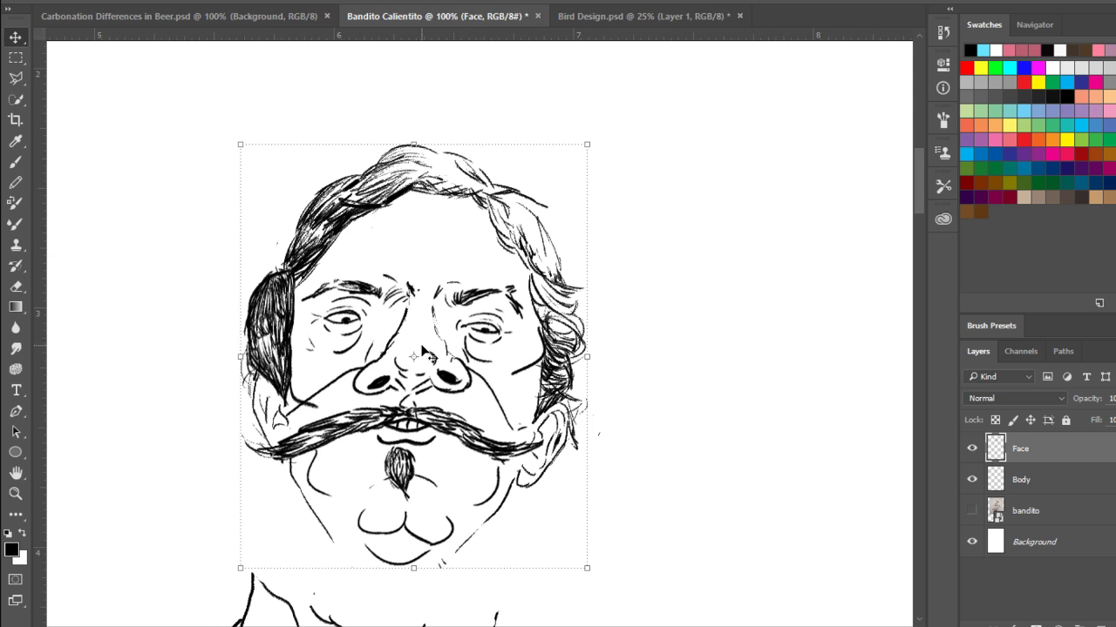
# - Erase the broken, scratchy line along the right side of the nose bridge on the Face layer
pyautogui.hotkey('ctrl', '+')
pyautogui.hotkey('ctrl', '+')
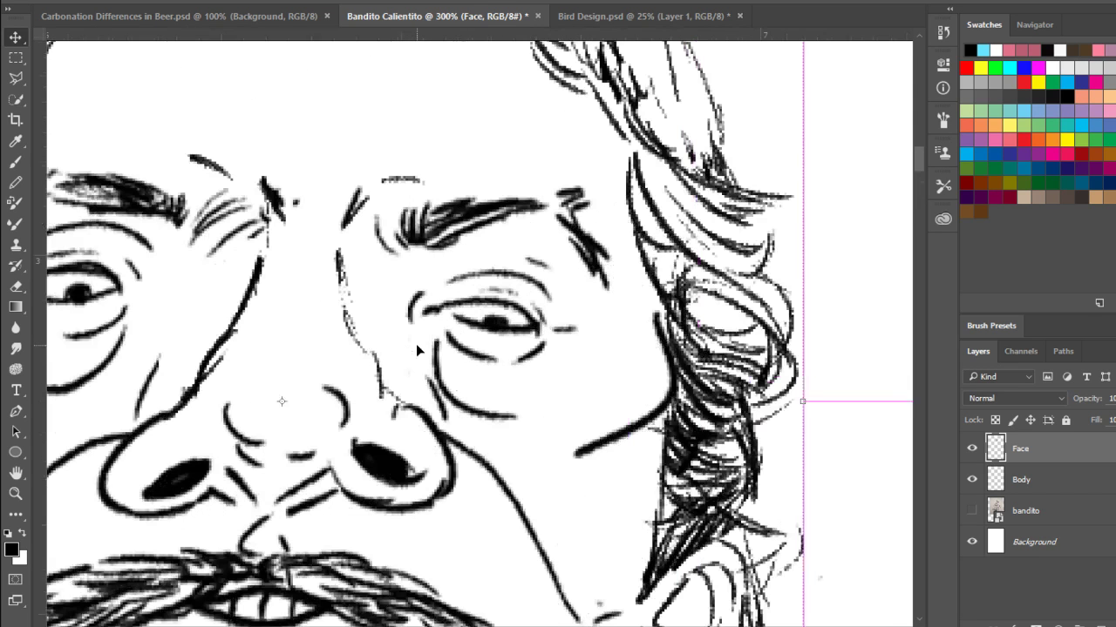
pyautogui.press('b')
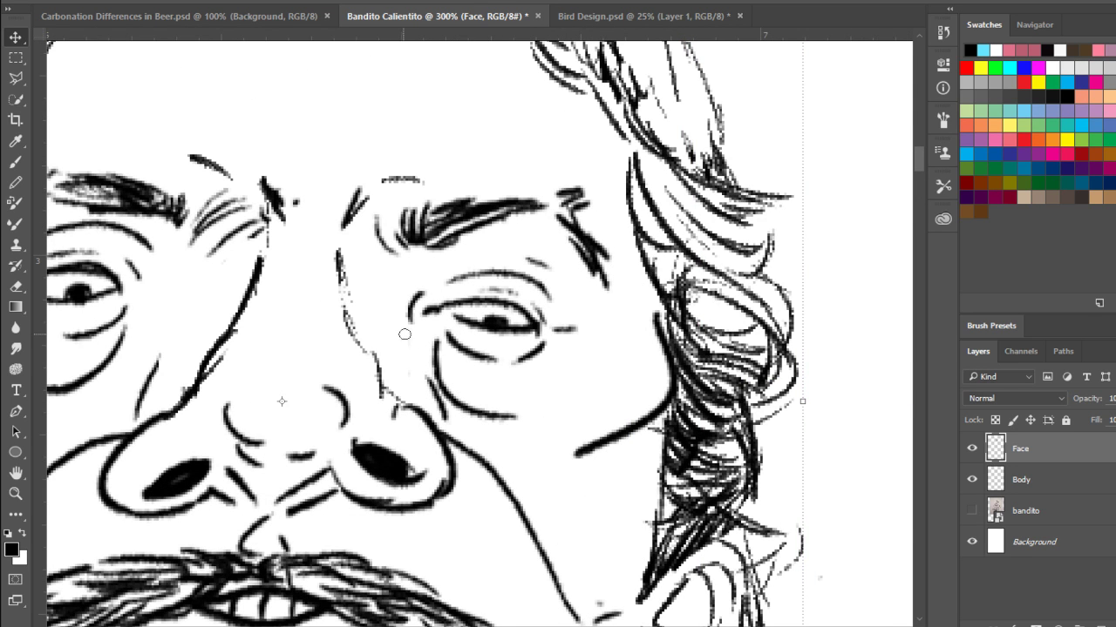
pyautogui.moveTo(348, 338)
pyautogui.mouseDown()
pyautogui.moveTo(345, 317)
pyautogui.moveTo(356, 321)
pyautogui.moveTo(340, 263)
pyautogui.moveTo(351, 319)
pyautogui.mouseUp()
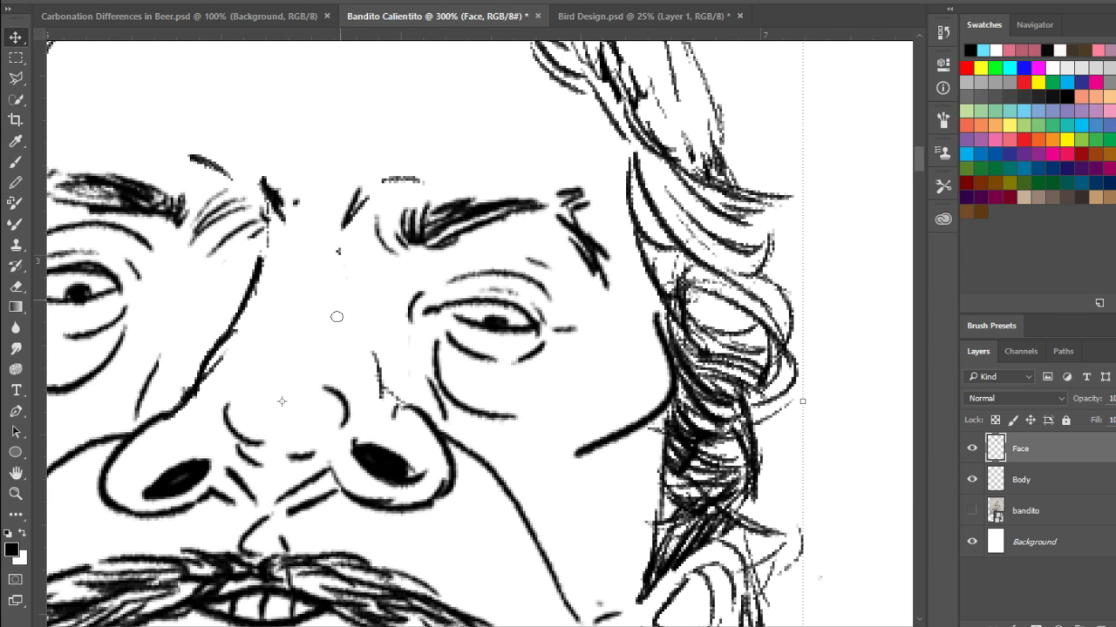
pyautogui.moveTo(374, 352); pyautogui.dragTo(389, 391)
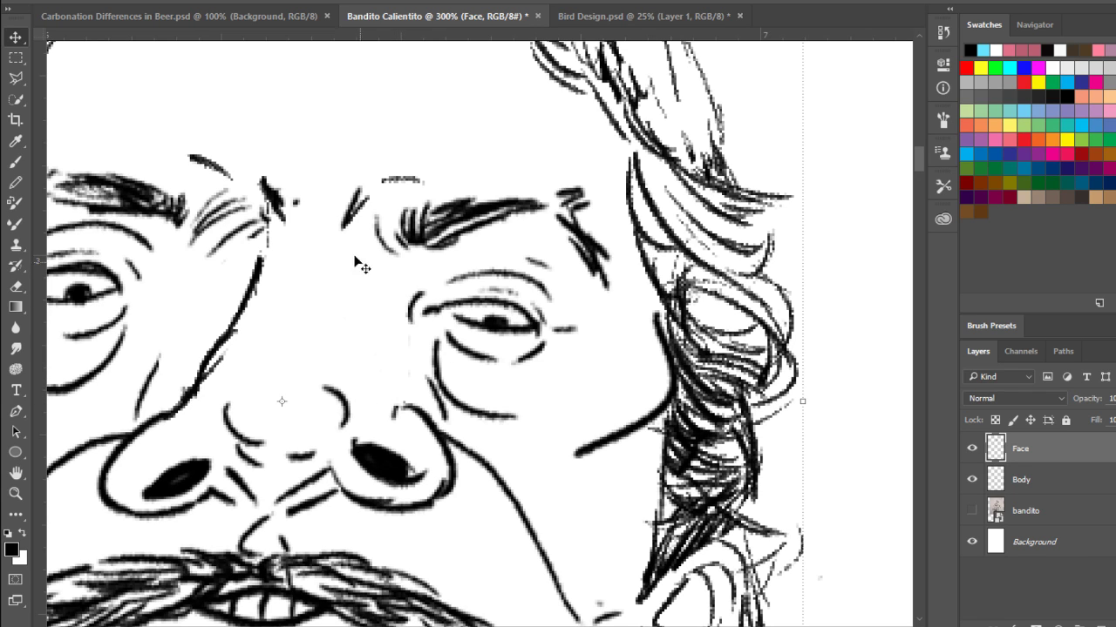
# - Redraw the nose bridge's right side with the Brush as one smooth curve from the brow to the nostril, and retouch the nose-tip curve
pyautogui.press('b')
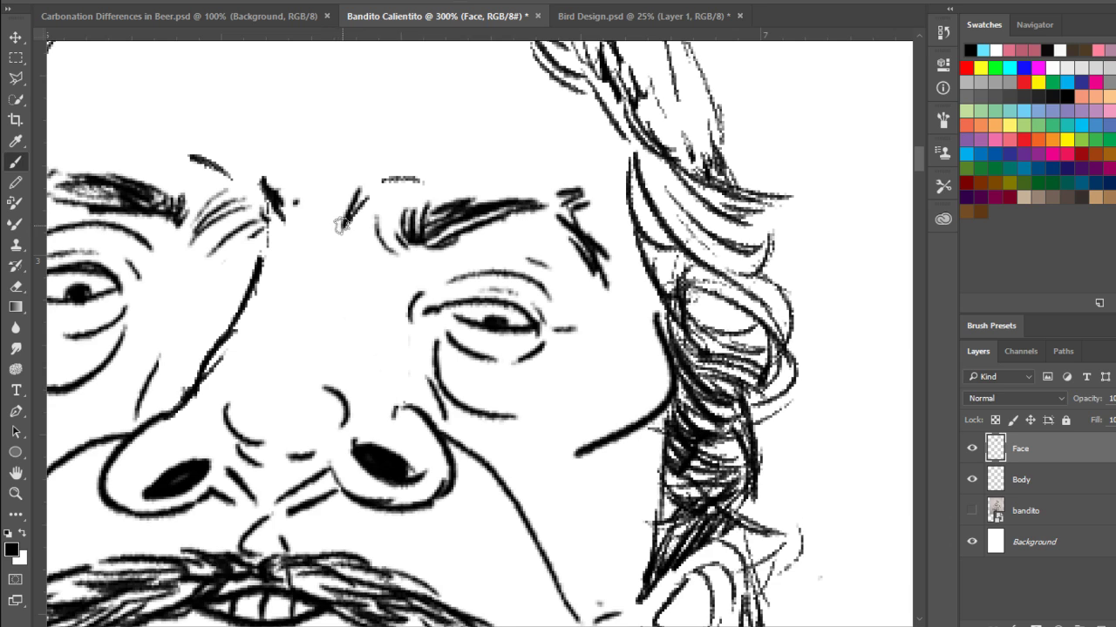
pyautogui.moveTo(342, 221)
pyautogui.mouseDown()
pyautogui.moveTo(364, 337)
pyautogui.moveTo(350, 297)
pyautogui.moveTo(410, 408)
pyautogui.mouseUp()
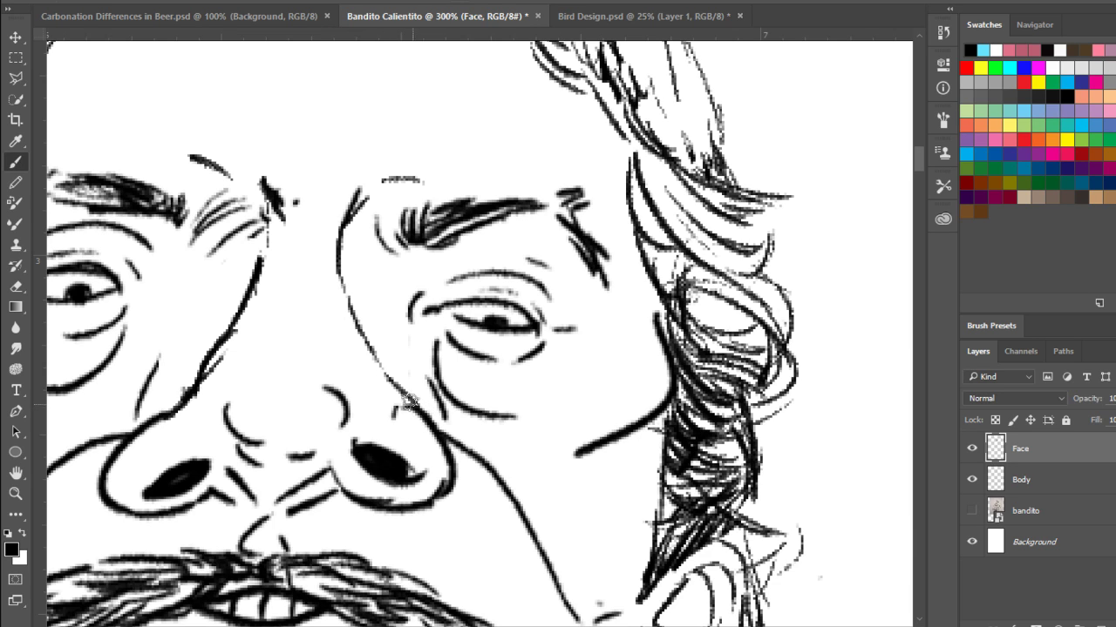
pyautogui.moveTo(326, 385); pyautogui.dragTo(350, 427)
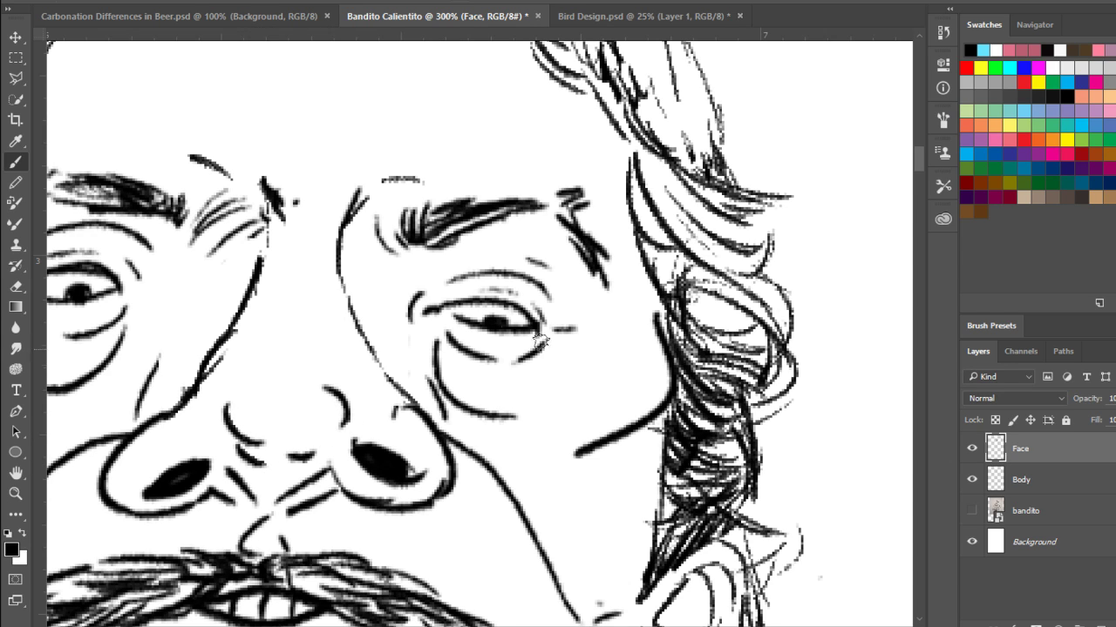
# - Darken the crease lines around the right-hand eye and inner eyebrow, and thicken the cheekbone line beside the sideburn
pyautogui.moveTo(421, 291); pyautogui.dragTo(409, 319)
pyautogui.moveTo(447, 281)
pyautogui.mouseDown()
pyautogui.moveTo(523, 276)
pyautogui.moveTo(544, 286)
pyautogui.mouseUp()
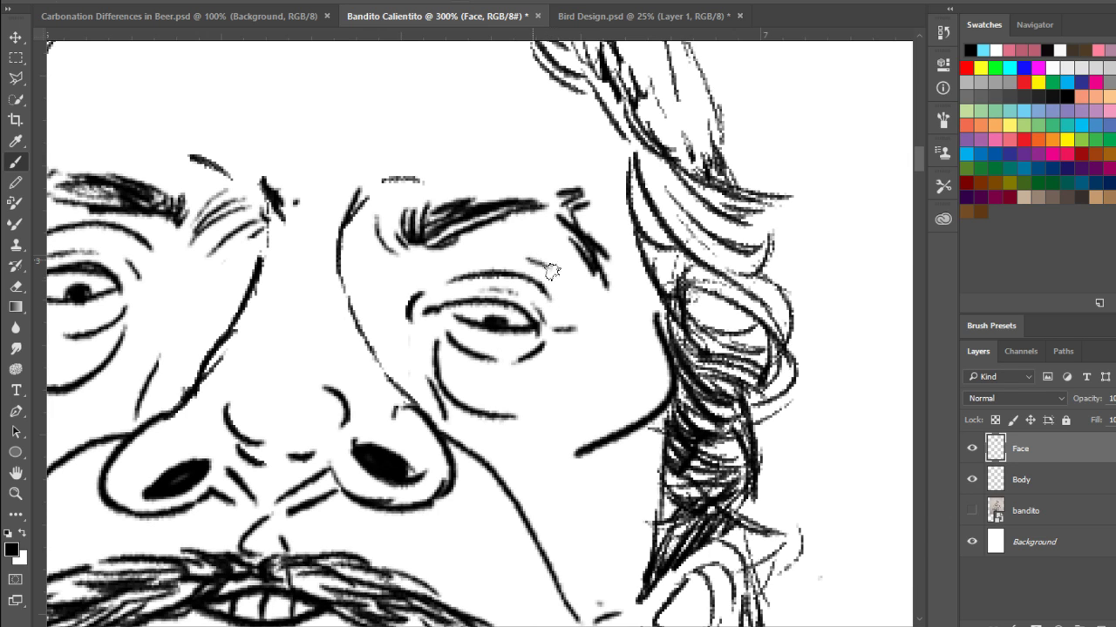
pyautogui.hotkey('ctrl', 'z')
pyautogui.moveTo(376, 216)
pyautogui.mouseDown()
pyautogui.moveTo(396, 252)
pyautogui.moveTo(414, 241)
pyautogui.mouseUp()
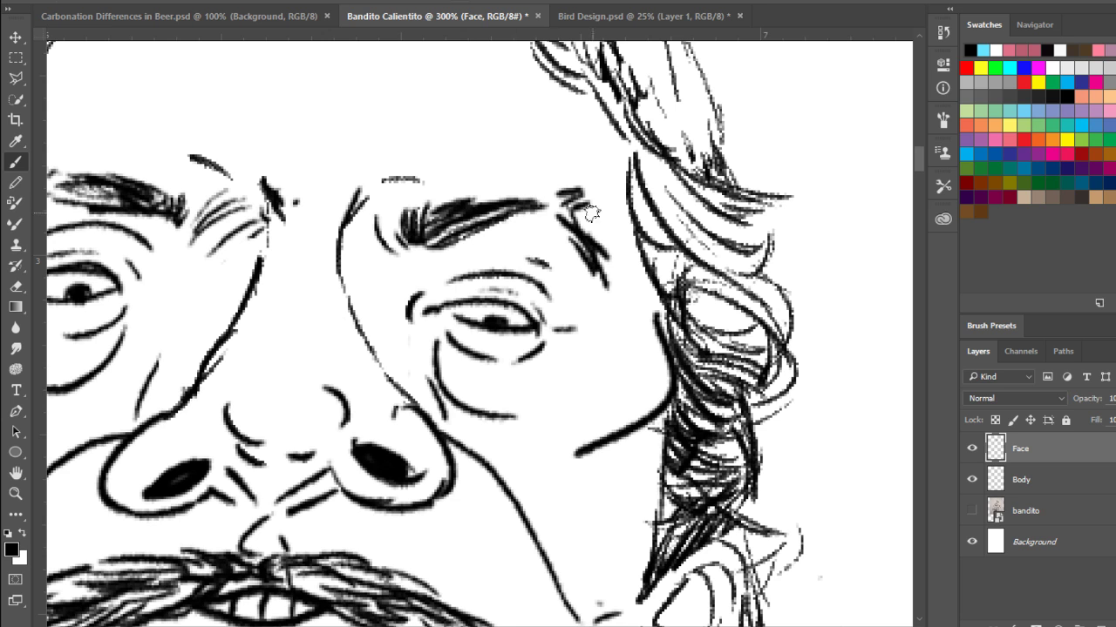
pyautogui.scroll(-2, 642, 306)
pyautogui.moveTo(645, 324); pyautogui.dragTo(565, 378)
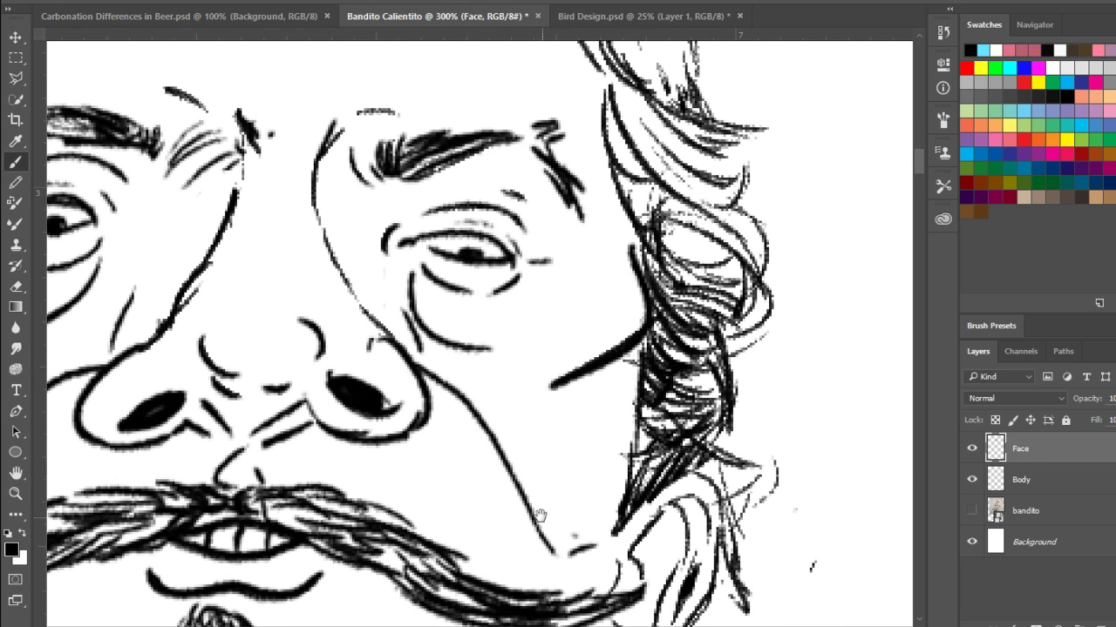
# - Show the bandito reference sketch layer beneath the line art of the whole figure
pyautogui.moveTo(540, 516); pyautogui.dragTo(687, 411)
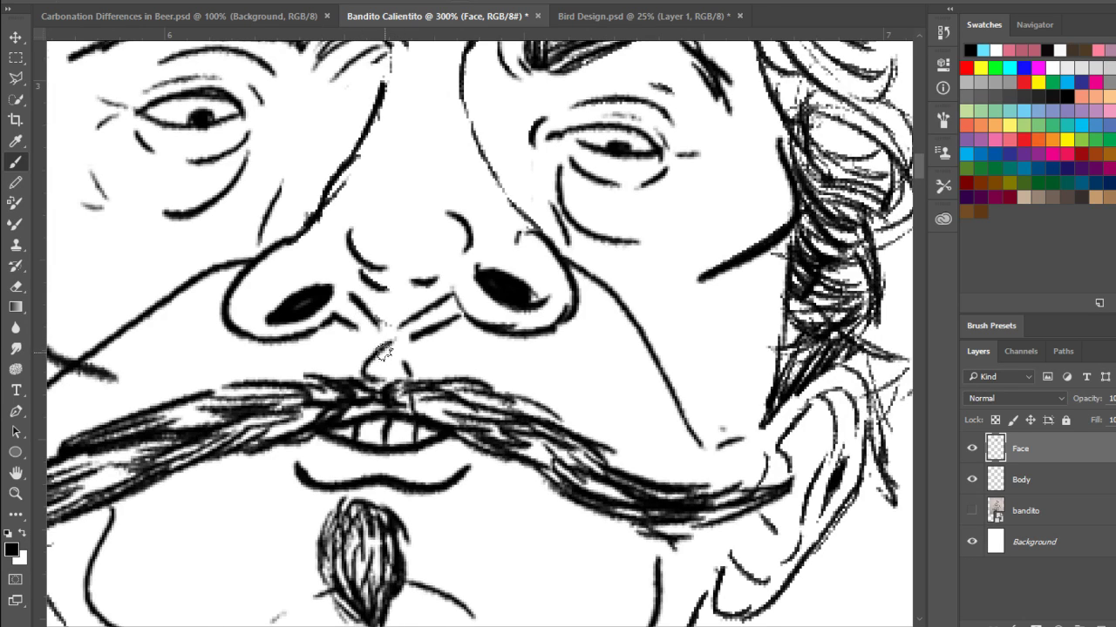
pyautogui.moveTo(379, 465); pyautogui.dragTo(462, 259)
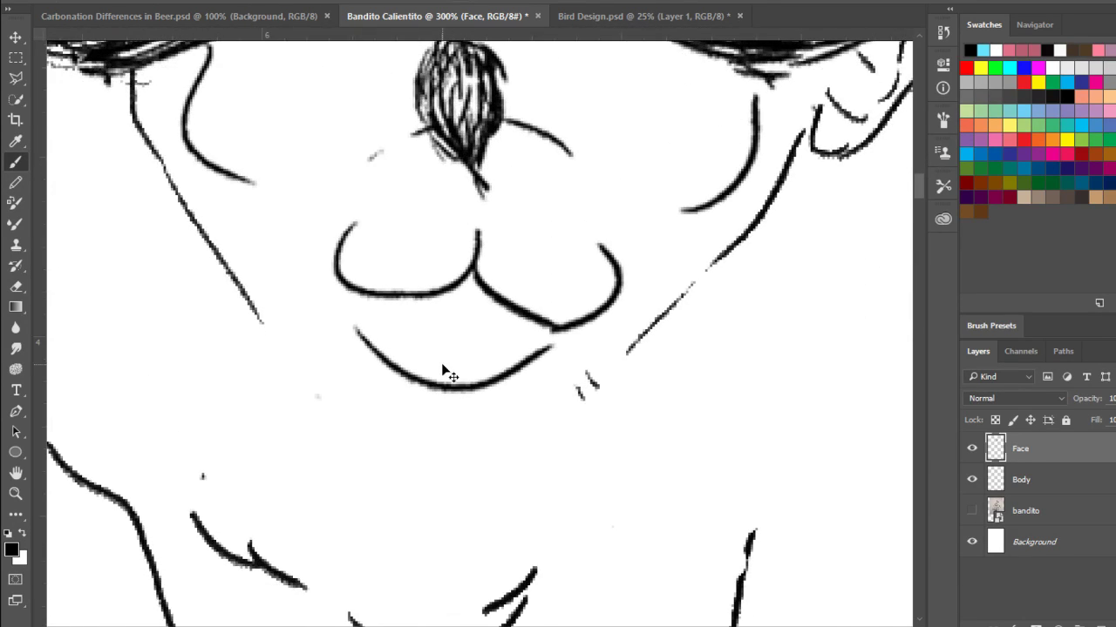
pyautogui.hotkey('ctrl', '-')
pyautogui.hotkey('ctrl', '-')
pyautogui.hotkey('ctrl', '-')
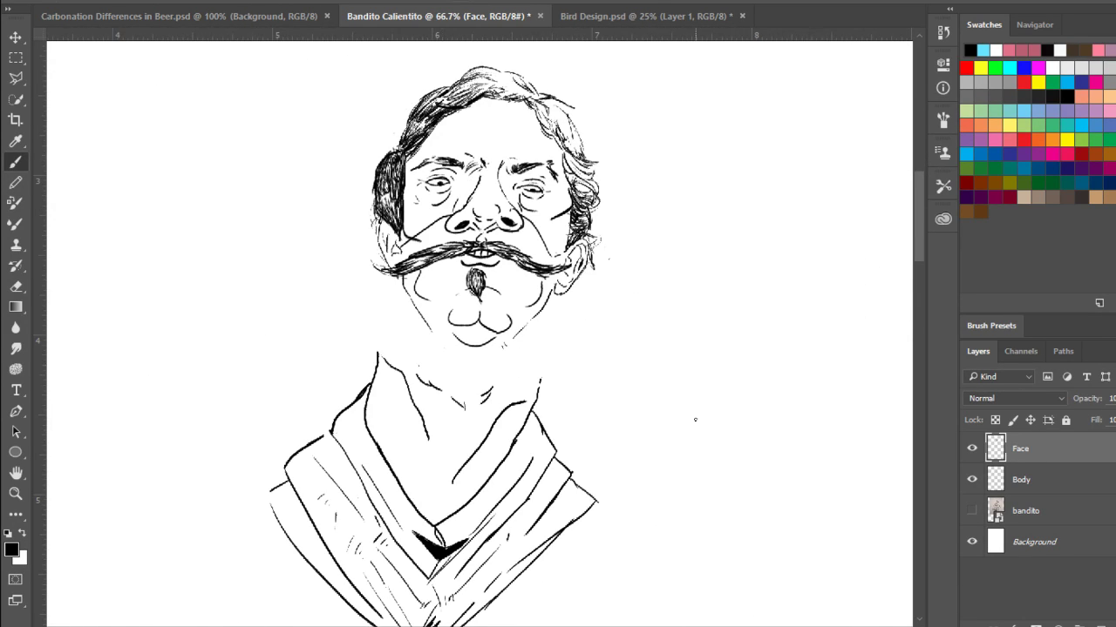
pyautogui.click(972, 511)
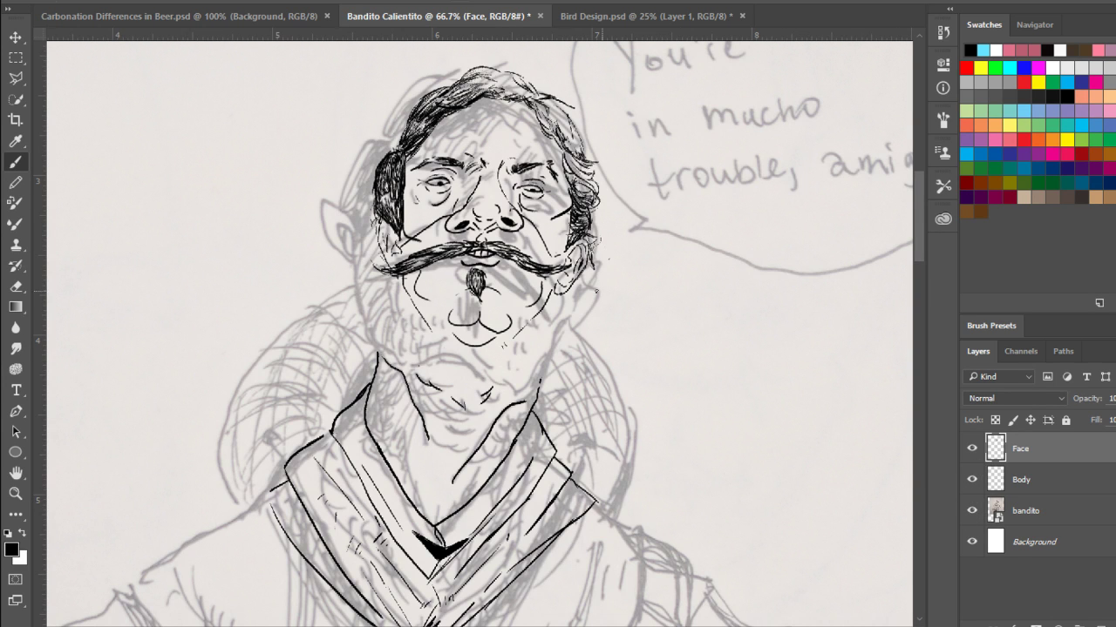
# - Enlarge the Face layer and reposition it so the head sits on the neck over the reference sketch
pyautogui.hotkey('ctrl', 't')
pyautogui.moveTo(602, 66); pyautogui.dragTo(677, 69)
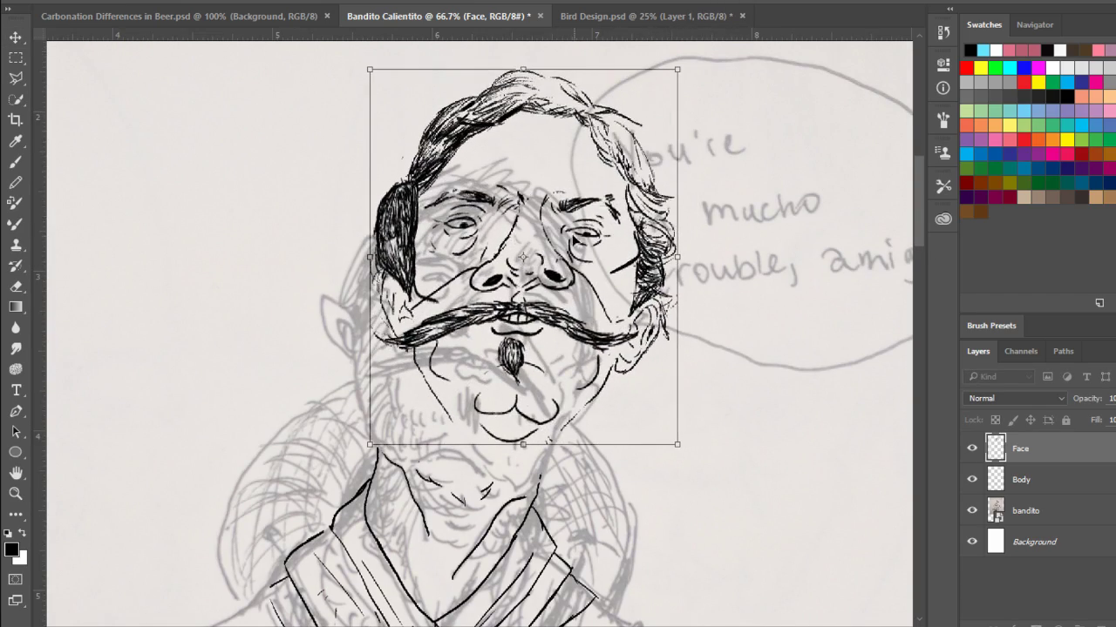
pyautogui.moveTo(584, 245); pyautogui.dragTo(529, 294)
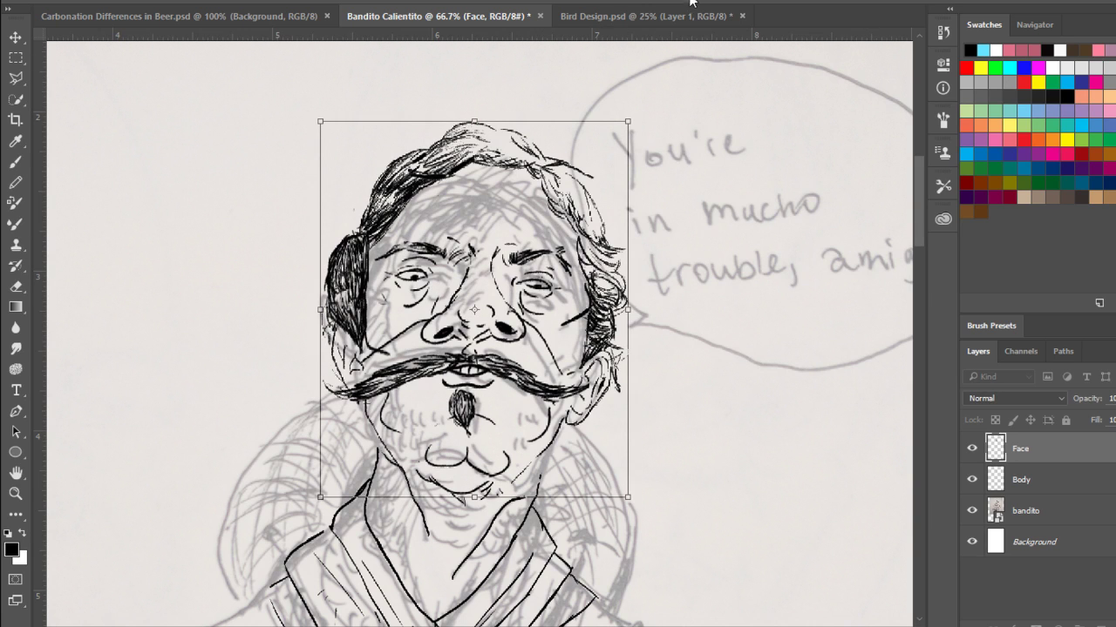
pyautogui.press('Return')
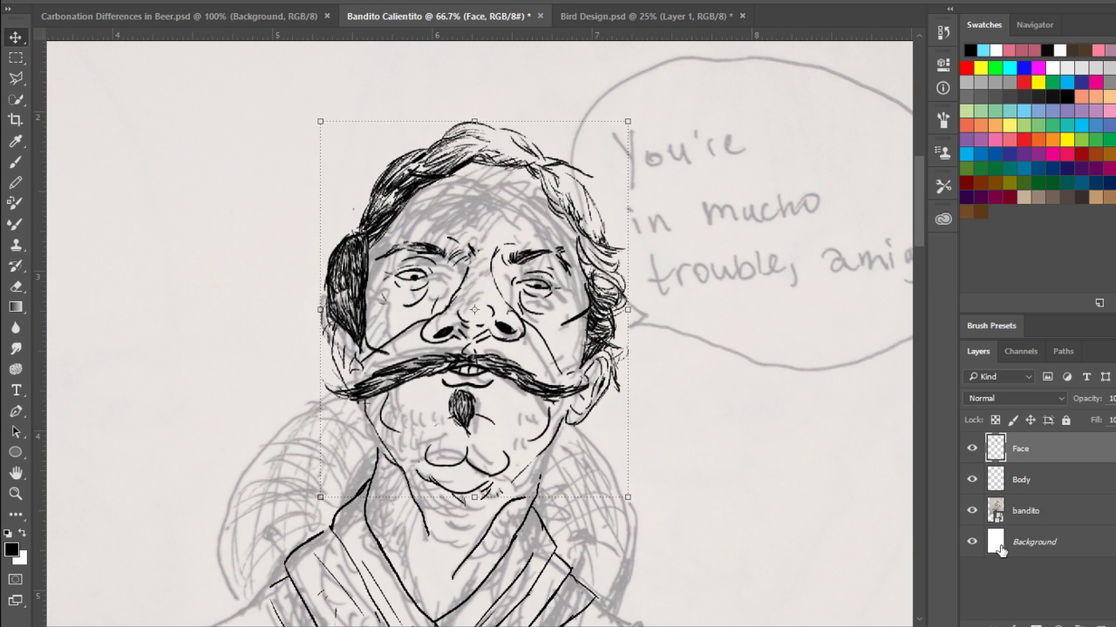
# - Extend the neck lines up to the jaw with the Brush on the Face layer, and hide the bandito sketch layer
pyautogui.hotkey('alt', ',')
pyautogui.hotkey('alt', ']')
pyautogui.hotkey('alt', ']')
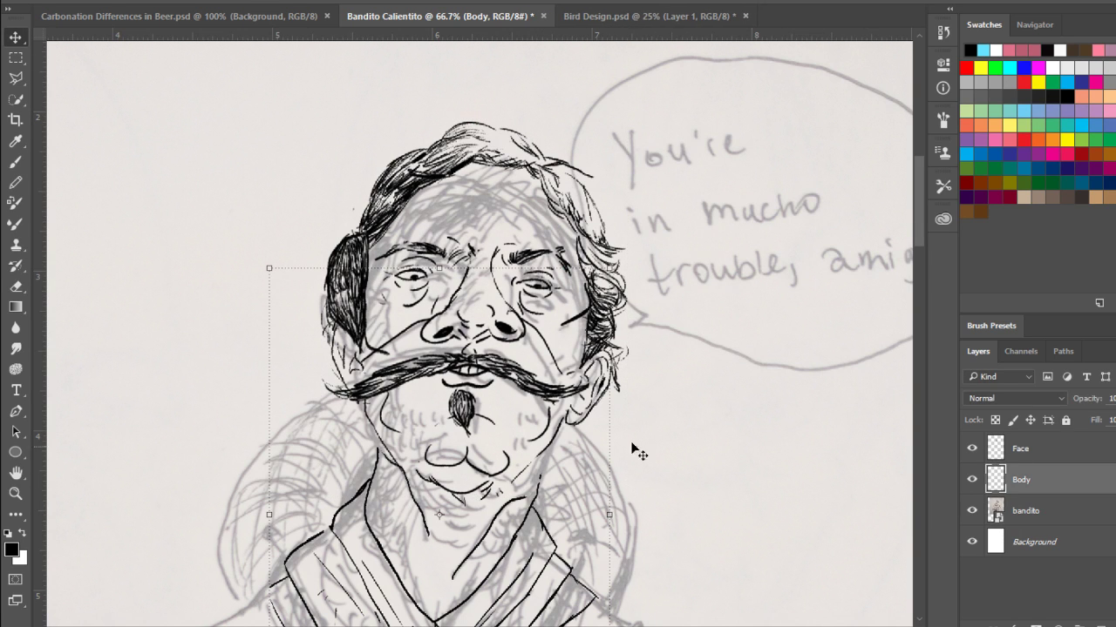
pyautogui.click(996, 449)
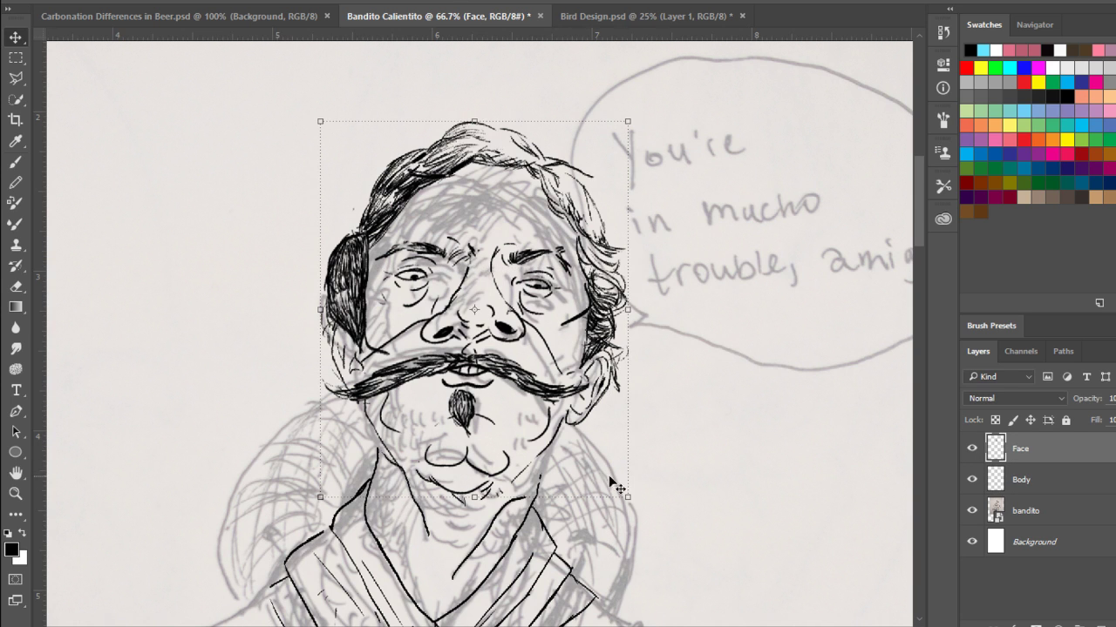
pyautogui.press('b')
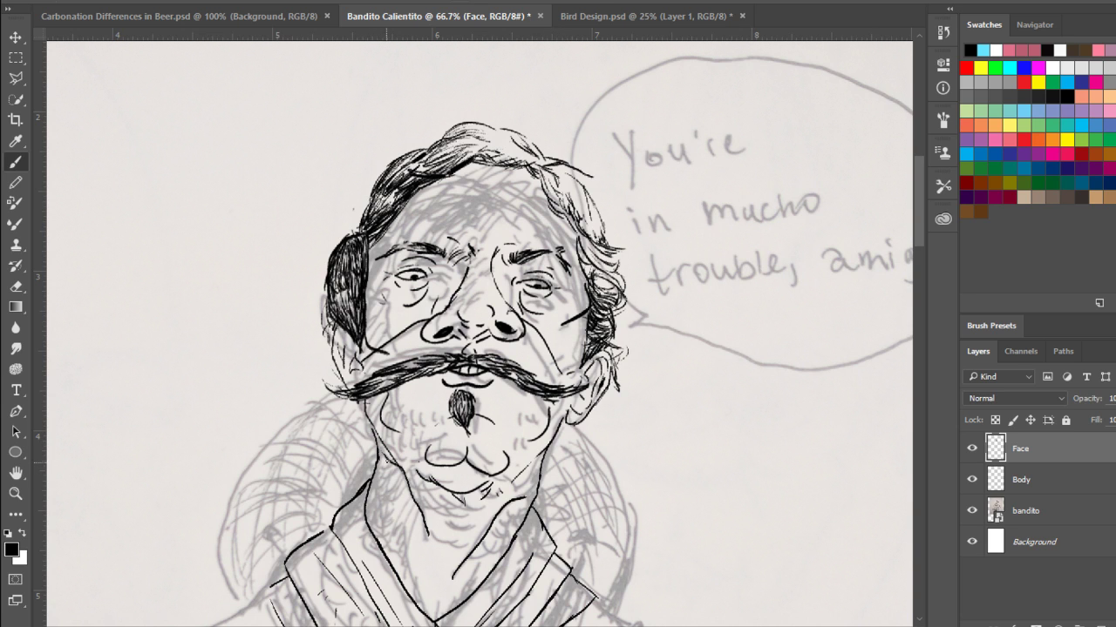
pyautogui.click(971, 511)
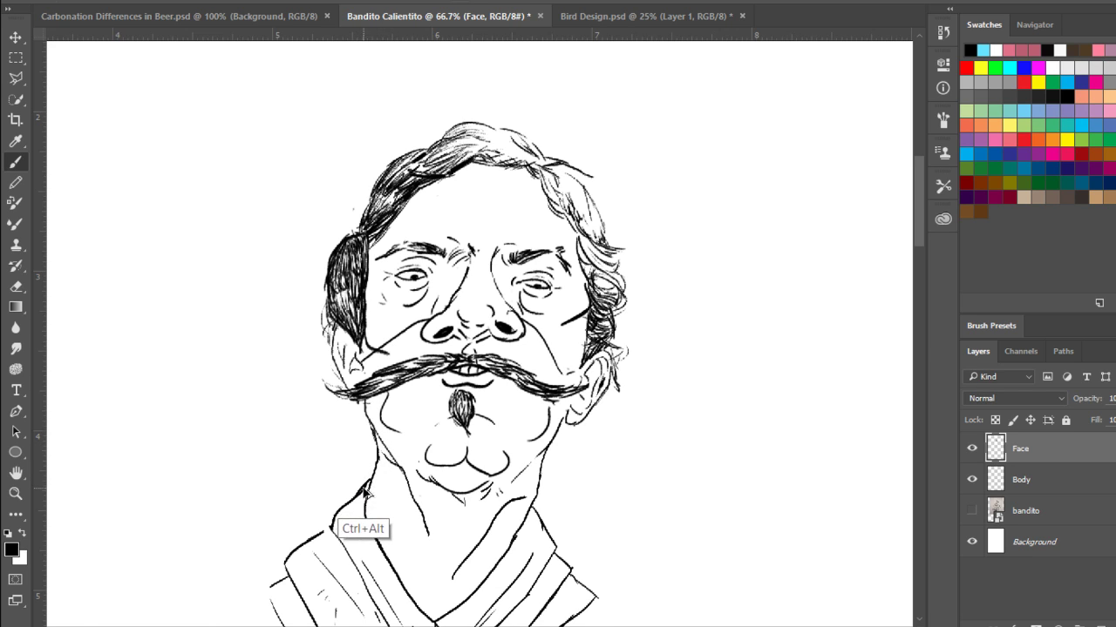
# - Fill out the goatee with dense dark hair strokes and darken the short crease lines beside it
pyautogui.hotkey('ctrl', '+')
pyautogui.hotkey('ctrl', '+')
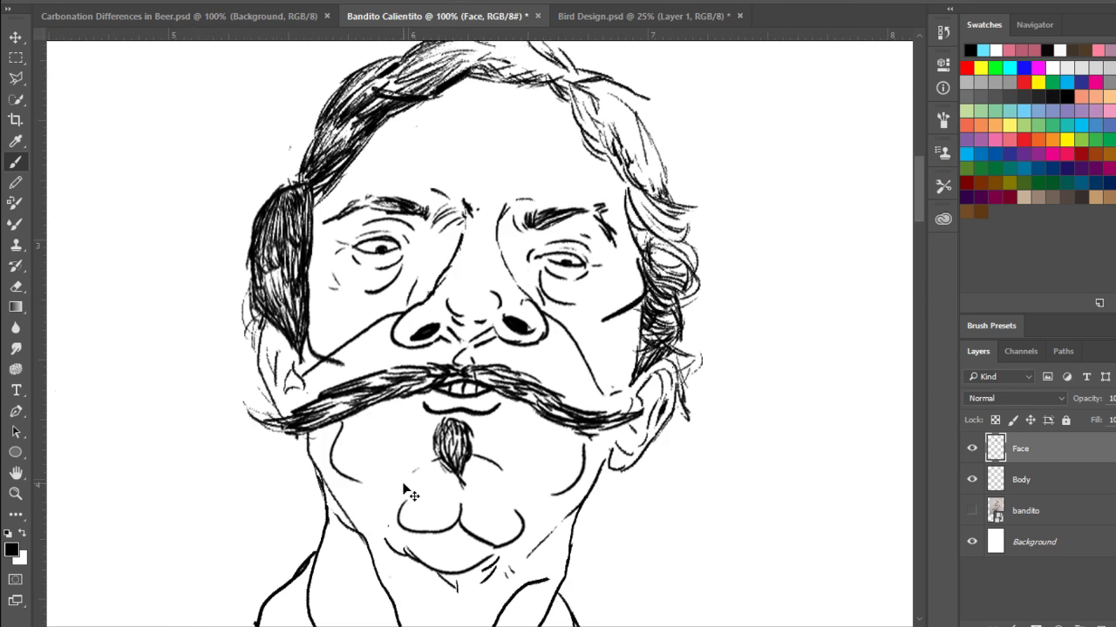
pyautogui.moveTo(508, 543); pyautogui.dragTo(600, 311)
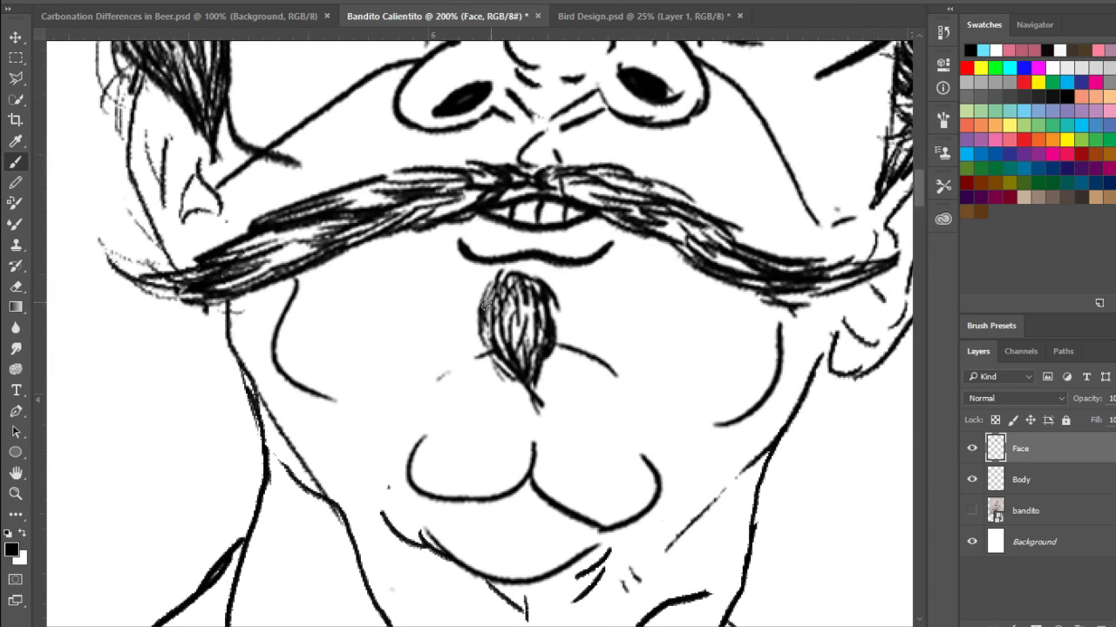
pyautogui.moveTo(485, 295); pyautogui.dragTo(523, 364)
pyautogui.moveTo(498, 322); pyautogui.dragTo(516, 358)
pyautogui.moveTo(510, 310)
pyautogui.mouseDown()
pyautogui.moveTo(539, 324)
pyautogui.moveTo(525, 368)
pyautogui.mouseUp()
pyautogui.moveTo(539, 324); pyautogui.dragTo(530, 383)
pyautogui.moveTo(539, 303); pyautogui.dragTo(541, 342)
pyautogui.moveTo(513, 292)
pyautogui.mouseDown()
pyautogui.moveTo(494, 326)
pyautogui.moveTo(521, 327)
pyautogui.moveTo(619, 376)
pyautogui.mouseUp()
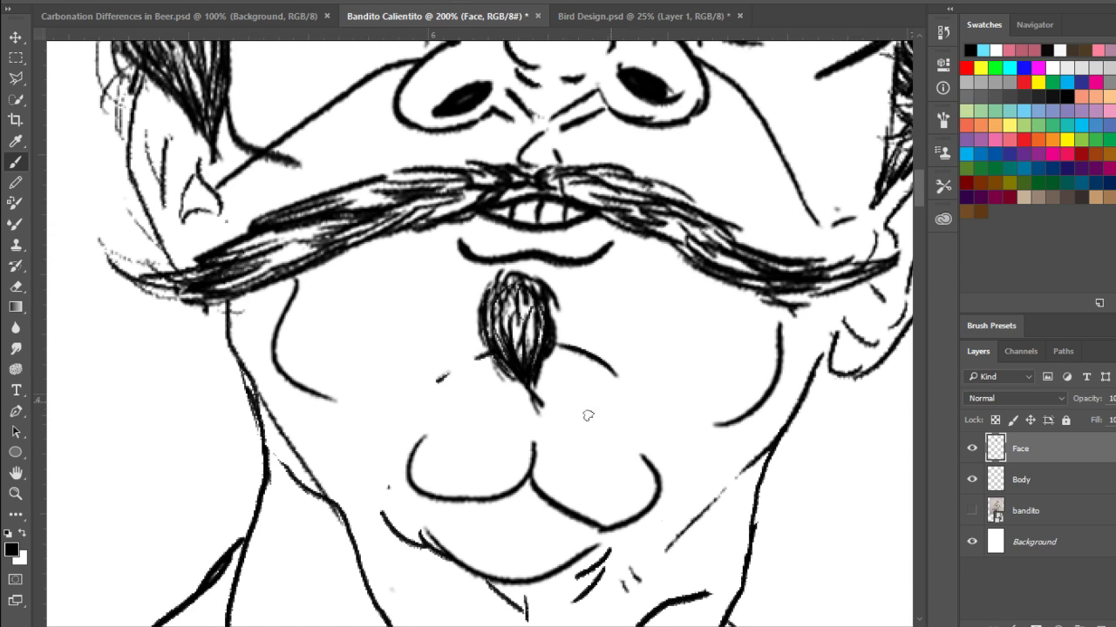
# - Thicken the two rounded curves of the cleft chin, undoing the strokes that miss
pyautogui.moveTo(414, 456)
pyautogui.mouseDown()
pyautogui.moveTo(413, 490)
pyautogui.moveTo(493, 499)
pyautogui.moveTo(526, 482)
pyautogui.moveTo(534, 445)
pyautogui.moveTo(545, 501)
pyautogui.moveTo(566, 518)
pyautogui.mouseUp()
pyautogui.hotkey('ctrl', 'z')
pyautogui.moveTo(531, 452)
pyautogui.mouseDown()
pyautogui.moveTo(534, 489)
pyautogui.moveTo(600, 527)
pyautogui.moveTo(644, 513)
pyautogui.moveTo(658, 494)
pyautogui.moveTo(639, 457)
pyautogui.mouseUp()
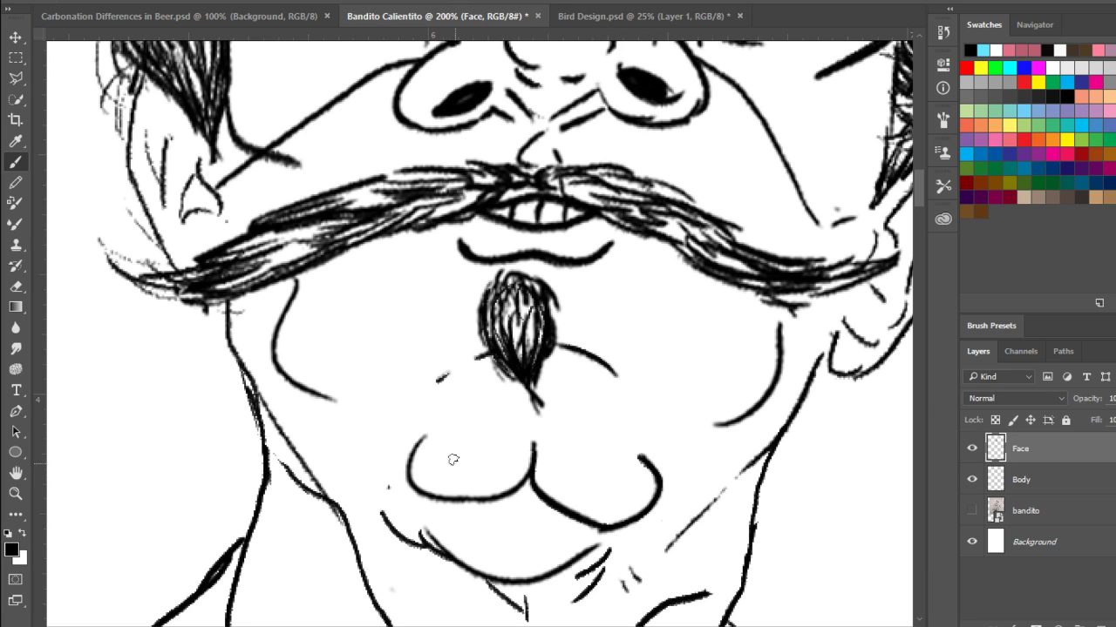
pyautogui.moveTo(425, 438)
pyautogui.mouseDown()
pyautogui.moveTo(424, 488)
pyautogui.moveTo(473, 496)
pyautogui.mouseUp()
pyautogui.hotkey('ctrl', 'z')
pyautogui.moveTo(416, 449)
pyautogui.mouseDown()
pyautogui.moveTo(436, 502)
pyautogui.moveTo(495, 501)
pyautogui.moveTo(538, 454)
pyautogui.mouseUp()
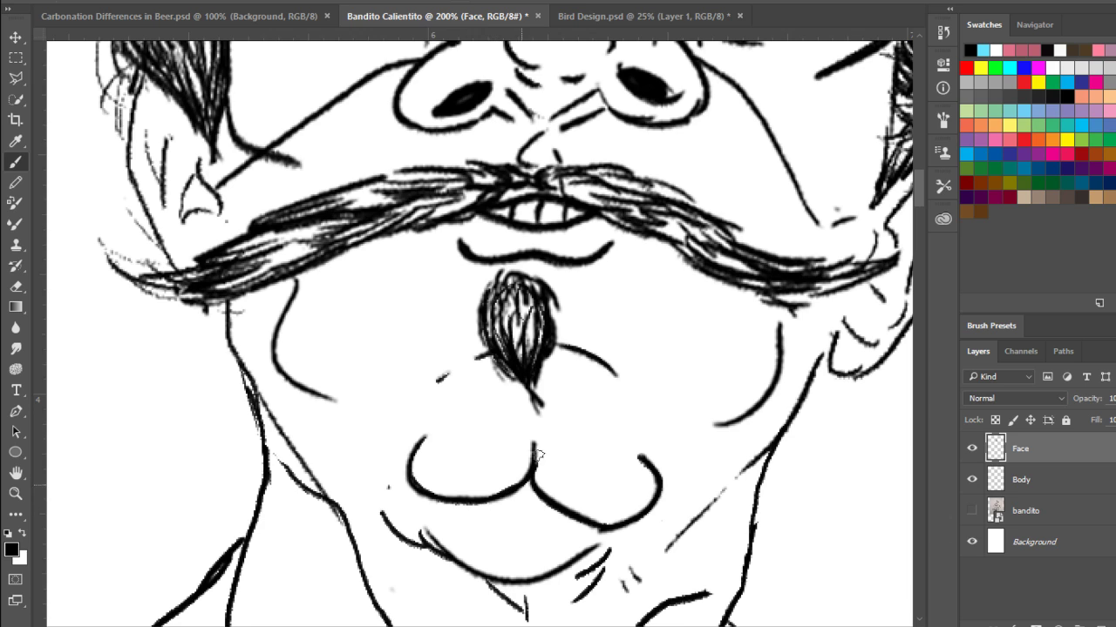
# - Thicken the left cheek's curved crease and retouch the left jawline where it meets the neck
pyautogui.moveTo(298, 279)
pyautogui.mouseDown()
pyautogui.moveTo(274, 362)
pyautogui.moveTo(331, 397)
pyautogui.mouseUp()
pyautogui.moveTo(230, 340)
pyautogui.mouseDown()
pyautogui.moveTo(256, 413)
pyautogui.moveTo(267, 410)
pyautogui.moveTo(306, 462)
pyautogui.mouseUp()
pyautogui.hotkey('ctrl', 'z')
pyautogui.moveTo(279, 420); pyautogui.dragTo(320, 488)
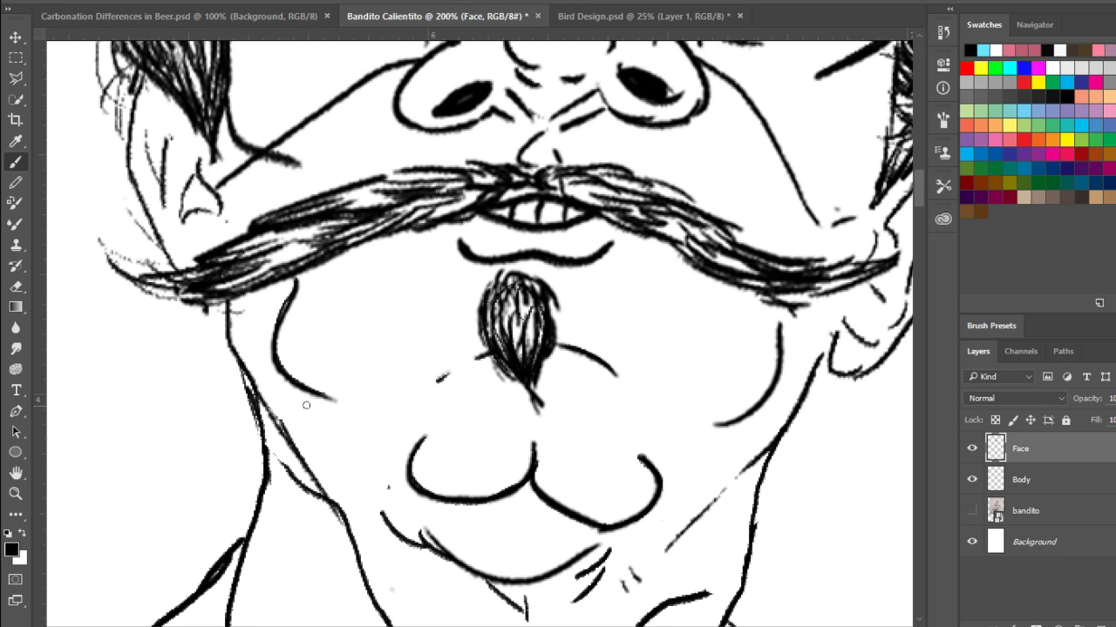
# - Clear the scratchy upper part of the left neck line and redraw it to meet the jawline
pyautogui.moveTo(265, 454); pyautogui.dragTo(262, 434)
pyautogui.hotkey('ctrl', 'alt', 'z')
pyautogui.hotkey('ctrl', 'alt', 'z')
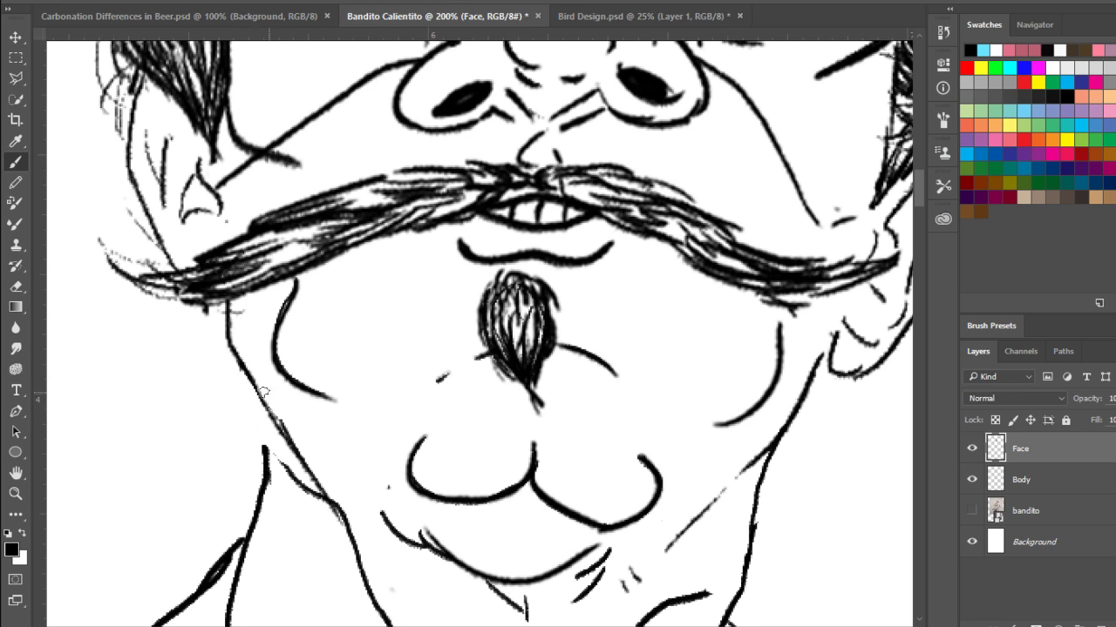
pyautogui.moveTo(255, 386); pyautogui.dragTo(271, 478)
pyautogui.hotkey('ctrl', 'z')
pyautogui.hotkey('ctrl', 'z')
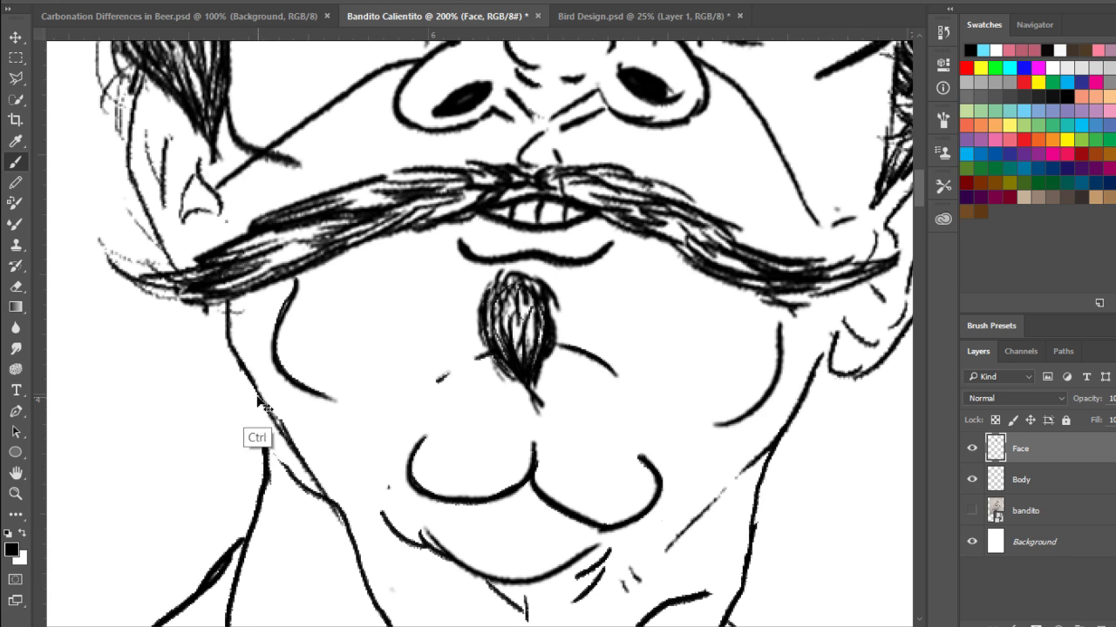
pyautogui.moveTo(256, 389)
pyautogui.mouseDown()
pyautogui.moveTo(270, 489)
pyautogui.moveTo(272, 444)
pyautogui.moveTo(267, 473)
pyautogui.moveTo(253, 373)
pyautogui.moveTo(323, 505)
pyautogui.mouseUp()
# - Thicken the curved contour along the underside of the chin
pyautogui.moveTo(392, 527)
pyautogui.mouseDown()
pyautogui.moveTo(307, 397)
pyautogui.moveTo(422, 450)
pyautogui.mouseUp()
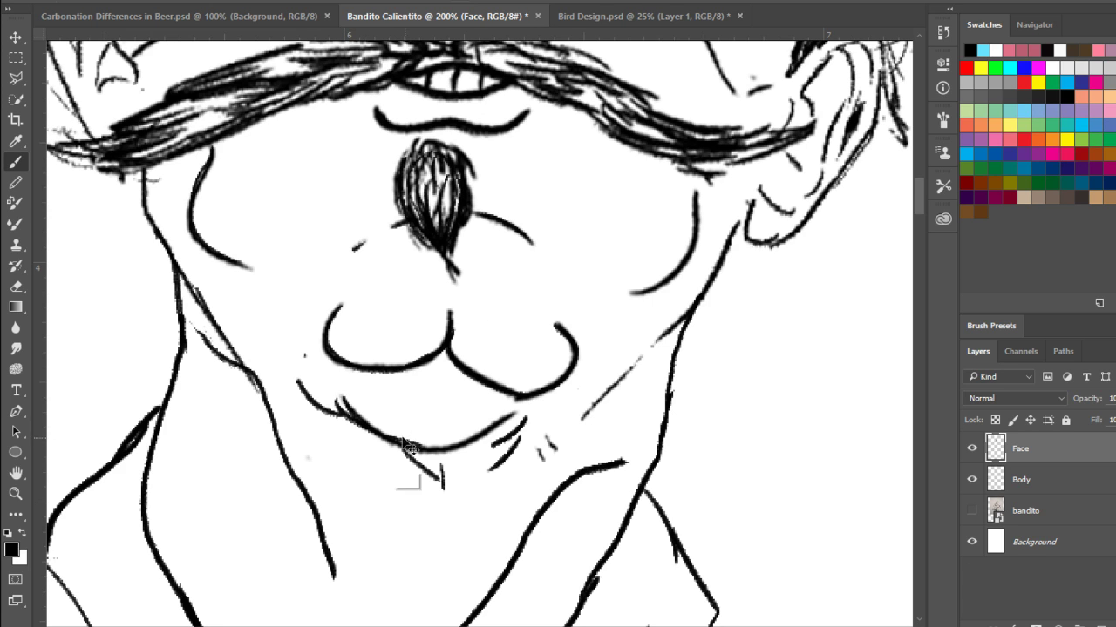
pyautogui.hotkey('ctrl', 'z')
pyautogui.moveTo(346, 400)
pyautogui.mouseDown()
pyautogui.moveTo(380, 442)
pyautogui.moveTo(425, 449)
pyautogui.moveTo(521, 416)
pyautogui.mouseUp()
# - Add fine hair strands to the right side lock between the parting and the temple
pyautogui.moveTo(644, 284); pyautogui.dragTo(580, 364)
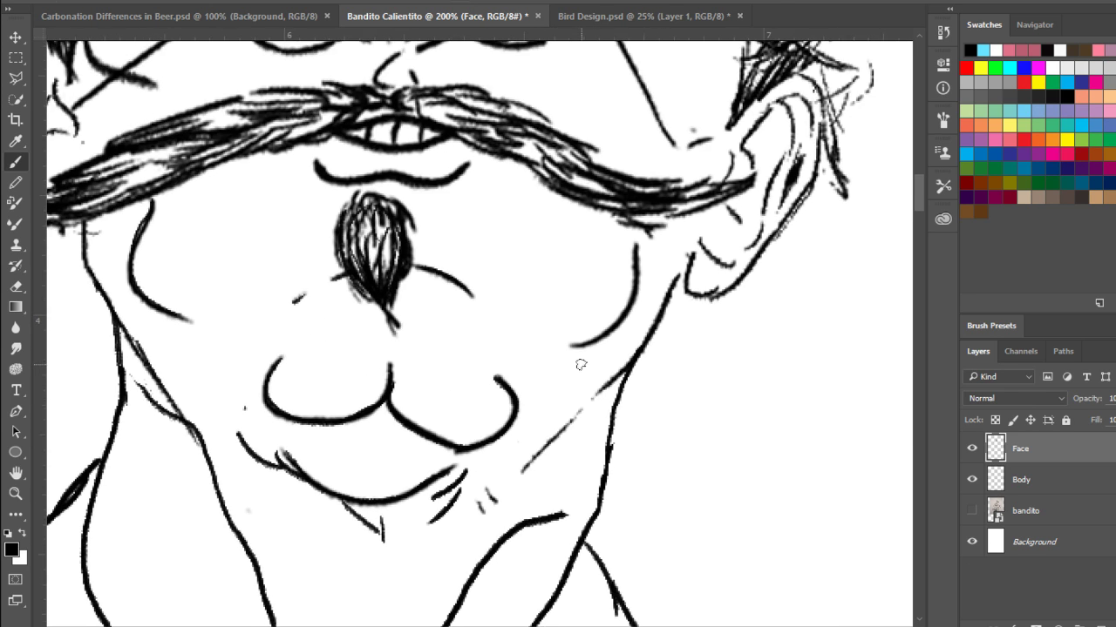
pyautogui.moveTo(680, 205)
pyautogui.mouseDown()
pyautogui.moveTo(612, 252)
pyautogui.moveTo(516, 374)
pyautogui.moveTo(621, 513)
pyautogui.mouseUp()
pyautogui.moveTo(534, 352); pyautogui.dragTo(673, 617)
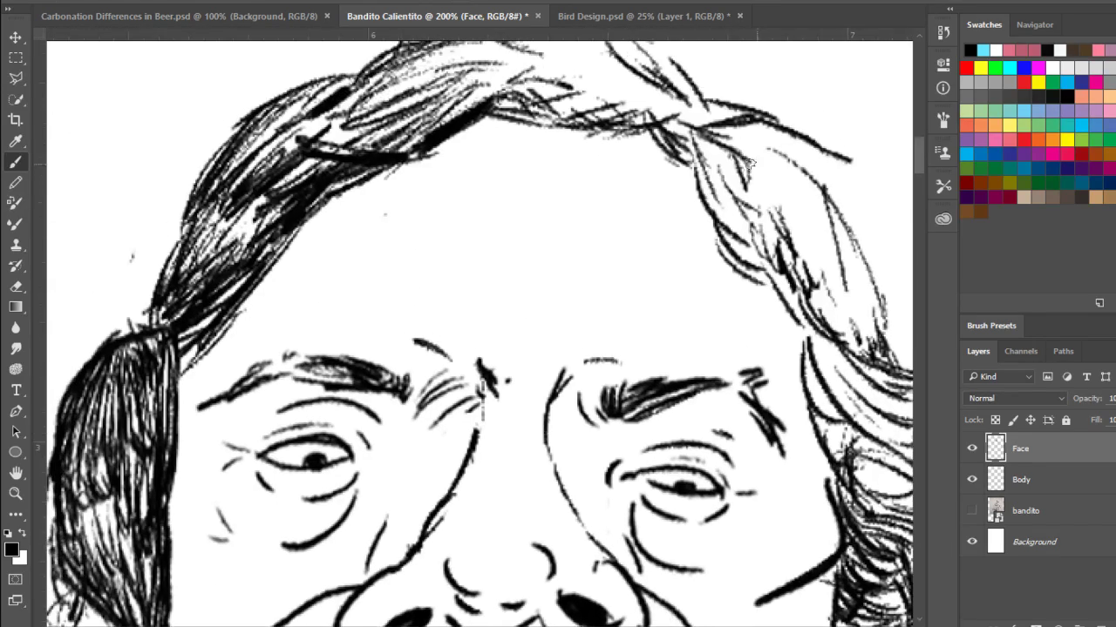
pyautogui.moveTo(672, 153); pyautogui.dragTo(521, 216)
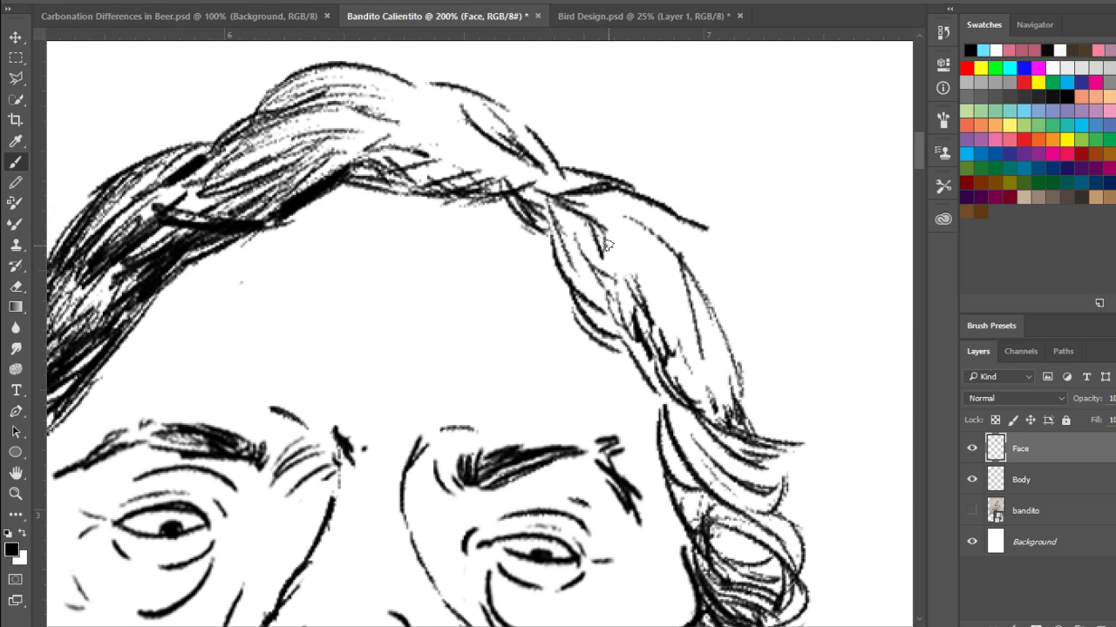
pyautogui.moveTo(578, 227); pyautogui.dragTo(617, 286)
pyautogui.moveTo(566, 244); pyautogui.dragTo(638, 304)
pyautogui.moveTo(673, 364); pyautogui.dragTo(746, 409)
pyautogui.moveTo(683, 392); pyautogui.dragTo(750, 412)
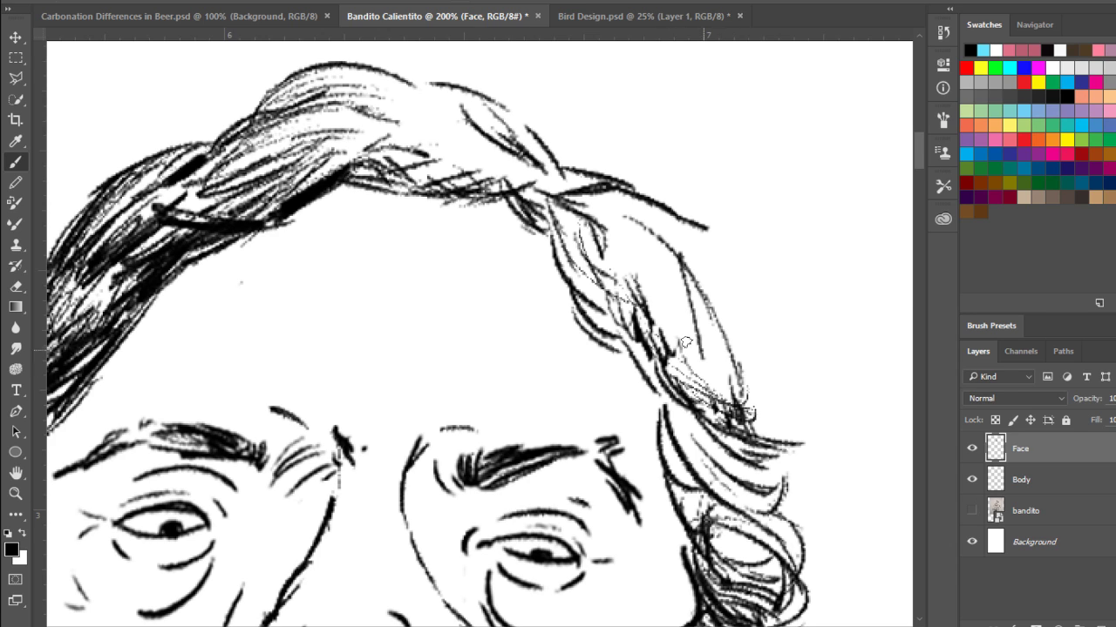
pyautogui.moveTo(703, 375); pyautogui.dragTo(738, 395)
pyautogui.moveTo(729, 350); pyautogui.dragTo(705, 397)
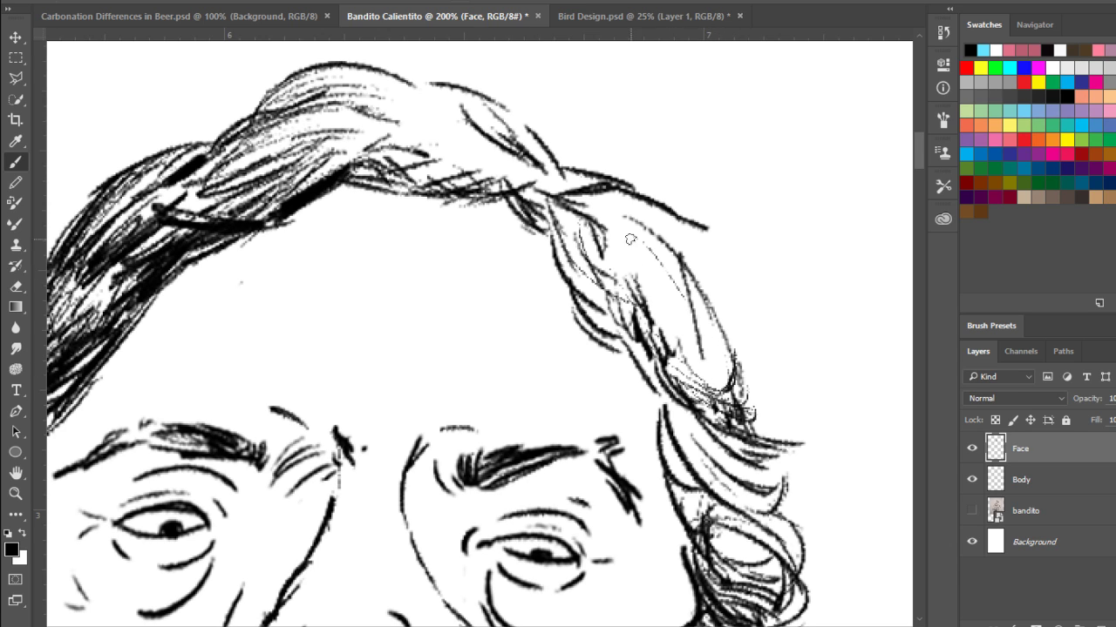
pyautogui.moveTo(627, 239); pyautogui.dragTo(643, 307)
pyautogui.moveTo(572, 261); pyautogui.dragTo(654, 326)
pyautogui.moveTo(603, 307)
pyautogui.mouseDown()
pyautogui.moveTo(674, 358)
pyautogui.moveTo(678, 349)
pyautogui.mouseUp()
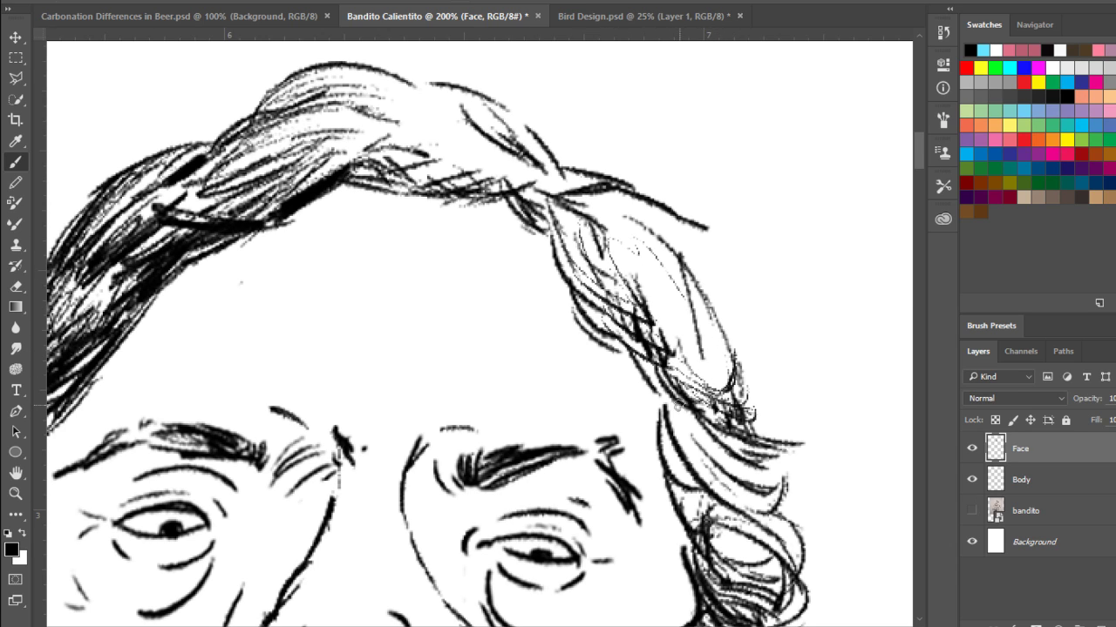
# - Darken the wavy locks beside the right temple with thick curved strokes
pyautogui.moveTo(677, 406); pyautogui.dragTo(732, 470)
pyautogui.moveTo(662, 379)
pyautogui.mouseDown()
pyautogui.moveTo(724, 479)
pyautogui.moveTo(708, 469)
pyautogui.moveTo(711, 437)
pyautogui.moveTo(753, 510)
pyautogui.mouseUp()
pyautogui.moveTo(699, 467); pyautogui.dragTo(756, 497)
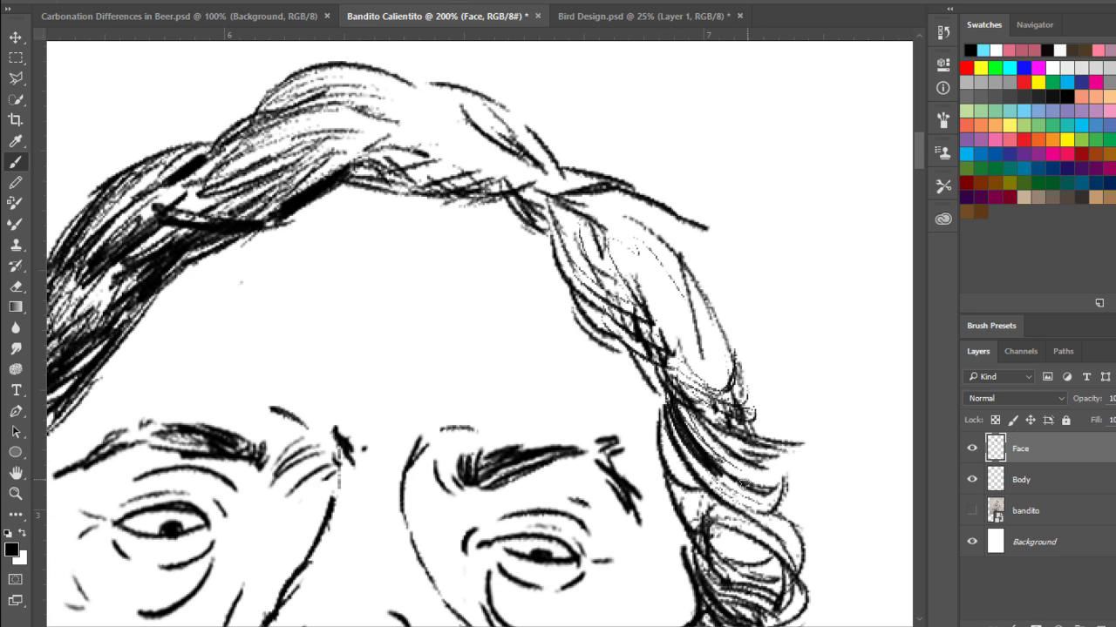
pyautogui.moveTo(659, 416); pyautogui.dragTo(690, 485)
pyautogui.moveTo(662, 441); pyautogui.dragTo(694, 477)
# - Draw curved strands over the crown's tuft so its hair sweeps around toward the forehead
pyautogui.moveTo(401, 87)
pyautogui.mouseDown()
pyautogui.moveTo(469, 164)
pyautogui.moveTo(431, 179)
pyautogui.mouseUp()
pyautogui.moveTo(422, 112); pyautogui.dragTo(441, 166)
pyautogui.moveTo(379, 91); pyautogui.dragTo(445, 162)
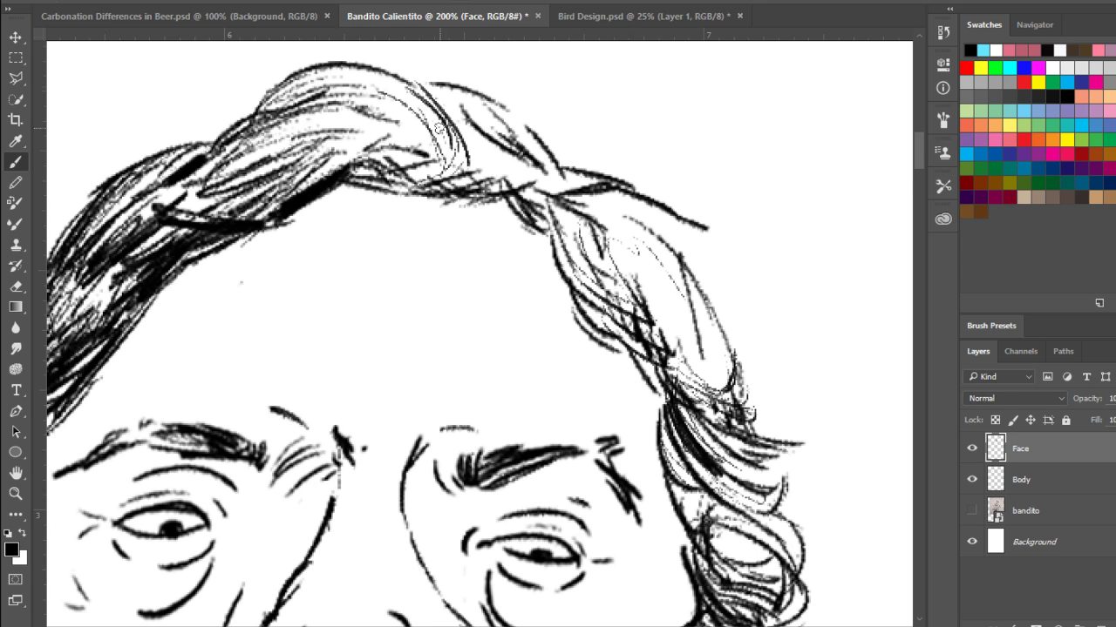
pyautogui.moveTo(350, 79); pyautogui.dragTo(425, 119)
pyautogui.moveTo(427, 158); pyautogui.dragTo(389, 180)
pyautogui.moveTo(432, 126); pyautogui.dragTo(423, 166)
pyautogui.moveTo(392, 108); pyautogui.dragTo(422, 166)
pyautogui.moveTo(449, 129); pyautogui.dragTo(408, 183)
# - Fill the hair right of the parting with long strands and strengthen its outer contour and hairline
pyautogui.moveTo(455, 125)
pyautogui.mouseDown()
pyautogui.moveTo(425, 183)
pyautogui.moveTo(440, 105)
pyautogui.moveTo(497, 174)
pyautogui.moveTo(453, 76)
pyautogui.moveTo(540, 191)
pyautogui.moveTo(523, 201)
pyautogui.moveTo(550, 202)
pyautogui.moveTo(575, 271)
pyautogui.moveTo(622, 306)
pyautogui.moveTo(594, 256)
pyautogui.moveTo(687, 334)
pyautogui.mouseUp()
pyautogui.moveTo(627, 251)
pyautogui.mouseDown()
pyautogui.moveTo(679, 305)
pyautogui.moveTo(690, 301)
pyautogui.moveTo(708, 336)
pyautogui.moveTo(695, 348)
pyautogui.moveTo(732, 388)
pyautogui.moveTo(746, 374)
pyautogui.moveTo(741, 385)
pyautogui.mouseUp()
pyautogui.moveTo(681, 261); pyautogui.dragTo(727, 352)
pyautogui.moveTo(646, 231); pyautogui.dragTo(705, 319)
pyautogui.moveTo(619, 216); pyautogui.dragTo(680, 276)
pyautogui.moveTo(614, 215); pyautogui.dragTo(707, 296)
pyautogui.moveTo(660, 231)
pyautogui.mouseDown()
pyautogui.moveTo(602, 200)
pyautogui.moveTo(659, 315)
pyautogui.moveTo(646, 301)
pyautogui.moveTo(642, 289)
pyautogui.moveTo(671, 315)
pyautogui.mouseUp()
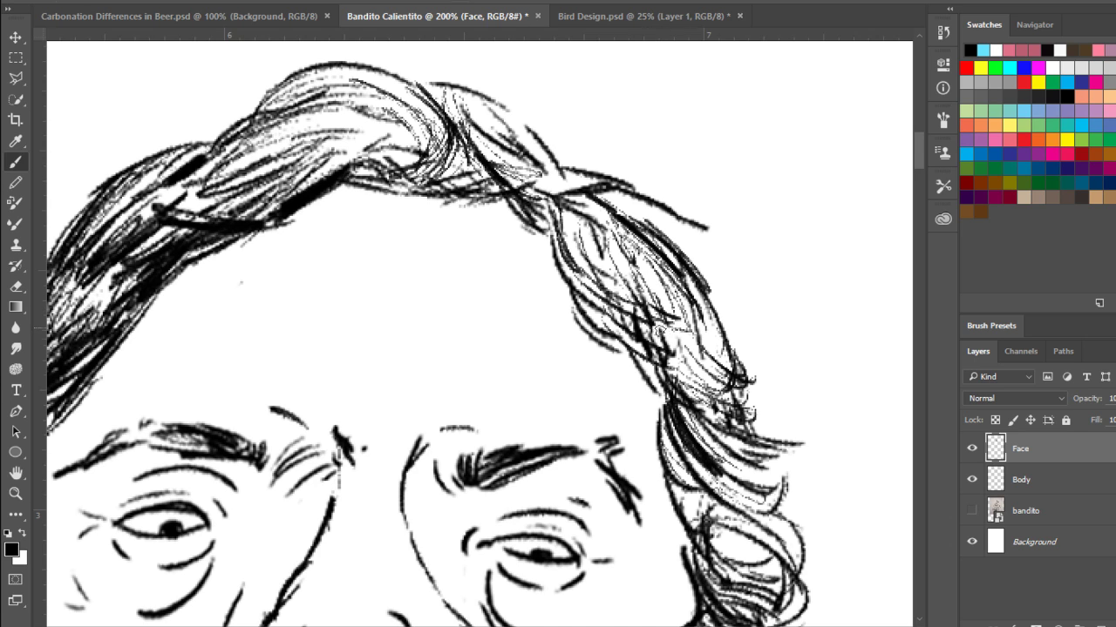
pyautogui.moveTo(570, 230); pyautogui.dragTo(593, 274)
pyautogui.moveTo(550, 197)
pyautogui.mouseDown()
pyautogui.moveTo(571, 218)
pyautogui.moveTo(557, 241)
pyautogui.mouseUp()
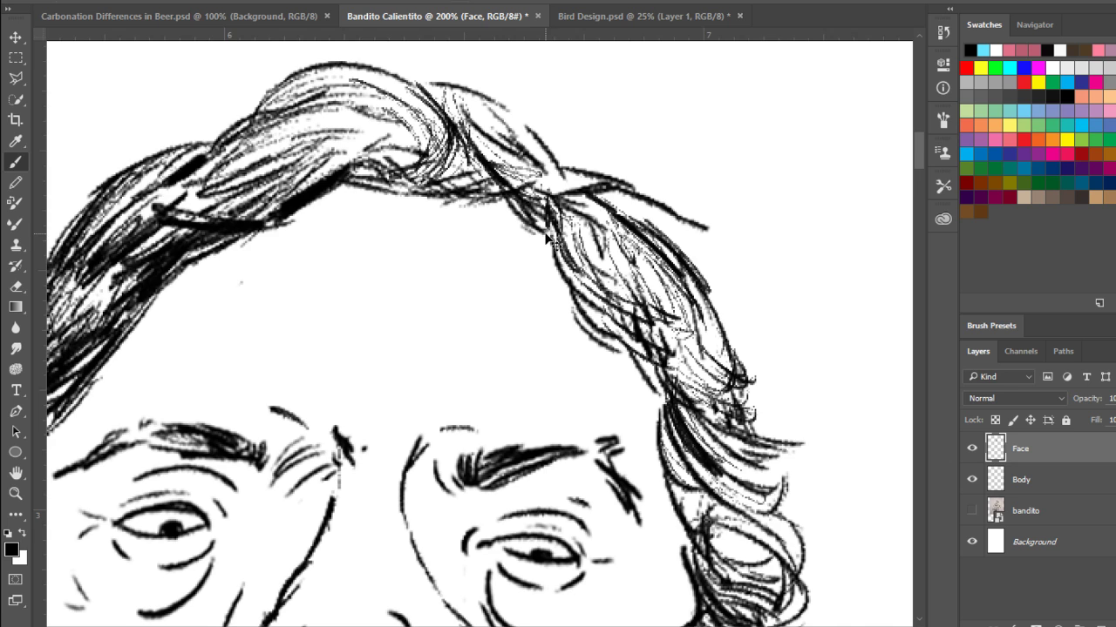
# - Erase the upper part of the dark hair block beside the left temple on the Face layer
pyautogui.hotkey('ctrl', '-')
pyautogui.hotkey('ctrl', '-')
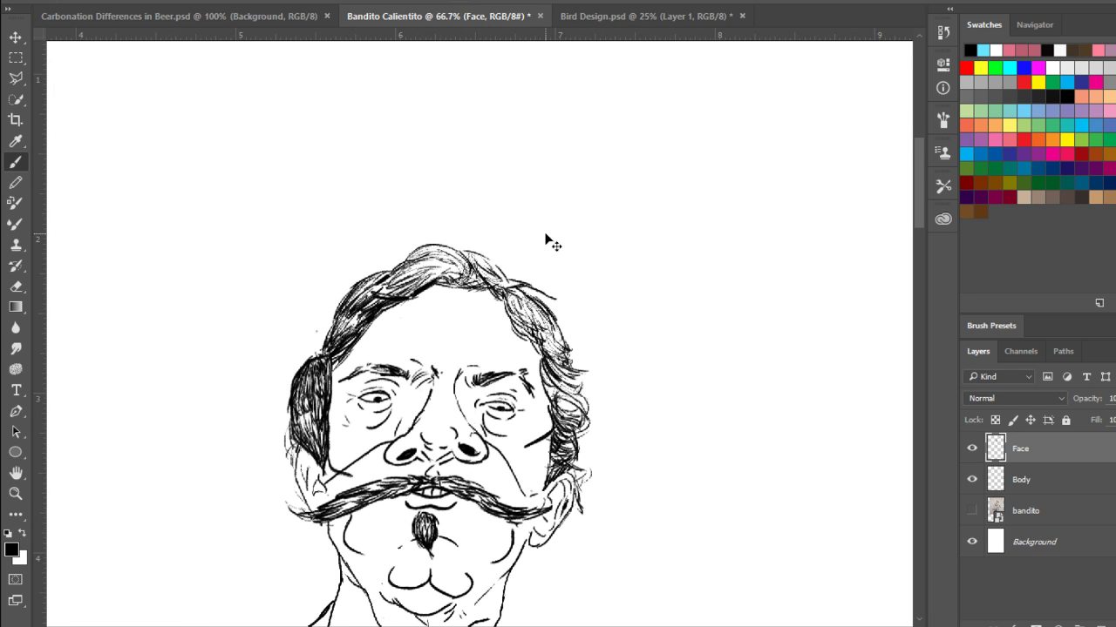
pyautogui.hotkey('ctrl', '+')
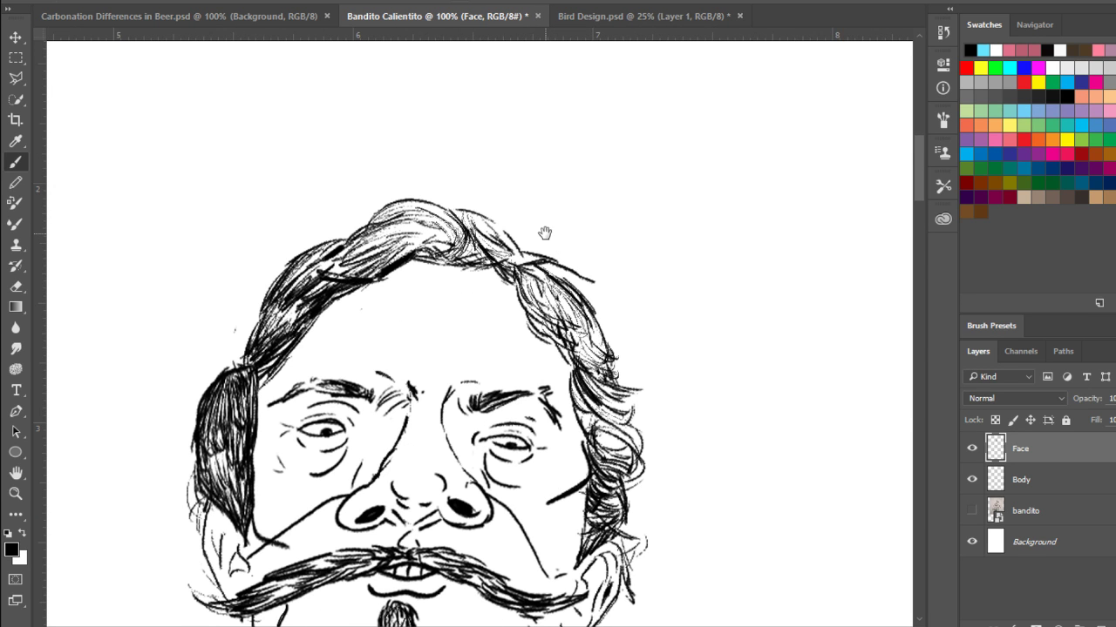
pyautogui.moveTo(559, 452); pyautogui.dragTo(686, 282)
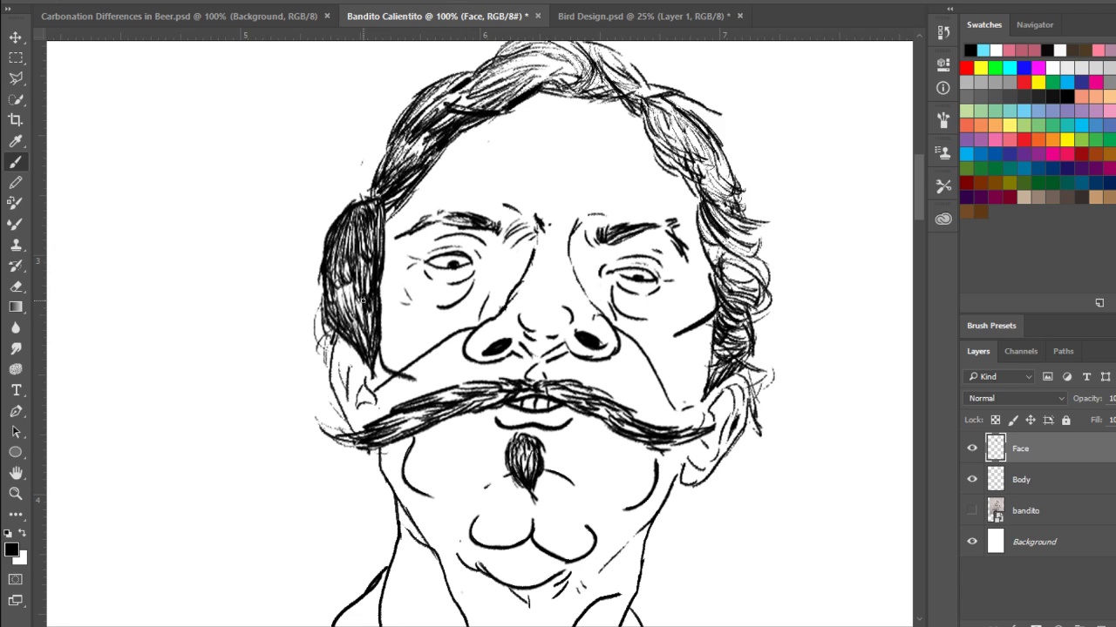
pyautogui.moveTo(363, 300)
pyautogui.mouseDown()
pyautogui.moveTo(356, 263)
pyautogui.moveTo(375, 270)
pyautogui.moveTo(369, 220)
pyautogui.moveTo(347, 212)
pyautogui.moveTo(337, 273)
pyautogui.moveTo(379, 305)
pyautogui.moveTo(375, 330)
pyautogui.moveTo(328, 291)
pyautogui.moveTo(330, 270)
pyautogui.moveTo(359, 243)
pyautogui.moveTo(371, 253)
pyautogui.moveTo(379, 234)
pyautogui.moveTo(356, 207)
pyautogui.moveTo(366, 213)
pyautogui.moveTo(353, 271)
pyautogui.mouseUp()
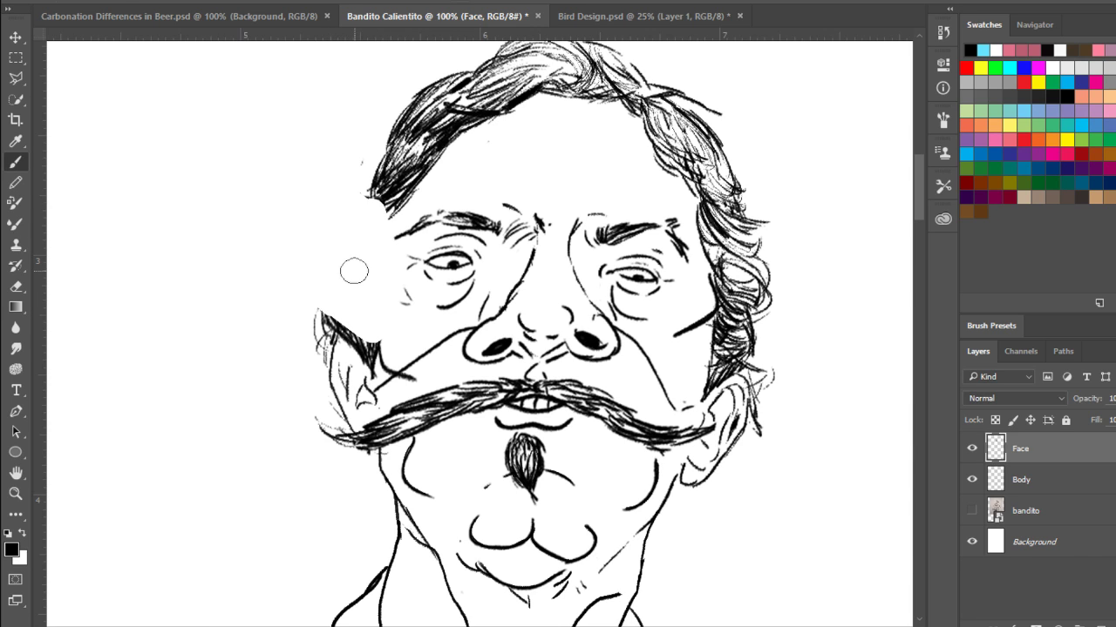
# - Rough in loose hair strands over the erased left temple area and above the ear with a smaller brush
pyautogui.press('[')
pyautogui.press('[')
pyautogui.press('[')
pyautogui.moveTo(392, 193)
pyautogui.mouseDown()
pyautogui.moveTo(347, 220)
pyautogui.moveTo(368, 199)
pyautogui.moveTo(362, 210)
pyautogui.moveTo(396, 216)
pyautogui.moveTo(397, 235)
pyautogui.moveTo(381, 211)
pyautogui.moveTo(342, 199)
pyautogui.moveTo(354, 211)
pyautogui.moveTo(385, 190)
pyautogui.moveTo(341, 243)
pyautogui.moveTo(361, 231)
pyautogui.moveTo(335, 239)
pyautogui.moveTo(336, 225)
pyautogui.moveTo(389, 222)
pyautogui.moveTo(343, 254)
pyautogui.moveTo(360, 251)
pyautogui.moveTo(317, 295)
pyautogui.moveTo(343, 262)
pyautogui.moveTo(331, 291)
pyautogui.mouseUp()
pyautogui.moveTo(366, 336)
pyautogui.mouseDown()
pyautogui.moveTo(331, 311)
pyautogui.moveTo(369, 340)
pyautogui.moveTo(376, 314)
pyautogui.moveTo(380, 350)
pyautogui.mouseUp()
pyautogui.hotkey('ctrl', 'z')
pyautogui.moveTo(350, 302); pyautogui.dragTo(376, 342)
pyautogui.moveTo(330, 297)
pyautogui.mouseDown()
pyautogui.moveTo(380, 337)
pyautogui.moveTo(345, 332)
pyautogui.moveTo(370, 347)
pyautogui.moveTo(359, 327)
pyautogui.mouseUp()
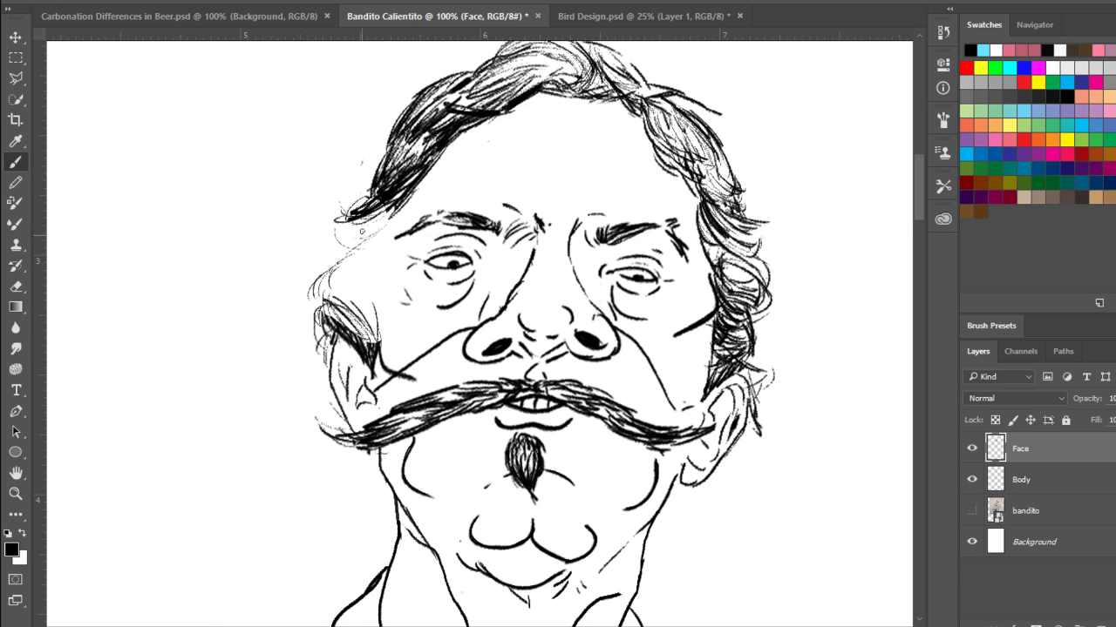
# - Draw the left side's wavy curls from the temple down along the edge of the face to the ear
pyautogui.moveTo(346, 236)
pyautogui.mouseDown()
pyautogui.moveTo(379, 216)
pyautogui.moveTo(339, 218)
pyautogui.moveTo(364, 214)
pyautogui.moveTo(341, 218)
pyautogui.moveTo(388, 235)
pyautogui.moveTo(346, 222)
pyautogui.moveTo(358, 282)
pyautogui.moveTo(339, 279)
pyautogui.moveTo(338, 257)
pyautogui.moveTo(373, 270)
pyautogui.mouseUp()
pyautogui.moveTo(394, 220)
pyautogui.mouseDown()
pyautogui.moveTo(375, 257)
pyautogui.moveTo(364, 236)
pyautogui.moveTo(352, 241)
pyautogui.mouseUp()
pyautogui.moveTo(375, 228)
pyautogui.mouseDown()
pyautogui.moveTo(338, 238)
pyautogui.moveTo(348, 258)
pyautogui.moveTo(334, 279)
pyautogui.moveTo(349, 287)
pyautogui.moveTo(350, 261)
pyautogui.moveTo(337, 267)
pyautogui.moveTo(369, 307)
pyautogui.moveTo(361, 312)
pyautogui.mouseUp()
pyautogui.moveTo(380, 267)
pyautogui.mouseDown()
pyautogui.moveTo(373, 307)
pyautogui.moveTo(352, 312)
pyautogui.moveTo(378, 342)
pyautogui.mouseUp()
pyautogui.moveTo(375, 280); pyautogui.dragTo(377, 335)
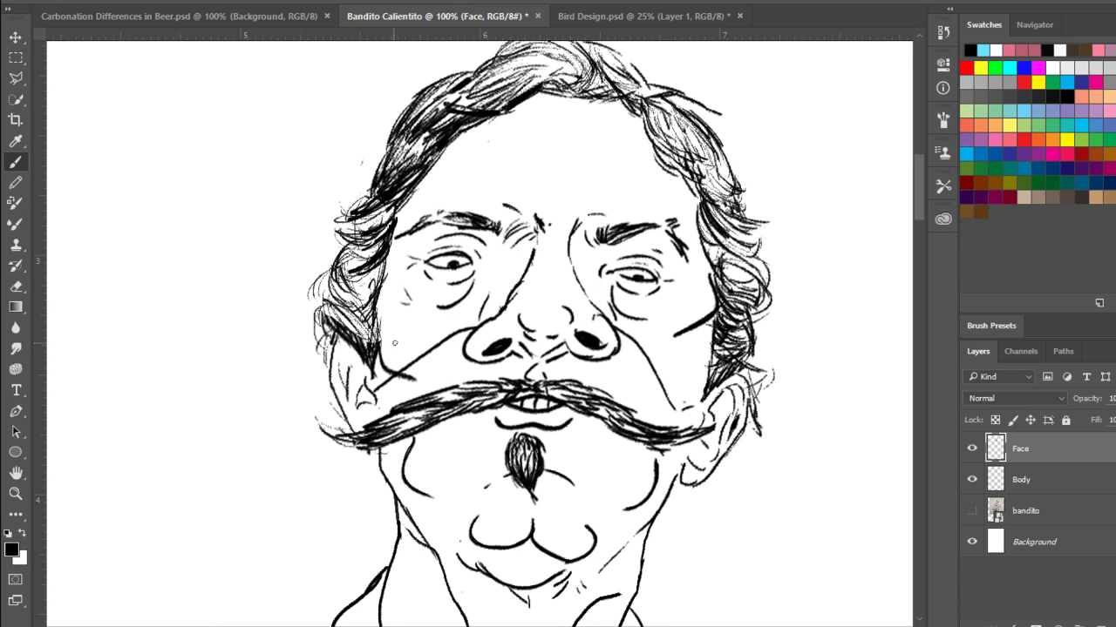
# - Darken the left side curls with dense overlapping strokes along the face edge and above the ear
pyautogui.moveTo(333, 314)
pyautogui.mouseDown()
pyautogui.moveTo(355, 341)
pyautogui.moveTo(353, 331)
pyautogui.mouseUp()
pyautogui.moveTo(350, 326); pyautogui.dragTo(366, 349)
pyautogui.moveTo(329, 307); pyautogui.dragTo(326, 345)
pyautogui.moveTo(352, 304)
pyautogui.mouseDown()
pyautogui.moveTo(323, 326)
pyautogui.moveTo(361, 354)
pyautogui.moveTo(330, 310)
pyautogui.moveTo(337, 323)
pyautogui.moveTo(386, 275)
pyautogui.moveTo(348, 296)
pyautogui.mouseUp()
pyautogui.moveTo(387, 263); pyautogui.dragTo(350, 293)
pyautogui.moveTo(389, 258)
pyautogui.mouseDown()
pyautogui.moveTo(352, 288)
pyautogui.moveTo(371, 353)
pyautogui.mouseUp()
pyautogui.moveTo(377, 300)
pyautogui.mouseDown()
pyautogui.moveTo(370, 357)
pyautogui.moveTo(376, 294)
pyautogui.moveTo(365, 337)
pyautogui.mouseUp()
pyautogui.moveTo(374, 304); pyautogui.dragTo(363, 345)
pyautogui.moveTo(383, 281); pyautogui.dragTo(369, 327)
pyautogui.moveTo(389, 266)
pyautogui.mouseDown()
pyautogui.moveTo(381, 290)
pyautogui.moveTo(347, 303)
pyautogui.mouseUp()
pyautogui.moveTo(370, 289); pyautogui.dragTo(347, 304)
pyautogui.moveTo(382, 263); pyautogui.dragTo(340, 285)
pyautogui.moveTo(377, 267)
pyautogui.mouseDown()
pyautogui.moveTo(350, 289)
pyautogui.moveTo(362, 286)
pyautogui.mouseUp()
pyautogui.moveTo(389, 259)
pyautogui.mouseDown()
pyautogui.moveTo(372, 281)
pyautogui.moveTo(345, 279)
pyautogui.moveTo(335, 303)
pyautogui.mouseUp()
pyautogui.moveTo(352, 298); pyautogui.dragTo(331, 311)
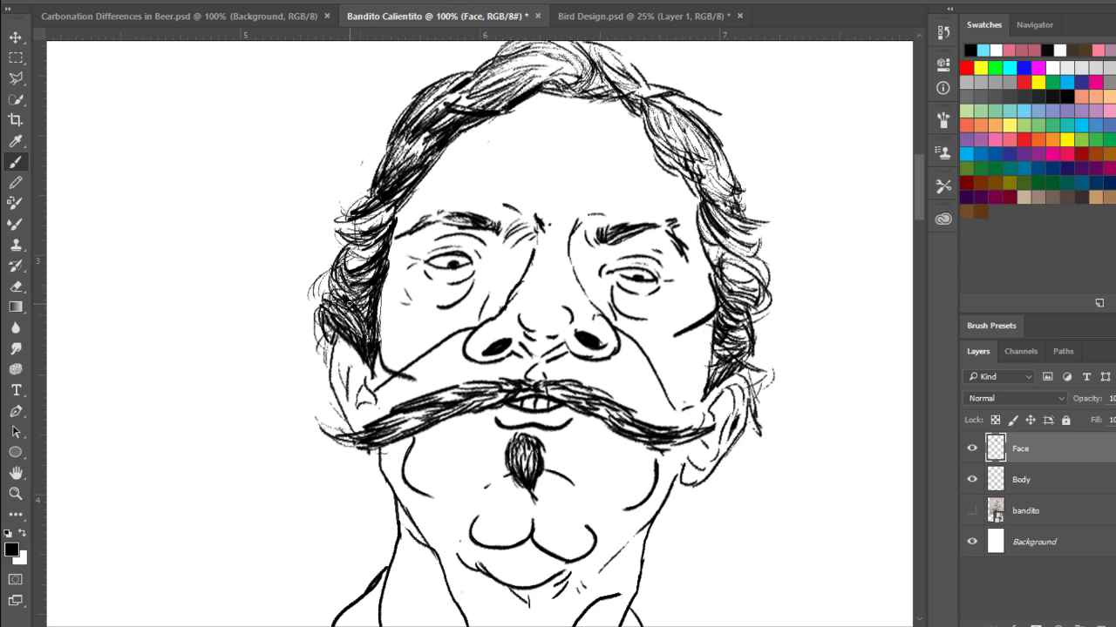
# - Add loose looping curls to the outer edge of the right side hair from the temple to the ear
pyautogui.scroll(-2, 414, 341)
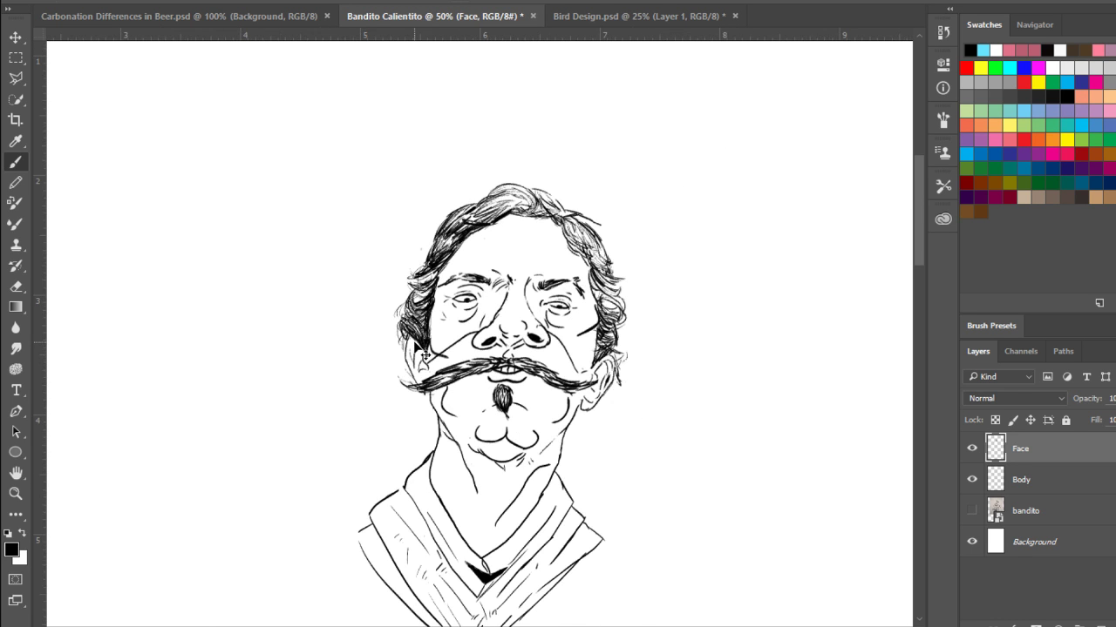
pyautogui.scroll(1, 418, 349)
pyautogui.scroll(1, 424, 354)
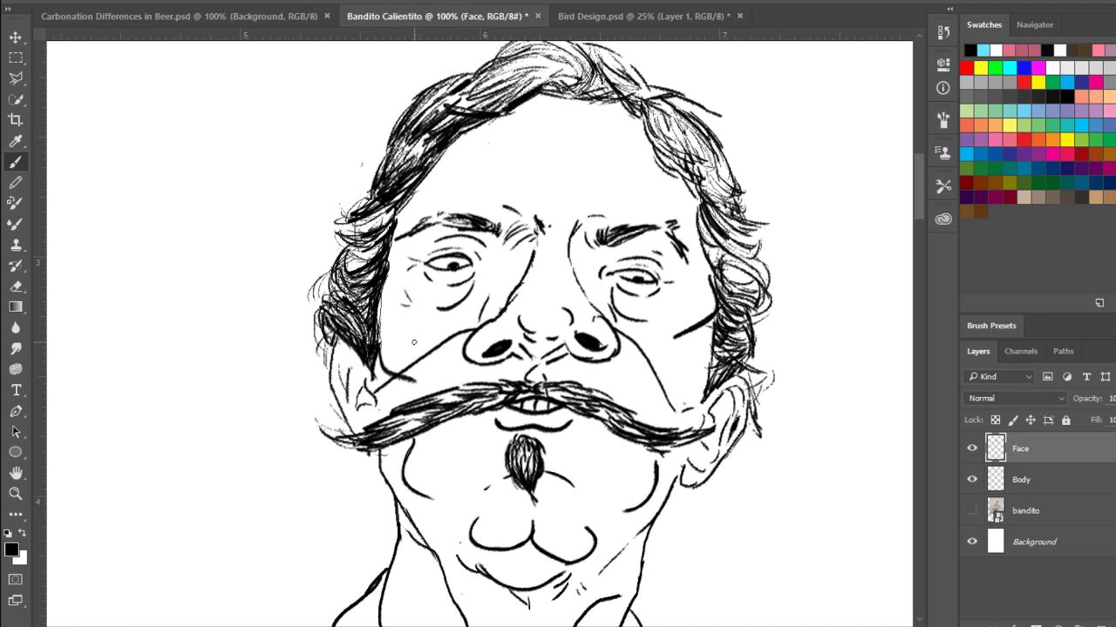
pyautogui.moveTo(721, 358)
pyautogui.mouseDown()
pyautogui.moveTo(761, 361)
pyautogui.moveTo(758, 392)
pyautogui.moveTo(709, 383)
pyautogui.moveTo(716, 371)
pyautogui.moveTo(769, 370)
pyautogui.moveTo(765, 387)
pyautogui.mouseUp()
pyautogui.moveTo(767, 338)
pyautogui.mouseDown()
pyautogui.moveTo(760, 383)
pyautogui.moveTo(771, 359)
pyautogui.moveTo(750, 359)
pyautogui.moveTo(775, 353)
pyautogui.moveTo(768, 333)
pyautogui.moveTo(740, 345)
pyautogui.moveTo(772, 357)
pyautogui.mouseUp()
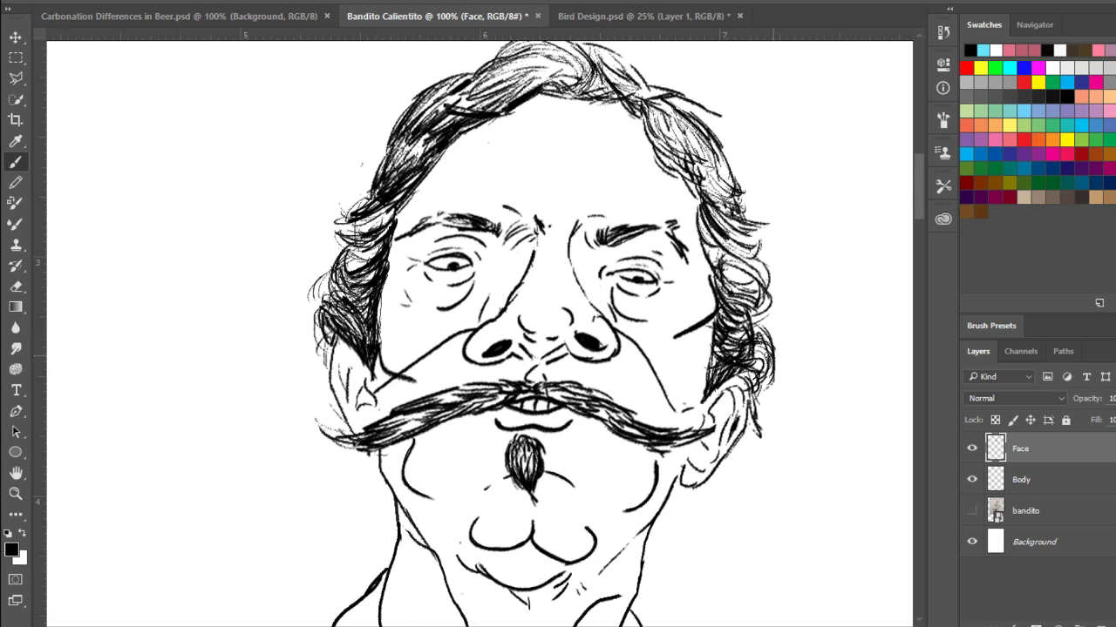
pyautogui.moveTo(758, 318); pyautogui.dragTo(782, 354)
pyautogui.moveTo(771, 315)
pyautogui.mouseDown()
pyautogui.moveTo(786, 367)
pyautogui.moveTo(737, 328)
pyautogui.mouseUp()
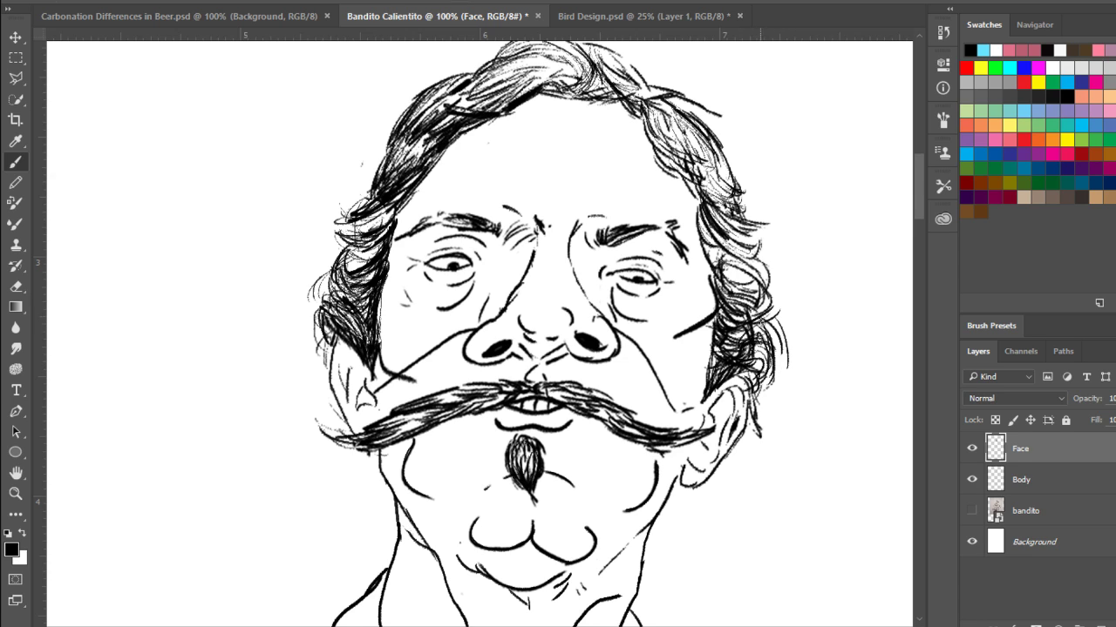
pyautogui.moveTo(772, 294)
pyautogui.mouseDown()
pyautogui.moveTo(758, 329)
pyautogui.moveTo(766, 317)
pyautogui.mouseUp()
pyautogui.moveTo(764, 275)
pyautogui.mouseDown()
pyautogui.moveTo(739, 288)
pyautogui.moveTo(725, 279)
pyautogui.moveTo(750, 261)
pyautogui.moveTo(745, 243)
pyautogui.mouseUp()
pyautogui.moveTo(728, 233)
pyautogui.mouseDown()
pyautogui.moveTo(745, 243)
pyautogui.moveTo(759, 228)
pyautogui.mouseUp()
pyautogui.moveTo(783, 324); pyautogui.dragTo(778, 348)
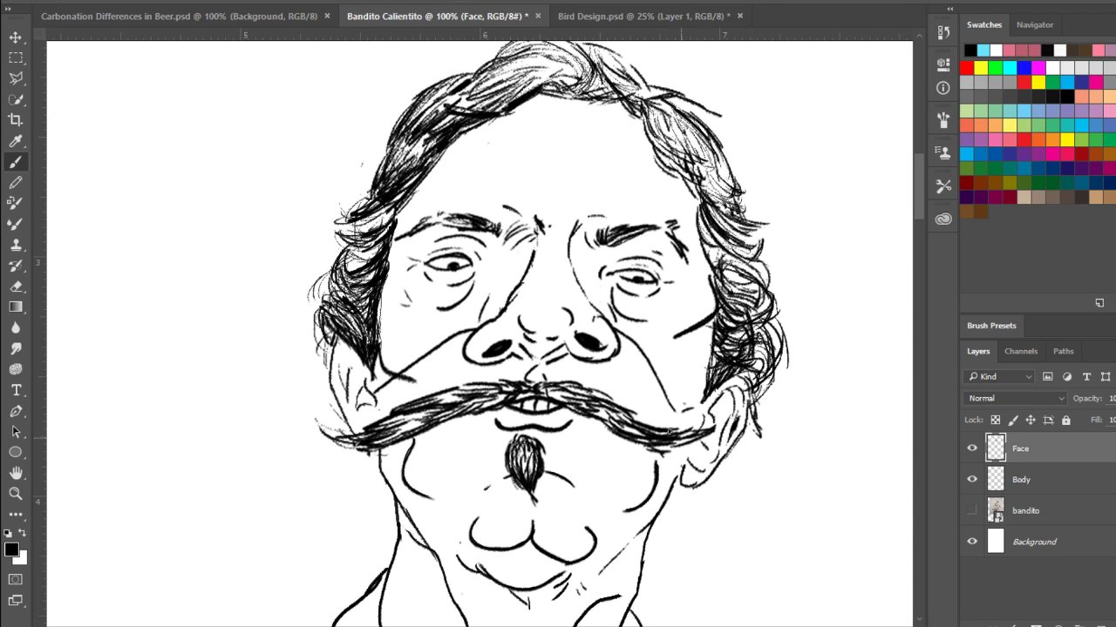
# - Show the bandito reference sketch layer and fully lock the Face layer
pyautogui.moveTo(560, 536)
pyautogui.mouseDown()
pyautogui.moveTo(640, 305)
pyautogui.moveTo(630, 314)
pyautogui.mouseUp()
pyautogui.moveTo(694, 355); pyautogui.dragTo(638, 555)
pyautogui.moveTo(642, 349); pyautogui.dragTo(625, 396)
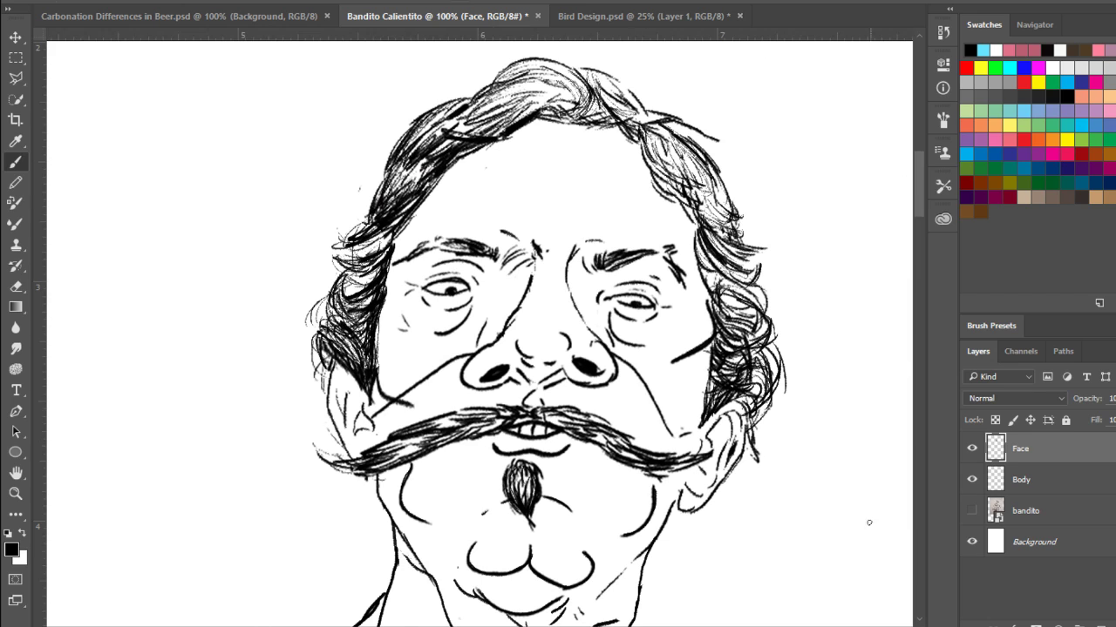
pyautogui.click(970, 513)
pyautogui.moveTo(727, 591); pyautogui.dragTo(775, 408)
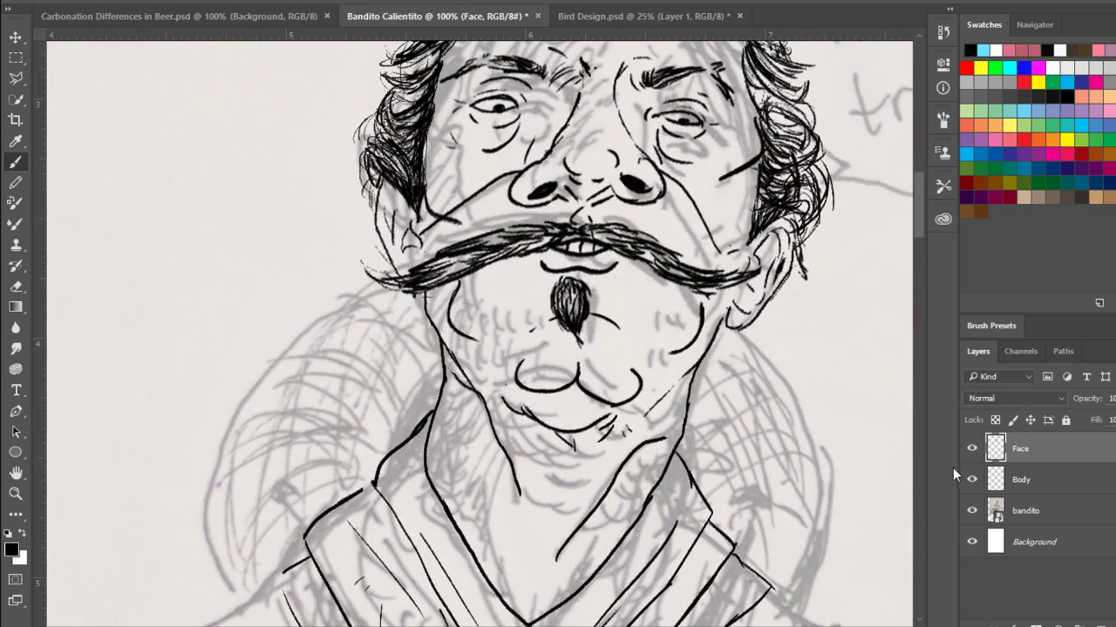
pyautogui.click(1065, 420)
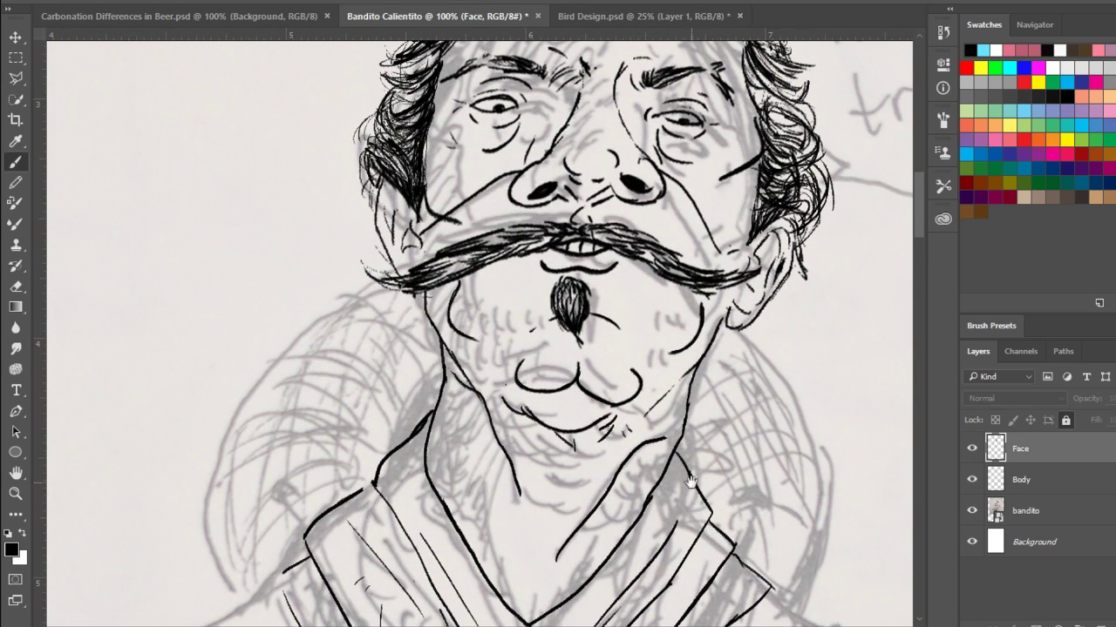
# - Toggle the Body line art off and on to compare it with the sketch, and make the Body layer active
pyautogui.moveTo(636, 523); pyautogui.dragTo(724, 410)
pyautogui.click(971, 480)
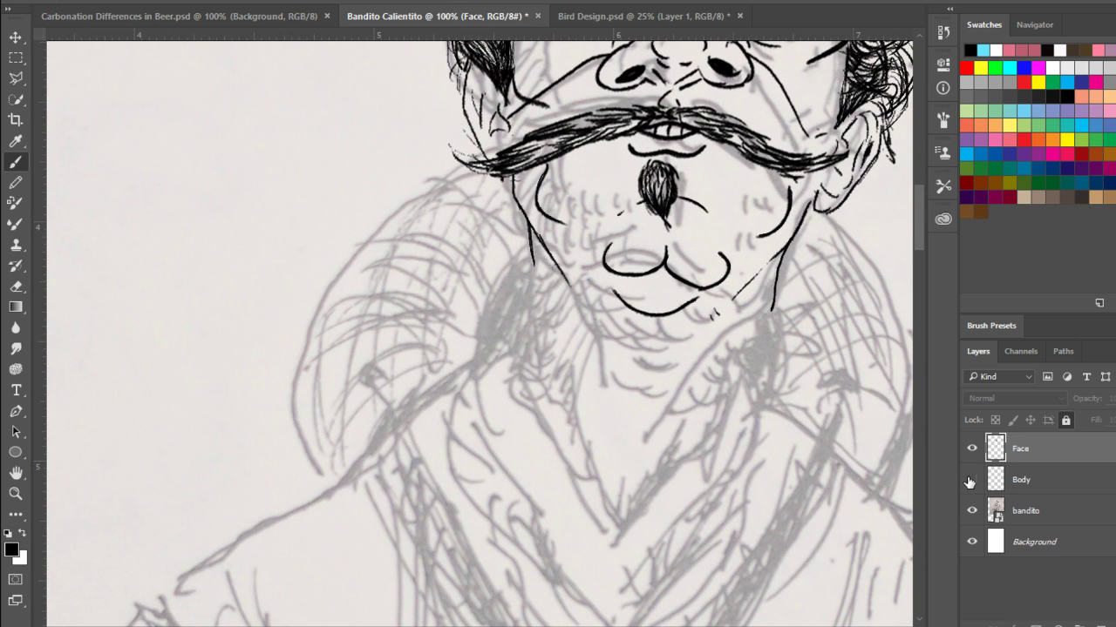
pyautogui.click(971, 480)
pyautogui.moveTo(366, 432); pyautogui.dragTo(636, 225)
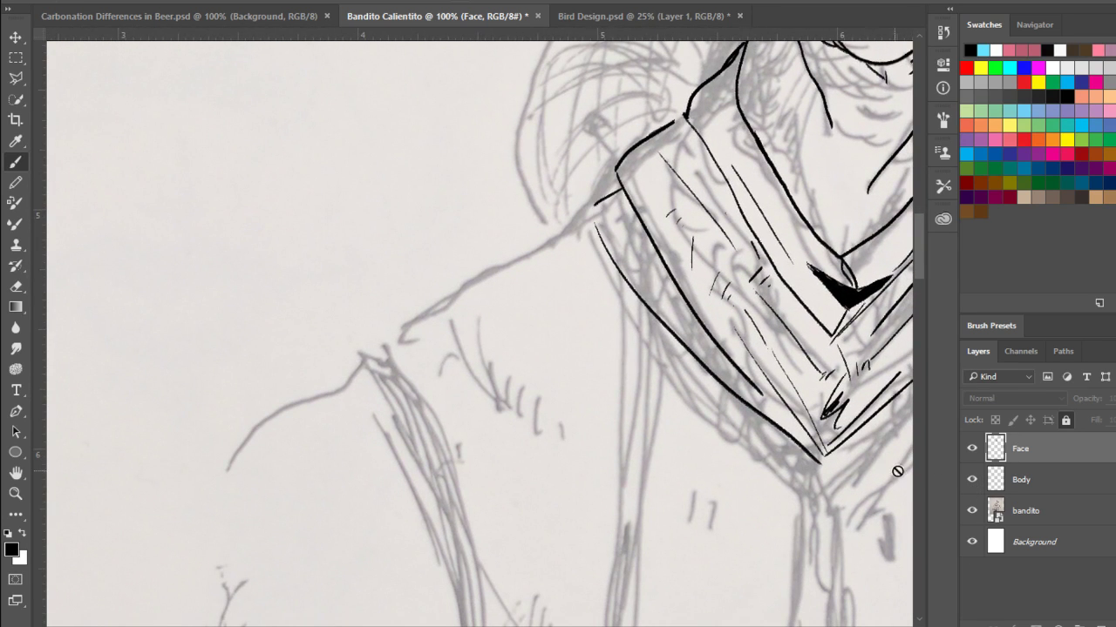
pyautogui.click(996, 485)
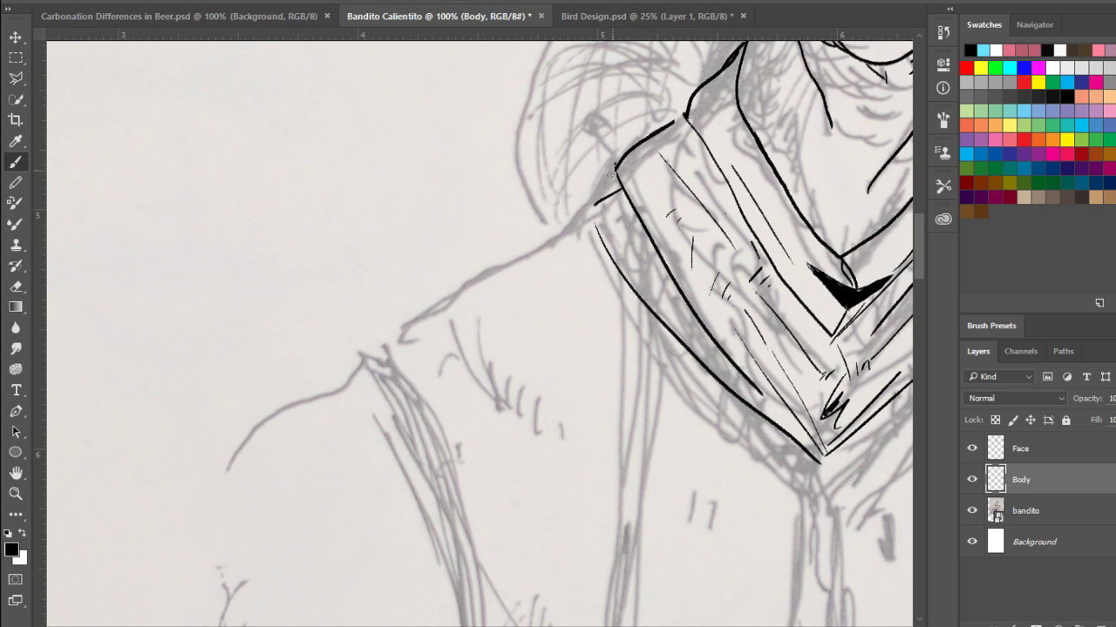
# - Ink the left shoulder line from the bandana to the vest's armhole and start the armhole edges, undoing strokes that miss
pyautogui.moveTo(611, 174)
pyautogui.mouseDown()
pyautogui.moveTo(590, 218)
pyautogui.moveTo(588, 209)
pyautogui.moveTo(601, 240)
pyautogui.moveTo(522, 251)
pyautogui.mouseUp()
pyautogui.hotkey('ctrl', 'z')
pyautogui.hotkey('ctrl', 'z')
pyautogui.moveTo(589, 220)
pyautogui.mouseDown()
pyautogui.moveTo(405, 330)
pyautogui.moveTo(387, 351)
pyautogui.moveTo(419, 393)
pyautogui.mouseUp()
pyautogui.moveTo(385, 355)
pyautogui.mouseDown()
pyautogui.moveTo(356, 350)
pyautogui.moveTo(400, 410)
pyautogui.mouseUp()
pyautogui.hotkey('ctrl', 'z')
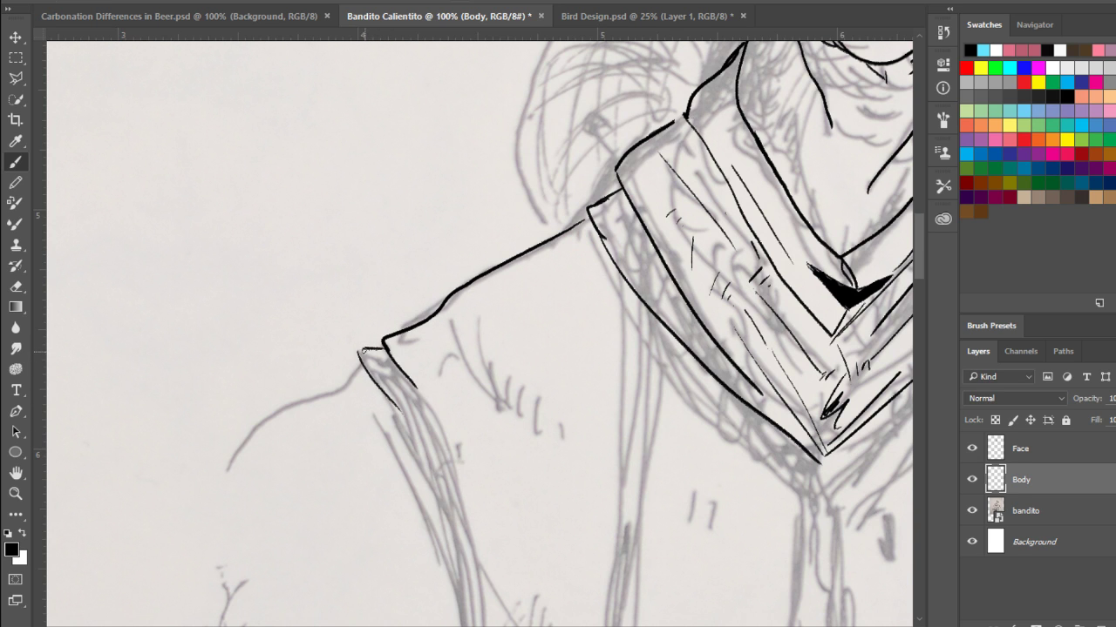
pyautogui.moveTo(361, 347); pyautogui.dragTo(392, 397)
# - Redraw the outer edge of the vest's left armhole and retouch its short top edge
pyautogui.moveTo(421, 441); pyautogui.dragTo(386, 264)
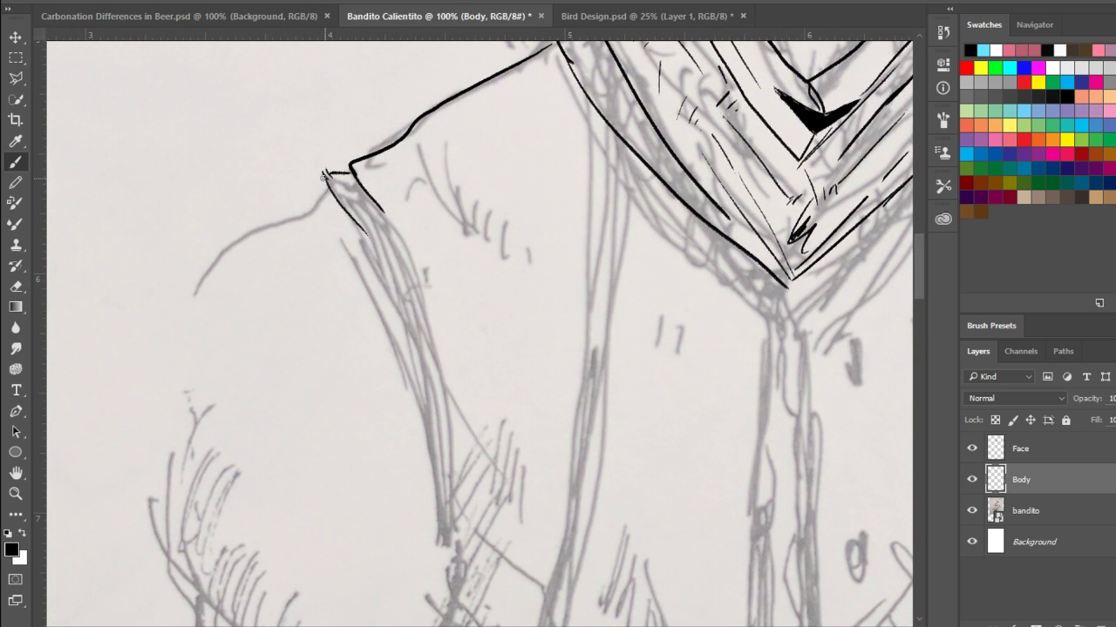
pyautogui.moveTo(325, 178); pyautogui.dragTo(363, 236)
pyautogui.hotkey('ctrl', 'z')
pyautogui.hotkey('ctrl', 'z')
pyautogui.moveTo(326, 177); pyautogui.dragTo(365, 236)
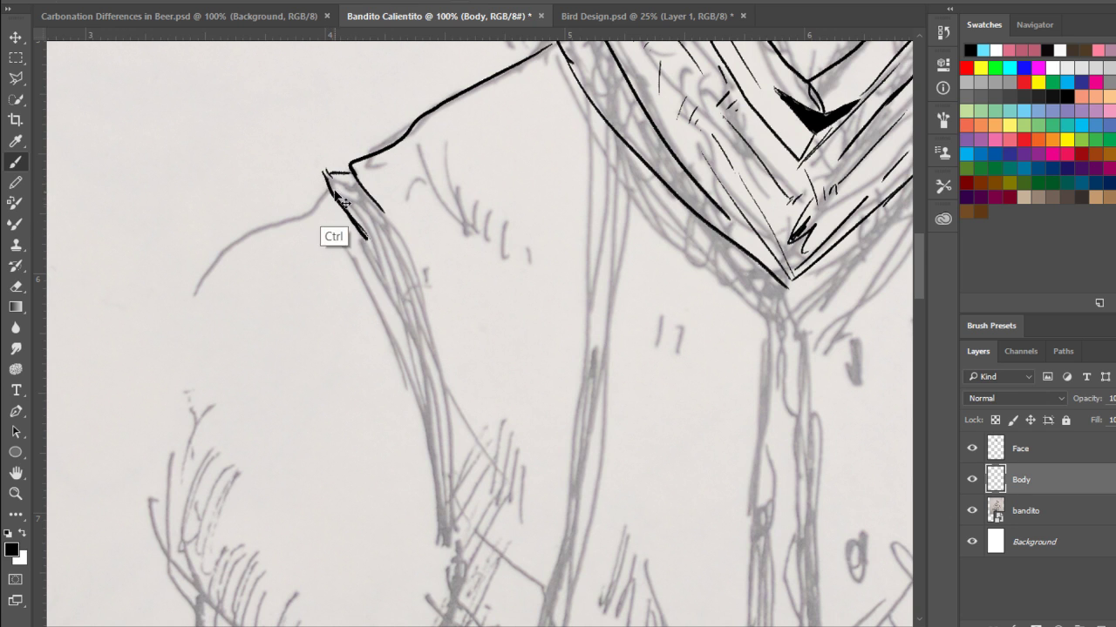
pyautogui.hotkey('ctrl', 'z')
pyautogui.moveTo(325, 177); pyautogui.dragTo(361, 229)
pyautogui.moveTo(332, 173); pyautogui.dragTo(354, 173)
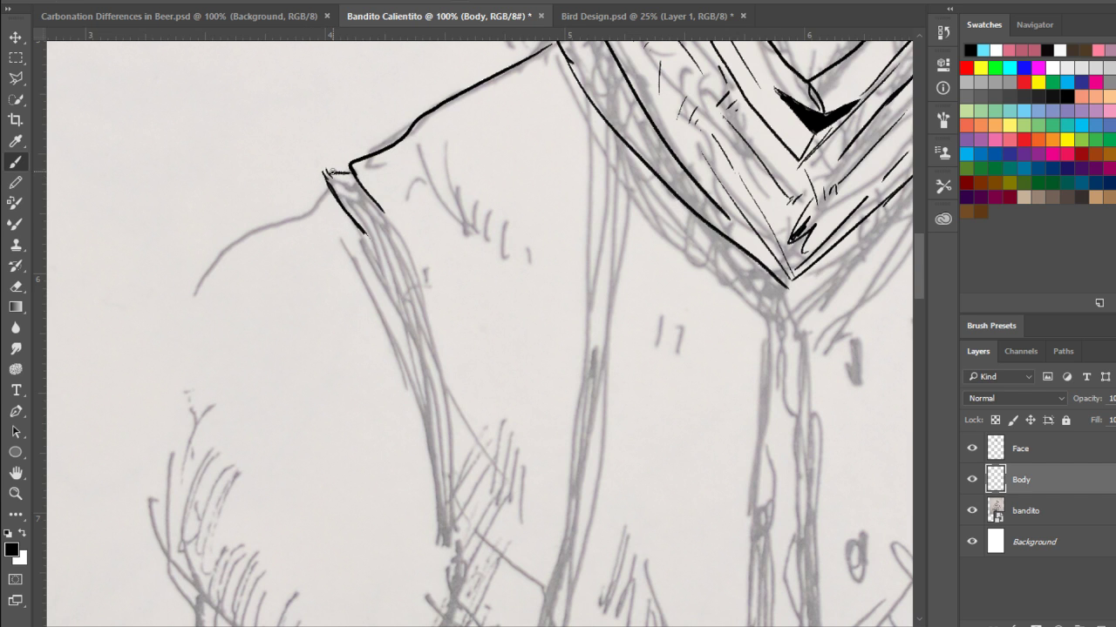
# - Ink the curved top outline of the left sleeve from the vest's armhole down the upper arm
pyautogui.moveTo(332, 172)
pyautogui.mouseDown()
pyautogui.moveTo(354, 175)
pyautogui.moveTo(385, 209)
pyautogui.moveTo(316, 208)
pyautogui.moveTo(264, 226)
pyautogui.moveTo(203, 283)
pyautogui.moveTo(193, 312)
pyautogui.mouseUp()
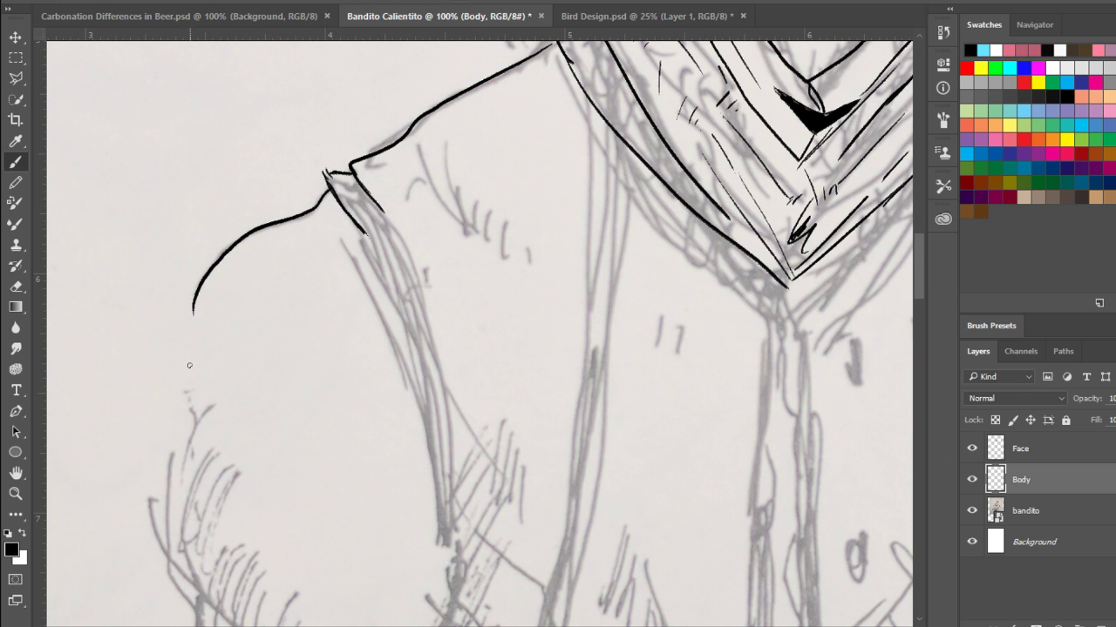
pyautogui.moveTo(251, 413); pyautogui.dragTo(108, 165)
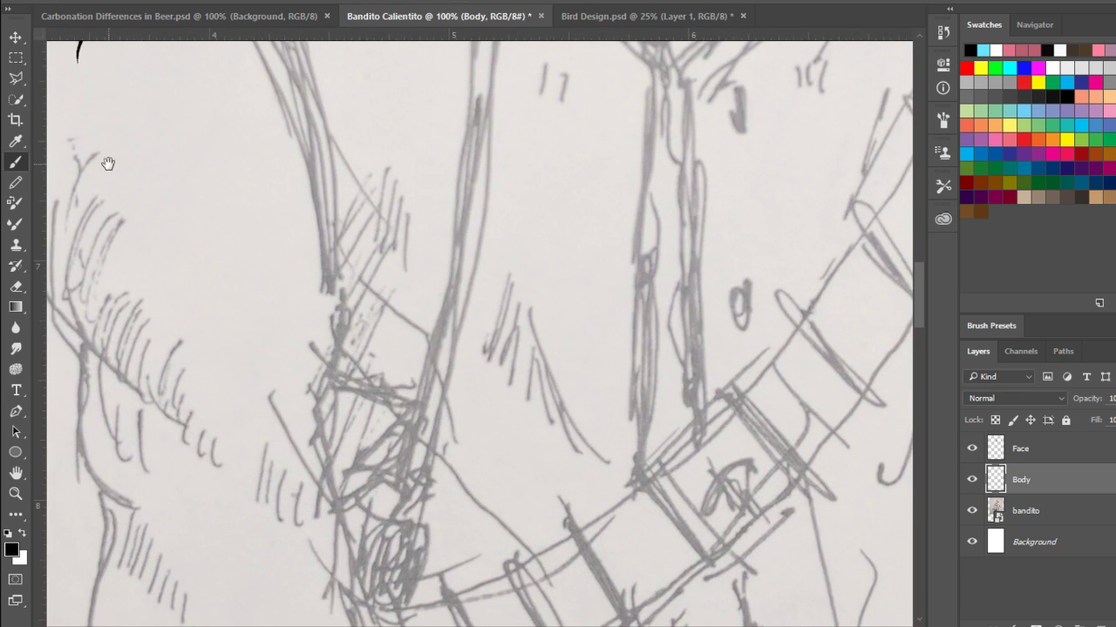
pyautogui.hotkey('ctrl', '-')
pyautogui.hotkey('ctrl', '-')
pyautogui.hotkey('ctrl', '-')
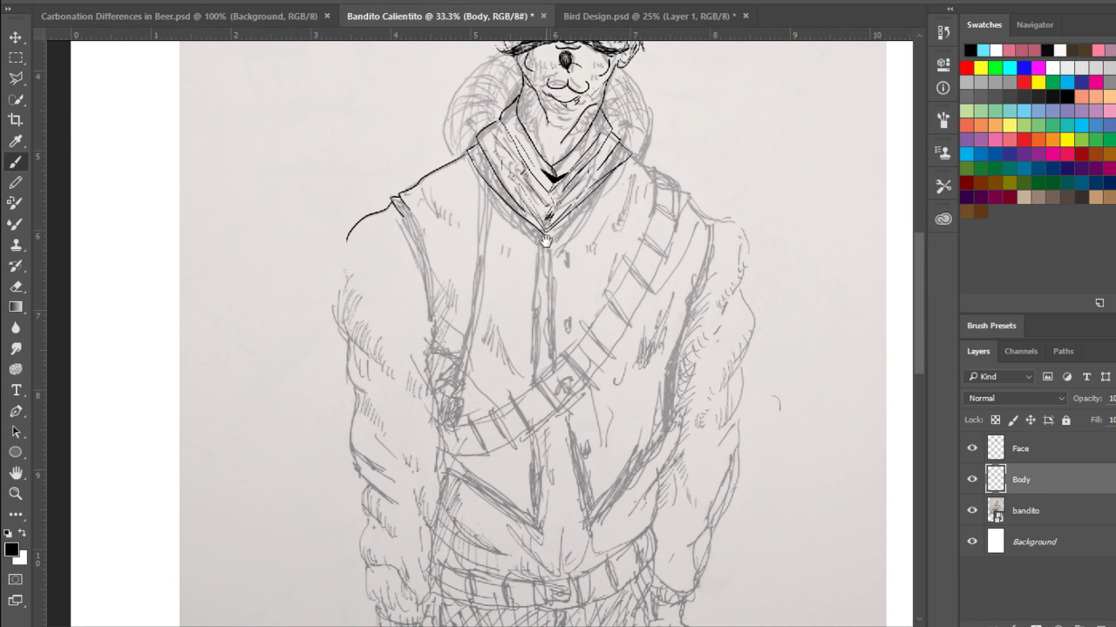
# - Ink the edge of the vest's left armhole down to the underarm, undoing the stroke that continues past it
pyautogui.scroll(2, 480, 296)
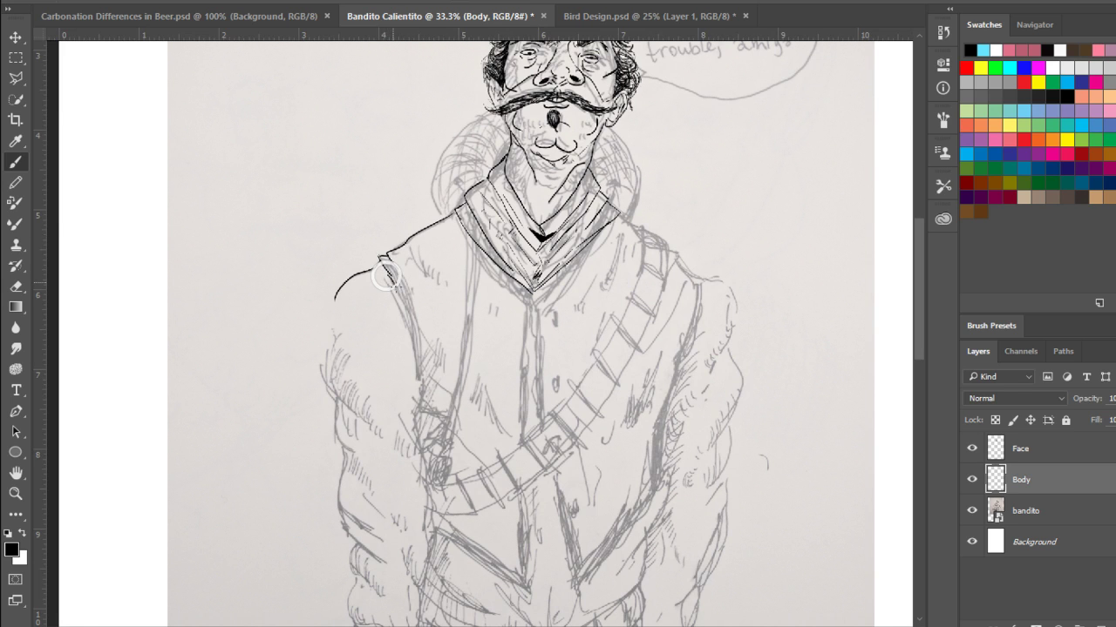
pyautogui.moveTo(382, 259); pyautogui.dragTo(404, 312)
pyautogui.moveTo(418, 385)
pyautogui.mouseDown()
pyautogui.moveTo(413, 427)
pyautogui.moveTo(431, 461)
pyautogui.mouseUp()
pyautogui.hotkey('ctrl', 'z')
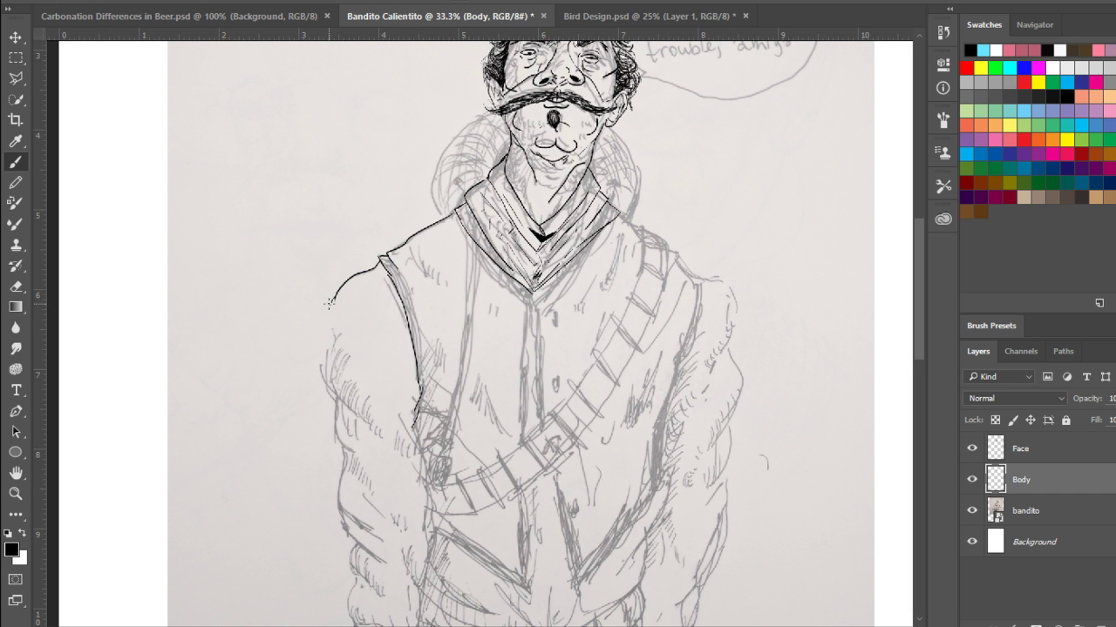
# - Ink a thin diagonal fold line below the left shoulder curve on the outer sleeve, undoing strokes that miss
pyautogui.moveTo(329, 303); pyautogui.dragTo(346, 384)
pyautogui.hotkey('ctrl', 'alt', 'z')
pyautogui.hotkey('ctrl', 'alt', 'z')
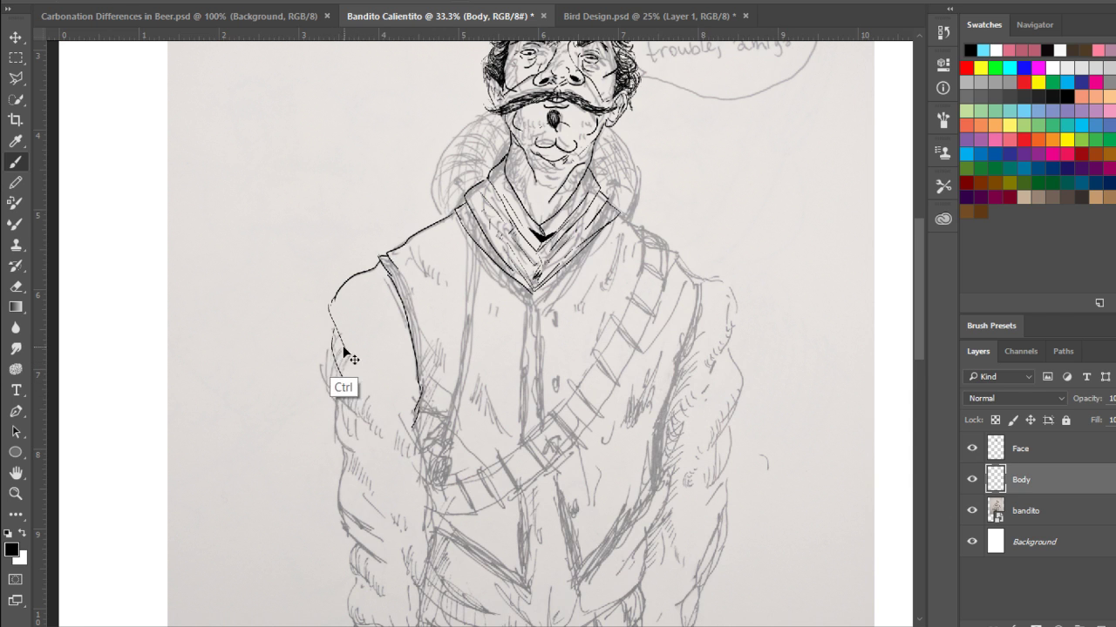
pyautogui.hotkey('ctrl', 'alt', 'z')
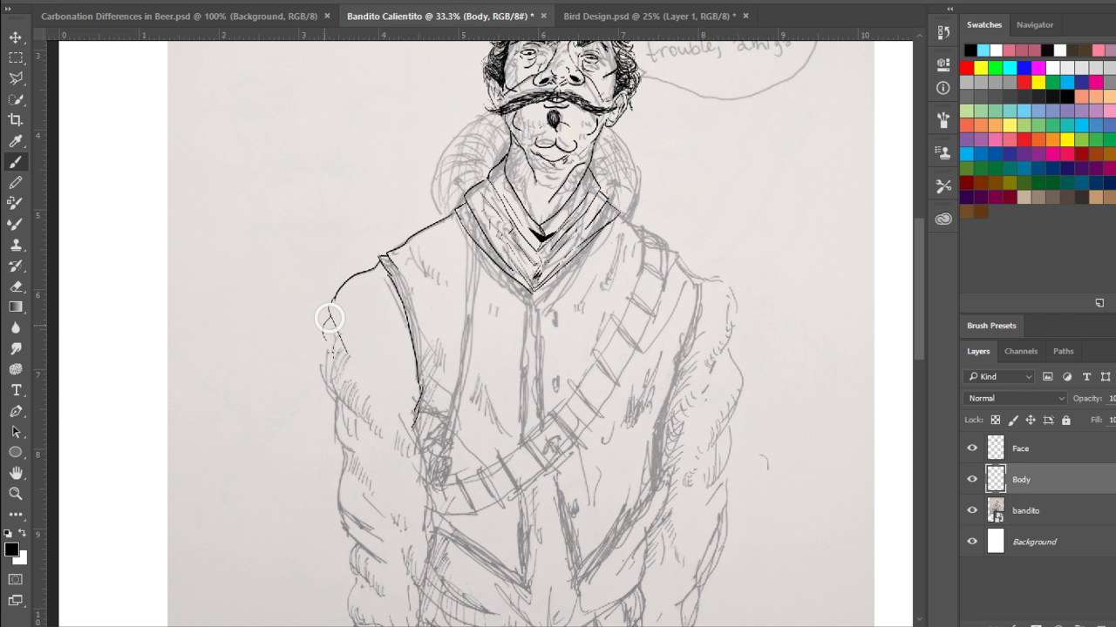
pyautogui.moveTo(329, 312); pyautogui.dragTo(338, 343)
pyautogui.hotkey('ctrl', 'alt', 'z')
pyautogui.hotkey('ctrl', 'alt', 'z')
pyautogui.hotkey('ctrl', 'alt', 'z')
pyautogui.hotkey('ctrl', 'alt', 'z')
# - Join the left shoulder curve to the upper sleeve fold and redraw the fold with a heavier line
pyautogui.hotkey('ctrl', '+')
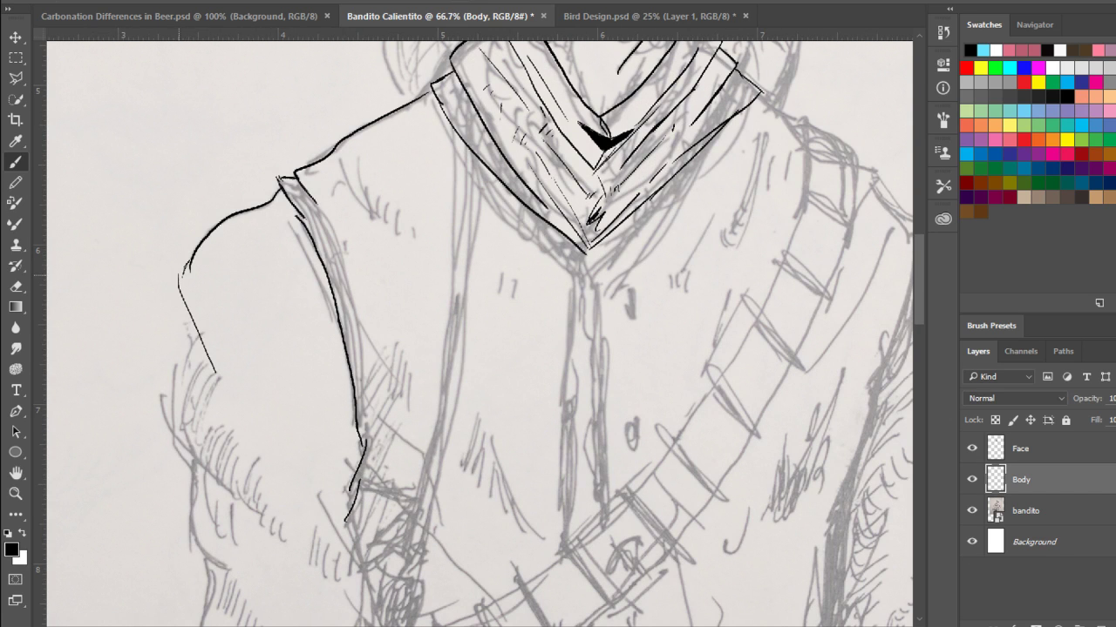
pyautogui.moveTo(187, 265)
pyautogui.mouseDown()
pyautogui.moveTo(179, 291)
pyautogui.moveTo(212, 358)
pyautogui.mouseUp()
pyautogui.hotkey('ctrl', 'alt', 'z')
pyautogui.moveTo(192, 325); pyautogui.dragTo(189, 394)
pyautogui.hotkey('ctrl', 'z')
pyautogui.moveTo(185, 317); pyautogui.dragTo(219, 377)
# - Ink the outer contour of the left upper sleeve below the first fold, undoing strokes that run too far
pyautogui.moveTo(185, 315)
pyautogui.mouseDown()
pyautogui.moveTo(174, 430)
pyautogui.moveTo(204, 464)
pyautogui.mouseUp()
pyautogui.hotkey('ctrl', 'z')
pyautogui.moveTo(188, 315)
pyautogui.mouseDown()
pyautogui.moveTo(172, 415)
pyautogui.moveTo(187, 450)
pyautogui.moveTo(249, 504)
pyautogui.mouseUp()
pyautogui.hotkey('ctrl', 'z')
pyautogui.moveTo(184, 325)
pyautogui.mouseDown()
pyautogui.moveTo(180, 444)
pyautogui.moveTo(257, 512)
pyautogui.mouseUp()
pyautogui.hotkey('ctrl', 'z')
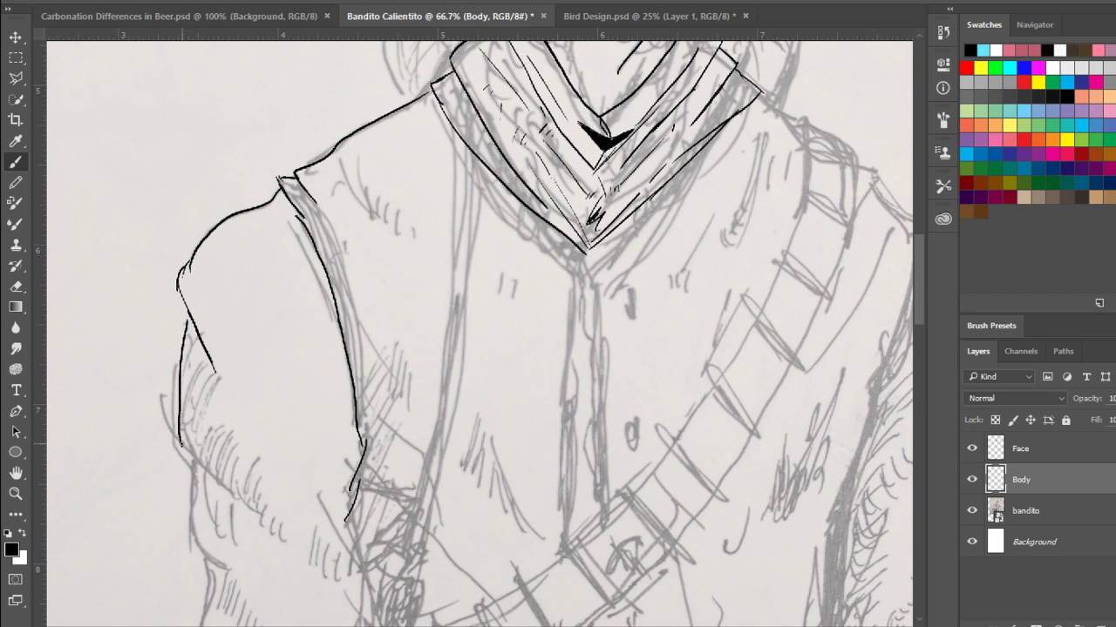
# - Ink the long diagonal fold above the left elbow and add tiny hatch marks at its inner end
pyautogui.moveTo(180, 441); pyautogui.dragTo(266, 532)
pyautogui.moveTo(268, 523)
pyautogui.mouseDown()
pyautogui.moveTo(279, 535)
pyautogui.moveTo(268, 528)
pyautogui.mouseUp()
pyautogui.hotkey('ctrl', 'alt', 'z')
pyautogui.hotkey('ctrl', 'alt', 'z')
pyautogui.hotkey('ctrl', 'alt', 'z')
pyautogui.moveTo(269, 523); pyautogui.dragTo(271, 533)
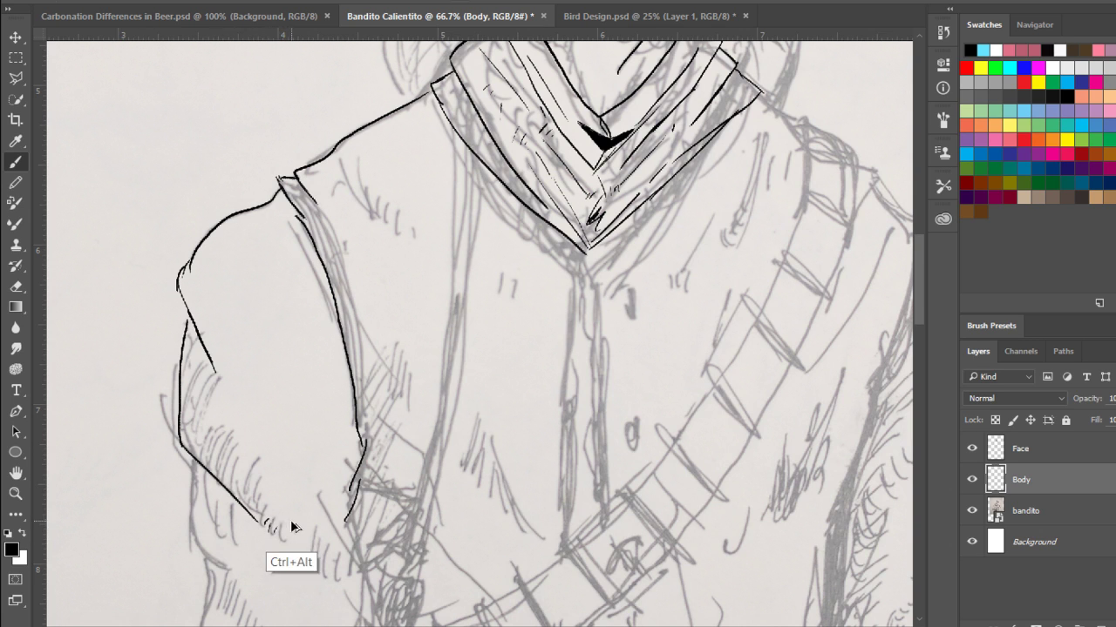
pyautogui.hotkey('ctrl', 'alt', 'z')
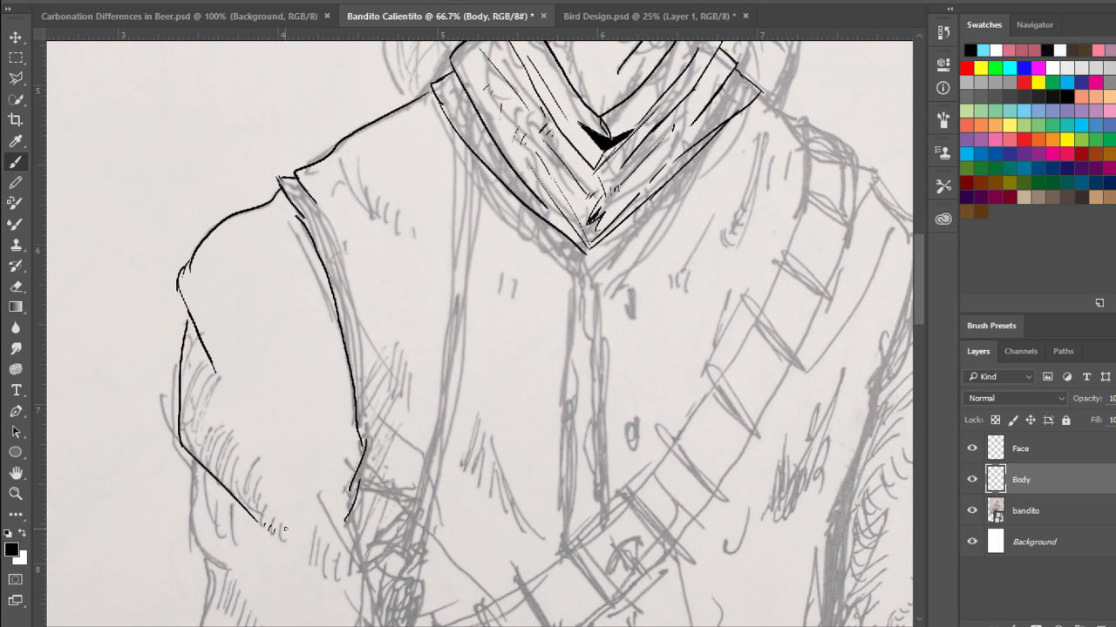
# - Ink the outer sleeve contour around the left elbow and the curved fold at its end, redrawing the fold until it fits
pyautogui.moveTo(196, 462)
pyautogui.mouseDown()
pyautogui.moveTo(199, 550)
pyautogui.moveTo(237, 565)
pyautogui.mouseUp()
pyautogui.hotkey('ctrl', 'alt', 'z')
pyautogui.moveTo(196, 456)
pyautogui.mouseDown()
pyautogui.moveTo(198, 542)
pyautogui.moveTo(232, 575)
pyautogui.mouseUp()
pyautogui.moveTo(288, 552)
pyautogui.mouseDown()
pyautogui.moveTo(275, 488)
pyautogui.moveTo(297, 345)
pyautogui.moveTo(275, 411)
pyautogui.mouseUp()
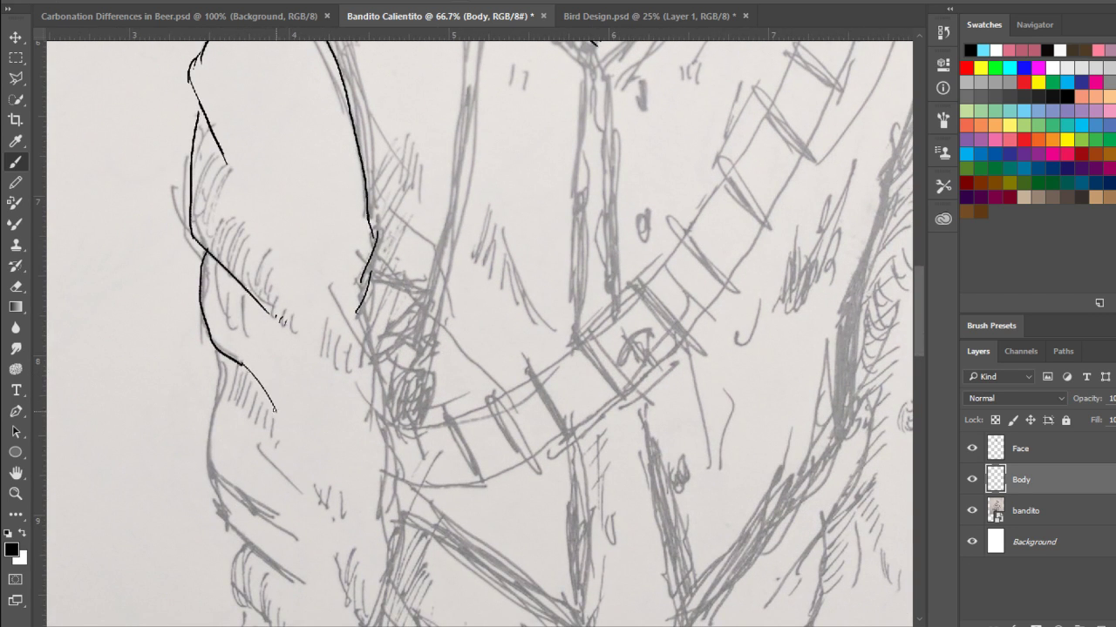
pyautogui.hotkey('ctrl', 'alt', 'z')
pyautogui.moveTo(239, 362); pyautogui.dragTo(274, 430)
pyautogui.hotkey('ctrl', 'alt', 'z')
pyautogui.moveTo(237, 361); pyautogui.dragTo(268, 430)
pyautogui.hotkey('ctrl', 'alt', 'z')
pyautogui.moveTo(238, 361); pyautogui.dragTo(277, 429)
# - Hatch the underside of the left elbow fold with short parallel strokes, replacing the first set with more widely spaced ones
pyautogui.moveTo(240, 369); pyautogui.dragTo(245, 400)
pyautogui.moveTo(258, 387); pyautogui.dragTo(248, 407)
pyautogui.moveTo(262, 397); pyautogui.dragTo(250, 417)
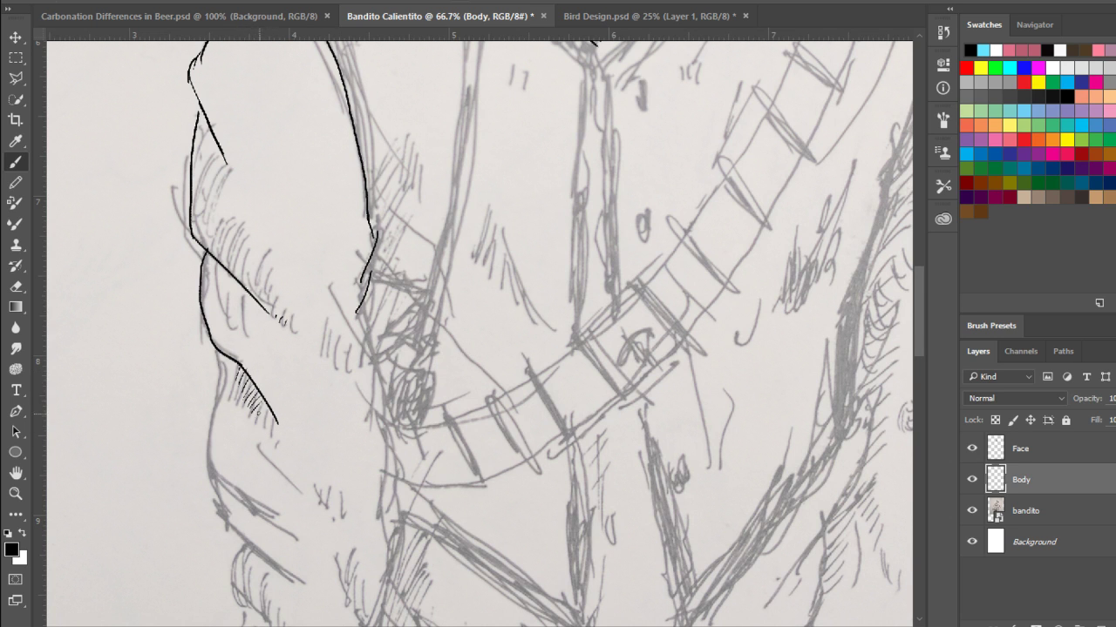
pyautogui.hotkey('ctrl', 'alt', 'z')
pyautogui.hotkey('ctrl', 'alt', 'z')
pyautogui.hotkey('ctrl', 'alt', 'z')
pyautogui.hotkey('ctrl', 'alt', 'z')
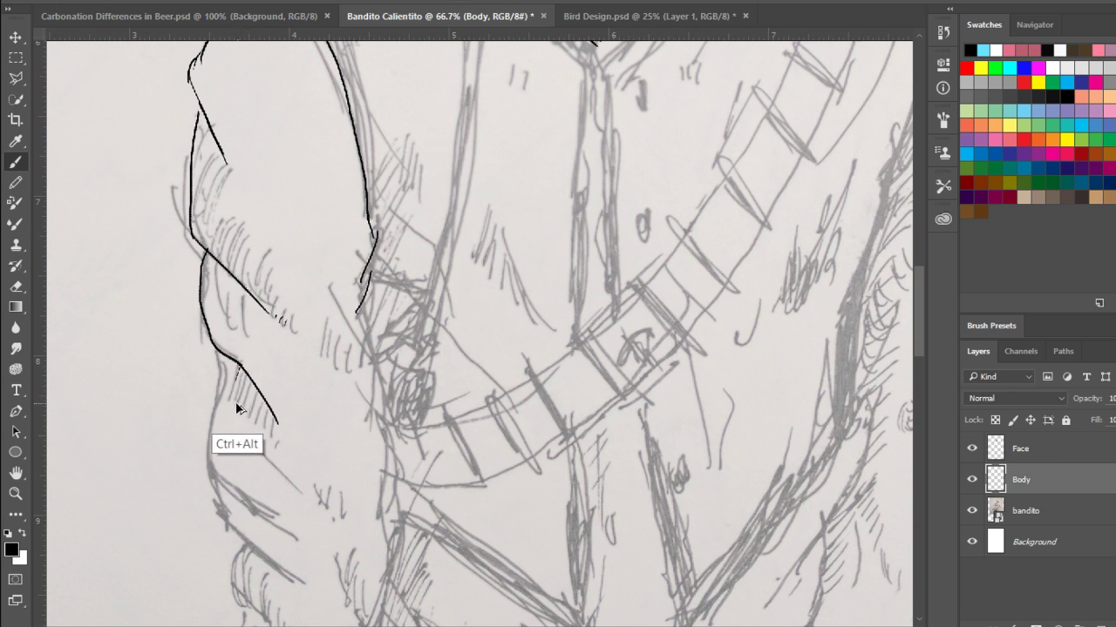
pyautogui.moveTo(235, 364)
pyautogui.mouseDown()
pyautogui.moveTo(230, 403)
pyautogui.moveTo(253, 414)
pyautogui.mouseUp()
pyautogui.moveTo(265, 399); pyautogui.dragTo(270, 435)
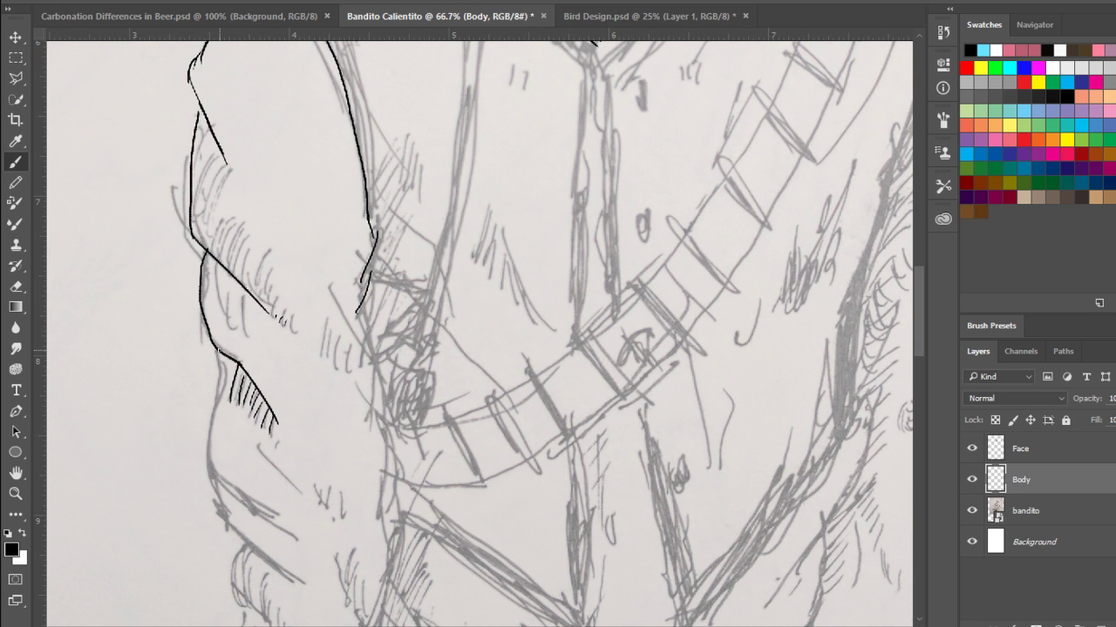
# - Ink the outer contour of the left forearm below the hatched fold, including two diagonal folds
pyautogui.moveTo(222, 355)
pyautogui.mouseDown()
pyautogui.moveTo(209, 464)
pyautogui.moveTo(265, 519)
pyautogui.mouseUp()
pyautogui.moveTo(217, 471)
pyautogui.mouseDown()
pyautogui.moveTo(232, 531)
pyautogui.moveTo(292, 582)
pyautogui.mouseUp()
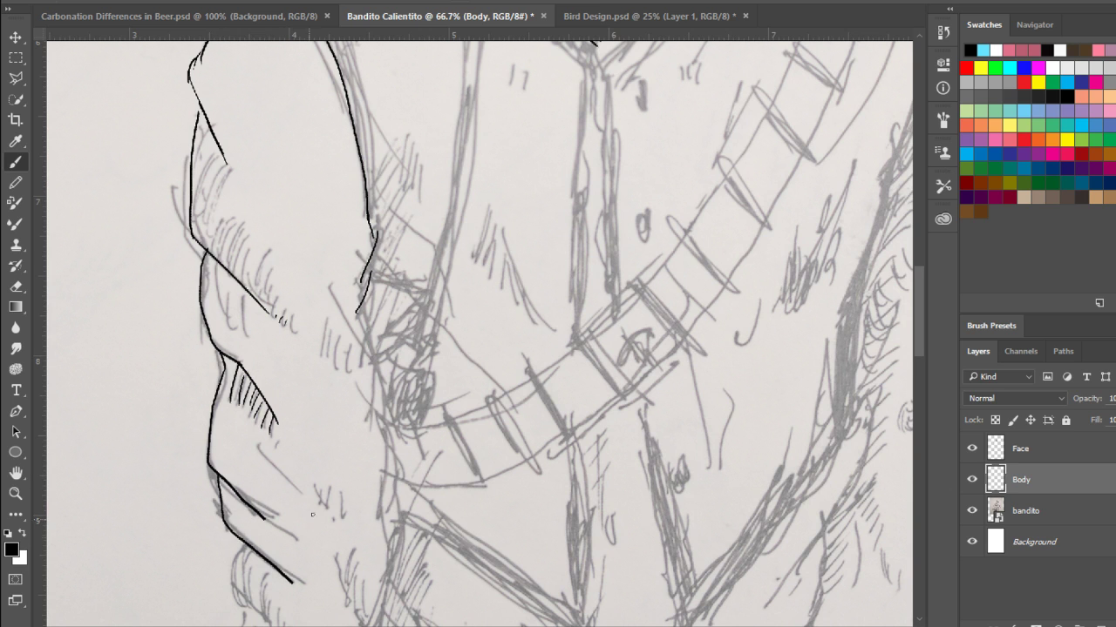
# - Ink the inner edge of the left sleeve from the underarm down toward the bandolier, undoing the first strokes
pyautogui.moveTo(347, 332); pyautogui.dragTo(332, 375)
pyautogui.moveTo(353, 317)
pyautogui.mouseDown()
pyautogui.moveTo(342, 354)
pyautogui.moveTo(355, 395)
pyautogui.mouseUp()
pyautogui.hotkey('ctrl', 'z')
pyautogui.hotkey('ctrl', 'z')
pyautogui.moveTo(342, 352); pyautogui.dragTo(373, 471)
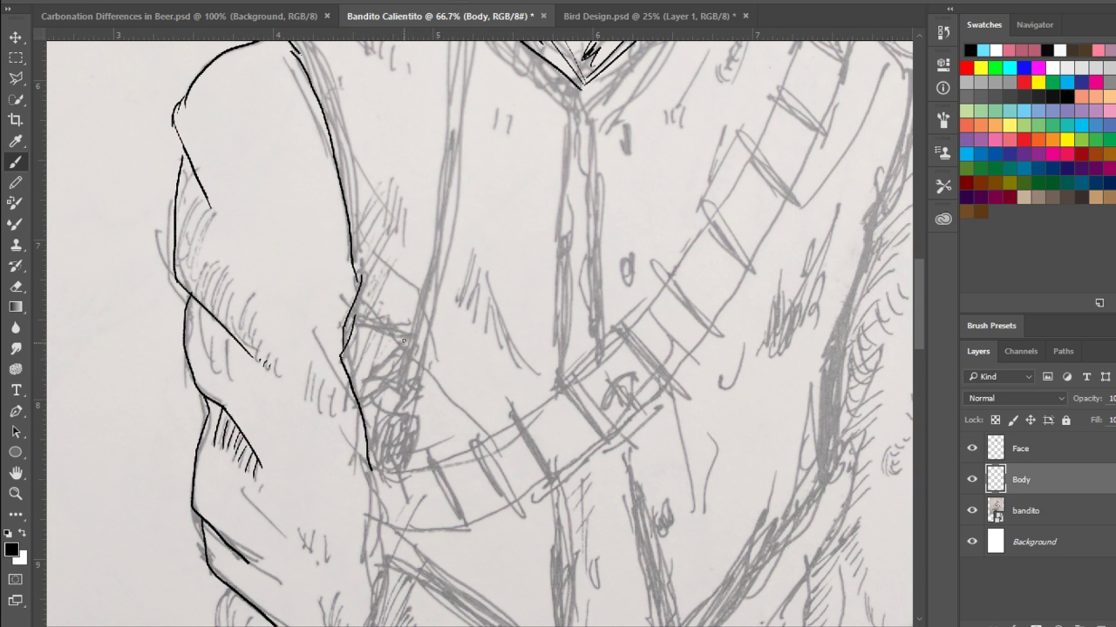
# - Ink two diagonal fold lines running into the inner edge of the left sleeve at the elbow
pyautogui.moveTo(312, 324); pyautogui.dragTo(348, 401)
pyautogui.hotkey('ctrl', 'z')
pyautogui.moveTo(278, 320); pyautogui.dragTo(356, 406)
pyautogui.moveTo(308, 389); pyautogui.dragTo(362, 421)
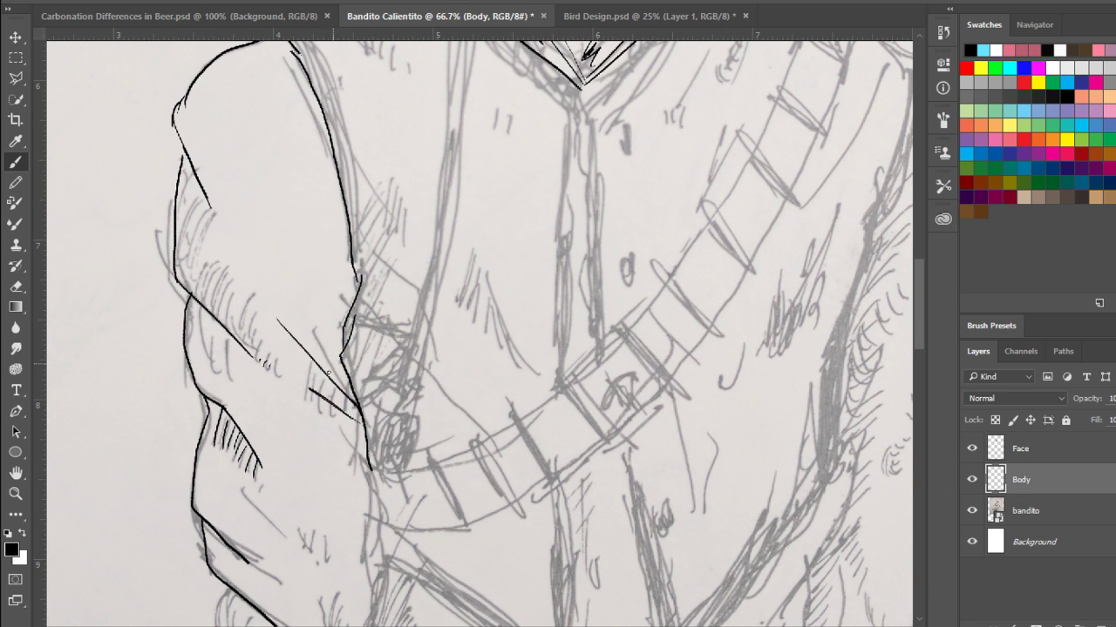
pyautogui.hotkey('ctrl', 'alt')
# - Ink the lower outer contour of the left forearm with its diagonal fold, down to the gathered end of the sleeve
pyautogui.scroll(-5, 358, 501)
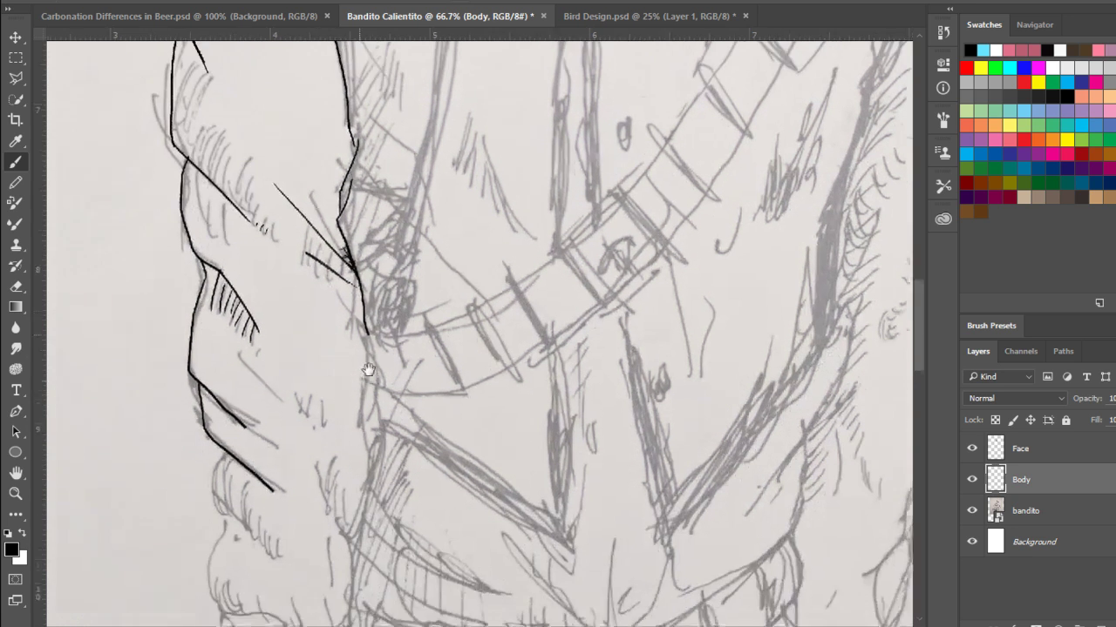
pyautogui.moveTo(231, 401)
pyautogui.mouseDown()
pyautogui.moveTo(224, 438)
pyautogui.moveTo(283, 501)
pyautogui.mouseUp()
pyautogui.moveTo(238, 454)
pyautogui.mouseDown()
pyautogui.moveTo(221, 531)
pyautogui.moveTo(233, 559)
pyautogui.mouseUp()
# - Try a second line and short hatching along the lowest forearm fold, and undo them
pyautogui.moveTo(240, 473); pyautogui.dragTo(271, 493)
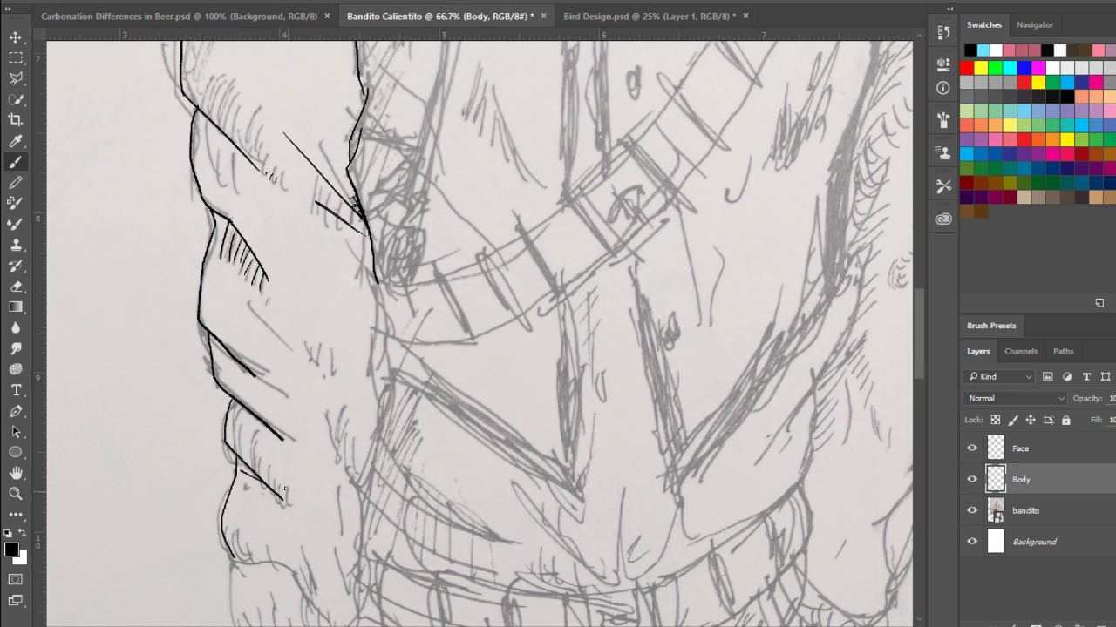
pyautogui.hotkey('ctrl', 'z')
pyautogui.moveTo(274, 495); pyautogui.dragTo(255, 475)
pyautogui.hotkey('ctrl', 'alt')
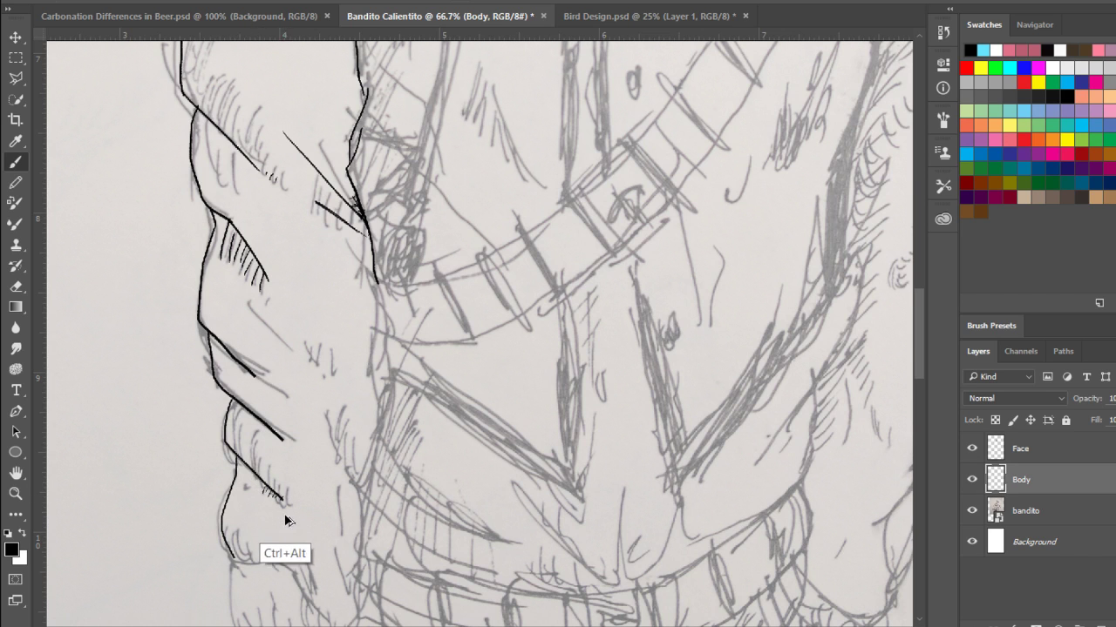
pyautogui.hotkey('ctrl', 'alt', 'z')
pyautogui.hotkey('ctrl', 'alt', 'z')
pyautogui.hotkey('ctrl', 'alt', 'z')
pyautogui.hotkey('ctrl', 'alt', 'z')
# - Ink short fold lines at the inner side of the left forearm, undoing strokes that miss
pyautogui.moveTo(268, 384)
pyautogui.mouseDown()
pyautogui.moveTo(318, 405)
pyautogui.moveTo(355, 467)
pyautogui.mouseUp()
pyautogui.hotkey('ctrl', 'alt', 'z')
pyautogui.hotkey('ctrl', 'alt', 'z')
# - Ink the gathered end of the left sleeve and the curved upper edge of the cuff
pyautogui.moveTo(356, 514); pyautogui.dragTo(401, 280)
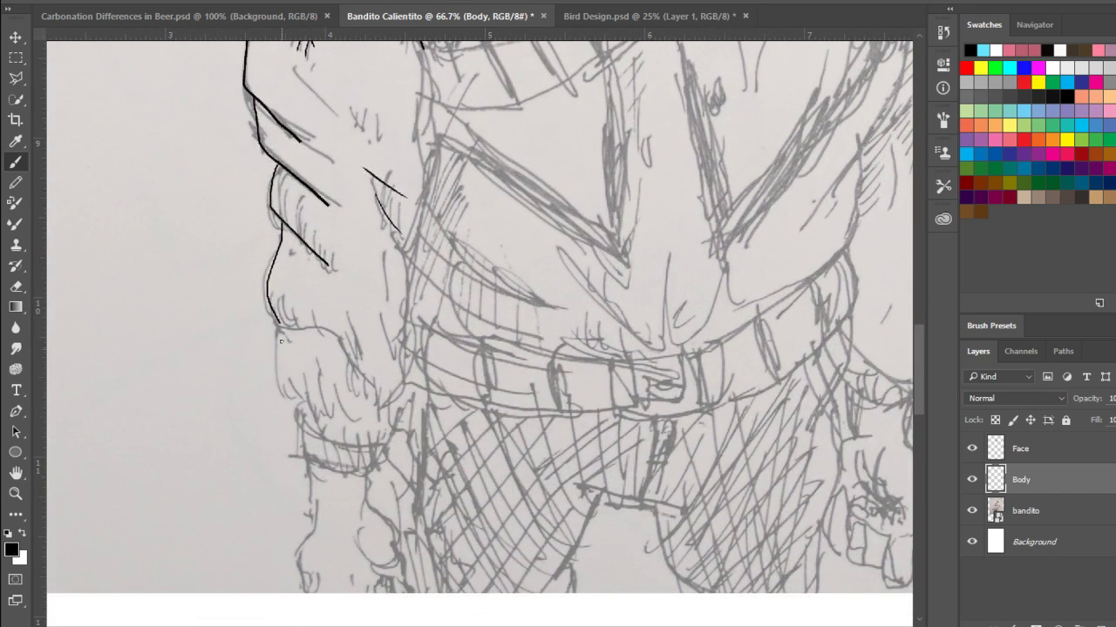
pyautogui.moveTo(277, 319)
pyautogui.mouseDown()
pyautogui.moveTo(276, 388)
pyautogui.moveTo(316, 397)
pyautogui.moveTo(286, 415)
pyautogui.moveTo(319, 437)
pyautogui.moveTo(388, 436)
pyautogui.mouseUp()
pyautogui.hotkey('ctrl', 'alt', 'z')
pyautogui.moveTo(294, 400)
pyautogui.mouseDown()
pyautogui.moveTo(361, 451)
pyautogui.moveTo(343, 445)
pyautogui.moveTo(388, 441)
pyautogui.mouseUp()
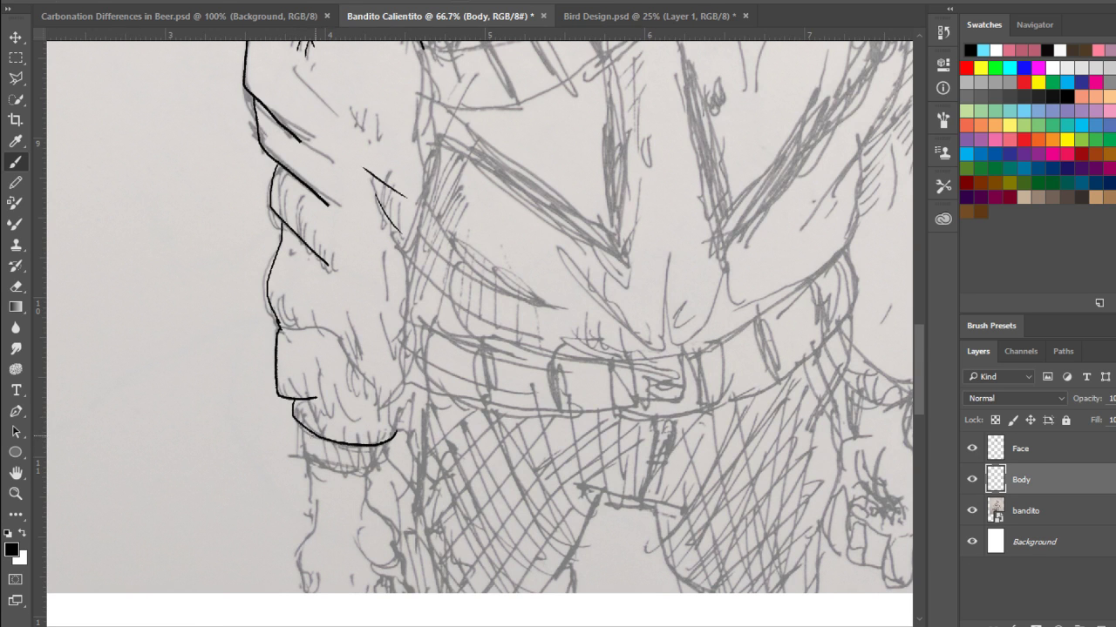
# - Ink the side and lower edge of the left cuff band, undoing strokes that miss
pyautogui.moveTo(304, 426)
pyautogui.mouseDown()
pyautogui.moveTo(302, 448)
pyautogui.moveTo(366, 466)
pyautogui.mouseUp()
pyautogui.hotkey('ctrl', 'alt', 'z')
pyautogui.moveTo(303, 451)
pyautogui.mouseDown()
pyautogui.moveTo(374, 468)
pyautogui.moveTo(366, 451)
pyautogui.moveTo(371, 467)
pyautogui.moveTo(387, 435)
pyautogui.mouseUp()
pyautogui.hotkey('ctrl', 'alt', 'z')
pyautogui.hotkey('ctrl', 'alt', 'z')
pyautogui.hotkey('ctrl', 'alt', 'z')
# - Ink curved fold lines across the inner left sleeve just below the elbow folds, undoing strokes that miss
pyautogui.moveTo(424, 402)
pyautogui.mouseDown()
pyautogui.moveTo(324, 345)
pyautogui.moveTo(275, 276)
pyautogui.mouseUp()
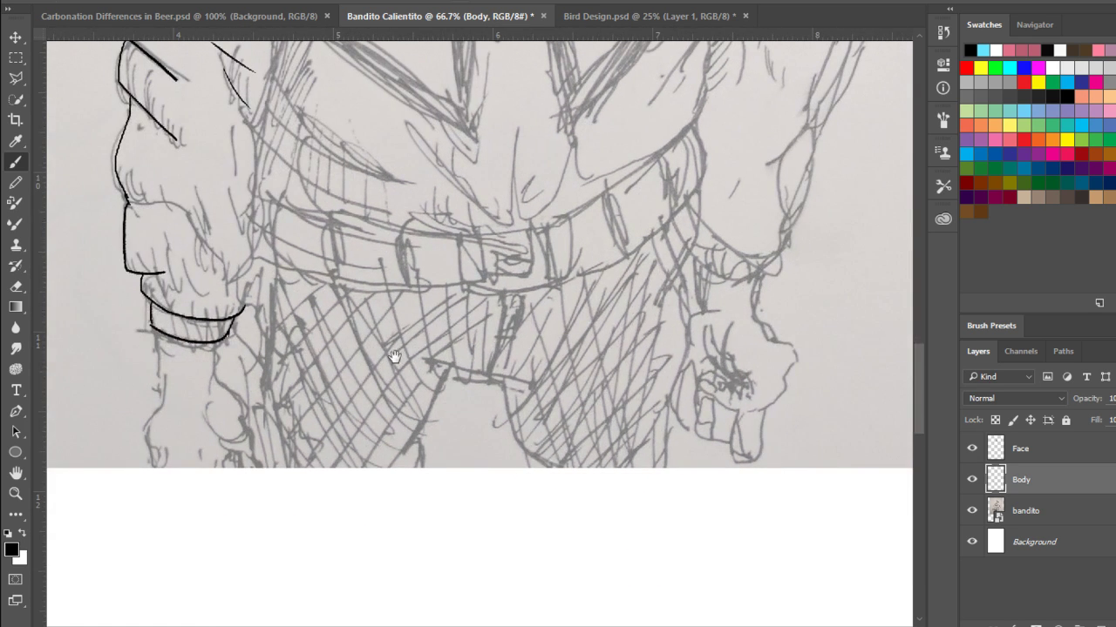
pyautogui.scroll(5, 277, 313)
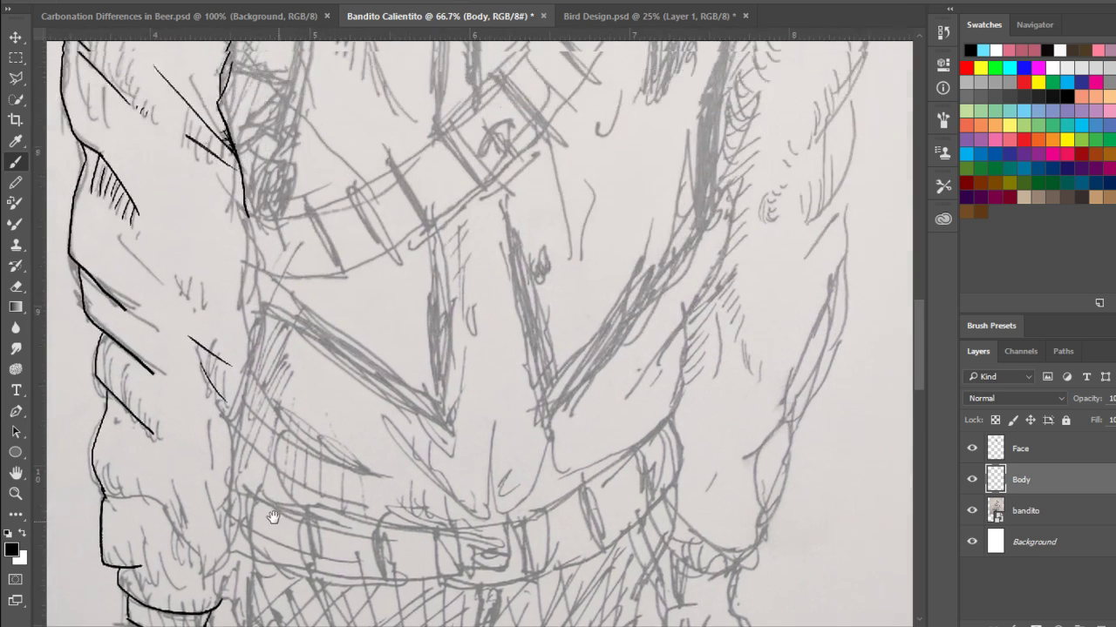
pyautogui.moveTo(275, 311); pyautogui.dragTo(279, 387)
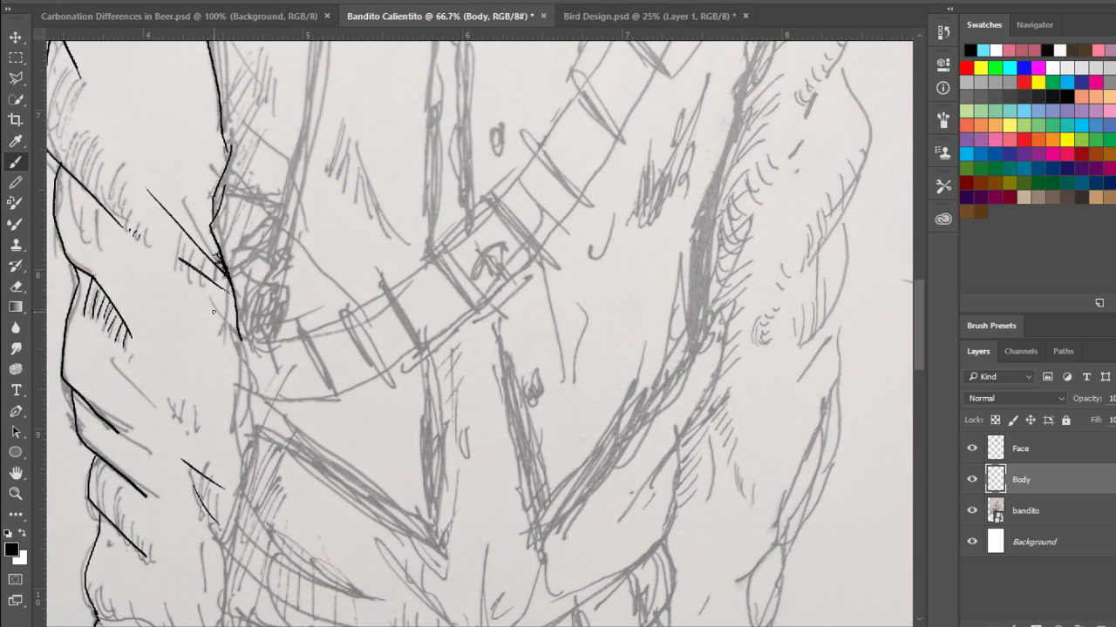
pyautogui.moveTo(203, 307); pyautogui.dragTo(241, 339)
pyautogui.hotkey('ctrl', 'z')
pyautogui.moveTo(188, 311)
pyautogui.mouseDown()
pyautogui.moveTo(243, 341)
pyautogui.moveTo(188, 305)
pyautogui.mouseUp()
pyautogui.hotkey('ctrl', 'z')
pyautogui.moveTo(186, 354); pyautogui.dragTo(240, 372)
pyautogui.hotkey('ctrl', 'z')
pyautogui.moveTo(152, 313); pyautogui.dragTo(239, 373)
pyautogui.hotkey('ctrl', 'z')
# - Ink short strokes along the inner edge of the left sleeve and another long curved fold beneath, redrawing it once
pyautogui.moveTo(237, 336); pyautogui.dragTo(233, 316)
pyautogui.moveTo(251, 366)
pyautogui.mouseDown()
pyautogui.moveTo(241, 368)
pyautogui.moveTo(247, 382)
pyautogui.moveTo(244, 349)
pyautogui.mouseUp()
pyautogui.moveTo(234, 329); pyautogui.dragTo(248, 346)
pyautogui.moveTo(236, 318); pyautogui.dragTo(249, 346)
pyautogui.moveTo(193, 388); pyautogui.dragTo(234, 406)
pyautogui.hotkey('ctrl', 'alt', 'z')
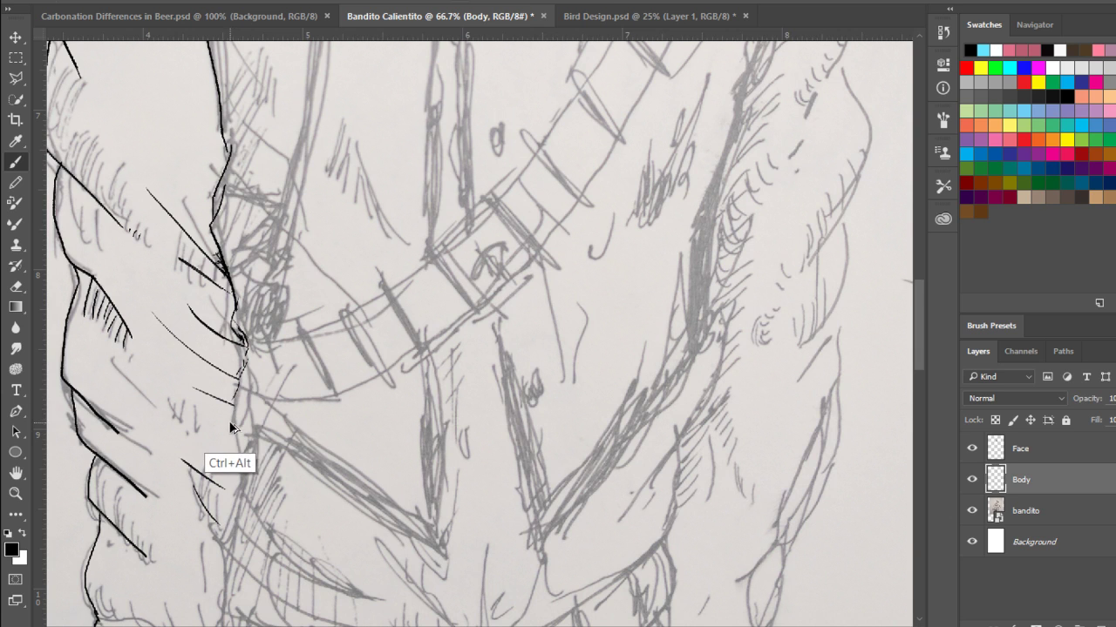
pyautogui.moveTo(147, 369); pyautogui.dragTo(239, 437)
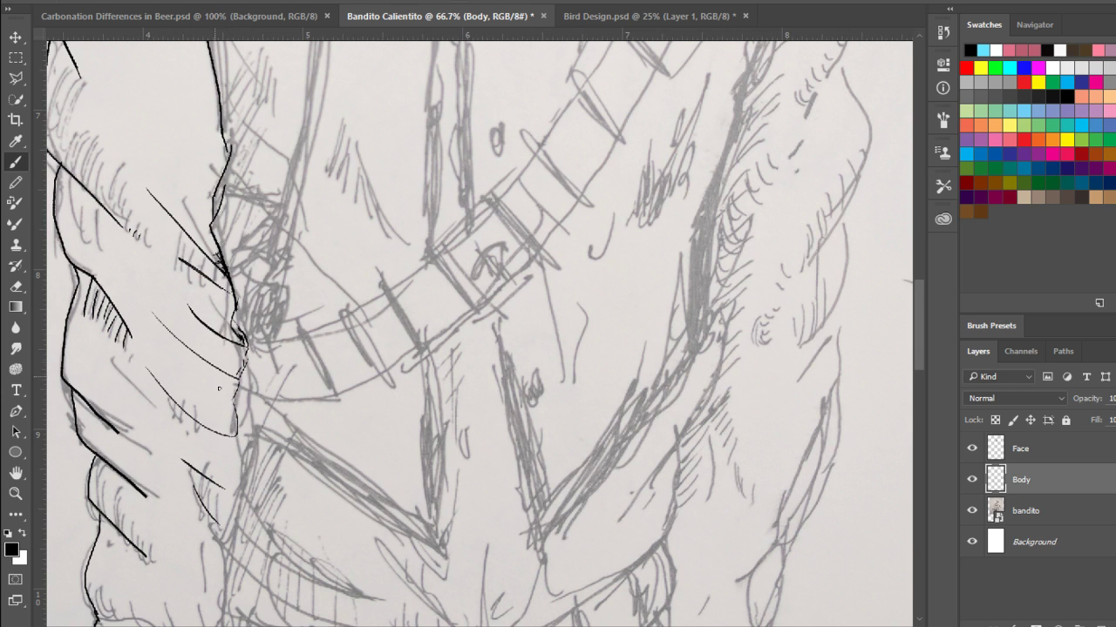
pyautogui.hotkey('ctrl', 'z')
pyautogui.moveTo(156, 369)
pyautogui.mouseDown()
pyautogui.moveTo(246, 405)
pyautogui.moveTo(236, 396)
pyautogui.mouseUp()
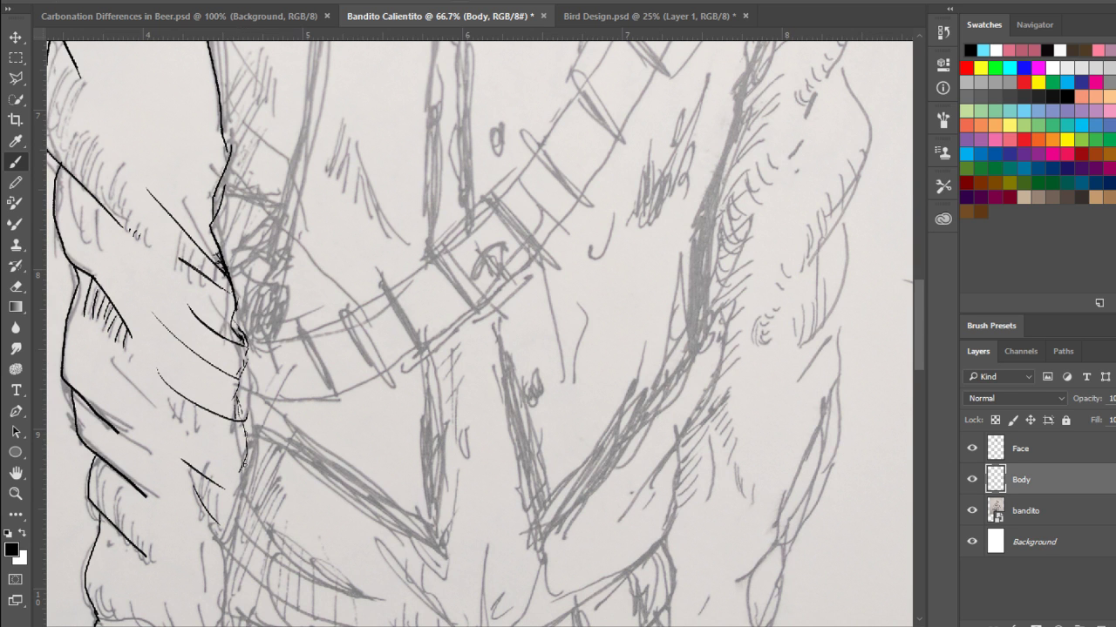
# - Erase the jagged strokes and overshooting fold ends along the inner edge of the left sleeve
pyautogui.moveTo(287, 301)
pyautogui.mouseDown()
pyautogui.moveTo(247, 468)
pyautogui.moveTo(262, 406)
pyautogui.mouseUp()
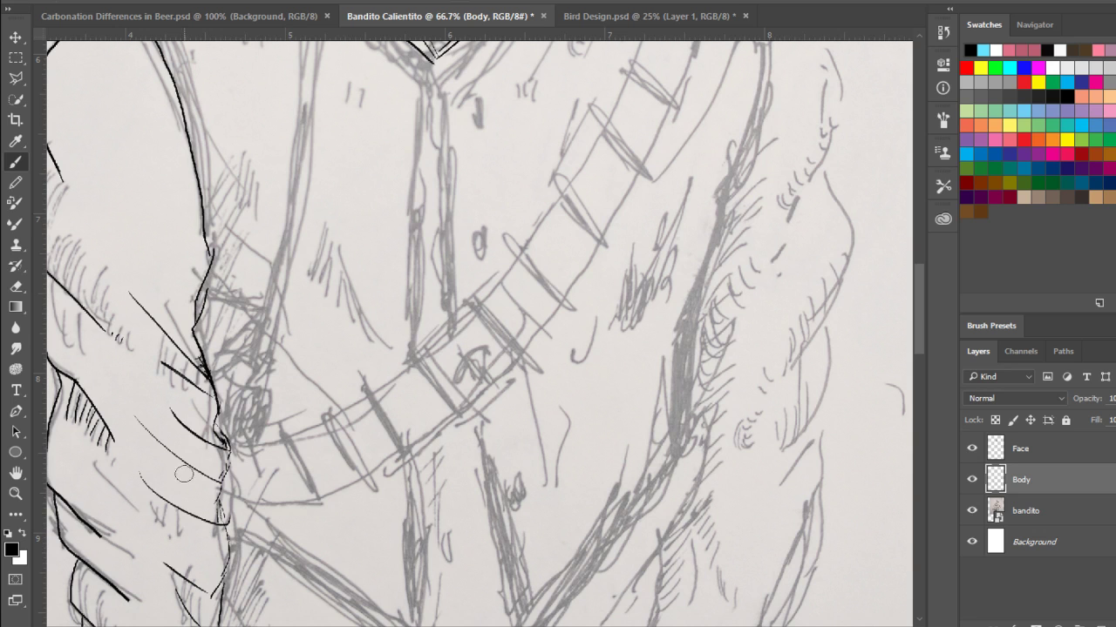
pyautogui.moveTo(225, 437)
pyautogui.mouseDown()
pyautogui.moveTo(218, 495)
pyautogui.moveTo(229, 530)
pyautogui.mouseUp()
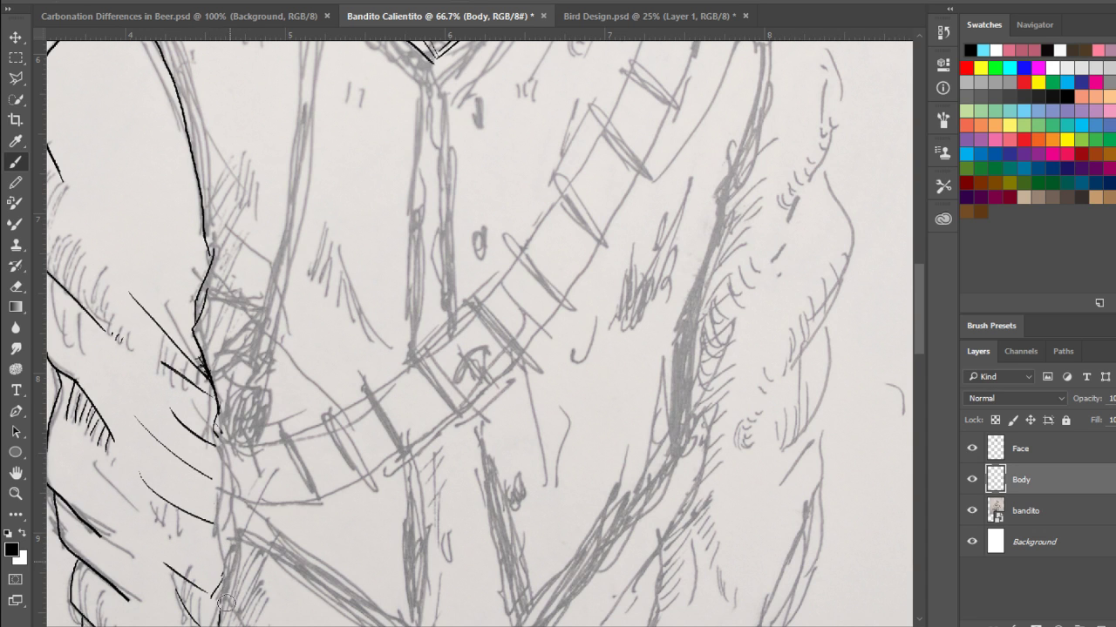
# - Ink the inner line of the vest's left armhole trim from the shoulder down to the underarm
pyautogui.moveTo(435, 280); pyautogui.dragTo(378, 521)
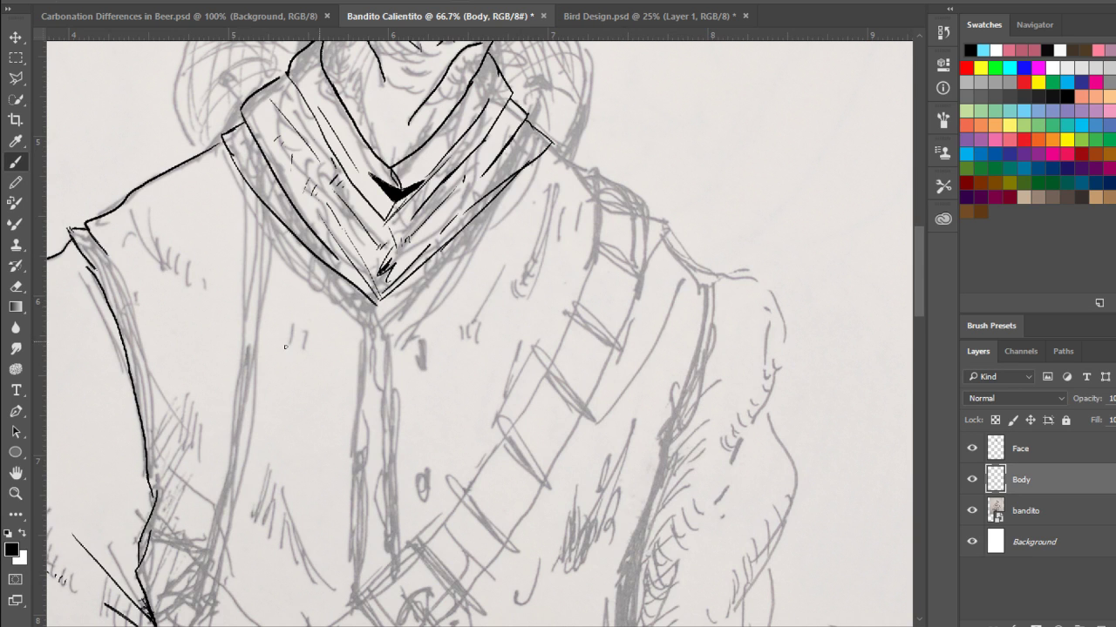
pyautogui.moveTo(135, 303); pyautogui.dragTo(234, 255)
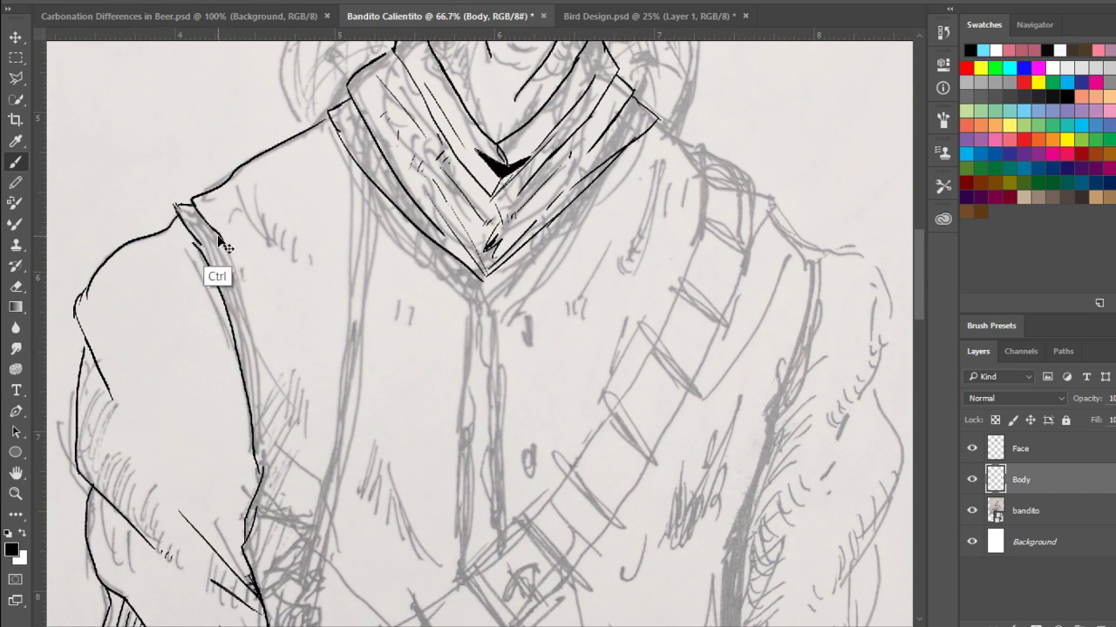
pyautogui.moveTo(209, 224); pyautogui.dragTo(232, 265)
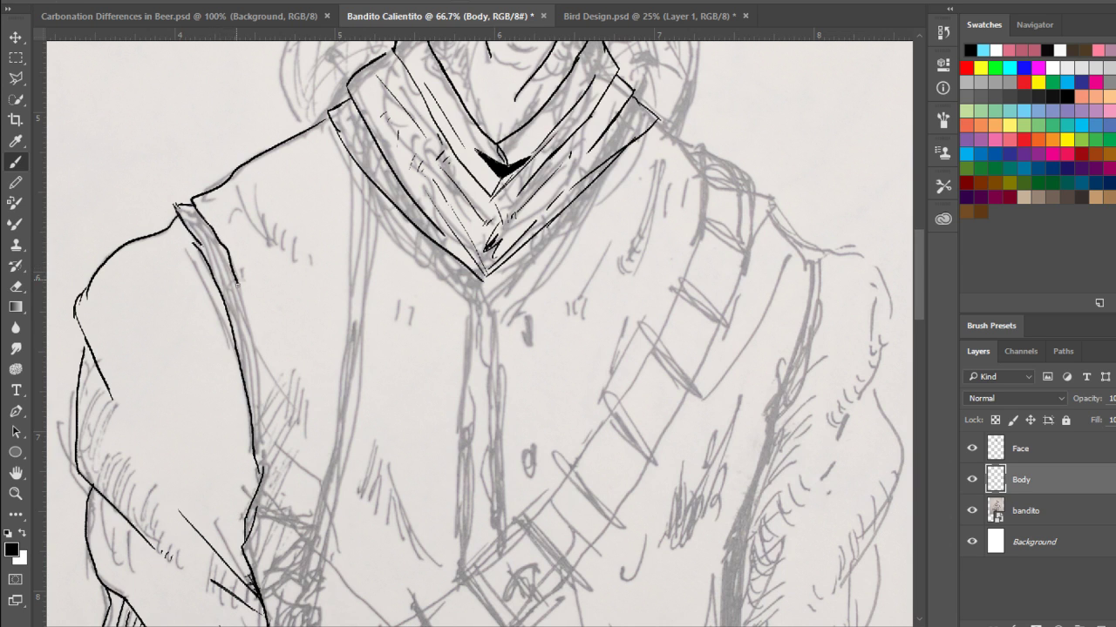
pyautogui.moveTo(244, 307); pyautogui.dragTo(263, 410)
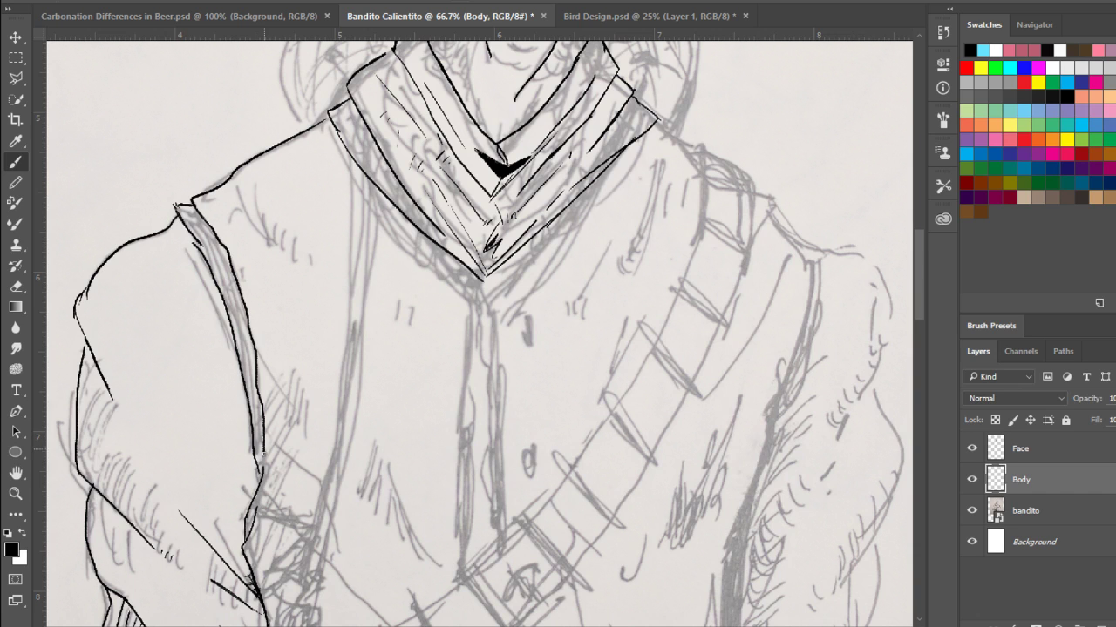
pyautogui.moveTo(260, 455); pyautogui.dragTo(263, 477)
# - Shade the vest's left armhole trim with long thin strokes between its two edges, undoing strokes that miss
pyautogui.moveTo(190, 215); pyautogui.dragTo(231, 305)
pyautogui.hotkey('ctrl', 'z')
pyautogui.moveTo(187, 211); pyautogui.dragTo(245, 341)
pyautogui.moveTo(236, 295); pyautogui.dragTo(256, 359)
pyautogui.hotkey('ctrl', 'alt', 'z')
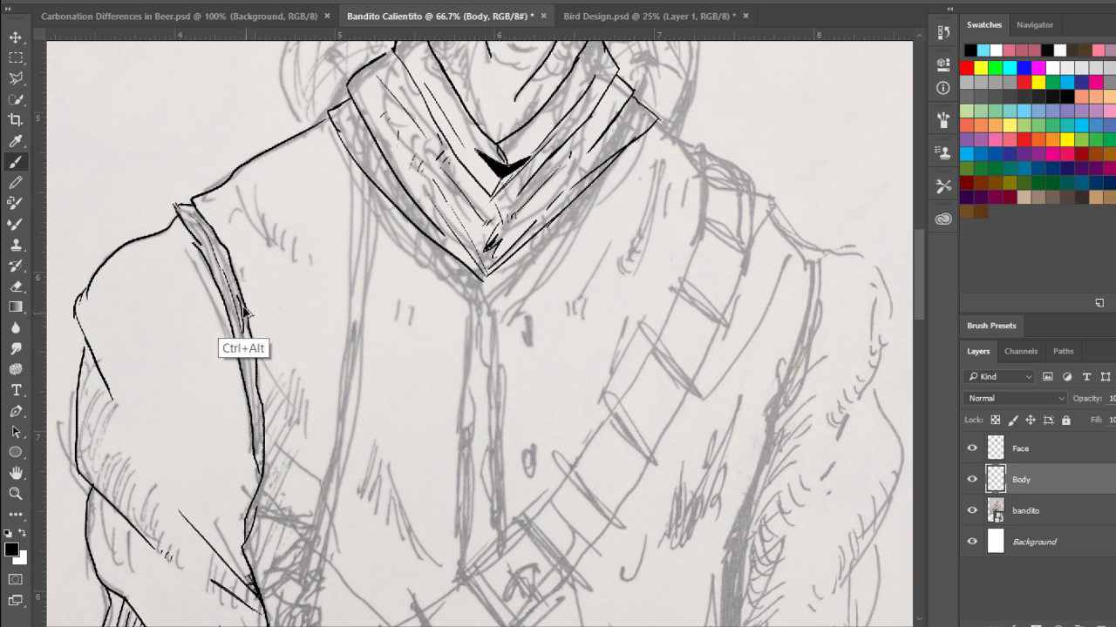
pyautogui.hotkey('ctrl', 'alt', 'z')
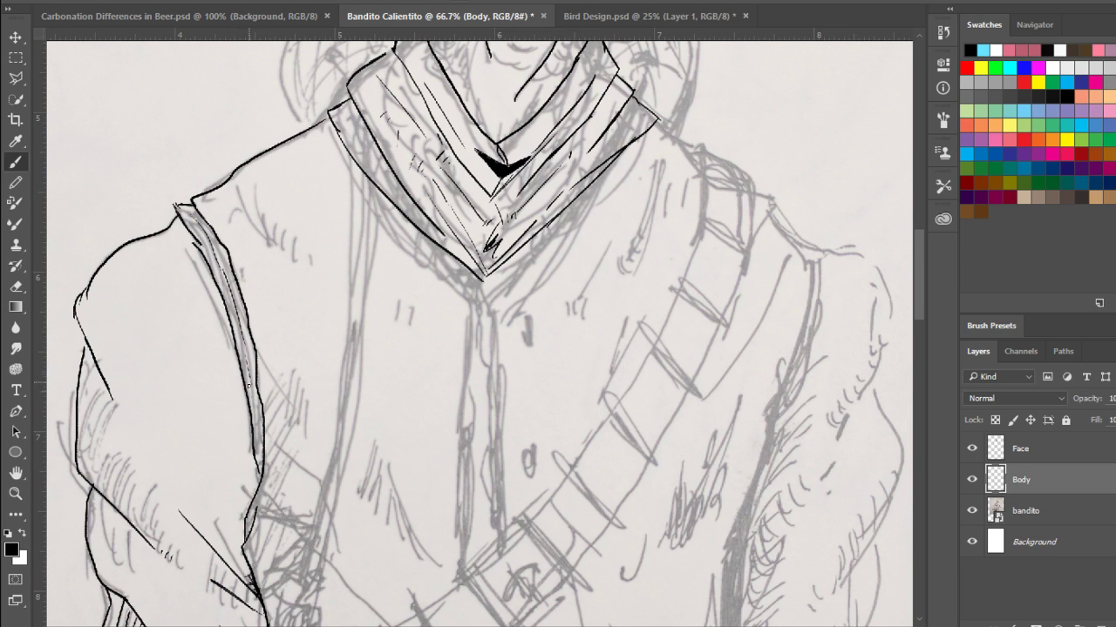
pyautogui.moveTo(258, 422); pyautogui.dragTo(259, 454)
# - Add short hatch strokes to the vest front just below the left shoulder seam
pyautogui.moveTo(245, 188); pyautogui.dragTo(235, 206)
pyautogui.moveTo(249, 196)
pyautogui.mouseDown()
pyautogui.moveTo(242, 207)
pyautogui.moveTo(294, 254)
pyautogui.moveTo(281, 255)
pyautogui.mouseUp()
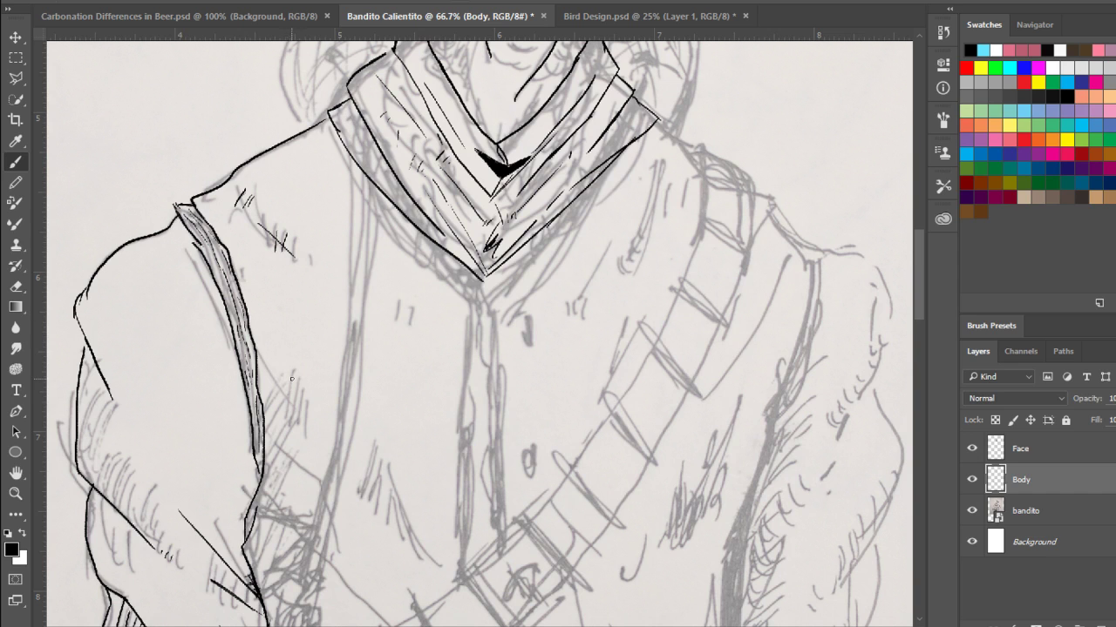
# - Ink a thin crease with hatching beside the vest's left armhole, the angled fold below it, and two short strokes on the chest
pyautogui.moveTo(260, 351); pyautogui.dragTo(304, 411)
pyautogui.moveTo(294, 368)
pyautogui.mouseDown()
pyautogui.moveTo(317, 479)
pyautogui.moveTo(309, 509)
pyautogui.mouseUp()
pyautogui.moveTo(414, 301); pyautogui.dragTo(407, 333)
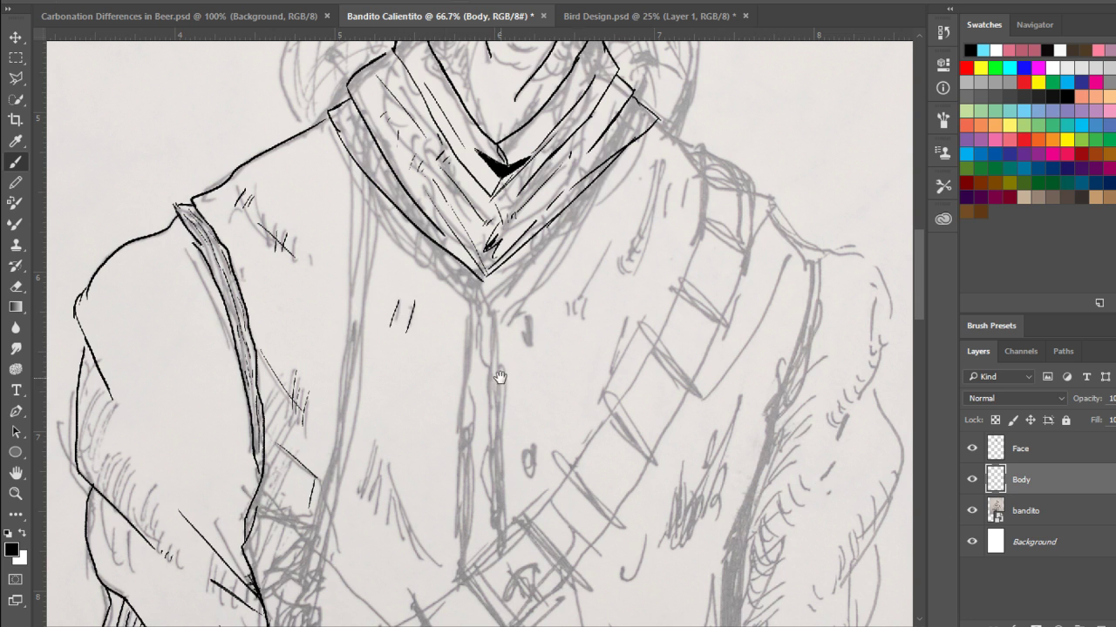
# - Ink both vest neckline edges below the neckerchief and continue them down the centre front opening to the bandolier
pyautogui.moveTo(497, 378); pyautogui.dragTo(448, 258)
pyautogui.moveTo(390, 137); pyautogui.dragTo(439, 237)
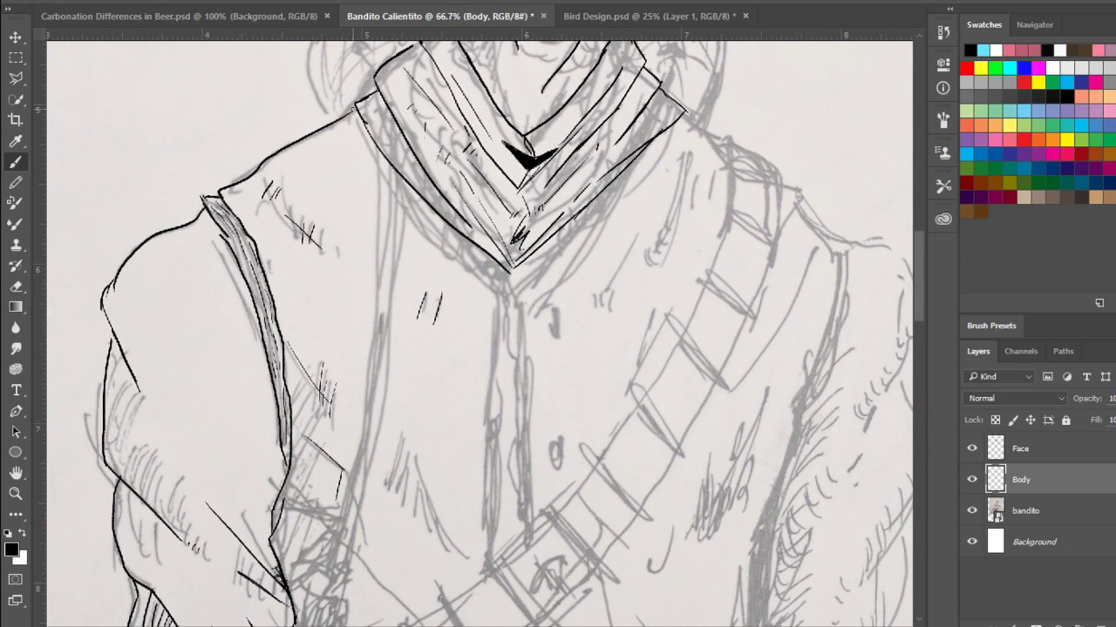
pyautogui.moveTo(352, 107)
pyautogui.mouseDown()
pyautogui.moveTo(364, 144)
pyautogui.moveTo(505, 298)
pyautogui.moveTo(484, 572)
pyautogui.mouseUp()
pyautogui.moveTo(642, 152)
pyautogui.mouseDown()
pyautogui.moveTo(586, 235)
pyautogui.moveTo(523, 288)
pyautogui.moveTo(513, 323)
pyautogui.moveTo(530, 535)
pyautogui.mouseUp()
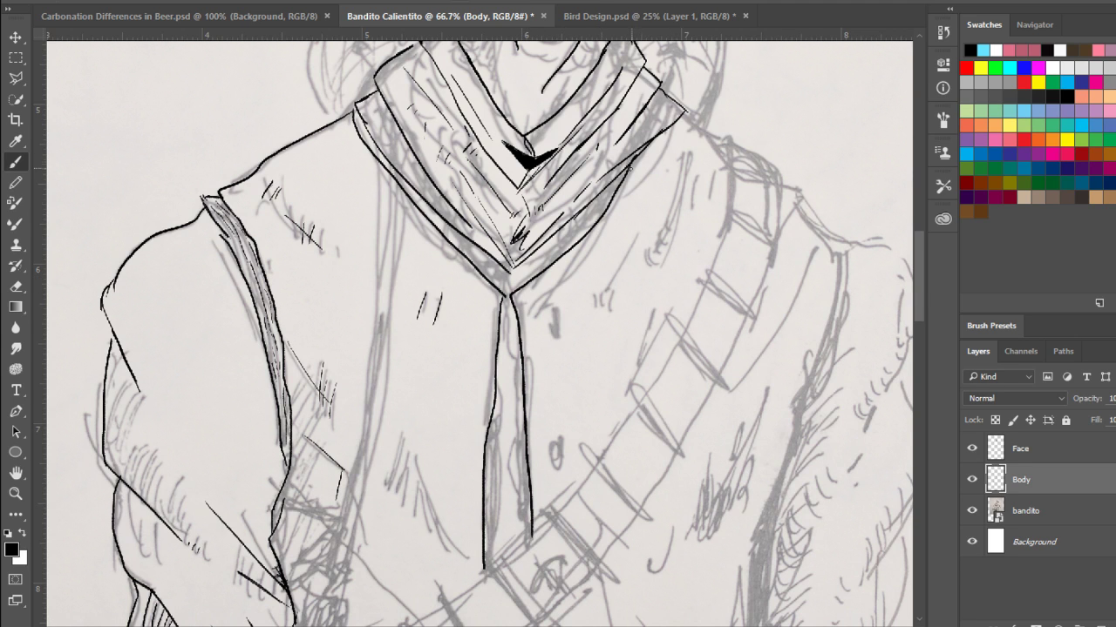
# - Ink the right shoulder line from the neckerchief to the bandolier and the strap's inner edge, undoing strokes that miss
pyautogui.moveTo(629, 168); pyautogui.dragTo(679, 115)
pyautogui.hotkey('ctrl', 'alt', 'z')
pyautogui.moveTo(628, 166)
pyautogui.mouseDown()
pyautogui.moveTo(676, 121)
pyautogui.moveTo(669, 101)
pyautogui.mouseUp()
pyautogui.moveTo(685, 111)
pyautogui.mouseDown()
pyautogui.moveTo(744, 158)
pyautogui.moveTo(727, 225)
pyautogui.moveTo(692, 267)
pyautogui.moveTo(415, 237)
pyautogui.mouseUp()
pyautogui.hotkey('ctrl', 'z')
pyautogui.hotkey('ctrl', 'z')
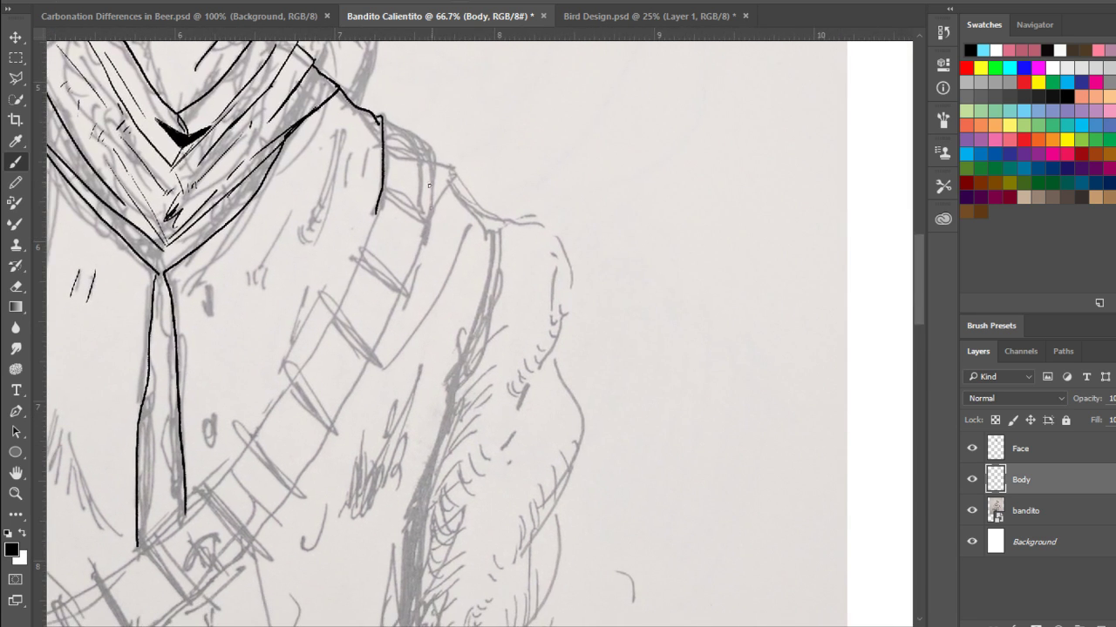
# - Ink the bandolier's top and outer edge on the right shoulder, the vest's shoulder end, and the upper right armhole edge
pyautogui.moveTo(374, 116)
pyautogui.mouseDown()
pyautogui.moveTo(440, 152)
pyautogui.moveTo(419, 252)
pyautogui.mouseUp()
pyautogui.hotkey('ctrl', 'alt', 'z')
pyautogui.hotkey('ctrl', 'alt', 'z')
pyautogui.moveTo(439, 163)
pyautogui.mouseDown()
pyautogui.moveTo(432, 203)
pyautogui.moveTo(499, 214)
pyautogui.mouseUp()
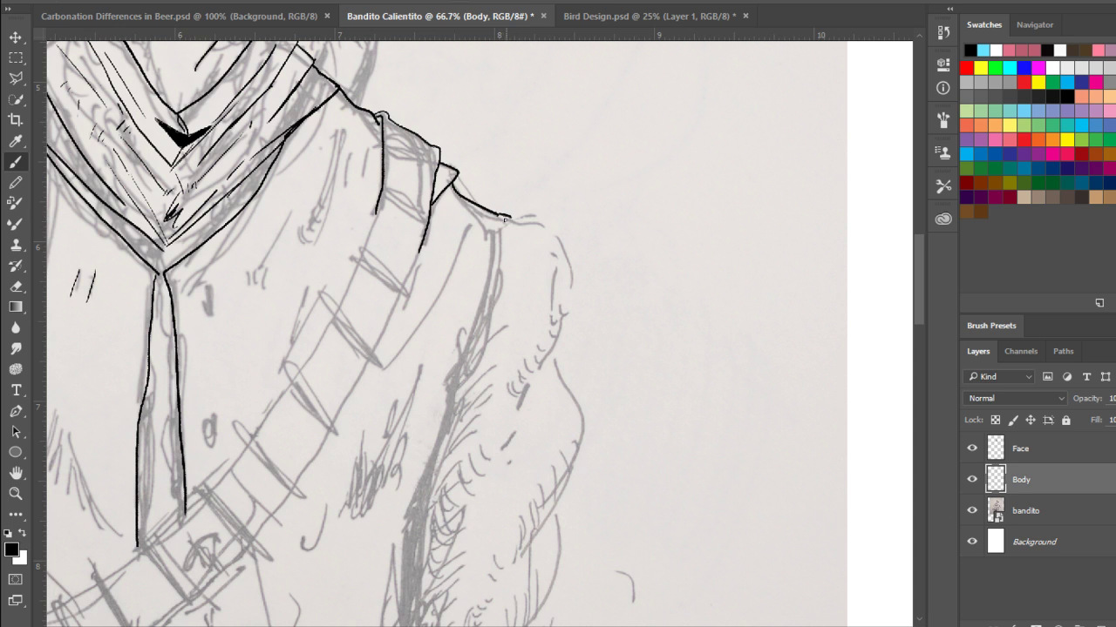
pyautogui.moveTo(504, 216)
pyautogui.mouseDown()
pyautogui.moveTo(501, 267)
pyautogui.moveTo(435, 436)
pyautogui.mouseUp()
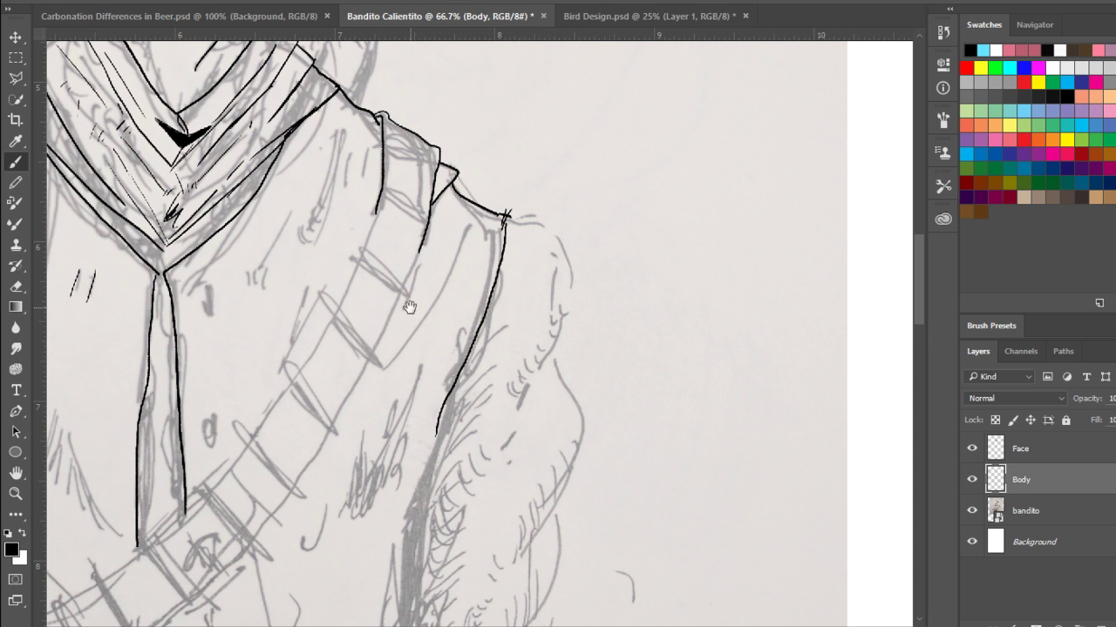
# - Ink the left vest panel's front edge and pointed hem below the bandolier with double lines, undoing strokes that miss
pyautogui.moveTo(410, 307); pyautogui.dragTo(710, 183)
pyautogui.moveTo(536, 504)
pyautogui.mouseDown()
pyautogui.moveTo(529, 406)
pyautogui.moveTo(489, 406)
pyautogui.moveTo(489, 547)
pyautogui.mouseUp()
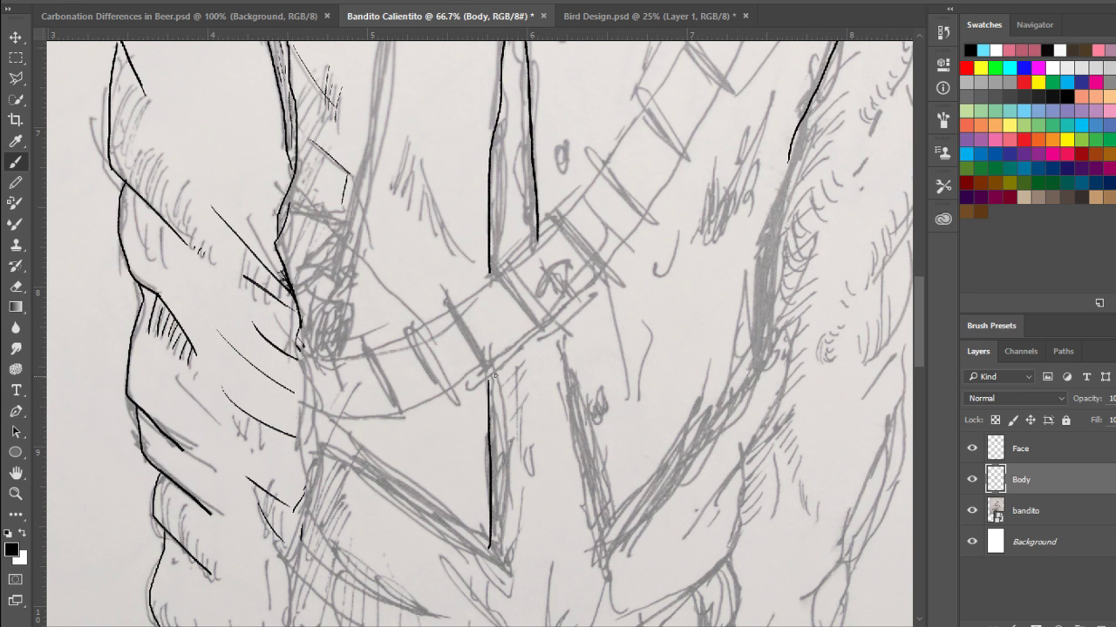
pyautogui.moveTo(495, 377)
pyautogui.mouseDown()
pyautogui.moveTo(499, 447)
pyautogui.moveTo(494, 385)
pyautogui.moveTo(501, 572)
pyautogui.moveTo(302, 439)
pyautogui.moveTo(339, 439)
pyautogui.moveTo(490, 545)
pyautogui.mouseUp()
pyautogui.hotkey('ctrl', 'z')
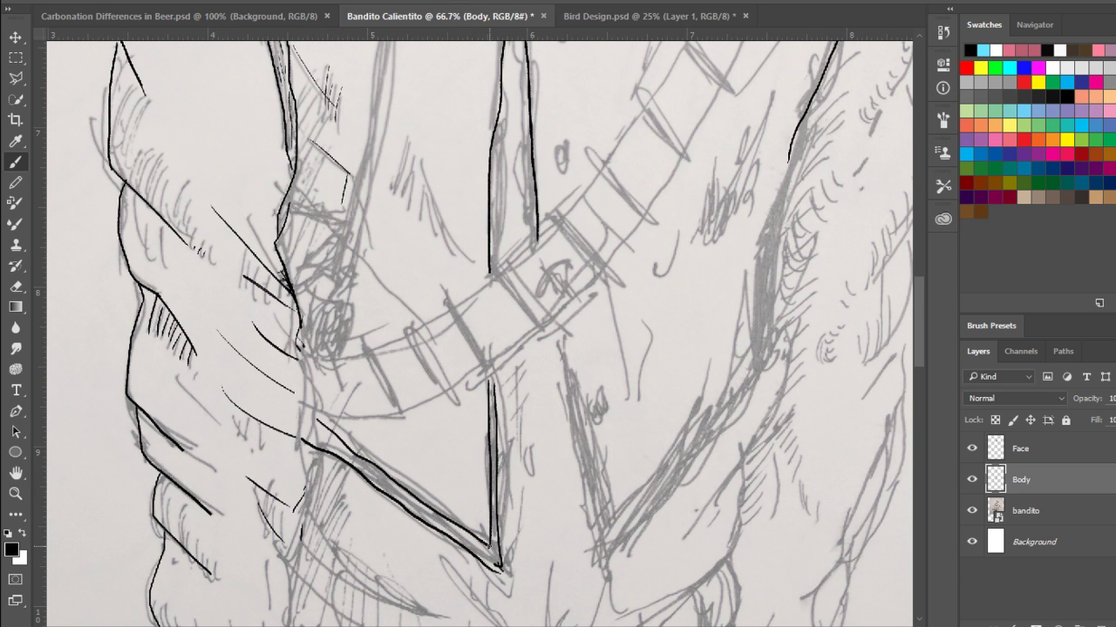
pyautogui.scroll(3, 541, 370)
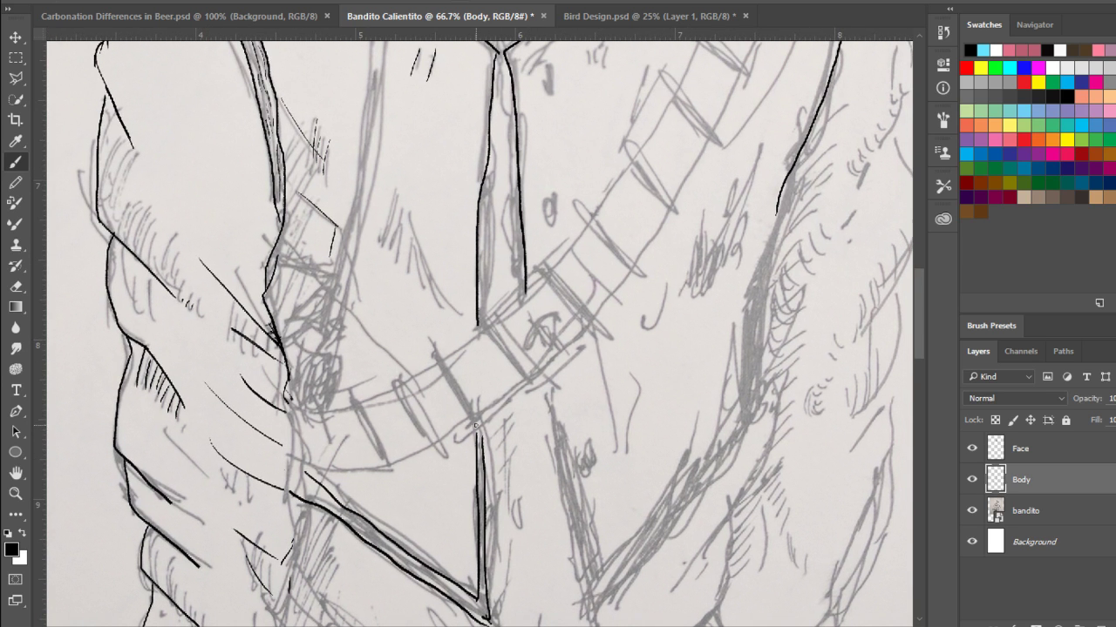
pyautogui.hotkey('ctrl', 'z')
pyautogui.moveTo(477, 419); pyautogui.dragTo(480, 441)
# - Add a second parallel trim line along both centre front edges of the vest above the bandolier
pyautogui.scroll(7, 493, 198)
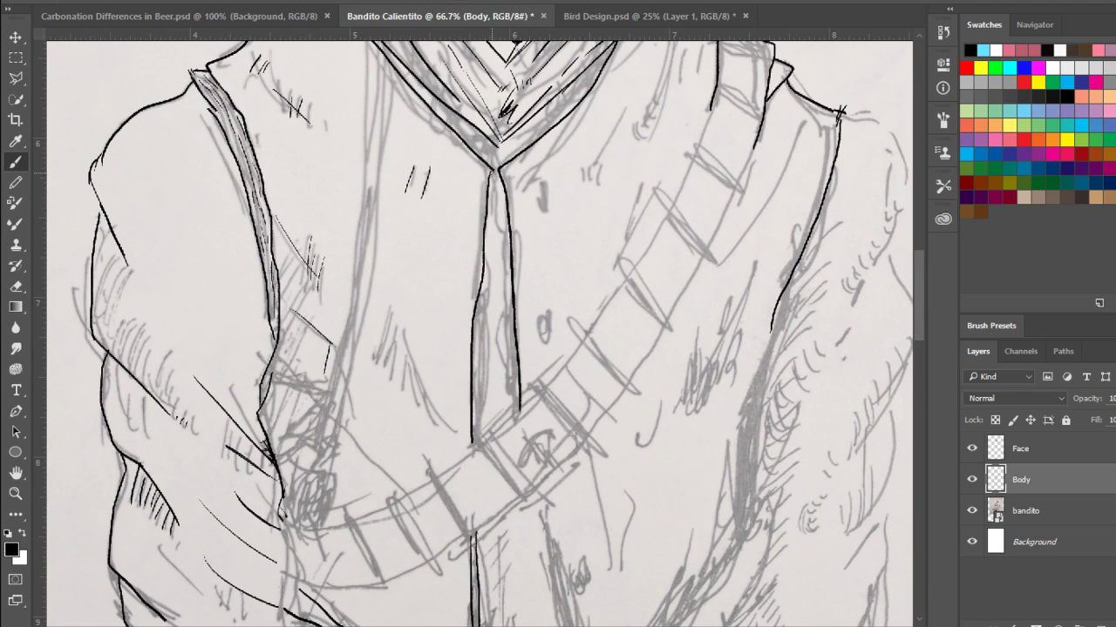
pyautogui.hotkey('ctrl', 'z')
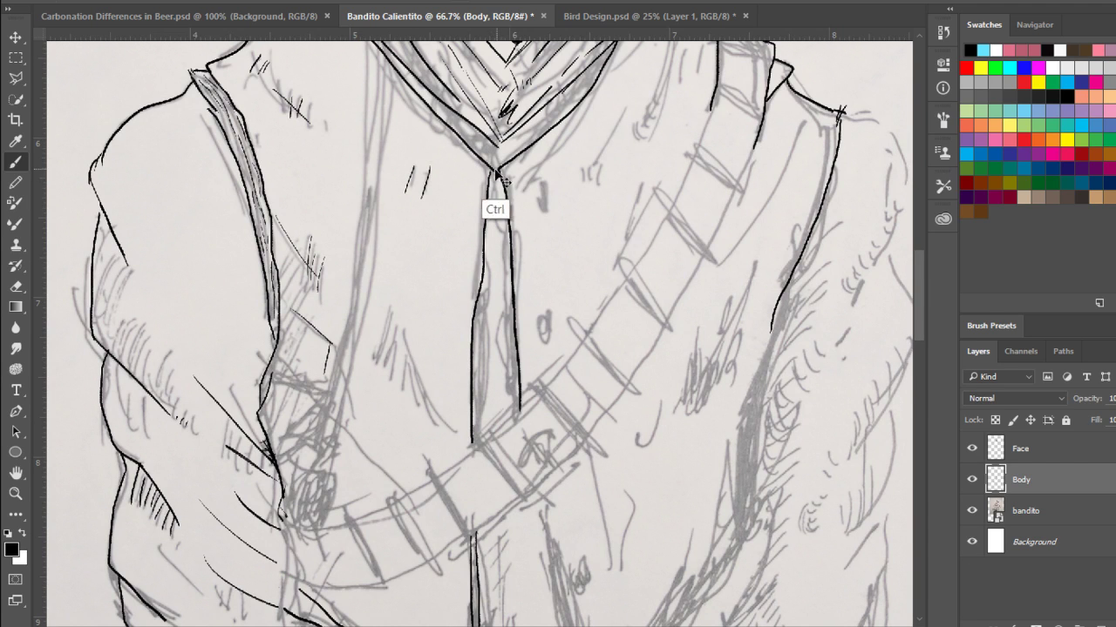
pyautogui.moveTo(492, 195); pyautogui.dragTo(478, 440)
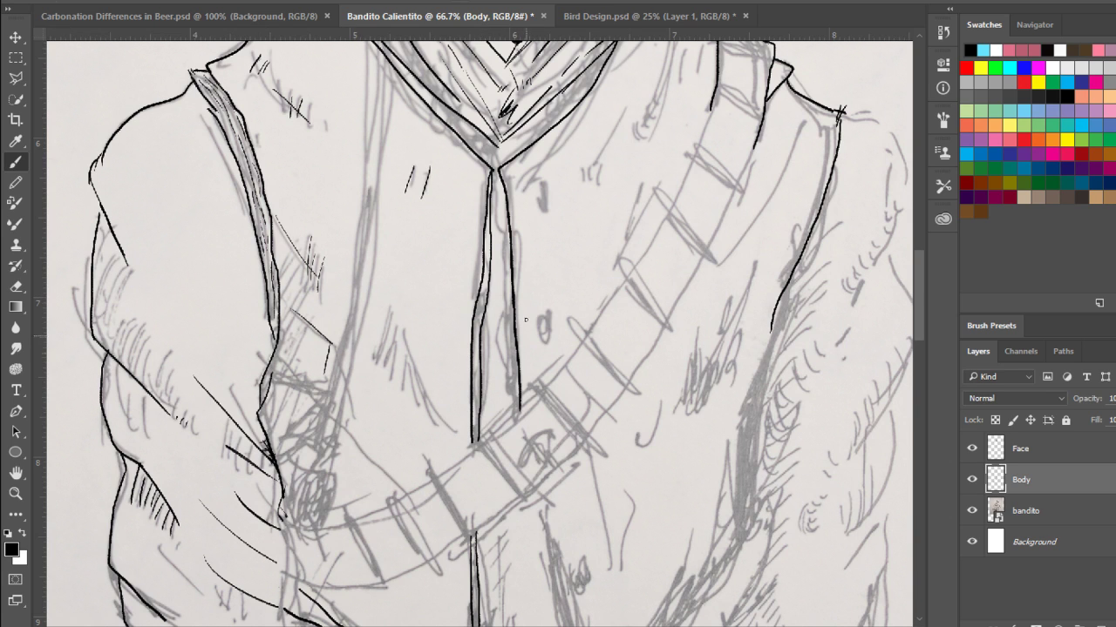
pyautogui.moveTo(512, 190); pyautogui.dragTo(528, 398)
# - Ink the right vest panel's front edge and pointed hem below the bandolier with double lines
pyautogui.moveTo(598, 535); pyautogui.dragTo(546, 296)
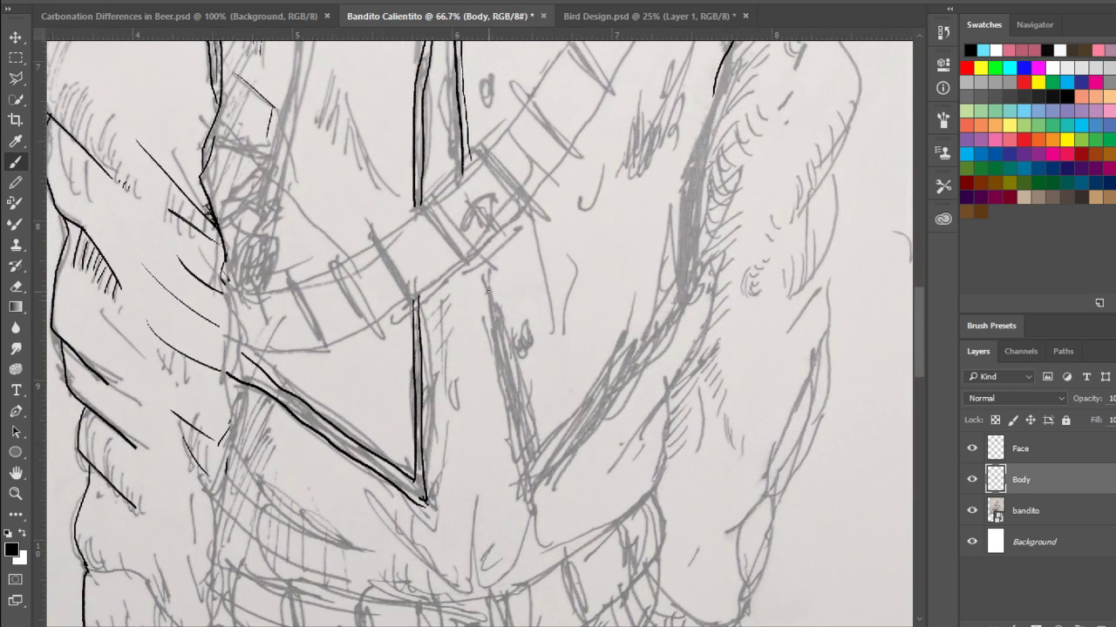
pyautogui.moveTo(473, 262); pyautogui.dragTo(532, 494)
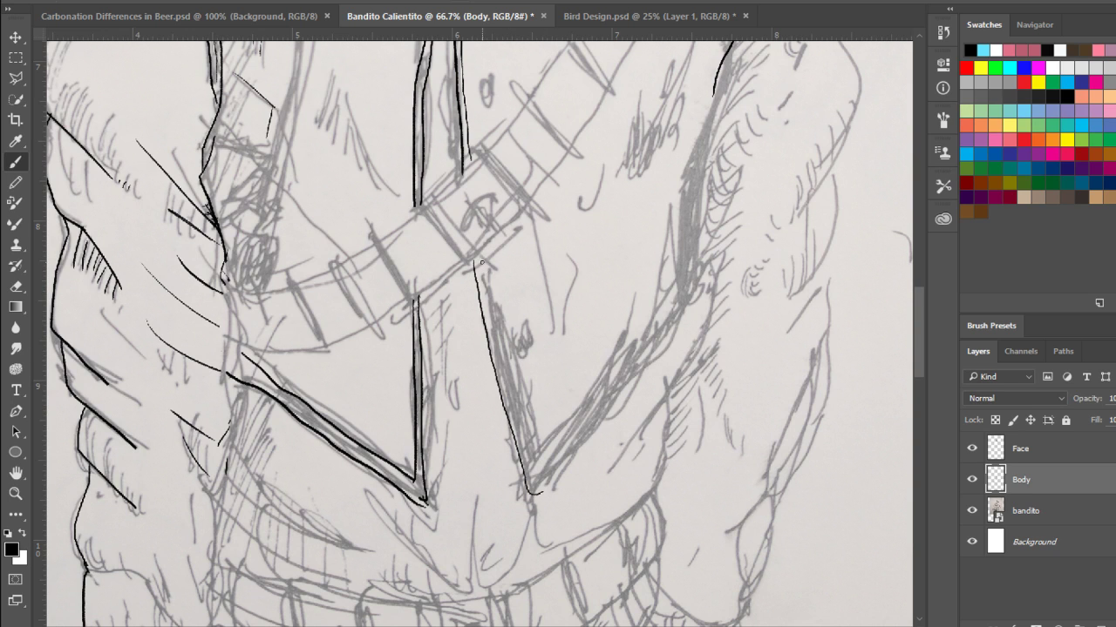
pyautogui.moveTo(480, 262)
pyautogui.mouseDown()
pyautogui.moveTo(529, 455)
pyautogui.moveTo(561, 456)
pyautogui.moveTo(695, 290)
pyautogui.mouseUp()
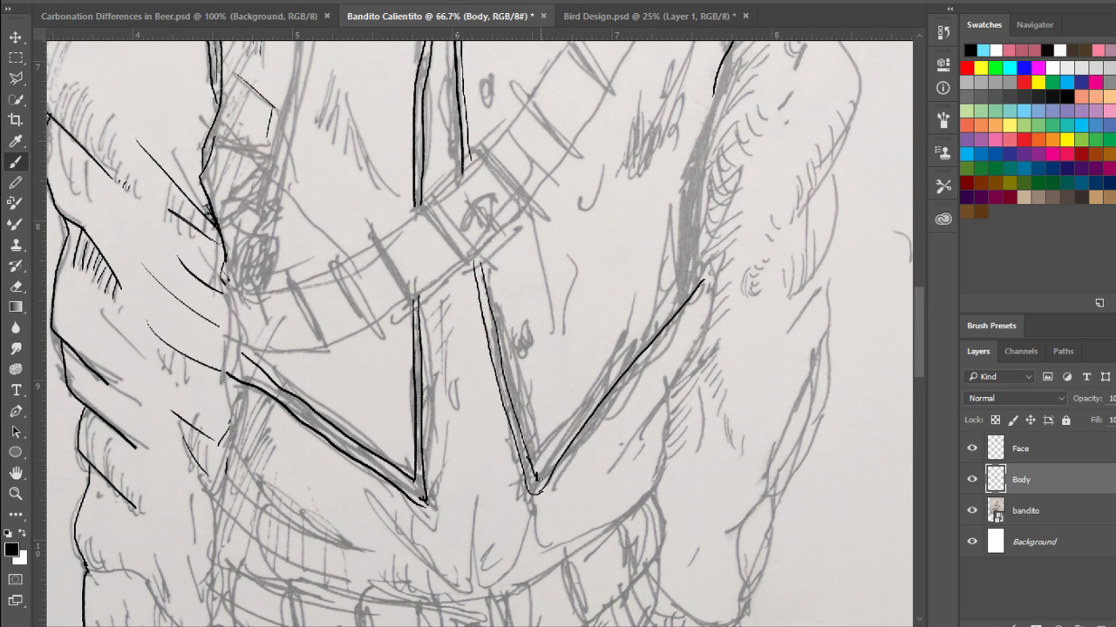
pyautogui.moveTo(538, 478)
pyautogui.mouseDown()
pyautogui.moveTo(632, 348)
pyautogui.moveTo(702, 272)
pyautogui.mouseUp()
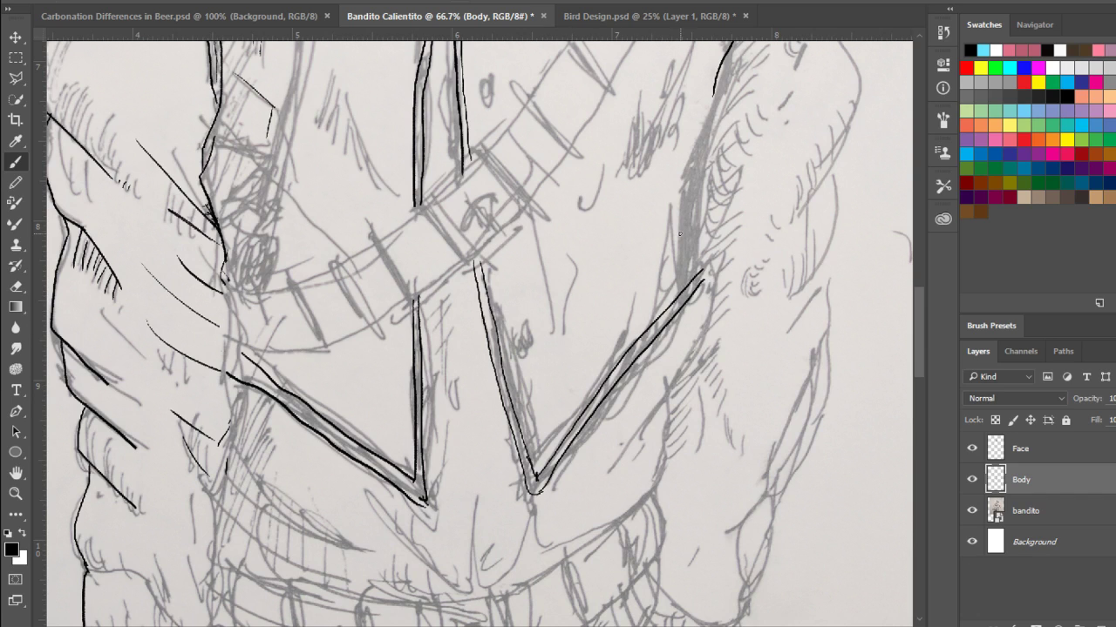
# - Hide the bandito sketch layer and review the inked line art of the whole figure on white
pyautogui.moveTo(532, 283); pyautogui.dragTo(690, 483)
pyautogui.moveTo(624, 345); pyautogui.dragTo(590, 625)
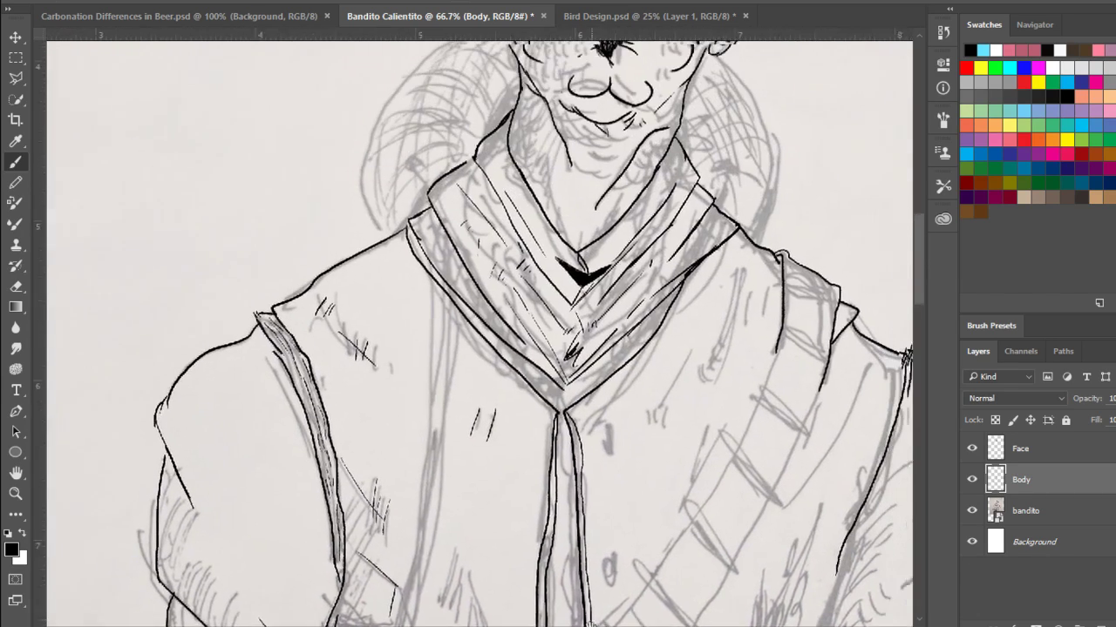
pyautogui.hotkey('ctrl', '-')
pyautogui.hotkey('ctrl', '-')
pyautogui.hotkey('ctrl', '-')
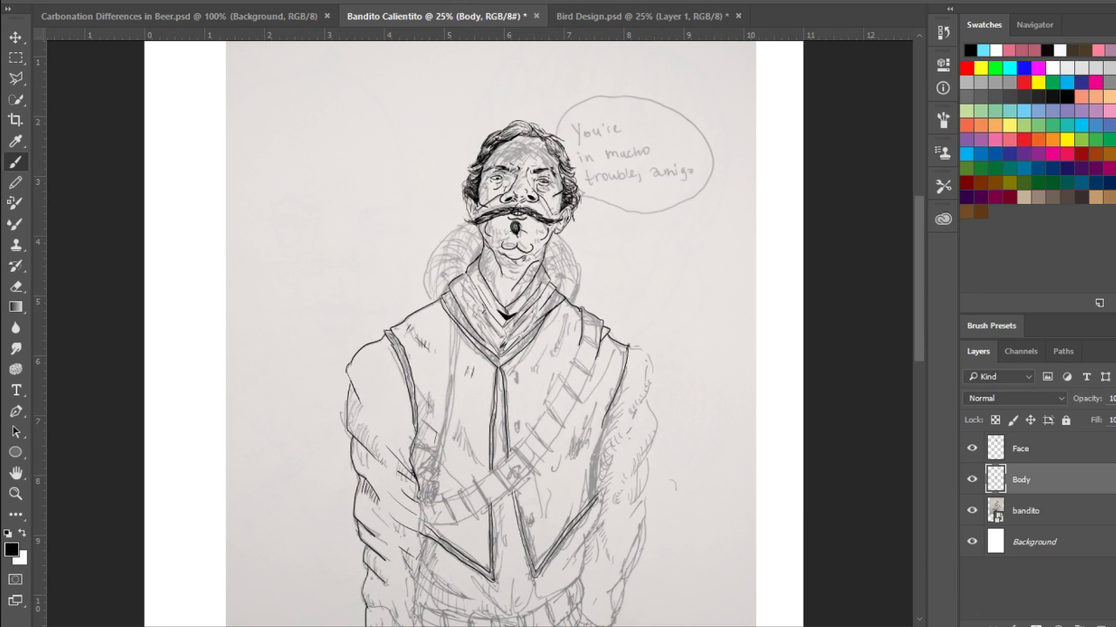
pyautogui.scroll(-3, 642, 493)
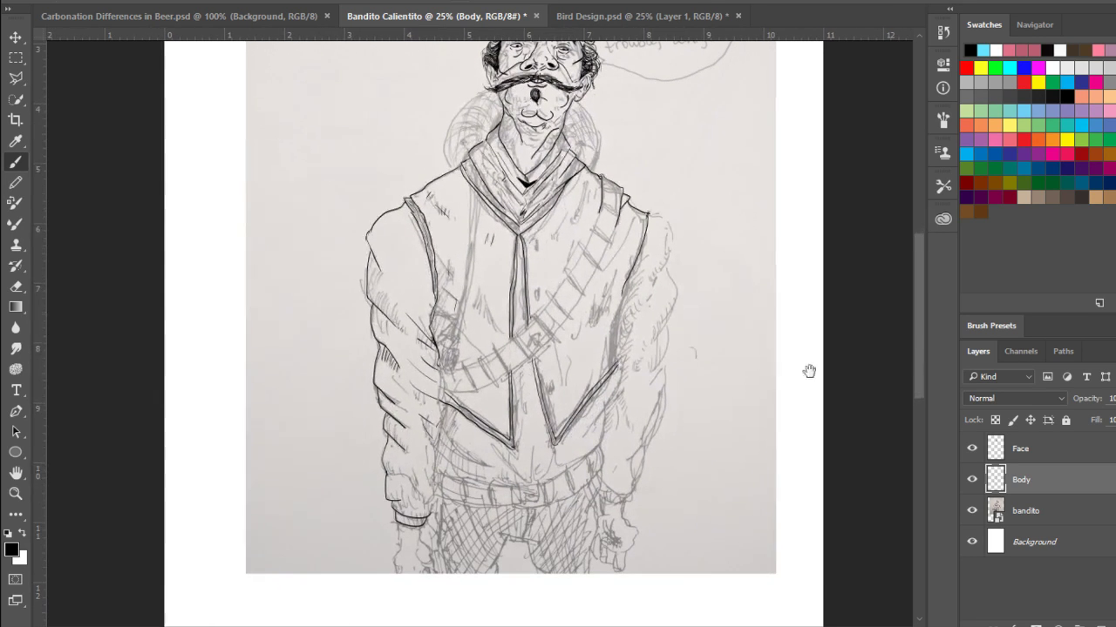
pyautogui.click(980, 512)
pyautogui.click(972, 512)
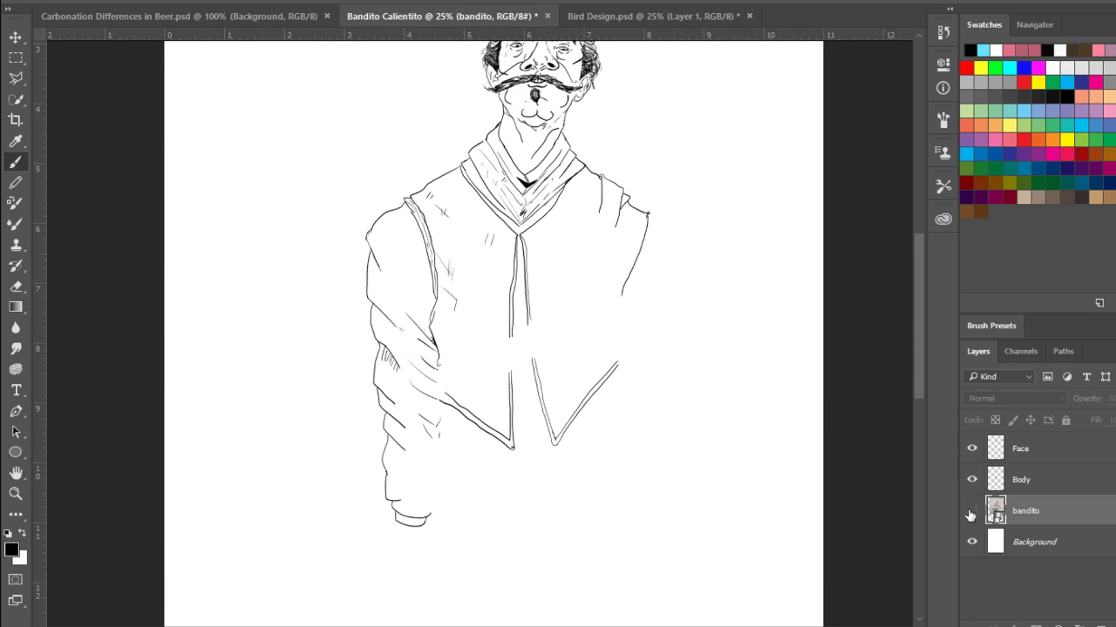
pyautogui.moveTo(842, 433); pyautogui.dragTo(740, 535)
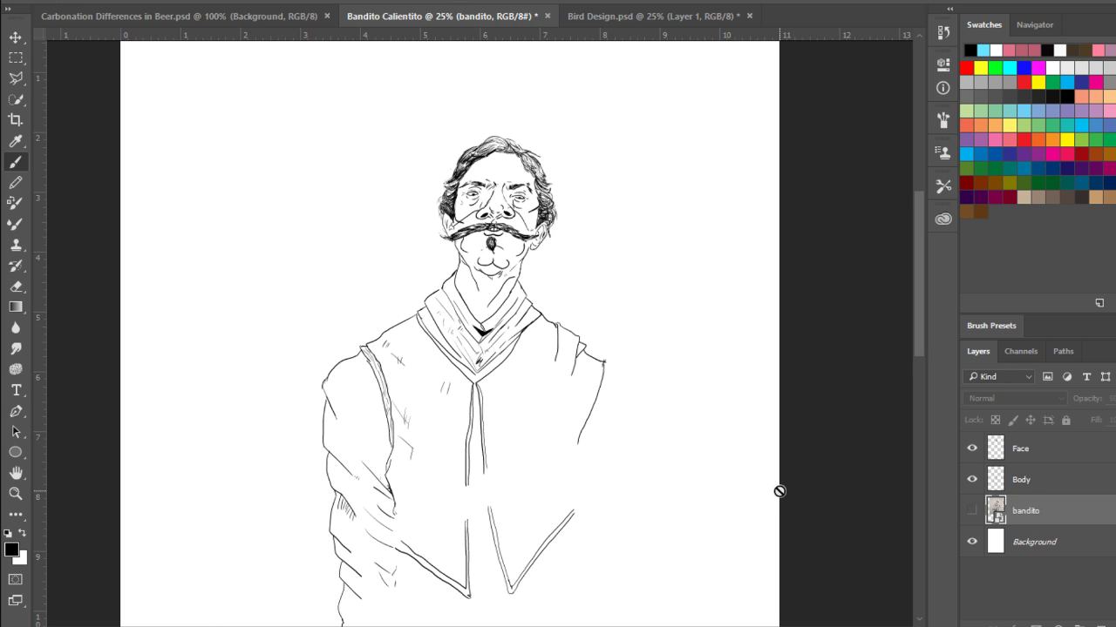
pyautogui.hotkey('ctrl', '+')
pyautogui.hotkey('ctrl', '+')
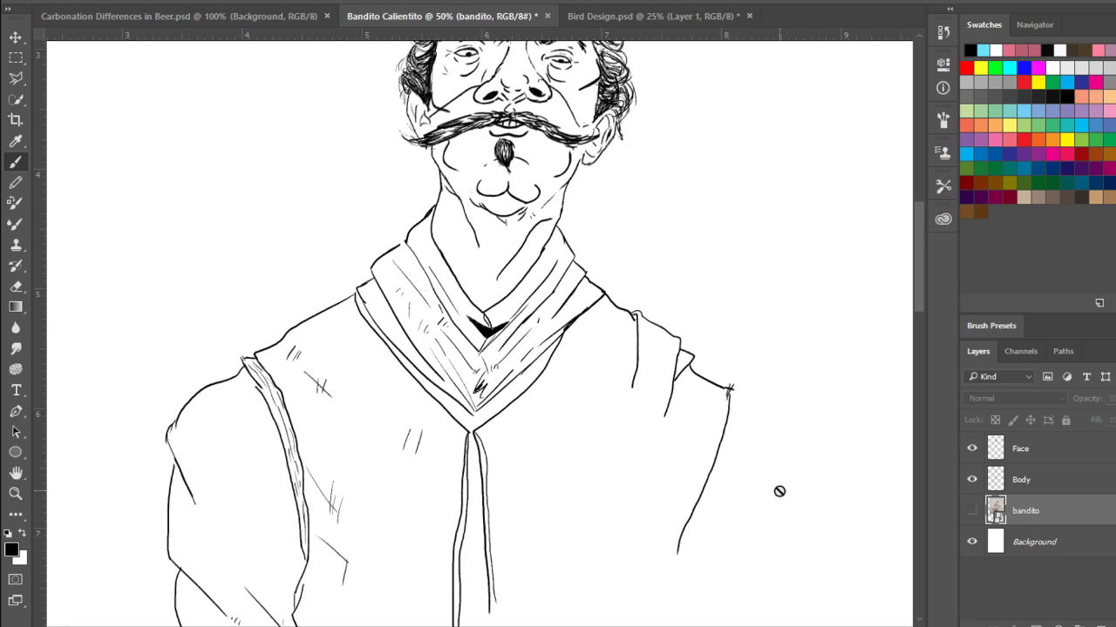
# - Unlock the Face layer, lower its opacity to 28%, and lock it again
pyautogui.click(971, 448)
pyautogui.click(974, 448)
pyautogui.click(1011, 452)
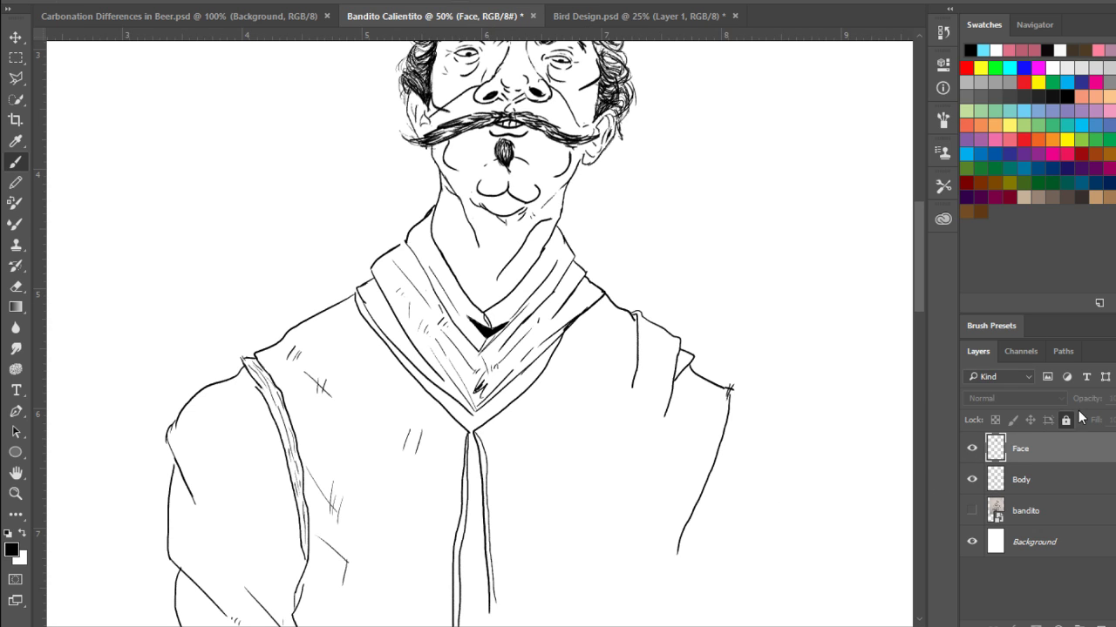
pyautogui.moveTo(1089, 400); pyautogui.dragTo(1041, 399)
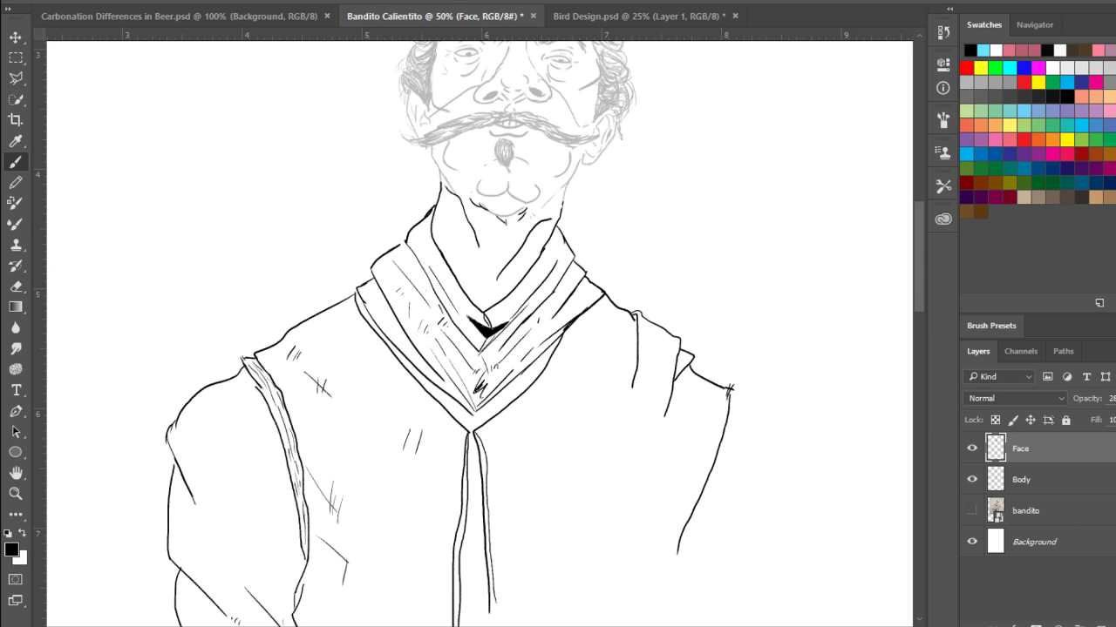
pyautogui.click(1065, 421)
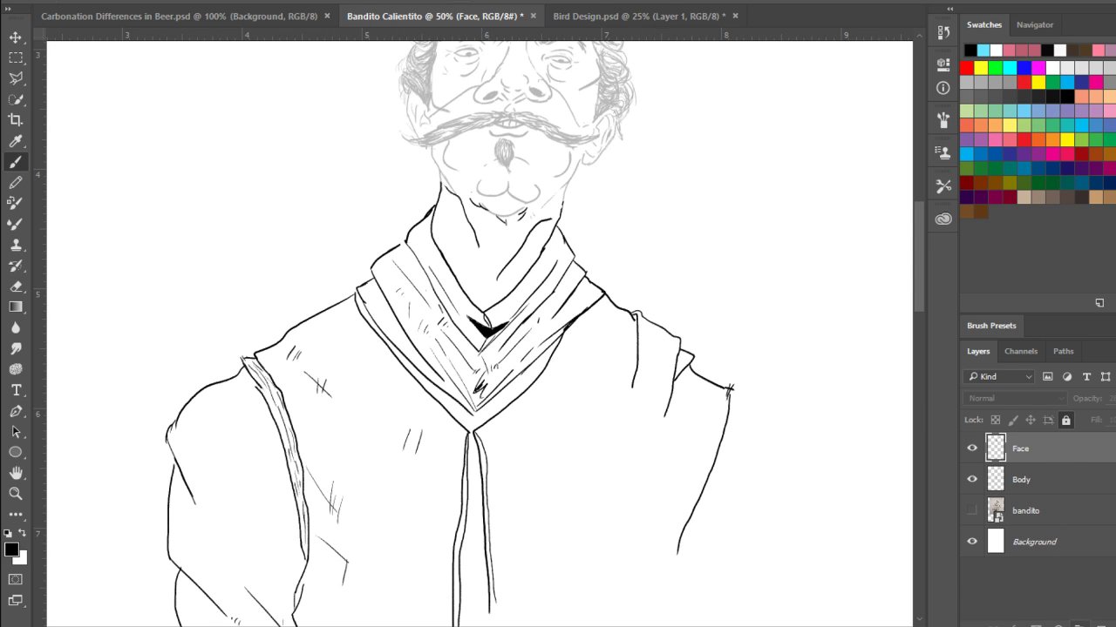
# - Create a new layer above Face and name it Face Redonr
pyautogui.click(1081, 624)
pyautogui.doubleClick(1024, 448)
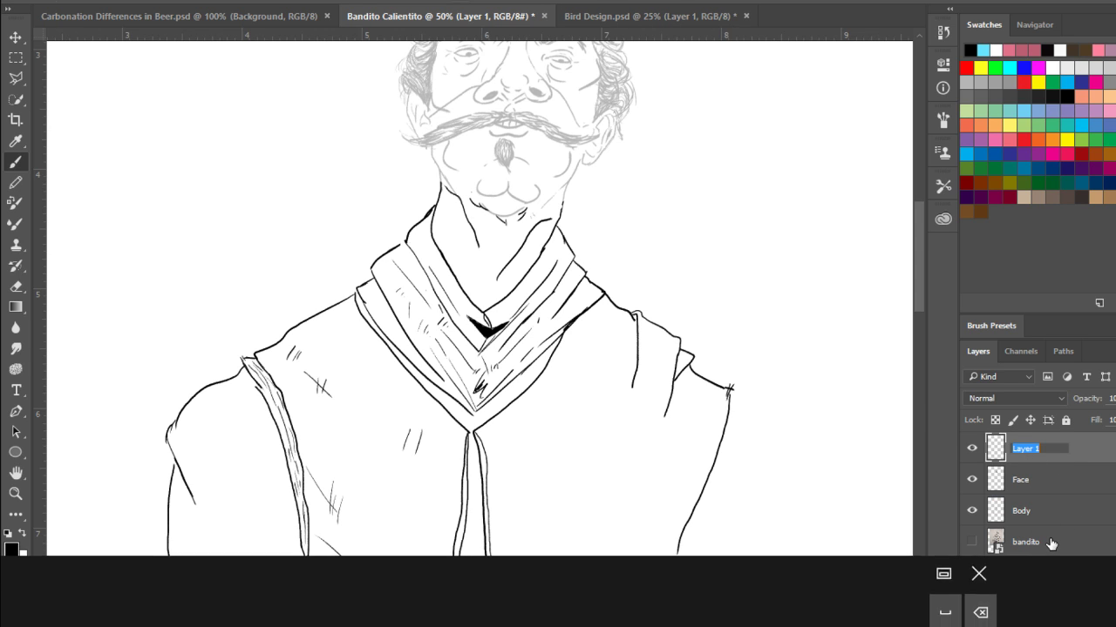
pyautogui.write('Face Redo')
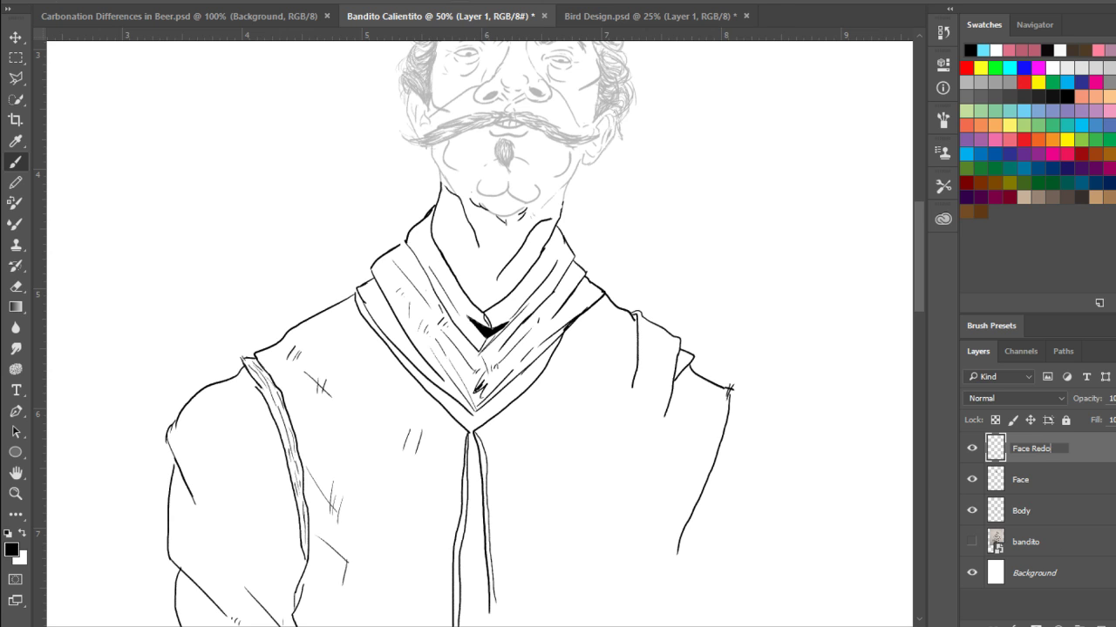
pyautogui.write('nr')
pyautogui.press('Return')
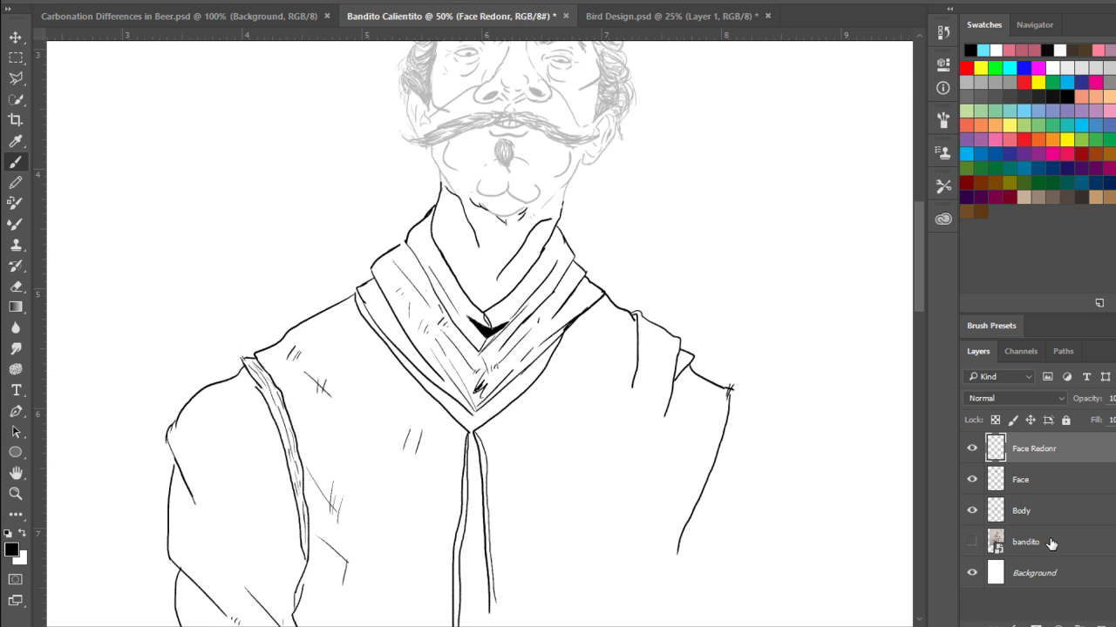
# - Ink the two rounded chin curves, the lower chin line and the small creases beside it over the faded face
pyautogui.scroll(5, 506, 261)
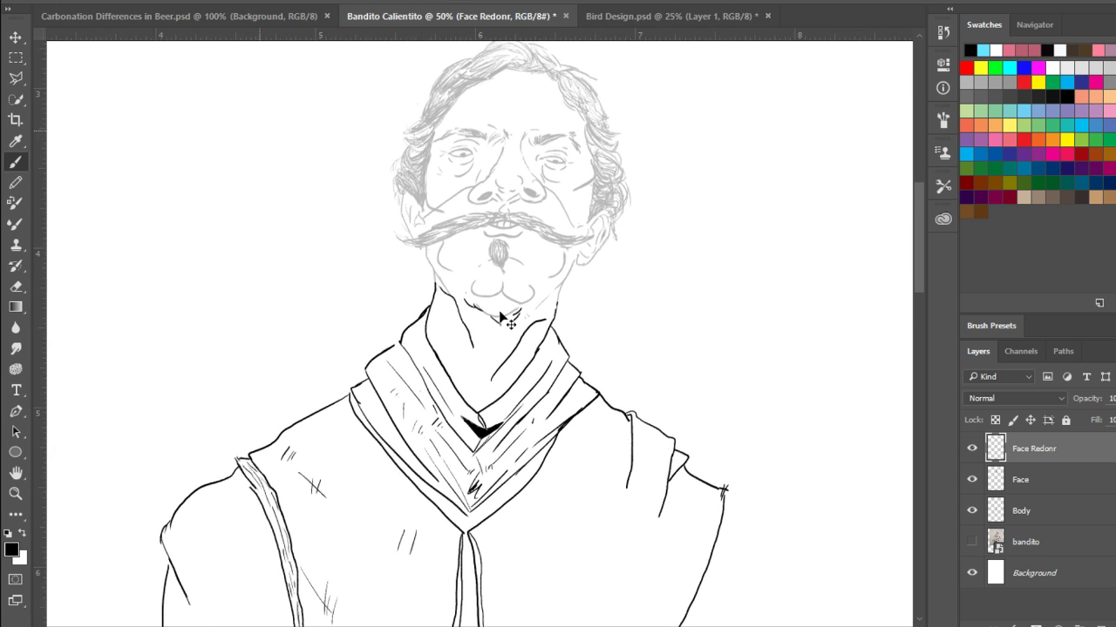
pyautogui.scroll(4, 503, 318)
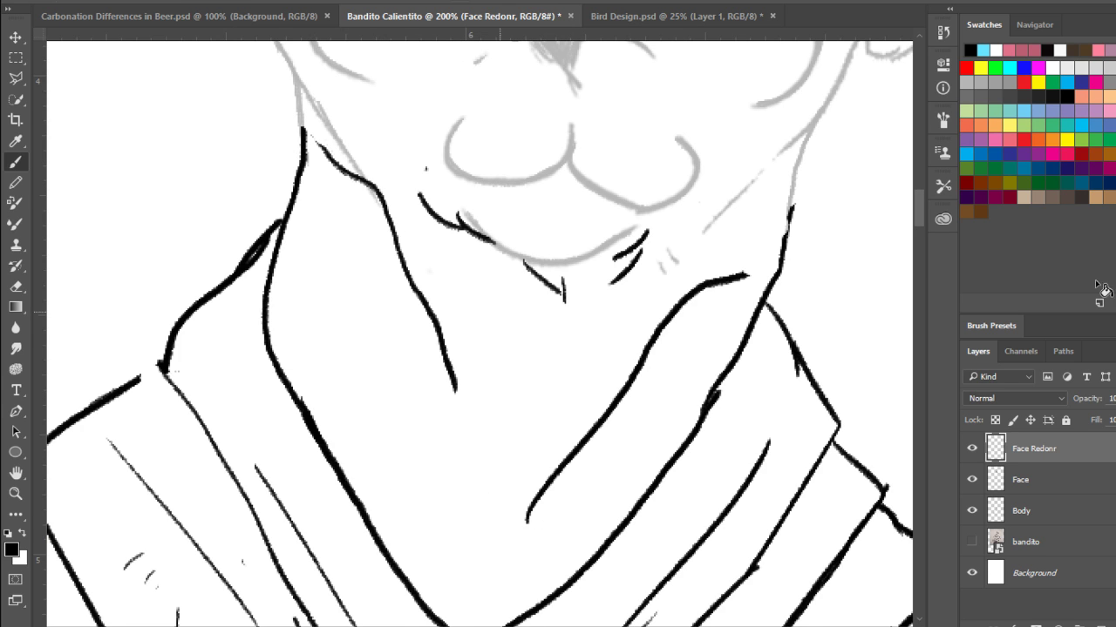
pyautogui.scroll(7, 767, 383)
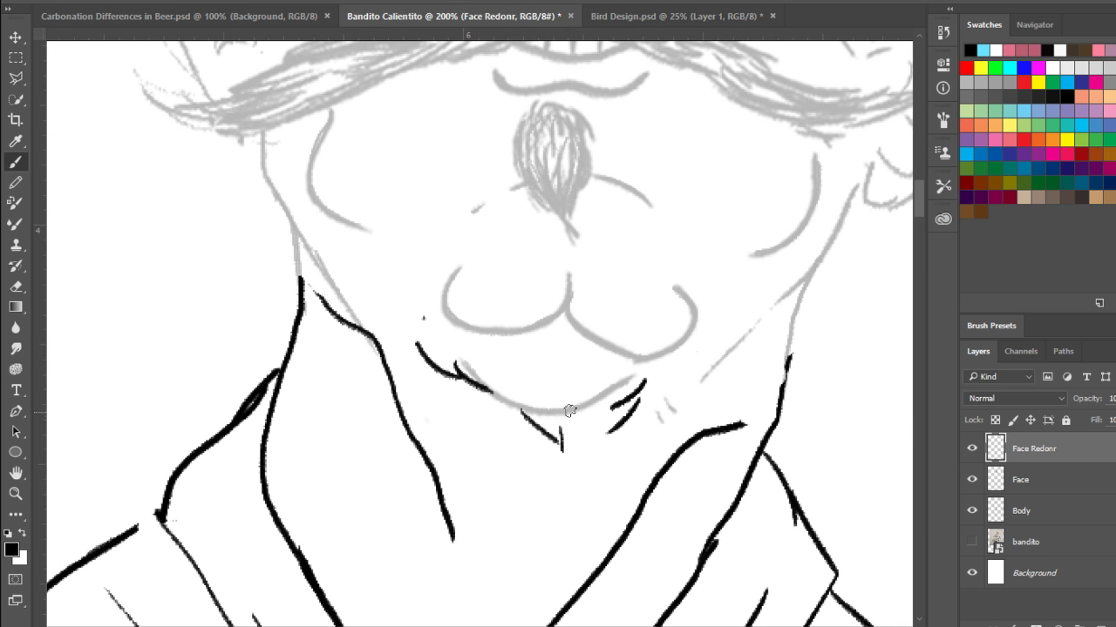
pyautogui.moveTo(459, 268)
pyautogui.mouseDown()
pyautogui.moveTo(442, 311)
pyautogui.moveTo(504, 325)
pyautogui.moveTo(558, 312)
pyautogui.moveTo(572, 279)
pyautogui.moveTo(559, 320)
pyautogui.mouseUp()
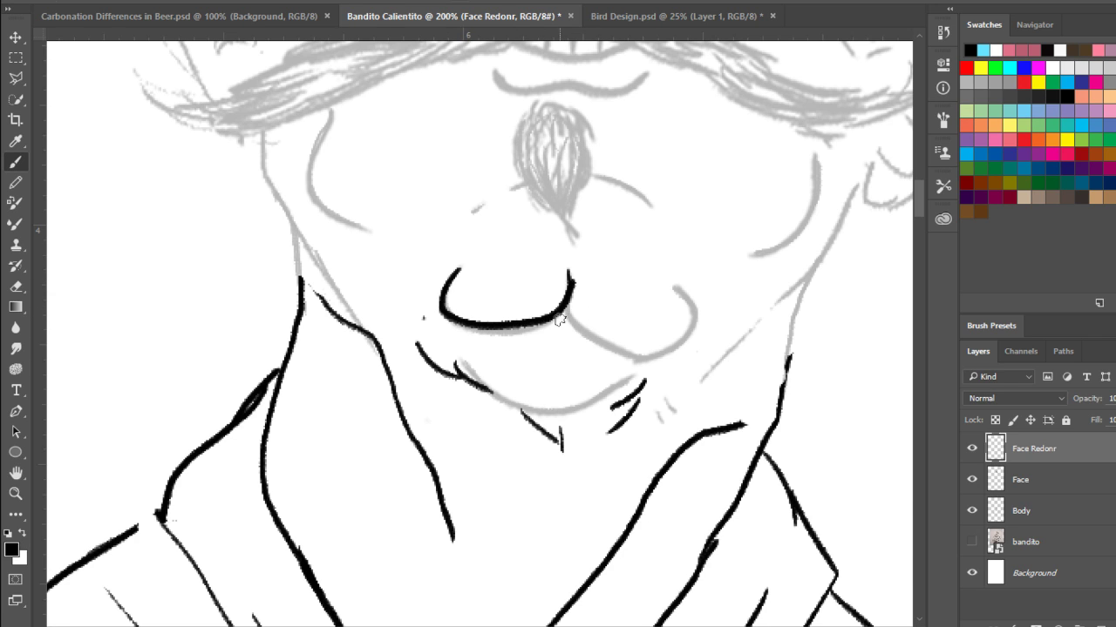
pyautogui.hotkey('ctrl', 'z')
pyautogui.moveTo(566, 312)
pyautogui.mouseDown()
pyautogui.moveTo(601, 350)
pyautogui.moveTo(641, 358)
pyautogui.moveTo(676, 346)
pyautogui.moveTo(693, 312)
pyautogui.moveTo(665, 283)
pyautogui.mouseUp()
pyautogui.moveTo(469, 364)
pyautogui.mouseDown()
pyautogui.moveTo(505, 401)
pyautogui.moveTo(579, 408)
pyautogui.moveTo(637, 378)
pyautogui.moveTo(679, 427)
pyautogui.moveTo(685, 412)
pyautogui.mouseUp()
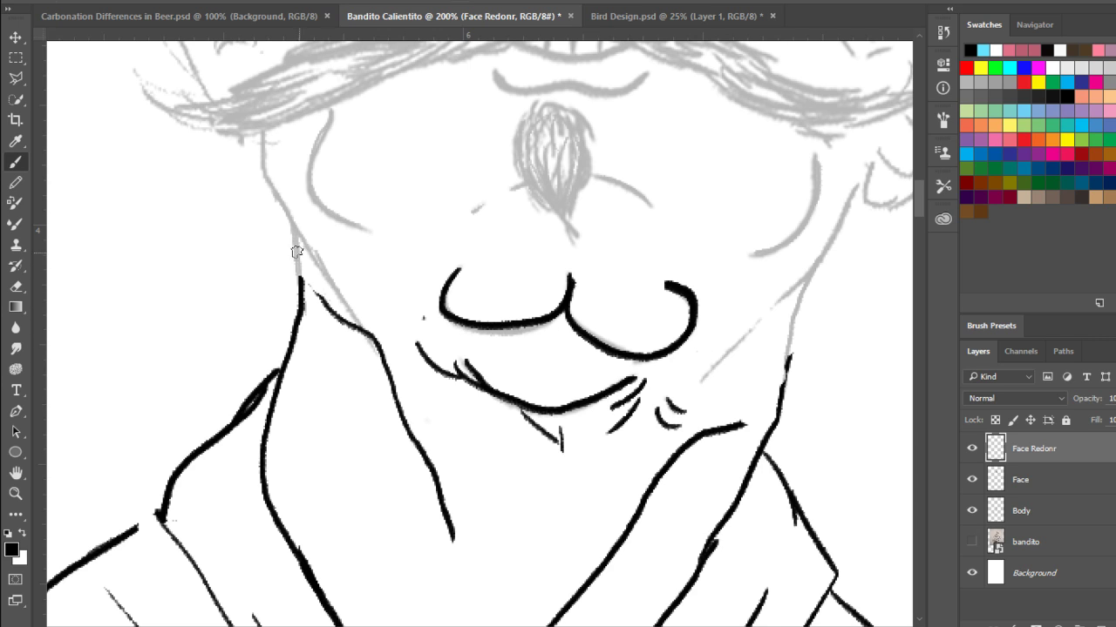
# - Ink the left jaw outline from the neck up to the moustache and the curved crease on the left cheek
pyautogui.moveTo(297, 287)
pyautogui.mouseDown()
pyautogui.moveTo(296, 244)
pyautogui.moveTo(261, 135)
pyautogui.mouseUp()
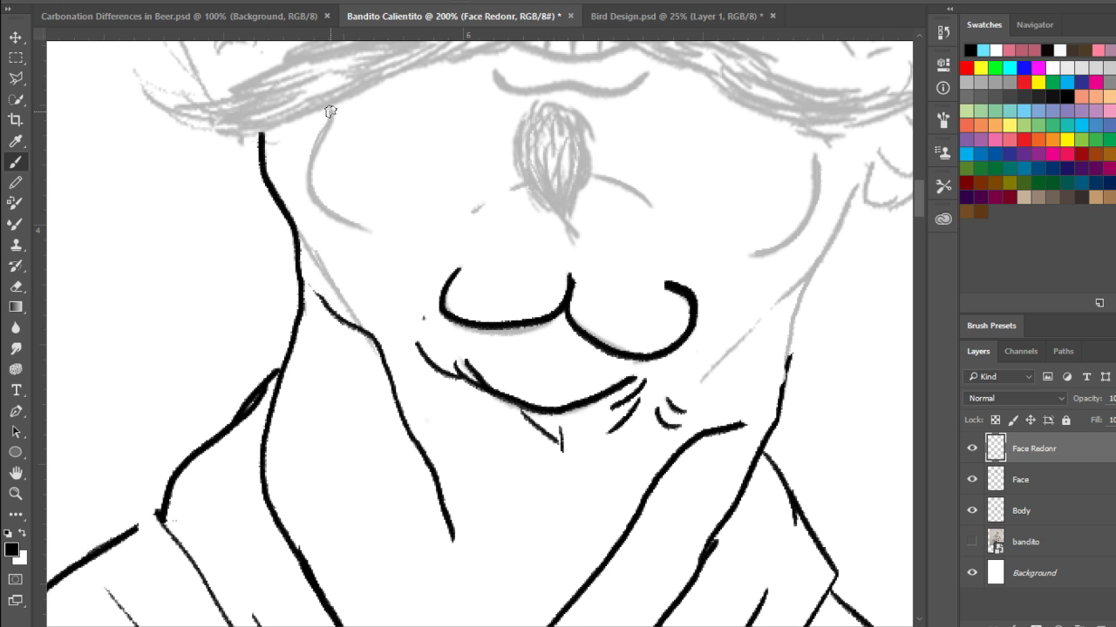
pyautogui.moveTo(330, 111)
pyautogui.mouseDown()
pyautogui.moveTo(312, 166)
pyautogui.moveTo(323, 208)
pyautogui.moveTo(363, 230)
pyautogui.mouseUp()
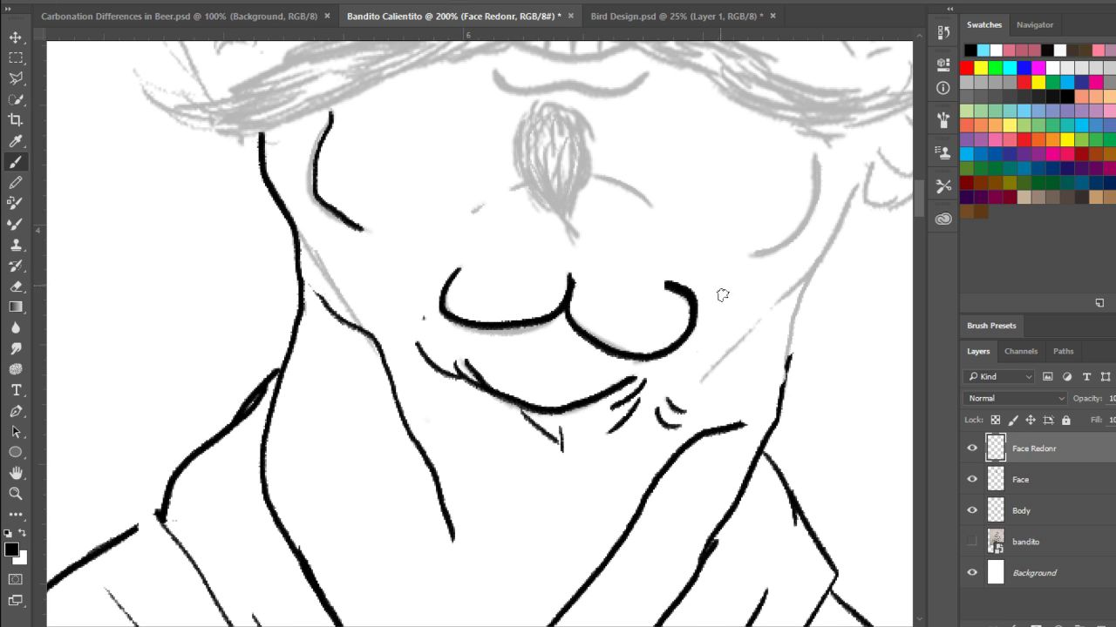
# - Ink the right jaw outline from the ear to the neck and the small chin mark left of the goatee
pyautogui.moveTo(722, 294); pyautogui.dragTo(578, 312)
pyautogui.moveTo(552, 403)
pyautogui.mouseDown()
pyautogui.moveTo(656, 301)
pyautogui.moveTo(726, 201)
pyautogui.mouseUp()
pyautogui.hotkey('ctrl', 'z')
pyautogui.moveTo(631, 325)
pyautogui.mouseDown()
pyautogui.moveTo(689, 258)
pyautogui.moveTo(719, 202)
pyautogui.mouseUp()
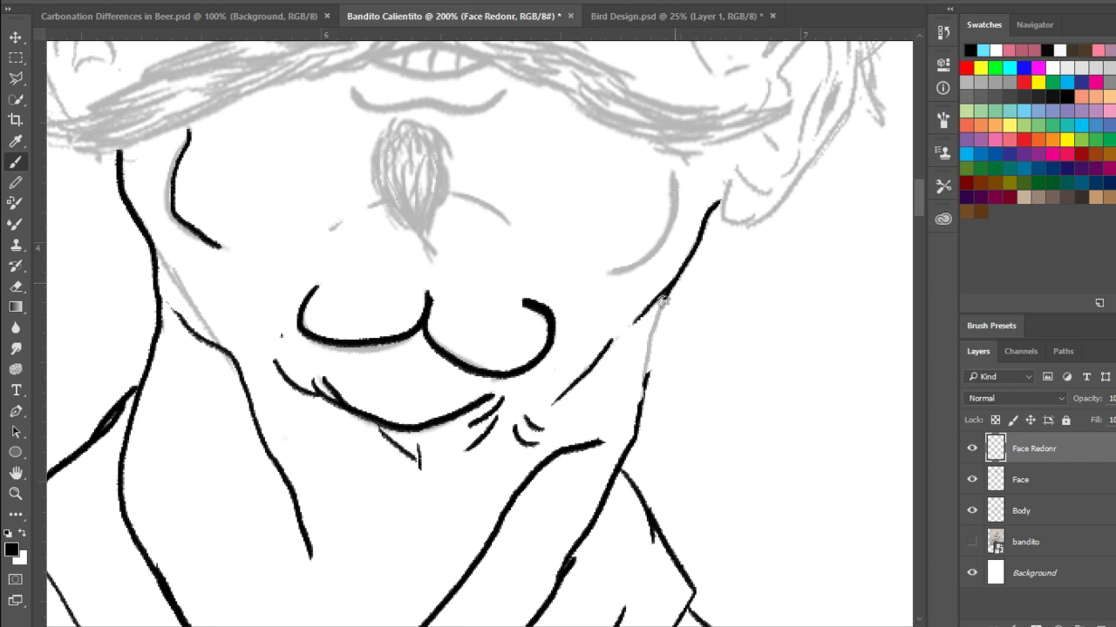
pyautogui.moveTo(662, 301); pyautogui.dragTo(642, 392)
pyautogui.moveTo(325, 237); pyautogui.dragTo(340, 223)
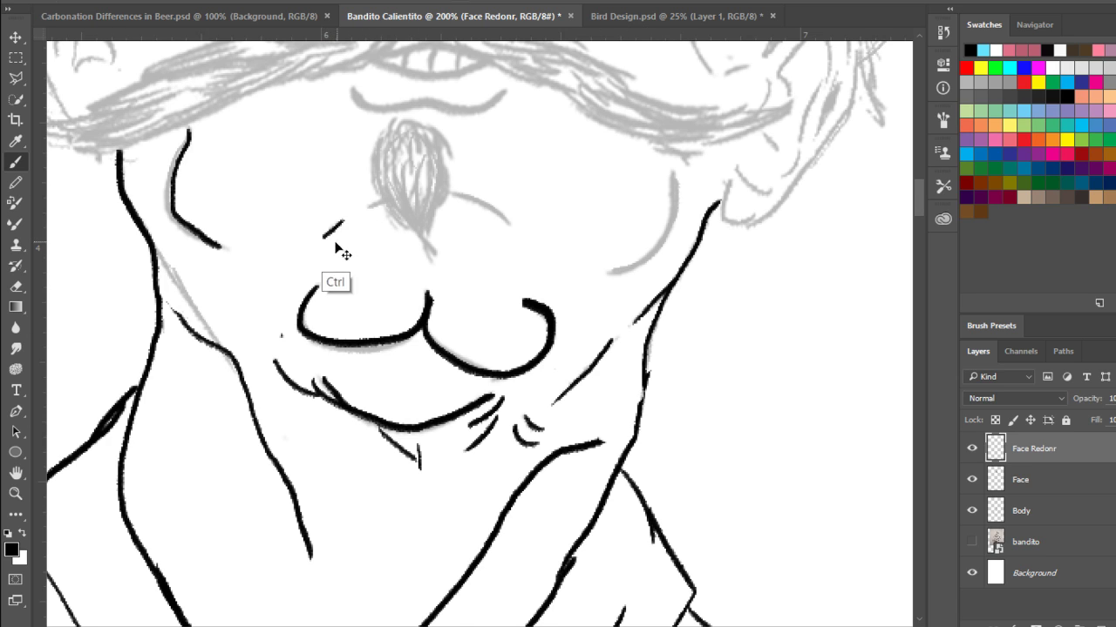
pyautogui.hotkey('ctrl', 'z')
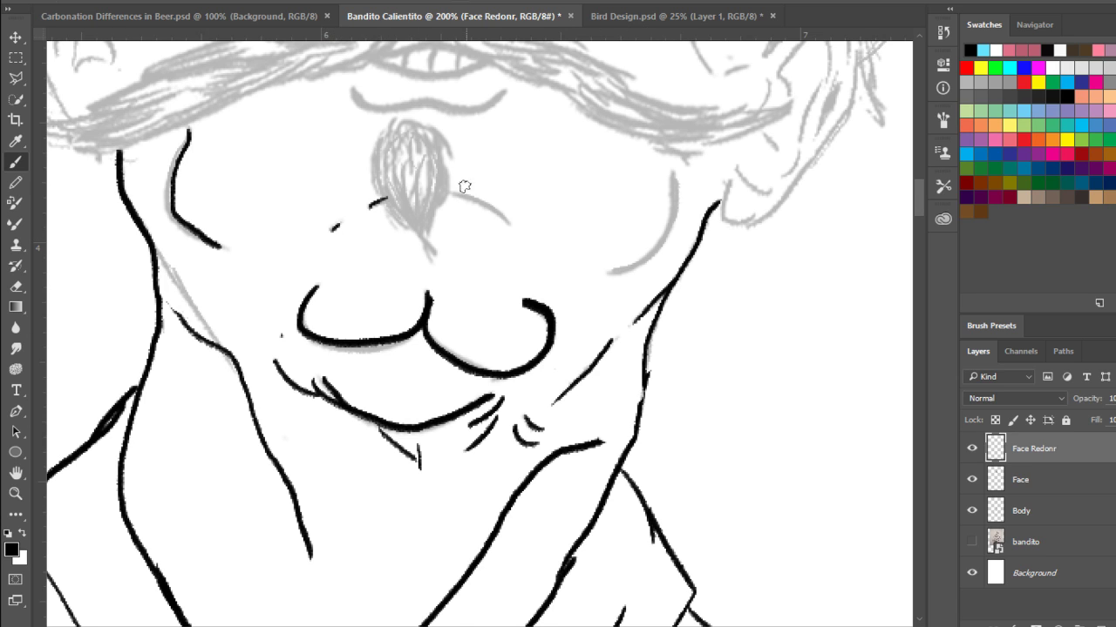
# - Ink the teardrop outline of the goatee below the lower lip
pyautogui.moveTo(394, 126); pyautogui.dragTo(378, 163)
pyautogui.hotkey('ctrl', 'z')
pyautogui.moveTo(394, 120); pyautogui.dragTo(379, 147)
pyautogui.moveTo(389, 127)
pyautogui.mouseDown()
pyautogui.moveTo(374, 161)
pyautogui.moveTo(392, 167)
pyautogui.moveTo(386, 194)
pyautogui.moveTo(385, 174)
pyautogui.moveTo(406, 223)
pyautogui.moveTo(380, 185)
pyautogui.moveTo(405, 210)
pyautogui.moveTo(386, 199)
pyautogui.moveTo(428, 224)
pyautogui.moveTo(397, 211)
pyautogui.moveTo(429, 248)
pyautogui.moveTo(419, 228)
pyautogui.moveTo(427, 235)
pyautogui.moveTo(443, 198)
pyautogui.moveTo(421, 233)
pyautogui.moveTo(444, 164)
pyautogui.moveTo(446, 196)
pyautogui.moveTo(444, 144)
pyautogui.moveTo(406, 154)
pyautogui.moveTo(386, 135)
pyautogui.moveTo(434, 130)
pyautogui.moveTo(408, 165)
pyautogui.moveTo(386, 131)
pyautogui.moveTo(424, 144)
pyautogui.moveTo(399, 188)
pyautogui.mouseUp()
pyautogui.hotkey('ctrl', 'alt', 'z')
pyautogui.hotkey('ctrl', 'alt', 'z')
pyautogui.hotkey('ctrl', 'alt', 'z')
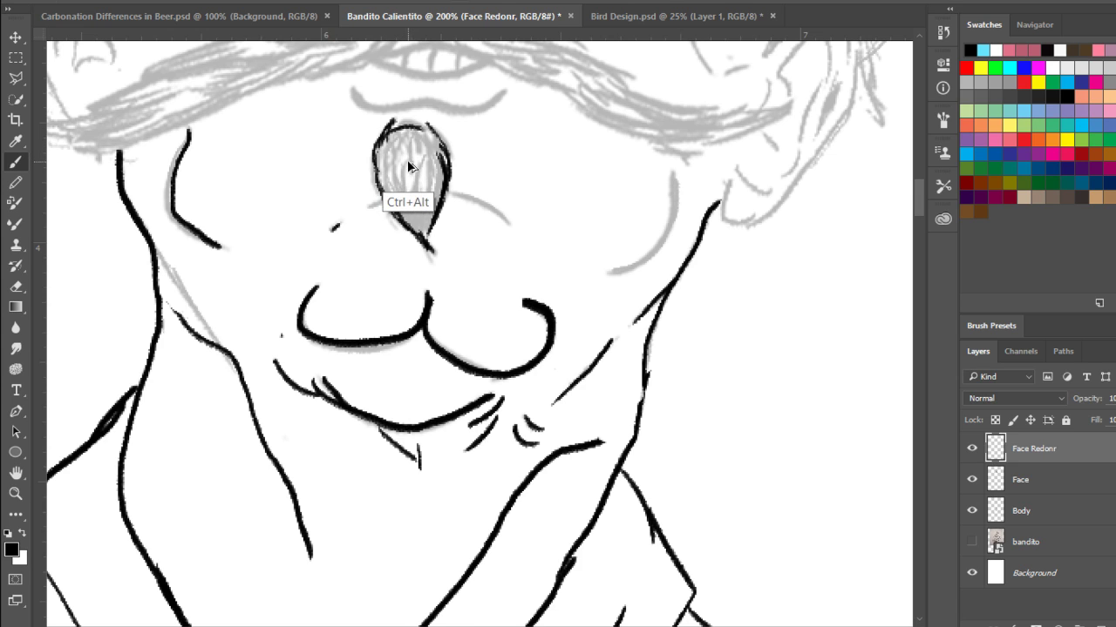
pyautogui.hotkey('ctrl', 'alt', 'z')
# - Fill the goatee with dense vertical hair strokes tapering to its tip
pyautogui.moveTo(399, 120); pyautogui.dragTo(385, 186)
pyautogui.moveTo(384, 148)
pyautogui.mouseDown()
pyautogui.moveTo(389, 167)
pyautogui.moveTo(394, 123)
pyautogui.moveTo(390, 150)
pyautogui.moveTo(394, 123)
pyautogui.moveTo(427, 149)
pyautogui.moveTo(430, 166)
pyautogui.moveTo(399, 184)
pyautogui.moveTo(414, 228)
pyautogui.moveTo(382, 177)
pyautogui.moveTo(417, 228)
pyautogui.moveTo(411, 176)
pyautogui.moveTo(426, 232)
pyautogui.moveTo(438, 132)
pyautogui.mouseUp()
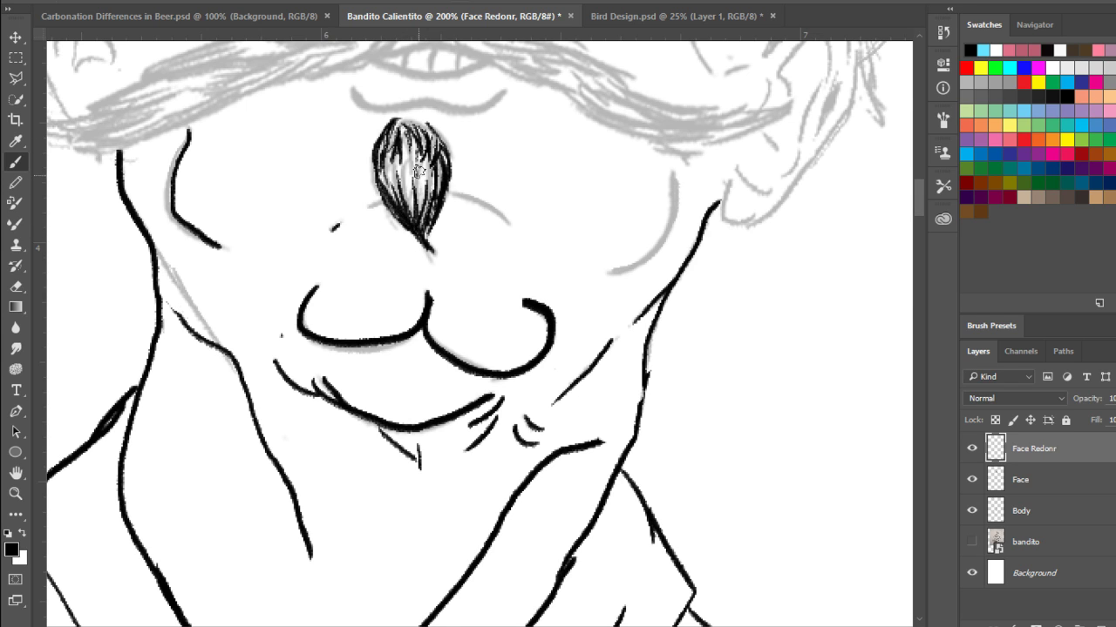
pyautogui.moveTo(418, 171)
pyautogui.mouseDown()
pyautogui.moveTo(423, 157)
pyautogui.moveTo(412, 150)
pyautogui.mouseUp()
pyautogui.moveTo(413, 201)
pyautogui.mouseDown()
pyautogui.moveTo(414, 211)
pyautogui.moveTo(401, 193)
pyautogui.moveTo(416, 150)
pyautogui.moveTo(433, 170)
pyautogui.moveTo(417, 216)
pyautogui.moveTo(420, 183)
pyautogui.moveTo(439, 176)
pyautogui.mouseUp()
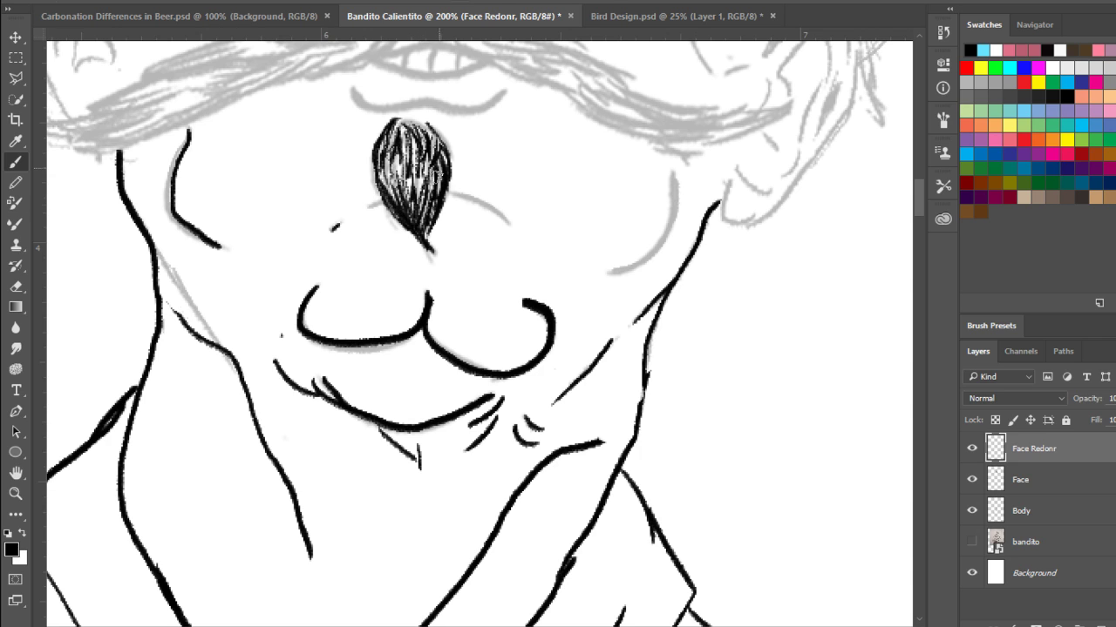
# - Ink the short crease left of the goatee and the curved crease on its right
pyautogui.moveTo(434, 226)
pyautogui.mouseDown()
pyautogui.moveTo(391, 205)
pyautogui.moveTo(368, 216)
pyautogui.moveTo(514, 226)
pyautogui.mouseUp()
pyautogui.hotkey('ctrl', 'z')
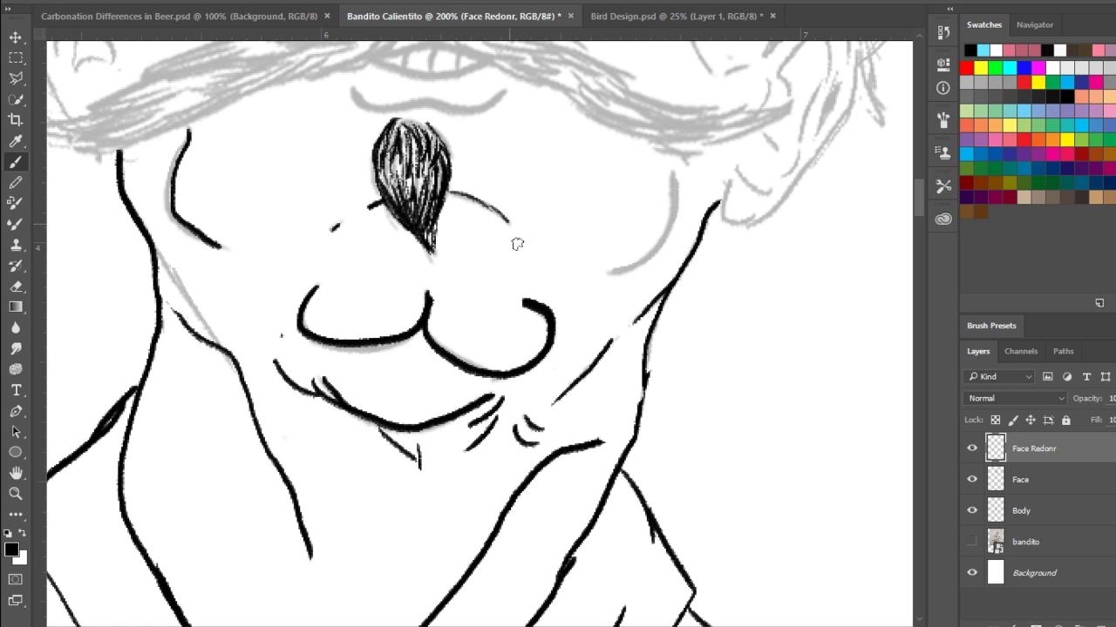
pyautogui.hotkey('ctrl', 'z')
# - Ink the lower lip curve, the mouth opening under the moustache and the dividing lines of the teeth
pyautogui.moveTo(484, 204)
pyautogui.mouseDown()
pyautogui.moveTo(510, 224)
pyautogui.moveTo(501, 423)
pyautogui.mouseUp()
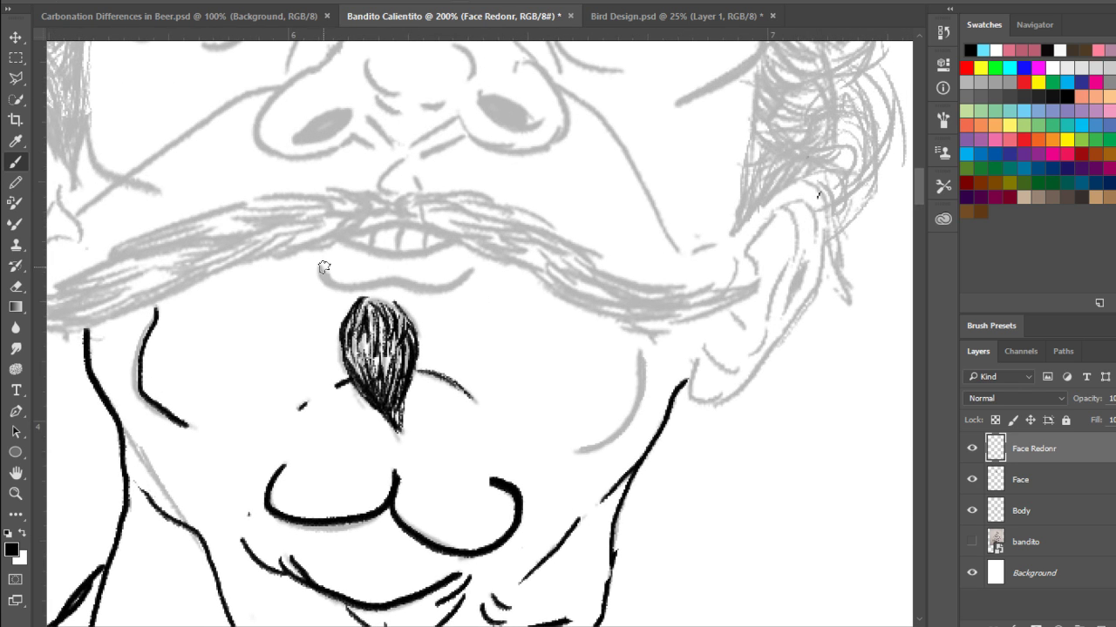
pyautogui.moveTo(331, 284)
pyautogui.mouseDown()
pyautogui.moveTo(436, 284)
pyautogui.moveTo(468, 270)
pyautogui.mouseUp()
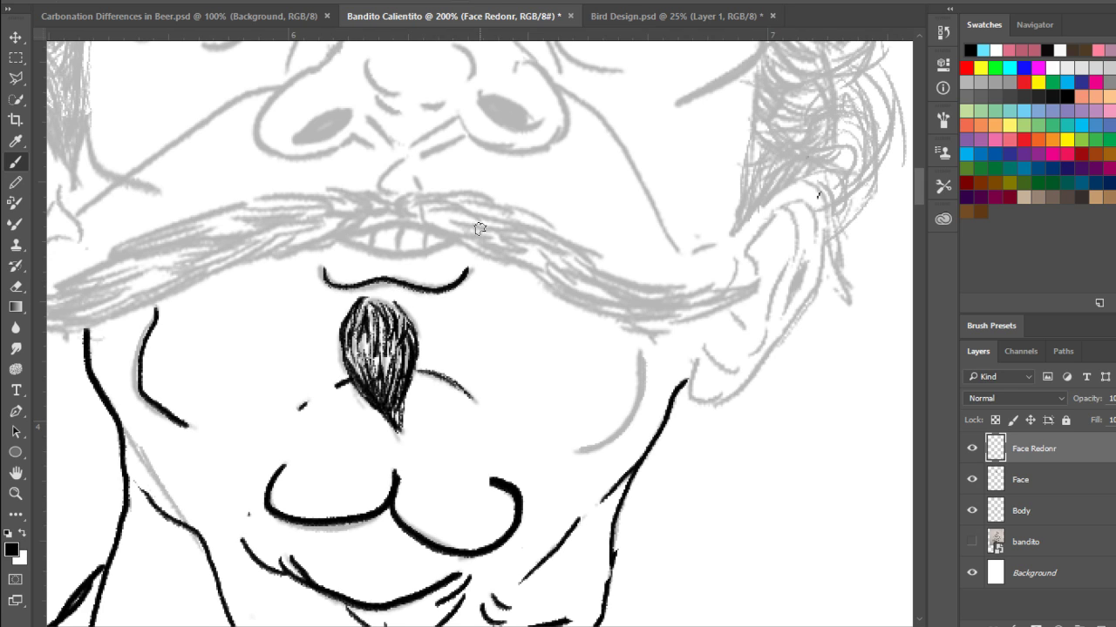
pyautogui.moveTo(341, 239)
pyautogui.mouseDown()
pyautogui.moveTo(391, 252)
pyautogui.moveTo(459, 235)
pyautogui.mouseUp()
pyautogui.moveTo(346, 238)
pyautogui.mouseDown()
pyautogui.moveTo(377, 226)
pyautogui.moveTo(444, 231)
pyautogui.mouseUp()
pyautogui.moveTo(374, 230)
pyautogui.mouseDown()
pyautogui.moveTo(374, 245)
pyautogui.moveTo(401, 251)
pyautogui.mouseUp()
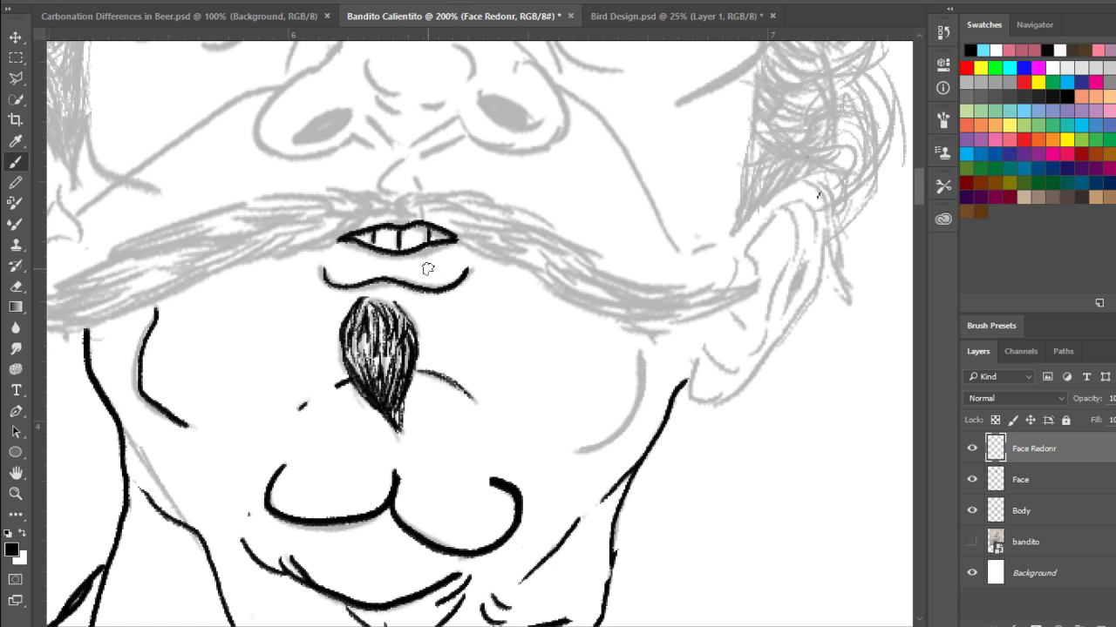
# - Ink the left cheek fold and the left nostril wing, and fill the left nostril opening solid black
pyautogui.moveTo(412, 237); pyautogui.dragTo(438, 383)
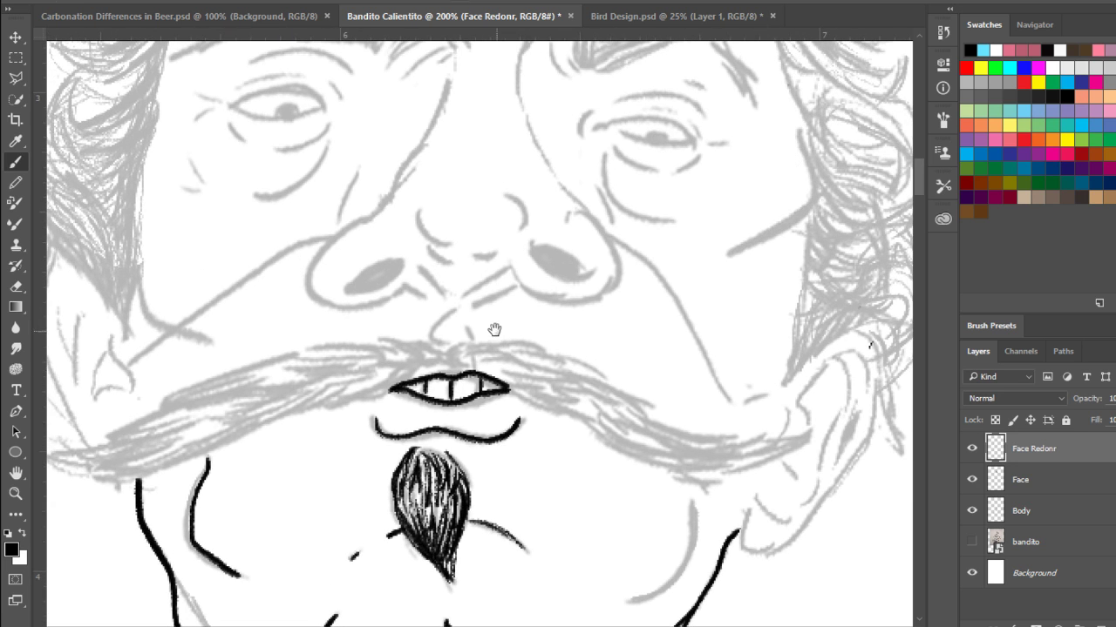
pyautogui.moveTo(415, 275); pyautogui.dragTo(611, 211)
pyautogui.moveTo(521, 162); pyautogui.dragTo(408, 284)
pyautogui.moveTo(551, 156)
pyautogui.mouseDown()
pyautogui.moveTo(508, 155)
pyautogui.moveTo(494, 204)
pyautogui.moveTo(516, 246)
pyautogui.moveTo(590, 228)
pyautogui.mouseUp()
pyautogui.hotkey('ctrl', 'z')
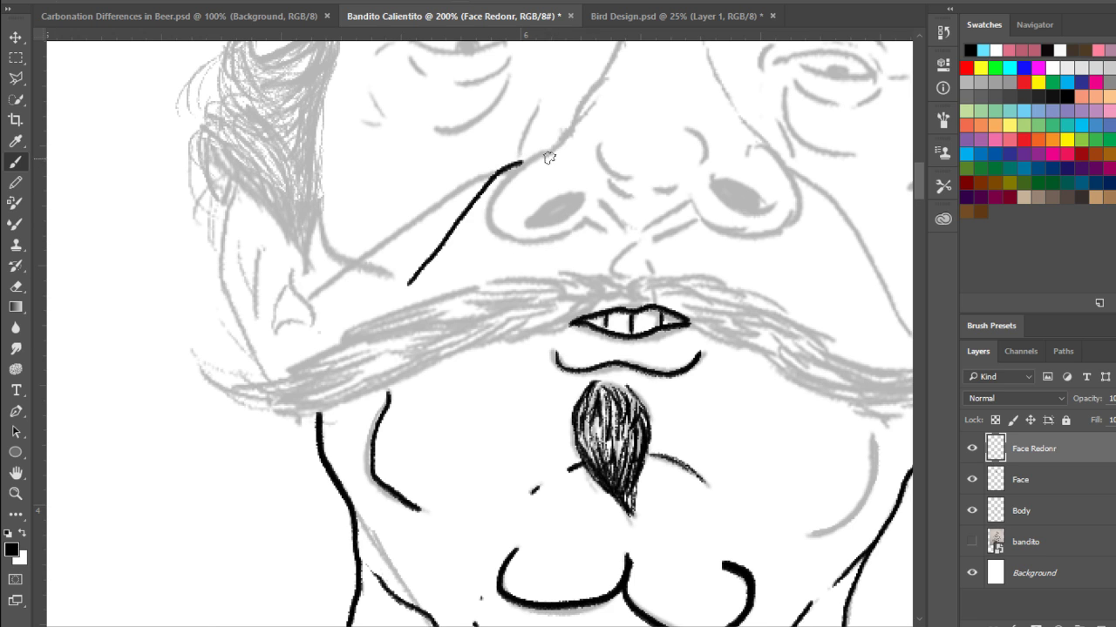
pyautogui.moveTo(558, 154)
pyautogui.mouseDown()
pyautogui.moveTo(519, 150)
pyautogui.moveTo(499, 216)
pyautogui.moveTo(523, 249)
pyautogui.moveTo(595, 229)
pyautogui.moveTo(545, 192)
pyautogui.moveTo(526, 220)
pyautogui.moveTo(587, 201)
pyautogui.moveTo(541, 216)
pyautogui.moveTo(567, 199)
pyautogui.mouseUp()
pyautogui.moveTo(631, 225); pyautogui.dragTo(548, 231)
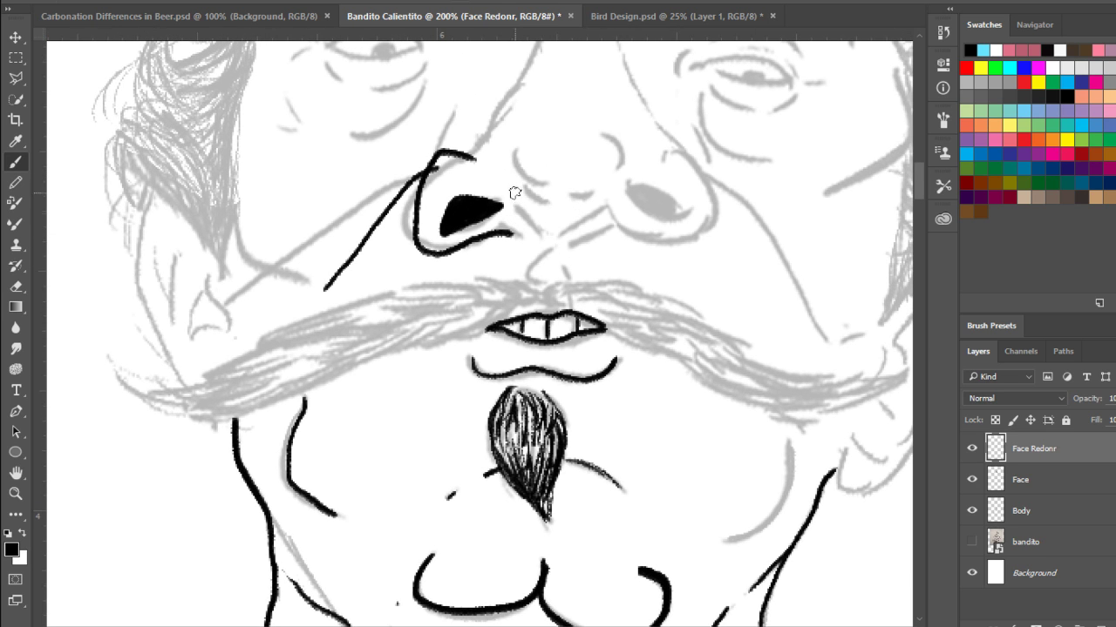
# - Ink the septum lines, the right nostril wing with a solid black opening, and the small marks above the moustache
pyautogui.moveTo(504, 164)
pyautogui.mouseDown()
pyautogui.moveTo(521, 202)
pyautogui.moveTo(558, 233)
pyautogui.moveTo(539, 233)
pyautogui.moveTo(603, 207)
pyautogui.moveTo(649, 241)
pyautogui.moveTo(722, 198)
pyautogui.mouseUp()
pyautogui.hotkey('ctrl', 'z')
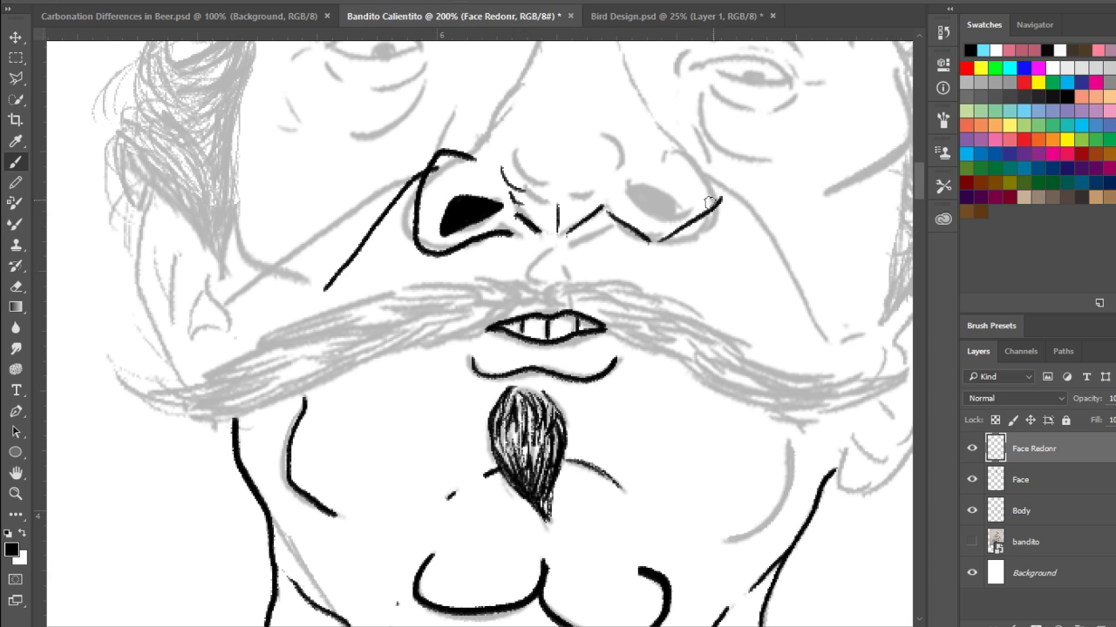
pyautogui.hotkey('ctrl', 'z')
pyautogui.moveTo(671, 243)
pyautogui.mouseDown()
pyautogui.moveTo(703, 157)
pyautogui.moveTo(641, 185)
pyautogui.moveTo(695, 155)
pyautogui.moveTo(719, 205)
pyautogui.moveTo(678, 238)
pyautogui.moveTo(644, 242)
pyautogui.moveTo(639, 205)
pyautogui.moveTo(661, 200)
pyautogui.moveTo(675, 225)
pyautogui.moveTo(647, 203)
pyautogui.moveTo(670, 224)
pyautogui.mouseUp()
pyautogui.hotkey('ctrl', 'z')
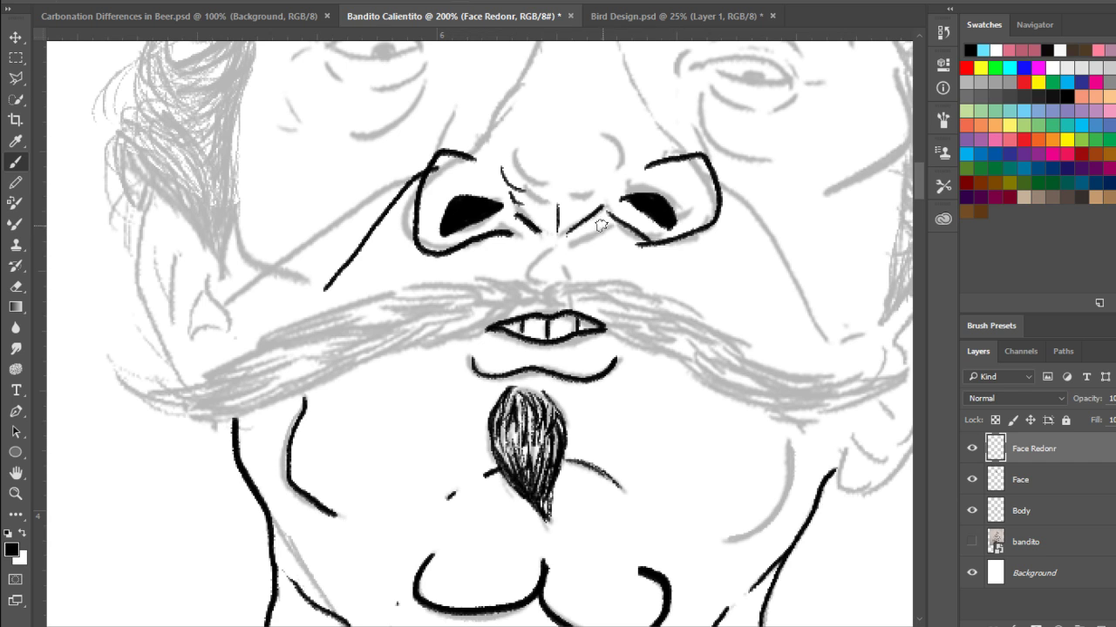
pyautogui.moveTo(601, 224); pyautogui.dragTo(547, 279)
# - Ink the left side of the nose bridge from the inner eyebrow down to the left nostril
pyautogui.moveTo(578, 148); pyautogui.dragTo(513, 340)
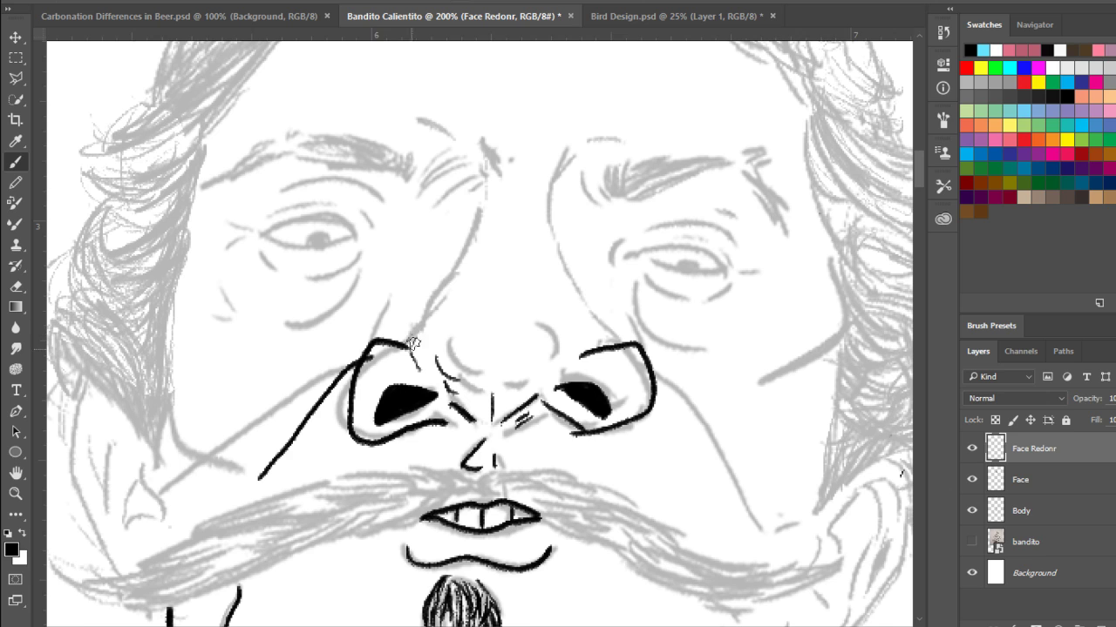
pyautogui.moveTo(439, 281); pyautogui.dragTo(421, 342)
pyautogui.hotkey('ctrl', 'z')
pyautogui.moveTo(433, 288); pyautogui.dragTo(420, 333)
pyautogui.hotkey('ctrl', 'z')
pyautogui.moveTo(441, 281); pyautogui.dragTo(425, 368)
pyautogui.moveTo(440, 286); pyautogui.dragTo(485, 163)
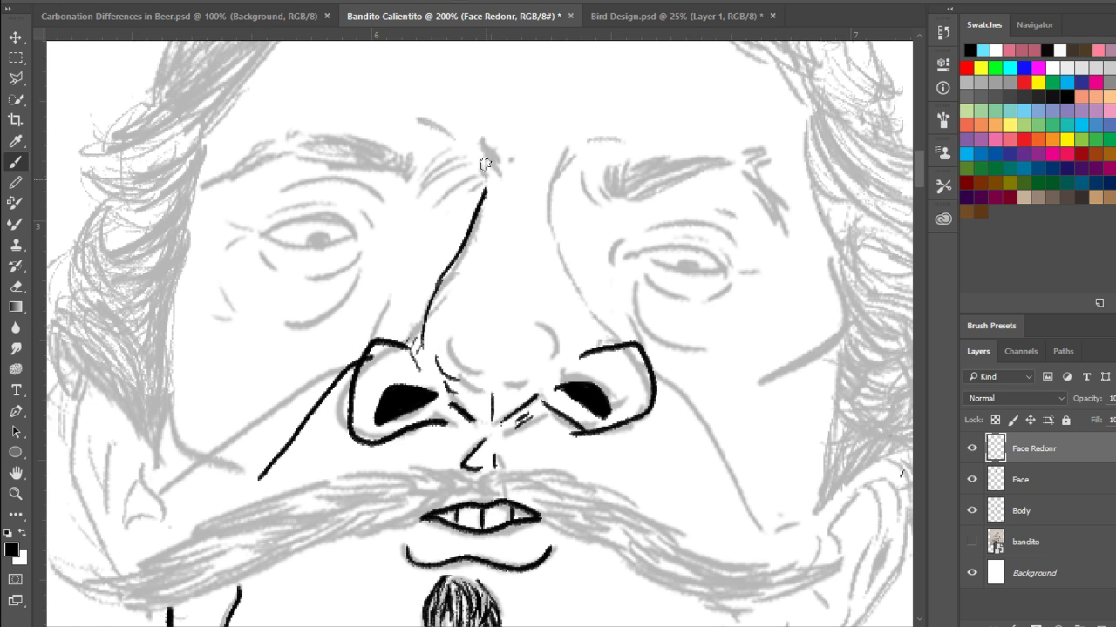
pyautogui.hotkey('ctrl', 'z')
pyautogui.moveTo(442, 284); pyautogui.dragTo(478, 184)
# - Ink the crease at the right inner brow and the lower right side of the nose down to the nostril
pyautogui.moveTo(569, 149)
pyautogui.mouseDown()
pyautogui.moveTo(549, 179)
pyautogui.moveTo(556, 253)
pyautogui.moveTo(602, 322)
pyautogui.mouseUp()
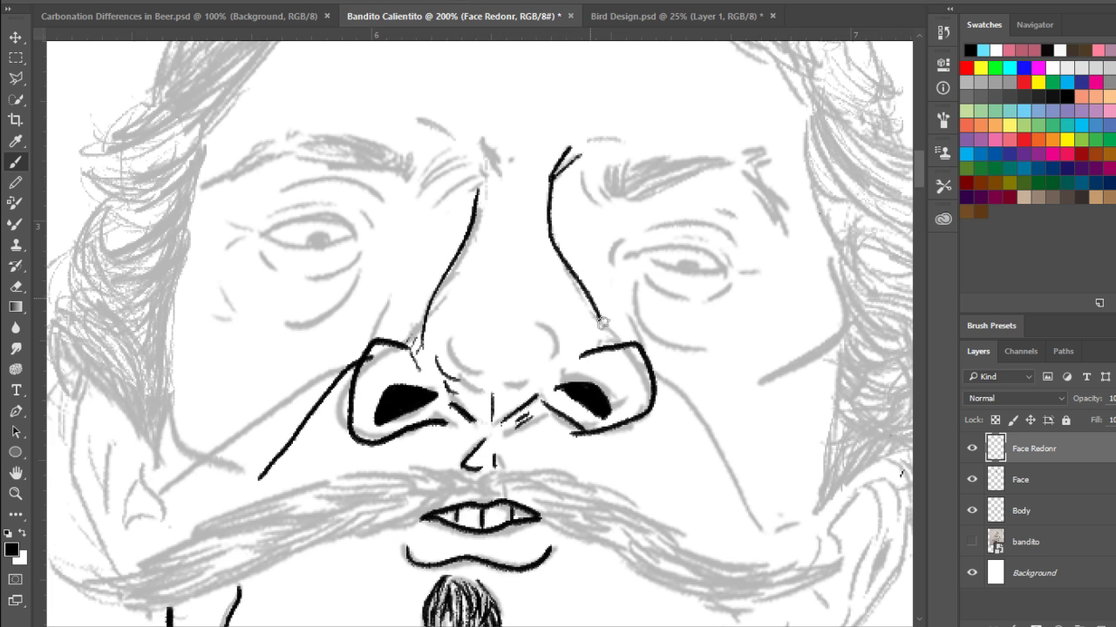
pyautogui.hotkey('ctrl', 'z')
pyautogui.moveTo(551, 228); pyautogui.dragTo(584, 310)
pyautogui.moveTo(589, 311); pyautogui.dragTo(641, 348)
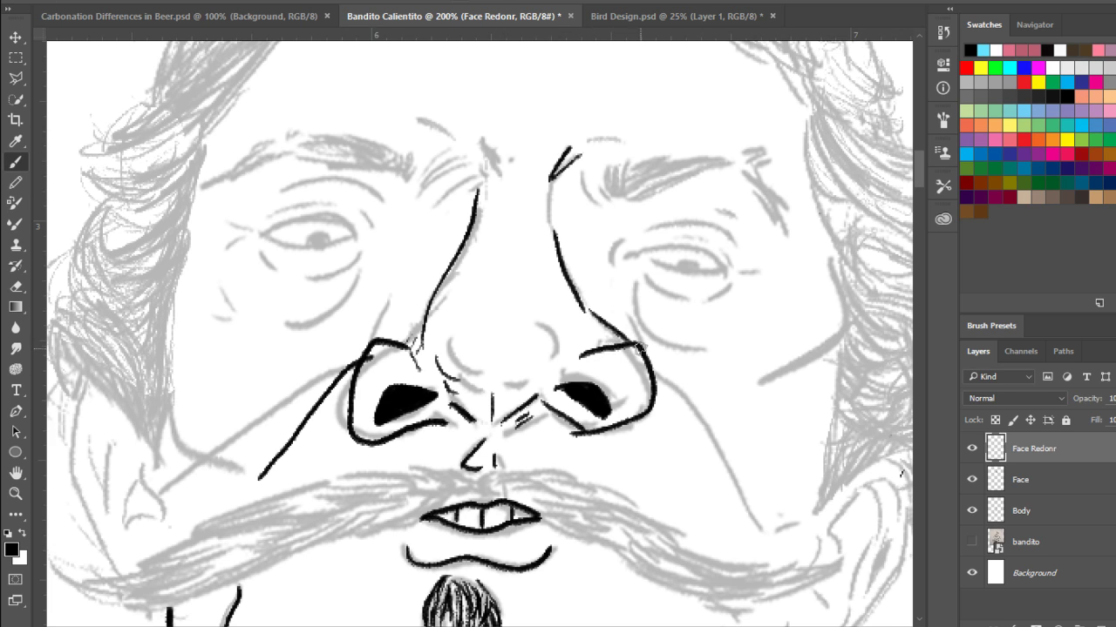
# - Ink the upper right side of the nose bridge, joining the inner brow crease to the lower nose line
pyautogui.moveTo(550, 181); pyautogui.dragTo(548, 245)
pyautogui.hotkey('ctrl', 'z')
pyautogui.moveTo(555, 179); pyautogui.dragTo(565, 267)
pyautogui.moveTo(545, 194); pyautogui.dragTo(552, 248)
pyautogui.hotkey('ctrl', 'z')
pyautogui.moveTo(554, 180); pyautogui.dragTo(555, 228)
pyautogui.moveTo(559, 212); pyautogui.dragTo(582, 291)
pyautogui.hotkey('ctrl', 'z')
pyautogui.moveTo(558, 194); pyautogui.dragTo(580, 289)
pyautogui.hotkey('ctrl', 'z')
# - Ink the curved contour on the left side of the nose tip
pyautogui.moveTo(577, 228); pyautogui.dragTo(606, 298)
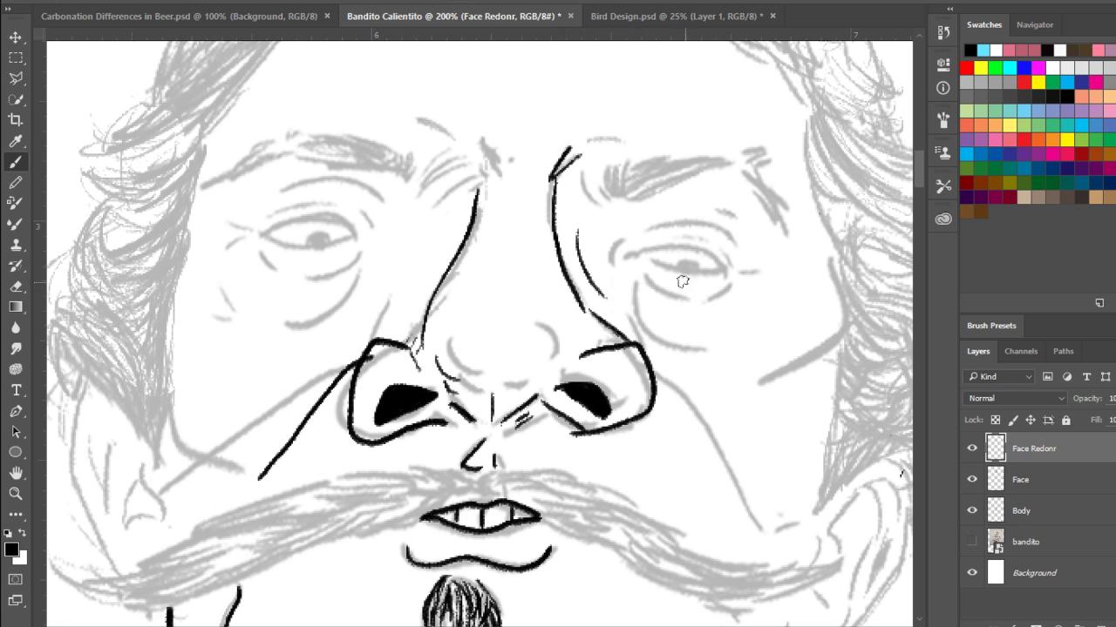
pyautogui.hotkey('ctrl', 'z')
pyautogui.moveTo(450, 339); pyautogui.dragTo(497, 377)
pyautogui.hotkey('ctrl', 'z')
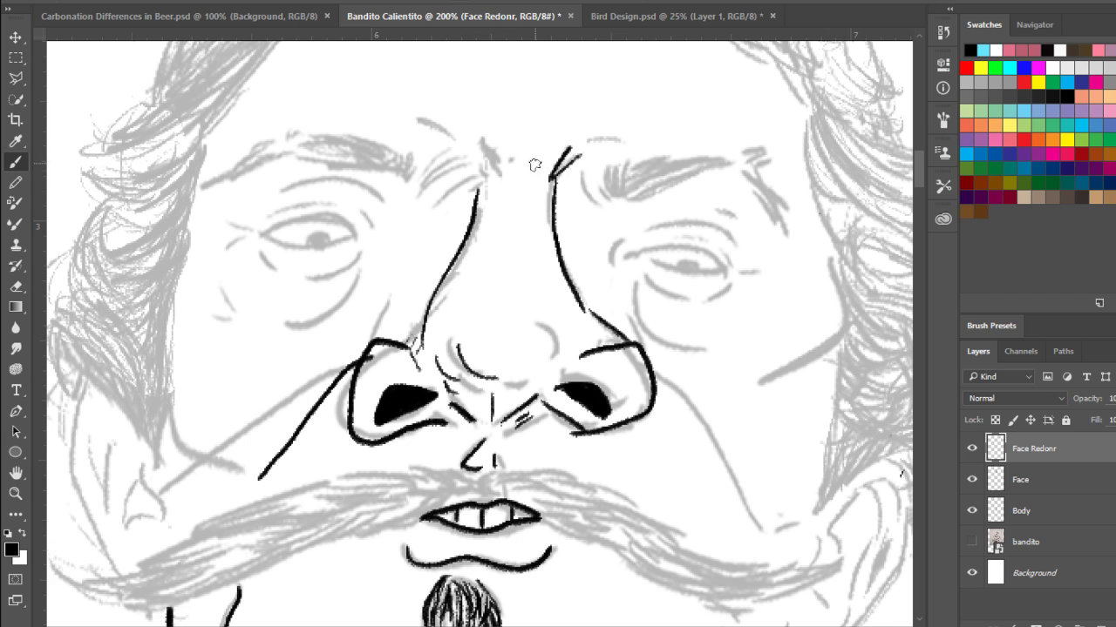
pyautogui.moveTo(485, 143); pyautogui.dragTo(502, 172)
pyautogui.moveTo(531, 133)
pyautogui.mouseDown()
pyautogui.moveTo(525, 163)
pyautogui.moveTo(537, 162)
pyautogui.mouseUp()
pyautogui.hotkey('ctrl', 'alt', 'z')
pyautogui.hotkey('ctrl', 'alt', 'z')
pyautogui.hotkey('ctrl', 'alt', 'z')
pyautogui.hotkey('ctrl', 'alt', 'z')
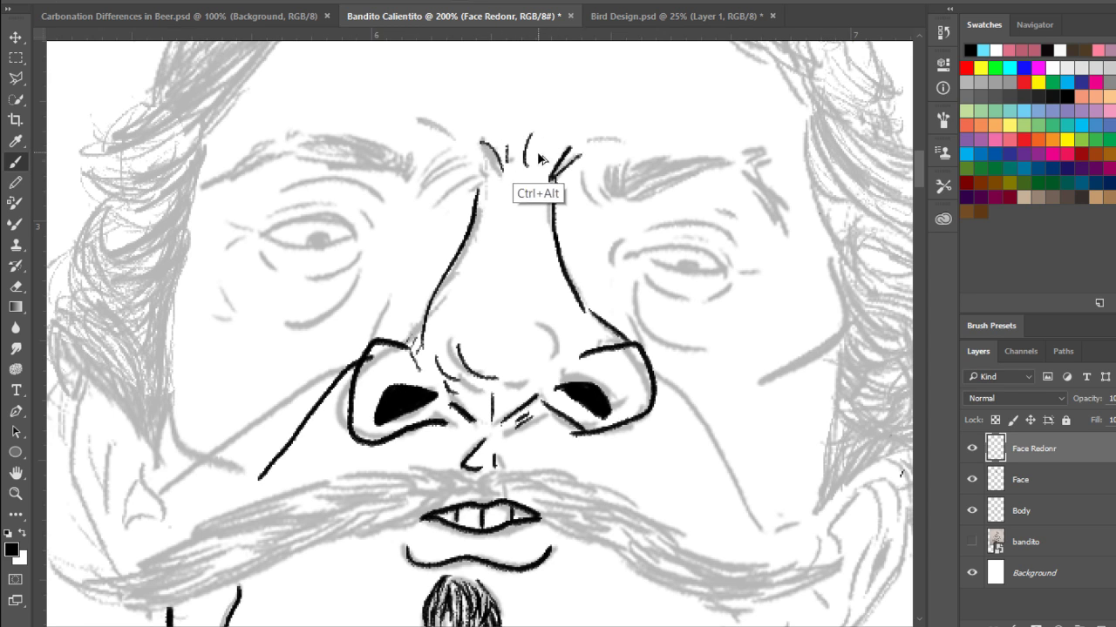
# - Ink the frown creases between the eyebrows and the short line above the right eyebrow's inner end
pyautogui.moveTo(487, 124); pyautogui.dragTo(530, 167)
pyautogui.moveTo(568, 152)
pyautogui.mouseDown()
pyautogui.moveTo(555, 168)
pyautogui.moveTo(535, 139)
pyautogui.mouseUp()
pyautogui.hotkey('ctrl', 'alt', 'z')
pyautogui.hotkey('ctrl', 'alt', 'z')
pyautogui.moveTo(568, 152)
pyautogui.mouseDown()
pyautogui.moveTo(554, 168)
pyautogui.moveTo(546, 127)
pyautogui.mouseUp()
pyautogui.hotkey('ctrl', 'alt', 'z')
pyautogui.hotkey('ctrl', 'alt', 'z')
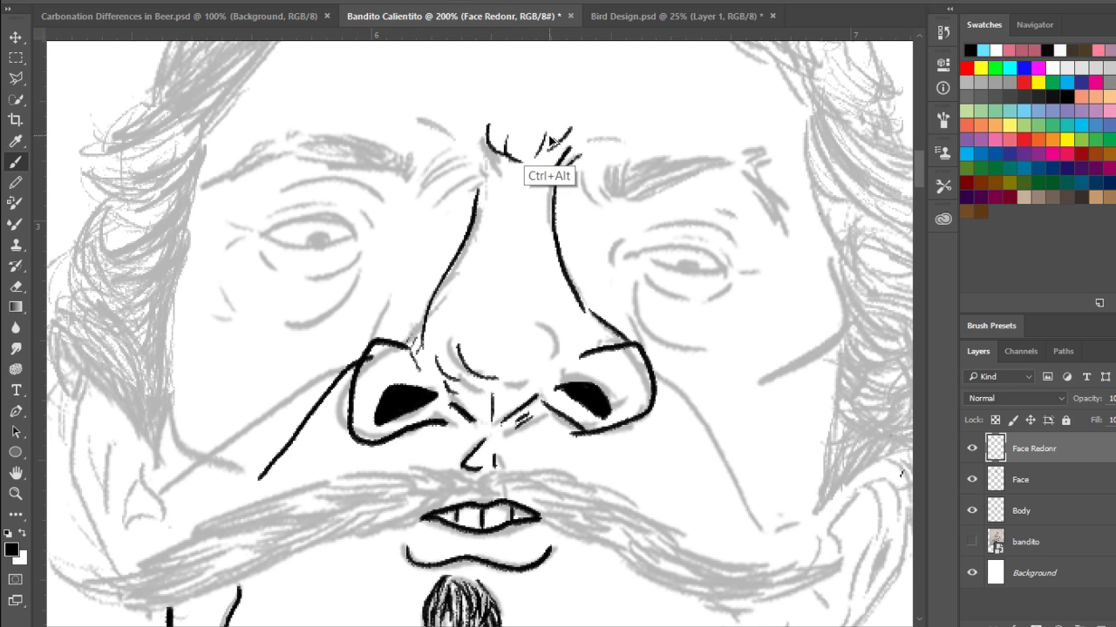
pyautogui.hotkey('ctrl', 'alt', 'z')
pyautogui.moveTo(550, 142)
pyautogui.mouseDown()
pyautogui.moveTo(540, 163)
pyautogui.moveTo(577, 132)
pyautogui.moveTo(578, 163)
pyautogui.moveTo(619, 138)
pyautogui.mouseUp()
pyautogui.hotkey('ctrl', 'alt', 'z')
pyautogui.hotkey('ctrl', 'alt', 'z')
pyautogui.hotkey('ctrl', 'alt', 'z')
# - Ink the right eyebrow with dense hatching, including its inner curved hairs and the downturned outer end
pyautogui.moveTo(581, 172); pyautogui.dragTo(605, 206)
pyautogui.moveTo(605, 180)
pyautogui.mouseDown()
pyautogui.moveTo(614, 200)
pyautogui.moveTo(631, 169)
pyautogui.moveTo(669, 156)
pyautogui.moveTo(688, 158)
pyautogui.moveTo(662, 171)
pyautogui.moveTo(683, 167)
pyautogui.mouseUp()
pyautogui.moveTo(640, 199); pyautogui.dragTo(738, 156)
pyautogui.moveTo(739, 161)
pyautogui.mouseDown()
pyautogui.moveTo(772, 154)
pyautogui.moveTo(789, 229)
pyautogui.mouseUp()
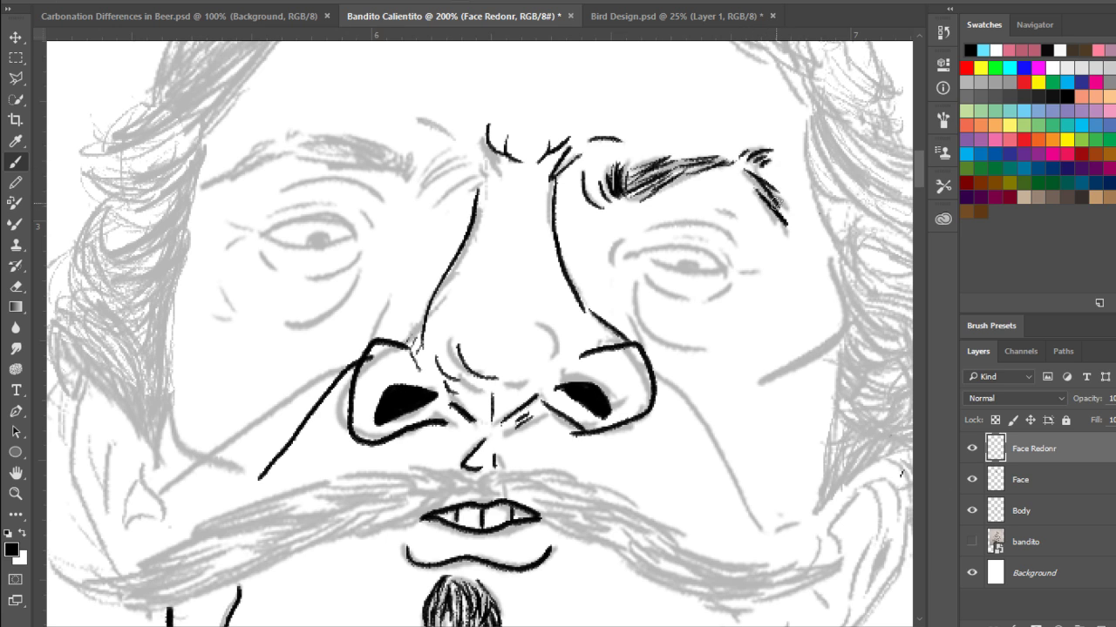
pyautogui.moveTo(771, 181)
pyautogui.mouseDown()
pyautogui.moveTo(787, 222)
pyautogui.moveTo(767, 197)
pyautogui.mouseUp()
pyautogui.moveTo(722, 164); pyautogui.dragTo(776, 187)
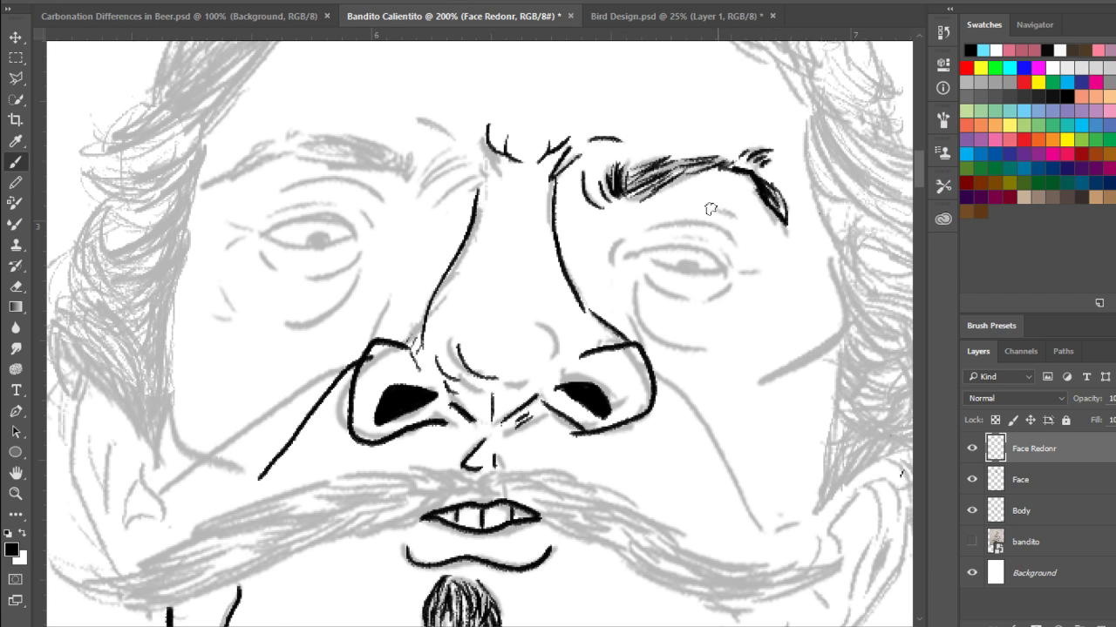
# - Ink the left eyebrow with fine inner hairs, a dark hatched body and a tapered outer end
pyautogui.moveTo(444, 193); pyautogui.dragTo(529, 167)
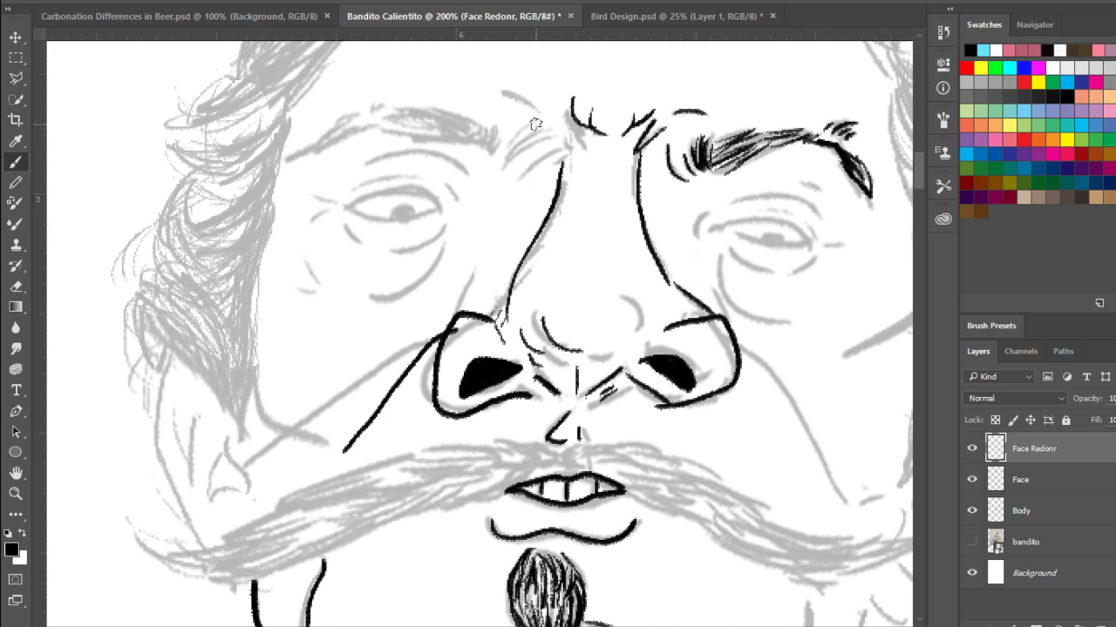
pyautogui.moveTo(535, 124)
pyautogui.mouseDown()
pyautogui.moveTo(511, 164)
pyautogui.moveTo(532, 157)
pyautogui.mouseUp()
pyautogui.hotkey('ctrl', 'alt', 'z')
pyautogui.hotkey('ctrl', 'alt', 'z')
pyautogui.moveTo(564, 148); pyautogui.dragTo(546, 161)
pyautogui.moveTo(503, 127); pyautogui.dragTo(492, 148)
pyautogui.moveTo(288, 161)
pyautogui.mouseDown()
pyautogui.moveTo(362, 119)
pyautogui.moveTo(351, 114)
pyautogui.moveTo(405, 99)
pyautogui.moveTo(292, 163)
pyautogui.moveTo(350, 115)
pyautogui.moveTo(334, 142)
pyautogui.moveTo(384, 112)
pyautogui.moveTo(383, 128)
pyautogui.moveTo(462, 144)
pyautogui.mouseUp()
pyautogui.moveTo(413, 137)
pyautogui.mouseDown()
pyautogui.moveTo(451, 148)
pyautogui.moveTo(472, 133)
pyautogui.moveTo(439, 121)
pyautogui.moveTo(470, 149)
pyautogui.moveTo(484, 131)
pyautogui.moveTo(417, 109)
pyautogui.moveTo(384, 116)
pyautogui.moveTo(462, 122)
pyautogui.moveTo(408, 124)
pyautogui.moveTo(450, 126)
pyautogui.moveTo(399, 113)
pyautogui.moveTo(425, 127)
pyautogui.moveTo(461, 108)
pyautogui.moveTo(423, 114)
pyautogui.mouseUp()
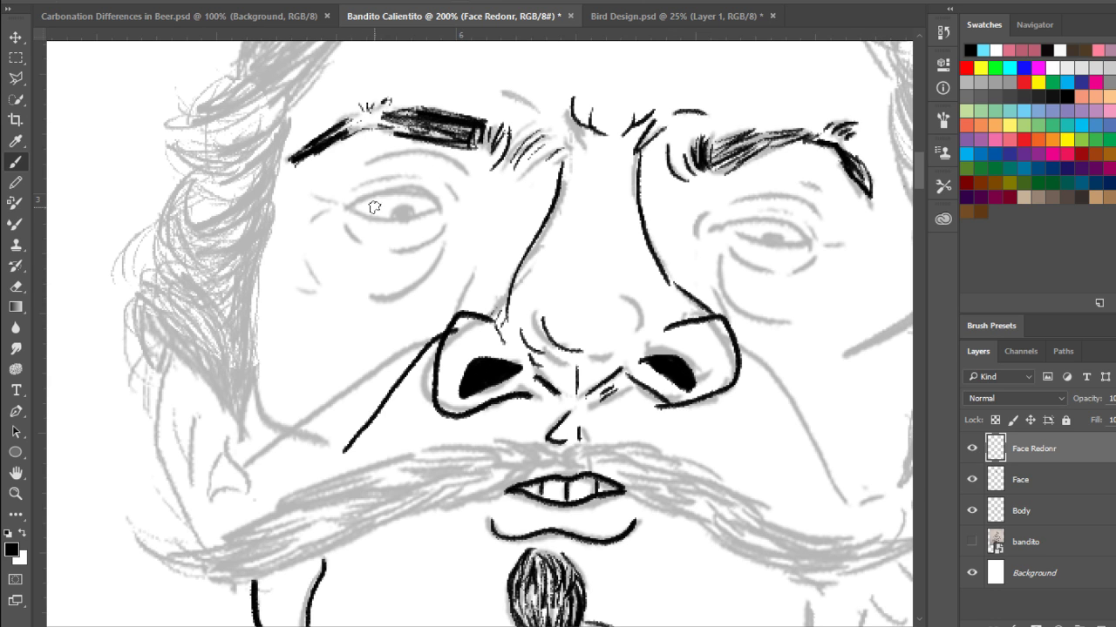
# - Ink the right cheek fold from the nostril toward the moustache and the right cheekbone contour beside the hair
pyautogui.moveTo(764, 256); pyautogui.dragTo(501, 185)
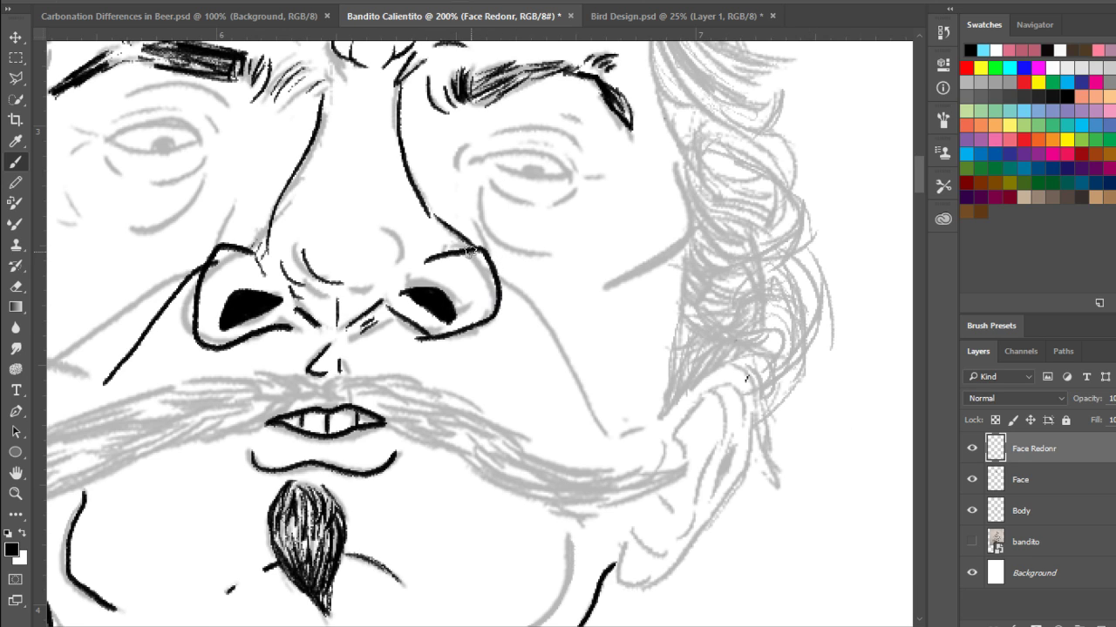
pyautogui.moveTo(479, 247)
pyautogui.mouseDown()
pyautogui.moveTo(585, 358)
pyautogui.moveTo(611, 399)
pyautogui.moveTo(541, 305)
pyautogui.moveTo(610, 436)
pyautogui.mouseUp()
pyautogui.hotkey('ctrl', 'z')
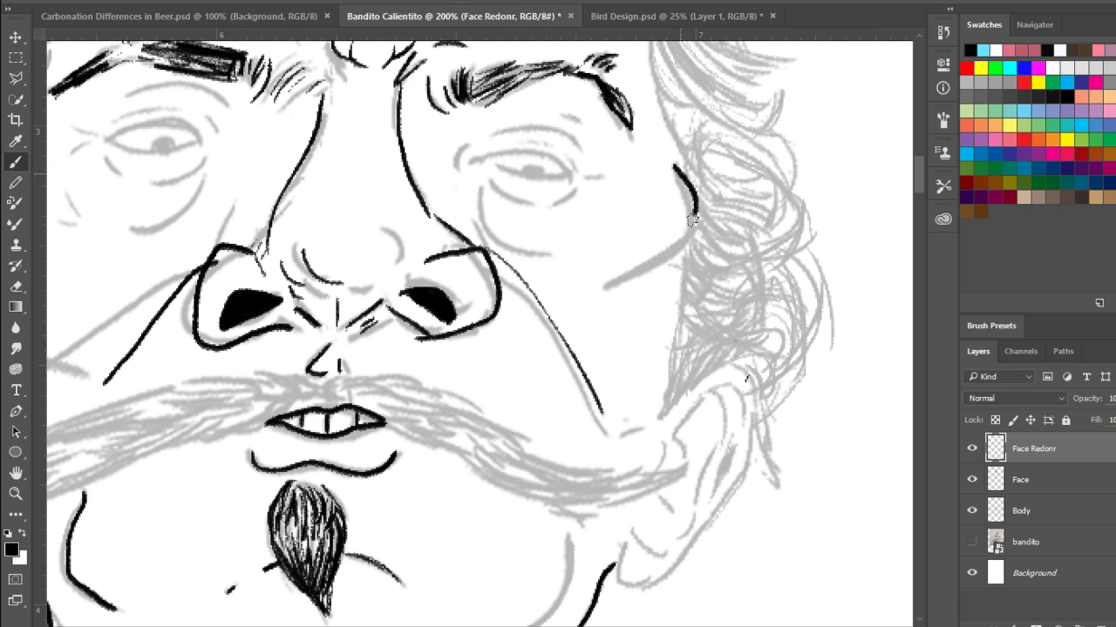
pyautogui.moveTo(673, 166)
pyautogui.mouseDown()
pyautogui.moveTo(685, 237)
pyautogui.moveTo(683, 215)
pyautogui.moveTo(652, 258)
pyautogui.moveTo(597, 288)
pyautogui.mouseUp()
pyautogui.hotkey('ctrl', 'z')
pyautogui.hotkey('ctrl', 'z')
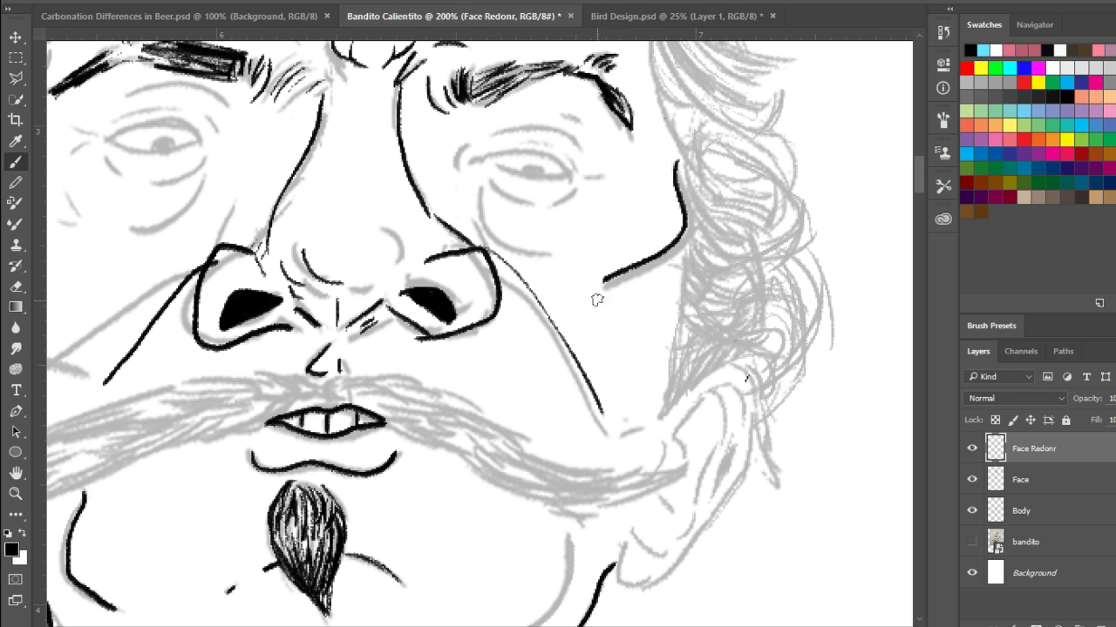
# - Ink the short creases beside the lower end of the right cheek fold
pyautogui.moveTo(601, 337); pyautogui.dragTo(622, 413)
pyautogui.hotkey('ctrl', 'alt', 'z')
pyautogui.moveTo(602, 357); pyautogui.dragTo(610, 411)
pyautogui.moveTo(616, 383); pyautogui.dragTo(630, 414)
# - Ink the left cheek contour curving from the sideburn toward the moustache, with short creases below it
pyautogui.moveTo(287, 402); pyautogui.dragTo(468, 256)
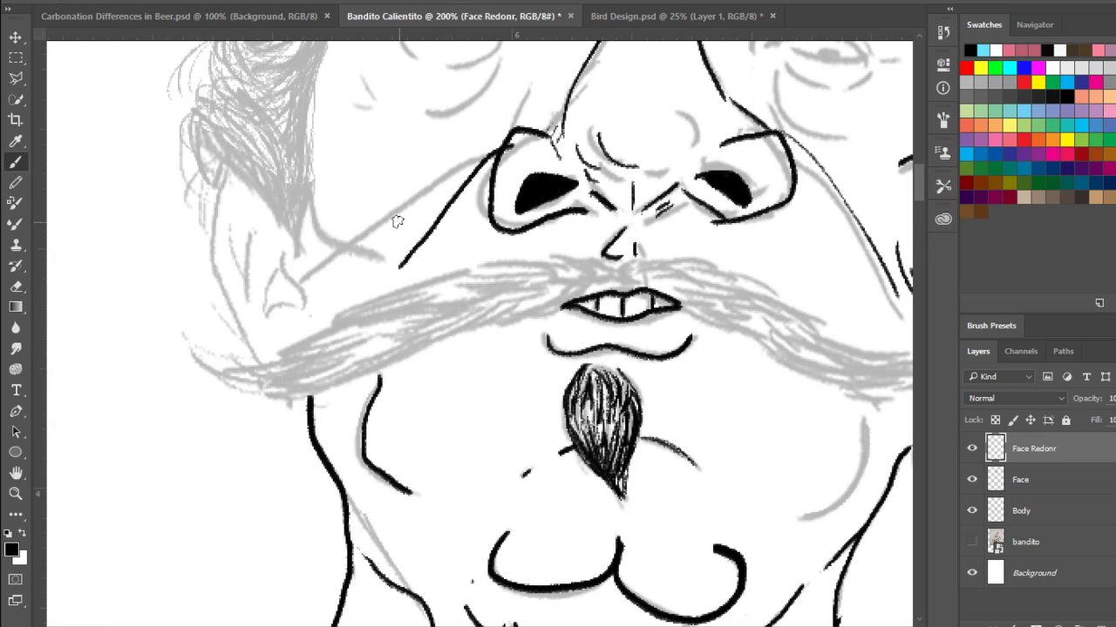
pyautogui.moveTo(312, 132)
pyautogui.mouseDown()
pyautogui.moveTo(310, 220)
pyautogui.moveTo(382, 242)
pyautogui.mouseUp()
pyautogui.hotkey('ctrl', 'z')
pyautogui.moveTo(308, 168)
pyautogui.mouseDown()
pyautogui.moveTo(330, 245)
pyautogui.moveTo(375, 295)
pyautogui.mouseUp()
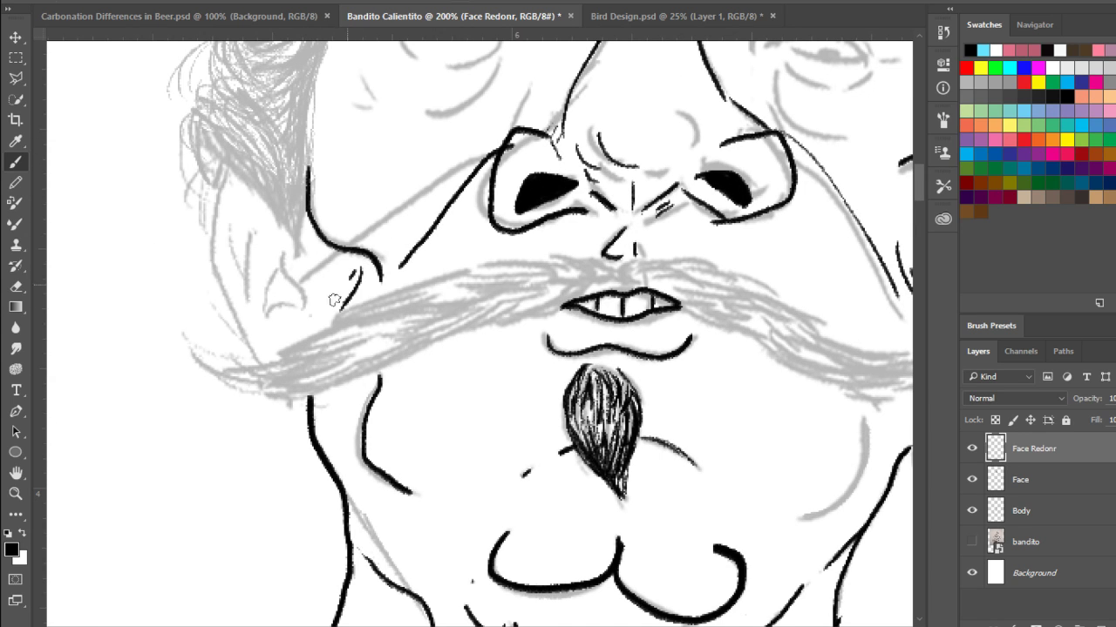
# - Remove the left cheek fold, reduce the brush size, and redraw the fold as a thinner line from the nose over the nostril
pyautogui.moveTo(528, 211); pyautogui.dragTo(340, 364)
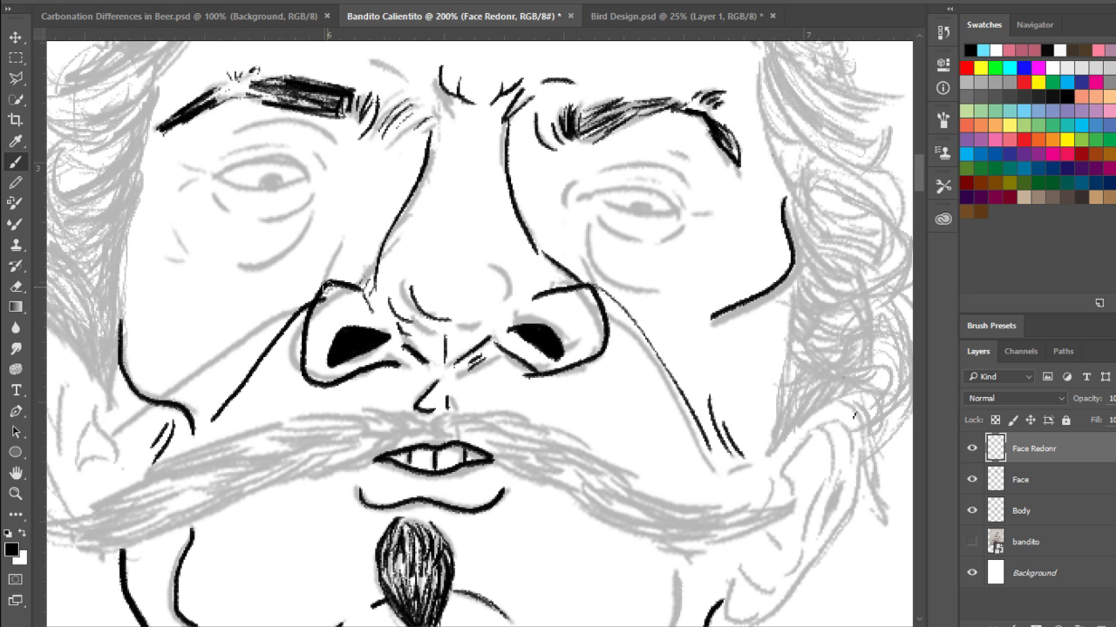
pyautogui.moveTo(216, 407)
pyautogui.mouseDown()
pyautogui.moveTo(255, 376)
pyautogui.moveTo(250, 397)
pyautogui.moveTo(235, 396)
pyautogui.moveTo(264, 350)
pyautogui.mouseUp()
pyautogui.press('[')
pyautogui.press('[')
pyautogui.press('[')
pyautogui.hotkey('ctrl', 'z')
pyautogui.hotkey('ctrl', 'z')
pyautogui.hotkey('ctrl', 'z')
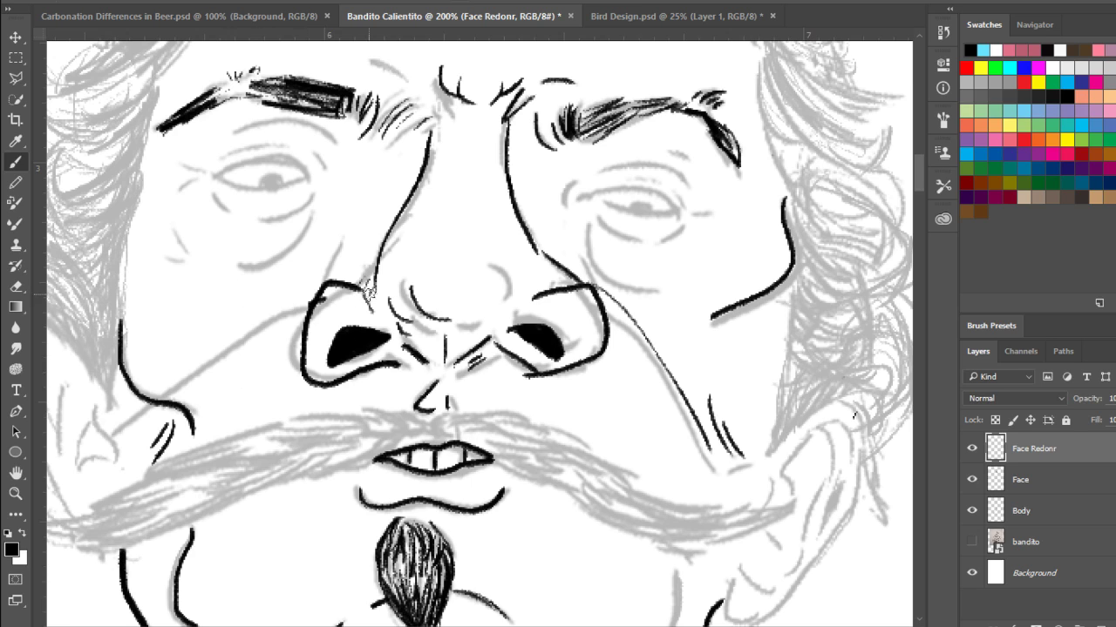
pyautogui.moveTo(367, 287)
pyautogui.mouseDown()
pyautogui.moveTo(234, 404)
pyautogui.moveTo(220, 436)
pyautogui.mouseUp()
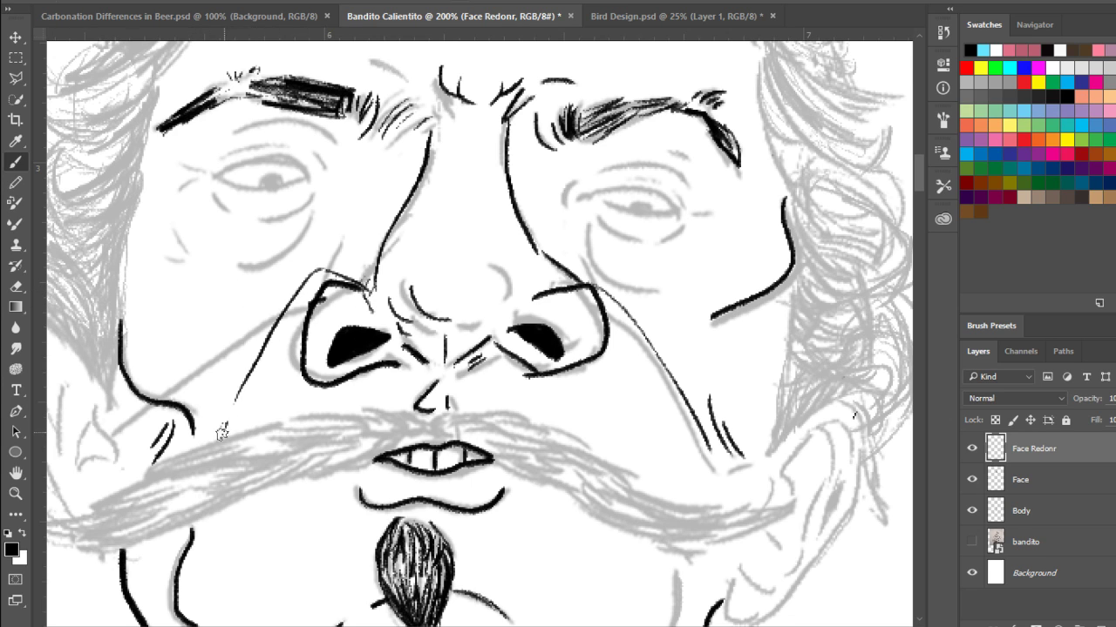
# - Ink the right eye's upper lid as a bold arc over the faded sketch
pyautogui.moveTo(666, 202)
pyautogui.mouseDown()
pyautogui.moveTo(545, 234)
pyautogui.moveTo(528, 231)
pyautogui.moveTo(527, 203)
pyautogui.moveTo(565, 230)
pyautogui.mouseUp()
pyautogui.hotkey('ctrl', 'alt', 'z')
pyautogui.moveTo(476, 231)
pyautogui.mouseDown()
pyautogui.moveTo(542, 220)
pyautogui.moveTo(569, 238)
pyautogui.moveTo(546, 223)
pyautogui.moveTo(561, 252)
pyautogui.moveTo(520, 218)
pyautogui.moveTo(569, 226)
pyautogui.moveTo(581, 252)
pyautogui.mouseUp()
pyautogui.hotkey('ctrl', 'alt', 'z')
pyautogui.hotkey('ctrl', 'alt', 'z')
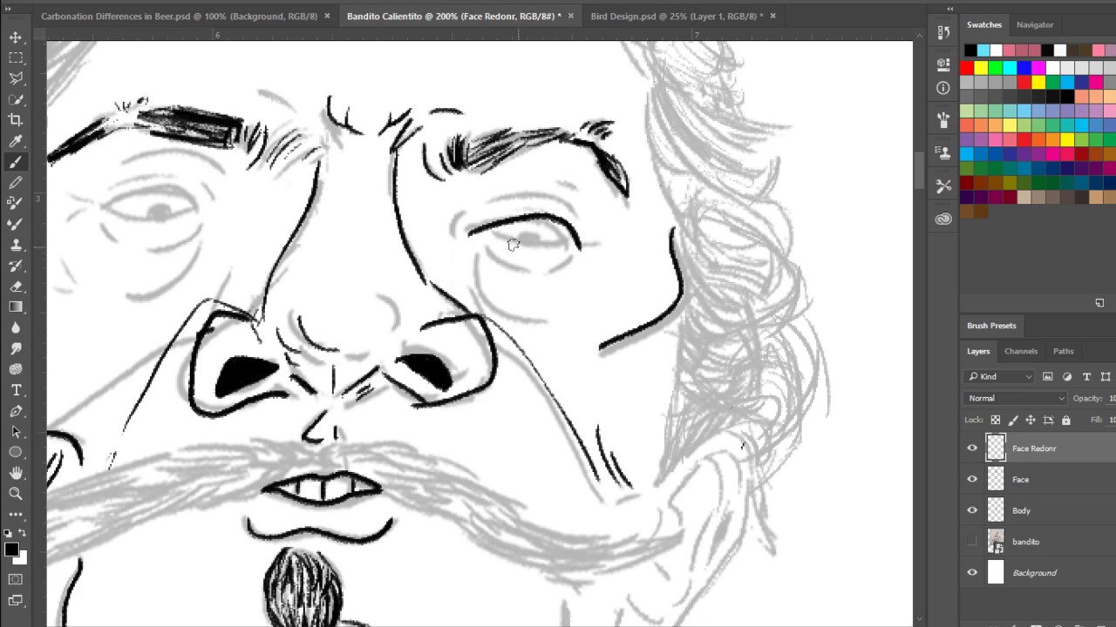
# - Ink the right eye's dark pupil and lower lid, its inner corner, and a fold above the upper lid
pyautogui.moveTo(508, 241)
pyautogui.mouseDown()
pyautogui.moveTo(582, 212)
pyautogui.moveTo(544, 243)
pyautogui.mouseUp()
pyautogui.moveTo(451, 228)
pyautogui.mouseDown()
pyautogui.moveTo(461, 253)
pyautogui.moveTo(553, 190)
pyautogui.moveTo(583, 215)
pyautogui.mouseUp()
pyautogui.hotkey('ctrl', 'alt', 'z')
pyautogui.moveTo(493, 204)
pyautogui.mouseDown()
pyautogui.moveTo(579, 196)
pyautogui.moveTo(602, 218)
pyautogui.mouseUp()
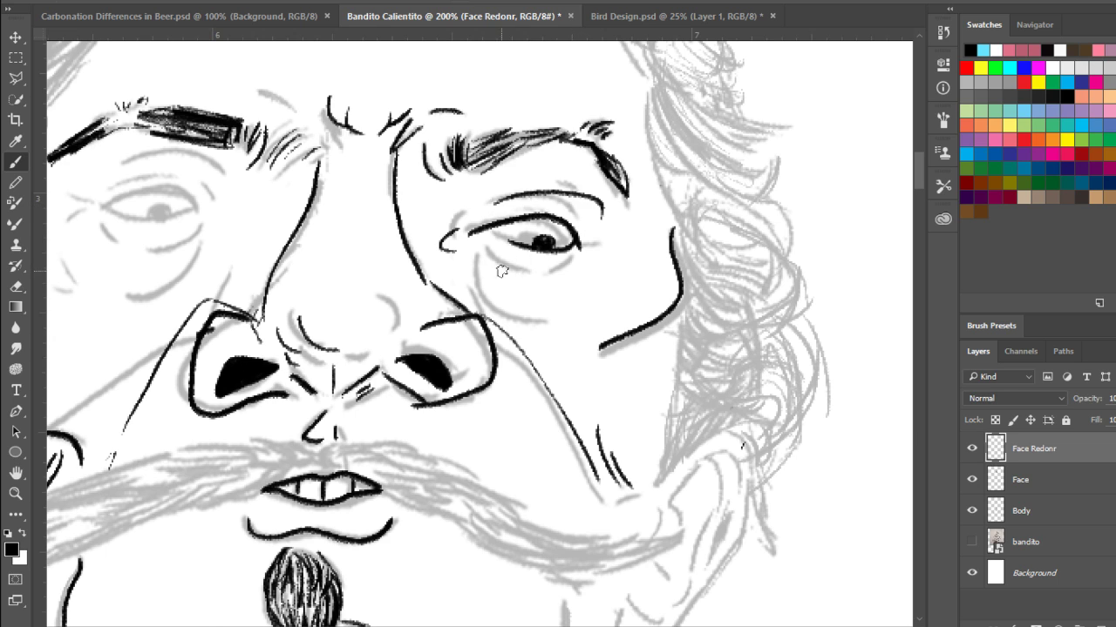
# - Redraw the fold above the right eye so it curves down to the outer corner of the lid
pyautogui.hotkey('ctrl', 'alt', 'z')
pyautogui.moveTo(494, 202)
pyautogui.mouseDown()
pyautogui.moveTo(538, 191)
pyautogui.moveTo(578, 228)
pyautogui.moveTo(565, 259)
pyautogui.moveTo(590, 225)
pyautogui.moveTo(569, 264)
pyautogui.moveTo(591, 209)
pyautogui.mouseUp()
pyautogui.hotkey('ctrl', 'alt', 'z')
pyautogui.moveTo(581, 252)
pyautogui.mouseDown()
pyautogui.moveTo(578, 212)
pyautogui.moveTo(572, 258)
pyautogui.mouseUp()
pyautogui.hotkey('ctrl', 'alt', 'z')
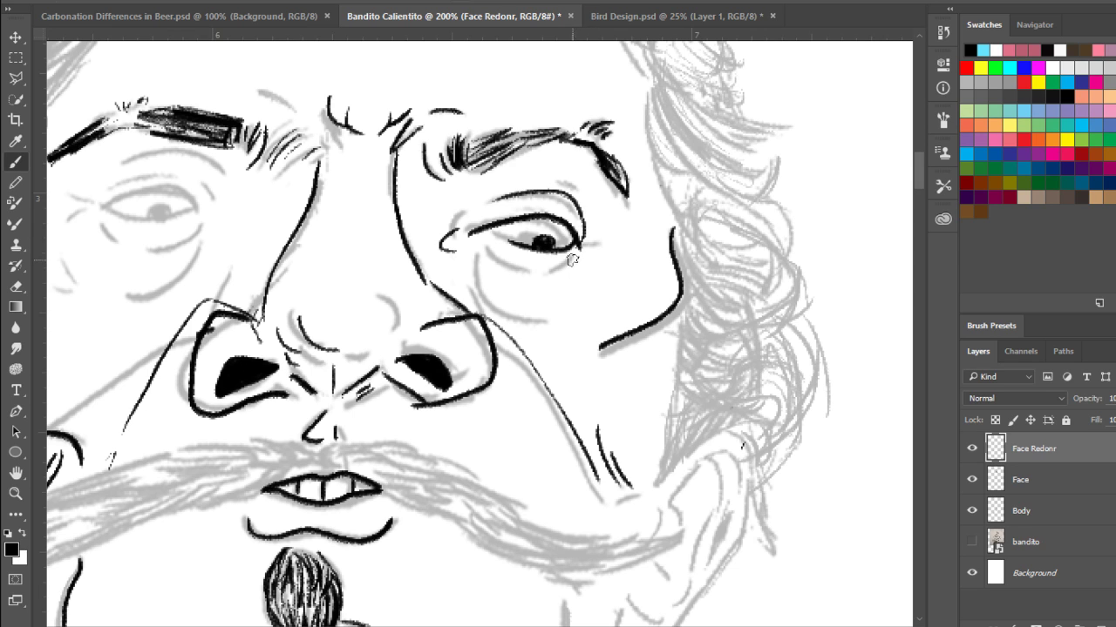
pyautogui.hotkey('ctrl', 'z')
pyautogui.moveTo(582, 218); pyautogui.dragTo(577, 258)
pyautogui.hotkey('ctrl', 'z')
# - Ink the creases directly beneath the right eye's lower lid and the short crow's-foot lines at its outer corner
pyautogui.moveTo(486, 217)
pyautogui.mouseDown()
pyautogui.moveTo(480, 225)
pyautogui.moveTo(490, 216)
pyautogui.moveTo(533, 276)
pyautogui.mouseUp()
pyautogui.hotkey('ctrl', 'z')
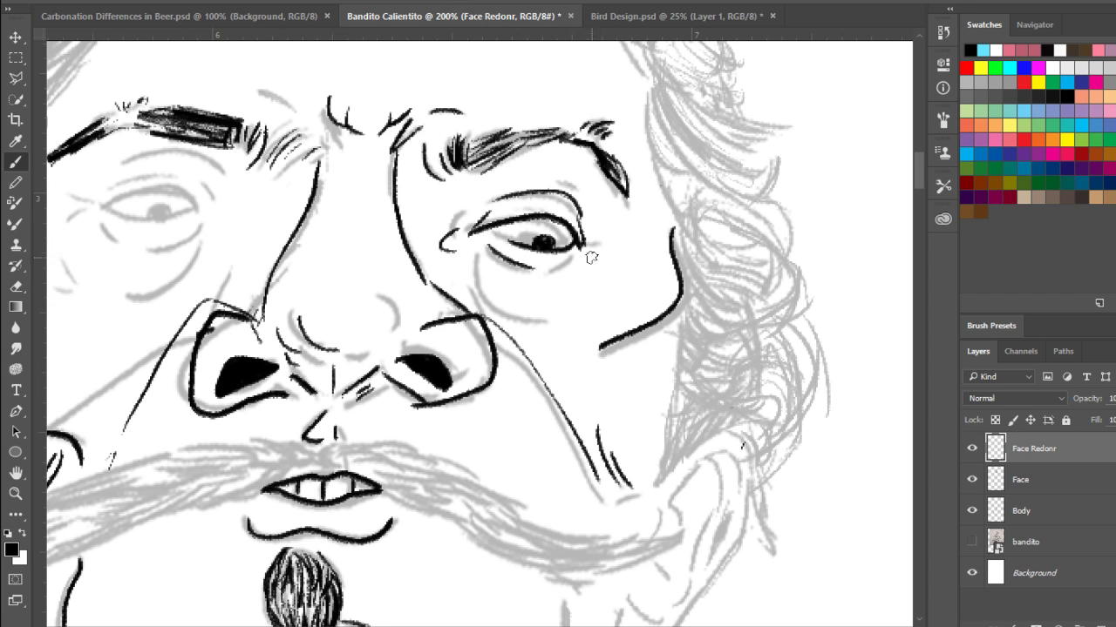
pyautogui.hotkey('ctrl', 'z')
pyautogui.moveTo(484, 245)
pyautogui.mouseDown()
pyautogui.moveTo(533, 276)
pyautogui.moveTo(582, 228)
pyautogui.mouseUp()
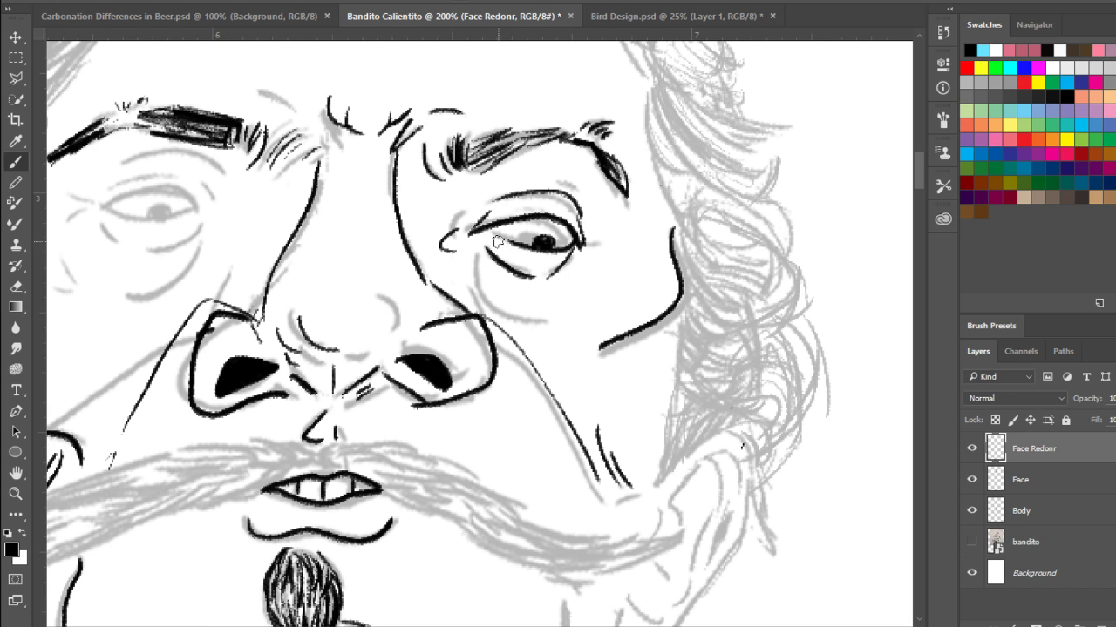
pyautogui.moveTo(490, 240)
pyautogui.mouseDown()
pyautogui.moveTo(577, 262)
pyautogui.moveTo(600, 233)
pyautogui.mouseUp()
pyautogui.moveTo(579, 250); pyautogui.dragTo(598, 258)
# - Ink the bag under the right eye as a deep curve with short inner creases
pyautogui.moveTo(477, 254); pyautogui.dragTo(556, 321)
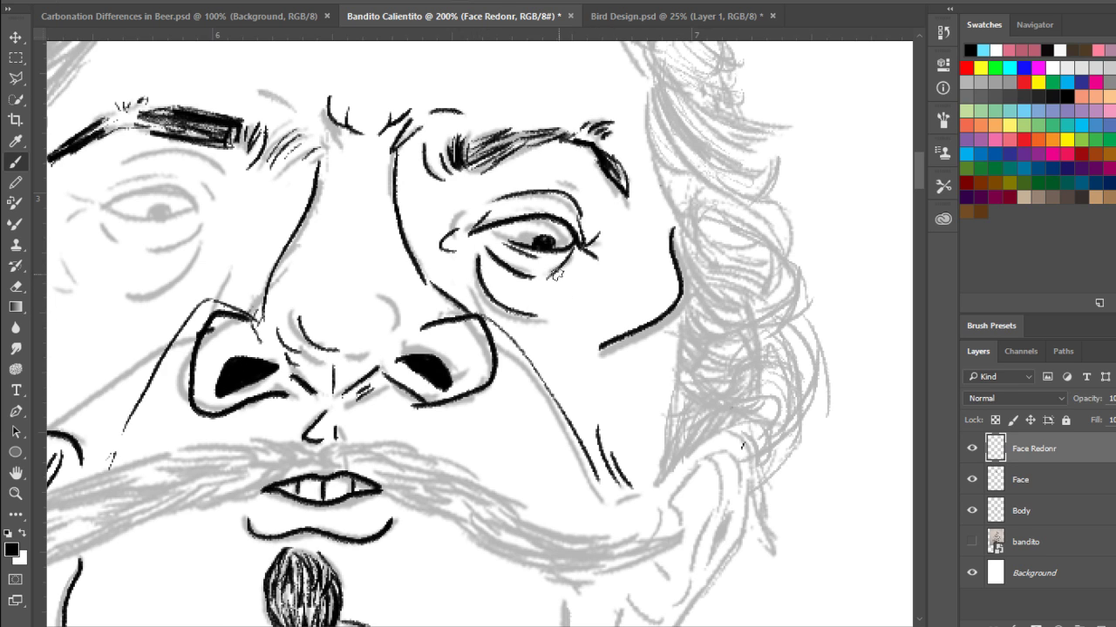
pyautogui.hotkey('ctrl', 'z')
pyautogui.moveTo(478, 254); pyautogui.dragTo(556, 321)
pyautogui.moveTo(482, 254)
pyautogui.mouseDown()
pyautogui.moveTo(546, 303)
pyautogui.moveTo(504, 292)
pyautogui.moveTo(552, 307)
pyautogui.mouseUp()
pyautogui.hotkey('ctrl', 'z')
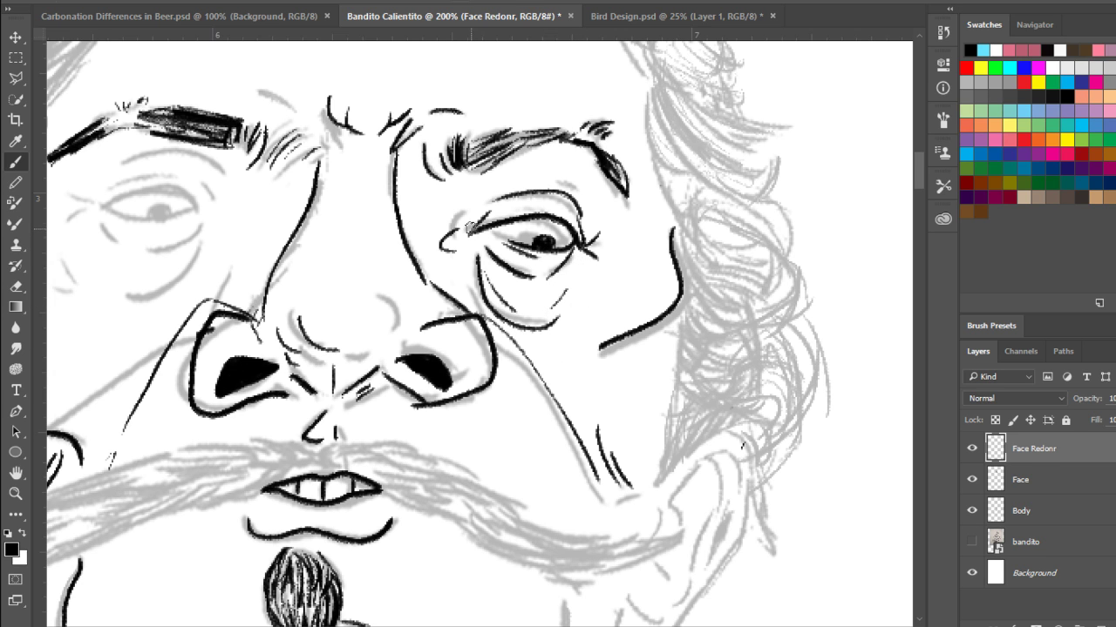
# - Try to ink the left eye's almond-shaped outline and pupil over the sketch
pyautogui.moveTo(253, 253); pyautogui.dragTo(535, 262)
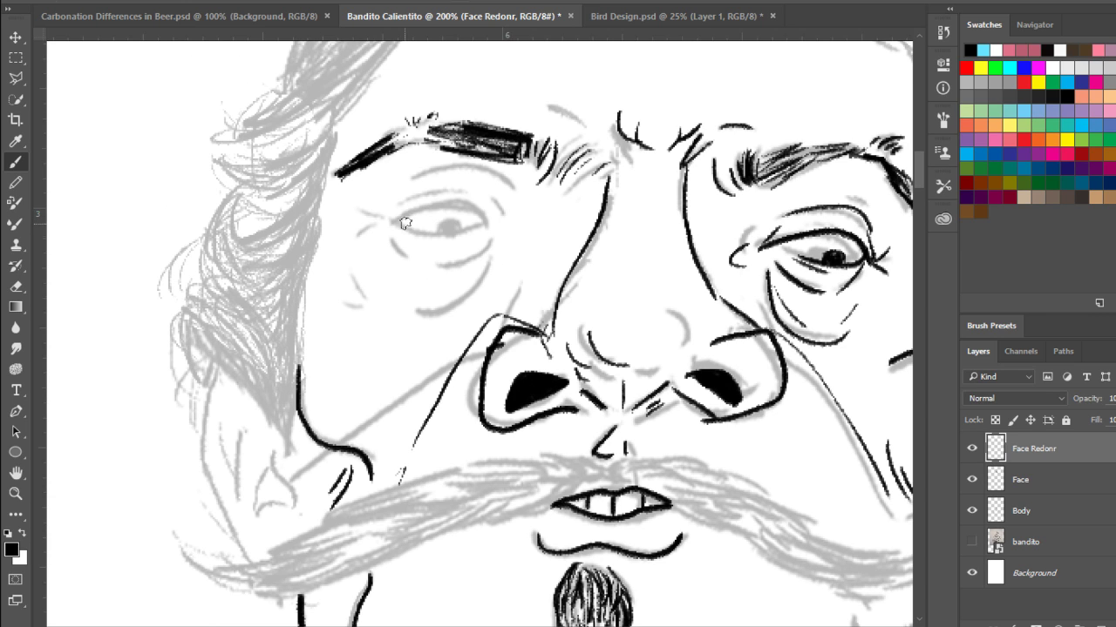
pyautogui.moveTo(400, 223); pyautogui.dragTo(511, 229)
pyautogui.hotkey('ctrl', 'z')
pyautogui.moveTo(399, 223)
pyautogui.mouseDown()
pyautogui.moveTo(448, 211)
pyautogui.moveTo(516, 230)
pyautogui.moveTo(459, 204)
pyautogui.moveTo(403, 225)
pyautogui.mouseUp()
pyautogui.hotkey('ctrl', 'z')
pyautogui.hotkey('ctrl', 'z')
pyautogui.moveTo(515, 237)
pyautogui.mouseDown()
pyautogui.moveTo(472, 207)
pyautogui.moveTo(397, 227)
pyautogui.mouseUp()
pyautogui.hotkey('ctrl', 'z')
pyautogui.moveTo(505, 225)
pyautogui.mouseDown()
pyautogui.moveTo(450, 205)
pyautogui.moveTo(388, 236)
pyautogui.moveTo(491, 230)
pyautogui.mouseUp()
pyautogui.hotkey('ctrl', 'z')
pyautogui.moveTo(401, 227)
pyautogui.mouseDown()
pyautogui.moveTo(502, 225)
pyautogui.moveTo(459, 234)
pyautogui.moveTo(506, 234)
pyautogui.moveTo(509, 247)
pyautogui.moveTo(493, 218)
pyautogui.mouseUp()
pyautogui.hotkey('ctrl', 'z')
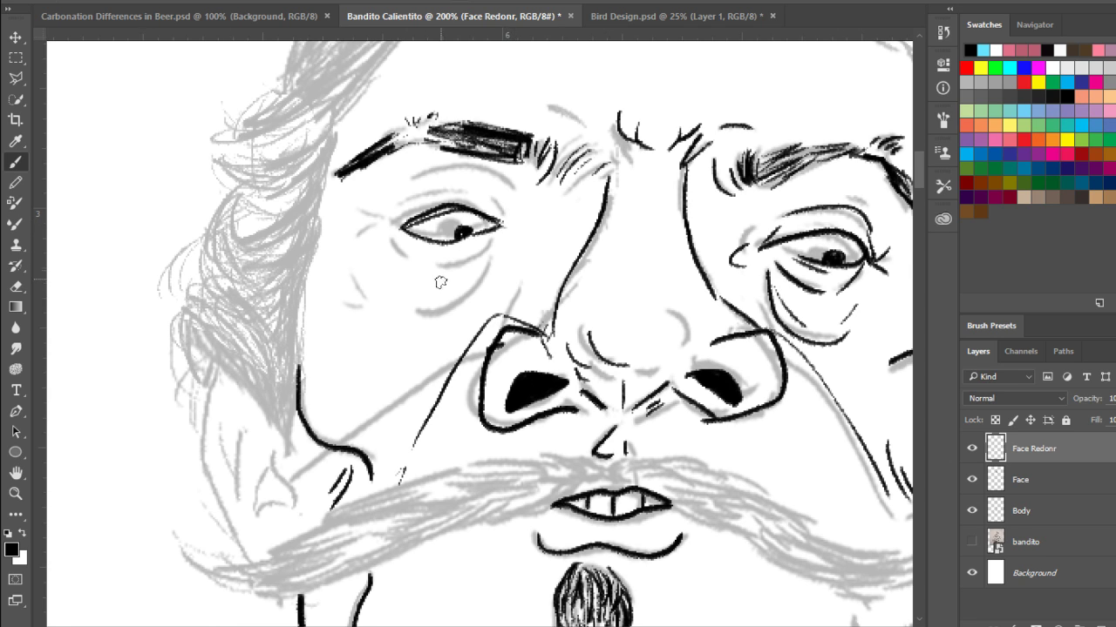
# - Remove the inked pupil, upper lid and lower lid of the left eye
pyautogui.moveTo(444, 247); pyautogui.dragTo(499, 207)
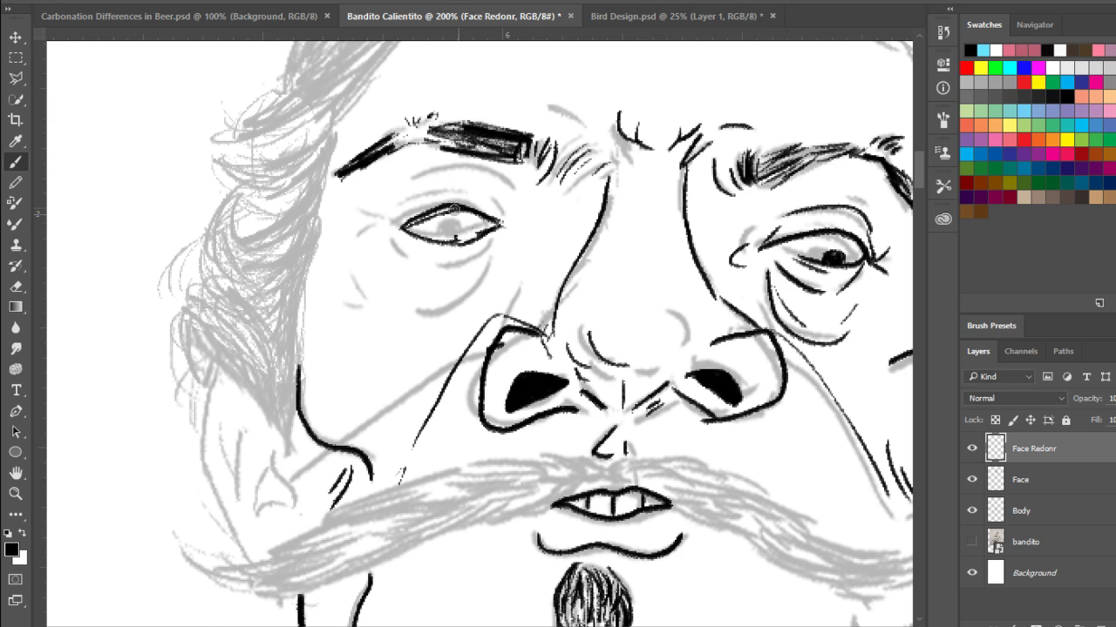
pyautogui.moveTo(454, 209)
pyautogui.mouseDown()
pyautogui.moveTo(402, 223)
pyautogui.moveTo(500, 221)
pyautogui.mouseUp()
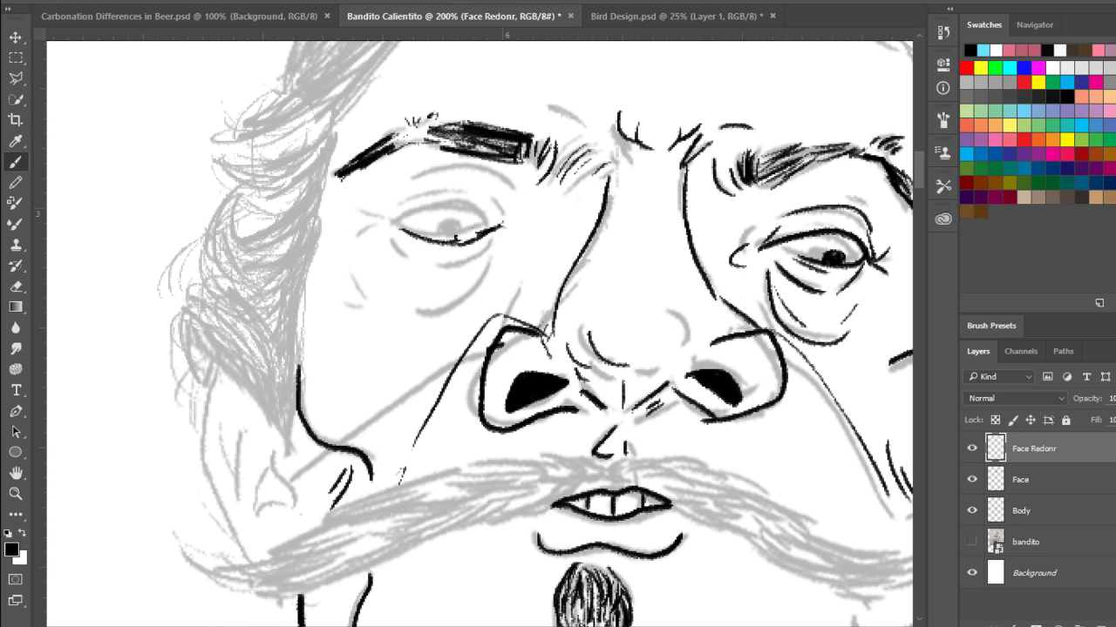
pyautogui.moveTo(515, 251)
pyautogui.mouseDown()
pyautogui.moveTo(431, 244)
pyautogui.moveTo(367, 217)
pyautogui.mouseUp()
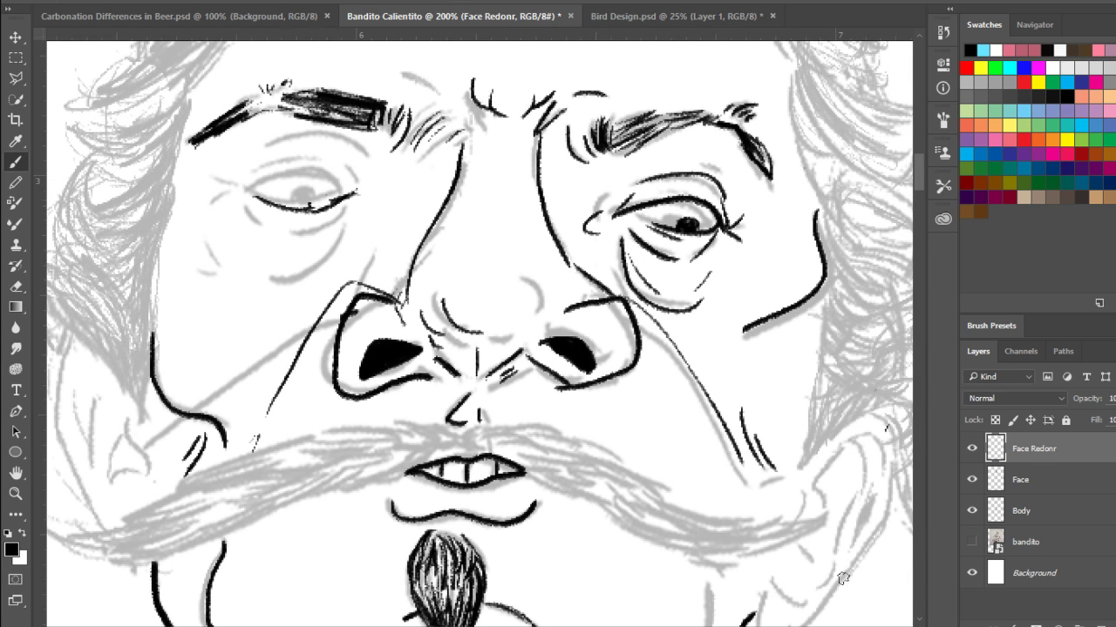
pyautogui.moveTo(354, 193); pyautogui.dragTo(331, 200)
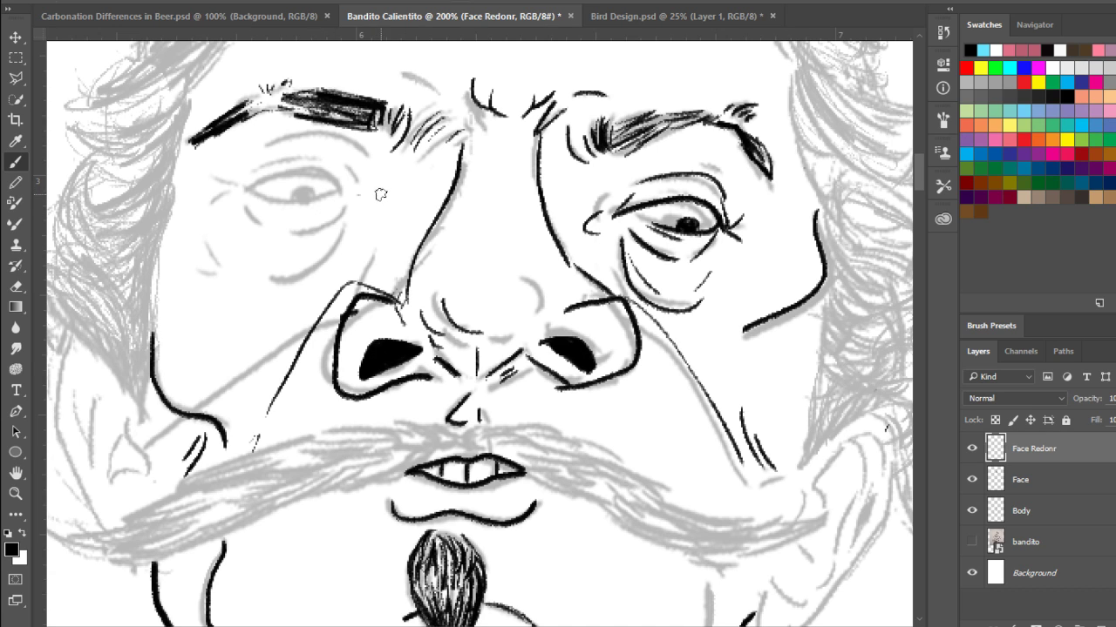
# - Ink the left eye's upper lid as a single arc, redoing the stroke until the curve fits
pyautogui.moveTo(365, 193); pyautogui.dragTo(246, 194)
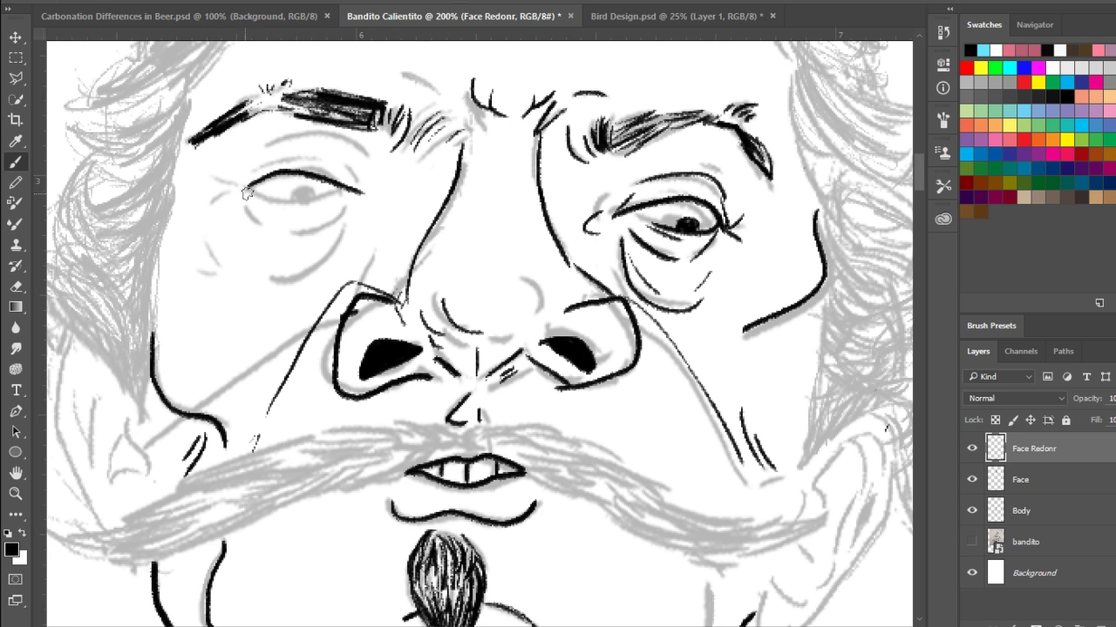
pyautogui.hotkey('ctrl', 'z')
pyautogui.moveTo(365, 192)
pyautogui.mouseDown()
pyautogui.moveTo(341, 175)
pyautogui.moveTo(243, 197)
pyautogui.mouseUp()
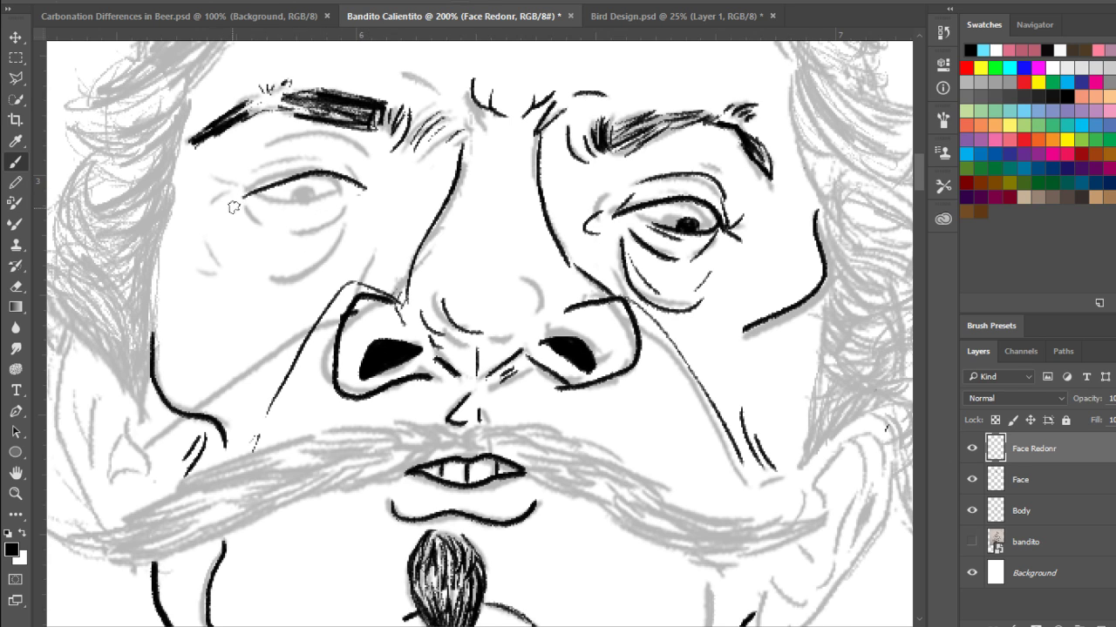
pyautogui.hotkey('ctrl', 'alt', 'z')
pyautogui.moveTo(374, 195)
pyautogui.mouseDown()
pyautogui.moveTo(318, 174)
pyautogui.moveTo(259, 201)
pyautogui.mouseUp()
pyautogui.hotkey('ctrl', 'alt', 'z')
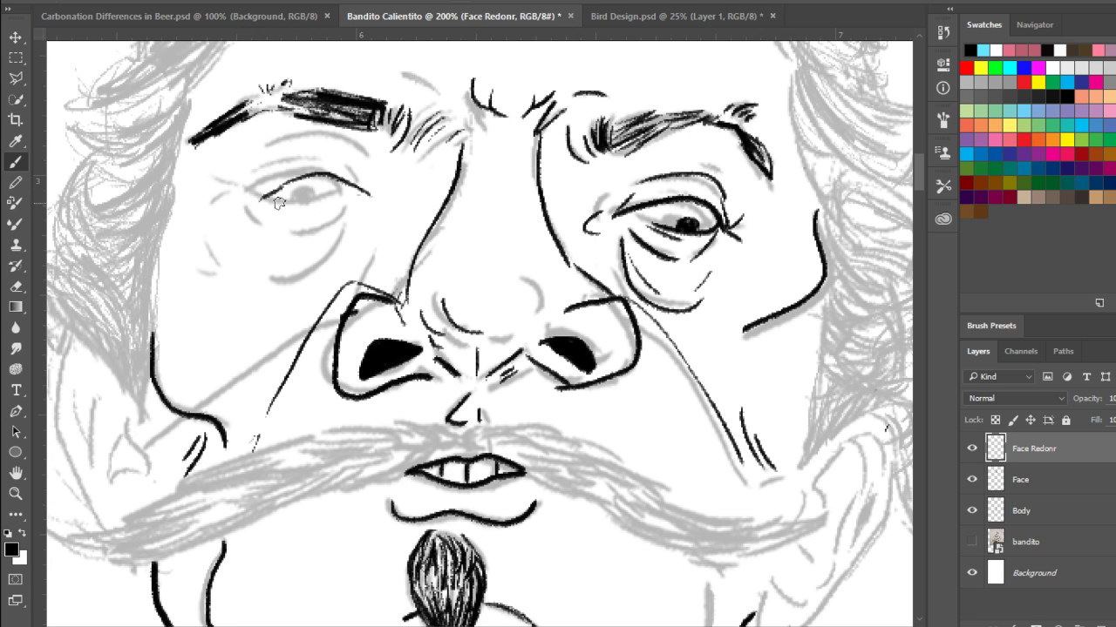
pyautogui.hotkey('ctrl', 'alt', 'z')
# - Ink the left eye's pupil near the inner corner and close the eye with a curved lower lid
pyautogui.moveTo(281, 188); pyautogui.dragTo(251, 199)
pyautogui.moveTo(301, 207)
pyautogui.mouseDown()
pyautogui.moveTo(370, 193)
pyautogui.moveTo(324, 209)
pyautogui.moveTo(342, 207)
pyautogui.mouseUp()
pyautogui.hotkey('ctrl', 'alt', 'z')
pyautogui.hotkey('ctrl', 'alt', 'z')
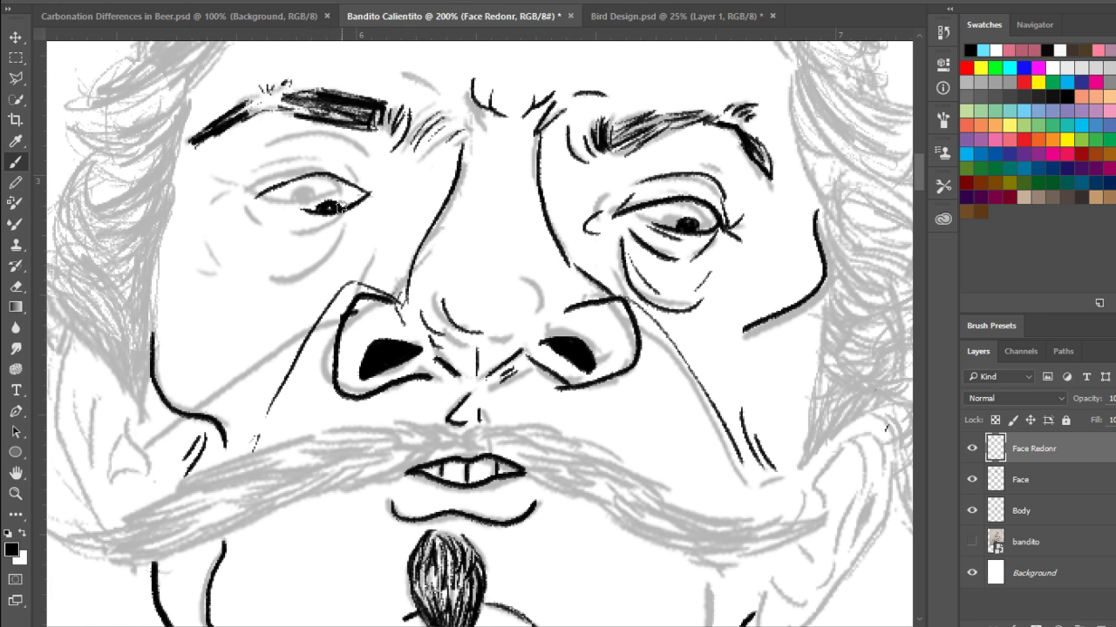
pyautogui.moveTo(256, 198)
pyautogui.mouseDown()
pyautogui.moveTo(316, 178)
pyautogui.moveTo(370, 193)
pyautogui.moveTo(265, 193)
pyautogui.moveTo(331, 212)
pyautogui.mouseUp()
pyautogui.hotkey('ctrl', 'z')
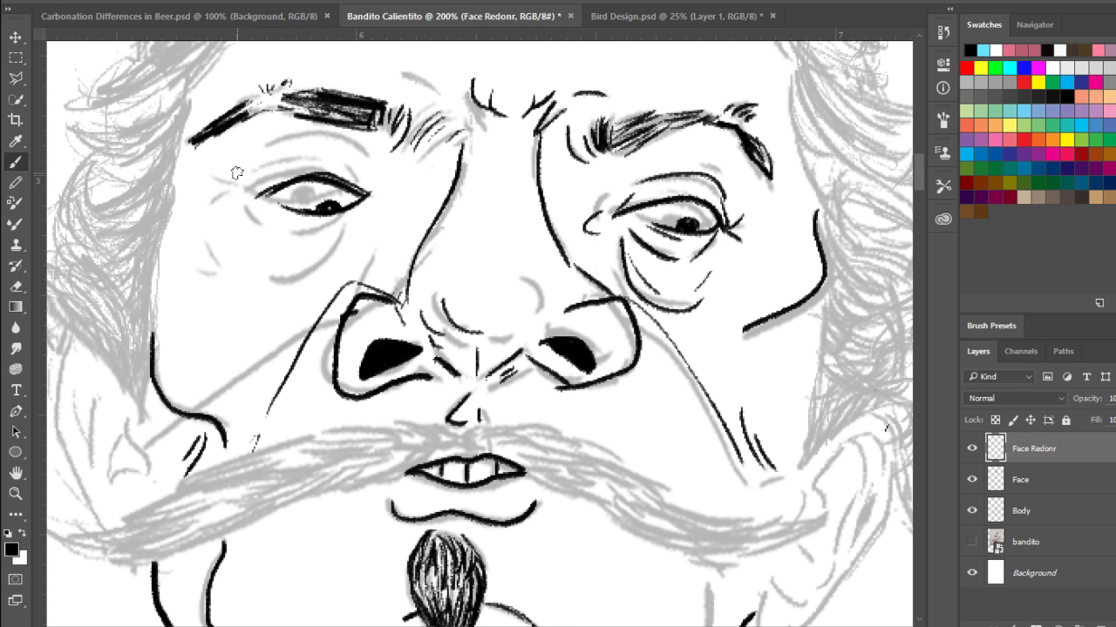
# - Ink short creases along the left eye's upper lid and curved bag lines beneath the eye
pyautogui.moveTo(253, 197); pyautogui.dragTo(275, 184)
pyautogui.moveTo(313, 151)
pyautogui.mouseDown()
pyautogui.moveTo(358, 168)
pyautogui.moveTo(370, 190)
pyautogui.mouseUp()
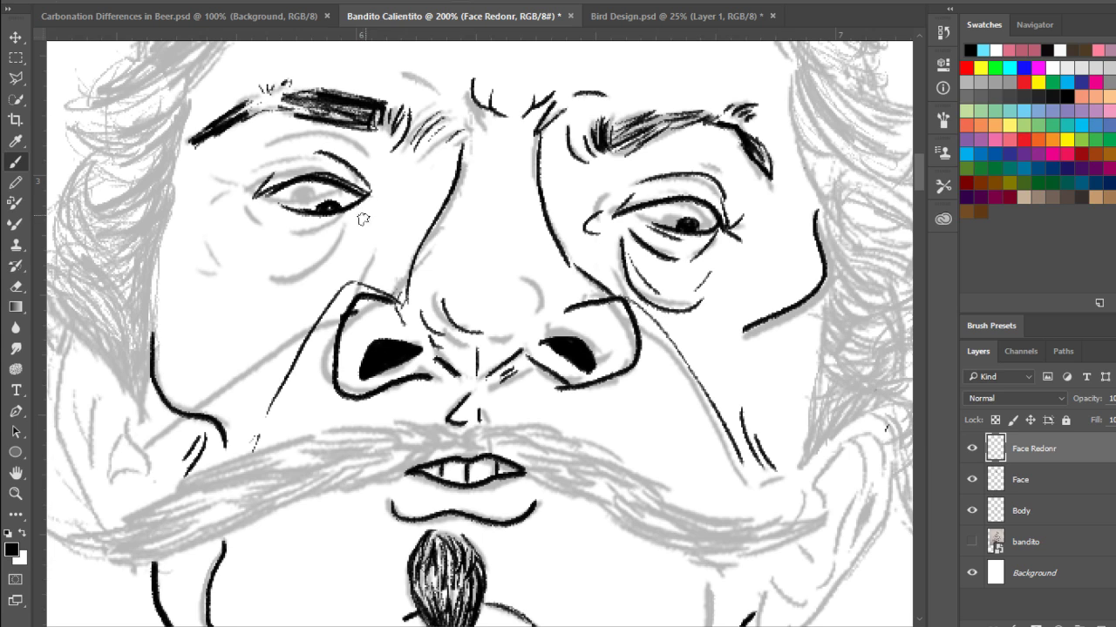
pyautogui.moveTo(365, 209); pyautogui.dragTo(328, 240)
pyautogui.moveTo(251, 218)
pyautogui.mouseDown()
pyautogui.moveTo(323, 233)
pyautogui.moveTo(270, 232)
pyautogui.moveTo(339, 231)
pyautogui.moveTo(355, 246)
pyautogui.moveTo(362, 221)
pyautogui.moveTo(292, 294)
pyautogui.mouseUp()
pyautogui.hotkey('ctrl', 'z')
pyautogui.hotkey('ctrl', 'alt', 'z')
pyautogui.moveTo(370, 215)
pyautogui.mouseDown()
pyautogui.moveTo(313, 302)
pyautogui.moveTo(251, 265)
pyautogui.moveTo(318, 290)
pyautogui.mouseUp()
pyautogui.hotkey('ctrl', 'alt', 'z')
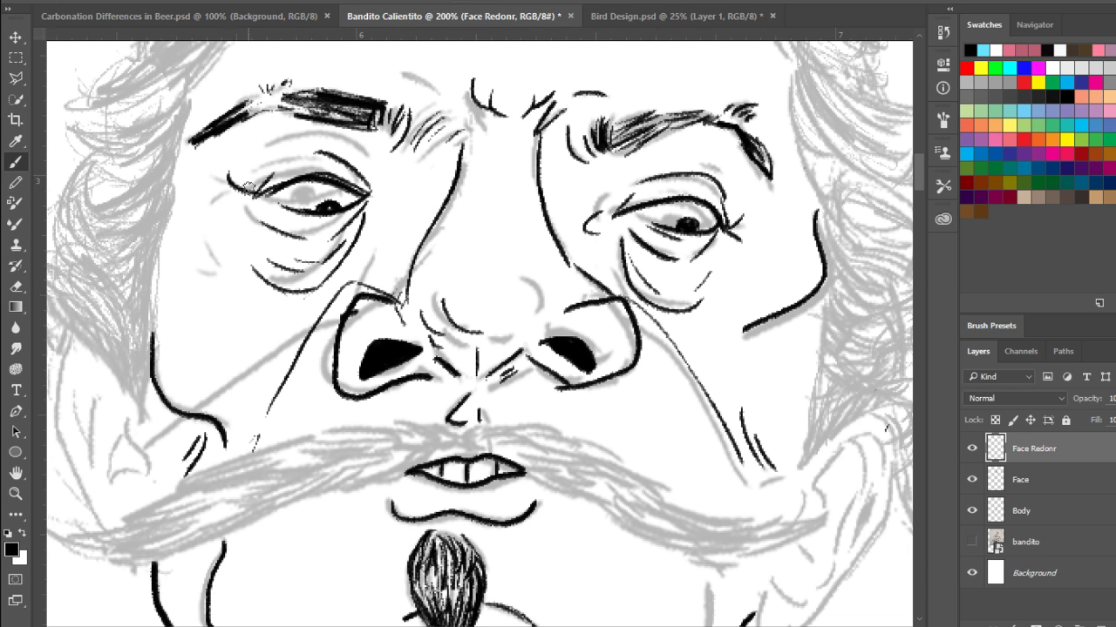
# - Rework the short crow's-foot creases at the left eye's outer corner
pyautogui.hotkey('ctrl', 'alt', 'z')
pyautogui.hotkey('ctrl', 'alt', 'z')
pyautogui.hotkey('ctrl', 'alt', 'z')
pyautogui.moveTo(218, 185); pyautogui.dragTo(240, 181)
pyautogui.hotkey('ctrl', 'alt', 'z')
# - Ink the long fold above the left eye's lid and a small hooked mark beside its inner corner
pyautogui.moveTo(358, 168); pyautogui.dragTo(365, 179)
pyautogui.moveTo(352, 162); pyautogui.dragTo(279, 155)
pyautogui.hotkey('ctrl', 'z')
pyautogui.moveTo(357, 155); pyautogui.dragTo(262, 150)
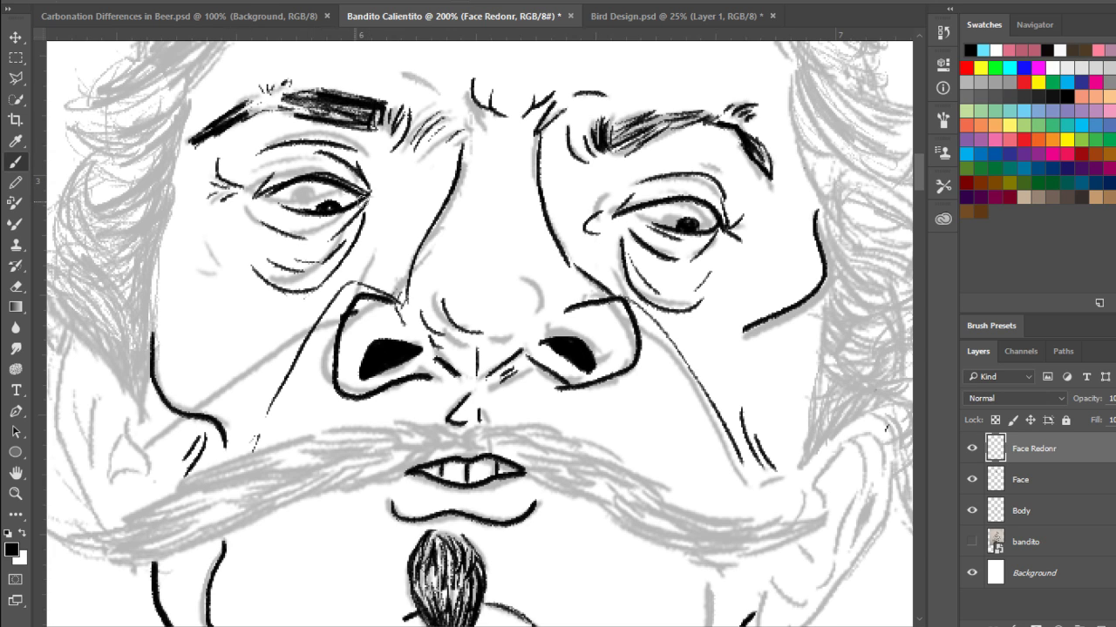
pyautogui.moveTo(381, 207); pyautogui.dragTo(404, 207)
# - Try to redraw the line running from the right side of the nose bridge toward the right nostril
pyautogui.hotkey('ctrl', '-')
pyautogui.hotkey('ctrl', '-')
pyautogui.hotkey('ctrl', '-')
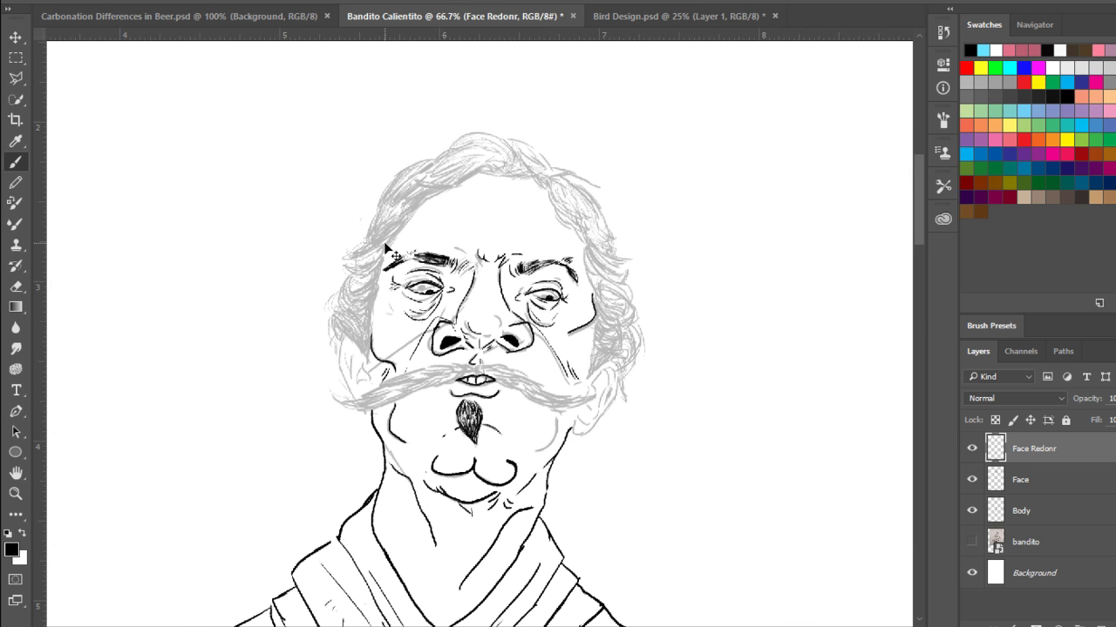
pyautogui.hotkey('ctrl', '+')
pyautogui.hotkey('ctrl', '+')
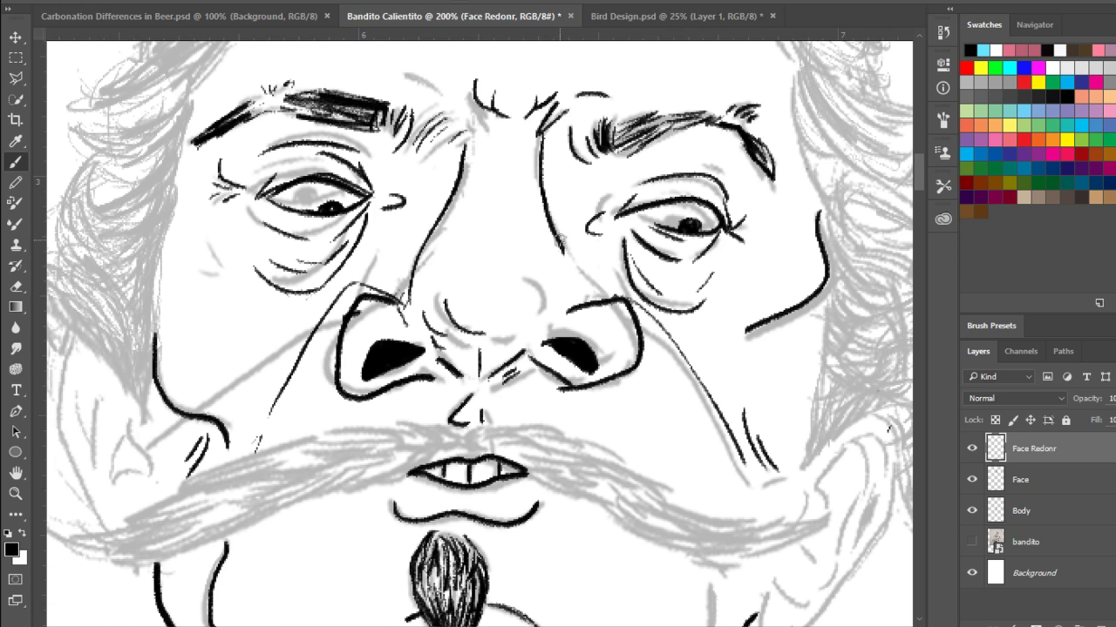
pyautogui.hotkey('ctrl', 'z')
pyautogui.moveTo(562, 248)
pyautogui.mouseDown()
pyautogui.moveTo(598, 324)
pyautogui.moveTo(615, 301)
pyautogui.mouseUp()
pyautogui.hotkey('ctrl', 'z')
pyautogui.hotkey('ctrl', 'z')
# - Ink the right side of the nose tip, curving from the bridge down to the inner edge of the right nostril
pyautogui.moveTo(563, 248); pyautogui.dragTo(557, 308)
pyautogui.hotkey('ctrl', 'z')
pyautogui.moveTo(539, 347); pyautogui.dragTo(556, 266)
pyautogui.hotkey('ctrl', 'z')
pyautogui.moveTo(529, 339)
pyautogui.mouseDown()
pyautogui.moveTo(554, 213)
pyautogui.moveTo(555, 299)
pyautogui.moveTo(562, 229)
pyautogui.moveTo(547, 209)
pyautogui.moveTo(562, 264)
pyautogui.mouseUp()
pyautogui.hotkey('ctrl', 'z')
# - Ink the left side of the nose tip, curving from the bridge down toward the left nostril
pyautogui.moveTo(420, 246); pyautogui.dragTo(411, 311)
pyautogui.hotkey('ctrl', 'z')
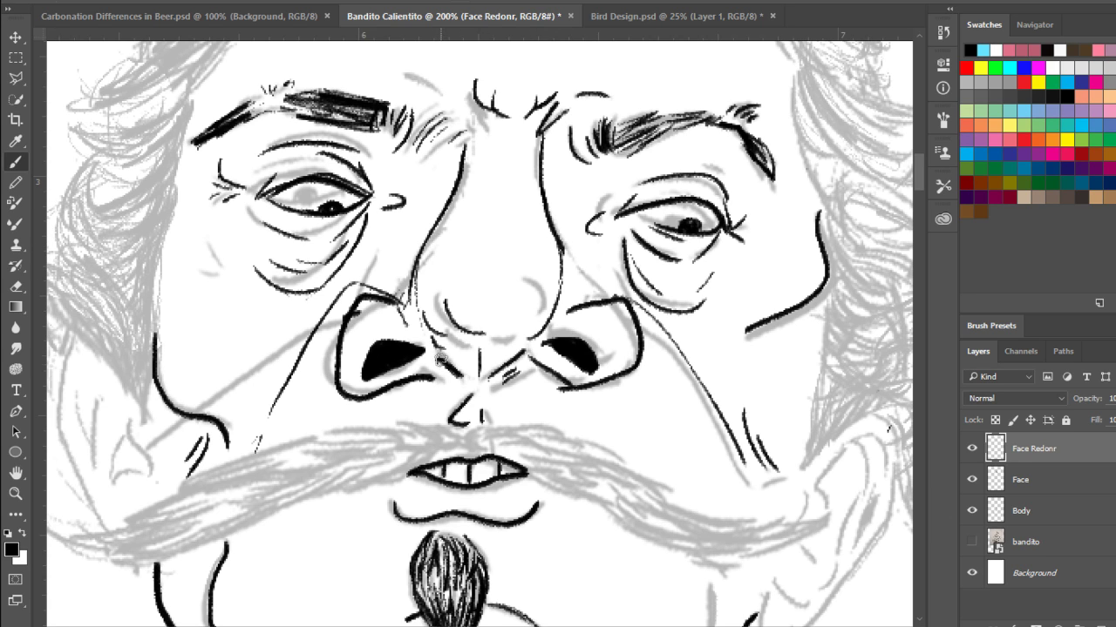
pyautogui.moveTo(424, 254)
pyautogui.mouseDown()
pyautogui.moveTo(413, 282)
pyautogui.moveTo(446, 354)
pyautogui.mouseUp()
pyautogui.hotkey('ctrl', 'z')
pyautogui.moveTo(424, 254); pyautogui.dragTo(411, 336)
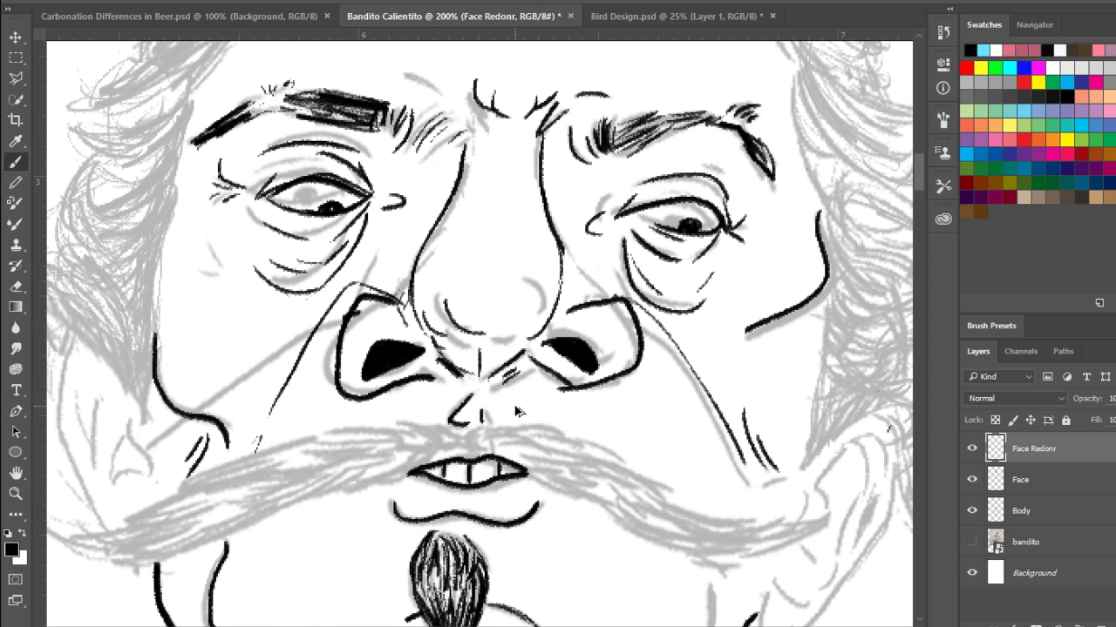
# - Redraw the right nose bridge contour from the brow crease down to the top of the right nostril
pyautogui.hotkey('ctrl', '-')
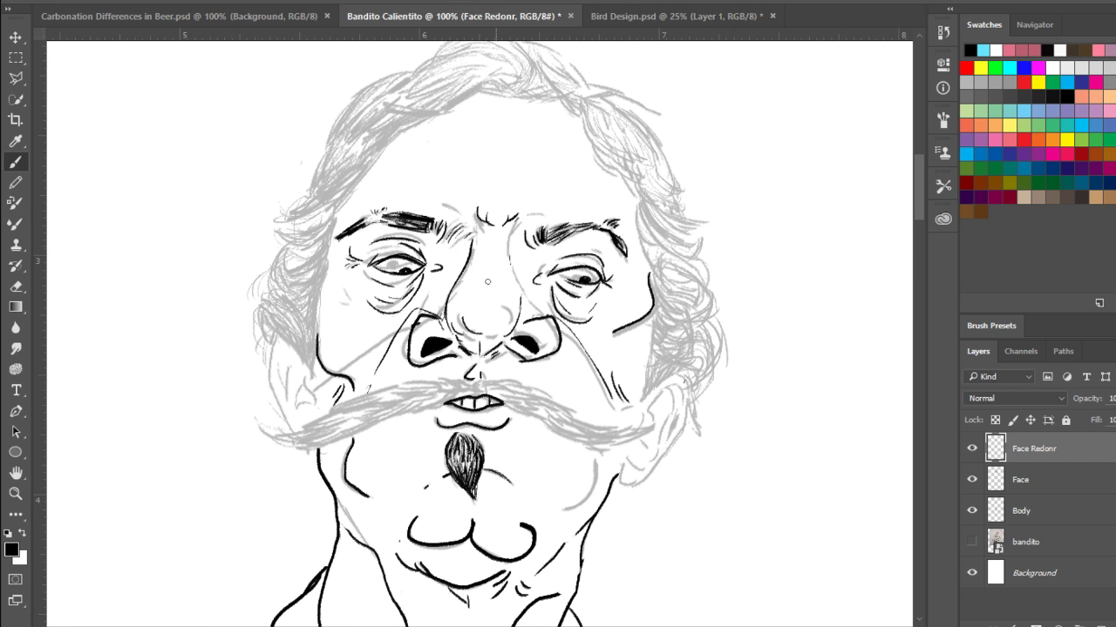
pyautogui.scroll(2, 490, 290)
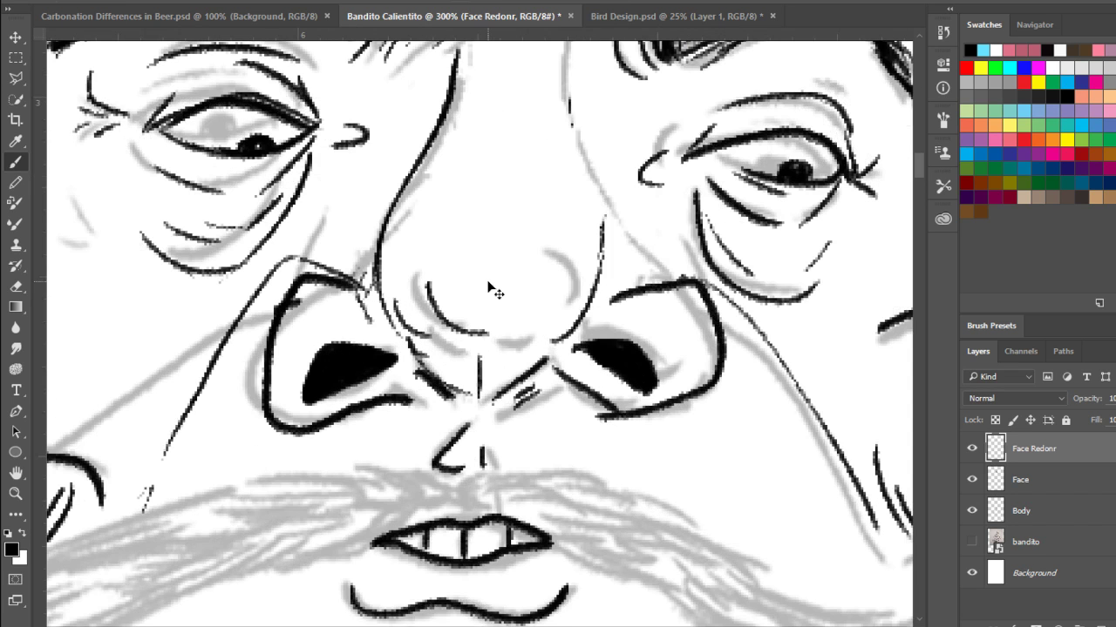
pyautogui.moveTo(524, 210); pyautogui.dragTo(479, 435)
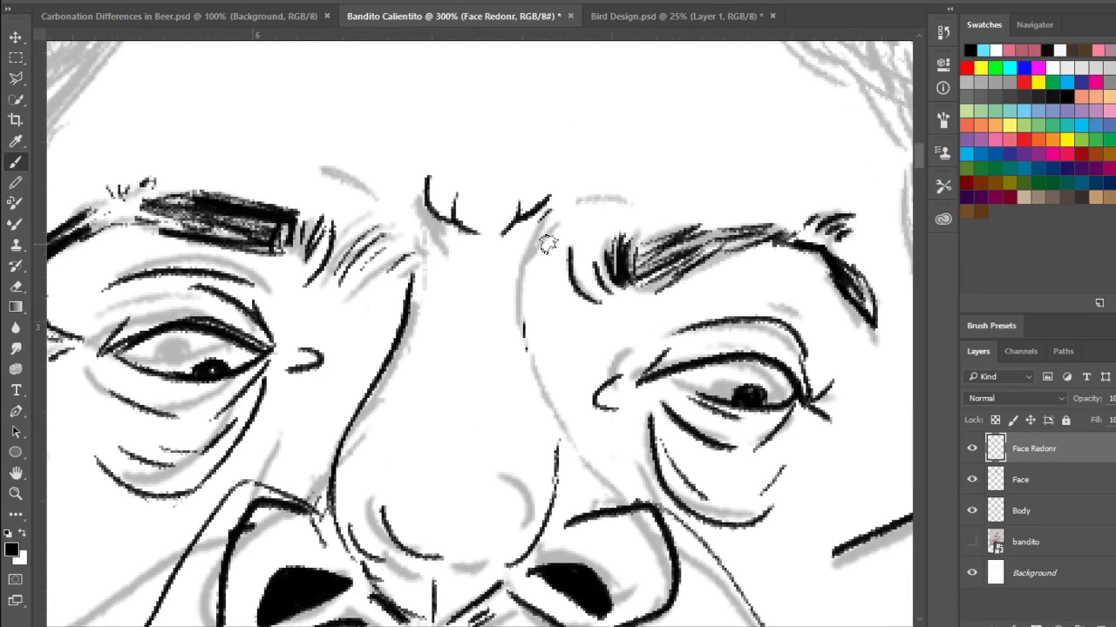
pyautogui.moveTo(552, 221); pyautogui.dragTo(493, 311)
pyautogui.hotkey('ctrl', 'alt', 'z')
pyautogui.moveTo(549, 220); pyautogui.dragTo(520, 299)
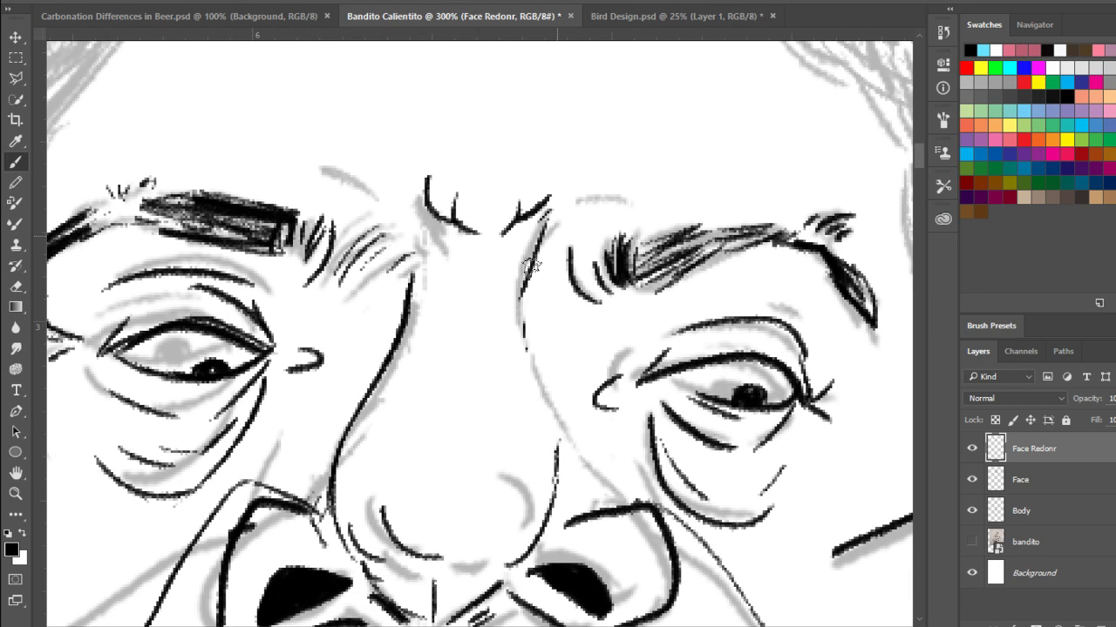
pyautogui.moveTo(552, 239)
pyautogui.mouseDown()
pyautogui.moveTo(522, 301)
pyautogui.moveTo(551, 426)
pyautogui.mouseUp()
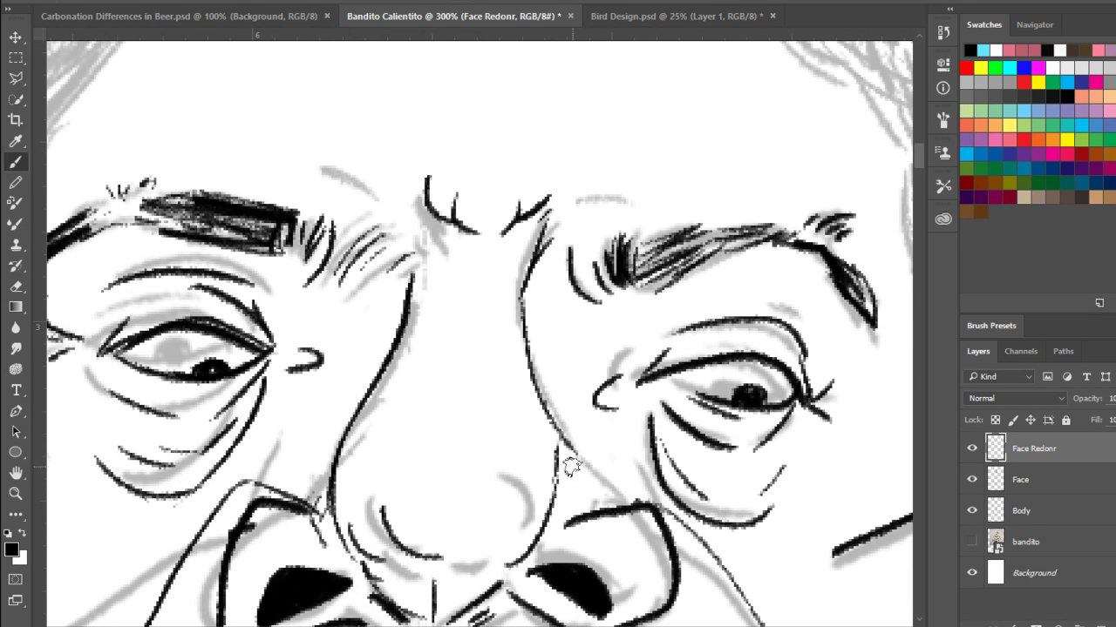
pyautogui.moveTo(584, 460)
pyautogui.mouseDown()
pyautogui.moveTo(640, 499)
pyautogui.moveTo(598, 505)
pyautogui.moveTo(576, 469)
pyautogui.moveTo(559, 523)
pyautogui.mouseUp()
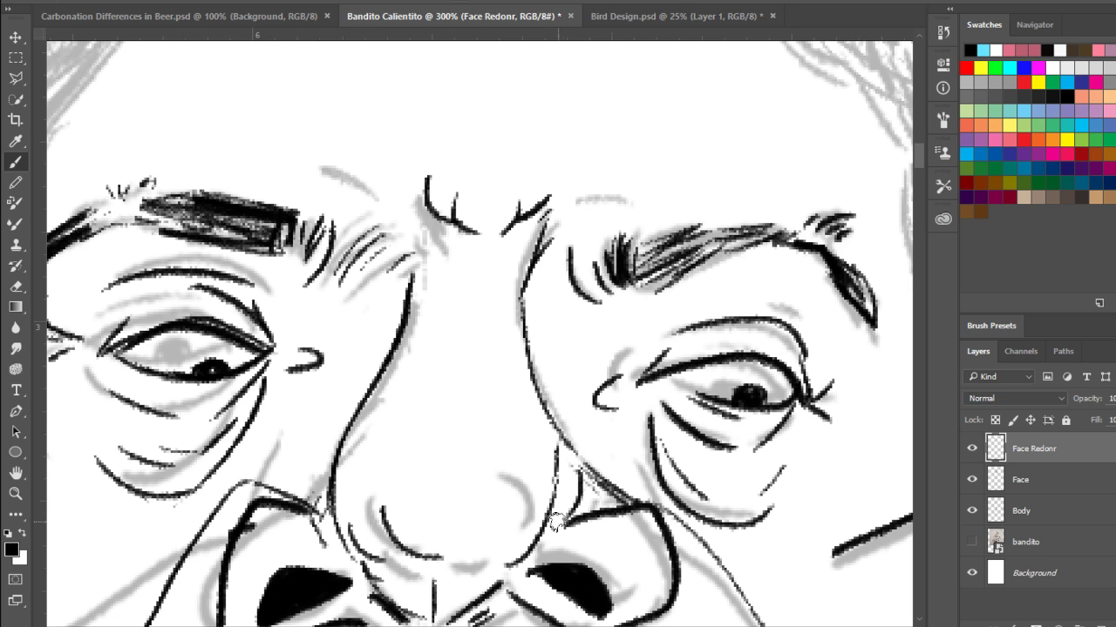
pyautogui.hotkey('ctrl', 'z')
# - Ink short curved creases across the nose tip and on both sides of it
pyautogui.moveTo(394, 469); pyautogui.dragTo(434, 509)
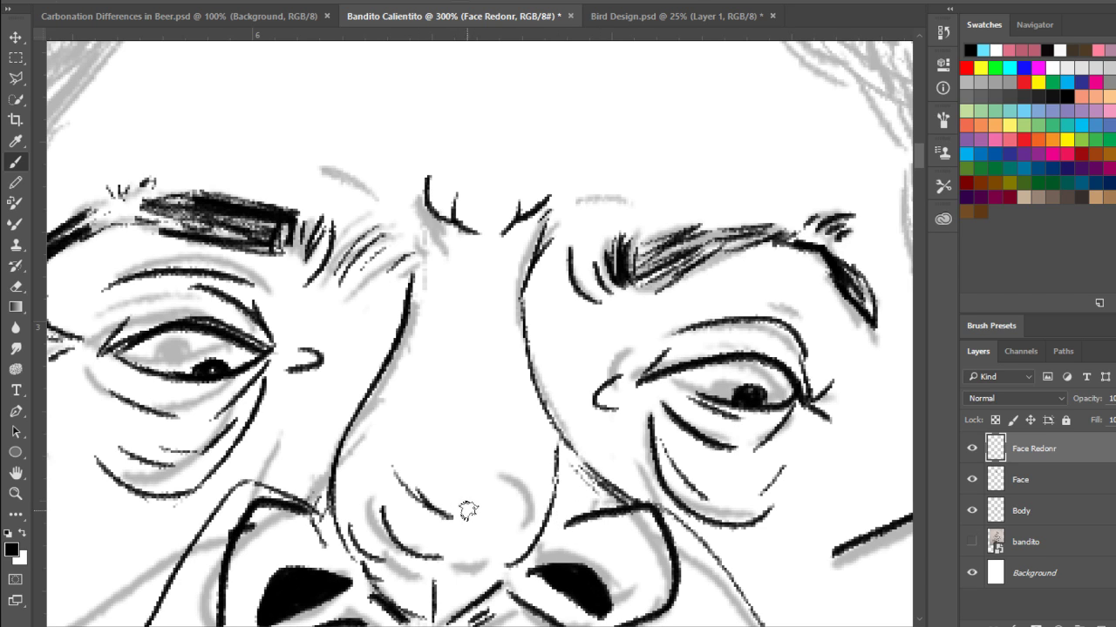
pyautogui.moveTo(515, 488)
pyautogui.mouseDown()
pyautogui.moveTo(528, 504)
pyautogui.moveTo(535, 487)
pyautogui.mouseUp()
pyautogui.hotkey('ctrl', 'z')
pyautogui.moveTo(524, 509); pyautogui.dragTo(544, 481)
pyautogui.moveTo(449, 501); pyautogui.dragTo(485, 526)
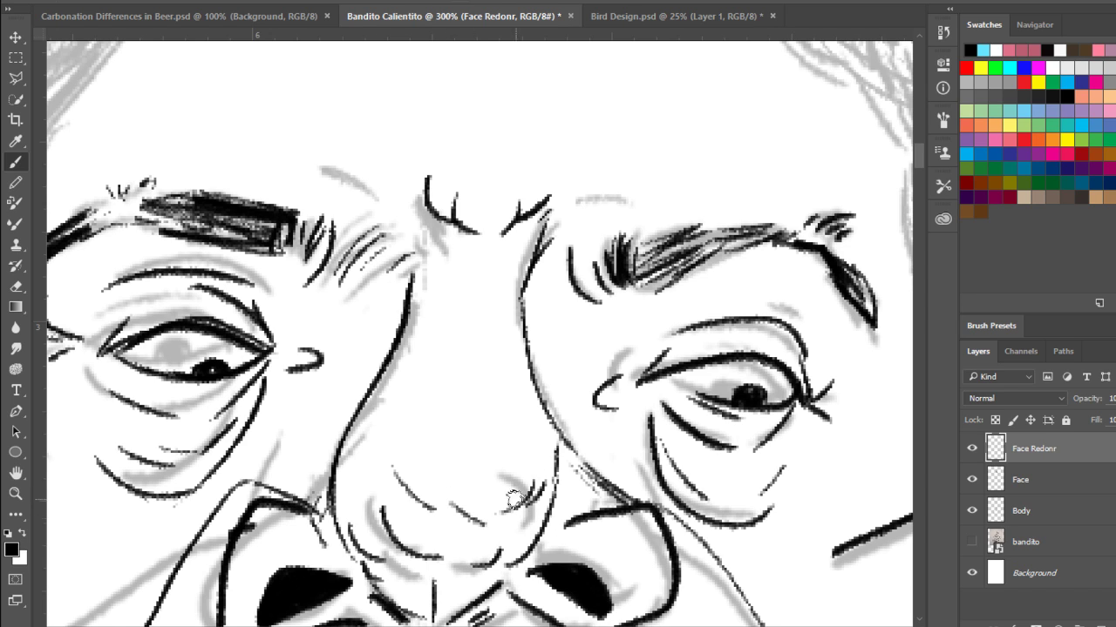
pyautogui.hotkey('ctrl', 'z')
pyautogui.moveTo(368, 467); pyautogui.dragTo(402, 485)
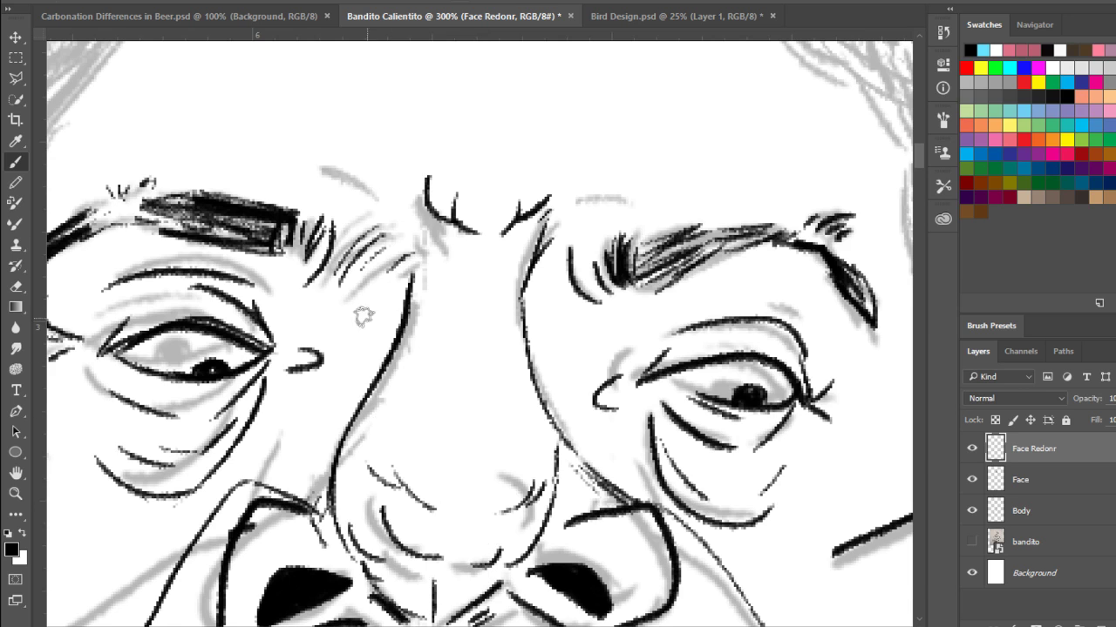
pyautogui.moveTo(366, 319); pyautogui.dragTo(485, 391)
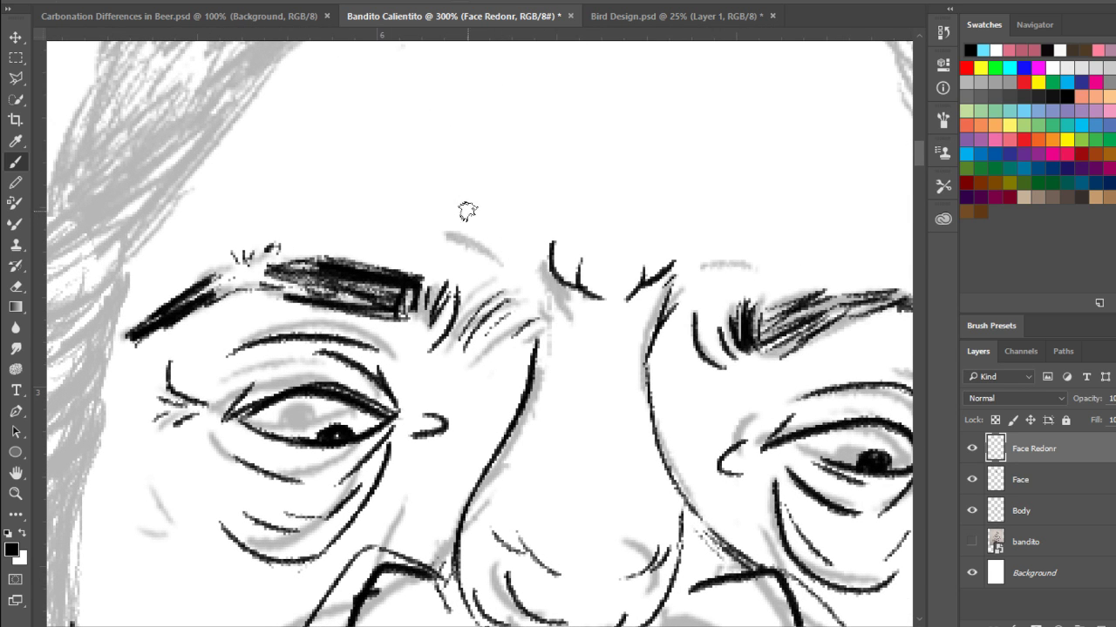
# - Ink curved brow creases on the forehead above the inner ends of both eyebrows
pyautogui.moveTo(470, 211); pyautogui.dragTo(514, 275)
pyautogui.hotkey('ctrl', 'z')
pyautogui.moveTo(694, 283); pyautogui.dragTo(728, 251)
pyautogui.moveTo(529, 289); pyautogui.dragTo(493, 230)
# - Ink the outer contour of the hair at the left temple and fan hatching strands from it toward the hairline
pyautogui.moveTo(583, 156); pyautogui.dragTo(748, 307)
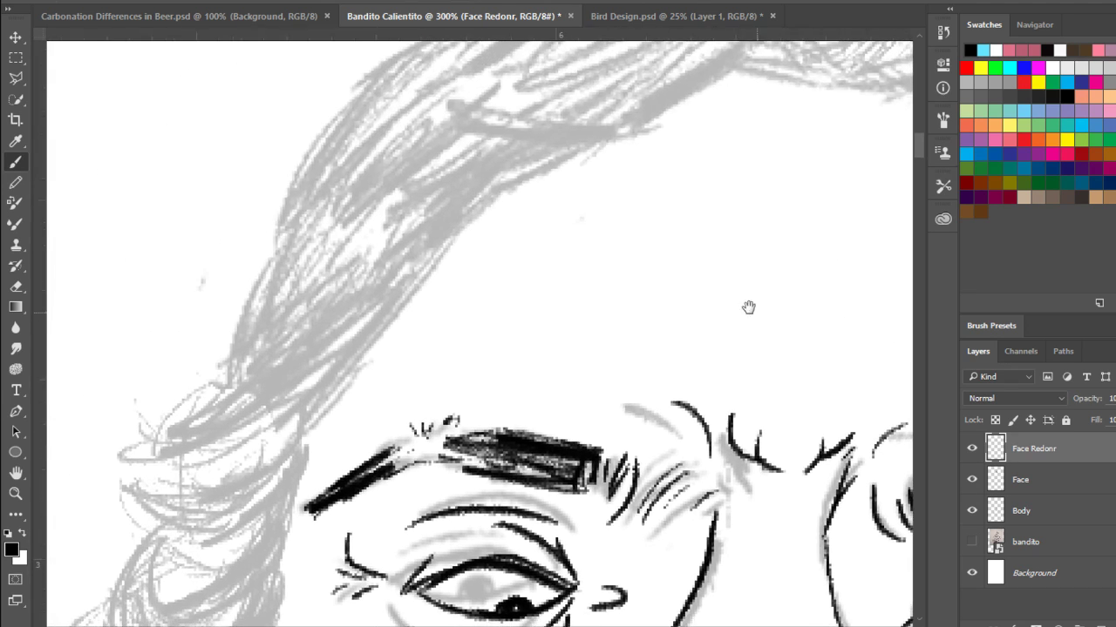
pyautogui.moveTo(284, 242); pyautogui.dragTo(230, 353)
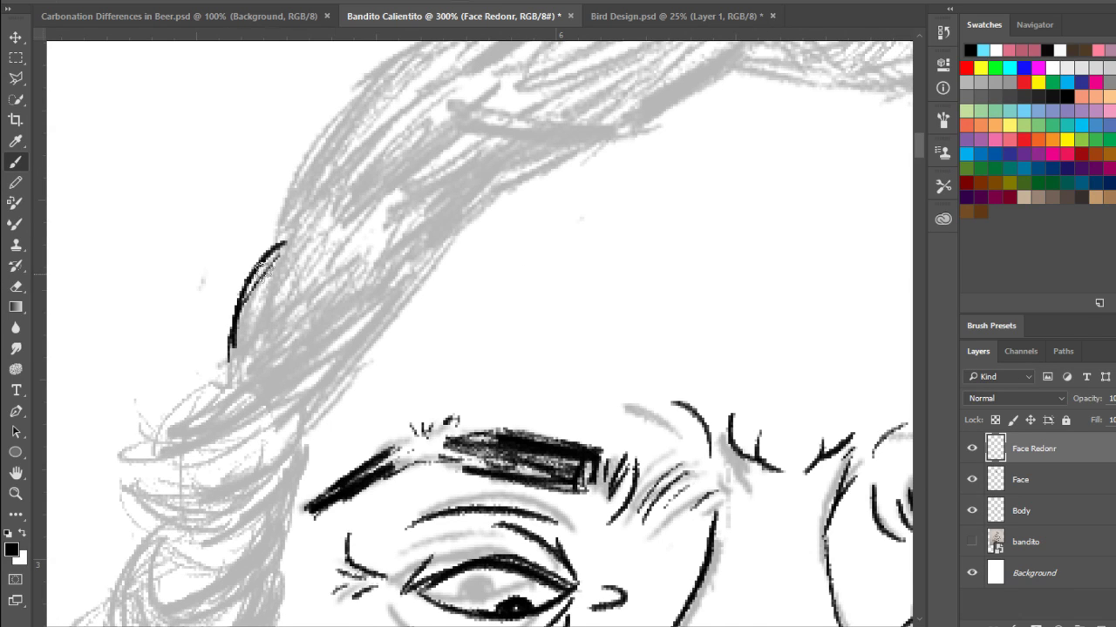
pyautogui.moveTo(276, 263)
pyautogui.mouseDown()
pyautogui.moveTo(228, 355)
pyautogui.moveTo(314, 277)
pyautogui.mouseUp()
pyautogui.moveTo(227, 354)
pyautogui.mouseDown()
pyautogui.moveTo(346, 280)
pyautogui.moveTo(375, 295)
pyautogui.moveTo(409, 277)
pyautogui.mouseUp()
pyautogui.moveTo(342, 311)
pyautogui.mouseDown()
pyautogui.moveTo(216, 381)
pyautogui.moveTo(232, 358)
pyautogui.moveTo(229, 398)
pyautogui.mouseUp()
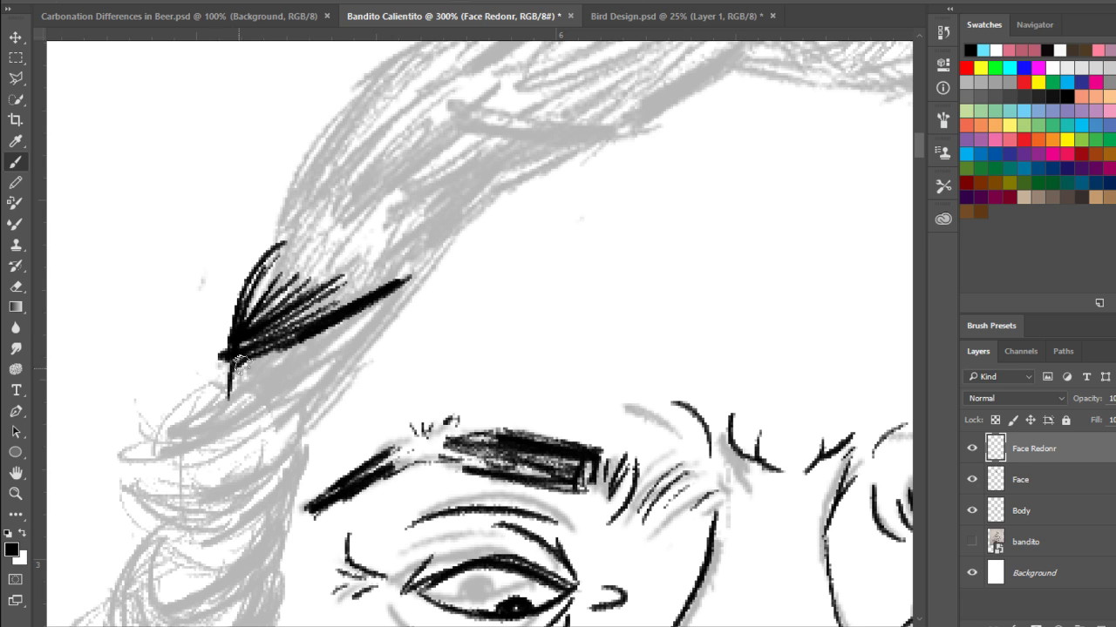
pyautogui.moveTo(241, 357); pyautogui.dragTo(222, 401)
# - Ink the rounded curl below the temple contour, with strands sweeping from it up toward the hairline
pyautogui.moveTo(227, 446); pyautogui.dragTo(324, 343)
pyautogui.moveTo(315, 299)
pyautogui.mouseDown()
pyautogui.moveTo(296, 334)
pyautogui.moveTo(321, 337)
pyautogui.moveTo(308, 344)
pyautogui.mouseUp()
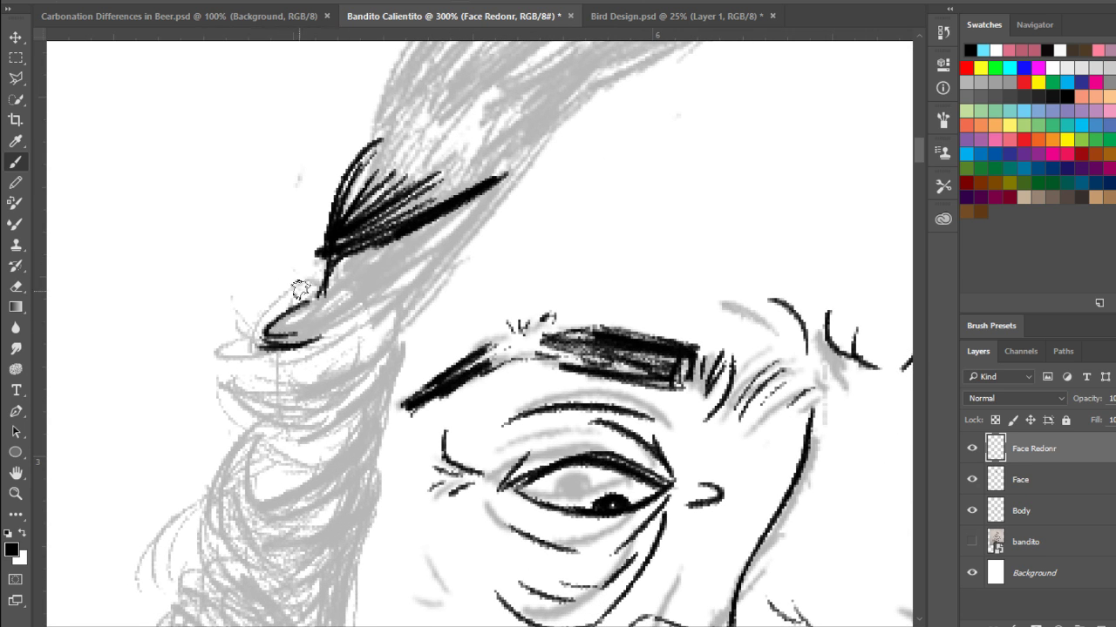
pyautogui.moveTo(299, 290)
pyautogui.mouseDown()
pyautogui.moveTo(291, 354)
pyautogui.moveTo(313, 306)
pyautogui.moveTo(346, 307)
pyautogui.moveTo(289, 323)
pyautogui.moveTo(294, 308)
pyautogui.moveTo(394, 282)
pyautogui.mouseUp()
pyautogui.moveTo(319, 325)
pyautogui.mouseDown()
pyautogui.moveTo(398, 282)
pyautogui.moveTo(323, 304)
pyautogui.moveTo(399, 280)
pyautogui.mouseUp()
pyautogui.moveTo(321, 294); pyautogui.dragTo(446, 232)
pyautogui.moveTo(385, 264); pyautogui.dragTo(450, 220)
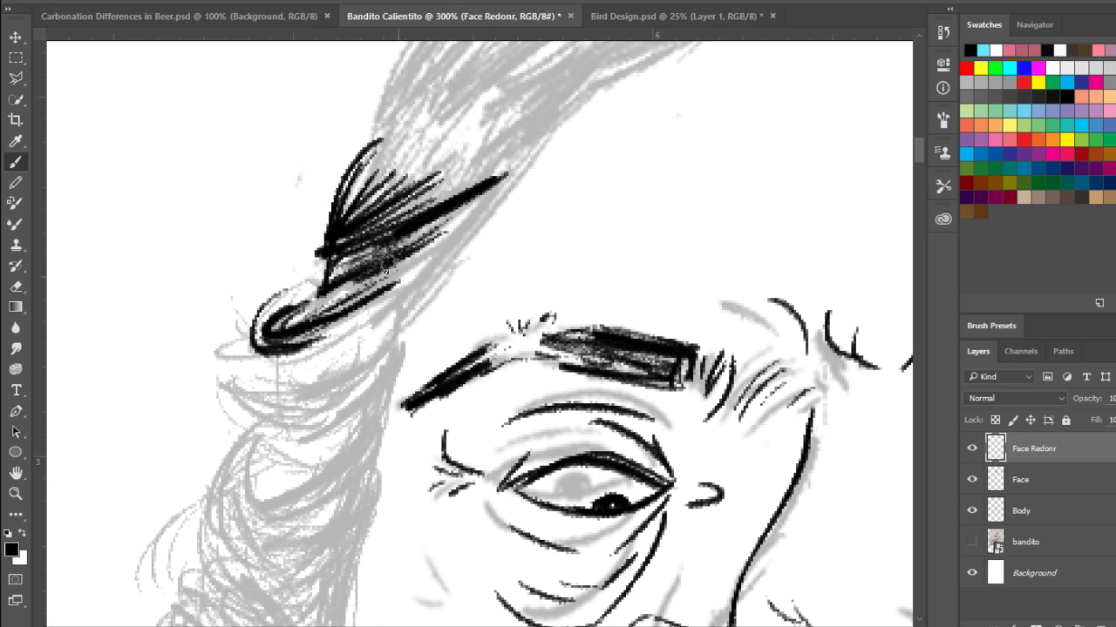
# - Fill the hair between the upper curl and the forehead with dense strands and define the hairline down toward the left eyebrow
pyautogui.moveTo(331, 291)
pyautogui.mouseDown()
pyautogui.moveTo(424, 247)
pyautogui.moveTo(427, 263)
pyautogui.mouseUp()
pyautogui.moveTo(436, 269); pyautogui.dragTo(458, 247)
pyautogui.moveTo(383, 301); pyautogui.dragTo(460, 253)
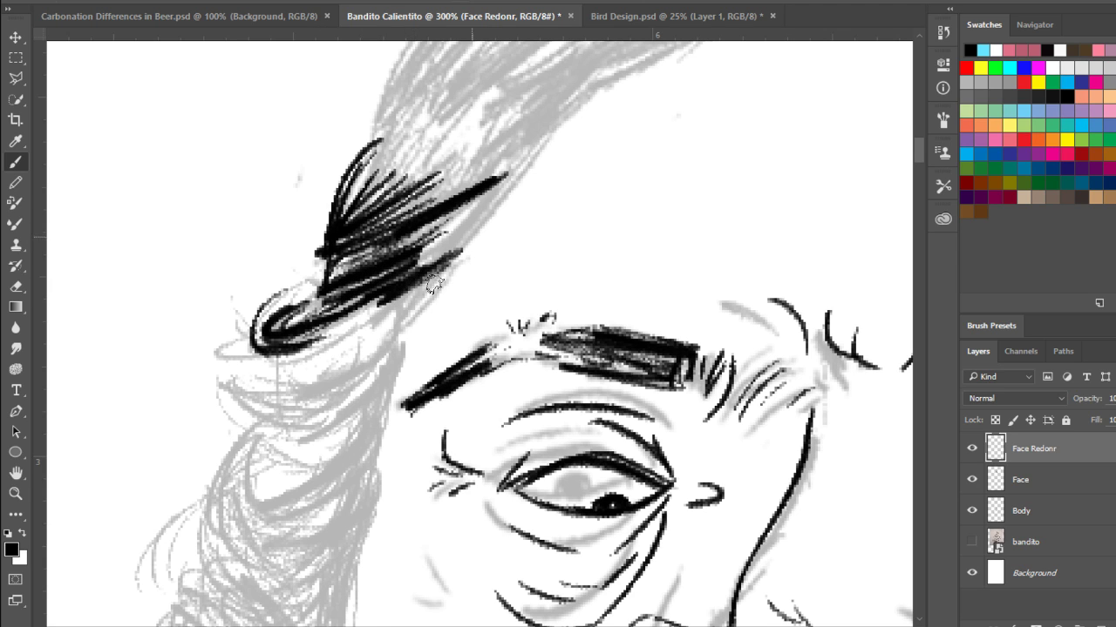
pyautogui.moveTo(425, 296); pyautogui.dragTo(464, 251)
pyautogui.moveTo(421, 307); pyautogui.dragTo(462, 257)
pyautogui.moveTo(392, 341); pyautogui.dragTo(440, 291)
pyautogui.moveTo(385, 344); pyautogui.dragTo(434, 293)
# - Ink the lower outline of the upper curl with long curved strands running toward the hairline
pyautogui.moveTo(255, 336)
pyautogui.mouseDown()
pyautogui.moveTo(292, 371)
pyautogui.moveTo(374, 316)
pyautogui.mouseUp()
pyautogui.moveTo(293, 366); pyautogui.dragTo(389, 303)
pyautogui.moveTo(297, 346); pyautogui.dragTo(385, 303)
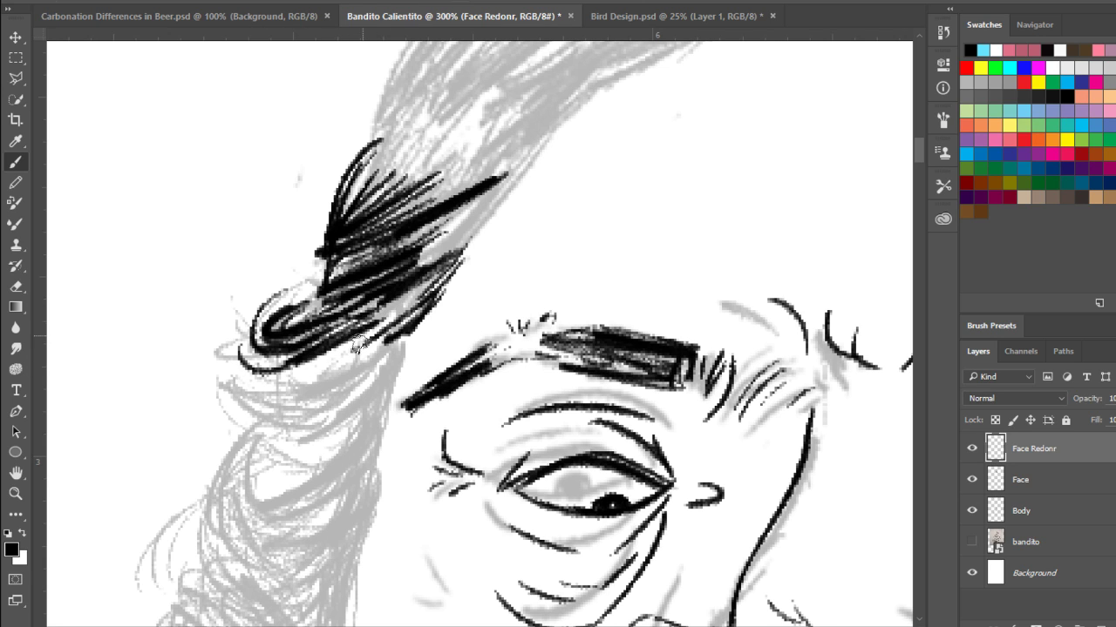
pyautogui.moveTo(338, 372); pyautogui.dragTo(401, 328)
# - Ink the second tuft of hair beneath the upper curl with curved strands sweeping in to the hairline beside the left eyebrow
pyautogui.moveTo(233, 377); pyautogui.dragTo(287, 402)
pyautogui.moveTo(237, 388)
pyautogui.mouseDown()
pyautogui.moveTo(319, 398)
pyautogui.moveTo(343, 364)
pyautogui.moveTo(344, 410)
pyautogui.mouseUp()
pyautogui.moveTo(243, 368)
pyautogui.mouseDown()
pyautogui.moveTo(354, 392)
pyautogui.moveTo(343, 374)
pyautogui.moveTo(422, 289)
pyautogui.mouseUp()
pyautogui.moveTo(389, 335)
pyautogui.mouseDown()
pyautogui.moveTo(423, 302)
pyautogui.moveTo(422, 312)
pyautogui.mouseUp()
pyautogui.moveTo(359, 377); pyautogui.dragTo(403, 347)
pyautogui.moveTo(377, 397); pyautogui.dragTo(402, 352)
pyautogui.moveTo(336, 422); pyautogui.dragTo(382, 404)
# - Shade the underside of the second tuft and start the rounded curl below it with curved strokes
pyautogui.moveTo(338, 445); pyautogui.dragTo(373, 334)
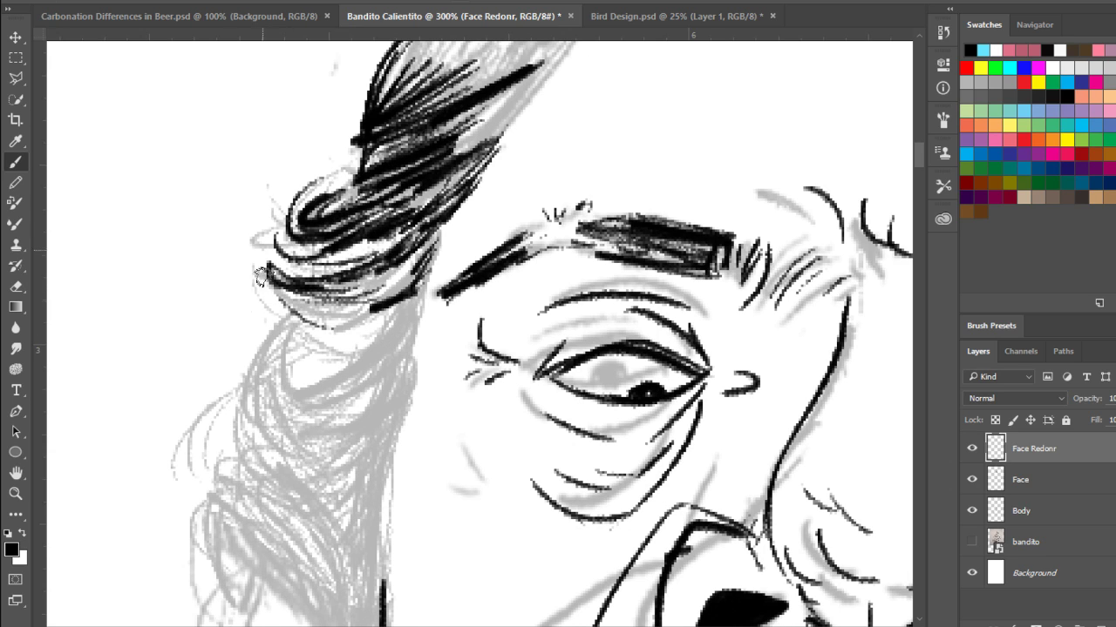
pyautogui.moveTo(296, 314)
pyautogui.mouseDown()
pyautogui.moveTo(292, 301)
pyautogui.moveTo(345, 311)
pyautogui.moveTo(313, 305)
pyautogui.moveTo(408, 266)
pyautogui.mouseUp()
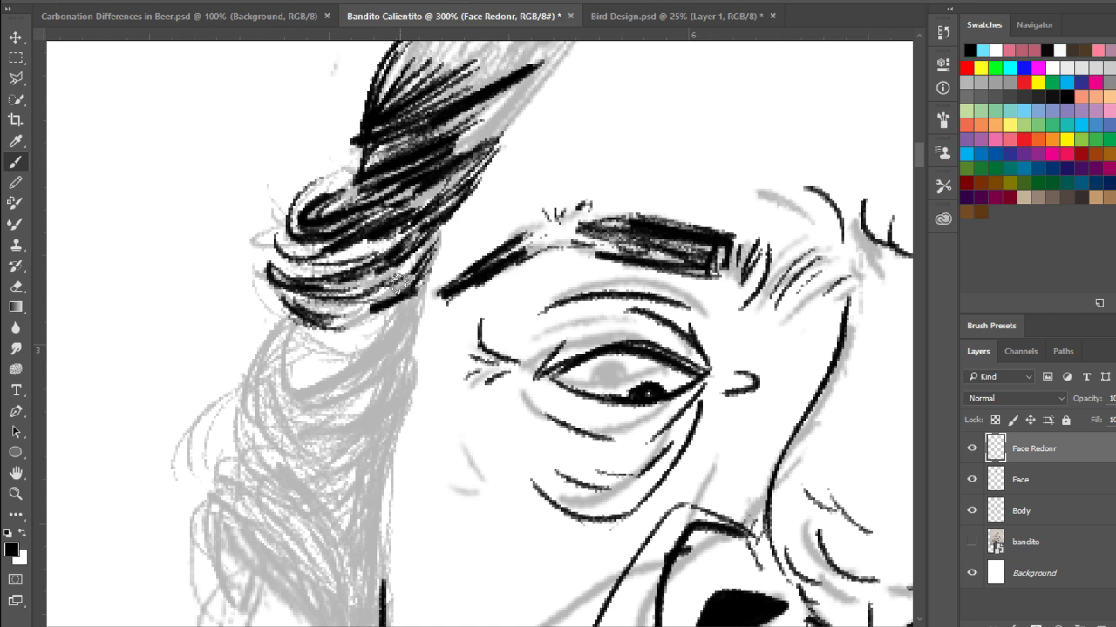
pyautogui.moveTo(289, 328)
pyautogui.mouseDown()
pyautogui.moveTo(334, 375)
pyautogui.moveTo(359, 363)
pyautogui.mouseUp()
pyautogui.moveTo(289, 357)
pyautogui.mouseDown()
pyautogui.moveTo(331, 359)
pyautogui.moveTo(310, 348)
pyautogui.moveTo(317, 323)
pyautogui.moveTo(322, 346)
pyautogui.moveTo(307, 332)
pyautogui.moveTo(308, 415)
pyautogui.mouseUp()
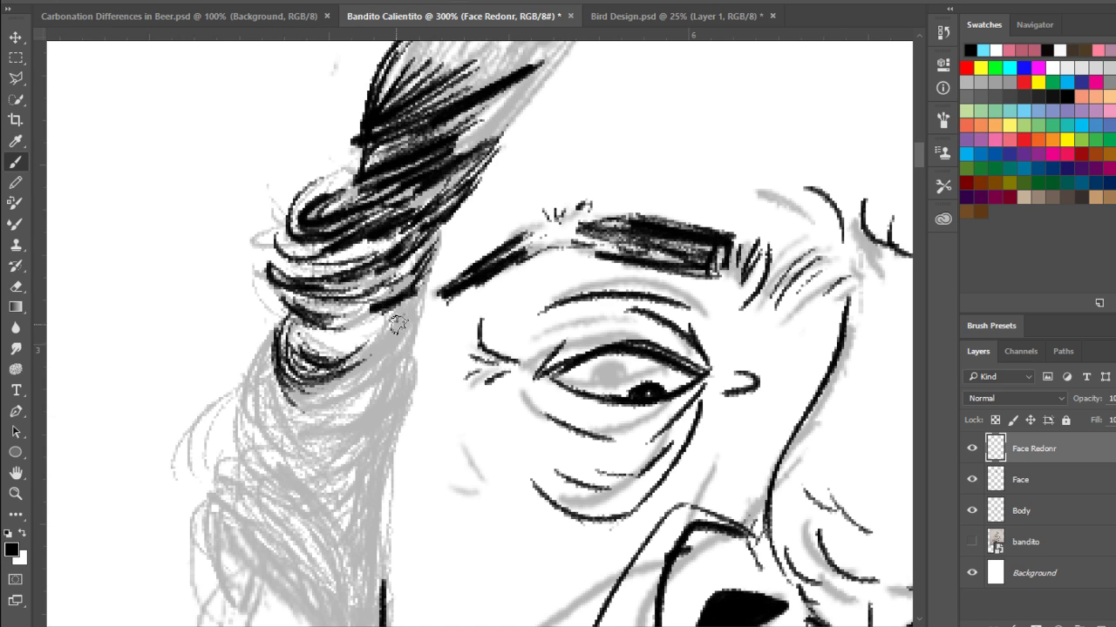
# - Ink the hairline beside the outer end of the left eyebrow, curving its strands down into the third curl
pyautogui.moveTo(420, 302); pyautogui.dragTo(360, 353)
pyautogui.moveTo(432, 251)
pyautogui.mouseDown()
pyautogui.moveTo(422, 308)
pyautogui.moveTo(426, 301)
pyautogui.mouseUp()
pyautogui.moveTo(439, 235)
pyautogui.mouseDown()
pyautogui.moveTo(420, 262)
pyautogui.moveTo(415, 326)
pyautogui.moveTo(384, 351)
pyautogui.mouseUp()
pyautogui.moveTo(410, 304)
pyautogui.mouseDown()
pyautogui.moveTo(342, 355)
pyautogui.moveTo(305, 352)
pyautogui.moveTo(338, 354)
pyautogui.mouseUp()
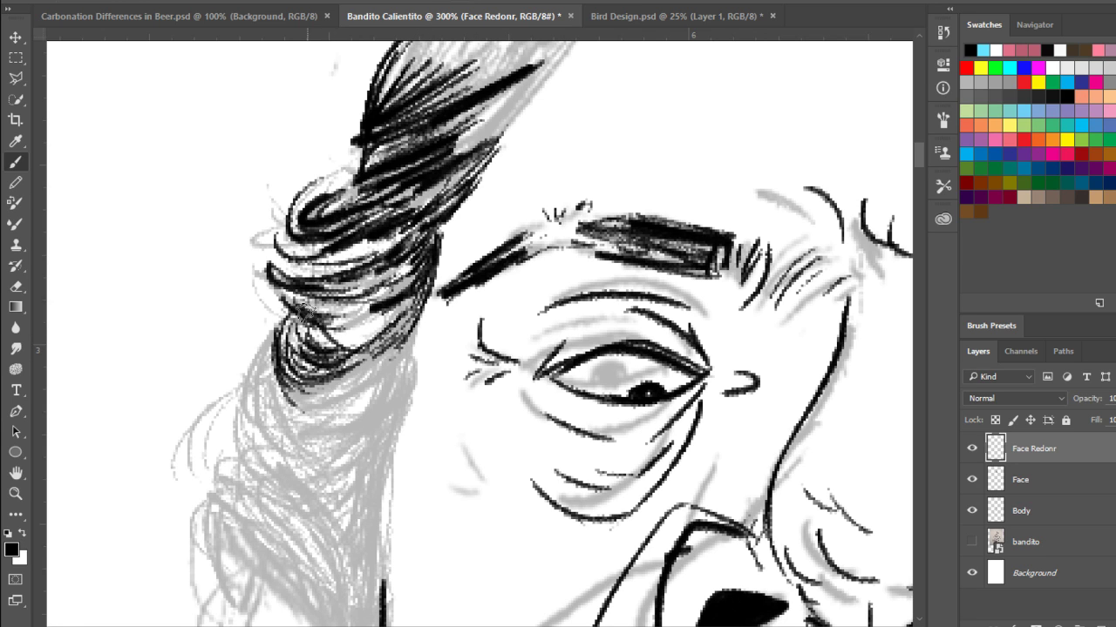
# - Darken the third curl with dense strokes and define its bottom edge up to the hairline
pyautogui.moveTo(305, 312); pyautogui.dragTo(324, 335)
pyautogui.moveTo(317, 324); pyautogui.dragTo(361, 323)
pyautogui.moveTo(280, 296)
pyautogui.mouseDown()
pyautogui.moveTo(327, 318)
pyautogui.moveTo(297, 334)
pyautogui.moveTo(273, 376)
pyautogui.moveTo(277, 396)
pyautogui.moveTo(314, 408)
pyautogui.moveTo(364, 376)
pyautogui.mouseUp()
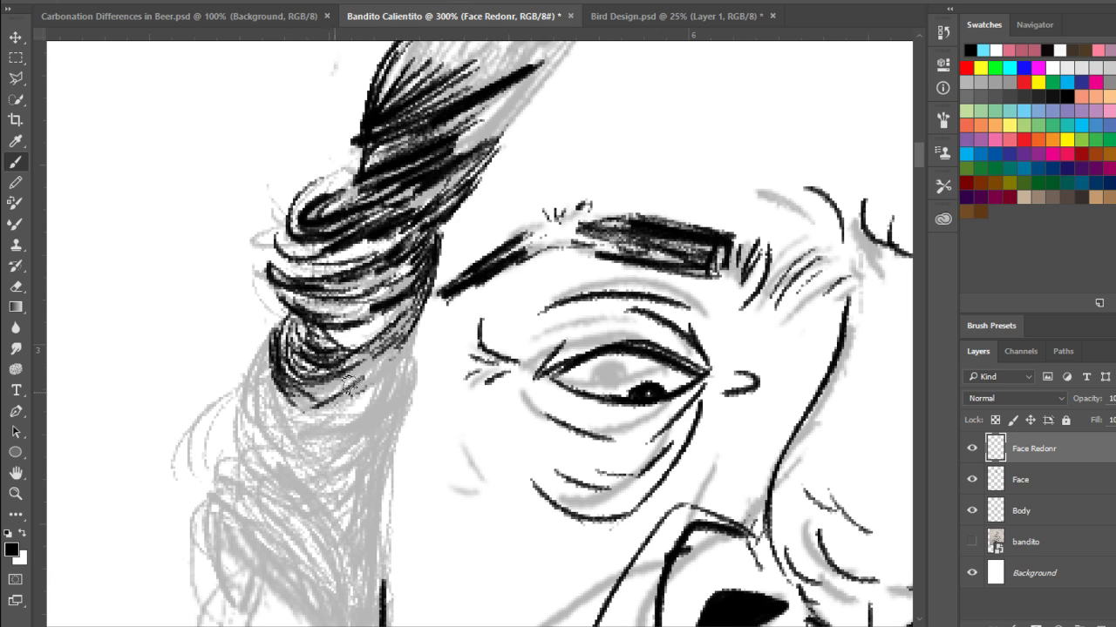
pyautogui.moveTo(322, 407); pyautogui.dragTo(420, 335)
pyautogui.moveTo(377, 373)
pyautogui.mouseDown()
pyautogui.moveTo(422, 307)
pyautogui.moveTo(352, 361)
pyautogui.mouseUp()
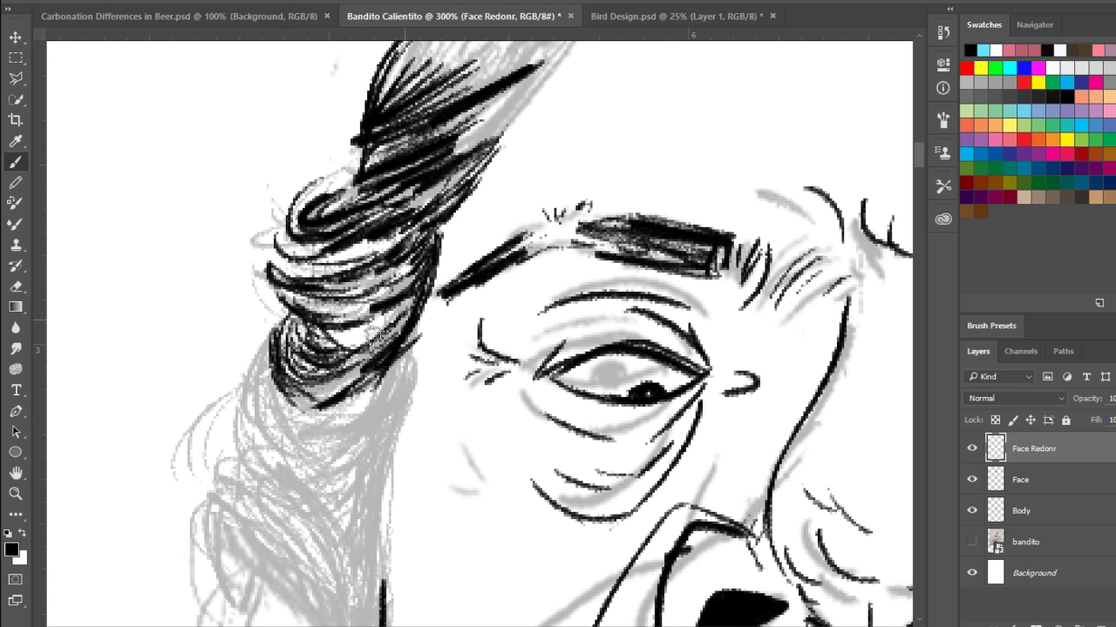
pyautogui.moveTo(425, 302)
pyautogui.mouseDown()
pyautogui.moveTo(369, 350)
pyautogui.moveTo(335, 340)
pyautogui.moveTo(343, 345)
pyautogui.mouseUp()
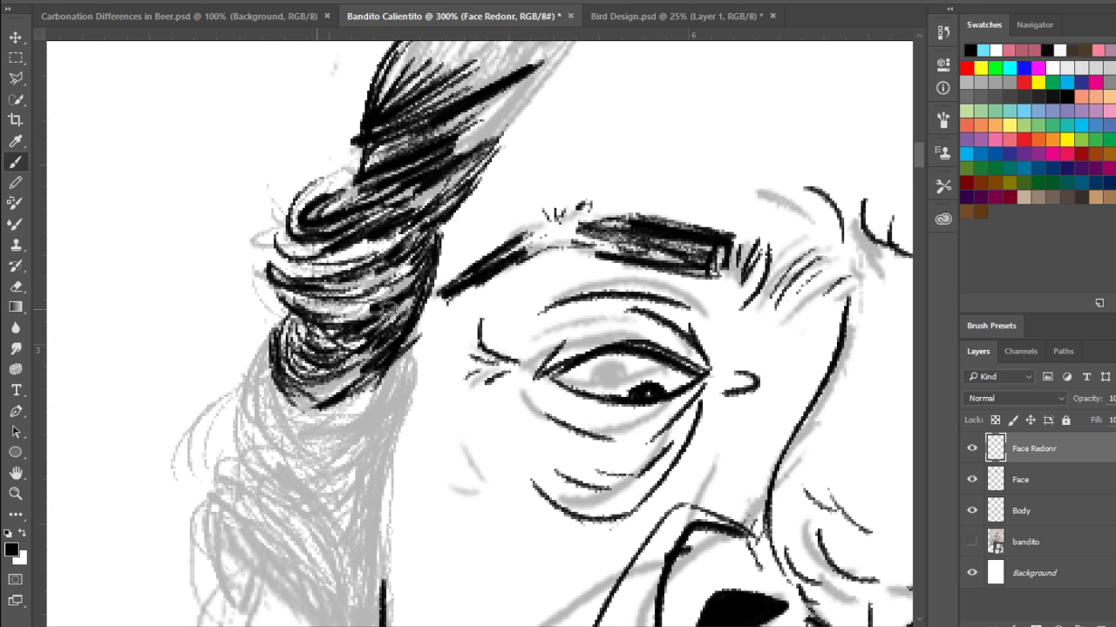
pyautogui.moveTo(389, 311); pyautogui.dragTo(354, 314)
pyautogui.moveTo(324, 254)
pyautogui.mouseDown()
pyautogui.moveTo(342, 255)
pyautogui.moveTo(307, 260)
pyautogui.moveTo(352, 271)
pyautogui.mouseUp()
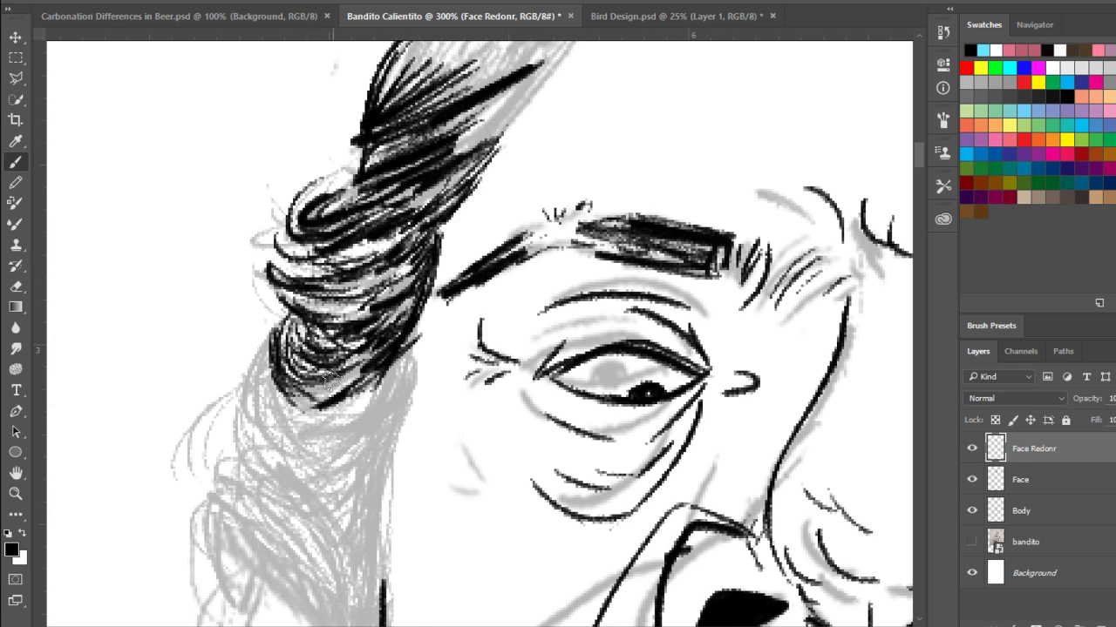
# - Thicken the outer left edge of the third curl with curved strands extending down toward the sideburn
pyautogui.moveTo(298, 425); pyautogui.dragTo(342, 309)
pyautogui.moveTo(294, 261); pyautogui.dragTo(351, 319)
pyautogui.moveTo(311, 229); pyautogui.dragTo(326, 307)
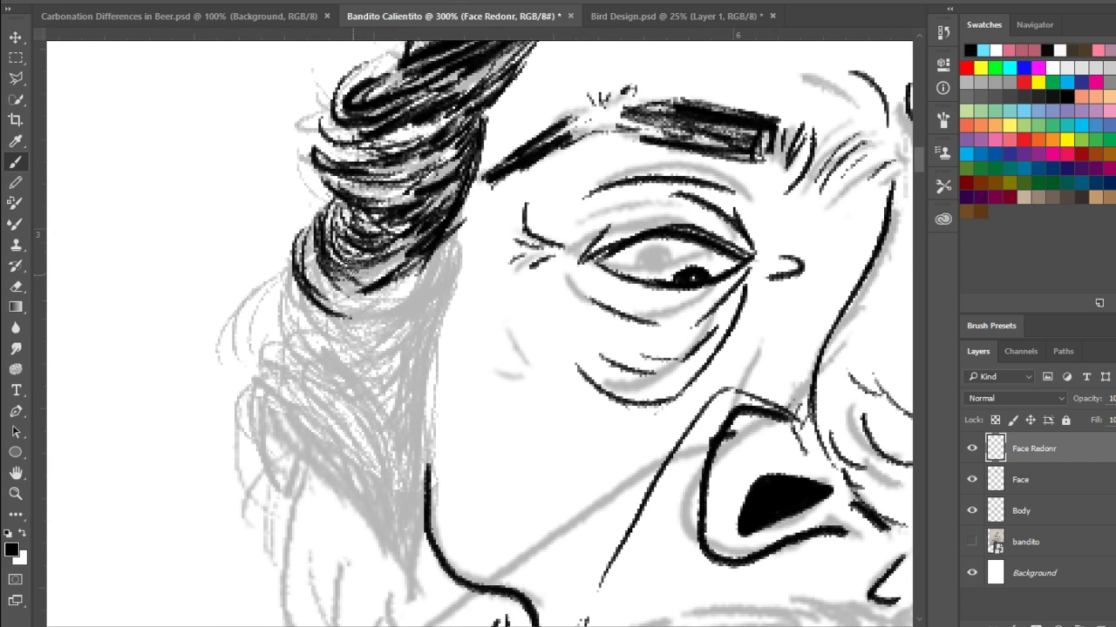
pyautogui.moveTo(306, 248); pyautogui.dragTo(340, 309)
pyautogui.moveTo(319, 226); pyautogui.dragTo(336, 301)
pyautogui.moveTo(299, 277)
pyautogui.mouseDown()
pyautogui.moveTo(339, 342)
pyautogui.moveTo(331, 336)
pyautogui.mouseUp()
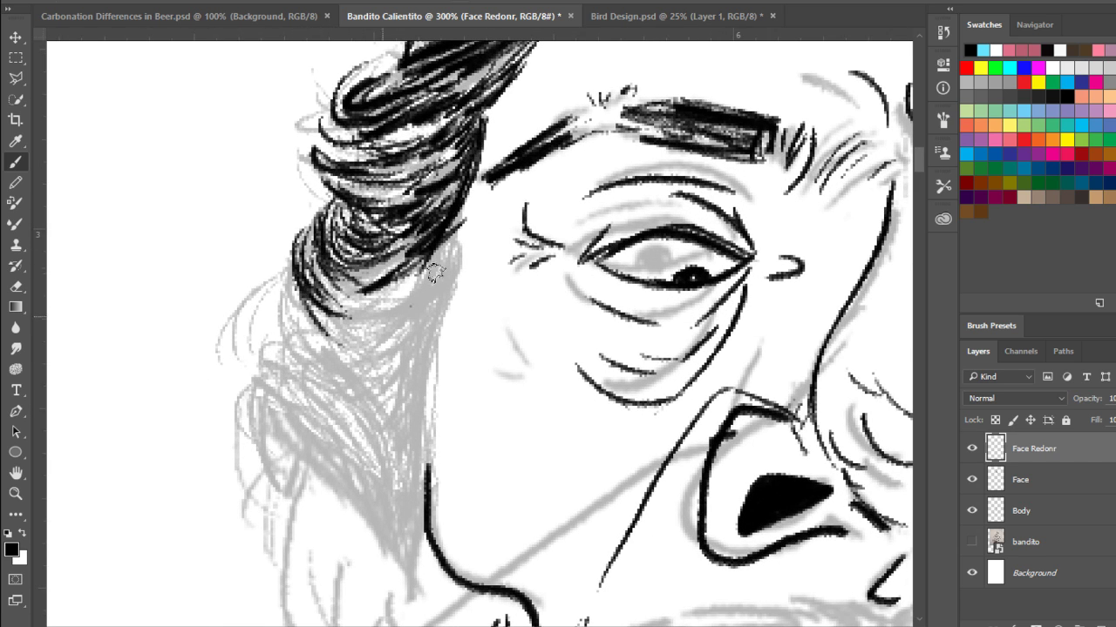
# - Ink the front edge of the left sideburn with short slanted strands, from the hairline down to its pointed tip
pyautogui.moveTo(434, 272); pyautogui.dragTo(394, 329)
pyautogui.moveTo(474, 237)
pyautogui.mouseDown()
pyautogui.moveTo(420, 305)
pyautogui.moveTo(415, 291)
pyautogui.moveTo(422, 324)
pyautogui.moveTo(392, 397)
pyautogui.mouseUp()
pyautogui.moveTo(440, 358); pyautogui.dragTo(401, 453)
pyautogui.moveTo(428, 383); pyautogui.dragTo(406, 492)
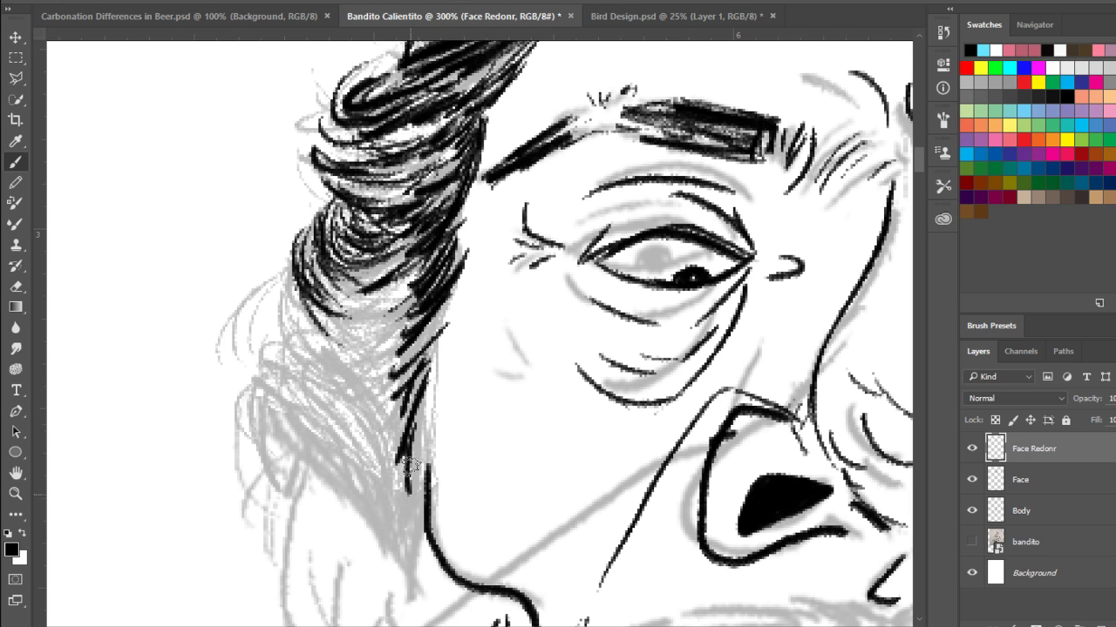
pyautogui.moveTo(408, 440); pyautogui.dragTo(402, 545)
pyautogui.moveTo(398, 484); pyautogui.dragTo(410, 570)
# - Ink the lower edge of the left sideburn from its pointed tip up to the small curl at its outer end
pyautogui.moveTo(340, 455); pyautogui.dragTo(404, 556)
pyautogui.moveTo(283, 449)
pyautogui.mouseDown()
pyautogui.moveTo(360, 508)
pyautogui.moveTo(345, 500)
pyautogui.mouseUp()
pyautogui.moveTo(293, 460); pyautogui.dragTo(399, 542)
pyautogui.moveTo(348, 492); pyautogui.dragTo(415, 586)
pyautogui.moveTo(310, 438); pyautogui.dragTo(375, 528)
pyautogui.moveTo(298, 446)
pyautogui.mouseDown()
pyautogui.moveTo(355, 507)
pyautogui.moveTo(286, 452)
pyautogui.moveTo(298, 490)
pyautogui.mouseUp()
pyautogui.moveTo(263, 410); pyautogui.dragTo(310, 498)
pyautogui.moveTo(272, 444); pyautogui.dragTo(293, 481)
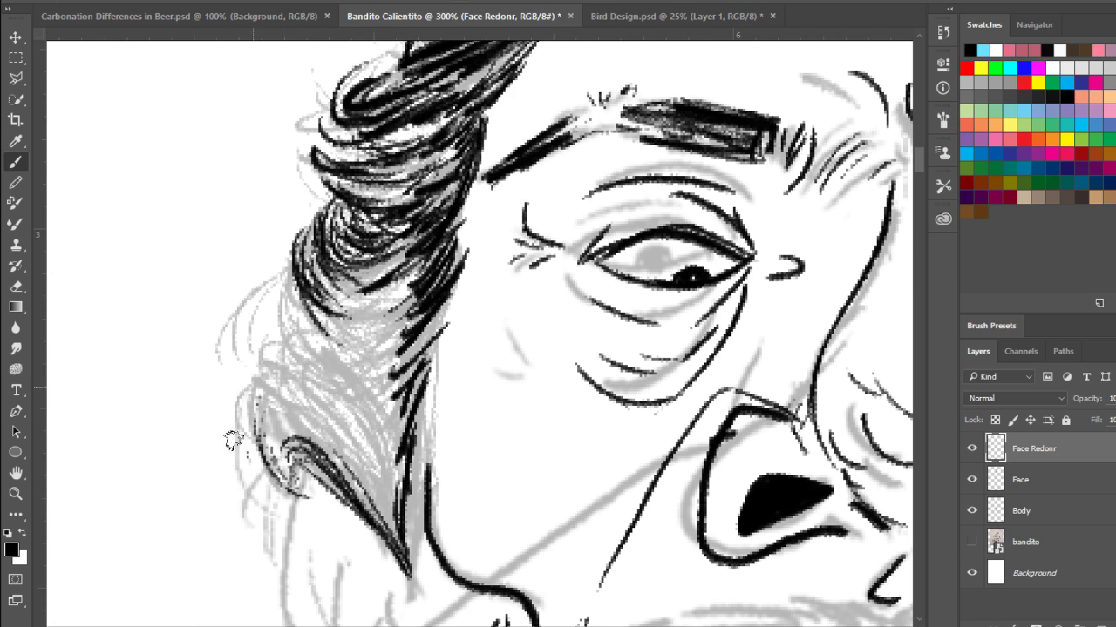
# - Ink loose strands around the sideburn's outer curl and hatch from the curl down along the lower edge to the tip
pyautogui.moveTo(233, 427); pyautogui.dragTo(263, 493)
pyautogui.moveTo(244, 434); pyautogui.dragTo(357, 484)
pyautogui.moveTo(279, 400); pyautogui.dragTo(358, 482)
pyautogui.moveTo(299, 416); pyautogui.dragTo(372, 507)
pyautogui.moveTo(320, 436); pyautogui.dragTo(378, 514)
pyautogui.moveTo(329, 440); pyautogui.dragTo(385, 523)
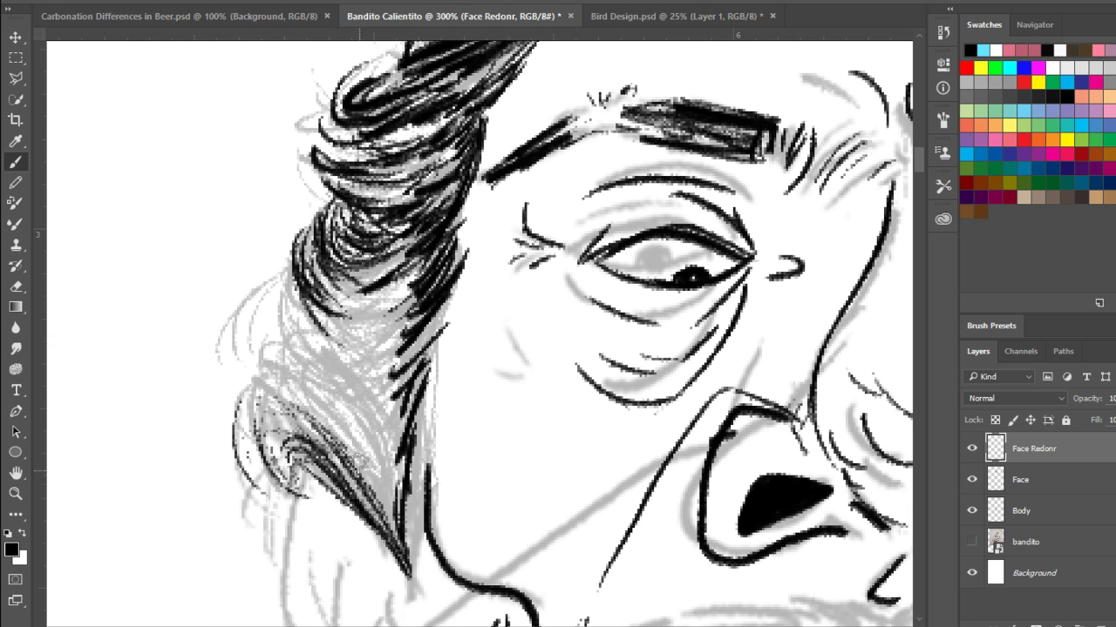
pyautogui.moveTo(358, 461); pyautogui.dragTo(383, 533)
pyautogui.moveTo(364, 493); pyautogui.dragTo(392, 534)
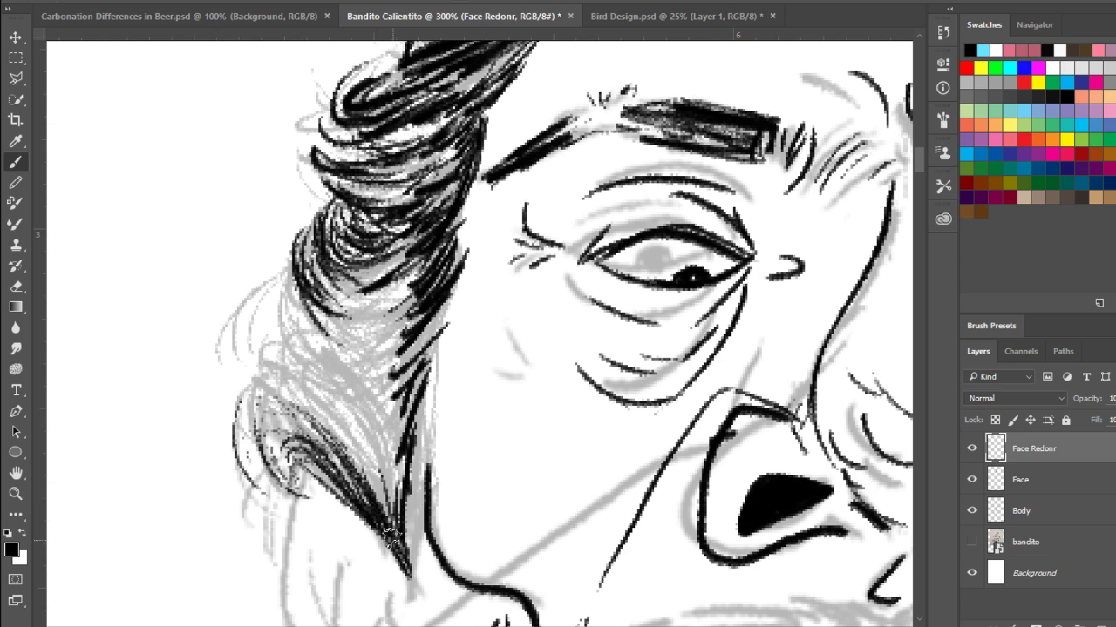
# - Hatch the inside of the sideburn's tip with strands converging downward along its front edge
pyautogui.moveTo(375, 463); pyautogui.dragTo(390, 533)
pyautogui.moveTo(384, 398); pyautogui.dragTo(402, 529)
pyautogui.moveTo(388, 422); pyautogui.dragTo(404, 528)
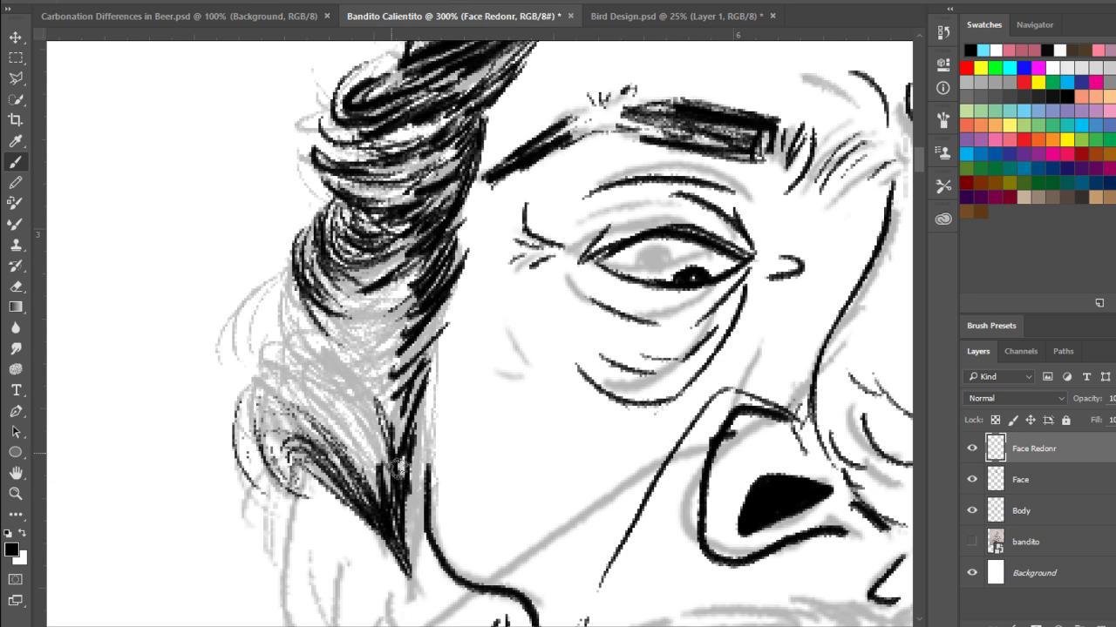
pyautogui.moveTo(366, 390); pyautogui.dragTo(405, 488)
# - Outline the rounded top of the lower sideburn lock and ink curved strands through the hair just above it
pyautogui.moveTo(333, 360)
pyautogui.mouseDown()
pyautogui.moveTo(289, 431)
pyautogui.moveTo(270, 358)
pyautogui.mouseUp()
pyautogui.moveTo(293, 300)
pyautogui.mouseDown()
pyautogui.moveTo(297, 349)
pyautogui.moveTo(367, 380)
pyautogui.mouseUp()
pyautogui.moveTo(388, 314)
pyautogui.mouseDown()
pyautogui.moveTo(325, 373)
pyautogui.moveTo(418, 335)
pyautogui.moveTo(357, 324)
pyautogui.mouseUp()
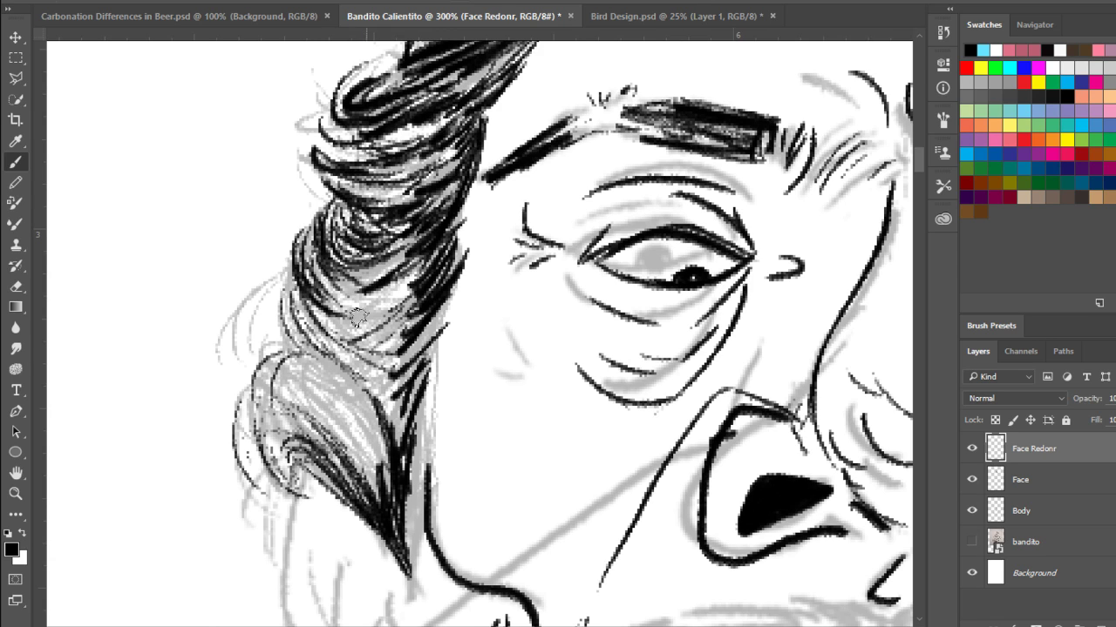
pyautogui.moveTo(427, 289)
pyautogui.mouseDown()
pyautogui.moveTo(364, 333)
pyautogui.moveTo(399, 295)
pyautogui.mouseUp()
pyautogui.moveTo(339, 314); pyautogui.dragTo(406, 302)
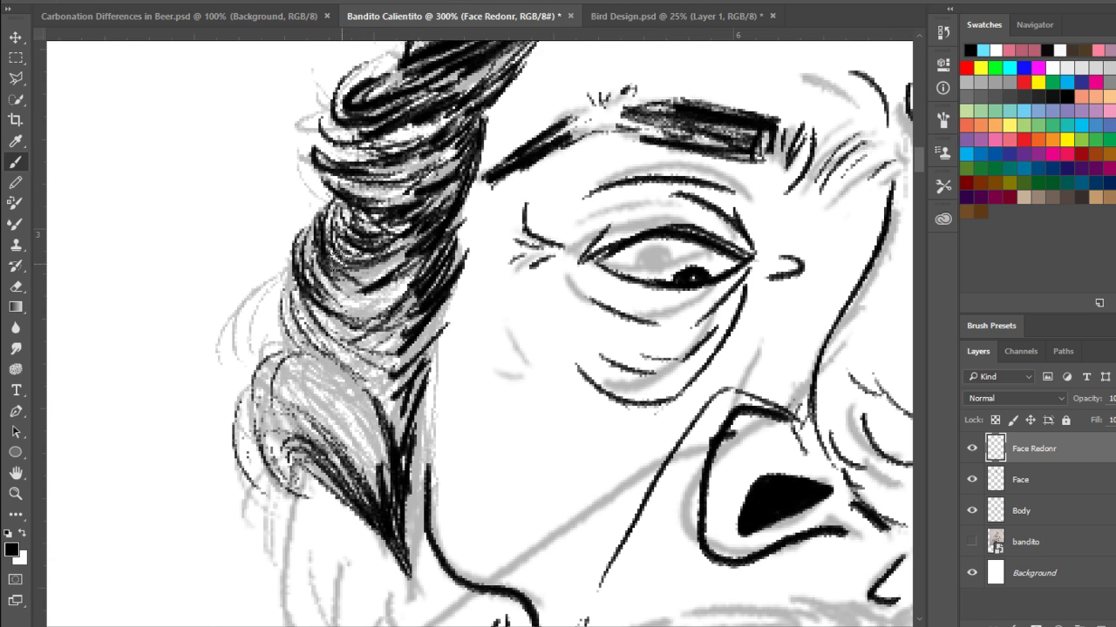
# - Darken the middle curls beside the left eye with dense curved strokes
pyautogui.moveTo(336, 259)
pyautogui.mouseDown()
pyautogui.moveTo(375, 291)
pyautogui.moveTo(409, 264)
pyautogui.mouseUp()
pyautogui.moveTo(348, 236); pyautogui.dragTo(389, 257)
pyautogui.moveTo(324, 298)
pyautogui.mouseDown()
pyautogui.moveTo(368, 322)
pyautogui.moveTo(385, 306)
pyautogui.moveTo(366, 329)
pyautogui.mouseUp()
pyautogui.moveTo(407, 297)
pyautogui.mouseDown()
pyautogui.moveTo(318, 228)
pyautogui.moveTo(365, 292)
pyautogui.moveTo(353, 310)
pyautogui.moveTo(339, 312)
pyautogui.moveTo(344, 194)
pyautogui.moveTo(382, 210)
pyautogui.moveTo(346, 196)
pyautogui.moveTo(448, 155)
pyautogui.moveTo(391, 179)
pyautogui.moveTo(466, 135)
pyautogui.moveTo(433, 180)
pyautogui.moveTo(478, 127)
pyautogui.moveTo(449, 179)
pyautogui.moveTo(429, 160)
pyautogui.moveTo(457, 118)
pyautogui.mouseUp()
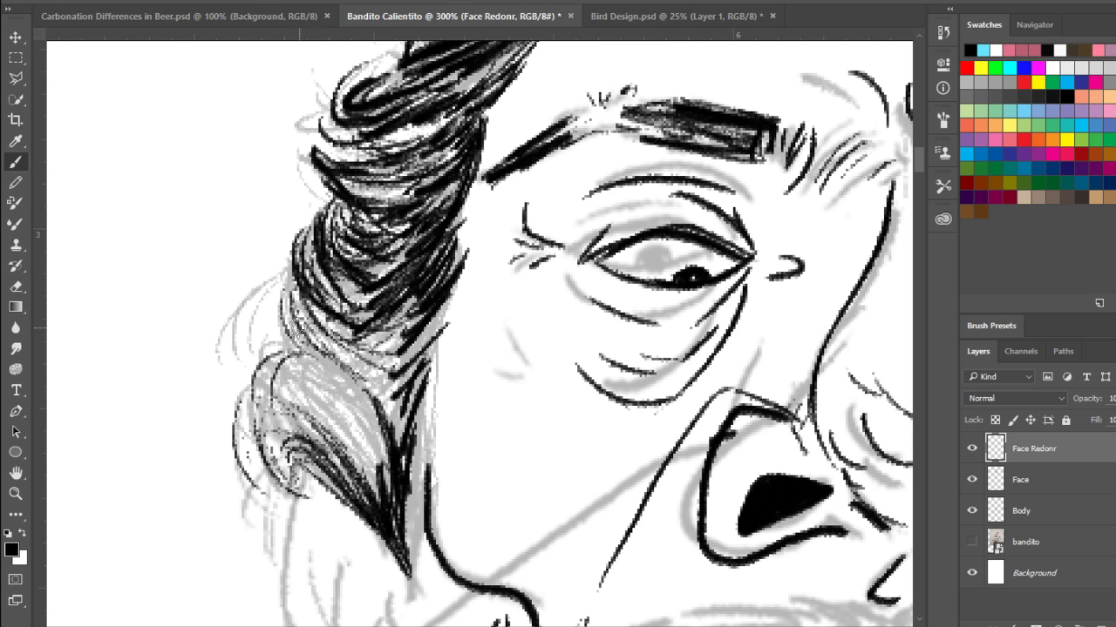
# - Fill the lower sideburn lock with dense strands and ink stray hairs off the outer edge above it
pyautogui.moveTo(300, 360)
pyautogui.mouseDown()
pyautogui.moveTo(388, 457)
pyautogui.moveTo(388, 436)
pyautogui.moveTo(335, 378)
pyautogui.moveTo(366, 509)
pyautogui.moveTo(332, 437)
pyautogui.moveTo(355, 480)
pyautogui.moveTo(256, 431)
pyautogui.moveTo(316, 418)
pyautogui.moveTo(310, 492)
pyautogui.moveTo(291, 423)
pyautogui.moveTo(275, 454)
pyautogui.moveTo(294, 375)
pyautogui.moveTo(355, 449)
pyautogui.moveTo(291, 369)
pyautogui.moveTo(314, 375)
pyautogui.moveTo(354, 434)
pyautogui.moveTo(370, 490)
pyautogui.moveTo(341, 424)
pyautogui.moveTo(350, 380)
pyautogui.moveTo(322, 364)
pyautogui.moveTo(324, 423)
pyautogui.moveTo(295, 427)
pyautogui.moveTo(379, 499)
pyautogui.moveTo(322, 434)
pyautogui.moveTo(301, 427)
pyautogui.moveTo(331, 438)
pyautogui.moveTo(365, 482)
pyautogui.moveTo(303, 424)
pyautogui.moveTo(276, 447)
pyautogui.moveTo(258, 399)
pyautogui.moveTo(282, 426)
pyautogui.moveTo(338, 443)
pyautogui.moveTo(318, 466)
pyautogui.moveTo(273, 418)
pyautogui.moveTo(291, 423)
pyautogui.moveTo(312, 374)
pyautogui.mouseUp()
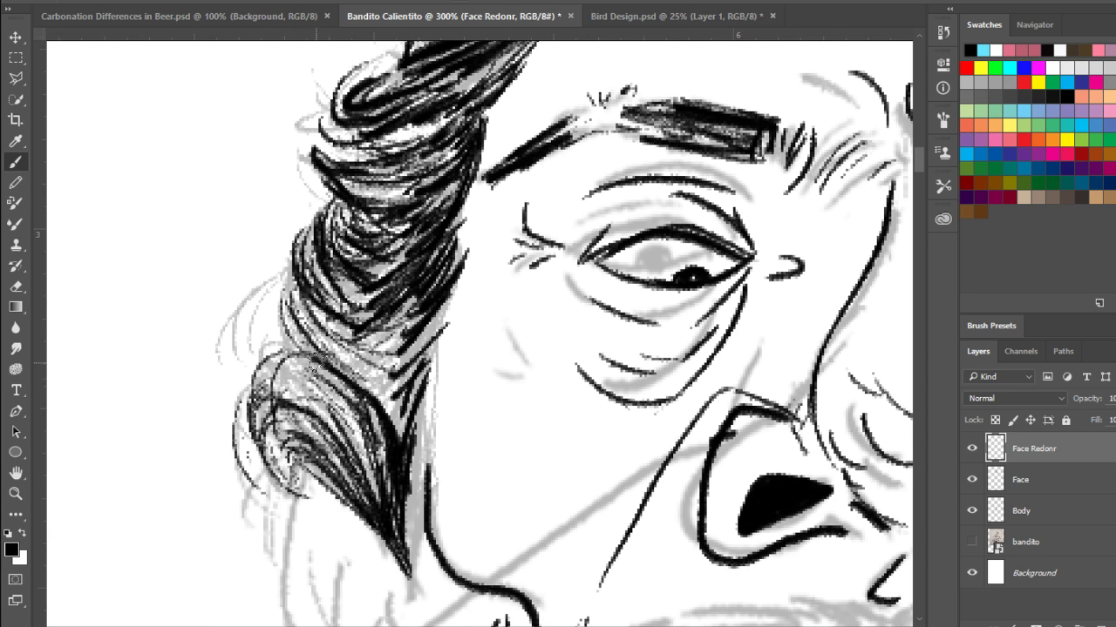
pyautogui.moveTo(287, 283)
pyautogui.mouseDown()
pyautogui.moveTo(310, 360)
pyautogui.moveTo(275, 314)
pyautogui.mouseUp()
pyautogui.moveTo(293, 280); pyautogui.dragTo(231, 354)
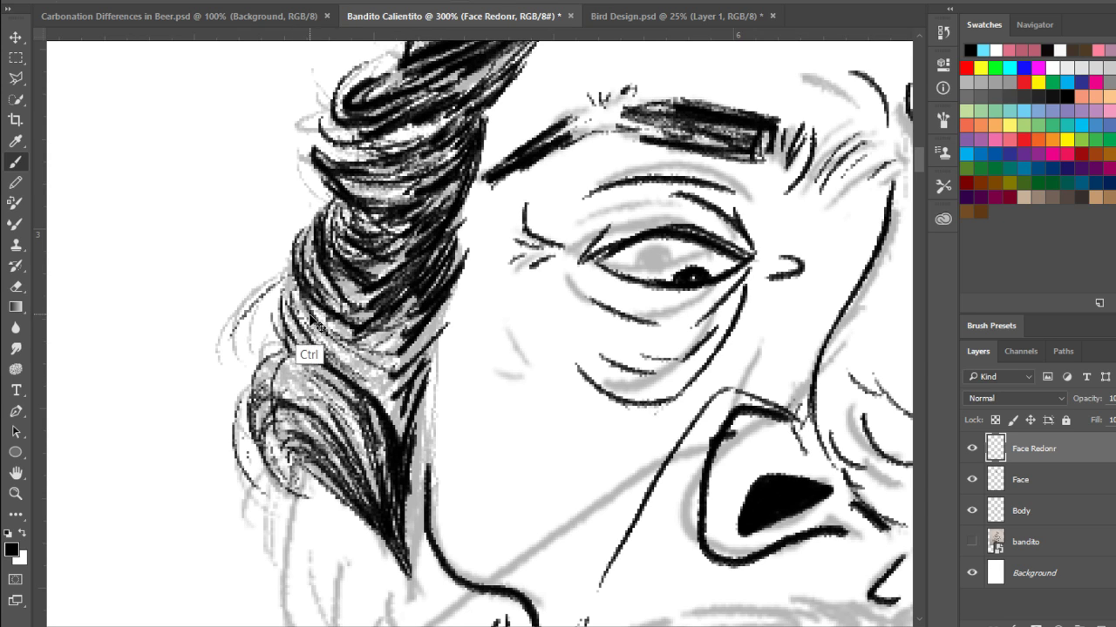
# - Ink fine, wispy strands along the outer edge of the lower curls on the face's left side
pyautogui.moveTo(250, 298); pyautogui.dragTo(232, 360)
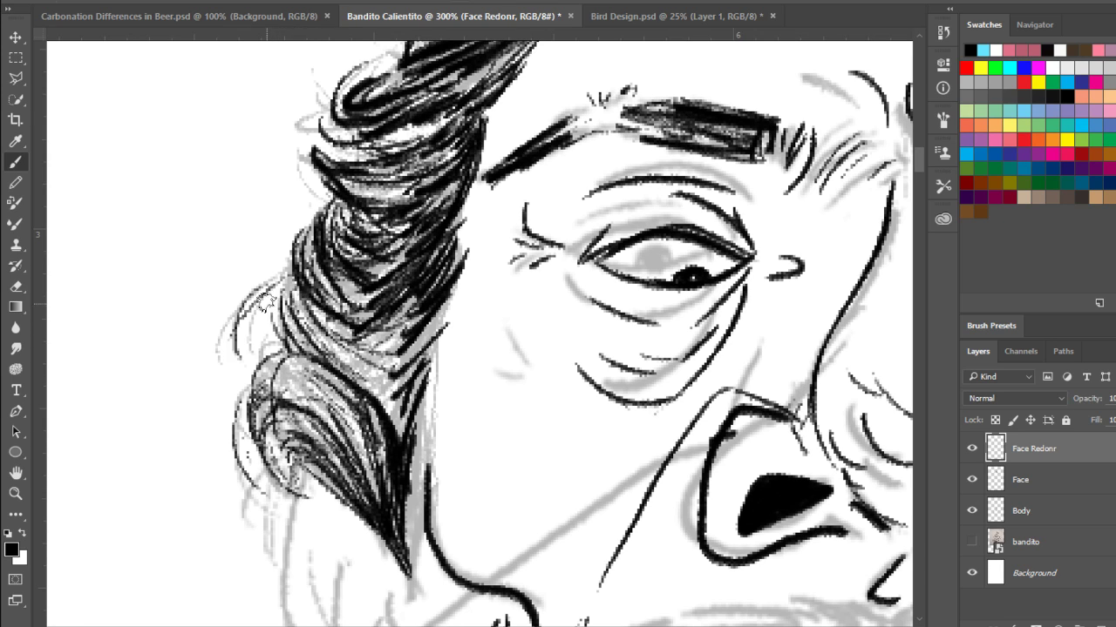
pyautogui.moveTo(256, 318)
pyautogui.mouseDown()
pyautogui.moveTo(247, 358)
pyautogui.moveTo(226, 363)
pyautogui.moveTo(290, 287)
pyautogui.mouseUp()
pyautogui.moveTo(263, 347); pyautogui.dragTo(270, 317)
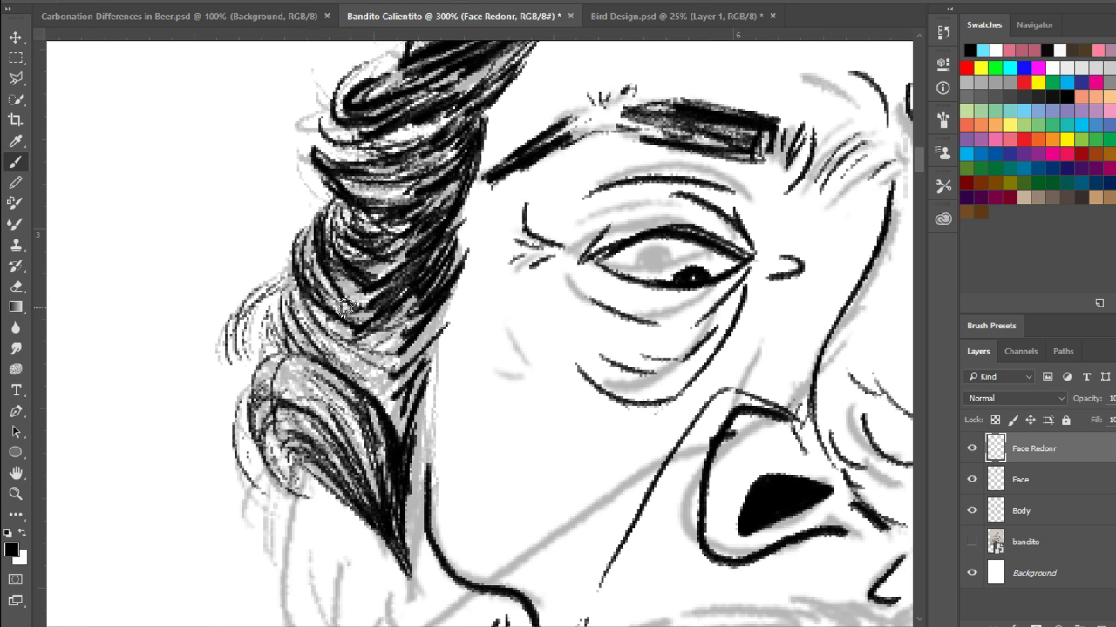
pyautogui.moveTo(295, 276)
pyautogui.mouseDown()
pyautogui.moveTo(260, 291)
pyautogui.moveTo(284, 307)
pyautogui.mouseUp()
pyautogui.moveTo(303, 380)
pyautogui.mouseDown()
pyautogui.moveTo(325, 403)
pyautogui.moveTo(272, 402)
pyautogui.mouseUp()
pyautogui.moveTo(305, 381)
pyautogui.mouseDown()
pyautogui.moveTo(260, 409)
pyautogui.moveTo(301, 370)
pyautogui.moveTo(295, 406)
pyautogui.moveTo(258, 398)
pyautogui.mouseUp()
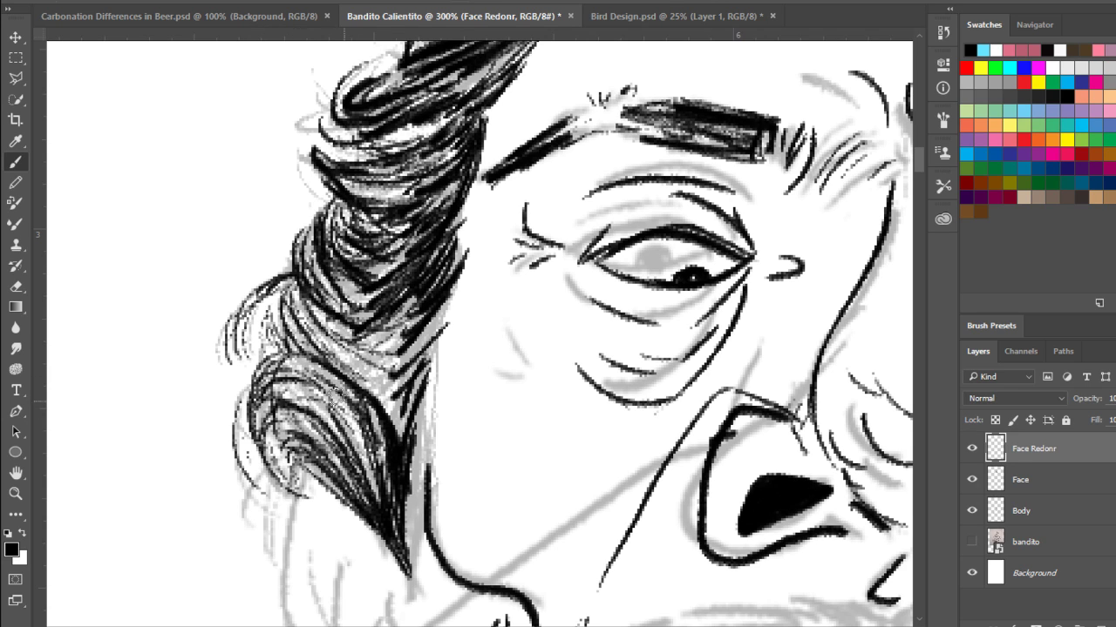
pyautogui.moveTo(307, 366)
pyautogui.mouseDown()
pyautogui.moveTo(379, 421)
pyautogui.moveTo(317, 360)
pyautogui.moveTo(387, 372)
pyautogui.moveTo(368, 396)
pyautogui.moveTo(431, 354)
pyautogui.mouseUp()
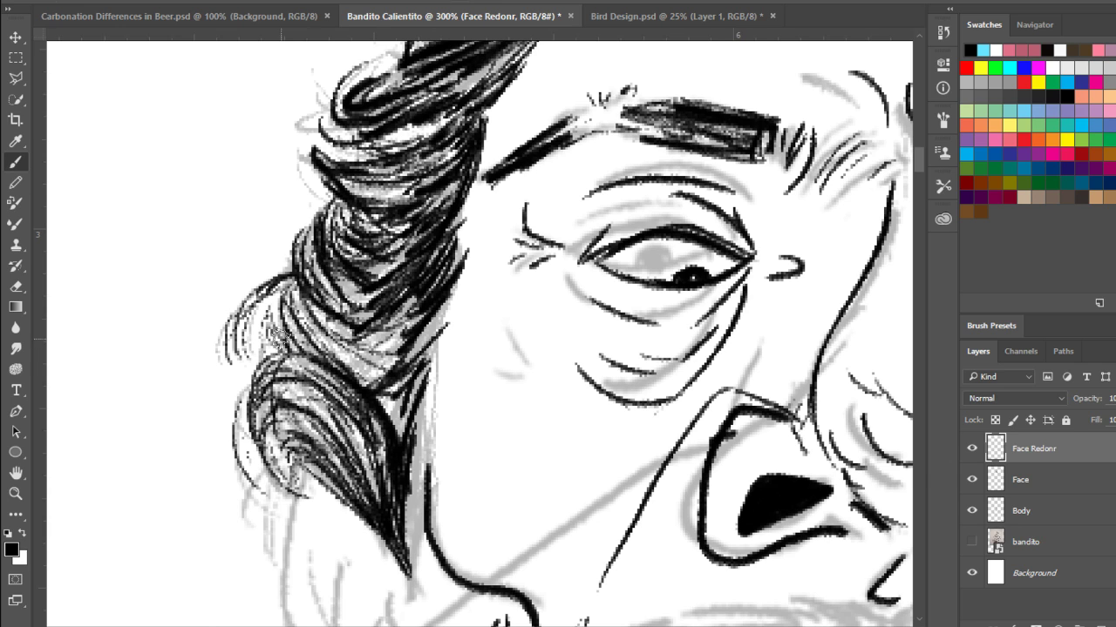
# - Darken the lower left curls with dense curved black strokes, defining the lock that tapers down beside the ear
pyautogui.moveTo(282, 339); pyautogui.dragTo(336, 371)
pyautogui.moveTo(282, 299)
pyautogui.mouseDown()
pyautogui.moveTo(302, 344)
pyautogui.moveTo(371, 365)
pyautogui.mouseUp()
pyautogui.moveTo(409, 312); pyautogui.dragTo(376, 366)
pyautogui.moveTo(419, 322); pyautogui.dragTo(363, 381)
pyautogui.moveTo(296, 369)
pyautogui.mouseDown()
pyautogui.moveTo(261, 410)
pyautogui.moveTo(274, 427)
pyautogui.moveTo(293, 407)
pyautogui.moveTo(357, 462)
pyautogui.moveTo(366, 492)
pyautogui.moveTo(328, 391)
pyautogui.moveTo(392, 488)
pyautogui.mouseUp()
pyautogui.moveTo(365, 388)
pyautogui.mouseDown()
pyautogui.moveTo(374, 424)
pyautogui.moveTo(365, 396)
pyautogui.mouseUp()
pyautogui.moveTo(285, 279); pyautogui.dragTo(356, 356)
pyautogui.moveTo(297, 272)
pyautogui.mouseDown()
pyautogui.moveTo(362, 298)
pyautogui.moveTo(414, 262)
pyautogui.moveTo(403, 320)
pyautogui.moveTo(432, 288)
pyautogui.moveTo(372, 333)
pyautogui.moveTo(433, 298)
pyautogui.mouseUp()
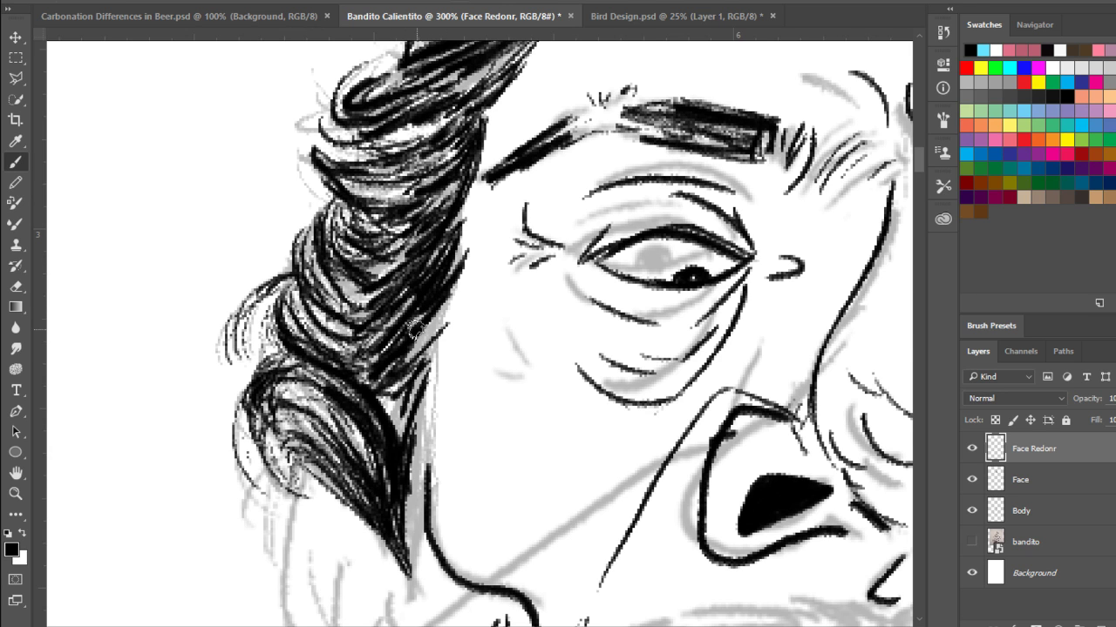
# - Deepen the shading of the left-side hair with more strokes through the middle curls and down the sideburn
pyautogui.scroll(-4, 417, 334)
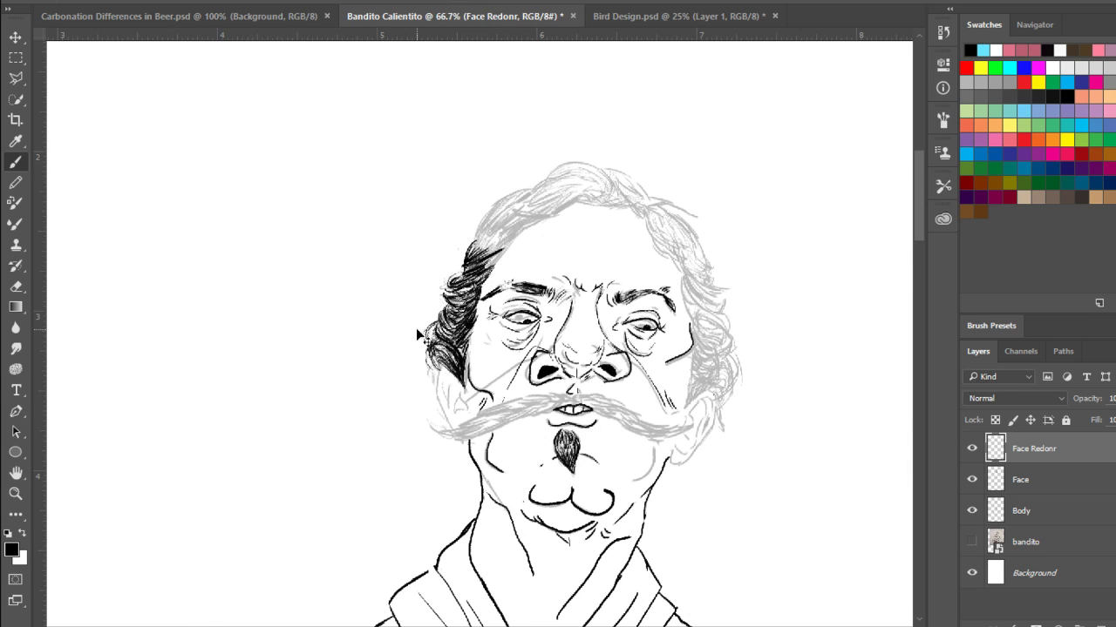
pyautogui.scroll(3, 416, 328)
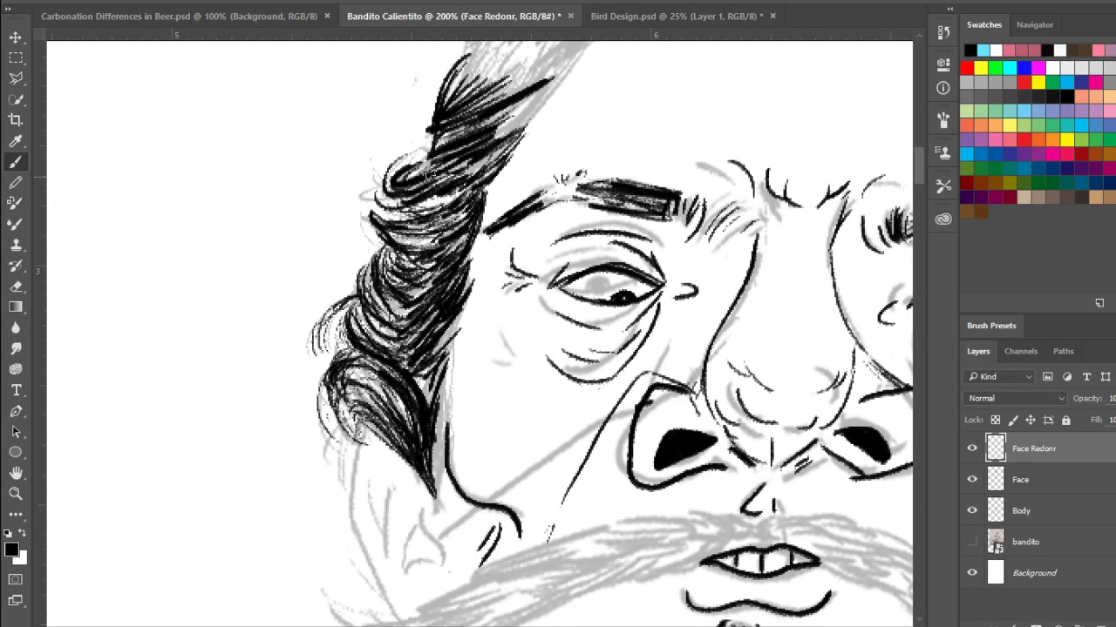
pyautogui.moveTo(403, 183)
pyautogui.mouseDown()
pyautogui.moveTo(442, 162)
pyautogui.moveTo(420, 202)
pyautogui.moveTo(383, 220)
pyautogui.moveTo(376, 206)
pyautogui.moveTo(406, 225)
pyautogui.moveTo(399, 255)
pyautogui.moveTo(384, 237)
pyautogui.mouseUp()
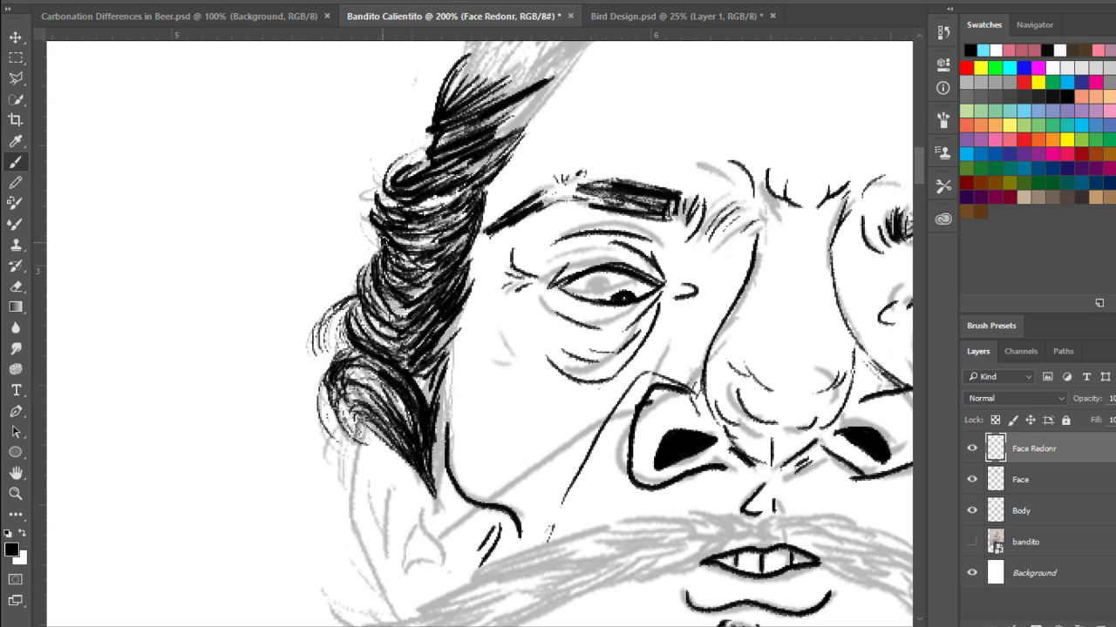
pyautogui.moveTo(378, 277)
pyautogui.mouseDown()
pyautogui.moveTo(387, 251)
pyautogui.moveTo(448, 241)
pyautogui.mouseUp()
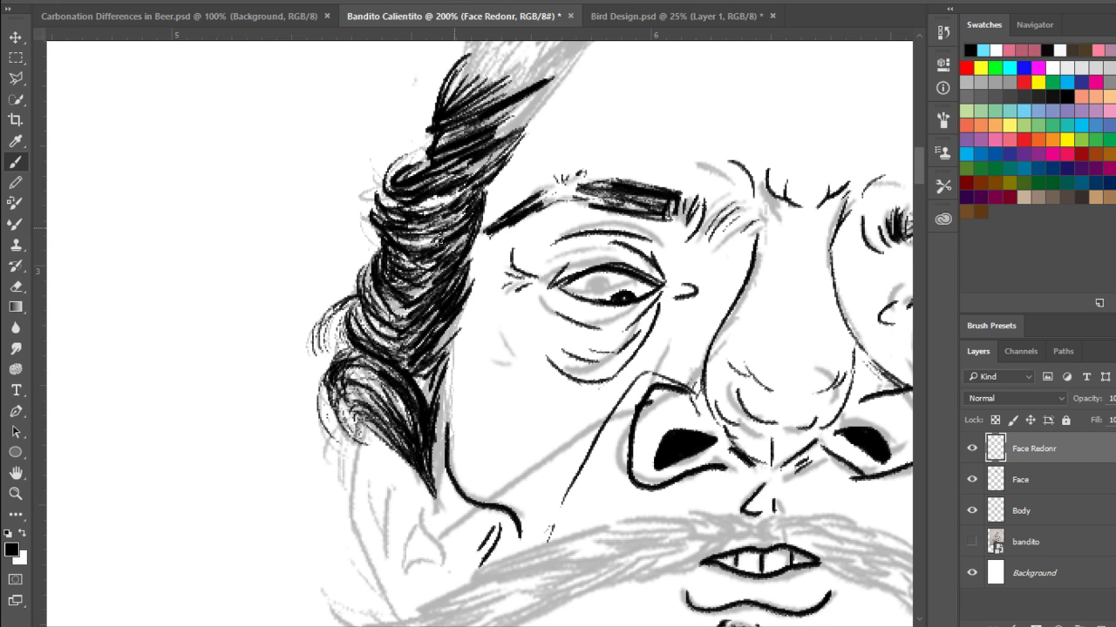
pyautogui.moveTo(479, 202)
pyautogui.mouseDown()
pyautogui.moveTo(449, 216)
pyautogui.moveTo(480, 196)
pyautogui.moveTo(463, 234)
pyautogui.mouseUp()
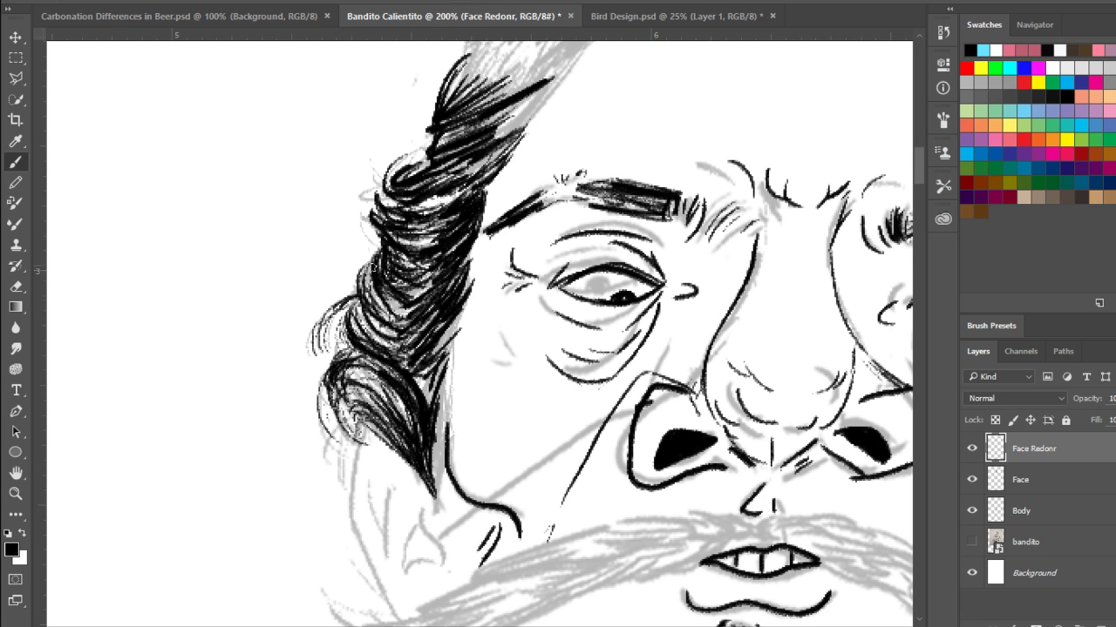
pyautogui.moveTo(373, 267)
pyautogui.mouseDown()
pyautogui.moveTo(394, 296)
pyautogui.moveTo(387, 312)
pyautogui.moveTo(408, 296)
pyautogui.moveTo(444, 335)
pyautogui.moveTo(471, 305)
pyautogui.moveTo(445, 397)
pyautogui.moveTo(456, 409)
pyautogui.moveTo(388, 413)
pyautogui.moveTo(354, 432)
pyautogui.moveTo(366, 460)
pyautogui.moveTo(345, 445)
pyautogui.moveTo(366, 377)
pyautogui.moveTo(341, 335)
pyautogui.moveTo(406, 369)
pyautogui.moveTo(428, 401)
pyautogui.mouseUp()
pyautogui.moveTo(438, 350); pyautogui.dragTo(434, 406)
# - Ink the left ear's outer contour and inner folds over the grey sketch
pyautogui.moveTo(416, 549)
pyautogui.mouseDown()
pyautogui.moveTo(436, 353)
pyautogui.moveTo(417, 261)
pyautogui.mouseUp()
pyautogui.moveTo(370, 148)
pyautogui.mouseDown()
pyautogui.moveTo(354, 181)
pyautogui.moveTo(349, 232)
pyautogui.moveTo(407, 331)
pyautogui.mouseUp()
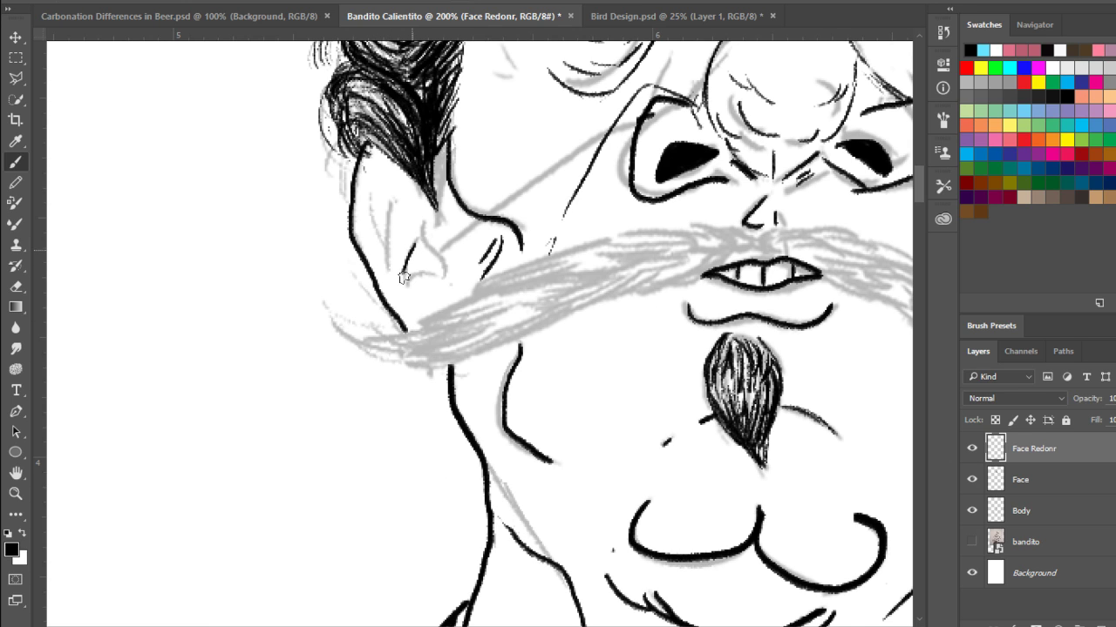
pyautogui.moveTo(439, 276)
pyautogui.mouseDown()
pyautogui.moveTo(422, 247)
pyautogui.moveTo(441, 206)
pyautogui.moveTo(387, 230)
pyautogui.moveTo(383, 250)
pyautogui.moveTo(369, 195)
pyautogui.moveTo(379, 164)
pyautogui.mouseUp()
pyautogui.hotkey('ctrl', 'z')
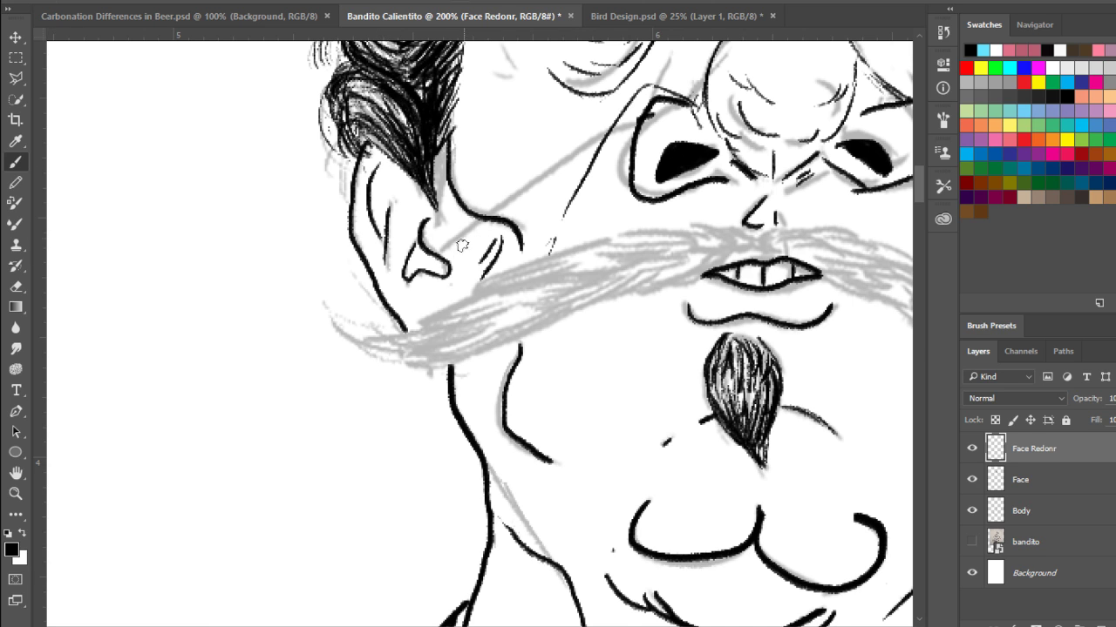
# - Ink the flared left tip of the moustache with thin tapering strokes
pyautogui.moveTo(435, 336); pyautogui.dragTo(452, 266)
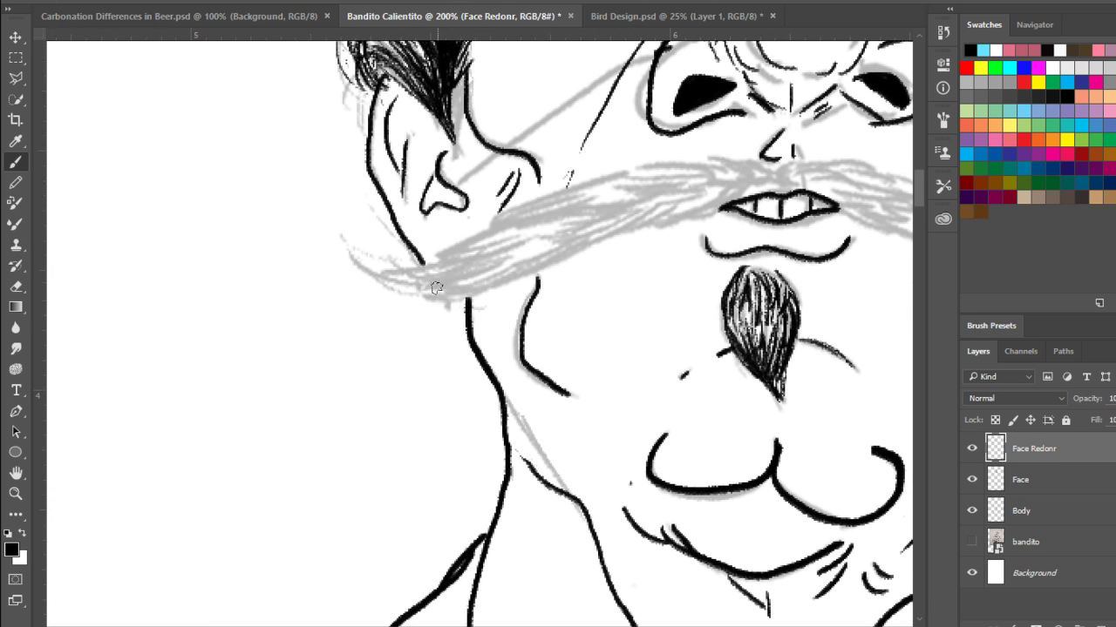
pyautogui.moveTo(343, 238); pyautogui.dragTo(436, 279)
pyautogui.moveTo(378, 249)
pyautogui.mouseDown()
pyautogui.moveTo(465, 266)
pyautogui.moveTo(429, 270)
pyautogui.moveTo(492, 248)
pyautogui.mouseUp()
pyautogui.moveTo(442, 274); pyautogui.dragTo(510, 248)
pyautogui.moveTo(410, 290)
pyautogui.mouseDown()
pyautogui.moveTo(504, 272)
pyautogui.moveTo(410, 297)
pyautogui.moveTo(329, 282)
pyautogui.mouseUp()
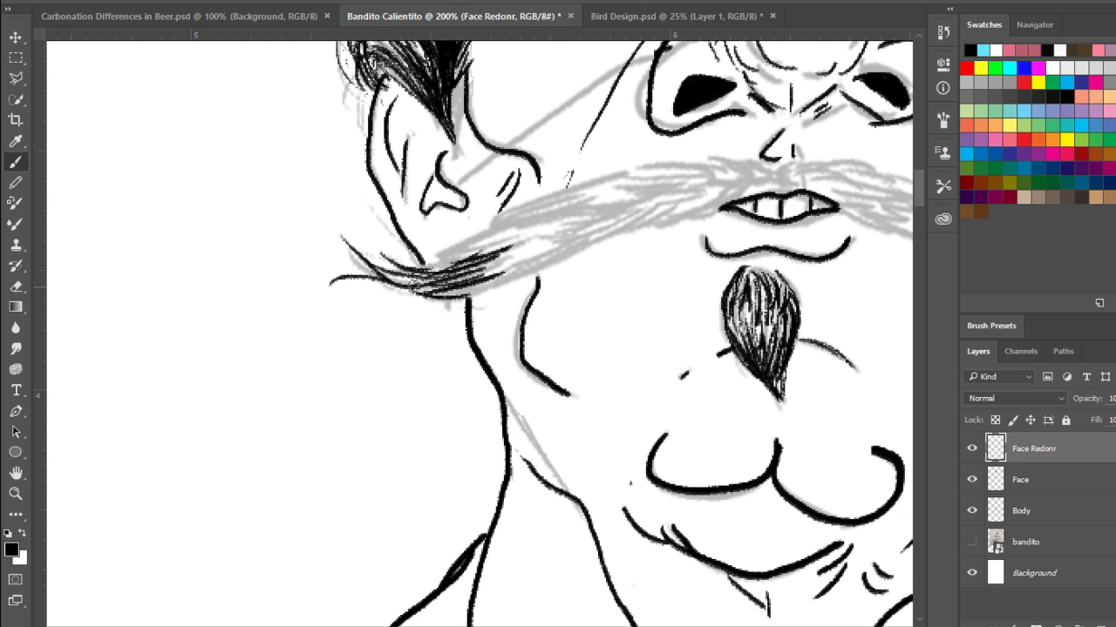
# - Ink the lower edge of the moustache's left half with overlapping hair strokes from the tip towards the mouth
pyautogui.moveTo(413, 287)
pyautogui.mouseDown()
pyautogui.moveTo(478, 295)
pyautogui.moveTo(551, 262)
pyautogui.mouseUp()
pyautogui.moveTo(470, 292); pyautogui.dragTo(584, 241)
pyautogui.moveTo(511, 273); pyautogui.dragTo(593, 238)
pyautogui.moveTo(544, 258); pyautogui.dragTo(636, 218)
pyautogui.moveTo(558, 241); pyautogui.dragTo(671, 206)
pyautogui.moveTo(603, 224); pyautogui.dragTo(678, 186)
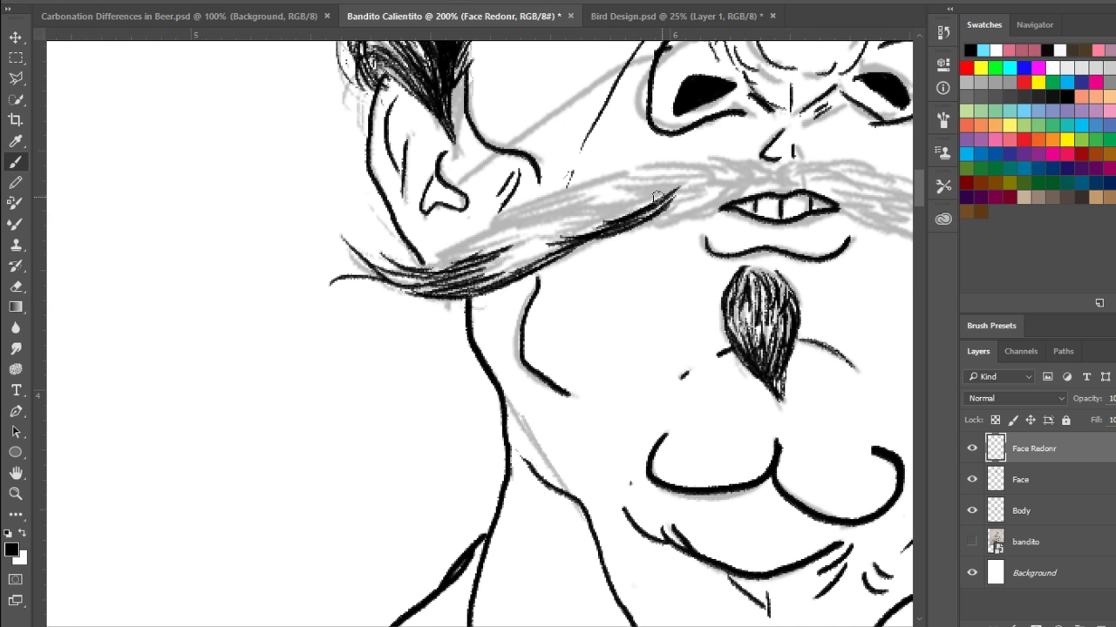
pyautogui.moveTo(446, 270); pyautogui.dragTo(526, 225)
pyautogui.hotkey('ctrl', 'alt', 'z')
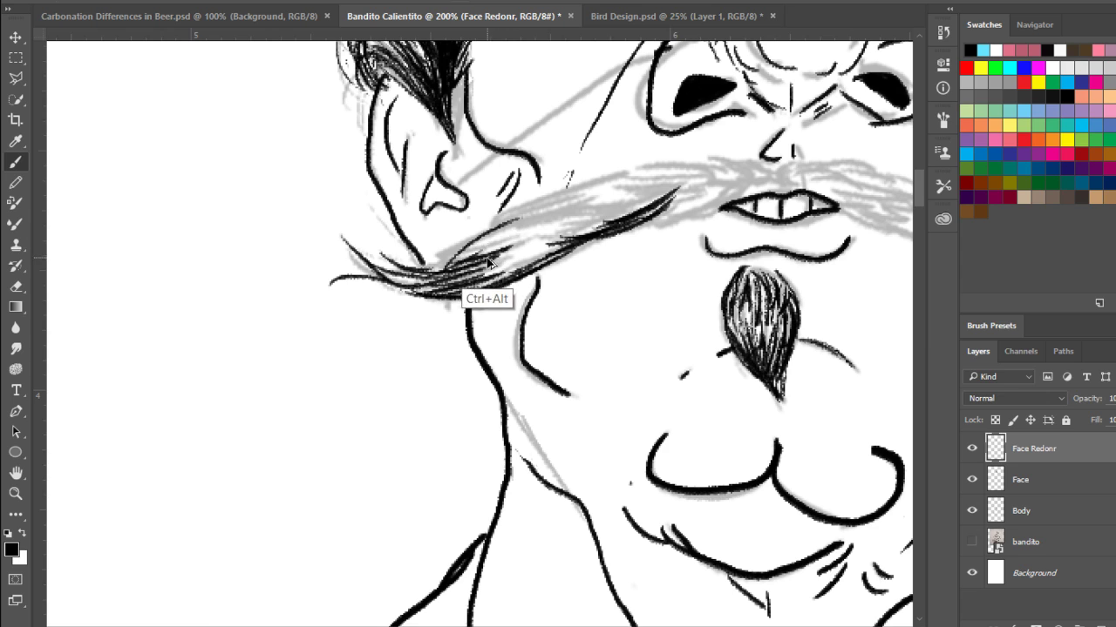
pyautogui.hotkey('ctrl', 'alt', 'z')
# - Ink the upper edge of the moustache's left half and fill its outer section with hair strokes
pyautogui.moveTo(431, 266)
pyautogui.mouseDown()
pyautogui.moveTo(502, 243)
pyautogui.moveTo(514, 218)
pyautogui.moveTo(545, 223)
pyautogui.mouseUp()
pyautogui.moveTo(481, 249); pyautogui.dragTo(562, 218)
pyautogui.moveTo(441, 288); pyautogui.dragTo(563, 242)
pyautogui.moveTo(500, 287); pyautogui.dragTo(633, 208)
pyautogui.moveTo(570, 233); pyautogui.dragTo(645, 211)
pyautogui.moveTo(514, 234)
pyautogui.mouseDown()
pyautogui.moveTo(606, 182)
pyautogui.moveTo(565, 199)
pyautogui.mouseUp()
pyautogui.moveTo(485, 252)
pyautogui.mouseDown()
pyautogui.moveTo(573, 186)
pyautogui.moveTo(616, 179)
pyautogui.mouseUp()
pyautogui.moveTo(523, 230); pyautogui.dragTo(633, 164)
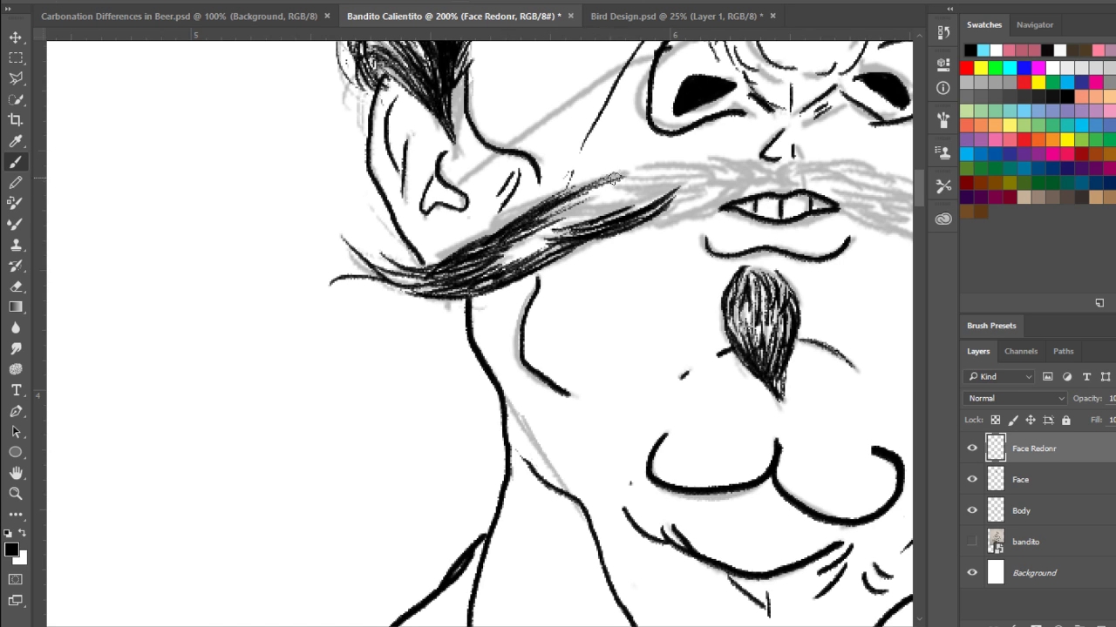
# - Extend the moustache's left half towards the nose with dense hair strokes and fill remaining light gaps
pyautogui.moveTo(551, 217)
pyautogui.mouseDown()
pyautogui.moveTo(615, 186)
pyautogui.moveTo(655, 188)
pyautogui.mouseUp()
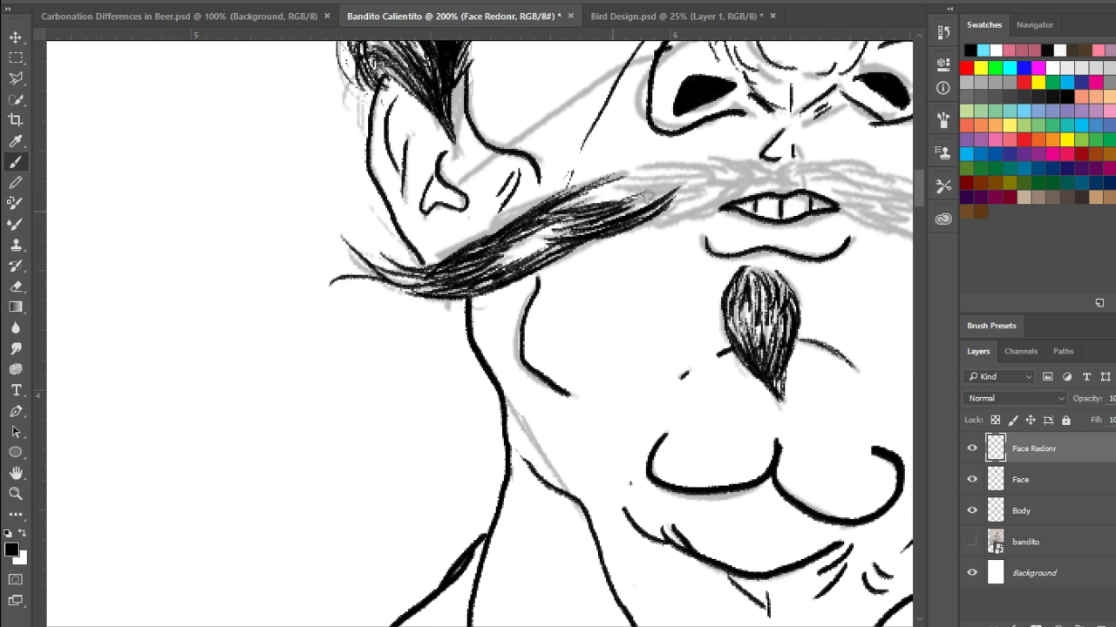
pyautogui.moveTo(593, 218); pyautogui.dragTo(655, 185)
pyautogui.moveTo(540, 221); pyautogui.dragTo(635, 179)
pyautogui.moveTo(572, 202)
pyautogui.mouseDown()
pyautogui.moveTo(676, 167)
pyautogui.moveTo(690, 174)
pyautogui.mouseUp()
pyautogui.moveTo(683, 215); pyautogui.dragTo(575, 254)
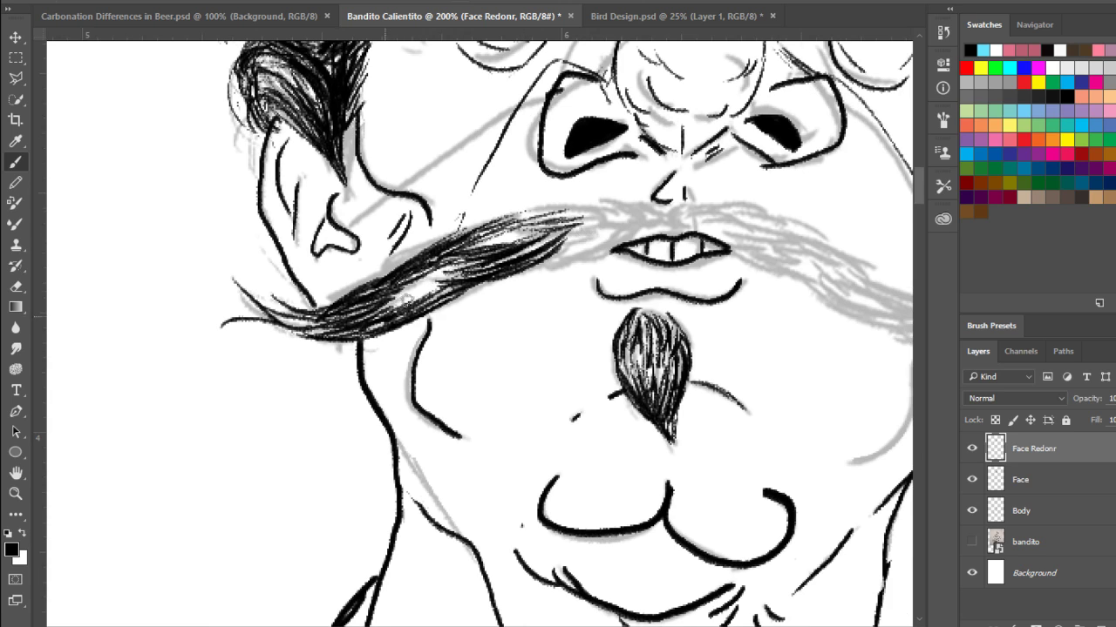
pyautogui.moveTo(433, 289); pyautogui.dragTo(380, 309)
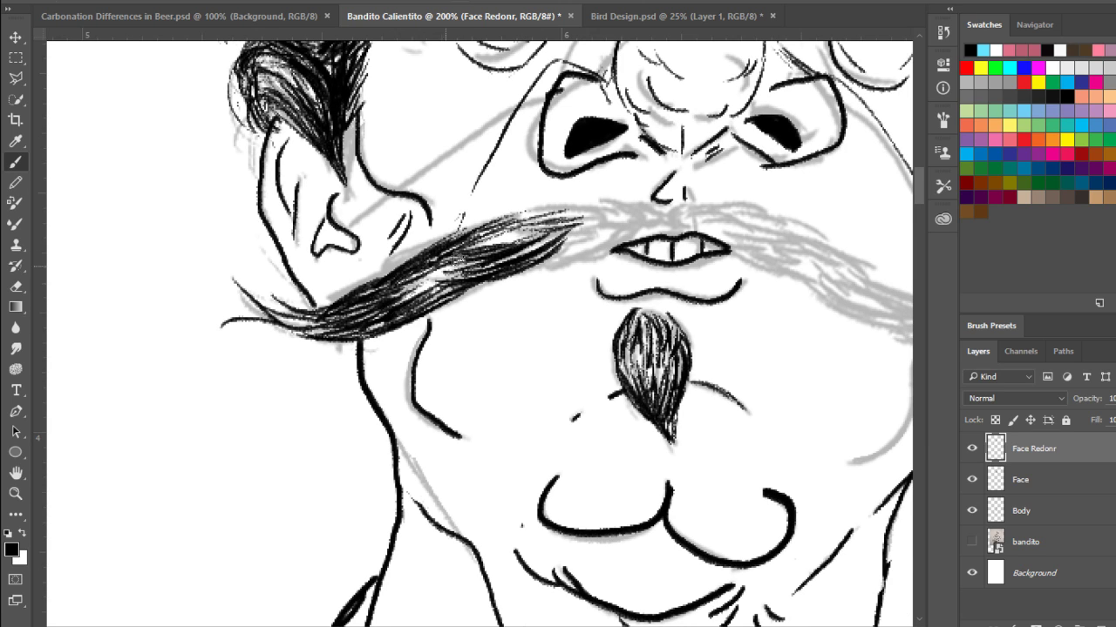
# - Complete the moustache's left half up to the centre above the upper lip with long strokes along both edges
pyautogui.moveTo(492, 271)
pyautogui.mouseDown()
pyautogui.moveTo(442, 276)
pyautogui.moveTo(684, 223)
pyautogui.mouseUp()
pyautogui.moveTo(484, 236)
pyautogui.mouseDown()
pyautogui.moveTo(568, 224)
pyautogui.moveTo(575, 209)
pyautogui.moveTo(545, 218)
pyautogui.moveTo(610, 214)
pyautogui.moveTo(549, 257)
pyautogui.moveTo(624, 214)
pyautogui.moveTo(651, 219)
pyautogui.mouseUp()
pyautogui.moveTo(559, 252); pyautogui.dragTo(633, 234)
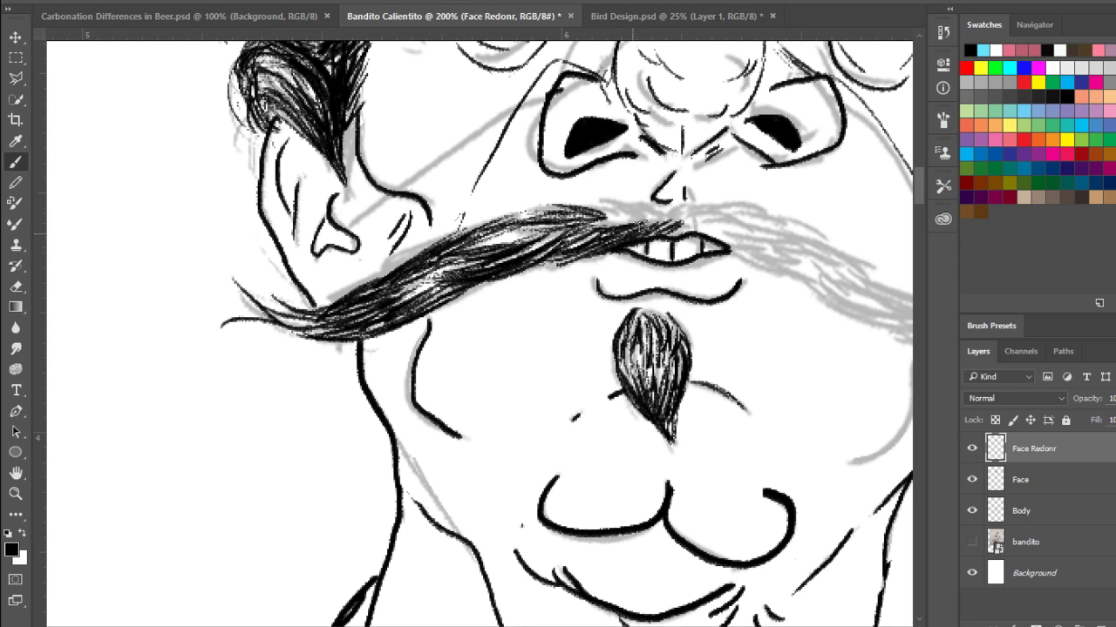
pyautogui.moveTo(567, 210); pyautogui.dragTo(650, 216)
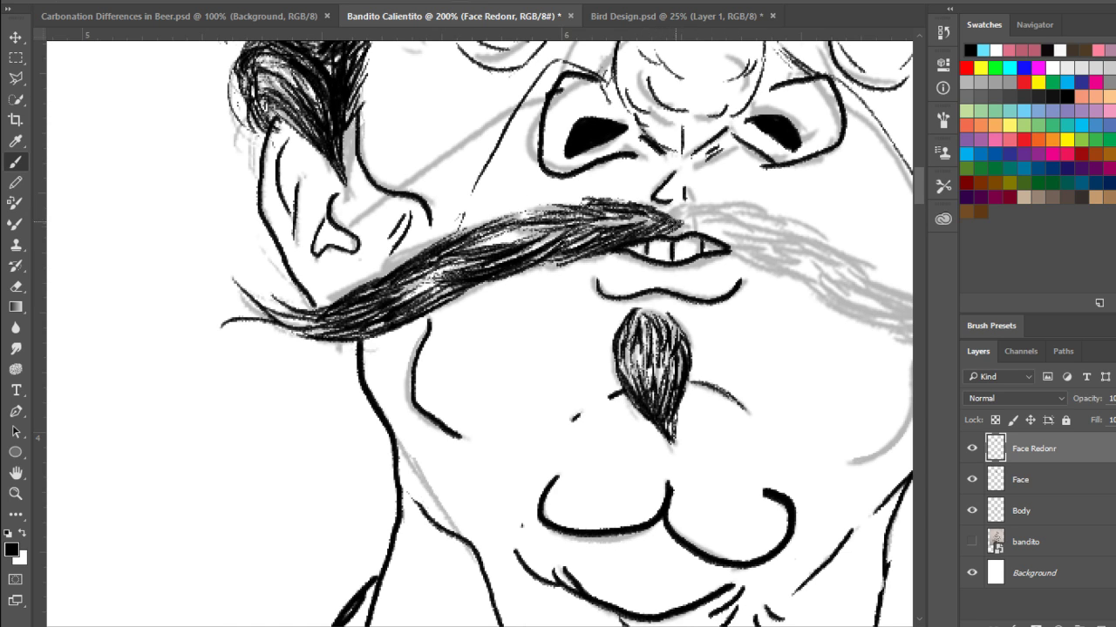
# - Ink the beginning of the moustache's right half with hair strokes sweeping outward from the centre above the lip
pyautogui.moveTo(760, 218); pyautogui.dragTo(614, 219)
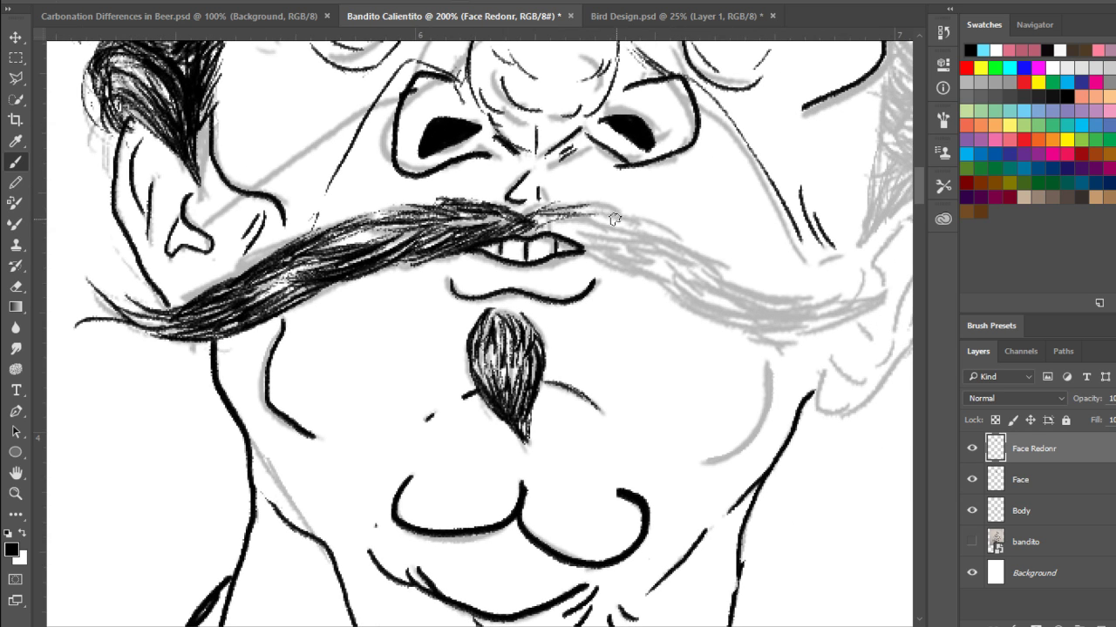
pyautogui.moveTo(530, 225)
pyautogui.mouseDown()
pyautogui.moveTo(601, 236)
pyautogui.moveTo(560, 235)
pyautogui.moveTo(615, 254)
pyautogui.mouseUp()
pyautogui.moveTo(587, 246); pyautogui.dragTo(633, 263)
pyautogui.moveTo(602, 251); pyautogui.dragTo(636, 260)
pyautogui.moveTo(558, 229); pyautogui.dragTo(612, 240)
pyautogui.moveTo(544, 224); pyautogui.dragTo(603, 225)
pyautogui.moveTo(534, 232)
pyautogui.mouseDown()
pyautogui.moveTo(596, 218)
pyautogui.moveTo(566, 202)
pyautogui.moveTo(610, 200)
pyautogui.moveTo(711, 258)
pyautogui.mouseUp()
pyautogui.moveTo(613, 241)
pyautogui.mouseDown()
pyautogui.moveTo(659, 254)
pyautogui.moveTo(654, 244)
pyautogui.moveTo(649, 260)
pyautogui.moveTo(662, 273)
pyautogui.moveTo(737, 308)
pyautogui.mouseUp()
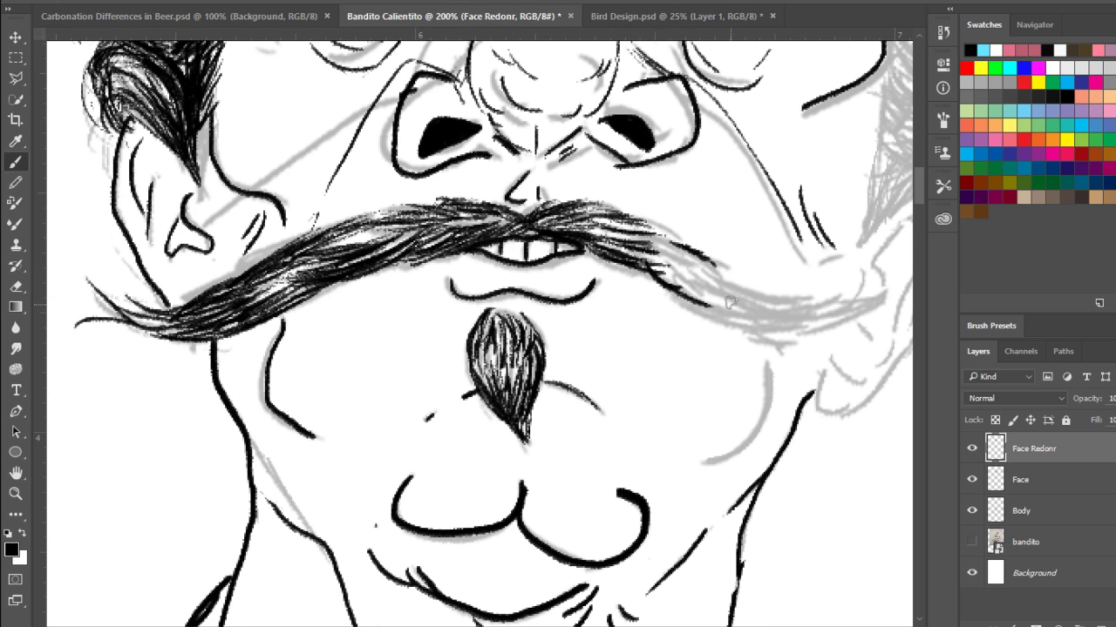
# - Extend the moustache's right half outward and thicken its upper section with additional hair strokes
pyautogui.moveTo(672, 280)
pyautogui.mouseDown()
pyautogui.moveTo(719, 278)
pyautogui.moveTo(766, 309)
pyautogui.mouseUp()
pyautogui.moveTo(687, 269); pyautogui.dragTo(738, 293)
pyautogui.moveTo(673, 272)
pyautogui.mouseDown()
pyautogui.moveTo(737, 284)
pyautogui.moveTo(746, 300)
pyautogui.mouseUp()
pyautogui.moveTo(700, 277)
pyautogui.mouseDown()
pyautogui.moveTo(773, 297)
pyautogui.moveTo(649, 266)
pyautogui.mouseUp()
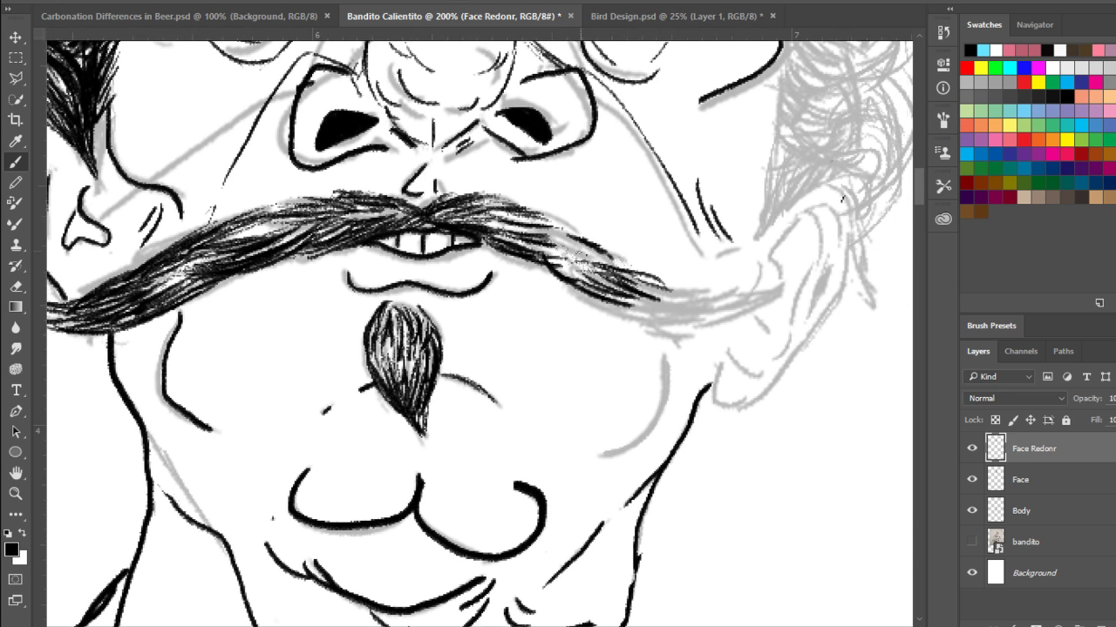
pyautogui.moveTo(577, 258)
pyautogui.mouseDown()
pyautogui.moveTo(534, 246)
pyautogui.moveTo(529, 218)
pyautogui.moveTo(460, 218)
pyautogui.mouseUp()
pyautogui.moveTo(533, 237)
pyautogui.mouseDown()
pyautogui.moveTo(485, 218)
pyautogui.moveTo(506, 232)
pyautogui.mouseUp()
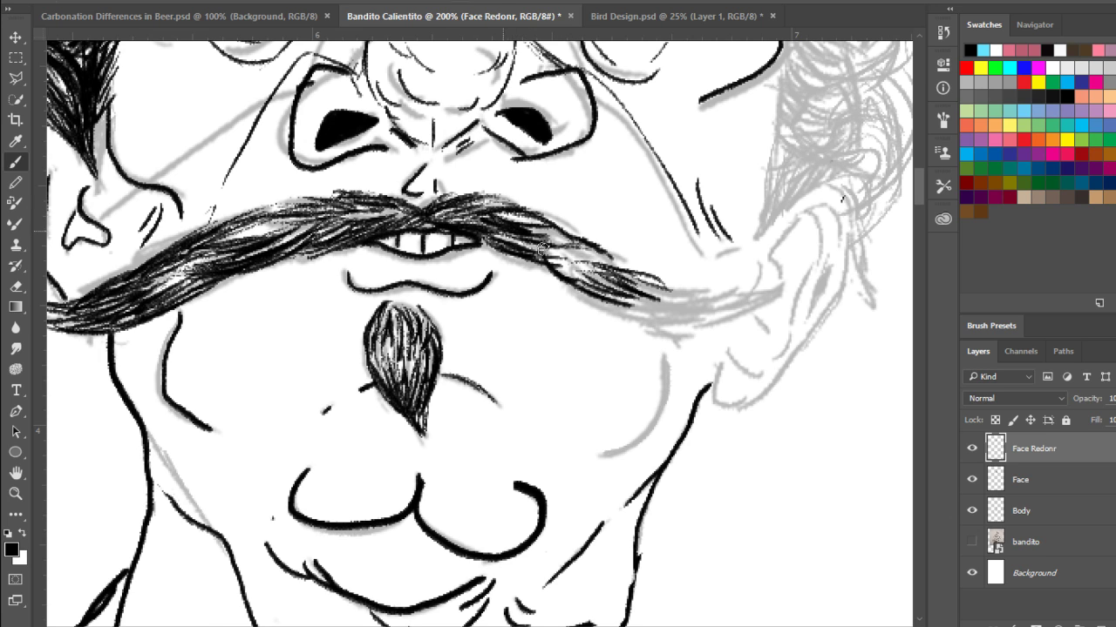
pyautogui.moveTo(555, 262)
pyautogui.mouseDown()
pyautogui.moveTo(487, 225)
pyautogui.moveTo(528, 257)
pyautogui.moveTo(493, 225)
pyautogui.mouseUp()
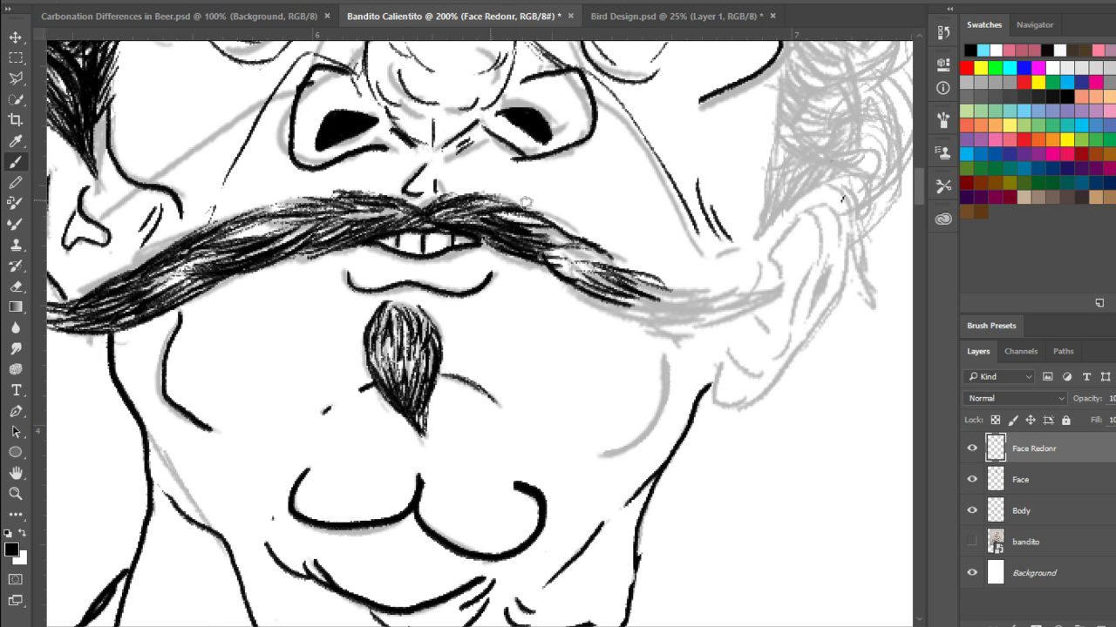
pyautogui.moveTo(554, 206); pyautogui.dragTo(484, 212)
# - Ink the tapering right end of the moustache to its tip and fill the light gap in the right half
pyautogui.moveTo(586, 286)
pyautogui.mouseDown()
pyautogui.moveTo(681, 330)
pyautogui.moveTo(698, 325)
pyautogui.mouseUp()
pyautogui.moveTo(617, 296); pyautogui.dragTo(683, 322)
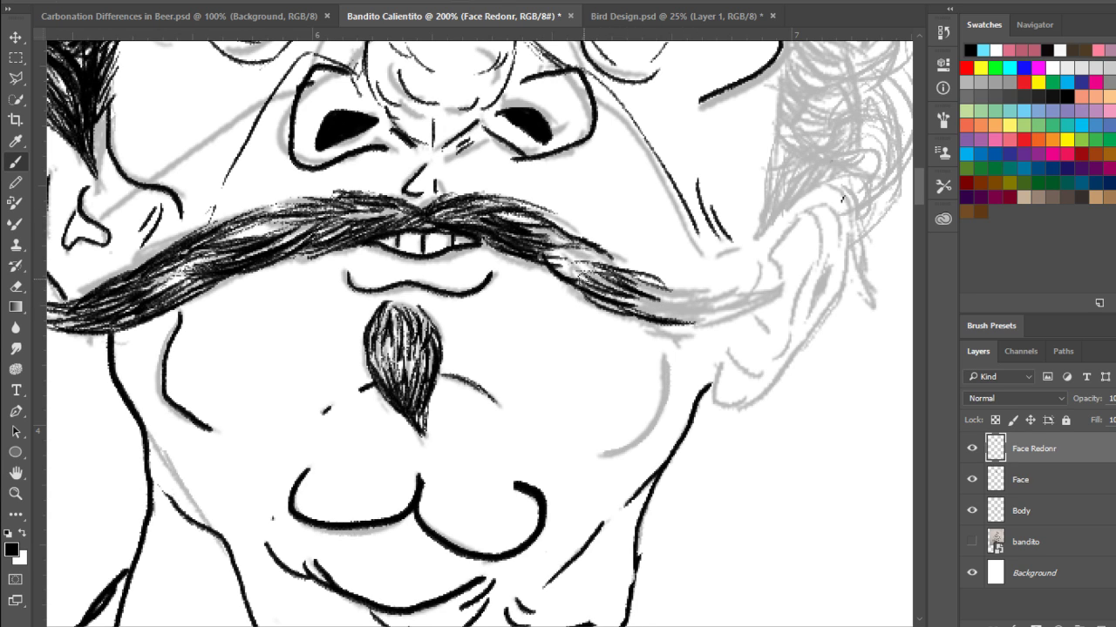
pyautogui.moveTo(578, 274); pyautogui.dragTo(654, 294)
pyautogui.moveTo(605, 259)
pyautogui.mouseDown()
pyautogui.moveTo(655, 291)
pyautogui.moveTo(732, 305)
pyautogui.moveTo(770, 286)
pyautogui.moveTo(778, 296)
pyautogui.mouseUp()
pyautogui.moveTo(748, 316)
pyautogui.mouseDown()
pyautogui.moveTo(792, 295)
pyautogui.moveTo(768, 304)
pyautogui.mouseUp()
pyautogui.moveTo(680, 323)
pyautogui.mouseDown()
pyautogui.moveTo(767, 309)
pyautogui.moveTo(643, 302)
pyautogui.moveTo(669, 286)
pyautogui.moveTo(689, 303)
pyautogui.moveTo(636, 296)
pyautogui.moveTo(757, 294)
pyautogui.mouseUp()
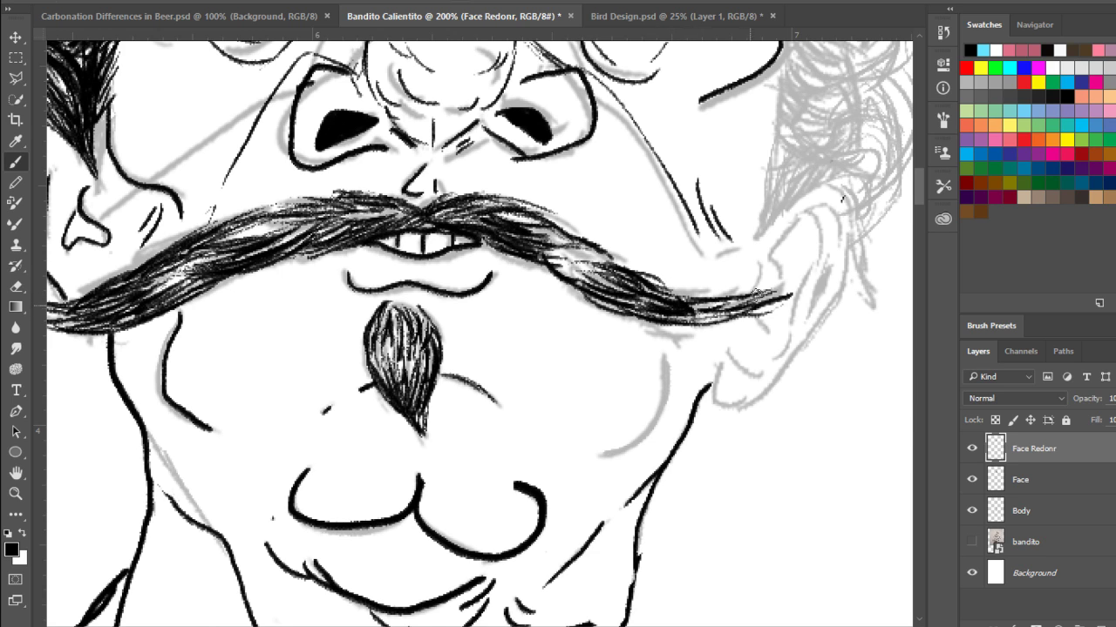
pyautogui.moveTo(567, 270)
pyautogui.mouseDown()
pyautogui.moveTo(583, 258)
pyautogui.moveTo(540, 221)
pyautogui.moveTo(551, 214)
pyautogui.mouseUp()
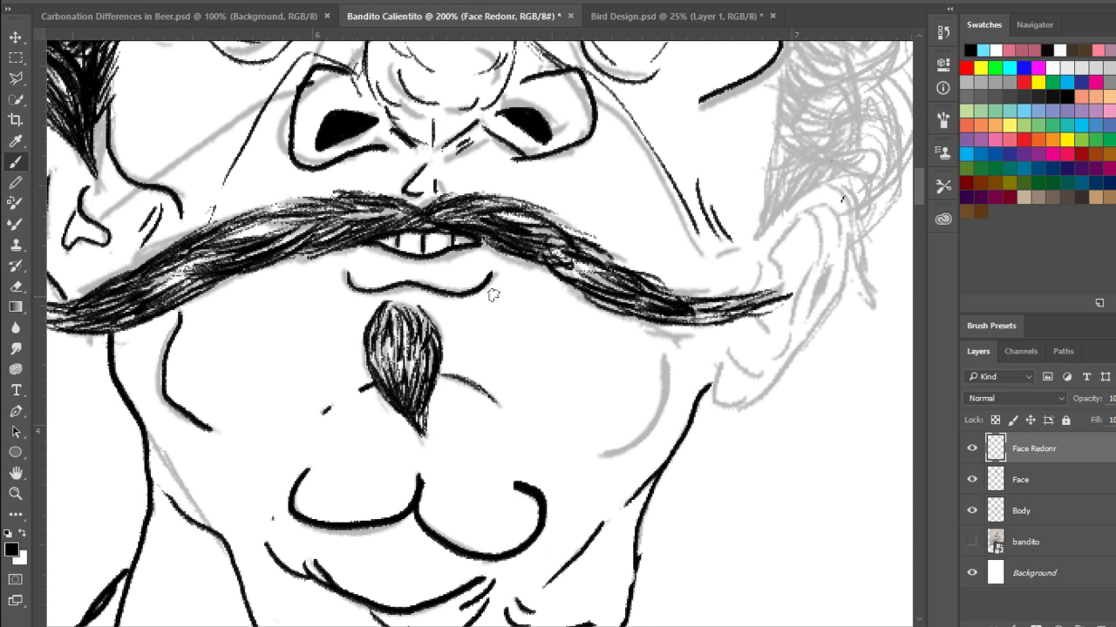
# - Ink the upper inner folds of the right ear beside the moustache tip, redoing unsatisfactory strokes
pyautogui.moveTo(687, 275)
pyautogui.mouseDown()
pyautogui.moveTo(600, 179)
pyautogui.moveTo(499, 265)
pyautogui.mouseUp()
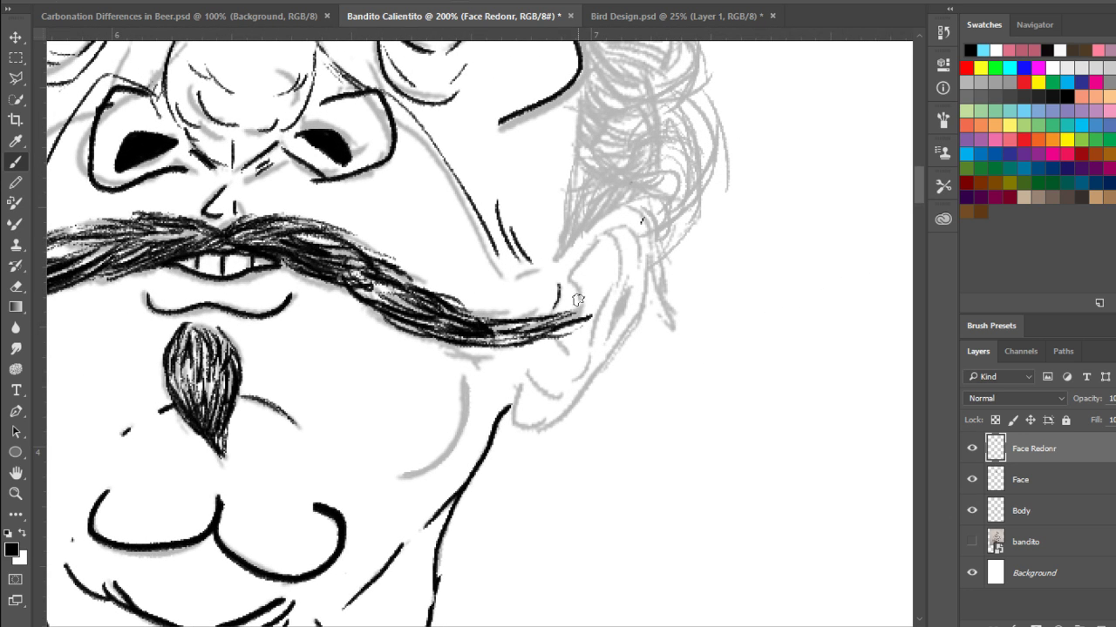
pyautogui.moveTo(567, 279); pyautogui.dragTo(607, 238)
pyautogui.hotkey('ctrl', 'z')
pyautogui.moveTo(566, 279); pyautogui.dragTo(602, 242)
pyautogui.hotkey('ctrl', 'z')
pyautogui.moveTo(566, 279)
pyautogui.mouseDown()
pyautogui.moveTo(598, 241)
pyautogui.moveTo(643, 236)
pyautogui.moveTo(619, 286)
pyautogui.mouseUp()
pyautogui.hotkey('ctrl', 'z')
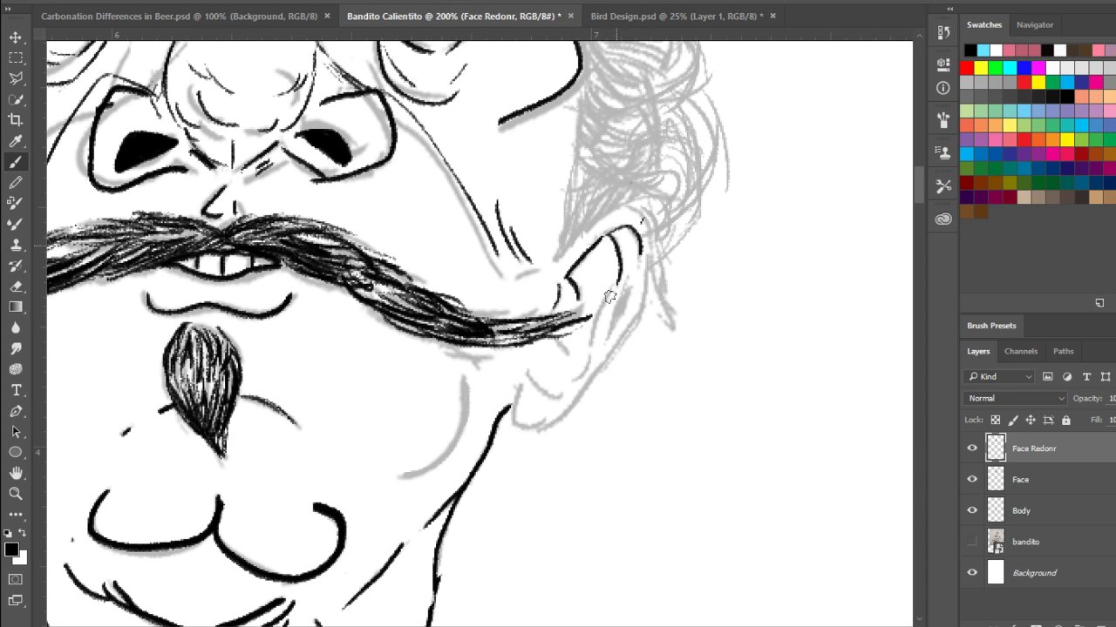
# - Ink the right ear's outer rim and lobe, and add short shading strokes inside it
pyautogui.moveTo(598, 221)
pyautogui.mouseDown()
pyautogui.moveTo(649, 278)
pyautogui.moveTo(652, 254)
pyautogui.moveTo(624, 335)
pyautogui.moveTo(640, 313)
pyautogui.moveTo(563, 414)
pyautogui.moveTo(517, 424)
pyautogui.moveTo(577, 401)
pyautogui.moveTo(551, 395)
pyautogui.moveTo(575, 361)
pyautogui.moveTo(582, 372)
pyautogui.moveTo(591, 341)
pyautogui.mouseUp()
pyautogui.hotkey('ctrl', 'z')
pyautogui.moveTo(624, 288); pyautogui.dragTo(612, 317)
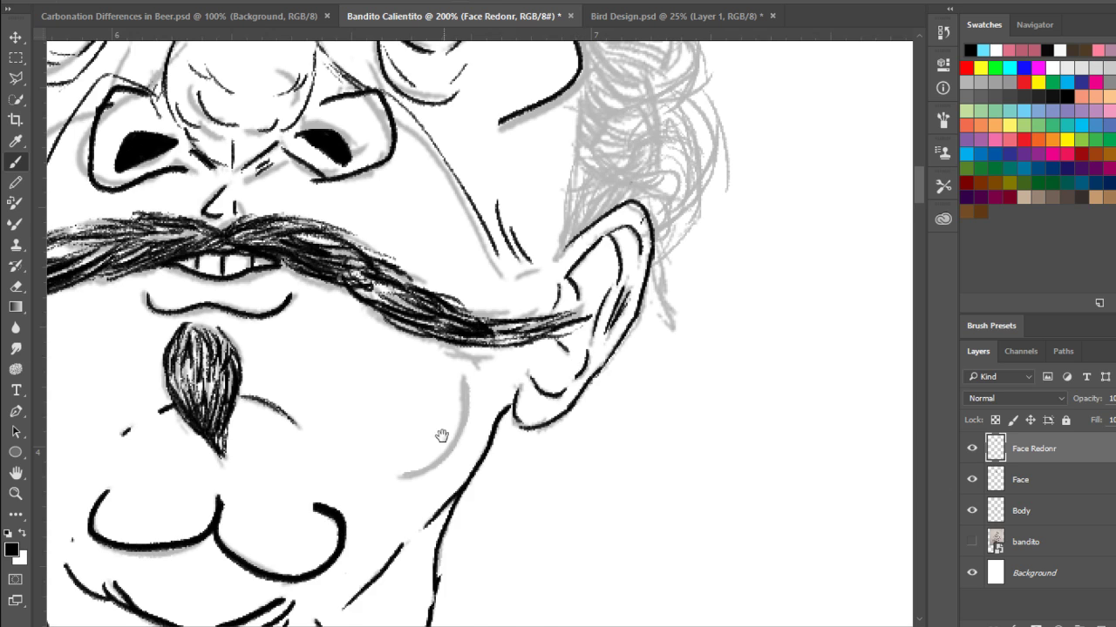
# - Ink the curved crease on the right cheek and hatch short shading strokes along the left jawline
pyautogui.moveTo(442, 436)
pyautogui.mouseDown()
pyautogui.moveTo(563, 316)
pyautogui.moveTo(503, 380)
pyautogui.mouseUp()
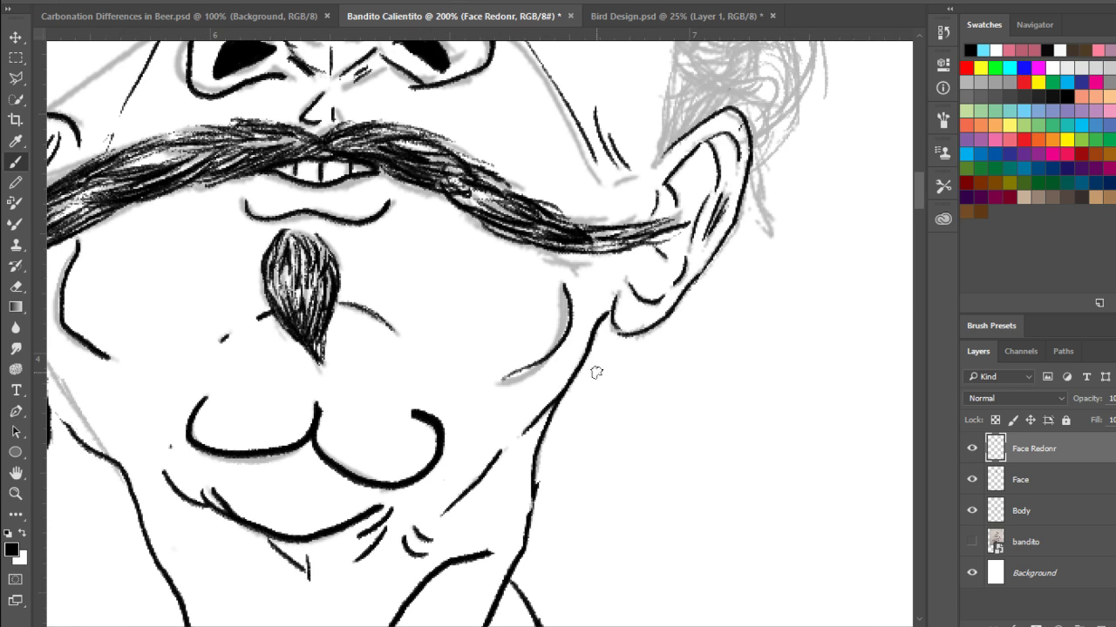
pyautogui.moveTo(492, 475); pyautogui.dragTo(666, 253)
pyautogui.moveTo(410, 285); pyautogui.dragTo(489, 461)
pyautogui.moveTo(311, 332); pyautogui.dragTo(326, 344)
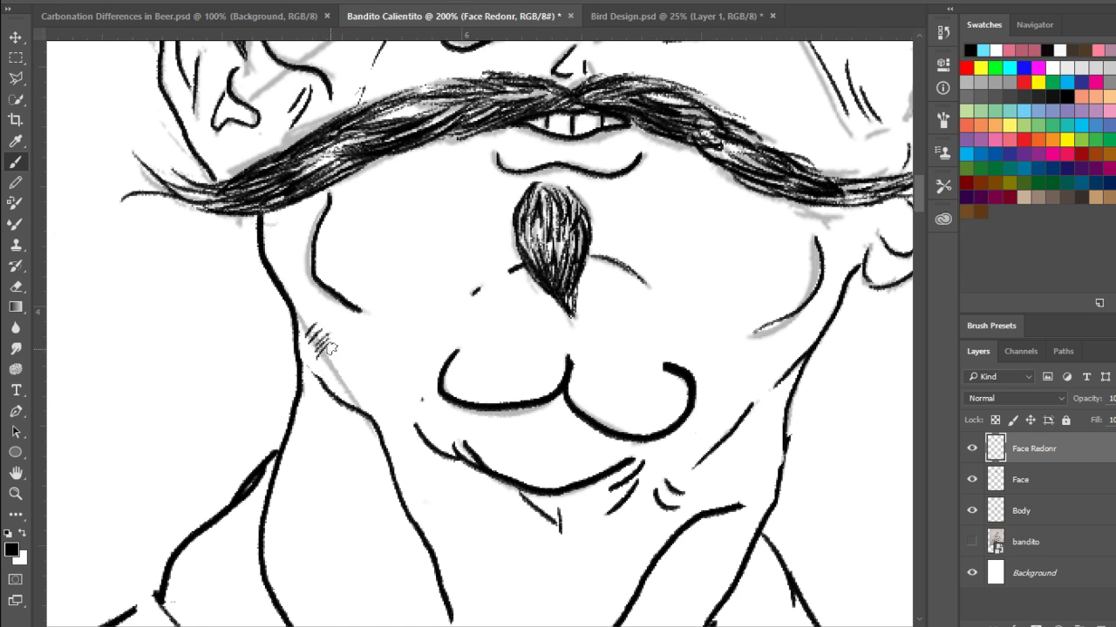
pyautogui.moveTo(346, 380); pyautogui.dragTo(372, 409)
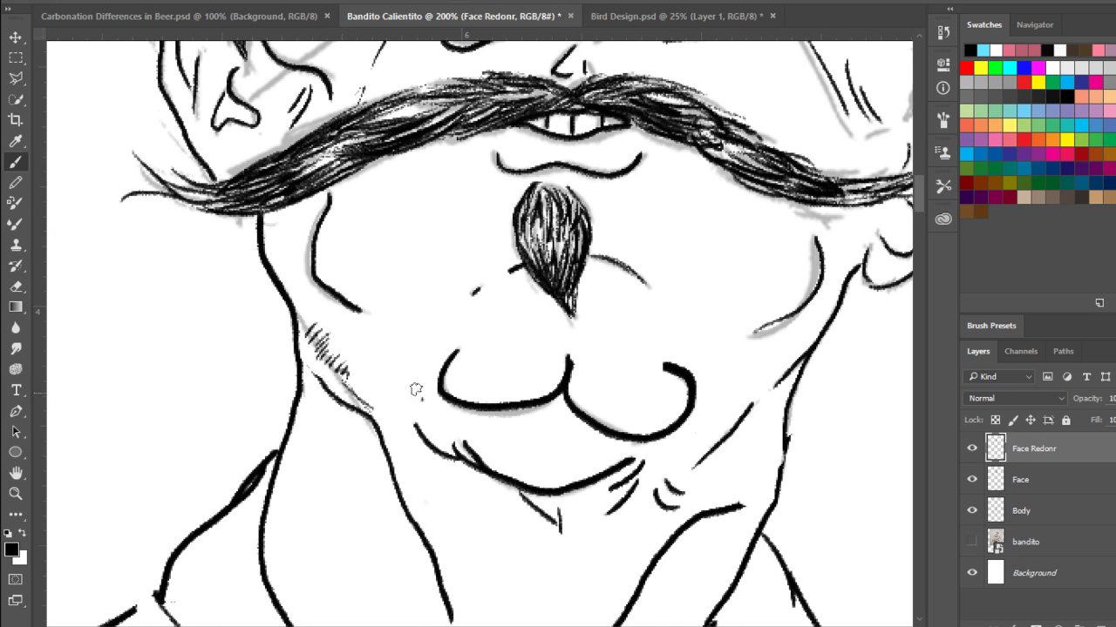
# - Ink slanted hair strokes along the hairline at the left temple, following the grey sketch
pyautogui.moveTo(471, 322); pyautogui.dragTo(428, 379)
pyautogui.moveTo(454, 339); pyautogui.dragTo(387, 476)
pyautogui.moveTo(454, 287)
pyautogui.mouseDown()
pyautogui.moveTo(400, 491)
pyautogui.moveTo(411, 521)
pyautogui.mouseUp()
pyautogui.moveTo(540, 287); pyautogui.dragTo(347, 216)
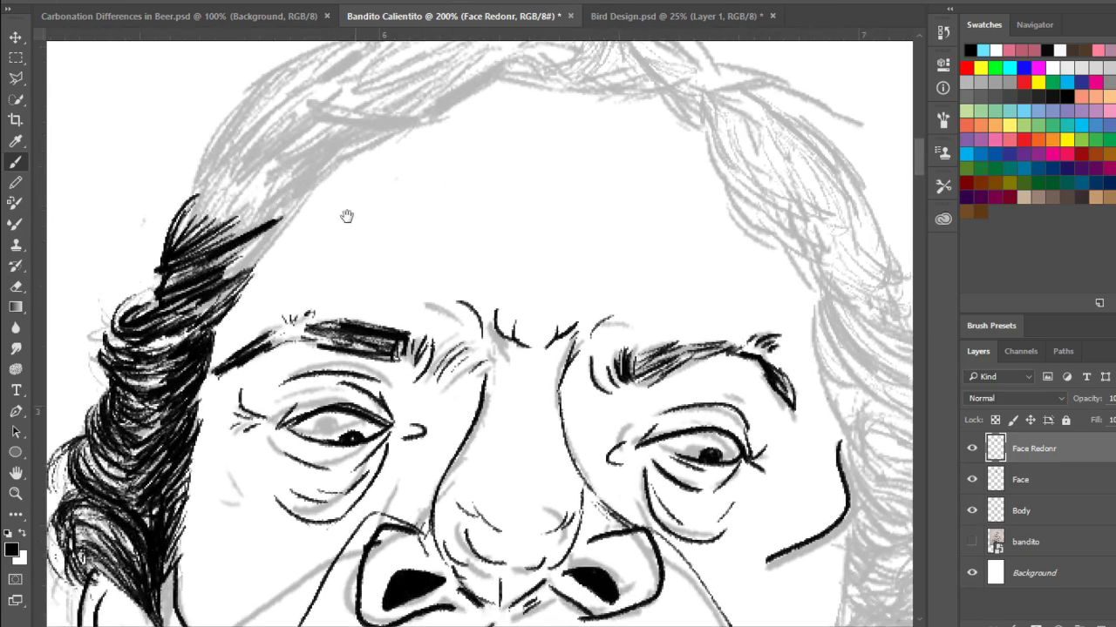
pyautogui.moveTo(233, 270); pyautogui.dragTo(296, 206)
pyautogui.moveTo(246, 263); pyautogui.dragTo(313, 183)
pyautogui.moveTo(260, 241); pyautogui.dragTo(322, 179)
pyautogui.moveTo(245, 226); pyautogui.dragTo(359, 148)
# - Extend the inked left hairline up over the forehead with long tapering strands
pyautogui.moveTo(264, 185); pyautogui.dragTo(409, 127)
pyautogui.moveTo(279, 126); pyautogui.dragTo(423, 112)
pyautogui.moveTo(326, 127); pyautogui.dragTo(414, 111)
pyautogui.moveTo(331, 115); pyautogui.dragTo(450, 99)
pyautogui.moveTo(349, 129); pyautogui.dragTo(453, 98)
pyautogui.moveTo(337, 142); pyautogui.dragTo(425, 116)
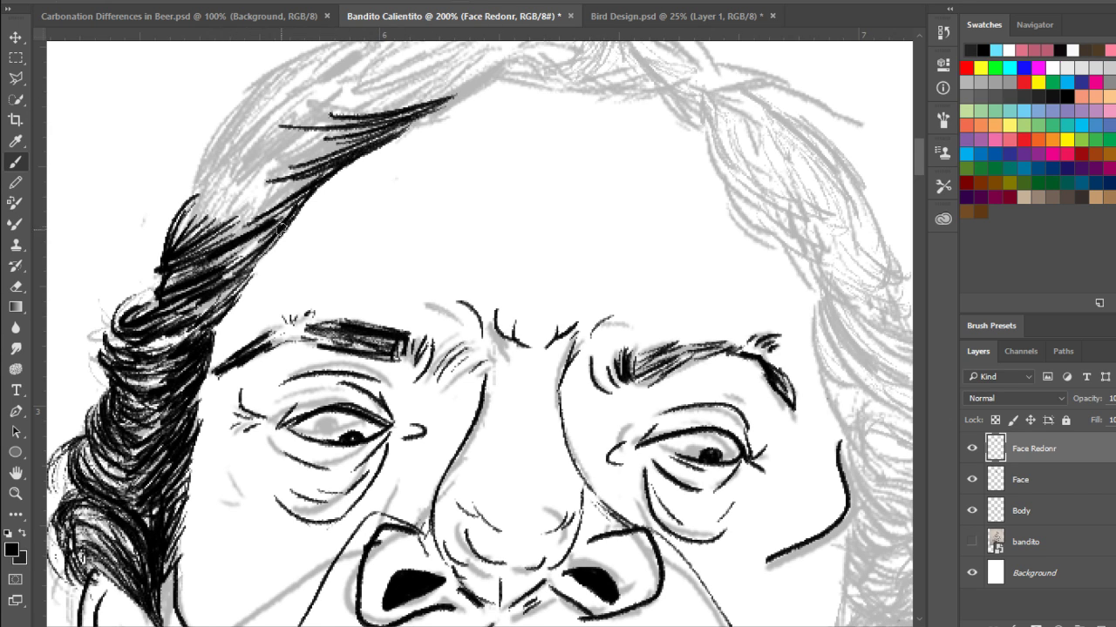
# - Reset the colours to default black and white, then ink the outer edge and first inner strands of the upper-left hair
pyautogui.moveTo(262, 174); pyautogui.dragTo(290, 271)
pyautogui.click(6, 532)
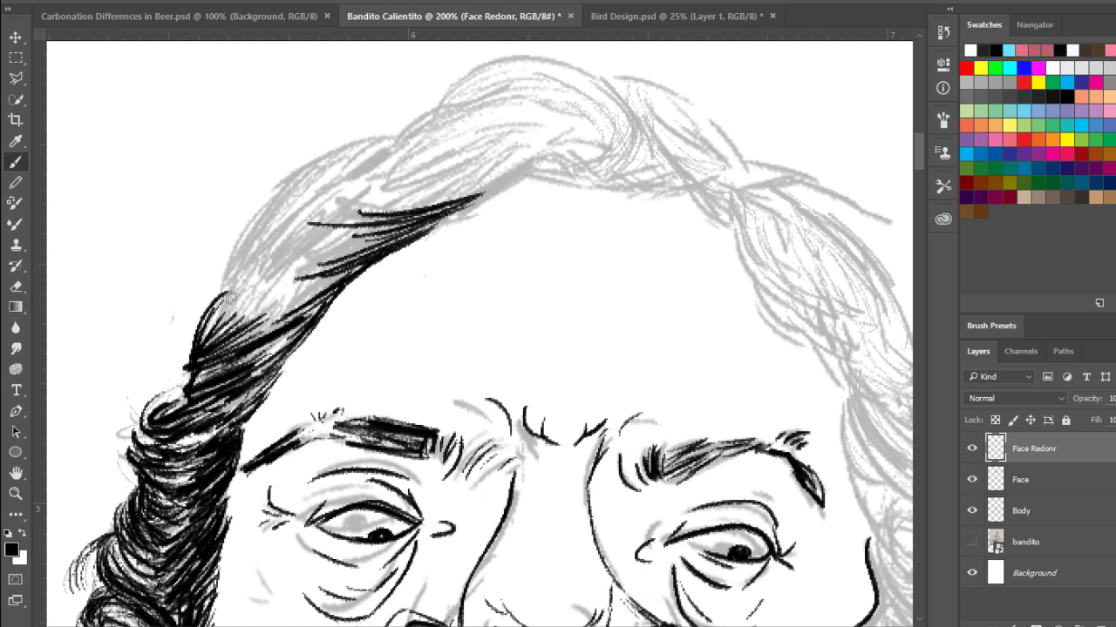
pyautogui.moveTo(223, 313)
pyautogui.mouseDown()
pyautogui.moveTo(228, 237)
pyautogui.moveTo(237, 228)
pyautogui.moveTo(244, 239)
pyautogui.moveTo(332, 158)
pyautogui.mouseUp()
pyautogui.moveTo(228, 261); pyautogui.dragTo(329, 145)
pyautogui.moveTo(244, 216); pyautogui.dragTo(373, 133)
pyautogui.moveTo(268, 233)
pyautogui.mouseDown()
pyautogui.moveTo(389, 134)
pyautogui.moveTo(336, 156)
pyautogui.mouseUp()
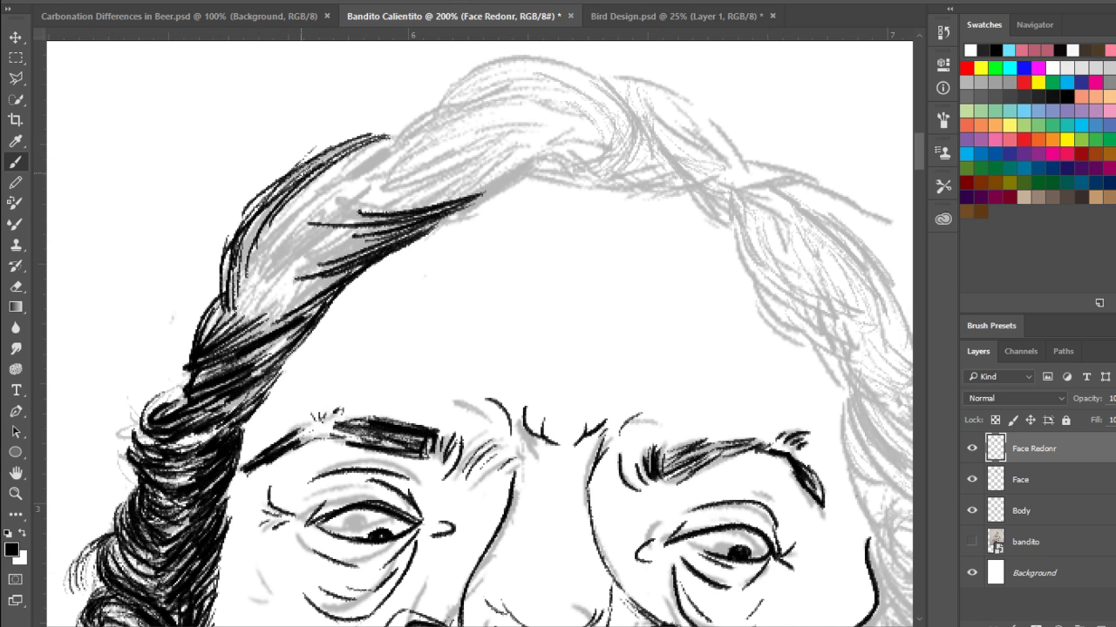
pyautogui.moveTo(247, 289)
pyautogui.mouseDown()
pyautogui.moveTo(289, 180)
pyautogui.moveTo(316, 220)
pyautogui.moveTo(330, 215)
pyautogui.mouseUp()
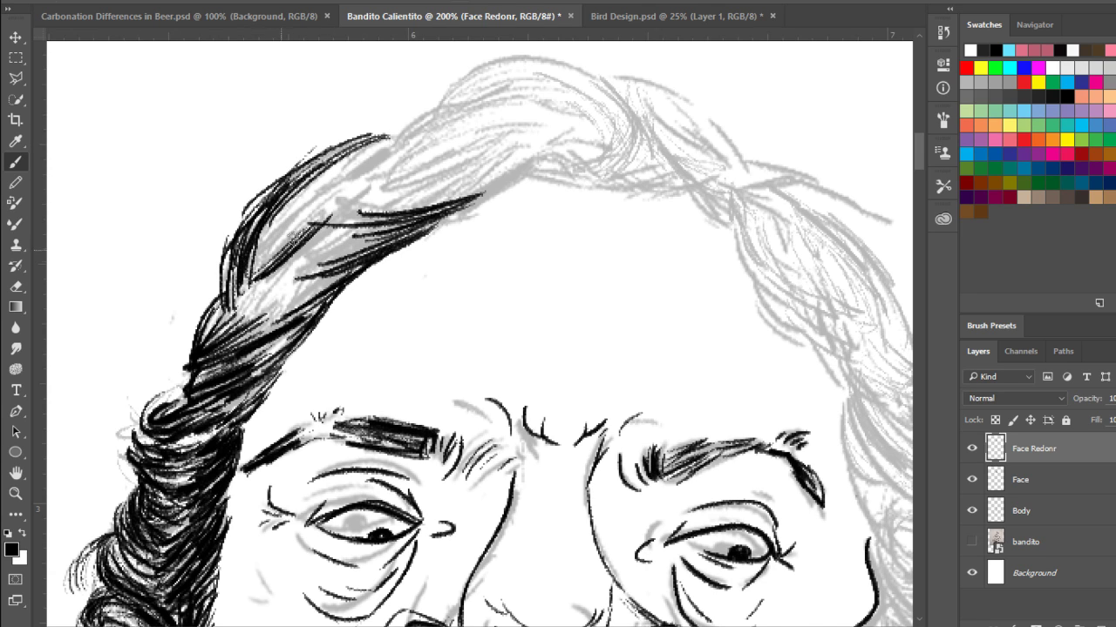
pyautogui.moveTo(251, 267)
pyautogui.mouseDown()
pyautogui.moveTo(319, 173)
pyautogui.moveTo(286, 189)
pyautogui.moveTo(243, 287)
pyautogui.mouseUp()
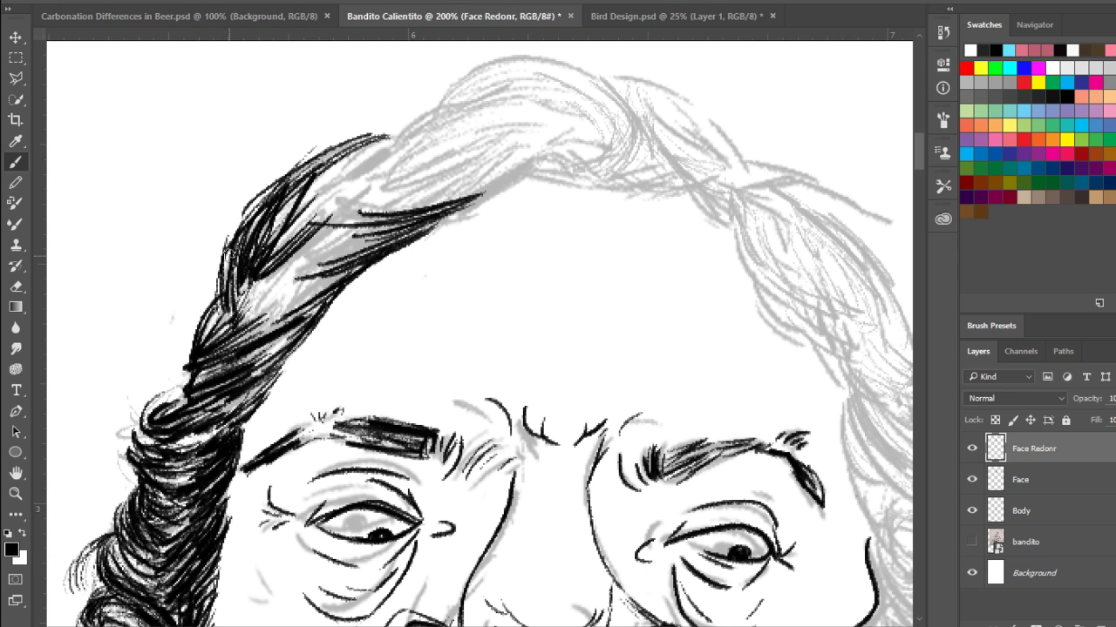
pyautogui.moveTo(254, 311); pyautogui.dragTo(310, 282)
pyautogui.moveTo(257, 324); pyautogui.dragTo(334, 281)
pyautogui.hotkey('ctrl', 'alt', 'z')
pyautogui.hotkey('ctrl', 'alt', 'z')
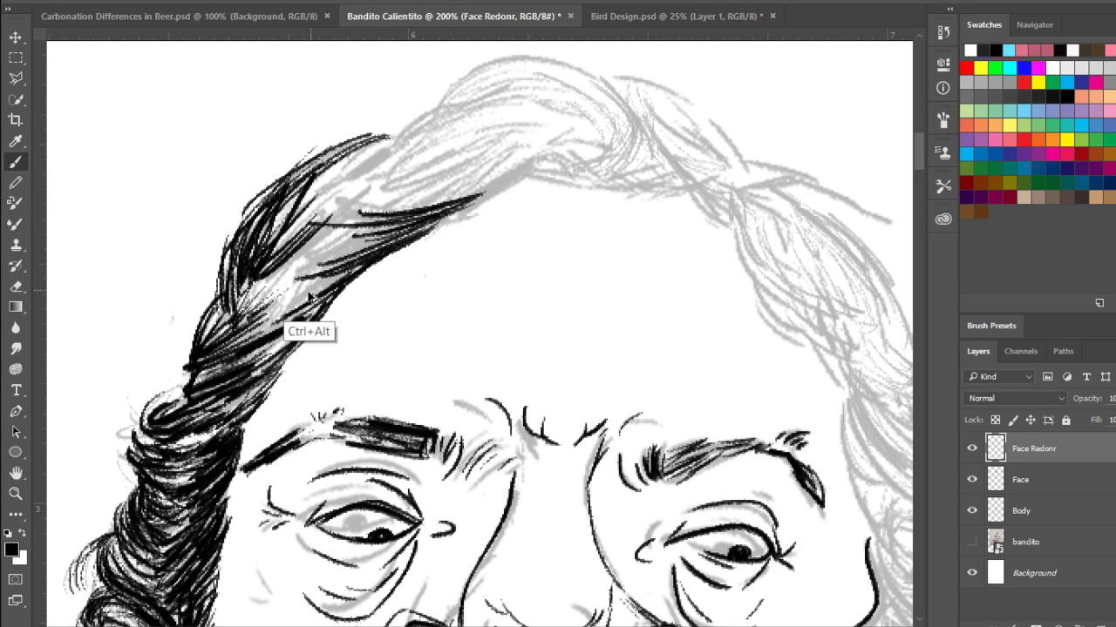
# - Fill the light gaps in the upper-left hair with dense strands running from the temple to the outer edge
pyautogui.moveTo(259, 321); pyautogui.dragTo(342, 267)
pyautogui.moveTo(287, 308); pyautogui.dragTo(352, 263)
pyautogui.moveTo(258, 319)
pyautogui.mouseDown()
pyautogui.moveTo(334, 270)
pyautogui.moveTo(335, 255)
pyautogui.moveTo(296, 259)
pyautogui.moveTo(348, 228)
pyautogui.moveTo(375, 247)
pyautogui.moveTo(244, 293)
pyautogui.moveTo(305, 210)
pyautogui.moveTo(259, 272)
pyautogui.moveTo(233, 267)
pyautogui.mouseUp()
pyautogui.moveTo(328, 169)
pyautogui.mouseDown()
pyautogui.moveTo(269, 227)
pyautogui.moveTo(293, 219)
pyautogui.mouseUp()
pyautogui.moveTo(380, 158)
pyautogui.mouseDown()
pyautogui.moveTo(295, 227)
pyautogui.moveTo(375, 206)
pyautogui.mouseUp()
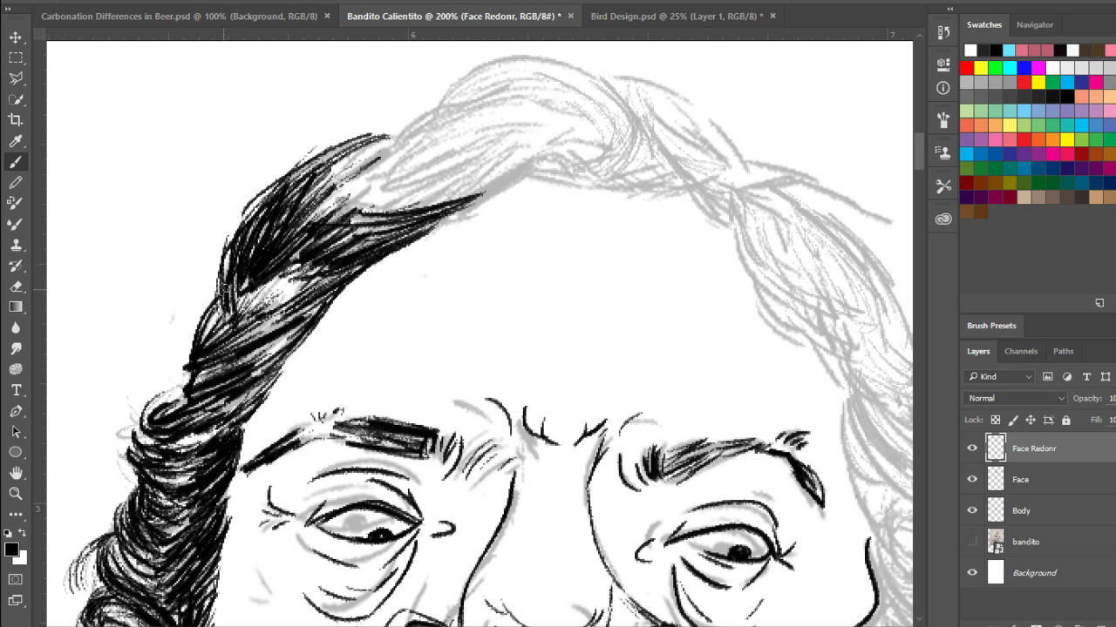
pyautogui.hotkey('ctrl', 'space')
pyautogui.keyDown('ctrl'); pyautogui.click(219, 305); pyautogui.keyUp('ctrl')
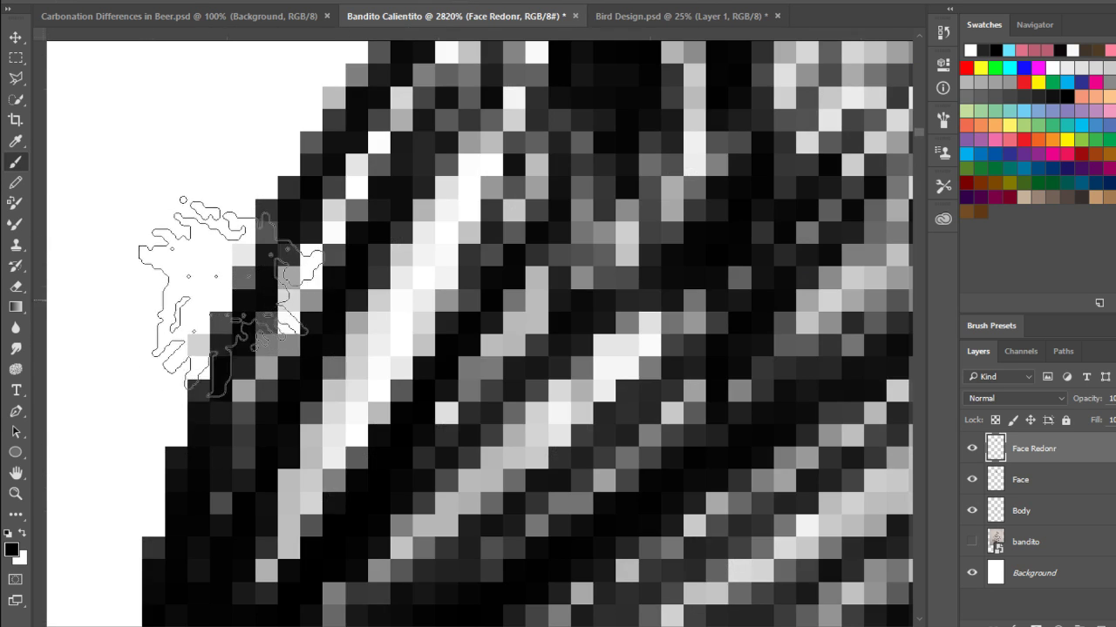
pyautogui.scroll(-15, 239, 265)
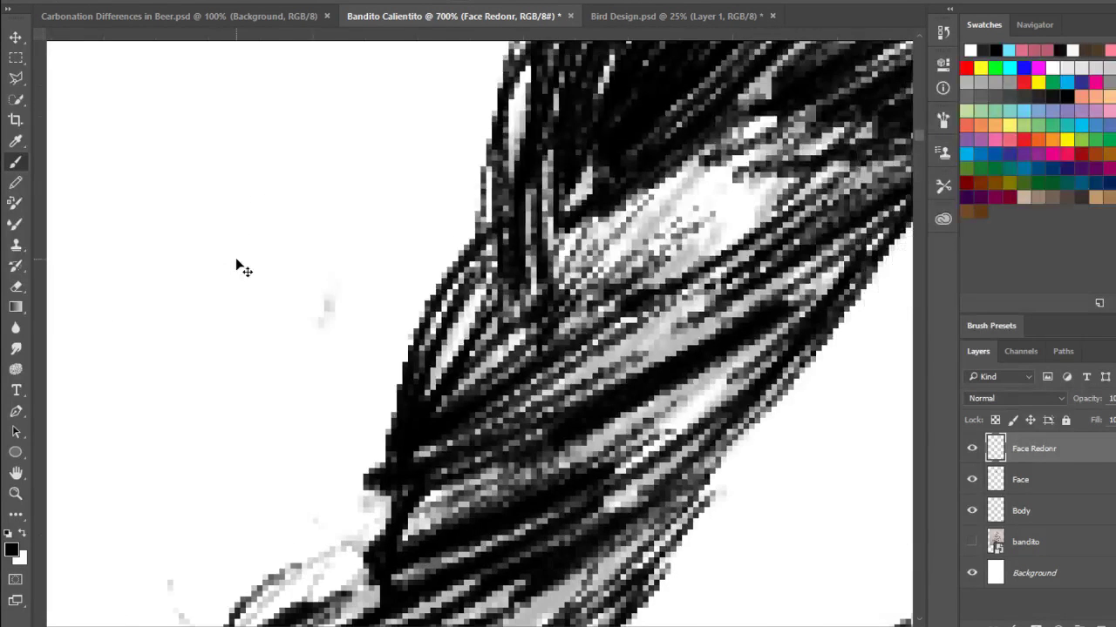
pyautogui.hotkey('ctrl', '-')
pyautogui.hotkey('ctrl', '+')
pyautogui.hotkey('ctrl', '+')
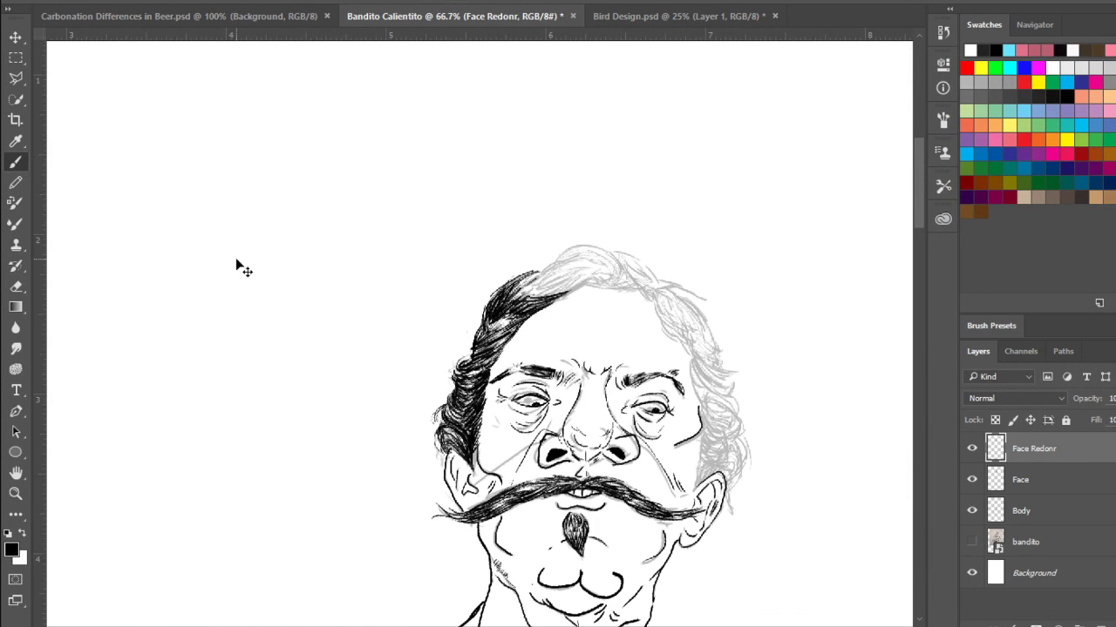
# - Ink thick strands above the dark hairline lock over the left side of the forehead
pyautogui.moveTo(538, 428); pyautogui.dragTo(426, 395)
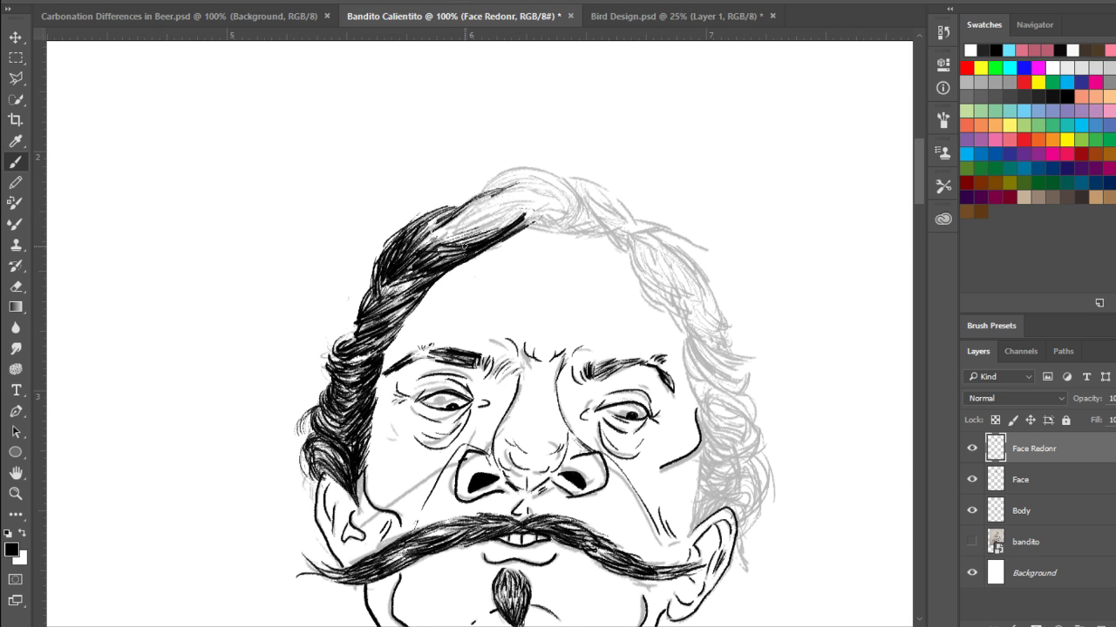
pyautogui.scroll(3, 464, 245)
pyautogui.moveTo(419, 225); pyautogui.dragTo(468, 503)
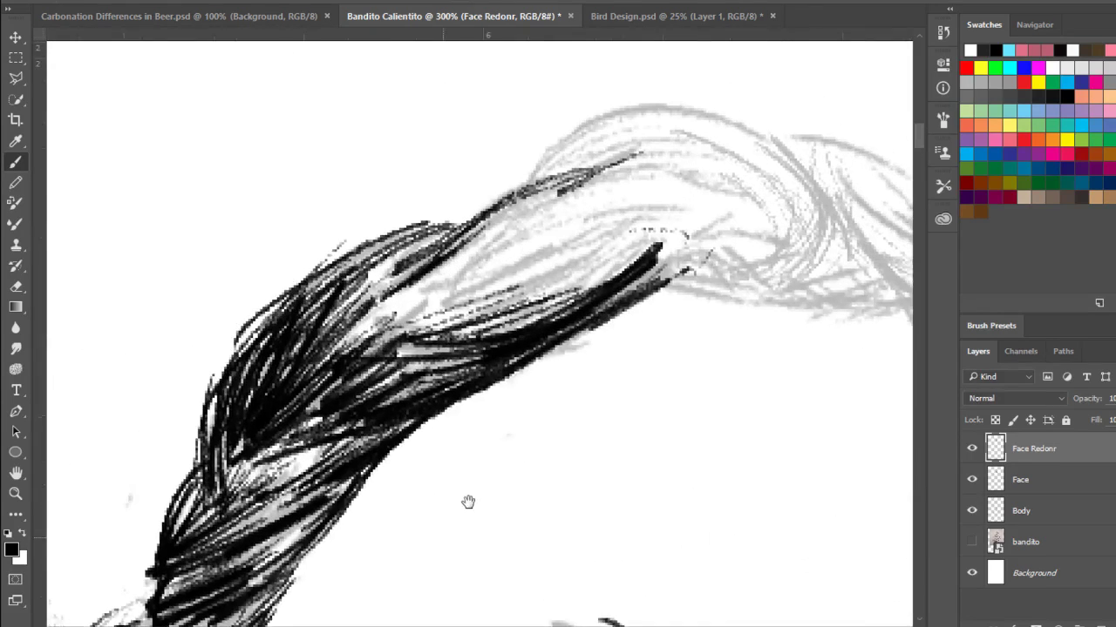
pyautogui.moveTo(442, 318); pyautogui.dragTo(534, 293)
pyautogui.moveTo(455, 312)
pyautogui.mouseDown()
pyautogui.moveTo(522, 294)
pyautogui.moveTo(513, 285)
pyautogui.mouseUp()
pyautogui.moveTo(428, 301)
pyautogui.mouseDown()
pyautogui.moveTo(551, 271)
pyautogui.moveTo(575, 281)
pyautogui.mouseUp()
pyautogui.moveTo(453, 312); pyautogui.dragTo(626, 247)
pyautogui.moveTo(554, 287); pyautogui.dragTo(645, 230)
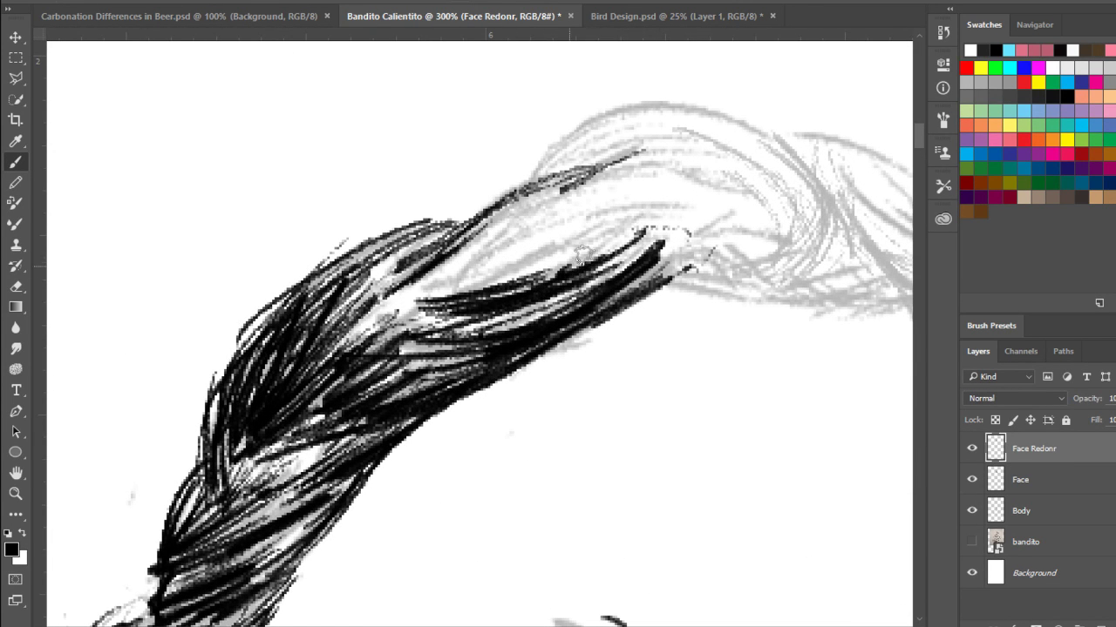
# - Add tapering strands fanning upward from the base of the lock above the left forehead
pyautogui.moveTo(441, 298)
pyautogui.mouseDown()
pyautogui.moveTo(486, 263)
pyautogui.moveTo(549, 258)
pyautogui.mouseUp()
pyautogui.moveTo(488, 286); pyautogui.dragTo(560, 257)
pyautogui.moveTo(507, 281); pyautogui.dragTo(610, 218)
pyautogui.moveTo(461, 295); pyautogui.dragTo(575, 218)
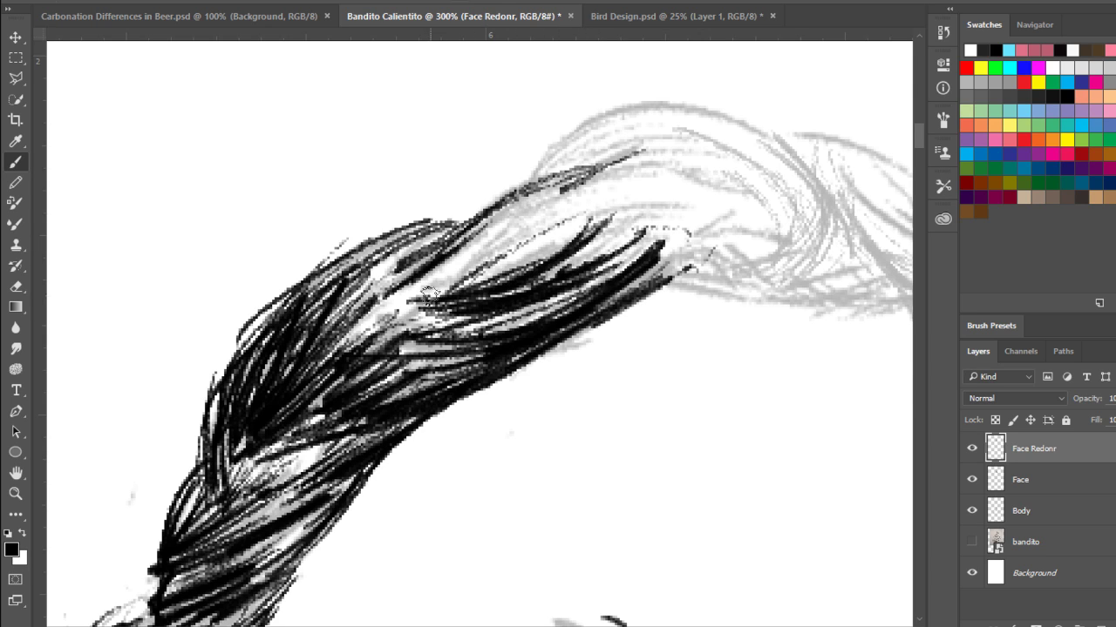
pyautogui.moveTo(413, 300); pyautogui.dragTo(521, 266)
pyautogui.moveTo(403, 297); pyautogui.dragTo(552, 227)
pyautogui.moveTo(443, 274); pyautogui.dragTo(525, 214)
pyautogui.hotkey('ctrl', 'alt', 'z')
pyautogui.hotkey('ctrl', 'alt', 'z')
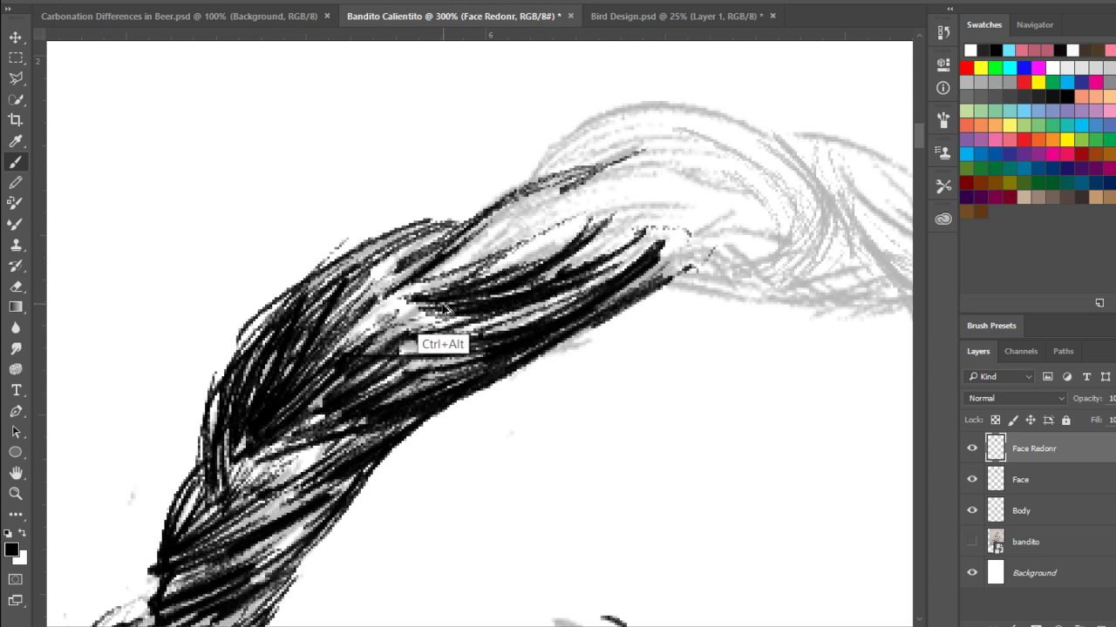
# - Ink long curved strands along the upper part of the lock, arching toward the crown
pyautogui.moveTo(401, 293)
pyautogui.mouseDown()
pyautogui.moveTo(489, 269)
pyautogui.moveTo(516, 214)
pyautogui.mouseUp()
pyautogui.moveTo(449, 279)
pyautogui.mouseDown()
pyautogui.moveTo(533, 206)
pyautogui.moveTo(626, 181)
pyautogui.mouseUp()
pyautogui.moveTo(476, 260); pyautogui.dragTo(594, 188)
pyautogui.moveTo(455, 279); pyautogui.dragTo(512, 224)
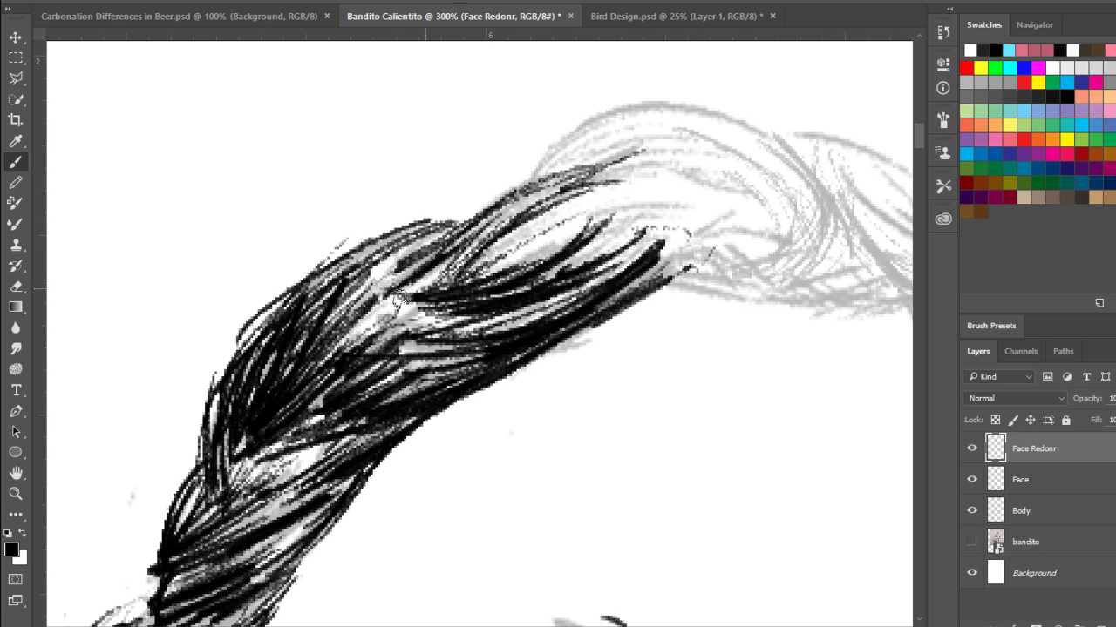
pyautogui.moveTo(405, 298); pyautogui.dragTo(606, 174)
pyautogui.moveTo(464, 253); pyautogui.dragTo(654, 169)
pyautogui.moveTo(588, 177); pyautogui.dragTo(698, 178)
# - Darken the lock's lower strands and strengthen the outer contour of the hair leading to the crown
pyautogui.moveTo(482, 269)
pyautogui.mouseDown()
pyautogui.moveTo(610, 211)
pyautogui.moveTo(596, 213)
pyautogui.mouseUp()
pyautogui.moveTo(461, 307); pyautogui.dragTo(629, 254)
pyautogui.moveTo(554, 283); pyautogui.dragTo(462, 301)
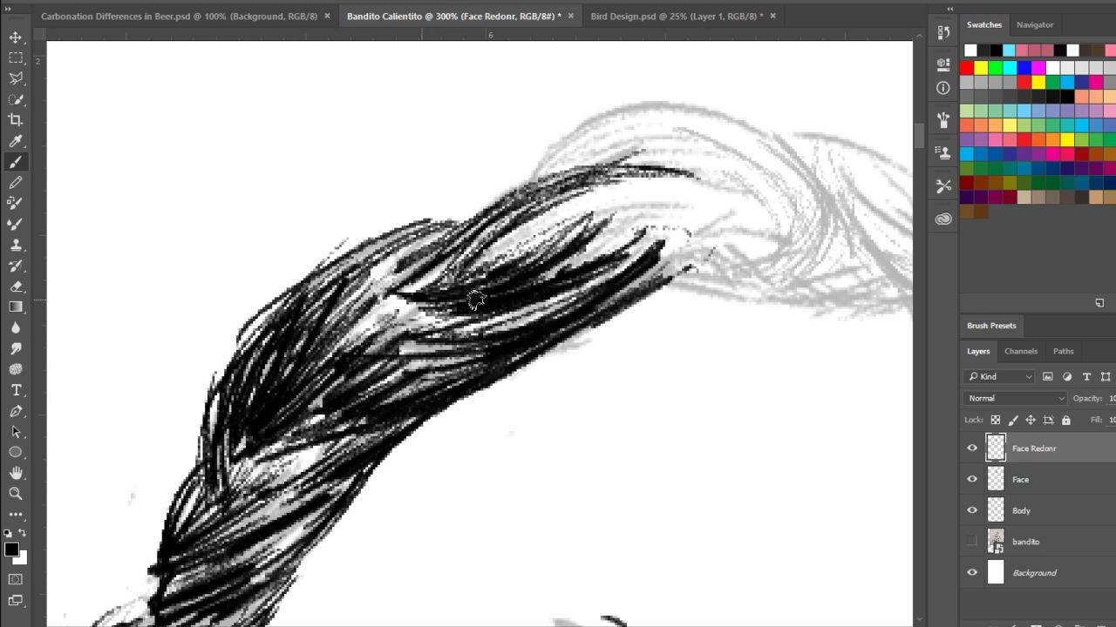
pyautogui.moveTo(450, 229)
pyautogui.mouseDown()
pyautogui.moveTo(329, 295)
pyautogui.moveTo(299, 295)
pyautogui.mouseUp()
pyautogui.moveTo(446, 230)
pyautogui.mouseDown()
pyautogui.moveTo(347, 260)
pyautogui.moveTo(537, 178)
pyautogui.mouseUp()
pyautogui.moveTo(475, 213); pyautogui.dragTo(597, 168)
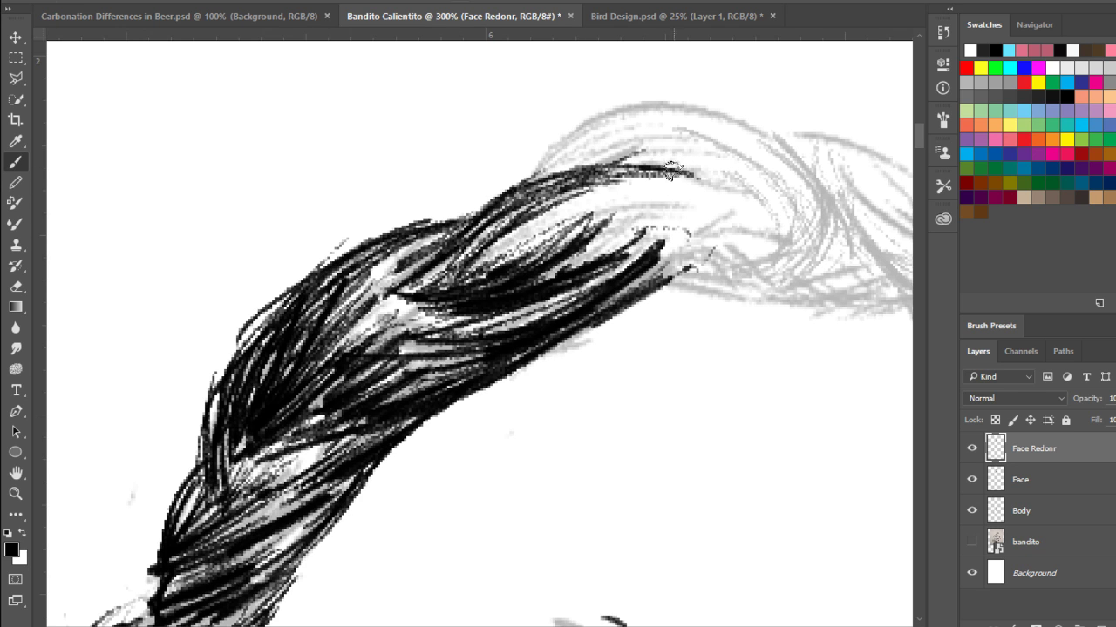
# - Fill the light interior of the lock left of the crown with fine curved strands
pyautogui.moveTo(742, 211); pyautogui.dragTo(513, 252)
pyautogui.moveTo(308, 255); pyautogui.dragTo(242, 312)
pyautogui.moveTo(277, 254); pyautogui.dragTo(217, 323)
pyautogui.moveTo(339, 238); pyautogui.dragTo(314, 248)
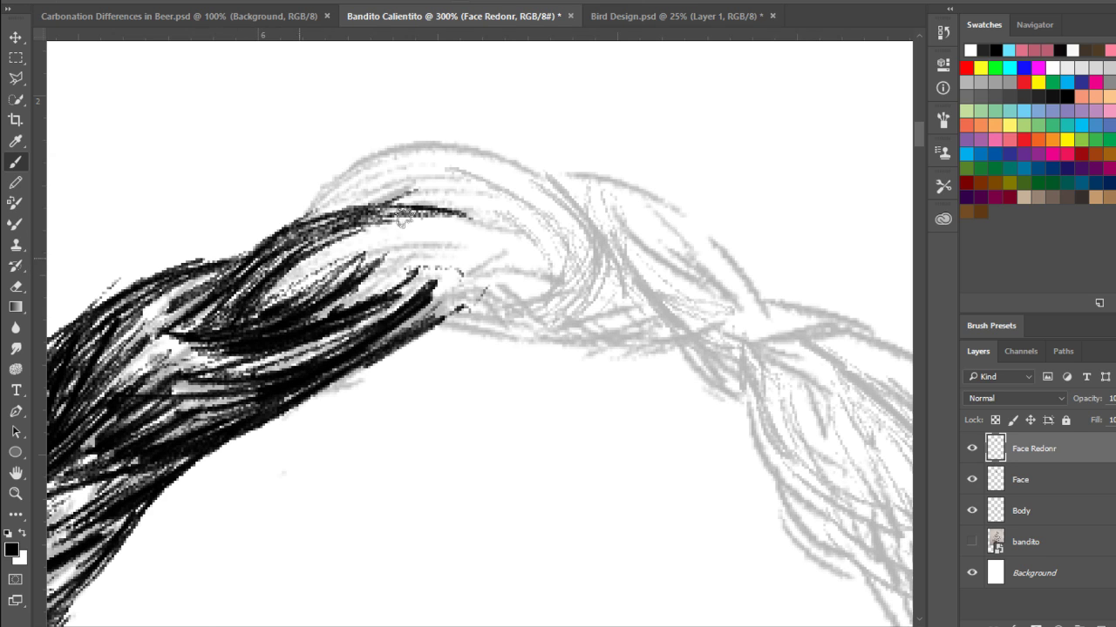
pyautogui.moveTo(405, 219); pyautogui.dragTo(302, 253)
pyautogui.moveTo(427, 228)
pyautogui.mouseDown()
pyautogui.moveTo(351, 239)
pyautogui.moveTo(312, 277)
pyautogui.moveTo(383, 231)
pyautogui.mouseUp()
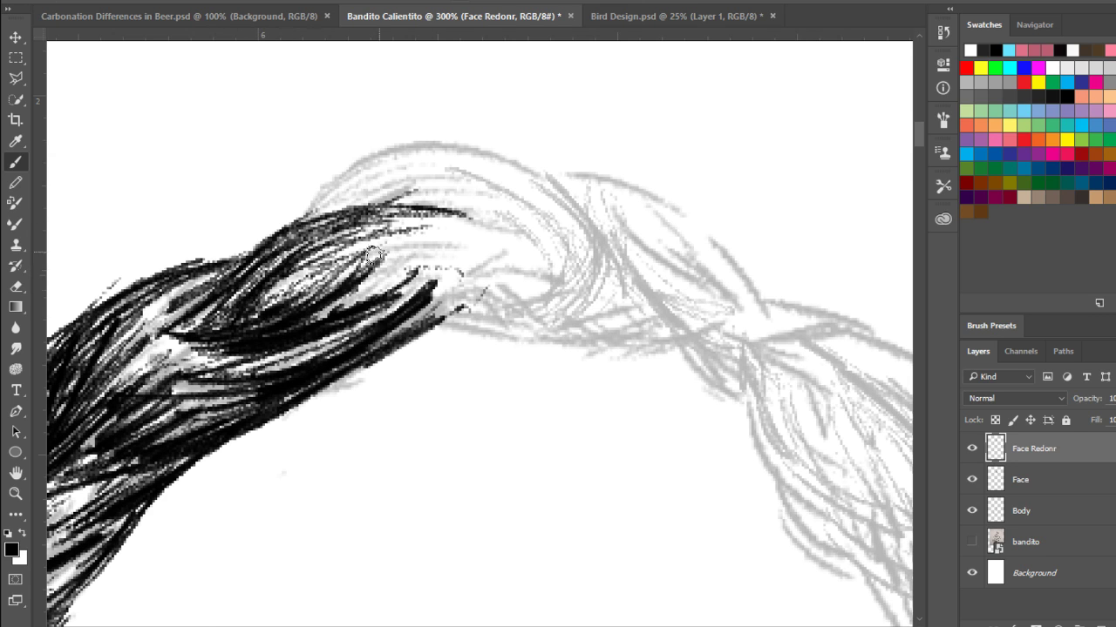
pyautogui.moveTo(335, 312)
pyautogui.mouseDown()
pyautogui.moveTo(361, 270)
pyautogui.moveTo(411, 268)
pyautogui.mouseUp()
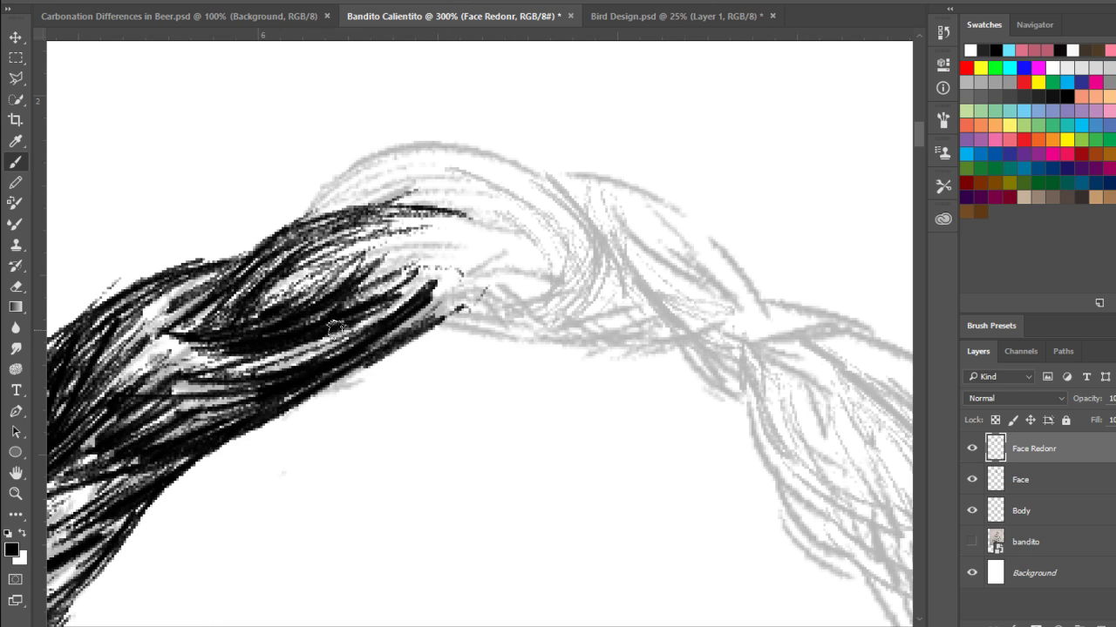
# - Ink the wavy hairline across the middle of the forehead and the first strands of the curl above it
pyautogui.moveTo(440, 305)
pyautogui.mouseDown()
pyautogui.moveTo(529, 316)
pyautogui.moveTo(514, 333)
pyautogui.mouseUp()
pyautogui.moveTo(475, 300)
pyautogui.mouseDown()
pyautogui.moveTo(567, 327)
pyautogui.moveTo(551, 351)
pyautogui.moveTo(605, 321)
pyautogui.moveTo(632, 327)
pyautogui.moveTo(644, 315)
pyautogui.moveTo(655, 334)
pyautogui.mouseUp()
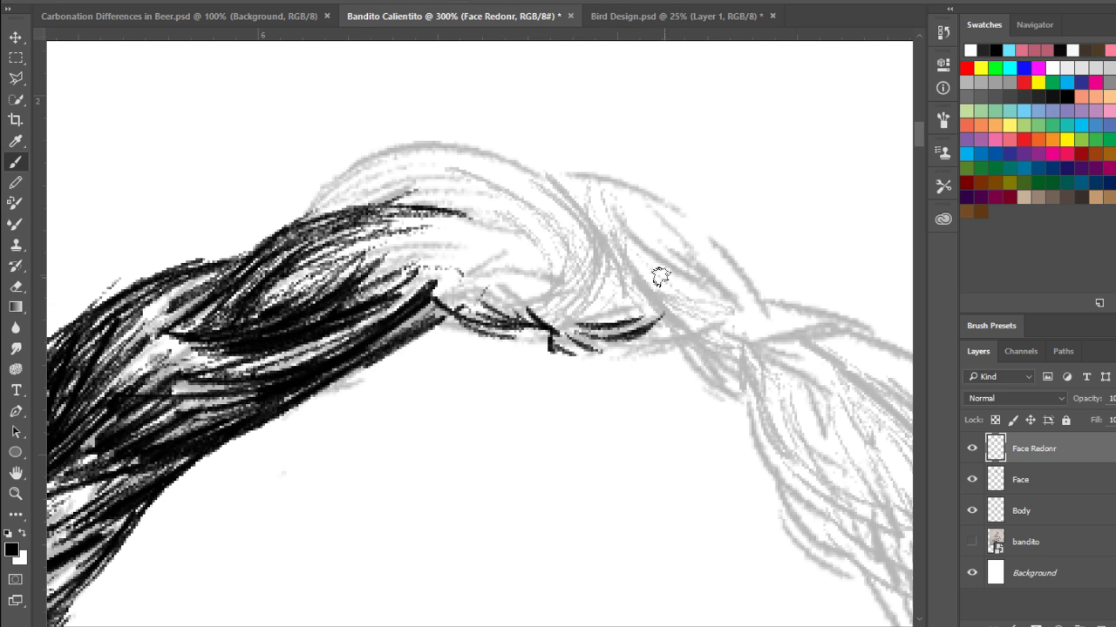
pyautogui.moveTo(624, 278)
pyautogui.mouseDown()
pyautogui.moveTo(666, 325)
pyautogui.moveTo(719, 319)
pyautogui.mouseUp()
pyautogui.moveTo(585, 262); pyautogui.dragTo(572, 315)
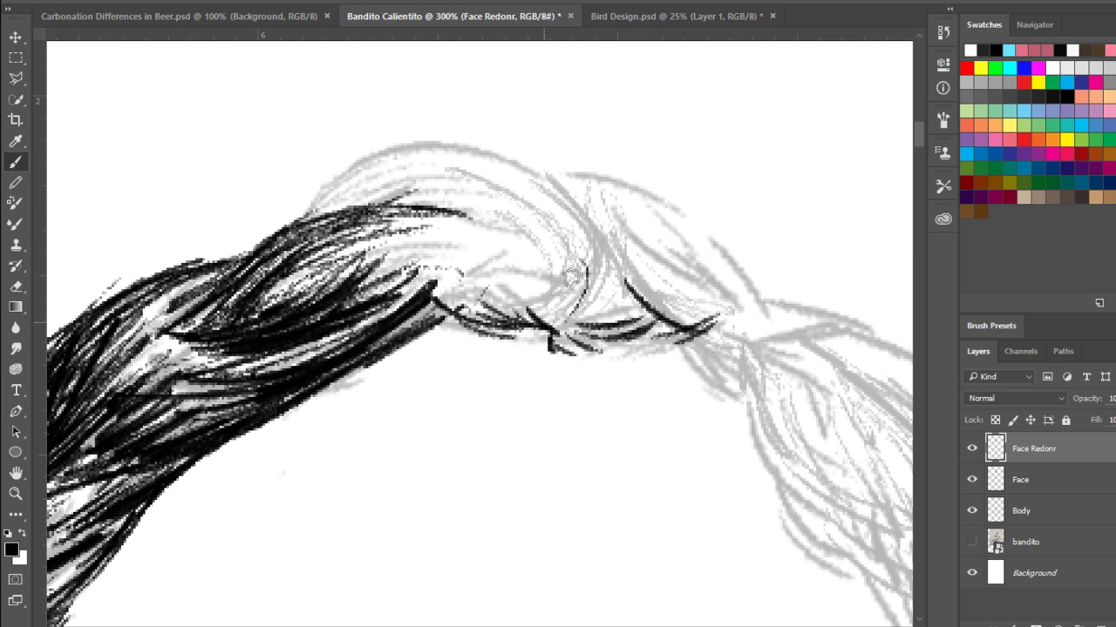
pyautogui.moveTo(580, 239); pyautogui.dragTo(551, 319)
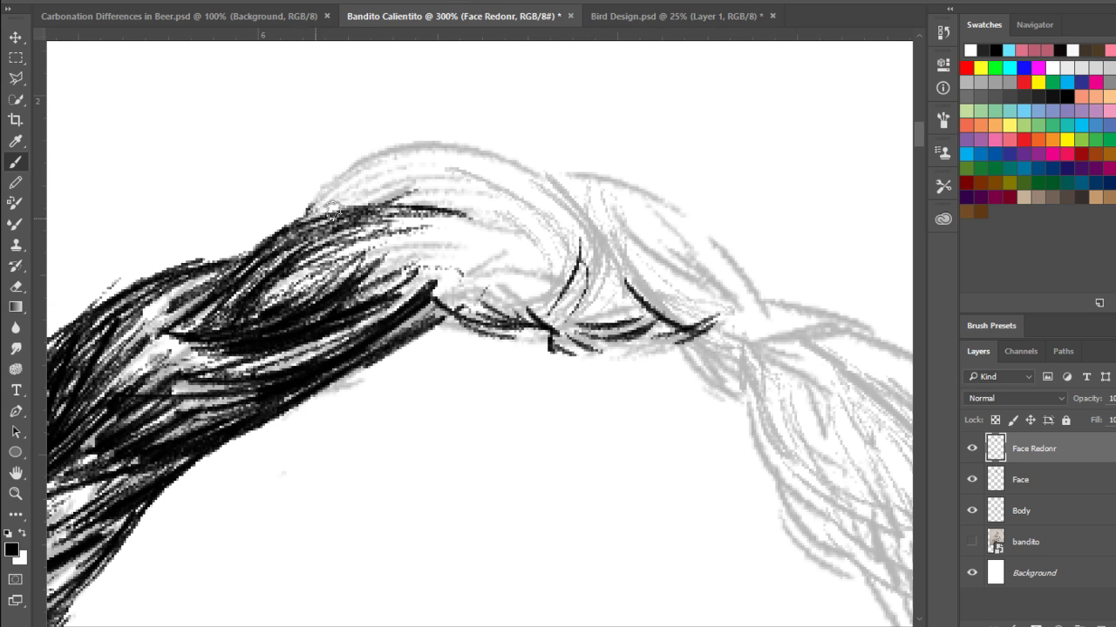
# - Ink the arched outline of the crown lock and long strands following its curve
pyautogui.moveTo(311, 213); pyautogui.dragTo(442, 177)
pyautogui.moveTo(359, 194); pyautogui.dragTo(511, 197)
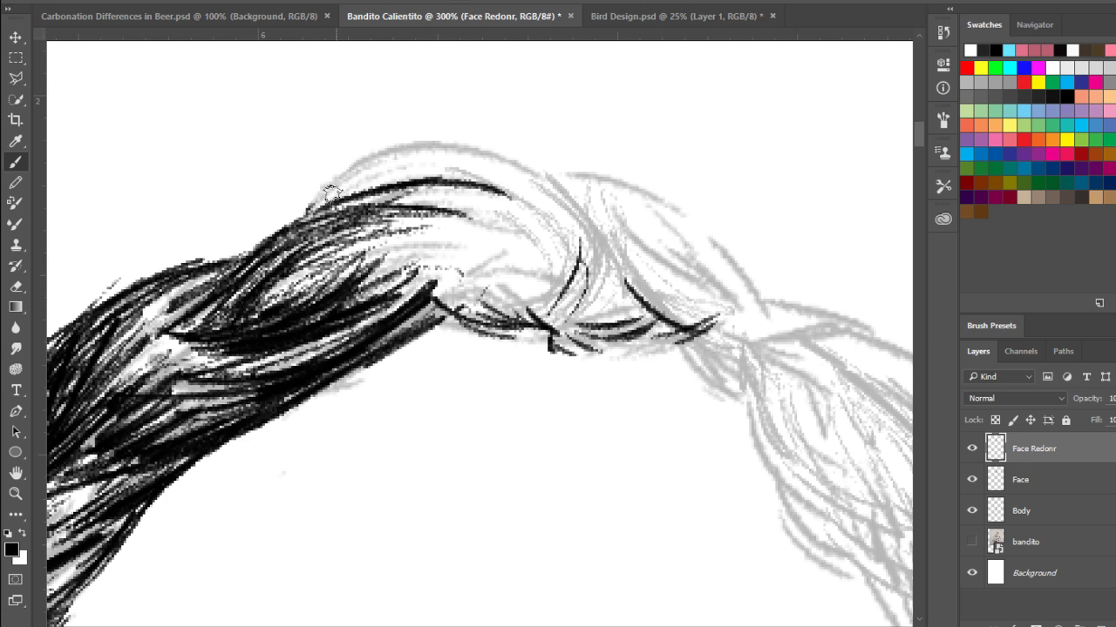
pyautogui.moveTo(309, 212); pyautogui.dragTo(370, 170)
pyautogui.moveTo(298, 222)
pyautogui.mouseDown()
pyautogui.moveTo(441, 140)
pyautogui.moveTo(318, 199)
pyautogui.moveTo(500, 165)
pyautogui.mouseUp()
pyautogui.moveTo(427, 155)
pyautogui.mouseDown()
pyautogui.moveTo(525, 183)
pyautogui.moveTo(567, 206)
pyautogui.moveTo(598, 257)
pyautogui.moveTo(604, 235)
pyautogui.moveTo(570, 264)
pyautogui.moveTo(557, 256)
pyautogui.moveTo(553, 314)
pyautogui.mouseUp()
# - Darken the curled end of the crown lock with short strokes converging at the hairline
pyautogui.moveTo(576, 247)
pyautogui.mouseDown()
pyautogui.moveTo(549, 336)
pyautogui.moveTo(564, 330)
pyautogui.mouseUp()
pyautogui.moveTo(595, 266); pyautogui.dragTo(549, 327)
pyautogui.moveTo(560, 261); pyautogui.dragTo(551, 313)
pyautogui.moveTo(558, 238); pyautogui.dragTo(550, 329)
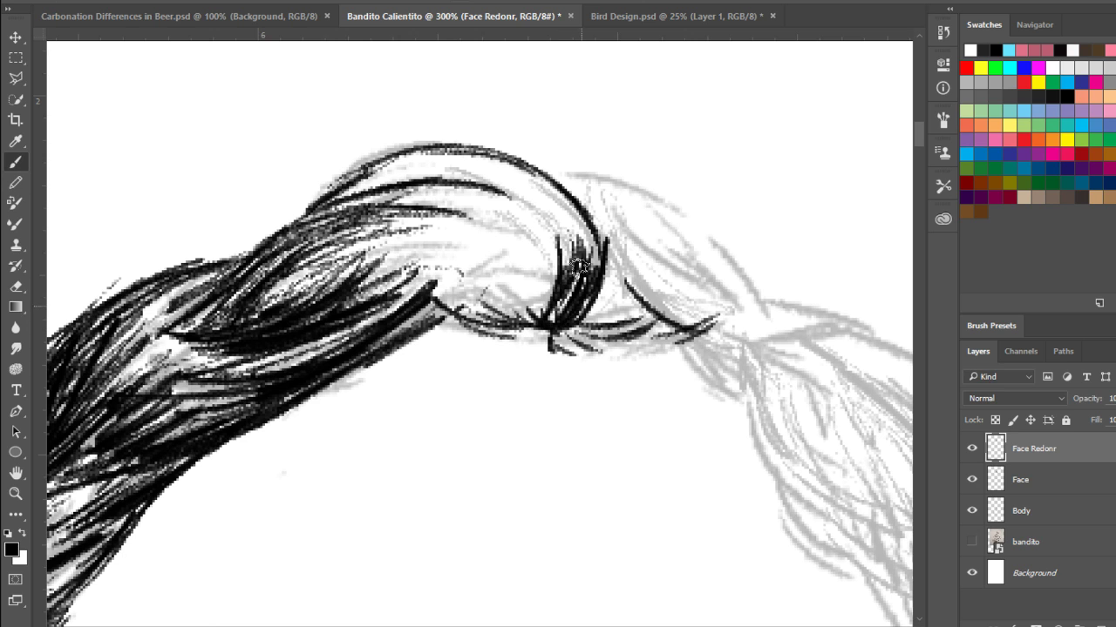
pyautogui.moveTo(583, 277); pyautogui.dragTo(566, 319)
# - Thicken the top of the crown lock with strands following its arched outline
pyautogui.moveTo(571, 317)
pyautogui.mouseDown()
pyautogui.moveTo(577, 215)
pyautogui.moveTo(507, 173)
pyautogui.moveTo(422, 167)
pyautogui.mouseUp()
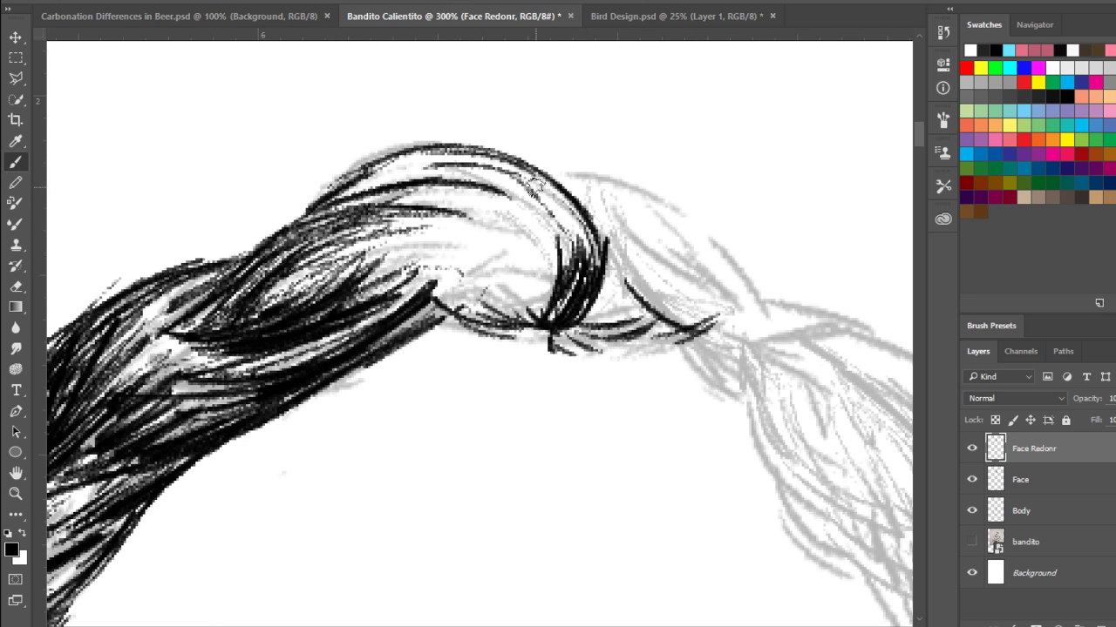
pyautogui.moveTo(519, 174)
pyautogui.mouseDown()
pyautogui.moveTo(414, 193)
pyautogui.moveTo(387, 175)
pyautogui.mouseUp()
pyautogui.moveTo(324, 209)
pyautogui.mouseDown()
pyautogui.moveTo(421, 170)
pyautogui.moveTo(304, 209)
pyautogui.moveTo(420, 162)
pyautogui.moveTo(344, 192)
pyautogui.moveTo(425, 170)
pyautogui.mouseUp()
pyautogui.moveTo(342, 180); pyautogui.dragTo(401, 160)
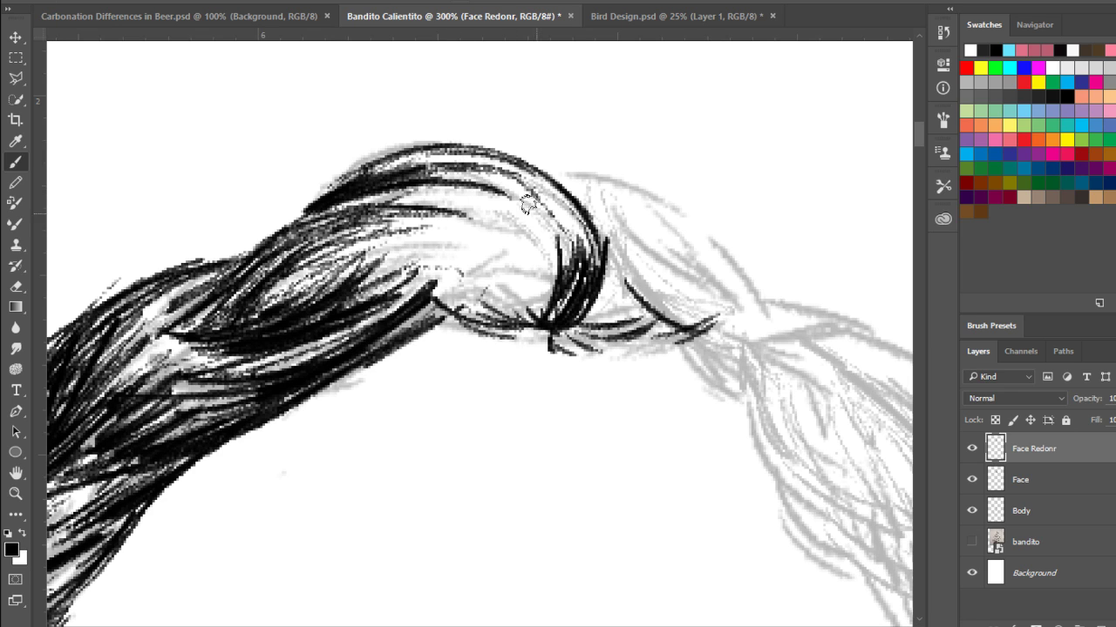
# - Ink the inner edge of the crown curl with strands sweeping down to the hairline
pyautogui.moveTo(507, 170)
pyautogui.mouseDown()
pyautogui.moveTo(550, 201)
pyautogui.moveTo(547, 234)
pyautogui.mouseUp()
pyautogui.moveTo(550, 249); pyautogui.dragTo(526, 305)
pyautogui.moveTo(529, 303)
pyautogui.mouseDown()
pyautogui.moveTo(536, 212)
pyautogui.moveTo(528, 329)
pyautogui.mouseUp()
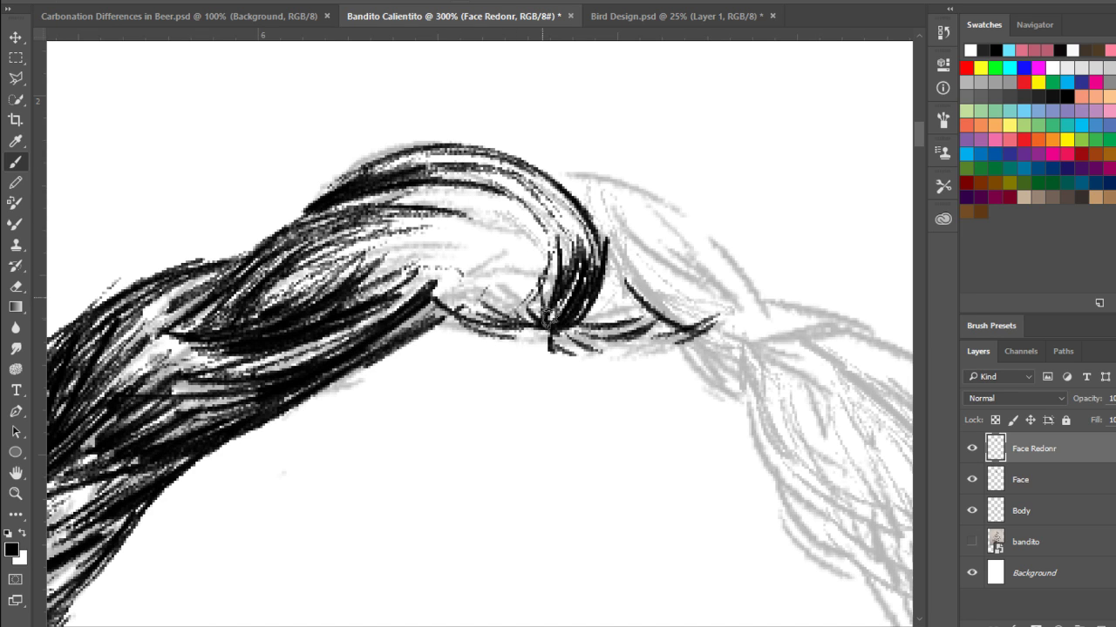
pyautogui.moveTo(558, 266); pyautogui.dragTo(533, 329)
pyautogui.moveTo(554, 237); pyautogui.dragTo(536, 280)
pyautogui.moveTo(517, 179)
pyautogui.mouseDown()
pyautogui.moveTo(571, 249)
pyautogui.moveTo(547, 186)
pyautogui.mouseUp()
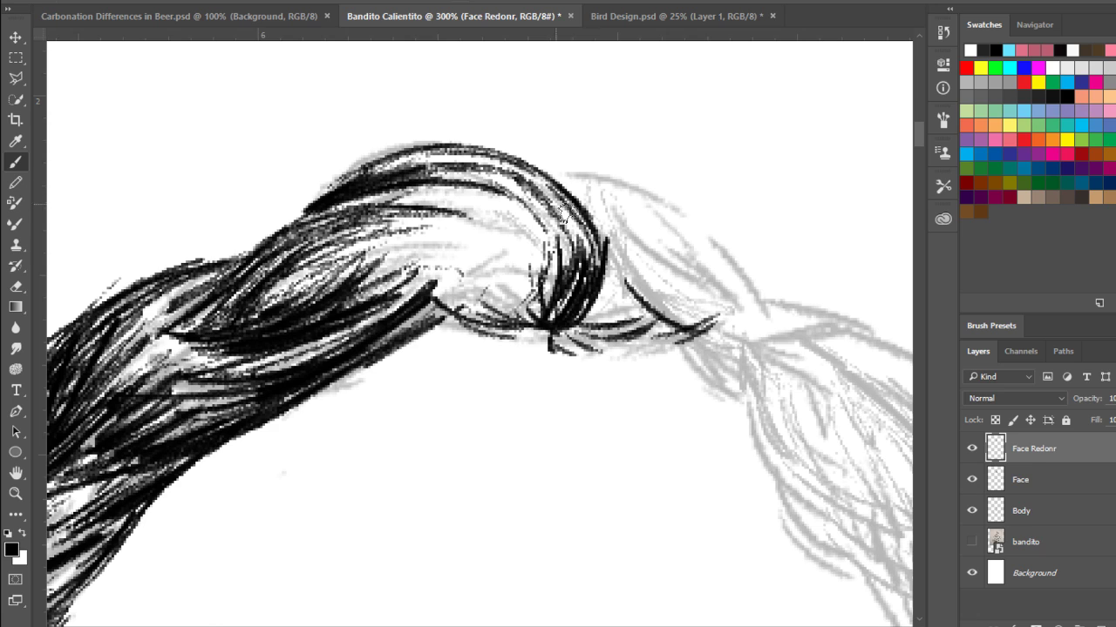
# - Add inner strands to the crown curl and outline the small lock beneath it, redoing unsatisfactory strokes
pyautogui.moveTo(560, 289)
pyautogui.mouseDown()
pyautogui.moveTo(549, 225)
pyautogui.moveTo(469, 192)
pyautogui.mouseUp()
pyautogui.moveTo(522, 229)
pyautogui.mouseDown()
pyautogui.moveTo(447, 204)
pyautogui.moveTo(424, 228)
pyautogui.moveTo(437, 278)
pyautogui.mouseUp()
pyautogui.moveTo(510, 248)
pyautogui.mouseDown()
pyautogui.moveTo(424, 302)
pyautogui.moveTo(540, 326)
pyautogui.mouseUp()
pyautogui.hotkey('ctrl', 'alt', 'z')
pyautogui.hotkey('ctrl', 'alt', 'z')
pyautogui.moveTo(433, 294); pyautogui.dragTo(495, 289)
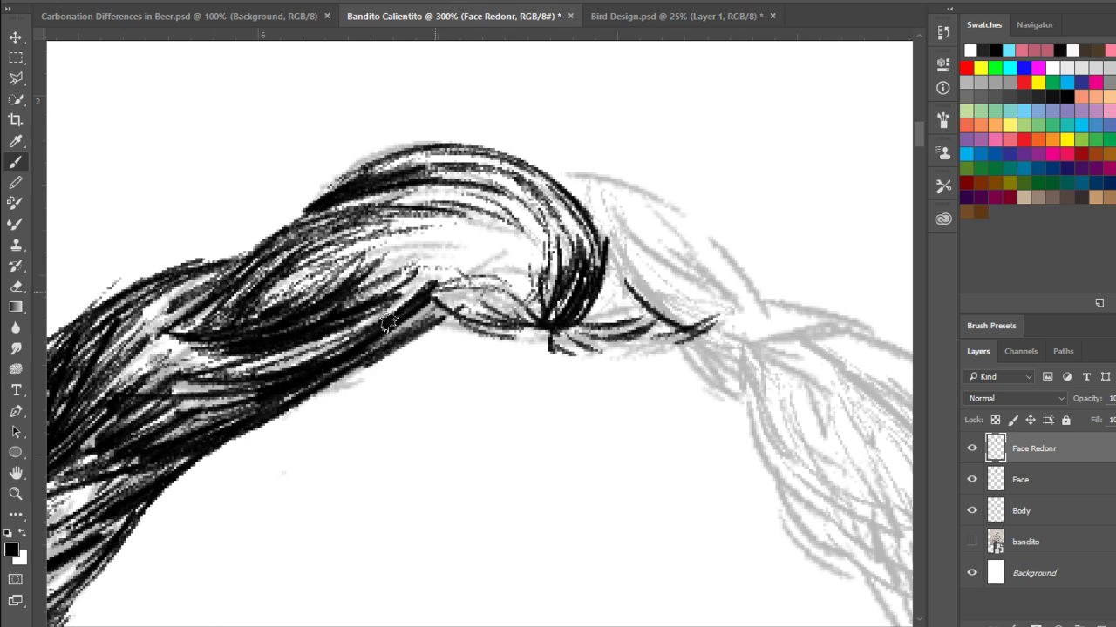
# - Ink a small curved wisp of hair hanging below the hairline beneath the crown curl
pyautogui.moveTo(389, 339)
pyautogui.mouseDown()
pyautogui.moveTo(424, 393)
pyautogui.moveTo(471, 399)
pyautogui.mouseUp()
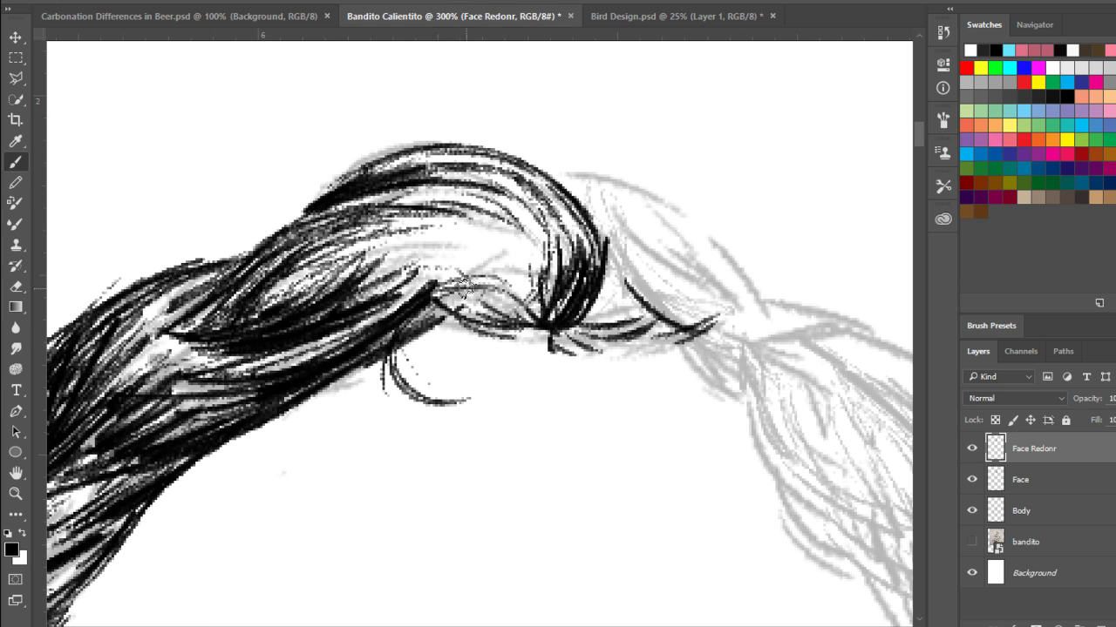
pyautogui.moveTo(398, 327)
pyautogui.mouseDown()
pyautogui.moveTo(493, 388)
pyautogui.moveTo(478, 400)
pyautogui.mouseUp()
pyautogui.moveTo(408, 332)
pyautogui.mouseDown()
pyautogui.moveTo(487, 392)
pyautogui.moveTo(473, 403)
pyautogui.moveTo(402, 391)
pyautogui.mouseUp()
pyautogui.moveTo(383, 353); pyautogui.dragTo(446, 418)
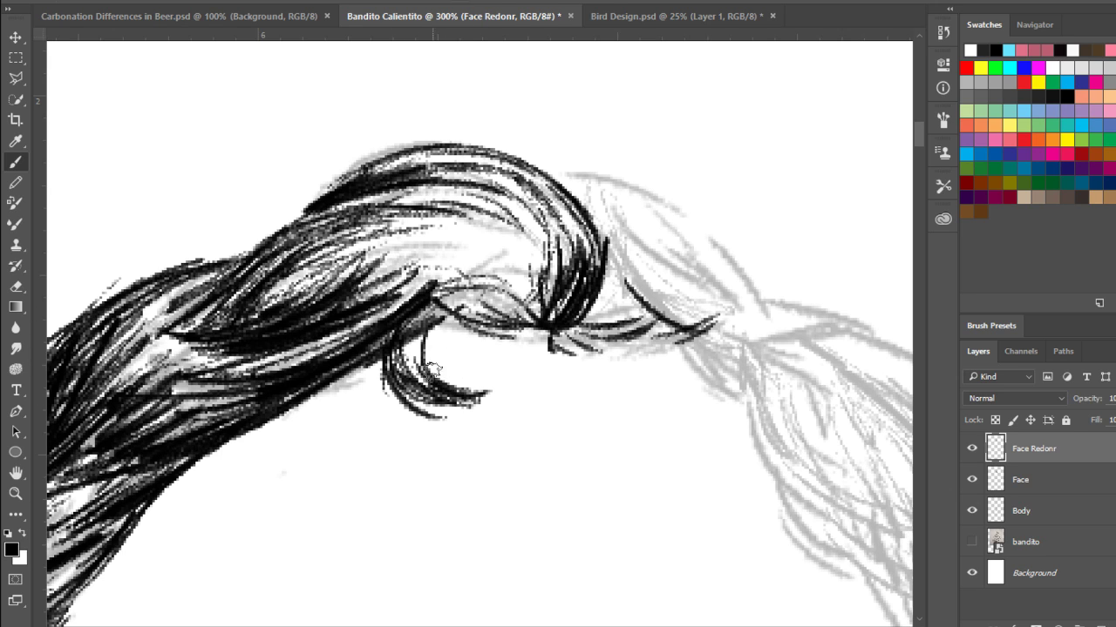
pyautogui.moveTo(421, 313); pyautogui.dragTo(411, 366)
# - Fill the small lock beneath the crown curl with strands converging at the curl's tip
pyautogui.moveTo(432, 316); pyautogui.dragTo(516, 331)
pyautogui.moveTo(480, 330)
pyautogui.mouseDown()
pyautogui.moveTo(539, 328)
pyautogui.moveTo(518, 334)
pyautogui.mouseUp()
pyautogui.moveTo(469, 308); pyautogui.dragTo(504, 322)
pyautogui.moveTo(467, 306); pyautogui.dragTo(505, 316)
pyautogui.moveTo(471, 279); pyautogui.dragTo(541, 322)
pyautogui.moveTo(557, 261); pyautogui.dragTo(527, 300)
pyautogui.moveTo(523, 227); pyautogui.dragTo(543, 270)
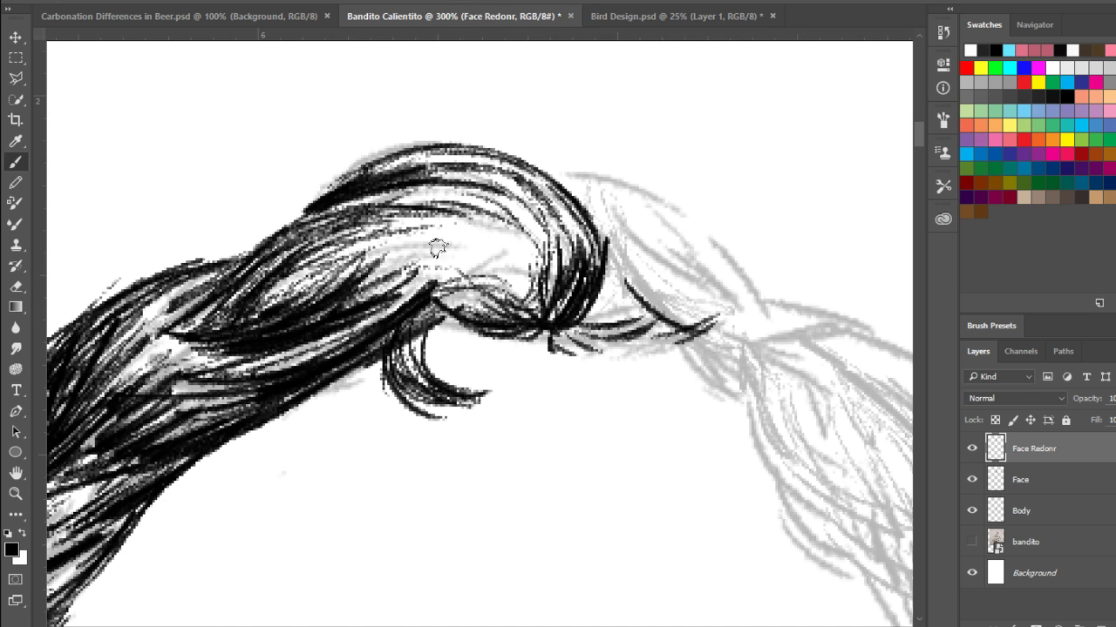
# - Fill the inside of the crown curl with curved strands and darken the fold above the small lock
pyautogui.moveTo(498, 213)
pyautogui.mouseDown()
pyautogui.moveTo(542, 260)
pyautogui.moveTo(531, 327)
pyautogui.mouseUp()
pyautogui.moveTo(420, 224)
pyautogui.mouseDown()
pyautogui.moveTo(512, 258)
pyautogui.moveTo(507, 248)
pyautogui.moveTo(512, 261)
pyautogui.mouseUp()
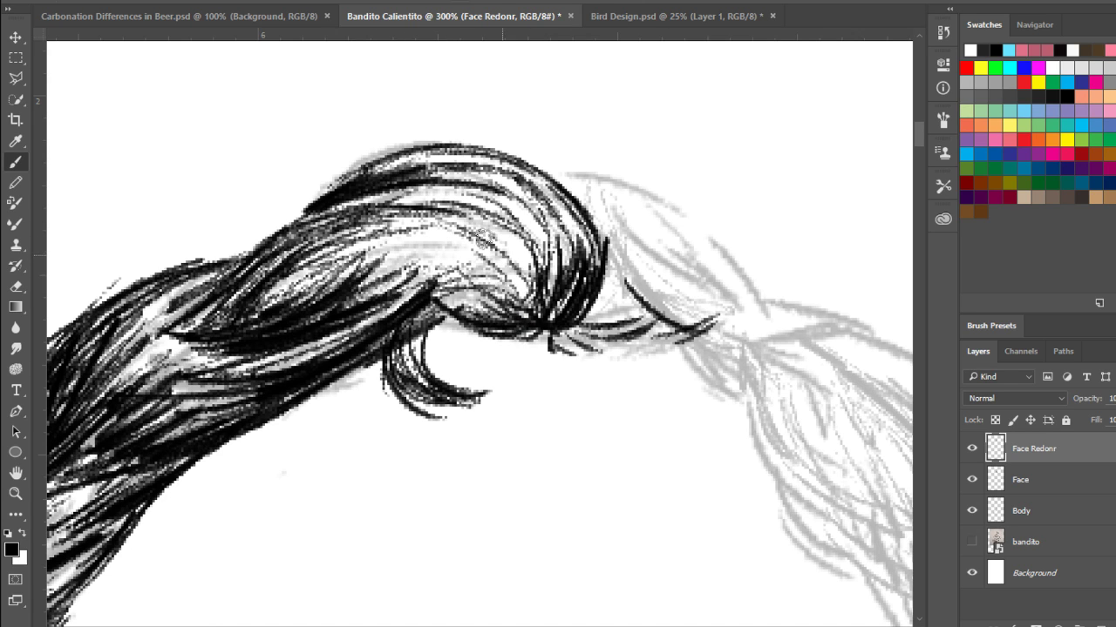
pyautogui.moveTo(434, 253); pyautogui.dragTo(511, 302)
pyautogui.moveTo(446, 272); pyautogui.dragTo(511, 314)
pyautogui.moveTo(452, 291)
pyautogui.mouseDown()
pyautogui.moveTo(536, 325)
pyautogui.moveTo(526, 268)
pyautogui.mouseUp()
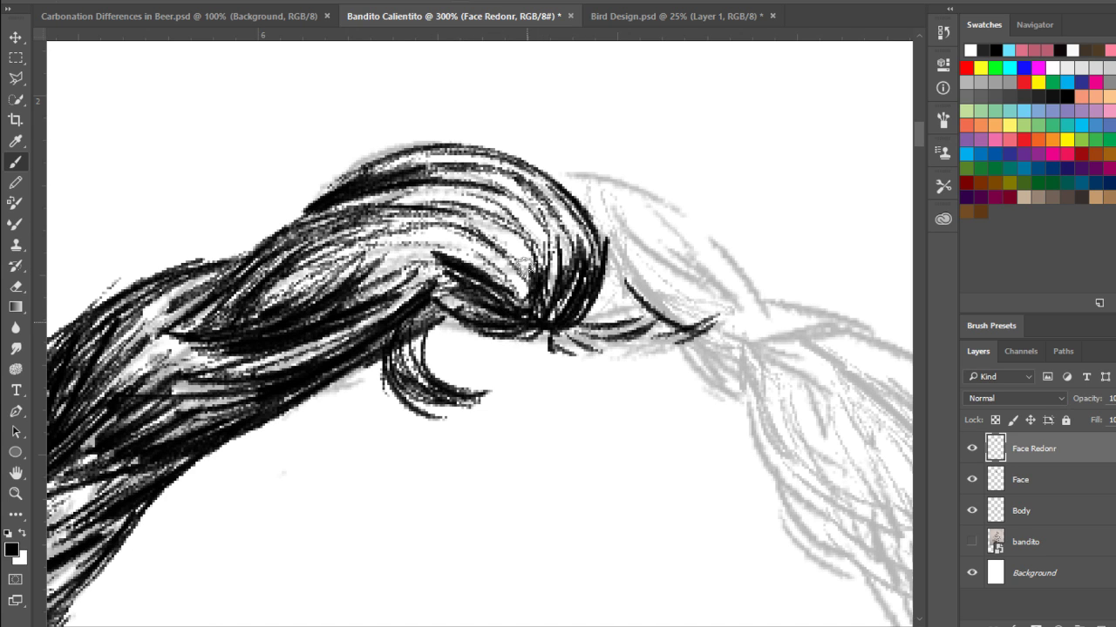
pyautogui.moveTo(528, 309)
pyautogui.mouseDown()
pyautogui.moveTo(516, 268)
pyautogui.moveTo(537, 260)
pyautogui.mouseUp()
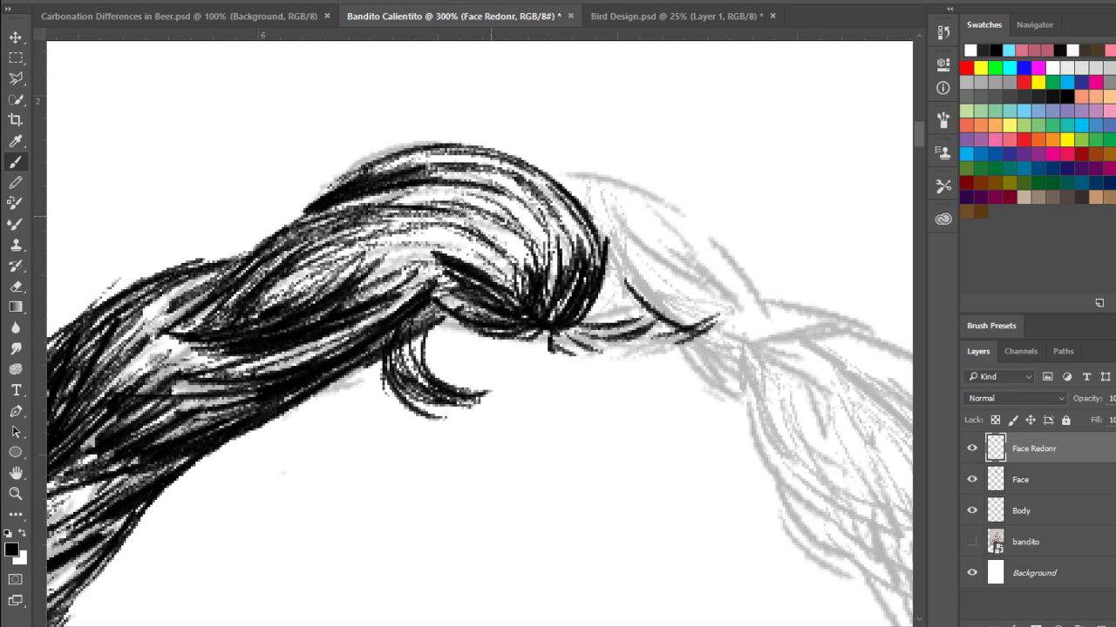
# - Add long arched strands through the middle and along the upper edge of the crown curl
pyautogui.moveTo(443, 205); pyautogui.dragTo(543, 254)
pyautogui.moveTo(458, 206)
pyautogui.mouseDown()
pyautogui.moveTo(540, 251)
pyautogui.moveTo(437, 204)
pyautogui.moveTo(473, 208)
pyautogui.moveTo(405, 198)
pyautogui.moveTo(520, 214)
pyautogui.moveTo(538, 259)
pyautogui.mouseUp()
pyautogui.moveTo(490, 201); pyautogui.dragTo(537, 240)
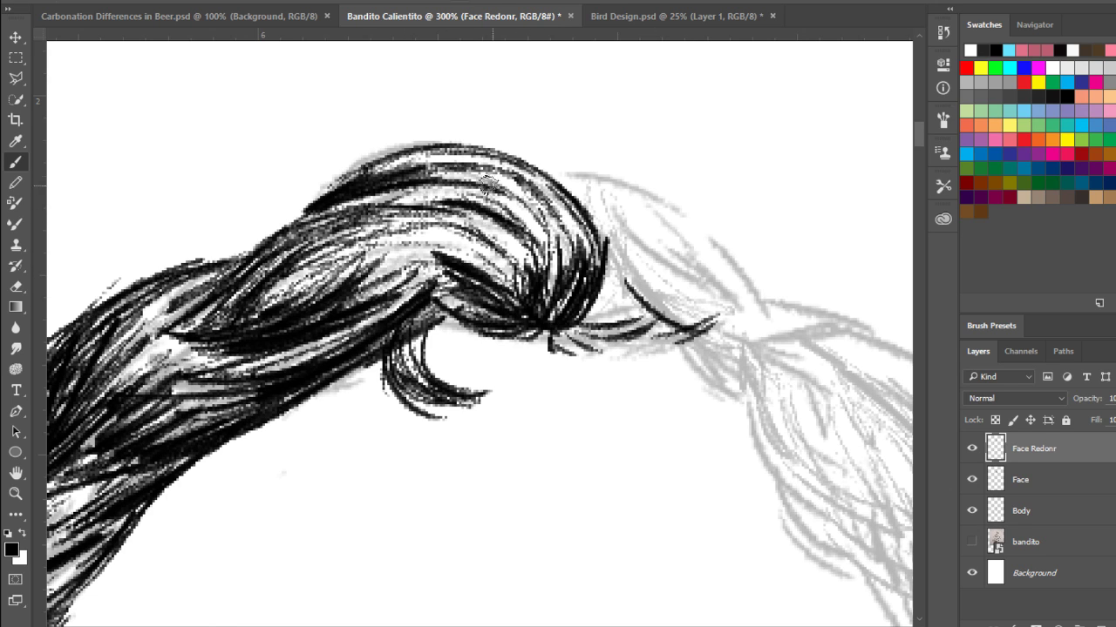
pyautogui.moveTo(330, 190); pyautogui.dragTo(363, 168)
pyautogui.moveTo(355, 175)
pyautogui.mouseDown()
pyautogui.moveTo(395, 157)
pyautogui.moveTo(504, 172)
pyautogui.moveTo(362, 171)
pyautogui.moveTo(488, 152)
pyautogui.mouseUp()
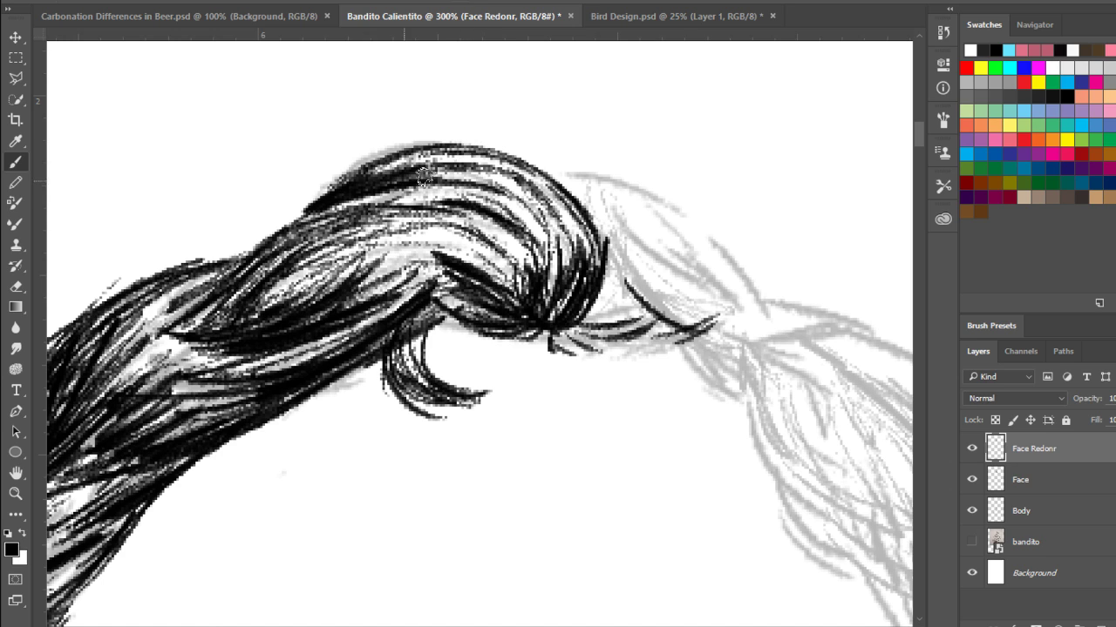
pyautogui.moveTo(407, 164); pyautogui.dragTo(479, 158)
pyautogui.moveTo(401, 210)
pyautogui.mouseDown()
pyautogui.moveTo(441, 203)
pyautogui.moveTo(448, 191)
pyautogui.moveTo(495, 259)
pyautogui.moveTo(483, 252)
pyautogui.moveTo(523, 228)
pyautogui.moveTo(514, 297)
pyautogui.moveTo(547, 181)
pyautogui.moveTo(528, 170)
pyautogui.moveTo(386, 176)
pyautogui.mouseUp()
# - Outline the top of the lock beyond the crown curl and darken where the two locks meet
pyautogui.moveTo(625, 248); pyautogui.dragTo(403, 202)
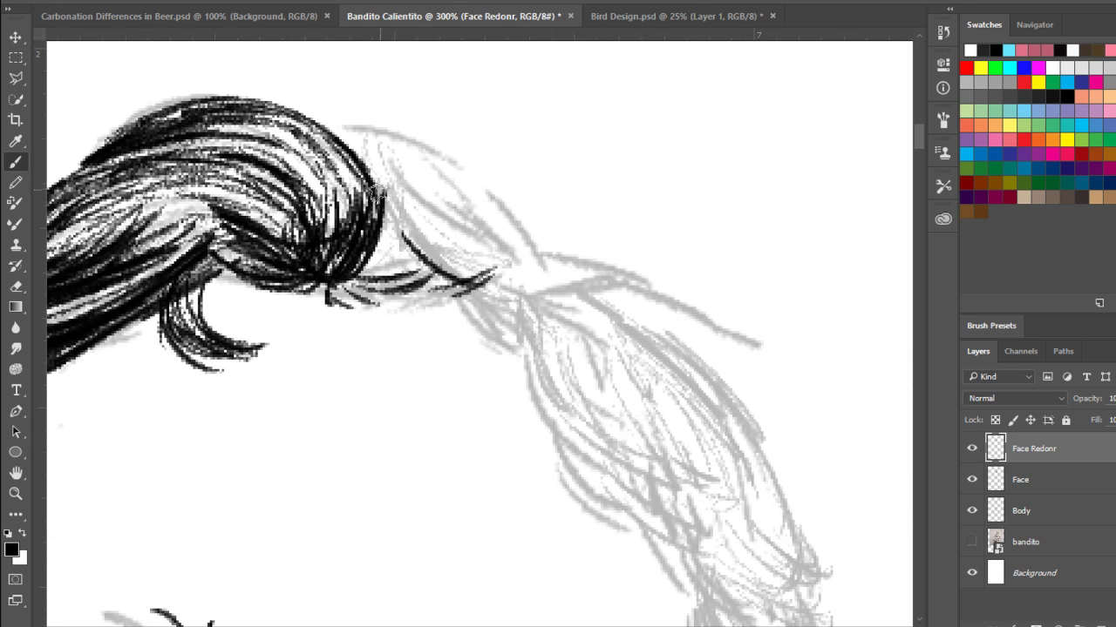
pyautogui.moveTo(359, 127); pyautogui.dragTo(496, 183)
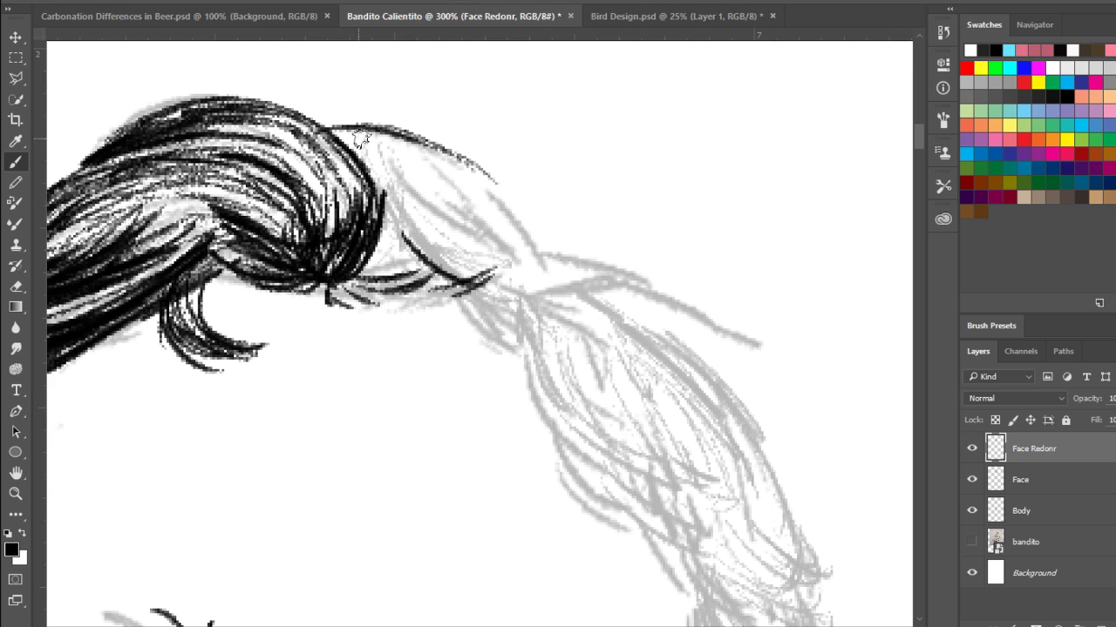
pyautogui.moveTo(384, 160)
pyautogui.mouseDown()
pyautogui.moveTo(441, 211)
pyautogui.moveTo(486, 223)
pyautogui.moveTo(405, 201)
pyautogui.moveTo(425, 208)
pyautogui.mouseUp()
pyautogui.moveTo(354, 135); pyautogui.dragTo(372, 171)
pyautogui.moveTo(361, 137)
pyautogui.mouseDown()
pyautogui.moveTo(381, 169)
pyautogui.moveTo(366, 164)
pyautogui.mouseUp()
pyautogui.moveTo(344, 118)
pyautogui.mouseDown()
pyautogui.moveTo(384, 161)
pyautogui.moveTo(388, 194)
pyautogui.mouseUp()
# - Fill the lock beyond the crown curl with strands sweeping down to its pointed tip
pyautogui.moveTo(336, 139)
pyautogui.mouseDown()
pyautogui.moveTo(388, 202)
pyautogui.moveTo(405, 260)
pyautogui.mouseUp()
pyautogui.moveTo(401, 232)
pyautogui.mouseDown()
pyautogui.moveTo(420, 269)
pyautogui.moveTo(408, 258)
pyautogui.mouseUp()
pyautogui.moveTo(409, 231); pyautogui.dragTo(443, 264)
pyautogui.moveTo(382, 211); pyautogui.dragTo(401, 237)
pyautogui.moveTo(387, 209); pyautogui.dragTo(415, 250)
pyautogui.moveTo(404, 177)
pyautogui.mouseDown()
pyautogui.moveTo(440, 248)
pyautogui.moveTo(418, 233)
pyautogui.moveTo(475, 270)
pyautogui.moveTo(464, 229)
pyautogui.moveTo(482, 248)
pyautogui.moveTo(399, 193)
pyautogui.moveTo(398, 181)
pyautogui.moveTo(477, 192)
pyautogui.moveTo(375, 154)
pyautogui.moveTo(370, 131)
pyautogui.moveTo(418, 140)
pyautogui.moveTo(387, 150)
pyautogui.moveTo(464, 156)
pyautogui.mouseUp()
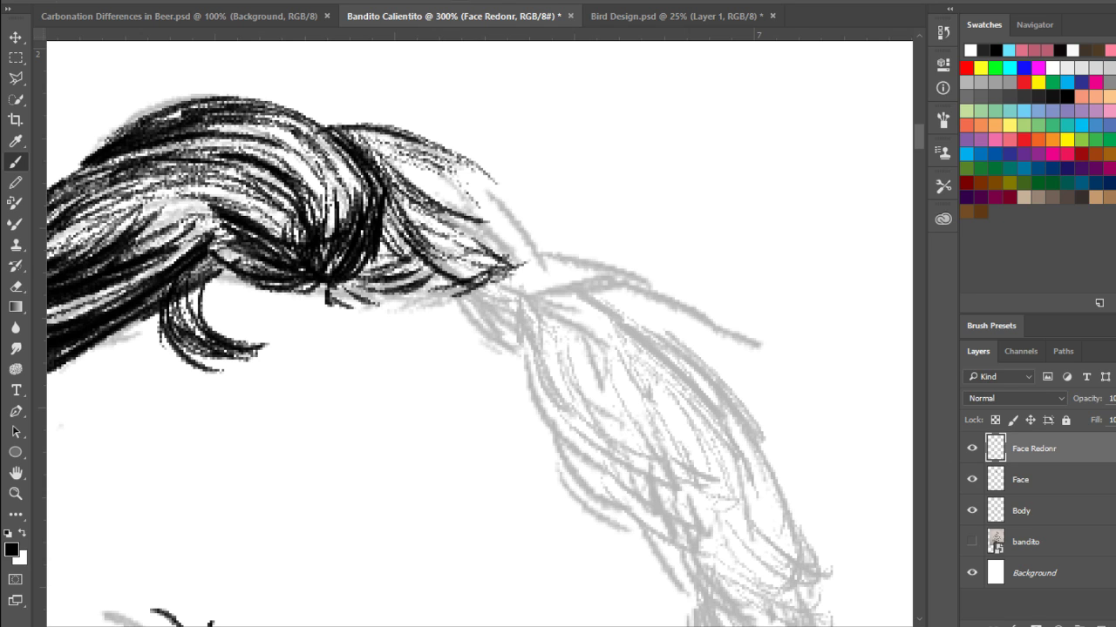
pyautogui.moveTo(390, 191)
pyautogui.mouseDown()
pyautogui.moveTo(468, 266)
pyautogui.moveTo(414, 235)
pyautogui.moveTo(451, 247)
pyautogui.moveTo(476, 277)
pyautogui.moveTo(498, 268)
pyautogui.moveTo(502, 231)
pyautogui.moveTo(514, 249)
pyautogui.moveTo(503, 256)
pyautogui.moveTo(512, 247)
pyautogui.moveTo(462, 186)
pyautogui.moveTo(451, 194)
pyautogui.moveTo(470, 208)
pyautogui.moveTo(418, 156)
pyautogui.moveTo(486, 220)
pyautogui.moveTo(518, 228)
pyautogui.moveTo(431, 168)
pyautogui.moveTo(518, 223)
pyautogui.moveTo(520, 209)
pyautogui.moveTo(489, 183)
pyautogui.moveTo(529, 218)
pyautogui.moveTo(424, 149)
pyautogui.moveTo(481, 159)
pyautogui.moveTo(420, 152)
pyautogui.moveTo(487, 172)
pyautogui.moveTo(482, 162)
pyautogui.moveTo(529, 235)
pyautogui.mouseUp()
pyautogui.moveTo(484, 277)
pyautogui.mouseDown()
pyautogui.moveTo(512, 336)
pyautogui.moveTo(469, 285)
pyautogui.moveTo(487, 334)
pyautogui.moveTo(471, 310)
pyautogui.moveTo(486, 277)
pyautogui.mouseUp()
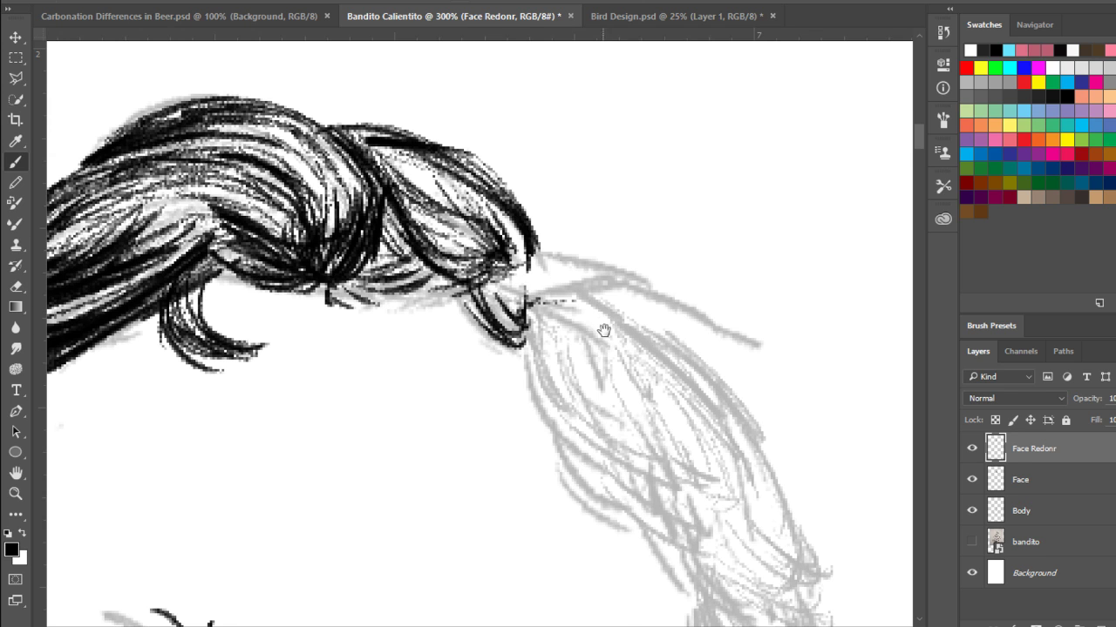
# - Ink the forehead-side edge of the long side lock with overlapping curved strands
pyautogui.moveTo(599, 353); pyautogui.dragTo(431, 207)
pyautogui.moveTo(367, 177); pyautogui.dragTo(488, 338)
pyautogui.moveTo(396, 253)
pyautogui.mouseDown()
pyautogui.moveTo(440, 290)
pyautogui.moveTo(519, 309)
pyautogui.mouseUp()
pyautogui.moveTo(376, 268)
pyautogui.mouseDown()
pyautogui.moveTo(472, 310)
pyautogui.moveTo(493, 362)
pyautogui.mouseUp()
pyautogui.moveTo(390, 290); pyautogui.dragTo(462, 348)
pyautogui.moveTo(370, 234); pyautogui.dragTo(466, 348)
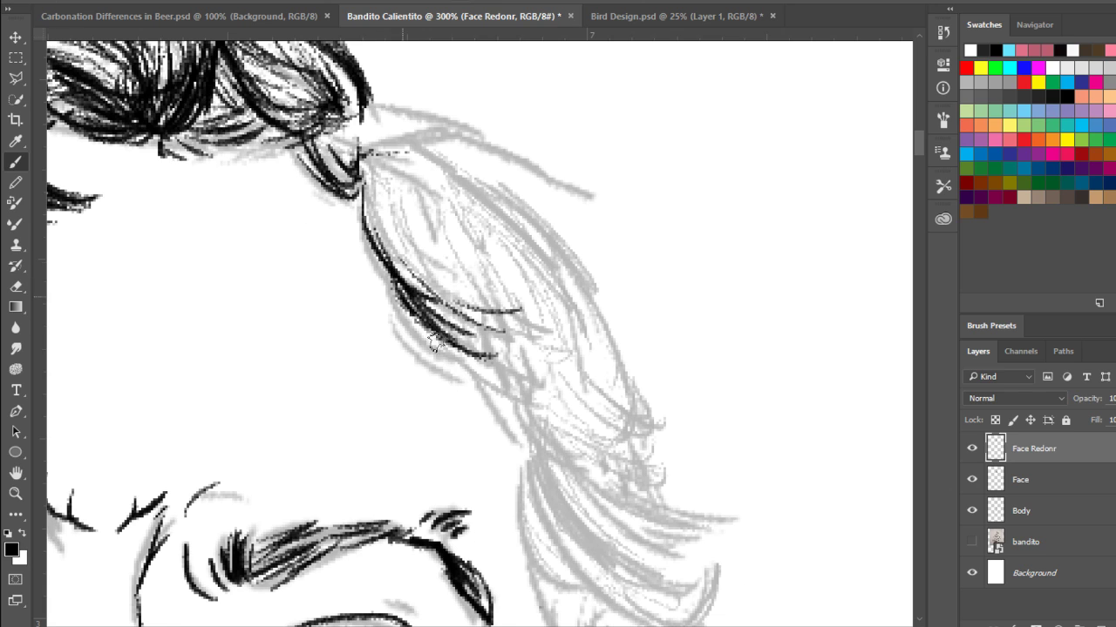
pyautogui.moveTo(392, 279); pyautogui.dragTo(465, 361)
pyautogui.moveTo(375, 314)
pyautogui.mouseDown()
pyautogui.moveTo(478, 374)
pyautogui.moveTo(420, 336)
pyautogui.moveTo(469, 379)
pyautogui.mouseUp()
pyautogui.moveTo(418, 354); pyautogui.dragTo(473, 391)
# - Ink the lower edge of the long side lock out to its flicked tip
pyautogui.moveTo(469, 370); pyautogui.dragTo(575, 408)
pyautogui.moveTo(521, 377); pyautogui.dragTo(688, 425)
pyautogui.moveTo(597, 414); pyautogui.dragTo(670, 438)
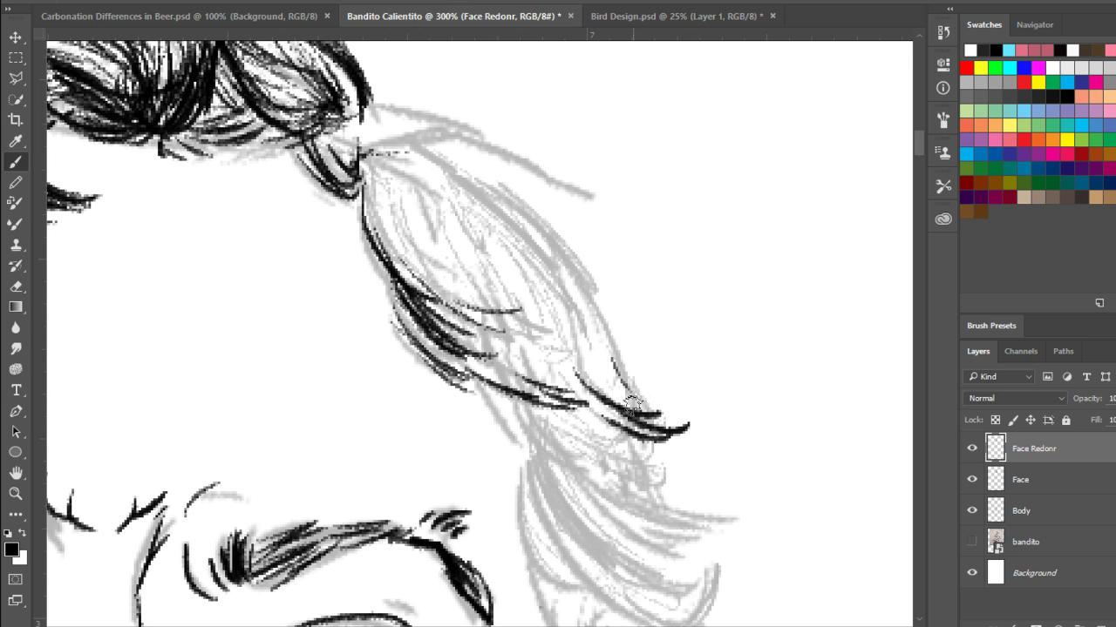
pyautogui.moveTo(624, 328); pyautogui.dragTo(631, 403)
# - Outline the outer edge of the long side lock from its tip up to the hairline
pyautogui.moveTo(555, 256); pyautogui.dragTo(628, 370)
pyautogui.moveTo(560, 262); pyautogui.dragTo(603, 354)
pyautogui.moveTo(504, 206); pyautogui.dragTo(603, 332)
pyautogui.moveTo(464, 157); pyautogui.dragTo(513, 208)
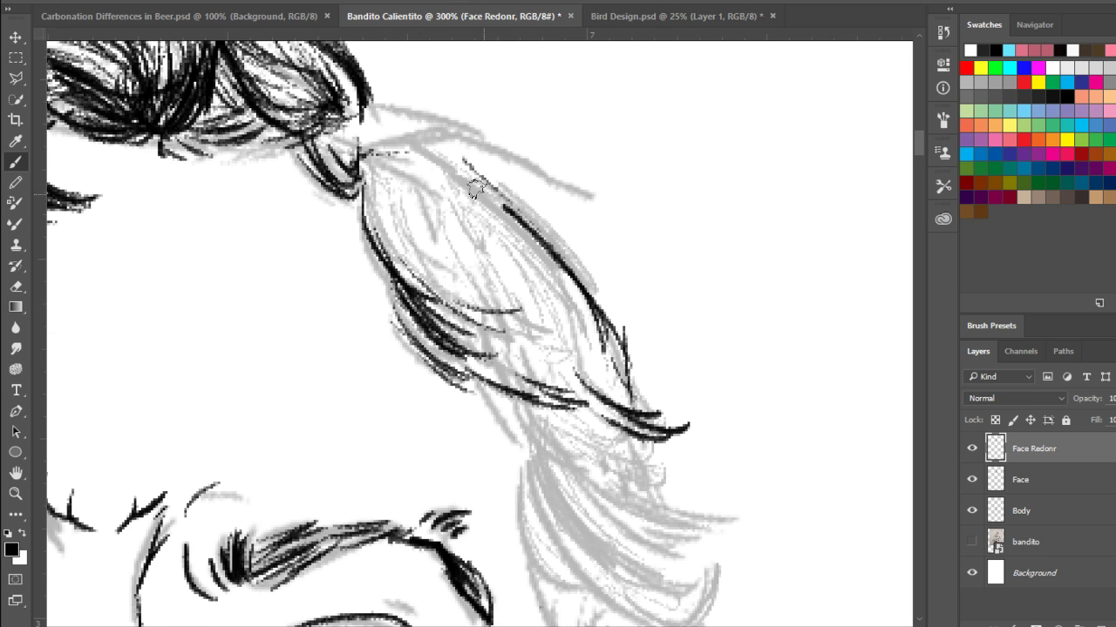
pyautogui.moveTo(417, 143); pyautogui.dragTo(470, 183)
# - Darken the root and inner edge of the long side lock with dense curved strands
pyautogui.moveTo(373, 143); pyautogui.dragTo(423, 253)
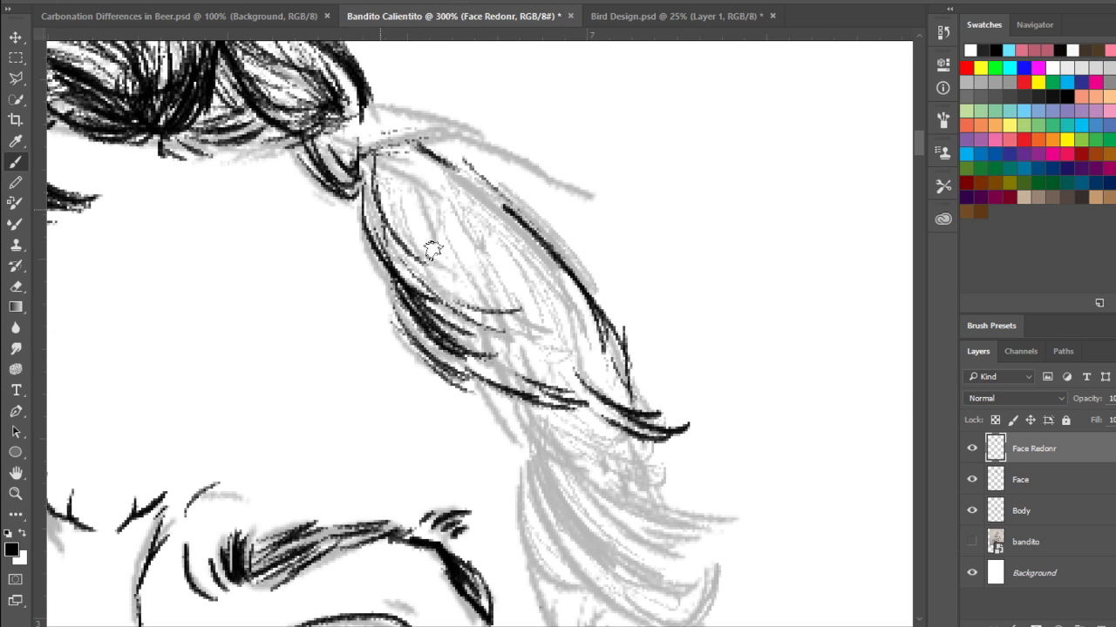
pyautogui.moveTo(366, 166); pyautogui.dragTo(418, 270)
pyautogui.moveTo(364, 186); pyautogui.dragTo(436, 280)
pyautogui.moveTo(394, 225); pyautogui.dragTo(432, 278)
pyautogui.moveTo(420, 246); pyautogui.dragTo(467, 291)
pyautogui.moveTo(369, 185); pyautogui.dragTo(427, 277)
pyautogui.moveTo(387, 231); pyautogui.dragTo(418, 263)
pyautogui.moveTo(366, 183); pyautogui.dragTo(412, 268)
pyautogui.moveTo(380, 157); pyautogui.dragTo(427, 283)
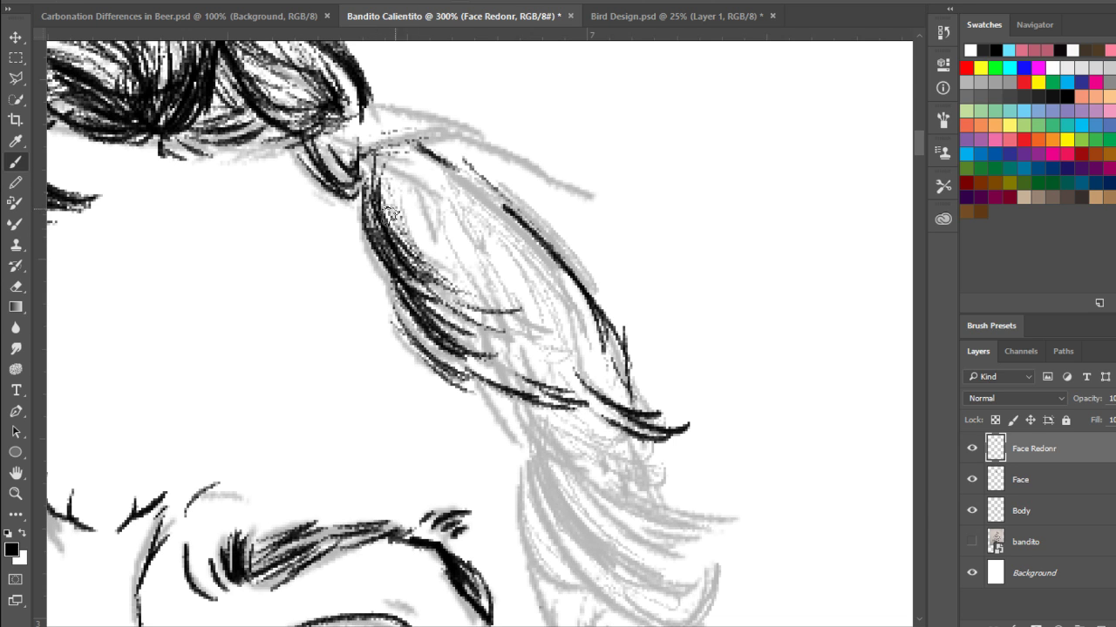
# - Outline the next lock down beside the eyebrow, from its root to its upturned tip
pyautogui.moveTo(485, 411)
pyautogui.mouseDown()
pyautogui.moveTo(441, 295)
pyautogui.moveTo(488, 373)
pyautogui.mouseUp()
pyautogui.moveTo(465, 307); pyautogui.dragTo(568, 457)
pyautogui.moveTo(527, 418); pyautogui.dragTo(614, 471)
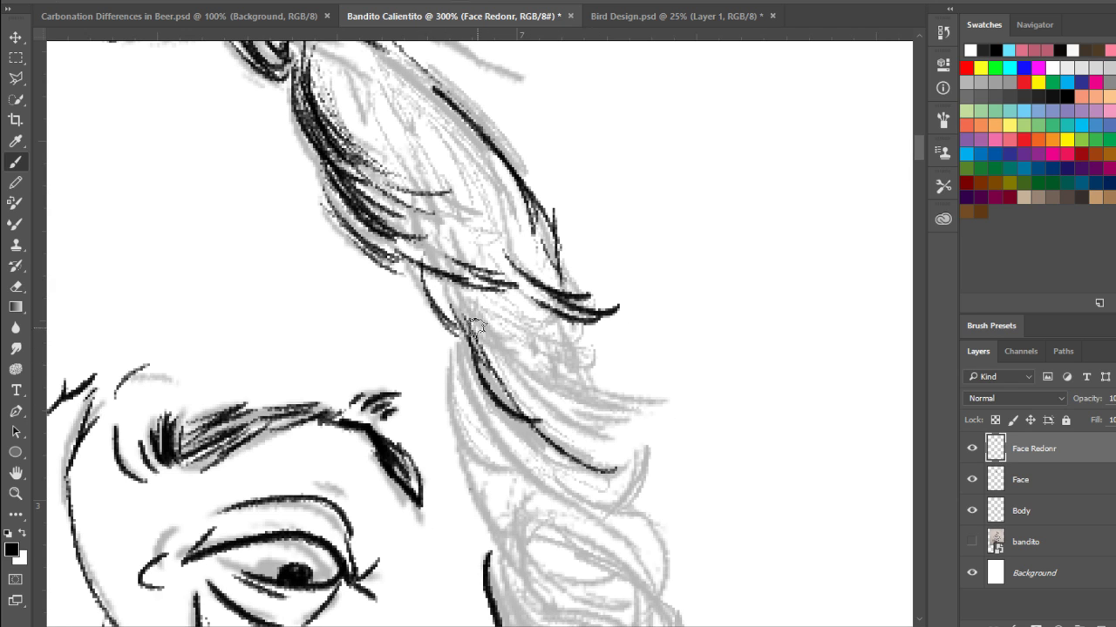
pyautogui.moveTo(469, 323); pyautogui.dragTo(567, 493)
pyautogui.moveTo(638, 453)
pyautogui.mouseDown()
pyautogui.moveTo(624, 495)
pyautogui.moveTo(595, 507)
pyautogui.mouseUp()
# - Ink the upper strands of the lock beside the eyebrow, sweeping outward to a flicked point
pyautogui.moveTo(521, 384); pyautogui.dragTo(593, 421)
pyautogui.moveTo(482, 318); pyautogui.dragTo(568, 401)
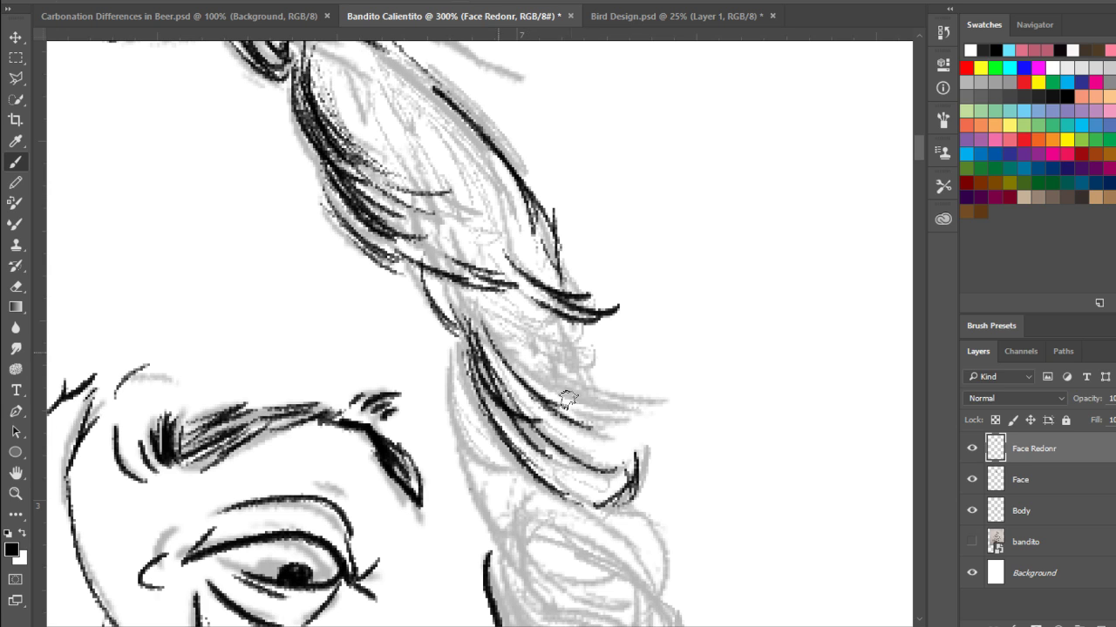
pyautogui.moveTo(510, 357)
pyautogui.mouseDown()
pyautogui.moveTo(628, 408)
pyautogui.moveTo(659, 404)
pyautogui.mouseUp()
pyautogui.moveTo(568, 383); pyautogui.dragTo(617, 399)
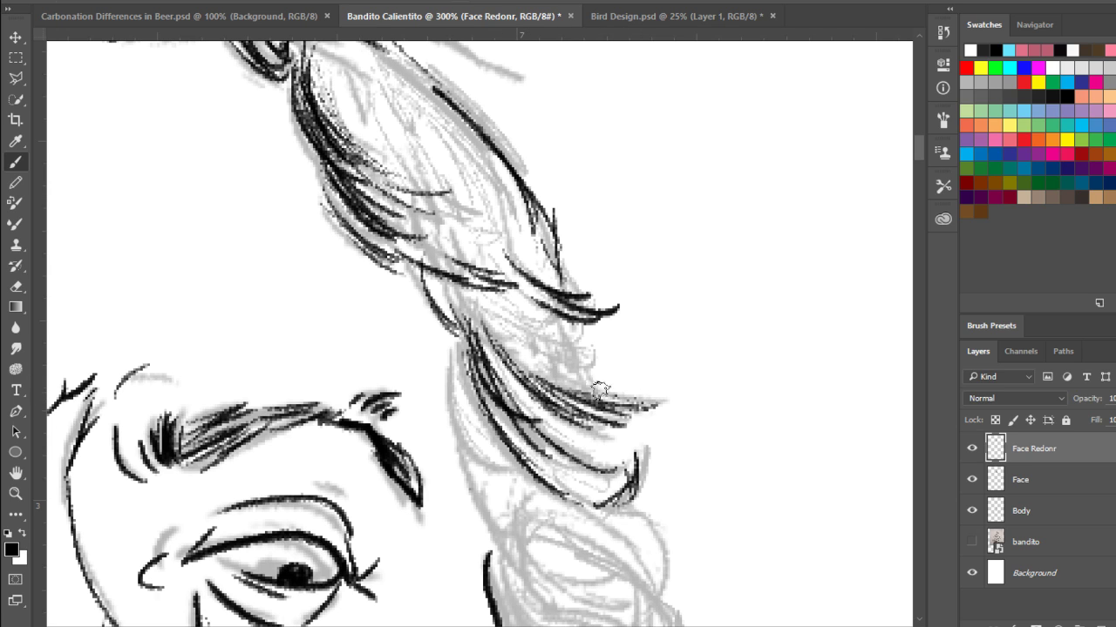
# - Fill the gap beneath the long side lock's tip with short strands and darken the lower lock's root
pyautogui.moveTo(468, 294)
pyautogui.mouseDown()
pyautogui.moveTo(494, 325)
pyautogui.moveTo(465, 277)
pyautogui.moveTo(548, 308)
pyautogui.moveTo(570, 334)
pyautogui.moveTo(518, 328)
pyautogui.moveTo(505, 310)
pyautogui.moveTo(555, 314)
pyautogui.moveTo(570, 358)
pyautogui.moveTo(546, 349)
pyautogui.moveTo(598, 347)
pyautogui.moveTo(563, 374)
pyautogui.mouseUp()
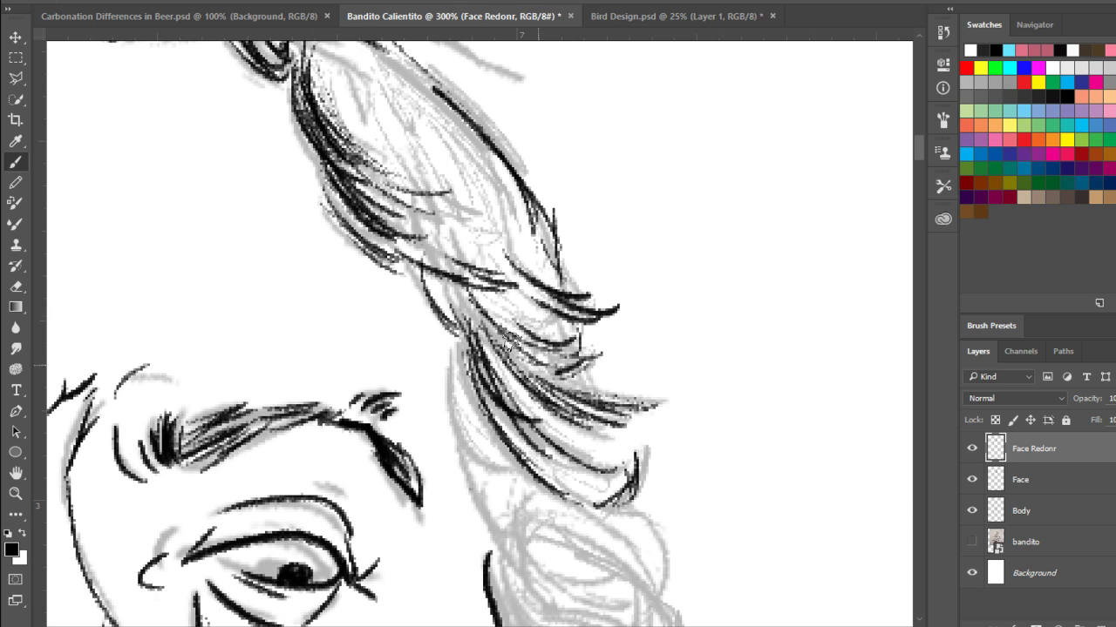
pyautogui.moveTo(512, 342); pyautogui.dragTo(575, 378)
pyautogui.moveTo(492, 314)
pyautogui.mouseDown()
pyautogui.moveTo(561, 331)
pyautogui.moveTo(570, 321)
pyautogui.mouseUp()
pyautogui.moveTo(454, 275)
pyautogui.mouseDown()
pyautogui.moveTo(489, 313)
pyautogui.moveTo(475, 330)
pyautogui.moveTo(481, 389)
pyautogui.mouseUp()
pyautogui.moveTo(453, 314); pyautogui.dragTo(514, 426)
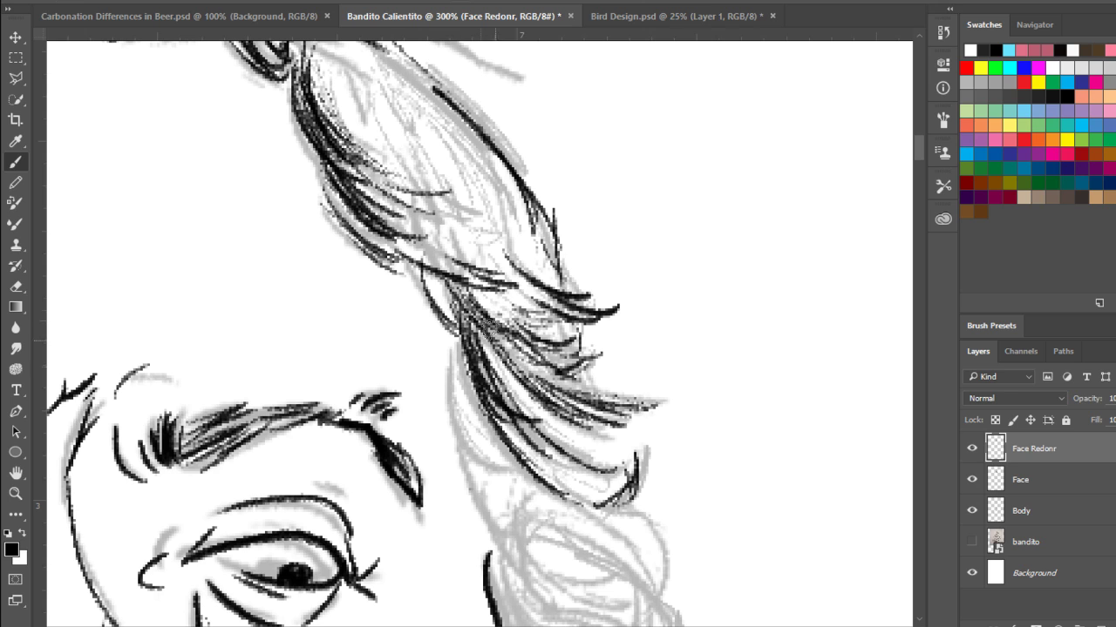
# - Fill the body of the lock beside the eyebrow with strands running towards its tip
pyautogui.moveTo(485, 323); pyautogui.dragTo(555, 409)
pyautogui.moveTo(484, 353); pyautogui.dragTo(568, 417)
pyautogui.moveTo(476, 314)
pyautogui.mouseDown()
pyautogui.moveTo(572, 414)
pyautogui.moveTo(623, 425)
pyautogui.moveTo(622, 439)
pyautogui.moveTo(619, 417)
pyautogui.moveTo(601, 444)
pyautogui.moveTo(622, 459)
pyautogui.mouseUp()
pyautogui.moveTo(554, 411)
pyautogui.mouseDown()
pyautogui.moveTo(609, 460)
pyautogui.moveTo(614, 425)
pyautogui.moveTo(628, 450)
pyautogui.moveTo(528, 379)
pyautogui.mouseUp()
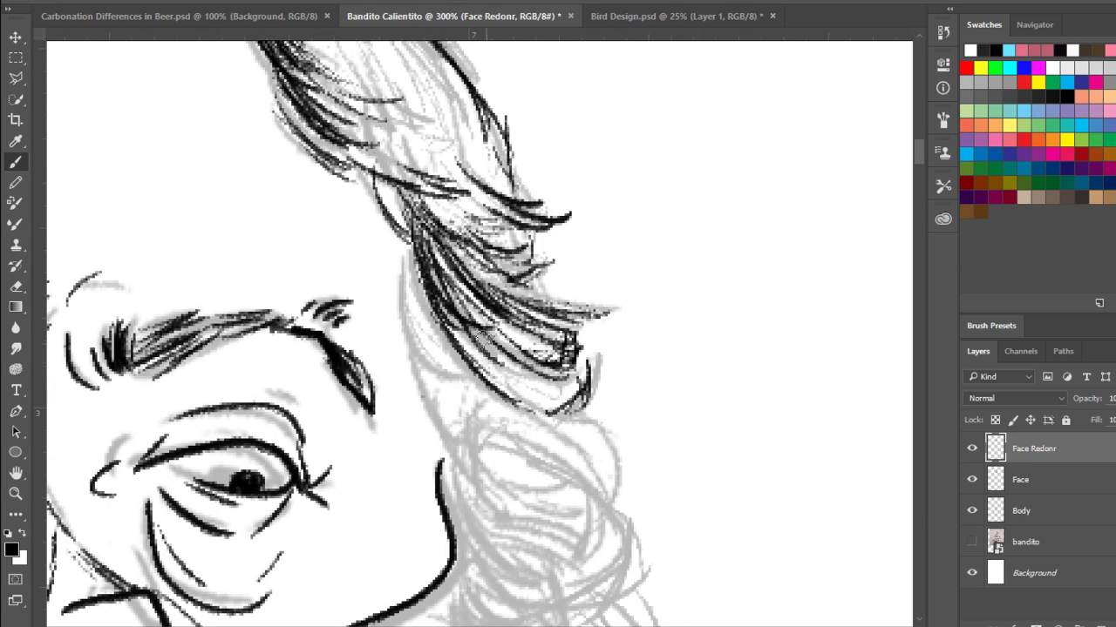
# - Ink the temple hairline below the eyebrow-level lock with curved strands and one long sweep into the curls
pyautogui.moveTo(407, 259)
pyautogui.mouseDown()
pyautogui.moveTo(424, 343)
pyautogui.moveTo(461, 380)
pyautogui.mouseUp()
pyautogui.moveTo(398, 295); pyautogui.dragTo(468, 396)
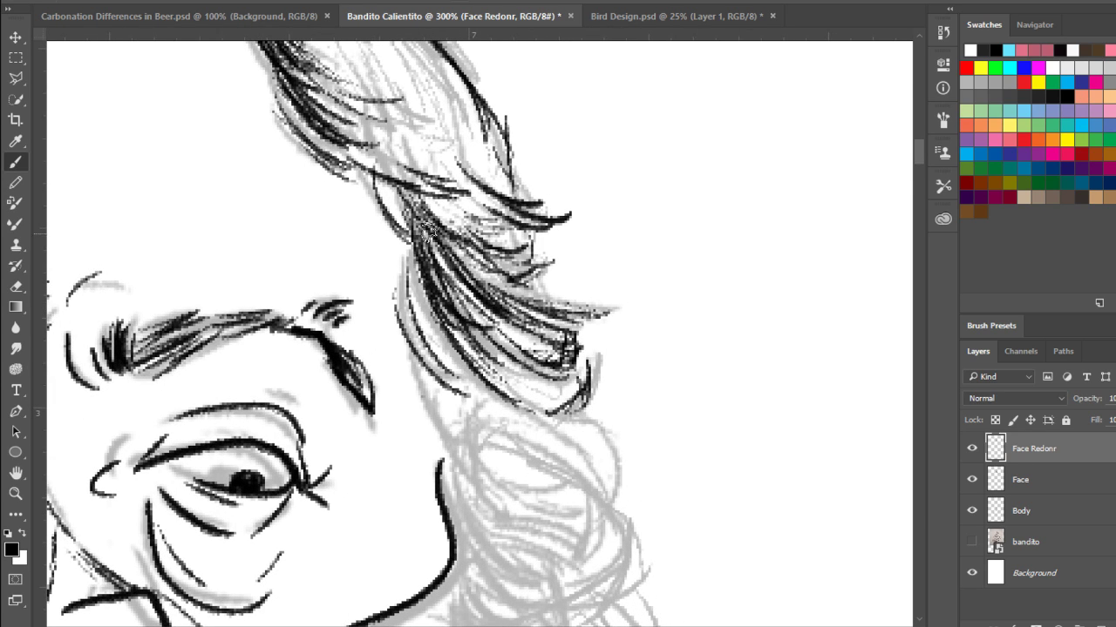
pyautogui.moveTo(408, 253); pyautogui.dragTo(429, 341)
pyautogui.moveTo(398, 300); pyautogui.dragTo(430, 359)
pyautogui.moveTo(386, 253); pyautogui.dragTo(436, 348)
pyautogui.moveTo(385, 286)
pyautogui.mouseDown()
pyautogui.moveTo(486, 475)
pyautogui.moveTo(471, 383)
pyautogui.mouseUp()
pyautogui.moveTo(440, 324); pyautogui.dragTo(523, 391)
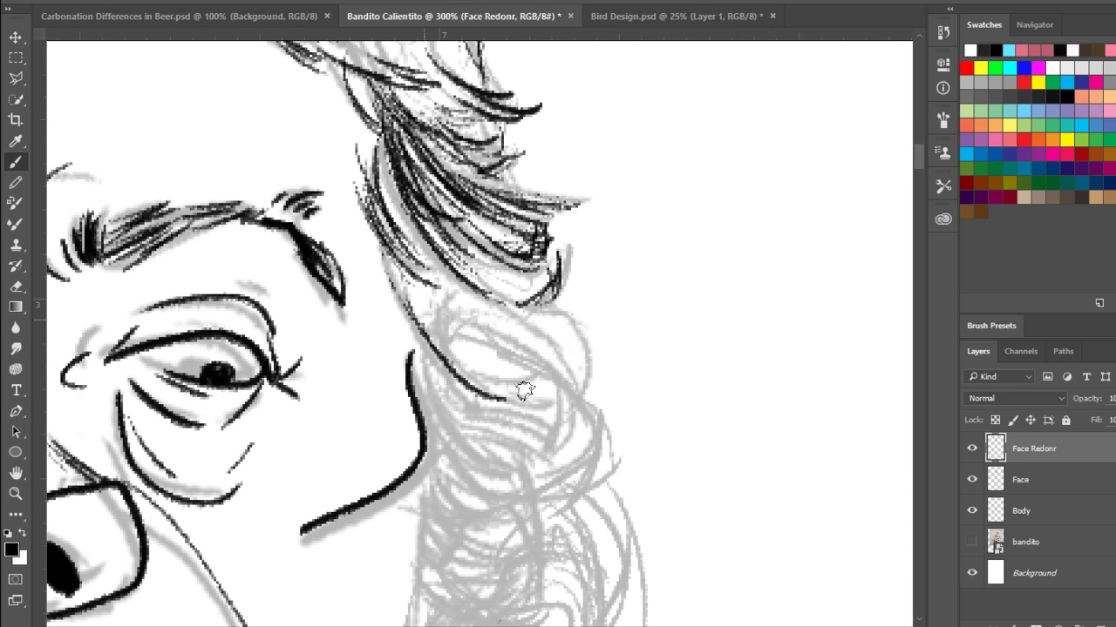
# - Ink the sideburn hair in front of and above the ear, and the strands curving behind it
pyautogui.moveTo(474, 593); pyautogui.dragTo(478, 392)
pyautogui.moveTo(388, 532)
pyautogui.mouseDown()
pyautogui.moveTo(427, 440)
pyautogui.moveTo(440, 453)
pyautogui.moveTo(486, 441)
pyautogui.mouseUp()
pyautogui.moveTo(422, 499)
pyautogui.mouseDown()
pyautogui.moveTo(473, 458)
pyautogui.moveTo(440, 397)
pyautogui.mouseUp()
pyautogui.moveTo(403, 471)
pyautogui.mouseDown()
pyautogui.moveTo(436, 380)
pyautogui.moveTo(441, 391)
pyautogui.moveTo(448, 384)
pyautogui.moveTo(447, 422)
pyautogui.moveTo(576, 424)
pyautogui.moveTo(536, 501)
pyautogui.moveTo(536, 528)
pyautogui.mouseUp()
pyautogui.moveTo(579, 475); pyautogui.dragTo(538, 547)
pyautogui.moveTo(598, 406); pyautogui.dragTo(565, 523)
pyautogui.moveTo(599, 436); pyautogui.dragTo(549, 536)
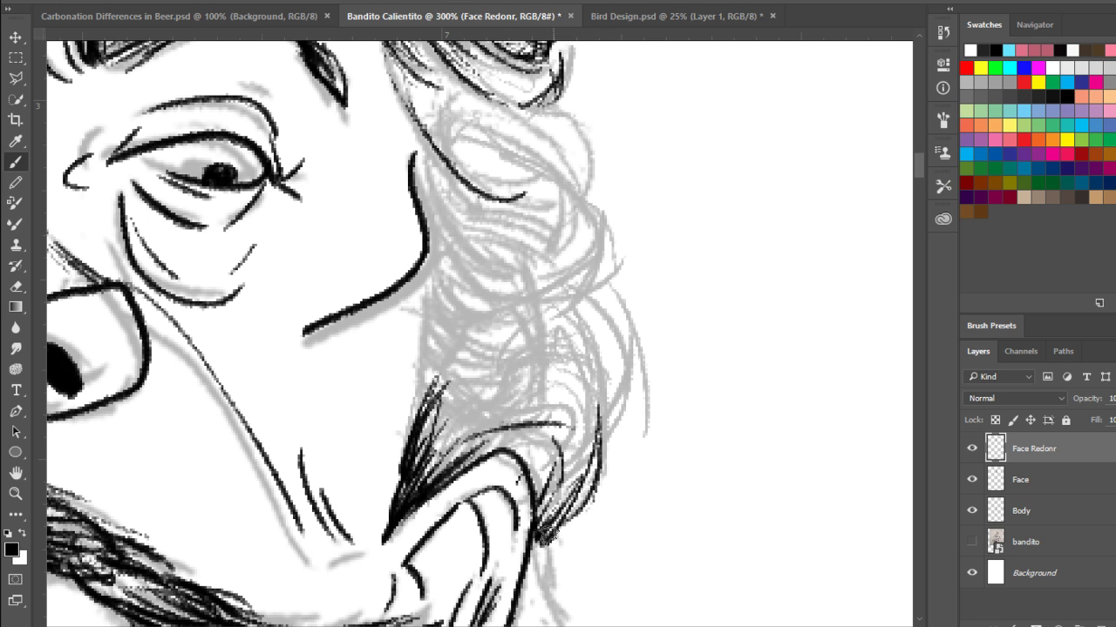
# - Ink the small dark tuft of hair behind the ear with short dense strokes
pyautogui.moveTo(533, 620); pyautogui.dragTo(563, 478)
pyautogui.moveTo(559, 418); pyautogui.dragTo(582, 488)
pyautogui.moveTo(557, 444)
pyautogui.mouseDown()
pyautogui.moveTo(601, 497)
pyautogui.moveTo(572, 399)
pyautogui.mouseUp()
pyautogui.moveTo(575, 450)
pyautogui.mouseDown()
pyautogui.moveTo(569, 392)
pyautogui.moveTo(607, 458)
pyautogui.moveTo(582, 478)
pyautogui.mouseUp()
pyautogui.moveTo(576, 402)
pyautogui.mouseDown()
pyautogui.moveTo(587, 468)
pyautogui.moveTo(575, 408)
pyautogui.mouseUp()
pyautogui.moveTo(578, 396); pyautogui.dragTo(608, 485)
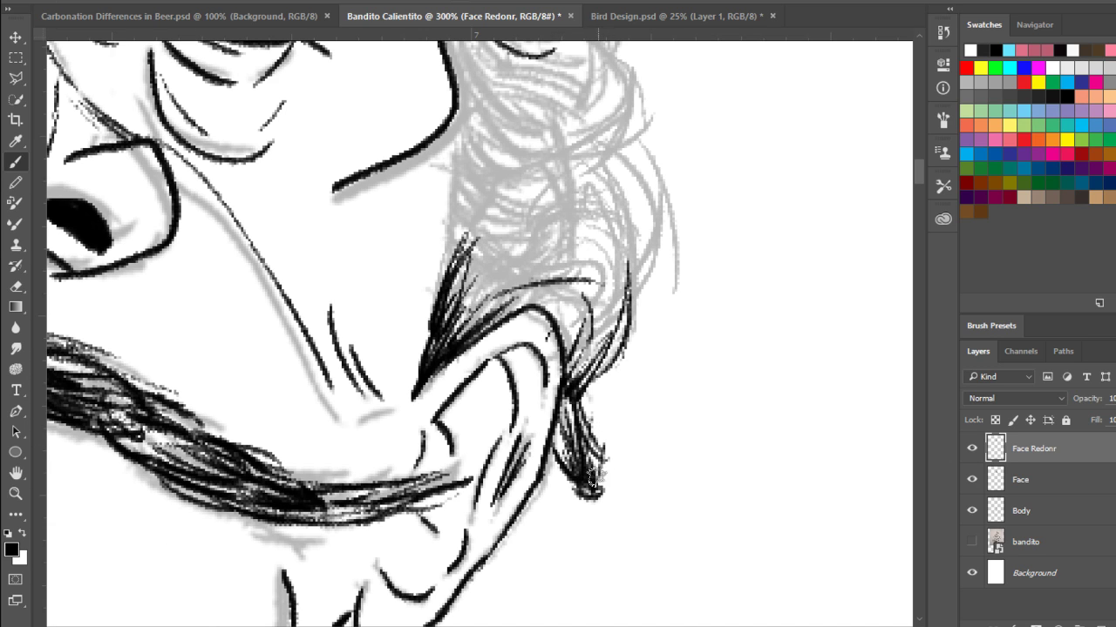
pyautogui.moveTo(554, 441); pyautogui.dragTo(579, 502)
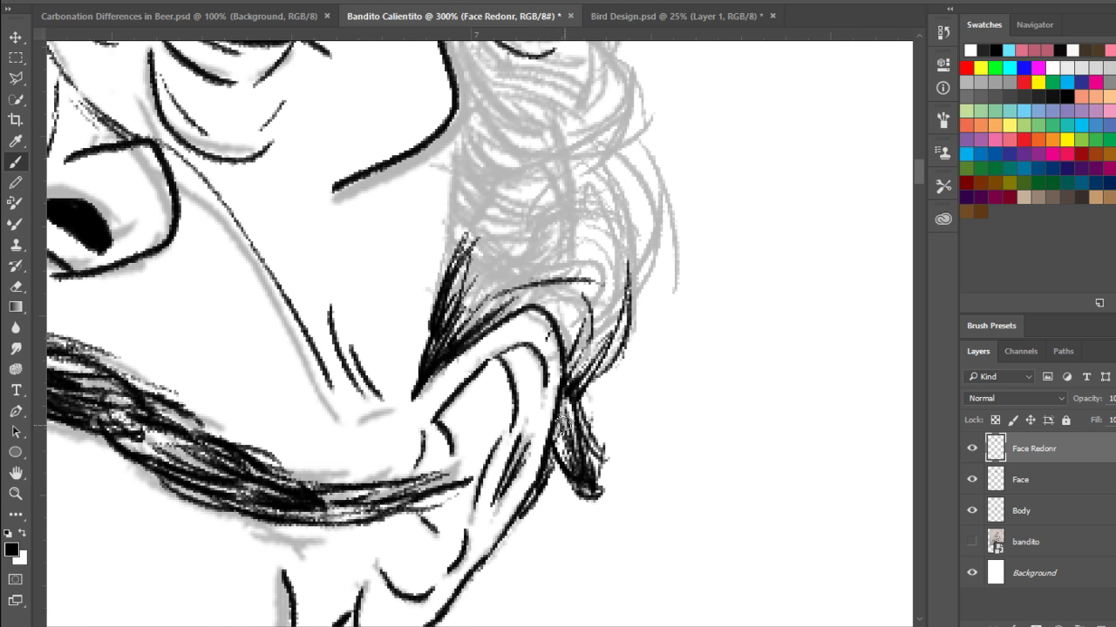
# - Extend the sideburn upward with short curved strands over the grey curls
pyautogui.moveTo(571, 301); pyautogui.dragTo(573, 429)
pyautogui.moveTo(469, 340); pyautogui.dragTo(506, 395)
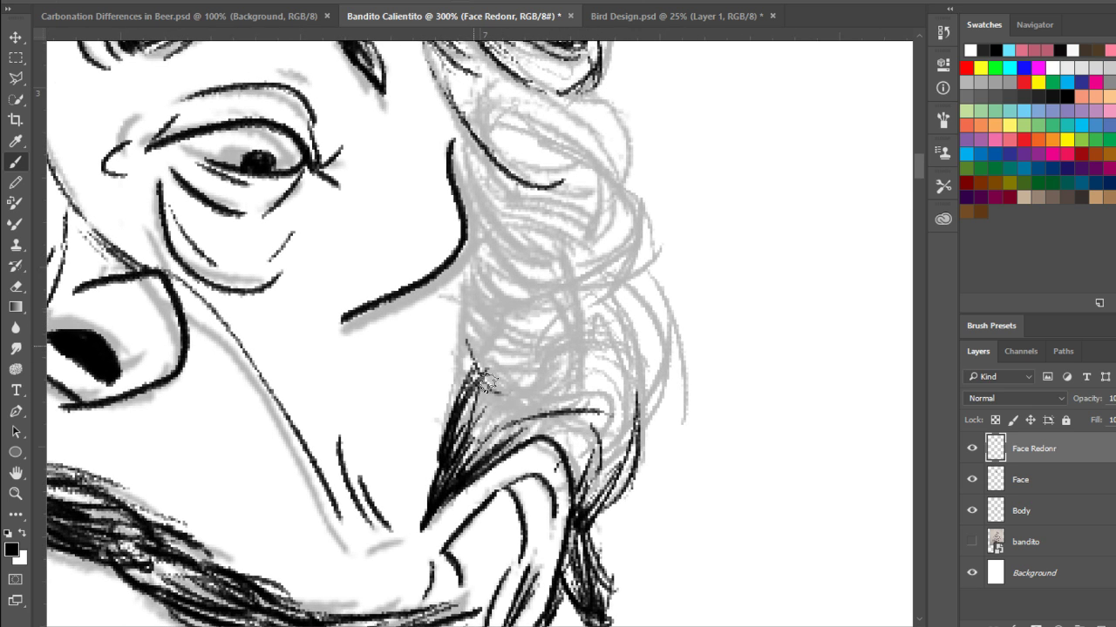
pyautogui.moveTo(468, 315); pyautogui.dragTo(495, 388)
pyautogui.moveTo(461, 347)
pyautogui.mouseDown()
pyautogui.moveTo(488, 402)
pyautogui.moveTo(481, 413)
pyautogui.moveTo(471, 317)
pyautogui.moveTo(492, 377)
pyautogui.moveTo(464, 301)
pyautogui.moveTo(529, 345)
pyautogui.mouseUp()
pyautogui.moveTo(477, 314); pyautogui.dragTo(530, 339)
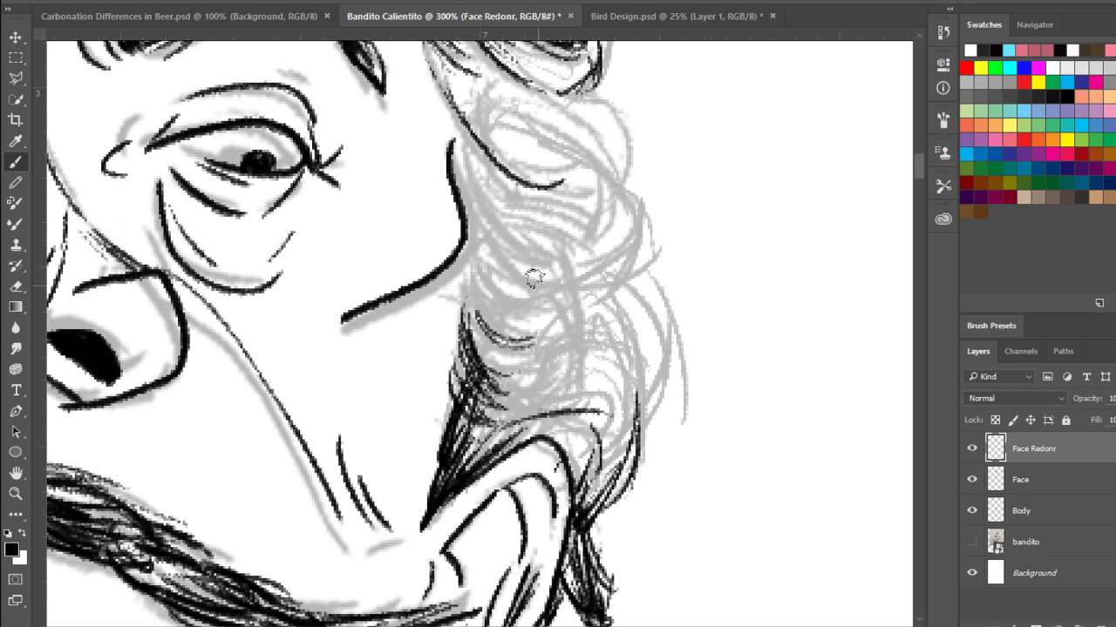
# - Ink short curved strands along the cheek-side edge of the curls, joining the temple to the sideburn
pyautogui.moveTo(491, 192); pyautogui.dragTo(517, 312)
pyautogui.moveTo(492, 255); pyautogui.dragTo(529, 338)
pyautogui.moveTo(494, 273); pyautogui.dragTo(544, 379)
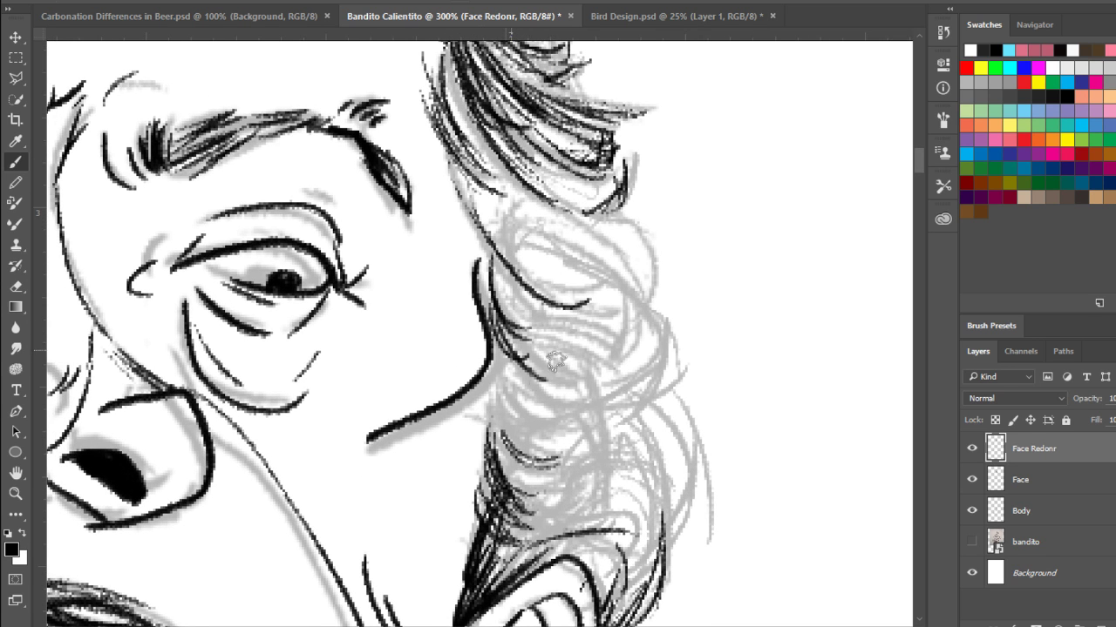
pyautogui.moveTo(493, 327); pyautogui.dragTo(541, 417)
pyautogui.moveTo(497, 371); pyautogui.dragTo(540, 444)
pyautogui.moveTo(486, 400); pyautogui.dragTo(552, 460)
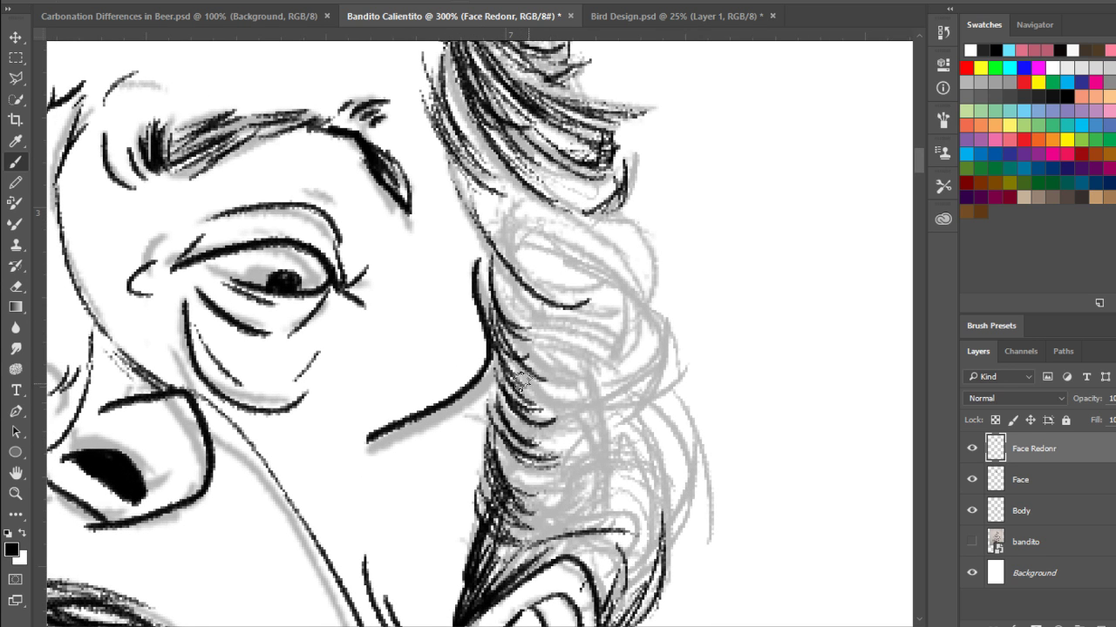
# - Ink long curved strands sweeping outward from the temple through the upper side curls
pyautogui.moveTo(499, 272)
pyautogui.mouseDown()
pyautogui.moveTo(547, 312)
pyautogui.moveTo(643, 321)
pyautogui.mouseUp()
pyautogui.moveTo(502, 192); pyautogui.dragTo(601, 235)
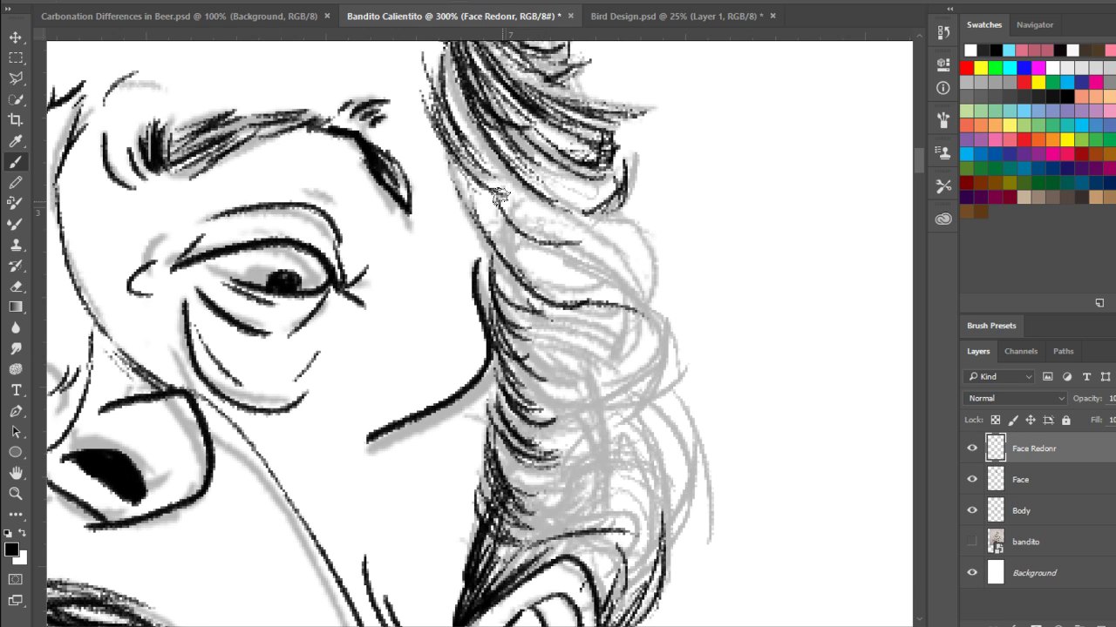
pyautogui.moveTo(501, 195); pyautogui.dragTo(621, 248)
pyautogui.moveTo(492, 170); pyautogui.dragTo(546, 211)
# - Darken the temple hairline with overlapping strands leading down into the upper side curls
pyautogui.moveTo(456, 94)
pyautogui.mouseDown()
pyautogui.moveTo(515, 196)
pyautogui.moveTo(495, 191)
pyautogui.mouseUp()
pyautogui.moveTo(457, 88); pyautogui.dragTo(493, 184)
pyautogui.moveTo(491, 142); pyautogui.dragTo(551, 225)
pyautogui.moveTo(461, 164)
pyautogui.mouseDown()
pyautogui.moveTo(511, 230)
pyautogui.moveTo(556, 221)
pyautogui.mouseUp()
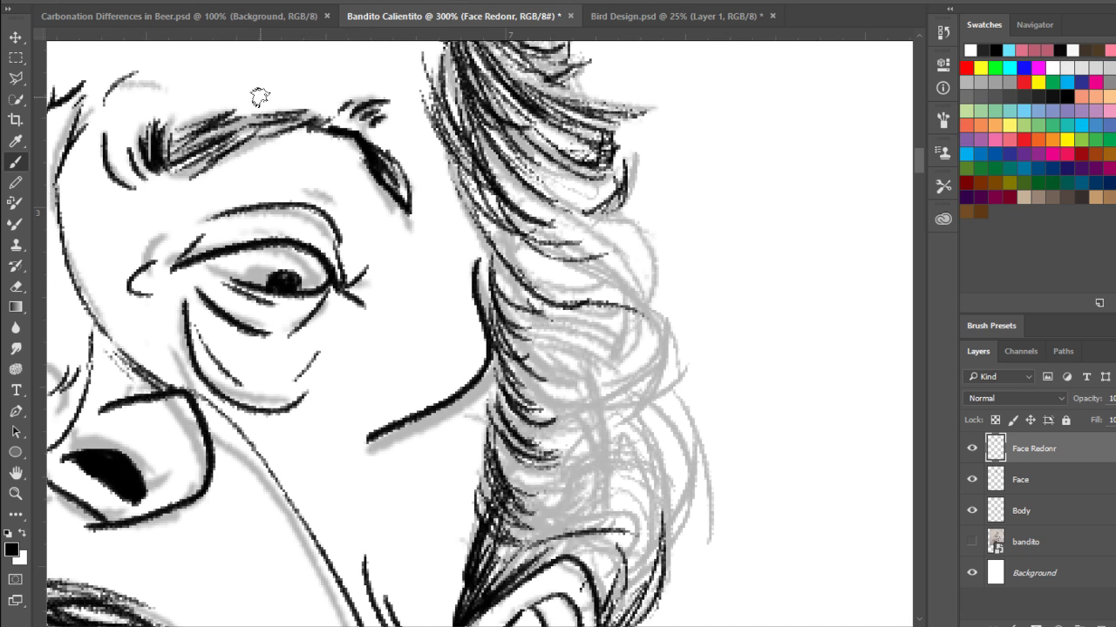
pyautogui.moveTo(448, 149); pyautogui.dragTo(529, 261)
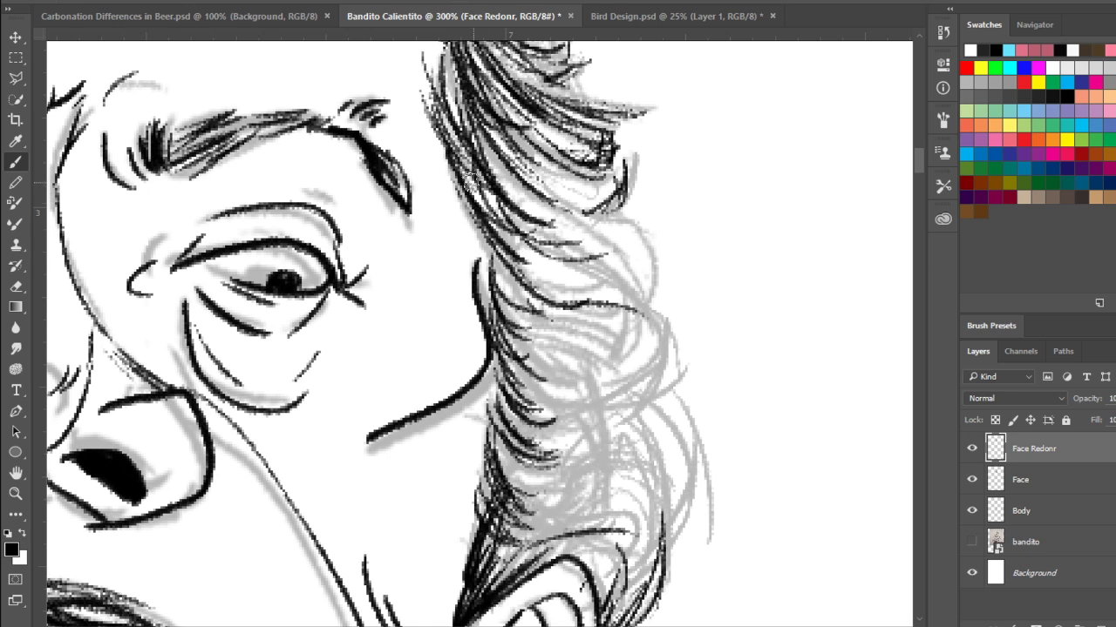
# - Ink long curved strands over the grey curl below the temple, gathering them into a dark pointed tip at its outer edge
pyautogui.moveTo(465, 178)
pyautogui.mouseDown()
pyautogui.moveTo(617, 263)
pyautogui.moveTo(541, 266)
pyautogui.mouseUp()
pyautogui.moveTo(513, 191); pyautogui.dragTo(615, 277)
pyautogui.moveTo(629, 207)
pyautogui.mouseDown()
pyautogui.moveTo(608, 283)
pyautogui.moveTo(605, 260)
pyautogui.mouseUp()
pyautogui.moveTo(549, 193); pyautogui.dragTo(624, 247)
pyautogui.moveTo(621, 241); pyautogui.dragTo(649, 254)
pyautogui.moveTo(638, 204); pyautogui.dragTo(596, 254)
pyautogui.moveTo(635, 191); pyautogui.dragTo(611, 218)
pyautogui.moveTo(497, 155); pyautogui.dragTo(593, 244)
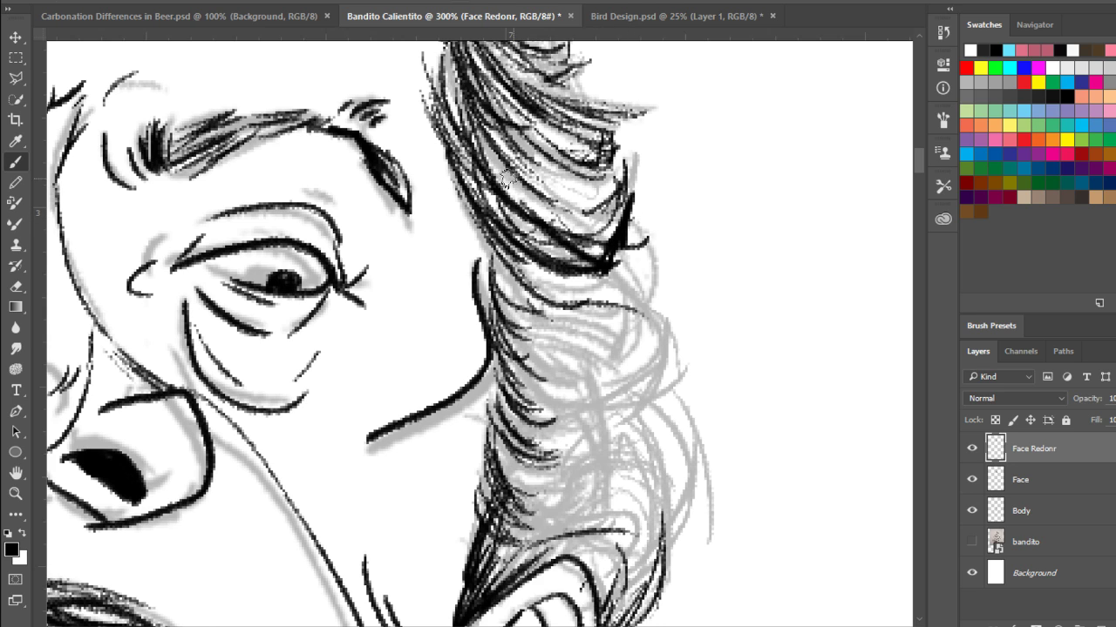
# - Thicken the upper side curls with overlapping curved strands running from the temple hairline to the outer tips
pyautogui.moveTo(509, 179); pyautogui.dragTo(596, 233)
pyautogui.moveTo(485, 157); pyautogui.dragTo(565, 223)
pyautogui.moveTo(486, 146)
pyautogui.mouseDown()
pyautogui.moveTo(534, 217)
pyautogui.moveTo(561, 231)
pyautogui.mouseUp()
pyautogui.moveTo(504, 187); pyautogui.dragTo(566, 223)
pyautogui.moveTo(500, 140); pyautogui.dragTo(575, 203)
pyautogui.moveTo(521, 152)
pyautogui.mouseDown()
pyautogui.moveTo(598, 191)
pyautogui.moveTo(574, 204)
pyautogui.mouseUp()
pyautogui.moveTo(574, 202)
pyautogui.mouseDown()
pyautogui.moveTo(598, 211)
pyautogui.moveTo(614, 268)
pyautogui.mouseUp()
pyautogui.moveTo(518, 249); pyautogui.dragTo(610, 296)
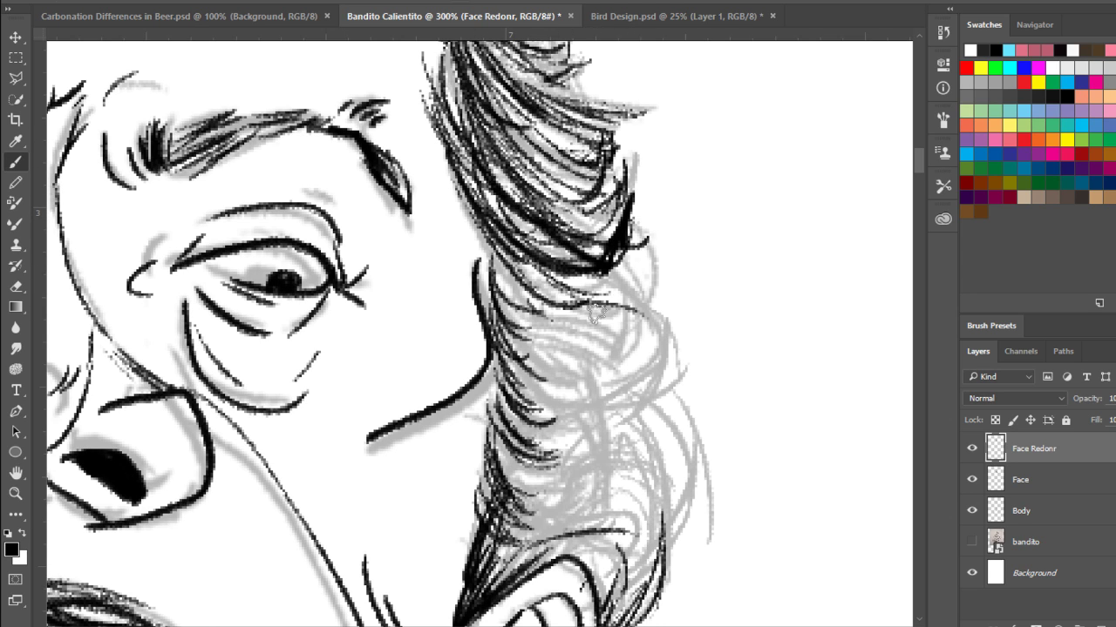
# - Fill the hair directly above the ear with dense curved strands following the ear's upper edge
pyautogui.scroll(-5, 614, 395)
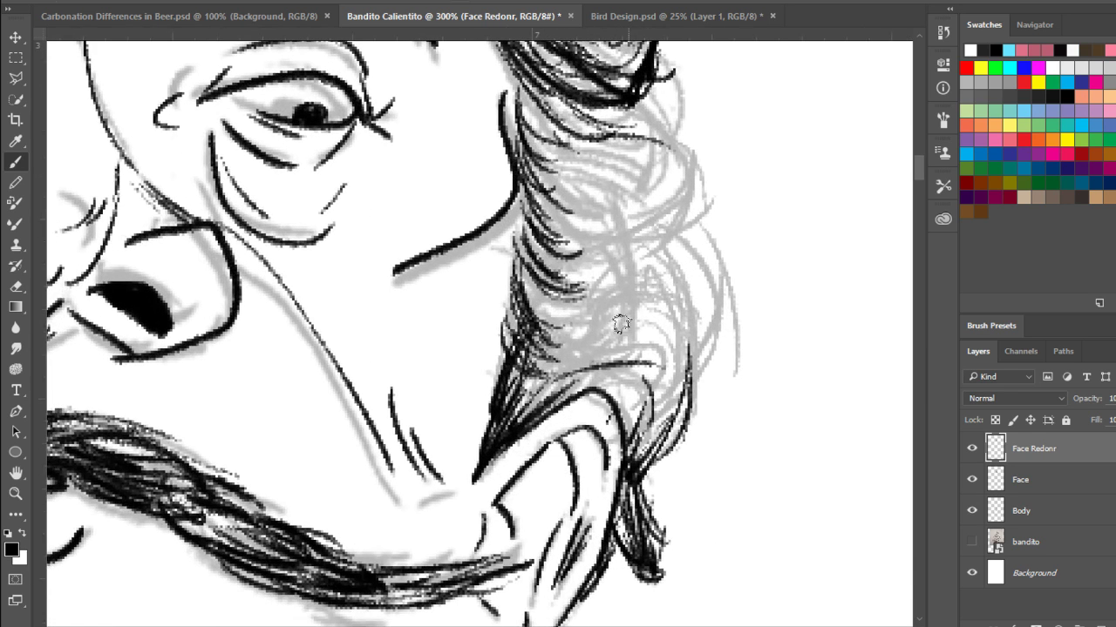
pyautogui.moveTo(589, 345); pyautogui.dragTo(505, 419)
pyautogui.moveTo(614, 360)
pyautogui.mouseDown()
pyautogui.moveTo(554, 403)
pyautogui.moveTo(654, 419)
pyautogui.mouseUp()
pyautogui.moveTo(647, 378); pyautogui.dragTo(631, 430)
pyautogui.moveTo(643, 356); pyautogui.dragTo(526, 415)
pyautogui.moveTo(602, 345); pyautogui.dragTo(534, 394)
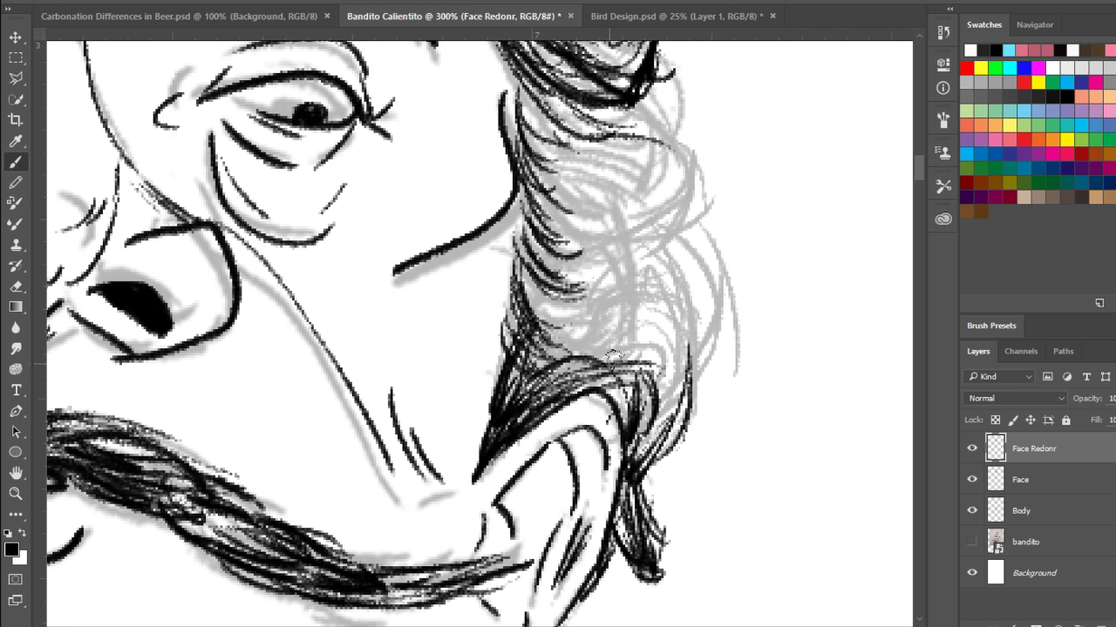
pyautogui.moveTo(643, 334)
pyautogui.mouseDown()
pyautogui.moveTo(530, 366)
pyautogui.moveTo(588, 364)
pyautogui.mouseUp()
# - Ink the outer edge of the lower curls with long dark strands rising from behind the ear
pyautogui.moveTo(671, 364)
pyautogui.mouseDown()
pyautogui.moveTo(670, 409)
pyautogui.moveTo(654, 432)
pyautogui.moveTo(677, 451)
pyautogui.mouseUp()
pyautogui.moveTo(684, 397); pyautogui.dragTo(688, 296)
pyautogui.moveTo(694, 356); pyautogui.dragTo(656, 279)
pyautogui.moveTo(697, 387); pyautogui.dragTo(718, 301)
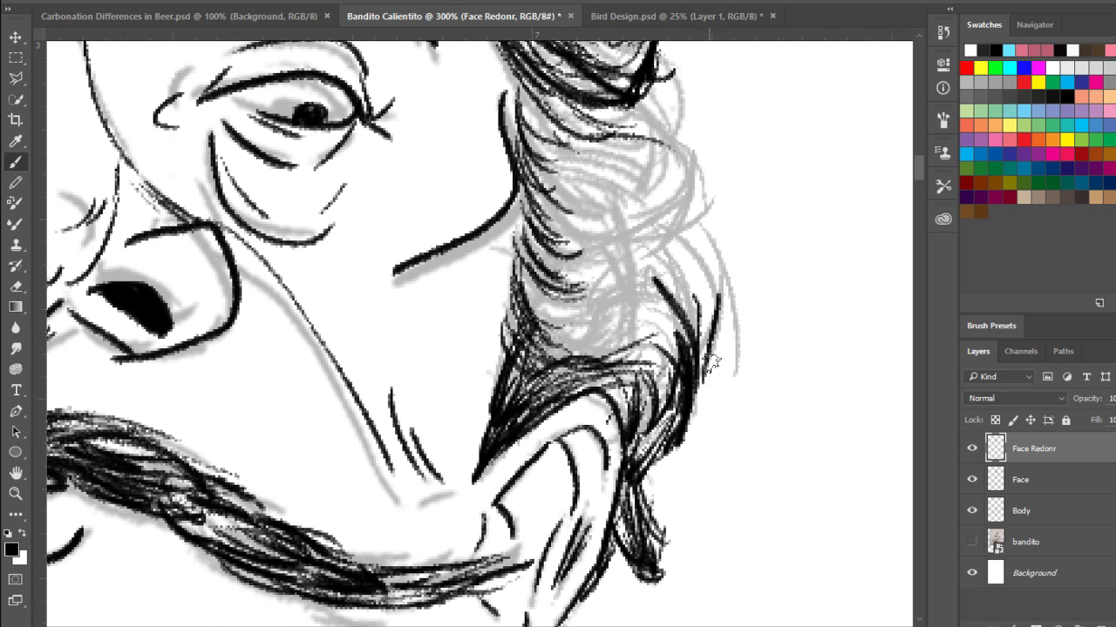
pyautogui.moveTo(715, 345); pyautogui.dragTo(678, 242)
pyautogui.moveTo(704, 379)
pyautogui.mouseDown()
pyautogui.moveTo(716, 277)
pyautogui.moveTo(659, 225)
pyautogui.mouseUp()
# - Fill the grey middle curls beside the cheek with curved strands and darken the roots above the ear
pyautogui.moveTo(597, 249); pyautogui.dragTo(650, 247)
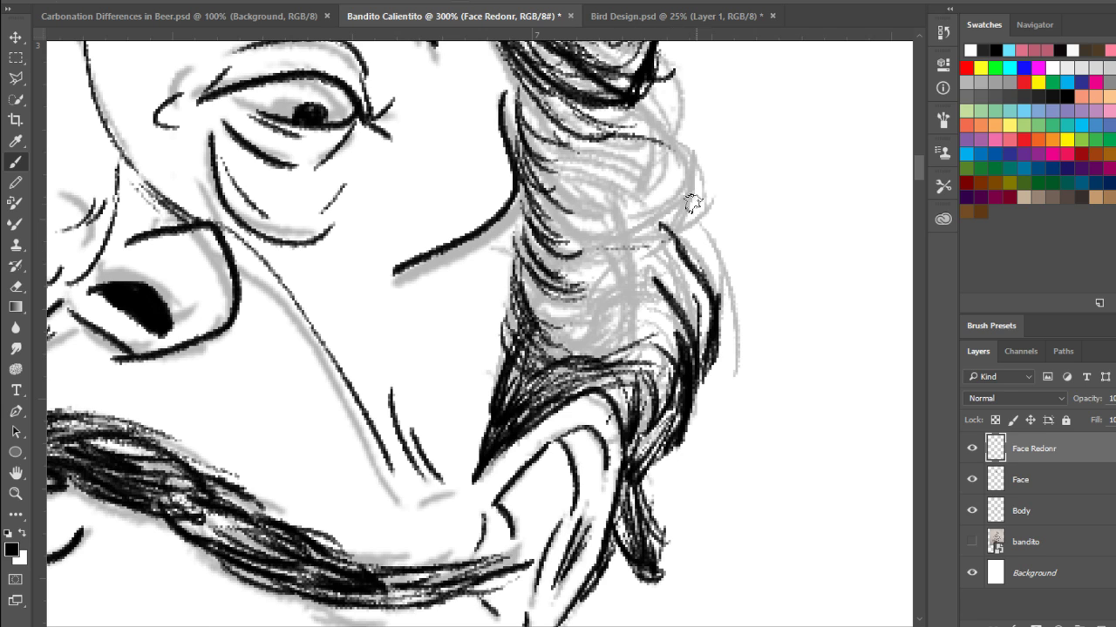
pyautogui.moveTo(702, 154); pyautogui.dragTo(667, 241)
pyautogui.moveTo(626, 202)
pyautogui.mouseDown()
pyautogui.moveTo(659, 220)
pyautogui.moveTo(553, 193)
pyautogui.moveTo(560, 223)
pyautogui.moveTo(588, 248)
pyautogui.moveTo(692, 184)
pyautogui.moveTo(671, 214)
pyautogui.moveTo(601, 244)
pyautogui.moveTo(562, 241)
pyautogui.moveTo(614, 239)
pyautogui.moveTo(645, 210)
pyautogui.moveTo(592, 253)
pyautogui.moveTo(670, 218)
pyautogui.moveTo(645, 249)
pyautogui.moveTo(653, 248)
pyautogui.moveTo(541, 214)
pyautogui.moveTo(614, 249)
pyautogui.moveTo(660, 218)
pyautogui.moveTo(631, 254)
pyautogui.moveTo(709, 207)
pyautogui.moveTo(559, 253)
pyautogui.moveTo(655, 248)
pyautogui.moveTo(552, 272)
pyautogui.moveTo(533, 289)
pyautogui.moveTo(618, 296)
pyautogui.moveTo(644, 267)
pyautogui.moveTo(704, 325)
pyautogui.moveTo(661, 301)
pyautogui.moveTo(659, 367)
pyautogui.moveTo(628, 307)
pyautogui.moveTo(540, 305)
pyautogui.moveTo(603, 312)
pyautogui.moveTo(516, 253)
pyautogui.moveTo(609, 290)
pyautogui.moveTo(657, 281)
pyautogui.moveTo(691, 318)
pyautogui.moveTo(679, 303)
pyautogui.moveTo(666, 353)
pyautogui.moveTo(620, 421)
pyautogui.moveTo(690, 307)
pyautogui.moveTo(627, 493)
pyautogui.moveTo(637, 406)
pyautogui.moveTo(601, 375)
pyautogui.moveTo(603, 347)
pyautogui.moveTo(613, 348)
pyautogui.moveTo(556, 325)
pyautogui.moveTo(588, 335)
pyautogui.moveTo(546, 294)
pyautogui.moveTo(610, 322)
pyautogui.moveTo(679, 302)
pyautogui.moveTo(675, 381)
pyautogui.moveTo(659, 329)
pyautogui.moveTo(621, 285)
pyautogui.moveTo(659, 294)
pyautogui.moveTo(685, 327)
pyautogui.moveTo(683, 314)
pyautogui.moveTo(634, 254)
pyautogui.moveTo(688, 315)
pyautogui.moveTo(669, 277)
pyautogui.moveTo(687, 336)
pyautogui.moveTo(664, 321)
pyautogui.moveTo(667, 340)
pyautogui.moveTo(626, 311)
pyautogui.moveTo(654, 288)
pyautogui.moveTo(651, 374)
pyautogui.moveTo(624, 346)
pyautogui.mouseUp()
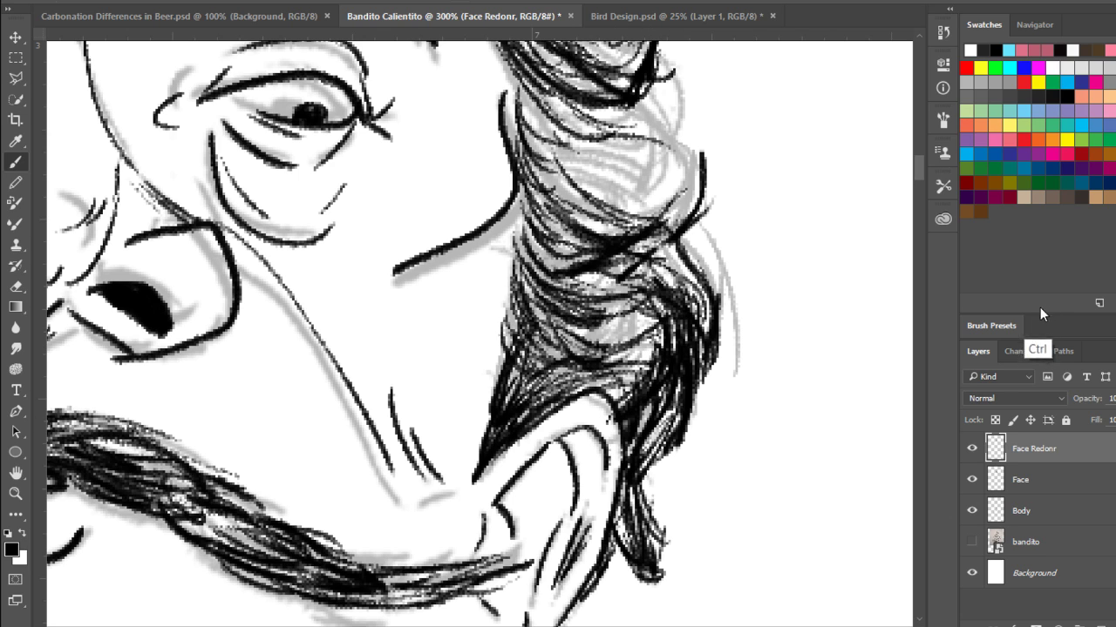
pyautogui.hotkey('ctrl', 'alt', 'z')
pyautogui.hotkey('ctrl', 'alt', 'z')
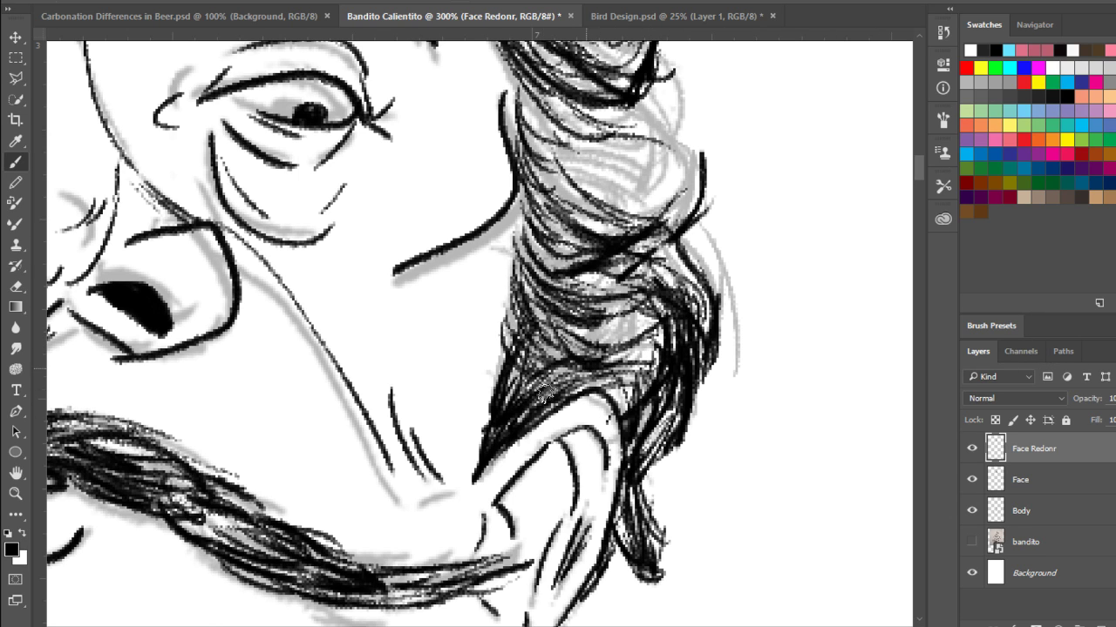
pyautogui.moveTo(603, 375)
pyautogui.mouseDown()
pyautogui.moveTo(619, 399)
pyautogui.moveTo(611, 407)
pyautogui.moveTo(601, 383)
pyautogui.moveTo(617, 395)
pyautogui.moveTo(590, 384)
pyautogui.moveTo(547, 410)
pyautogui.moveTo(613, 385)
pyautogui.moveTo(560, 364)
pyautogui.moveTo(529, 399)
pyautogui.moveTo(638, 387)
pyautogui.mouseUp()
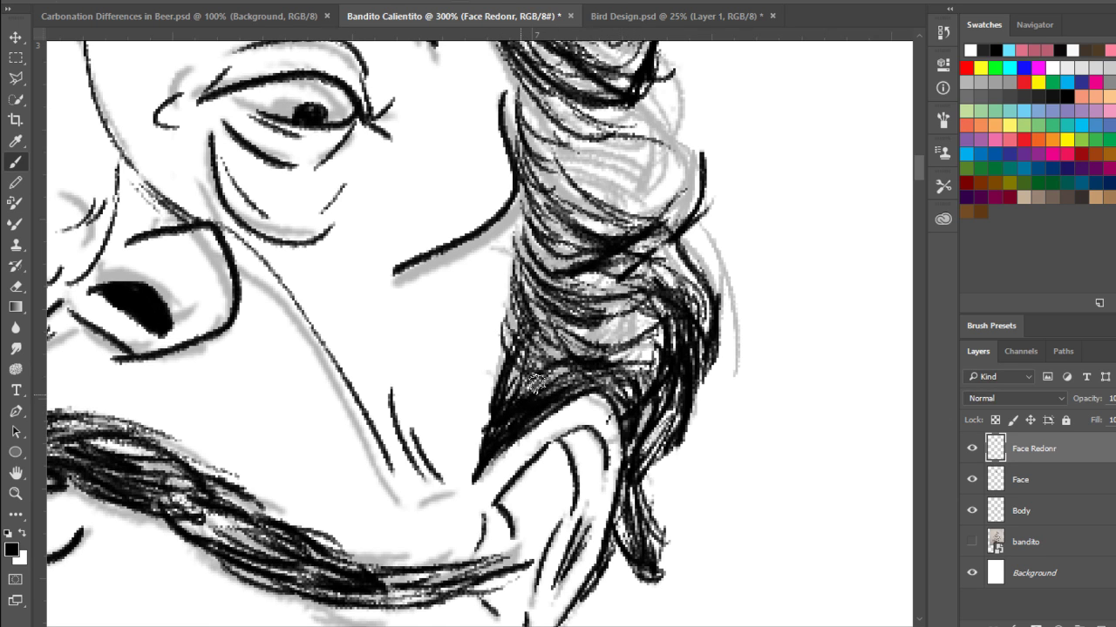
pyautogui.moveTo(536, 385); pyautogui.dragTo(576, 357)
# - Ink the unfinished upper tuft's contour strands from the hair parting outward over the grey sketch
pyautogui.hotkey('ctrl', '1')
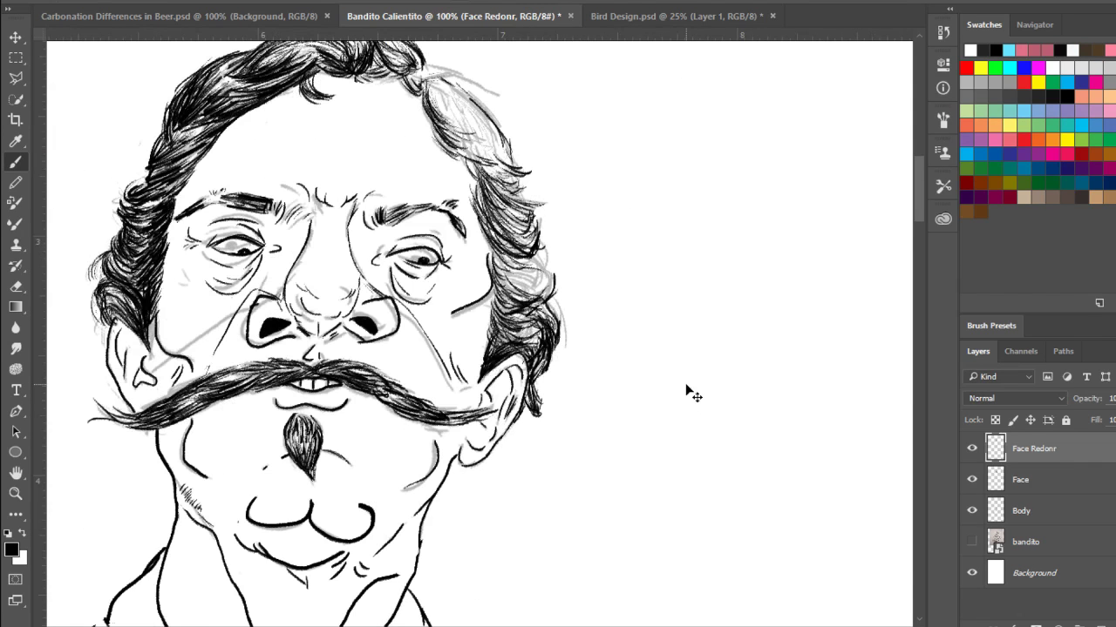
pyautogui.moveTo(526, 277); pyautogui.dragTo(574, 374)
pyautogui.moveTo(471, 179); pyautogui.dragTo(516, 169)
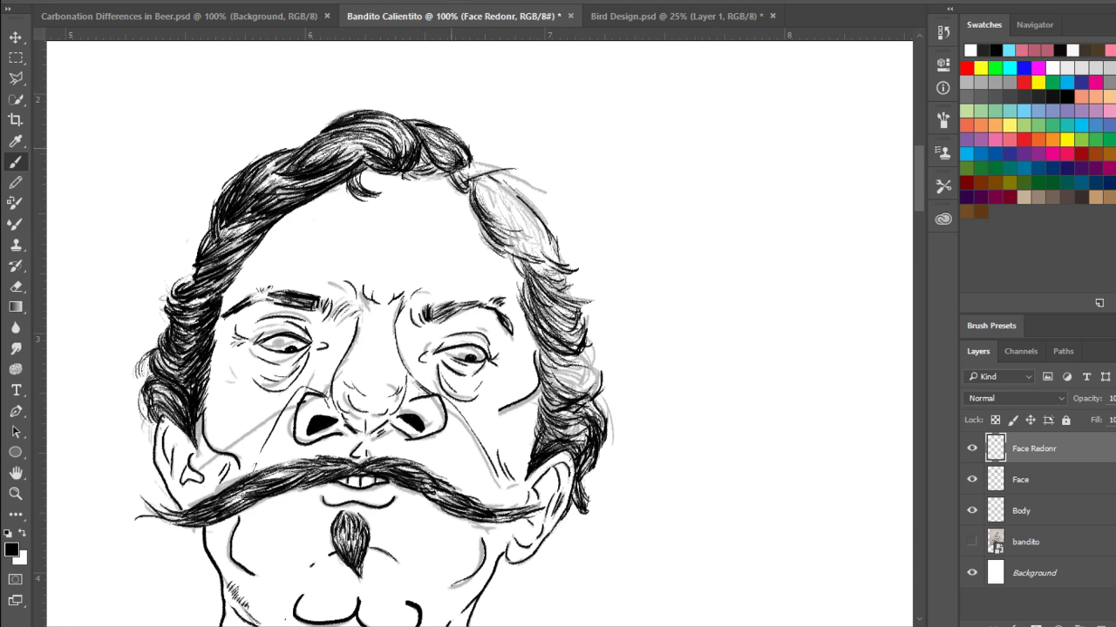
pyautogui.moveTo(482, 208); pyautogui.dragTo(529, 243)
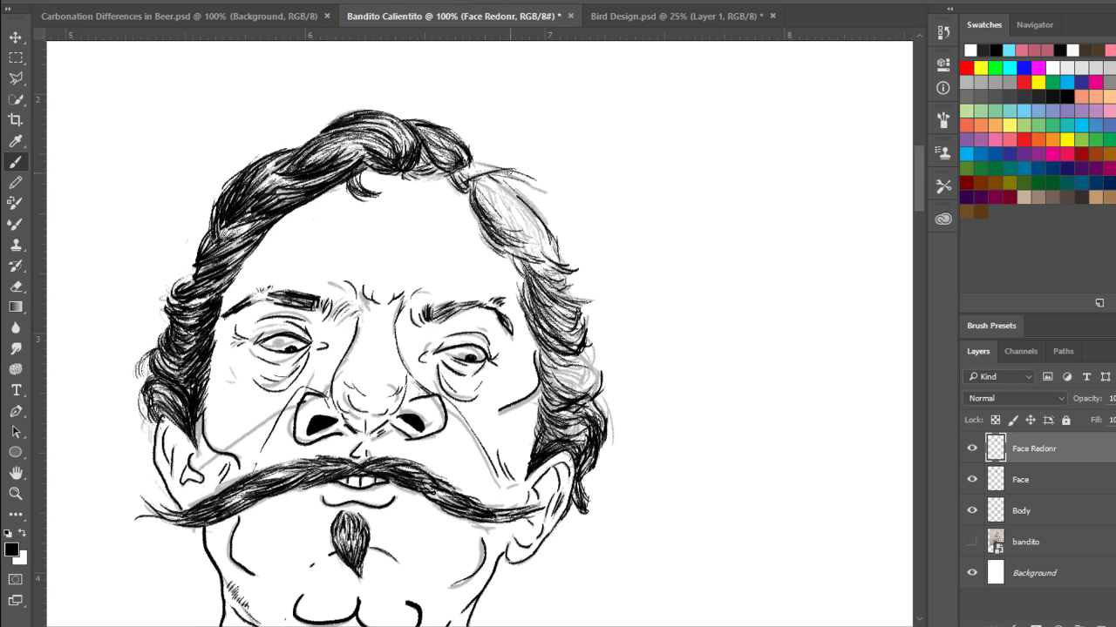
pyautogui.moveTo(469, 167); pyautogui.dragTo(489, 164)
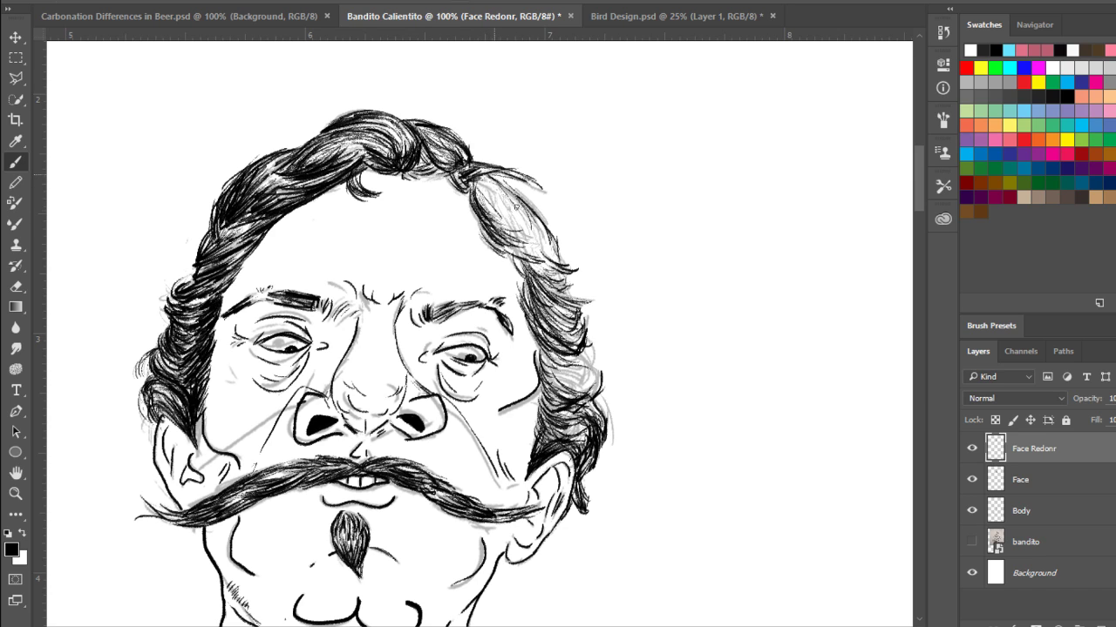
# - Fill the grey tuft beside the parting with fine strands sweeping down toward the temple
pyautogui.moveTo(492, 224); pyautogui.dragTo(503, 199)
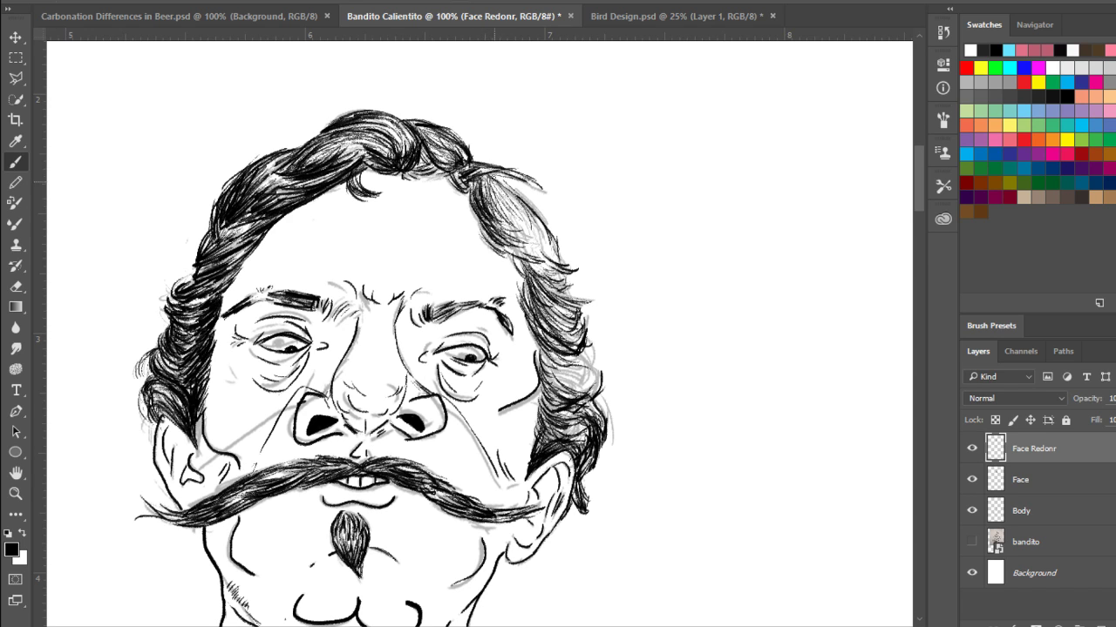
pyautogui.moveTo(516, 184); pyautogui.dragTo(517, 216)
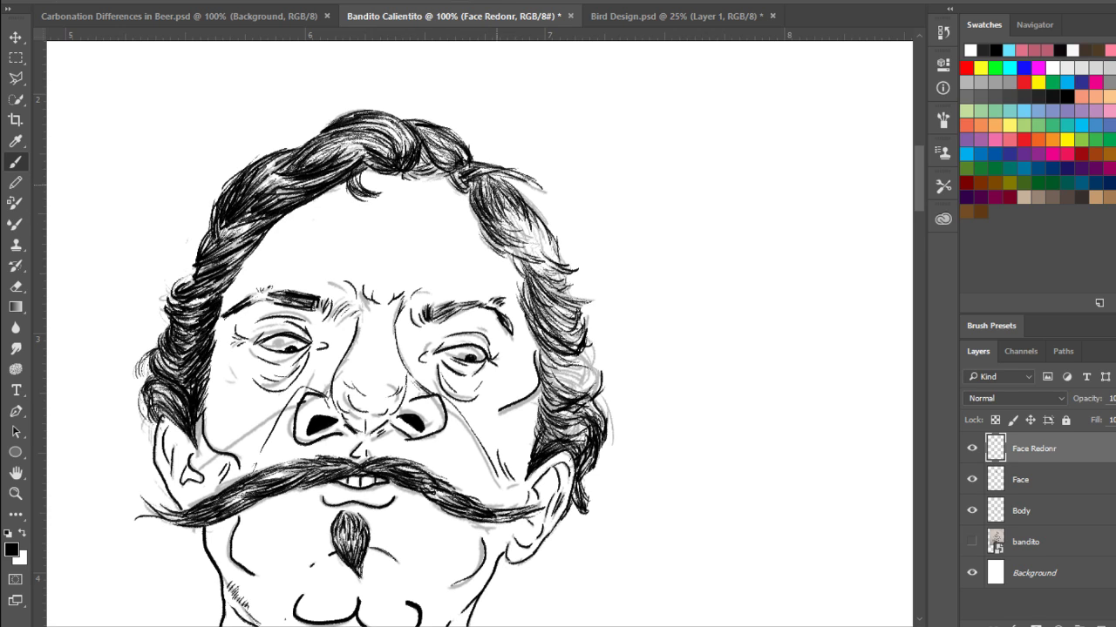
pyautogui.moveTo(489, 176); pyautogui.dragTo(496, 215)
pyautogui.moveTo(538, 178); pyautogui.dragTo(535, 200)
pyautogui.hotkey('ctrl', 'alt', 'z')
pyautogui.moveTo(496, 167); pyautogui.dragTo(533, 213)
pyautogui.moveTo(526, 207); pyautogui.dragTo(548, 262)
pyautogui.moveTo(514, 228); pyautogui.dragTo(571, 264)
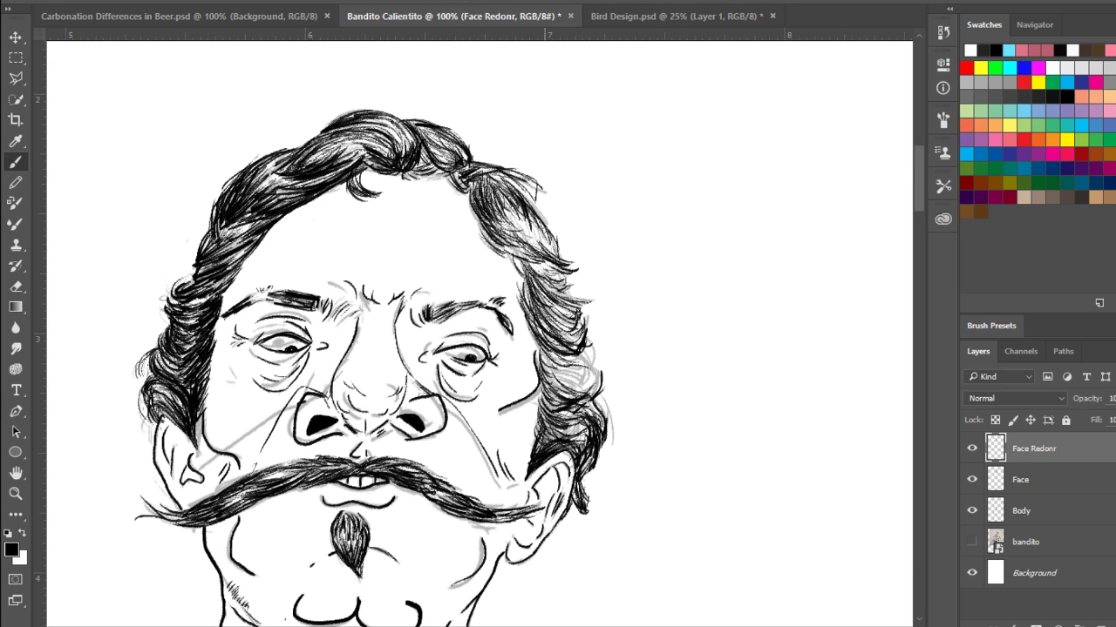
# - Darken the lower end of the upper tuft with overlapping strands tapering outward at the temple
pyautogui.moveTo(530, 221); pyautogui.dragTo(569, 255)
pyautogui.moveTo(532, 223); pyautogui.dragTo(555, 256)
pyautogui.moveTo(521, 197); pyautogui.dragTo(532, 216)
pyautogui.moveTo(526, 220)
pyautogui.mouseDown()
pyautogui.moveTo(548, 265)
pyautogui.moveTo(535, 251)
pyautogui.moveTo(544, 256)
pyautogui.mouseUp()
pyautogui.moveTo(504, 188); pyautogui.dragTo(529, 251)
pyautogui.moveTo(529, 255); pyautogui.dragTo(554, 275)
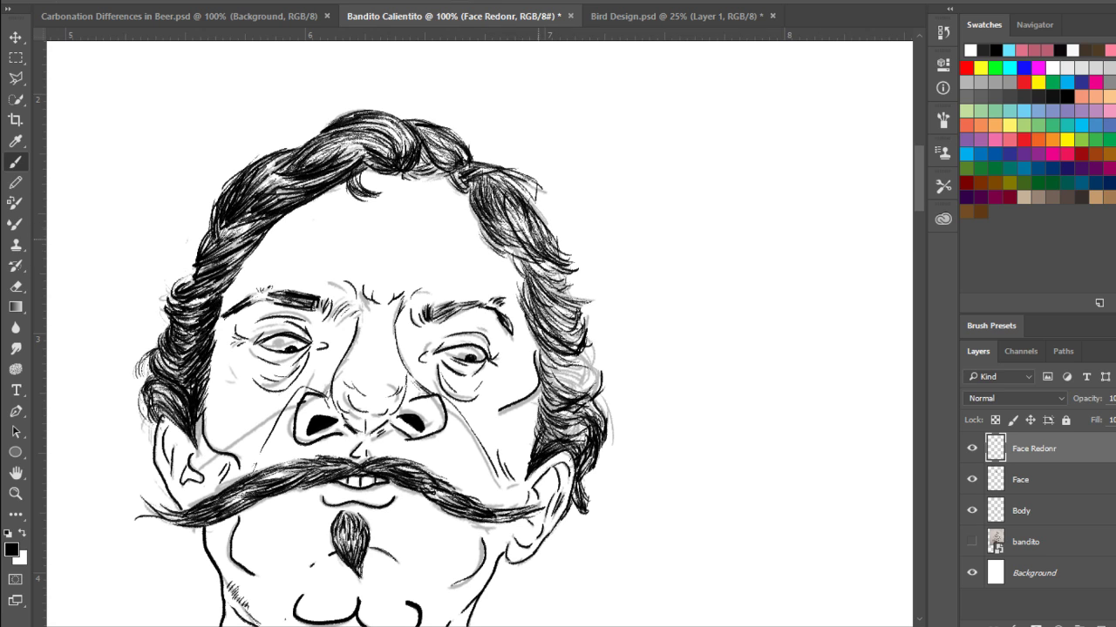
pyautogui.moveTo(506, 193); pyautogui.dragTo(546, 255)
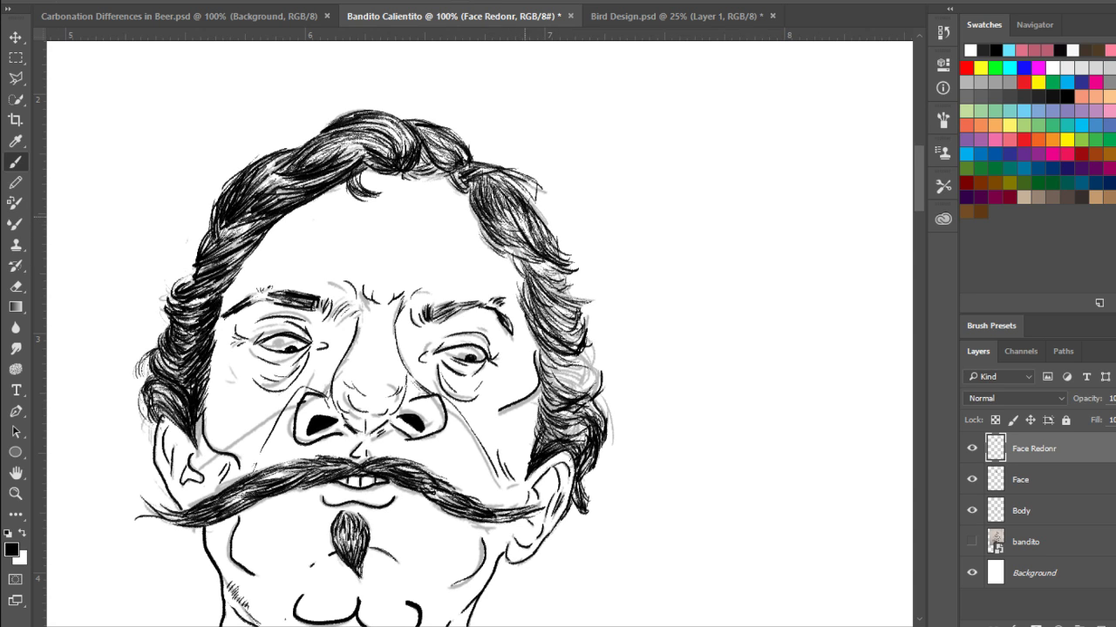
pyautogui.moveTo(525, 217); pyautogui.dragTo(550, 258)
pyautogui.moveTo(501, 221)
pyautogui.mouseDown()
pyautogui.moveTo(545, 261)
pyautogui.moveTo(539, 255)
pyautogui.mouseUp()
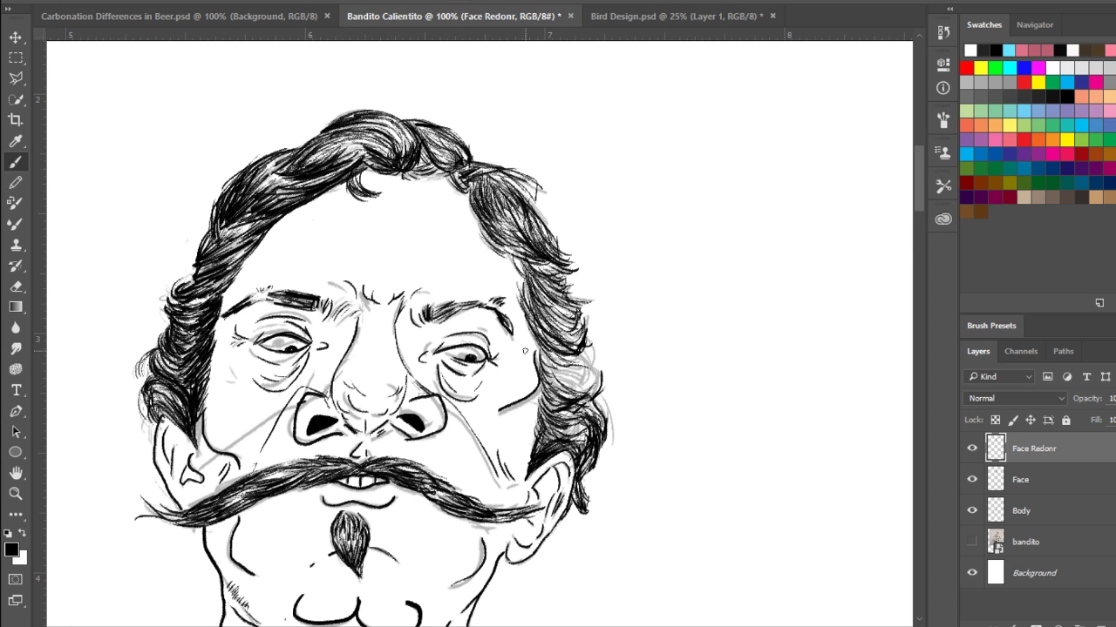
# - Cover the remaining grey patch of side curls level with the cheek with short curved strands
pyautogui.moveTo(526, 350); pyautogui.dragTo(590, 382)
pyautogui.hotkey('ctrl', 'alt', 'z')
pyautogui.moveTo(542, 289)
pyautogui.mouseDown()
pyautogui.moveTo(558, 313)
pyautogui.moveTo(554, 349)
pyautogui.moveTo(586, 362)
pyautogui.mouseUp()
pyautogui.hotkey('ctrl', 'alt', 'z')
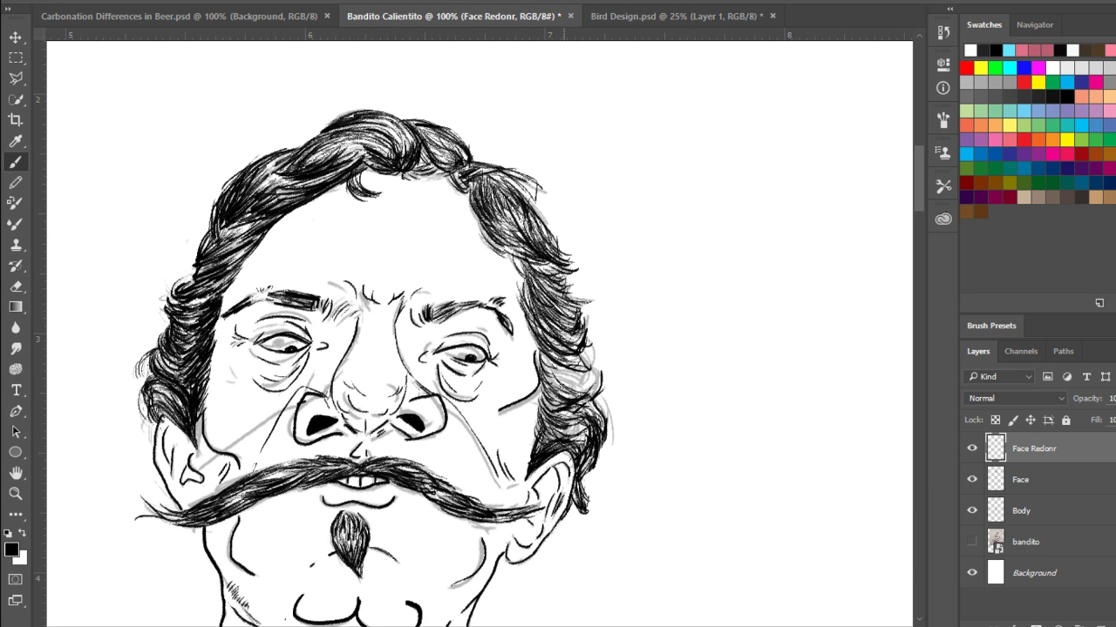
pyautogui.moveTo(561, 387)
pyautogui.mouseDown()
pyautogui.moveTo(544, 367)
pyautogui.moveTo(591, 373)
pyautogui.moveTo(579, 392)
pyautogui.moveTo(547, 358)
pyautogui.mouseUp()
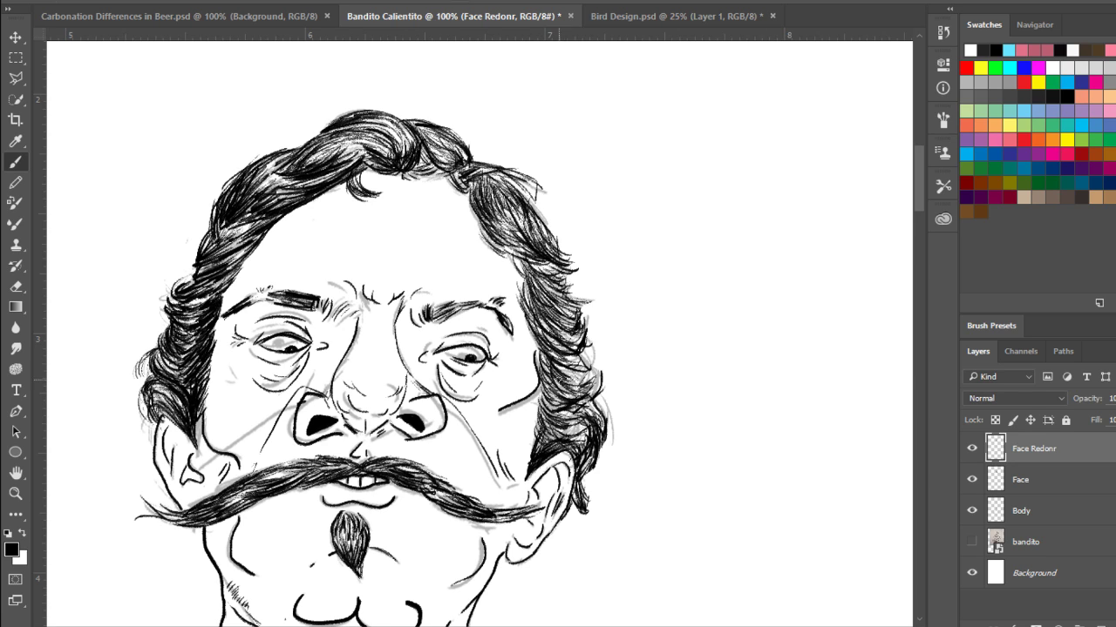
pyautogui.moveTo(561, 404); pyautogui.dragTo(547, 380)
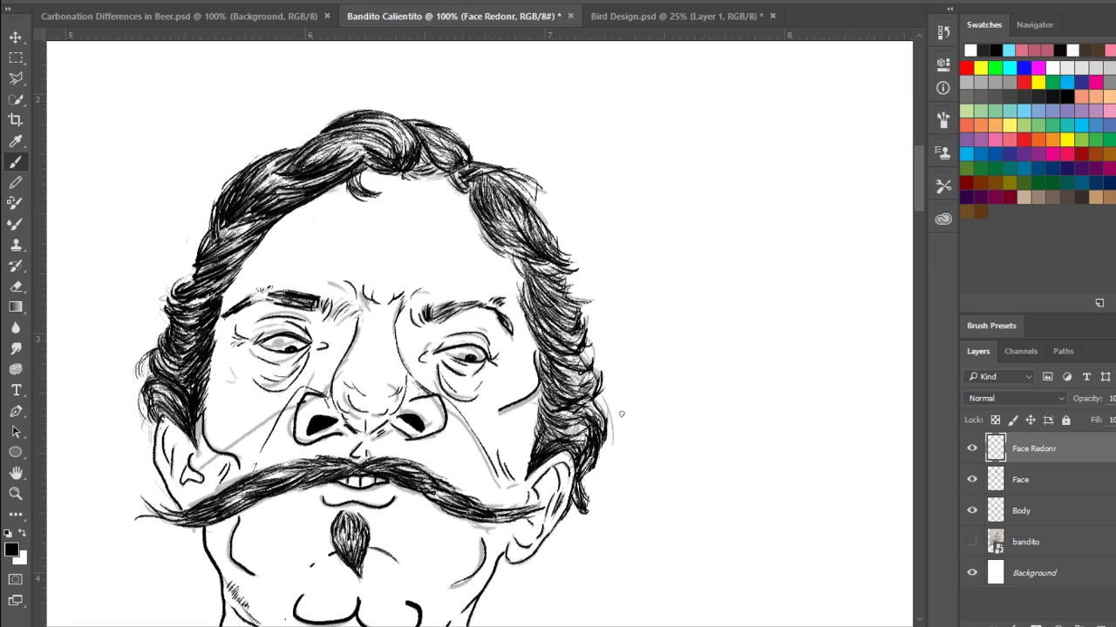
pyautogui.moveTo(584, 370); pyautogui.dragTo(587, 348)
# - Hide the grey Face sketch layer and check the inked head on its own
pyautogui.hotkey('ctrl', '-')
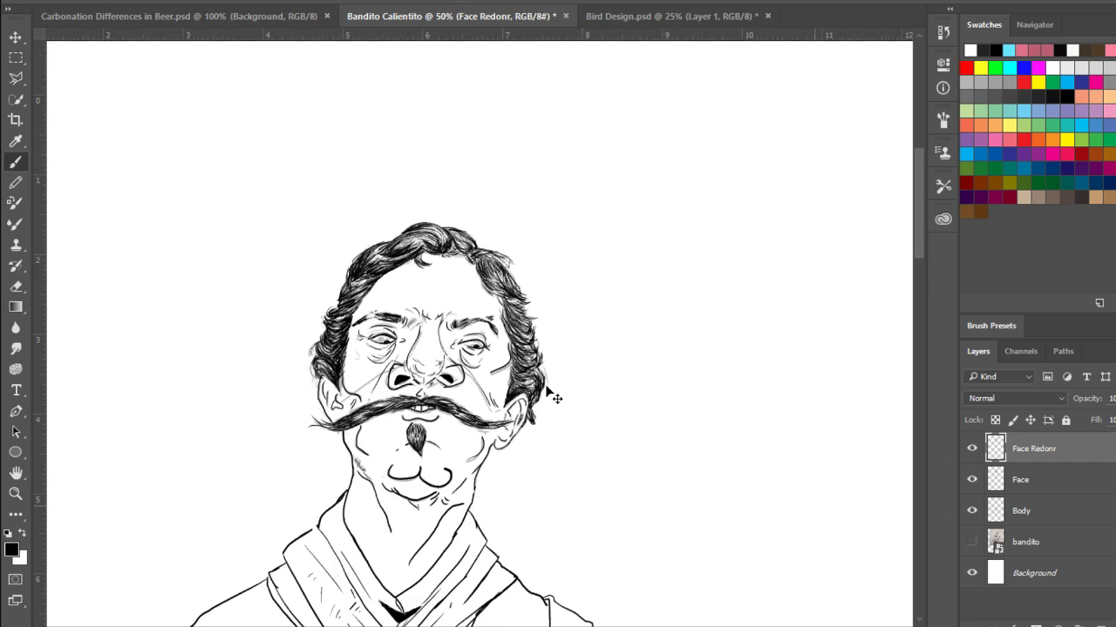
pyautogui.hotkey('ctrl', '-')
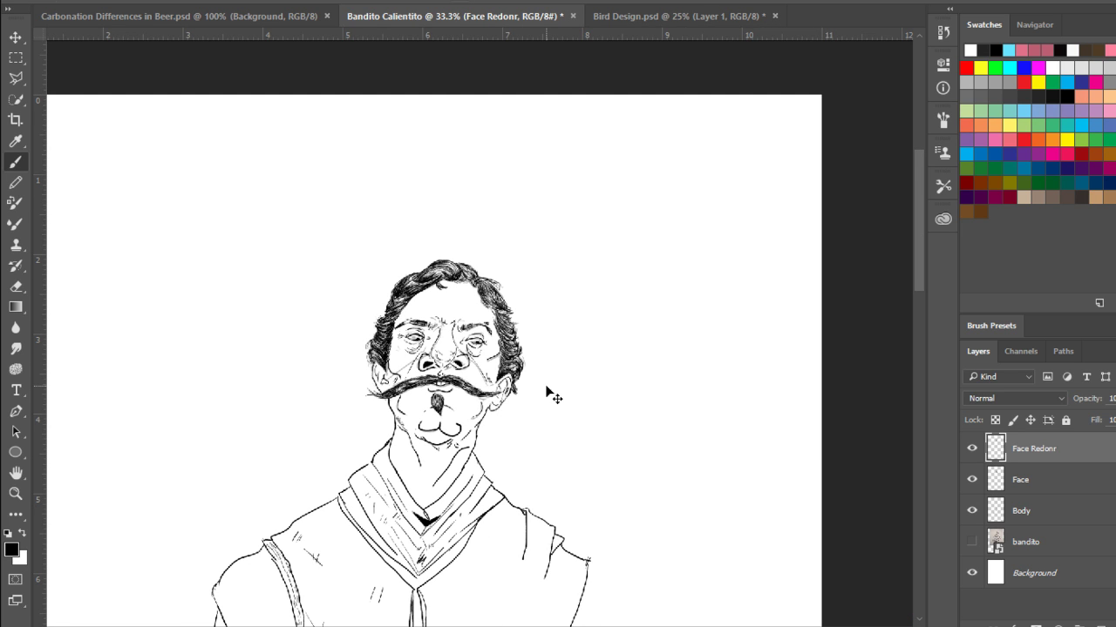
pyautogui.hotkey('ctrl', '+')
pyautogui.hotkey('ctrl', '+')
pyautogui.hotkey('ctrl', '+')
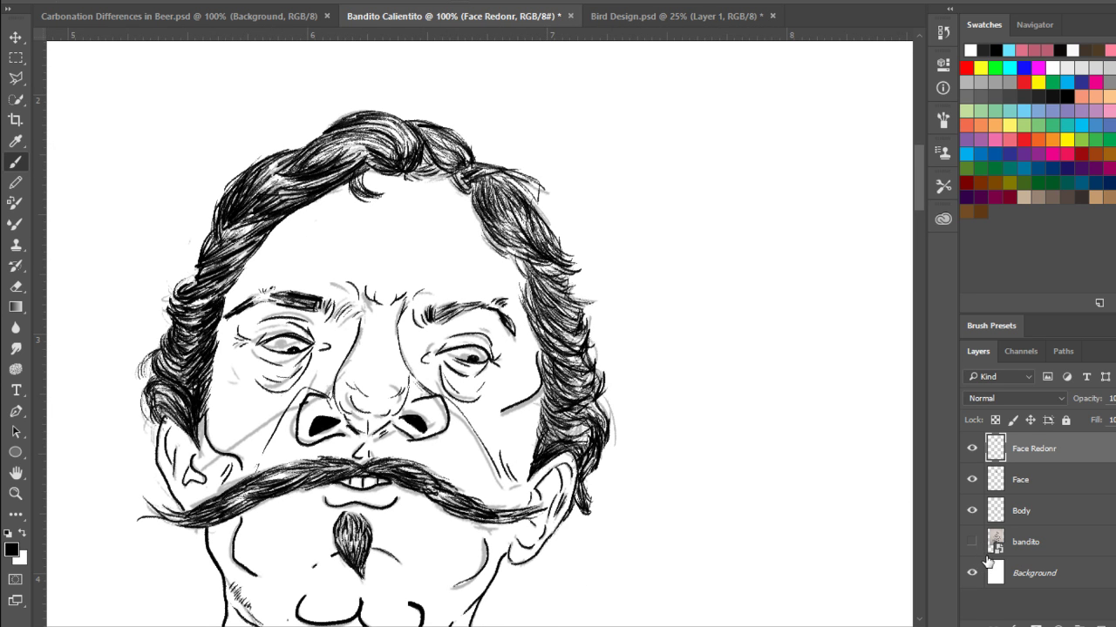
pyautogui.click(972, 480)
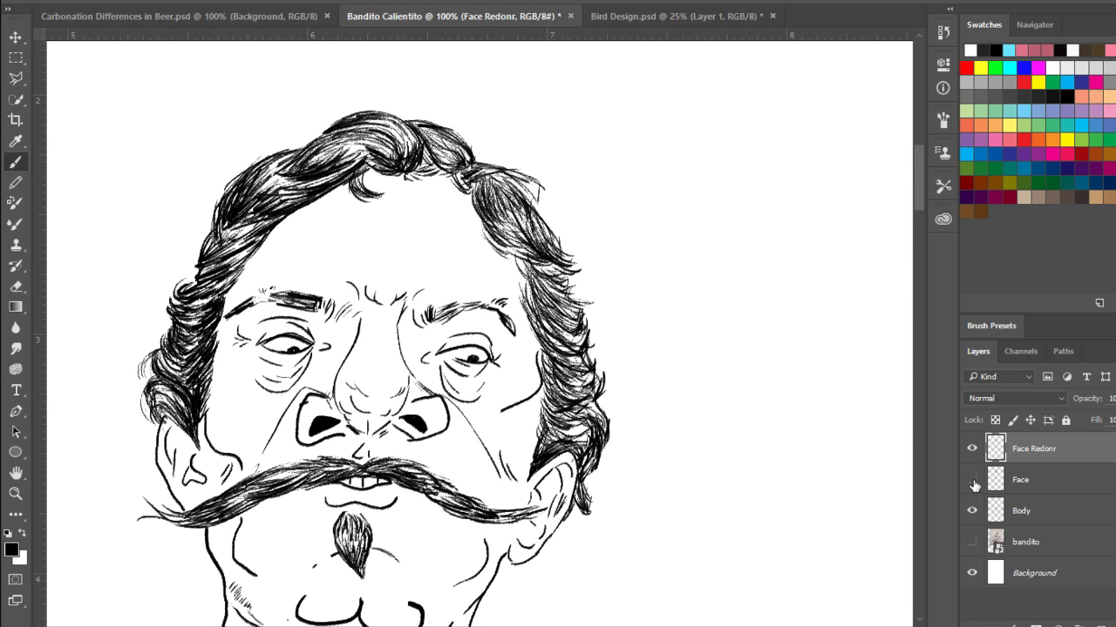
pyautogui.click(971, 481)
pyautogui.click(969, 481)
pyautogui.hotkey('ctrl', '-')
pyautogui.hotkey('ctrl', '-')
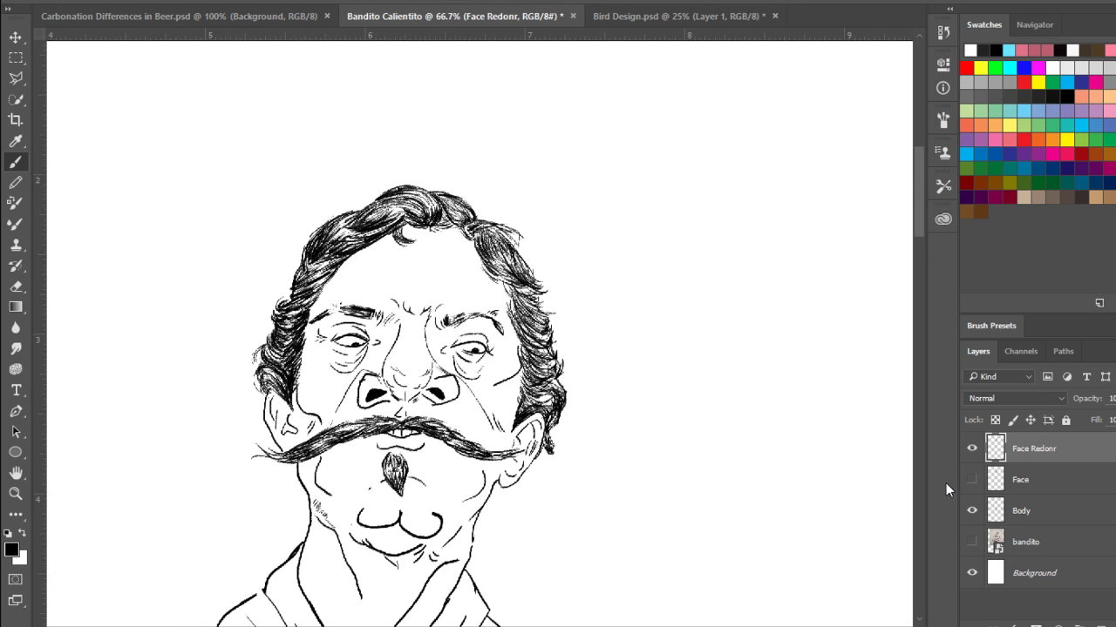
# - Darken the temple hairline beside the eyebrow with short curved strands
pyautogui.hotkey('ctrl', '+')
pyautogui.hotkey('ctrl', '+')
pyautogui.hotkey('ctrl', '+')
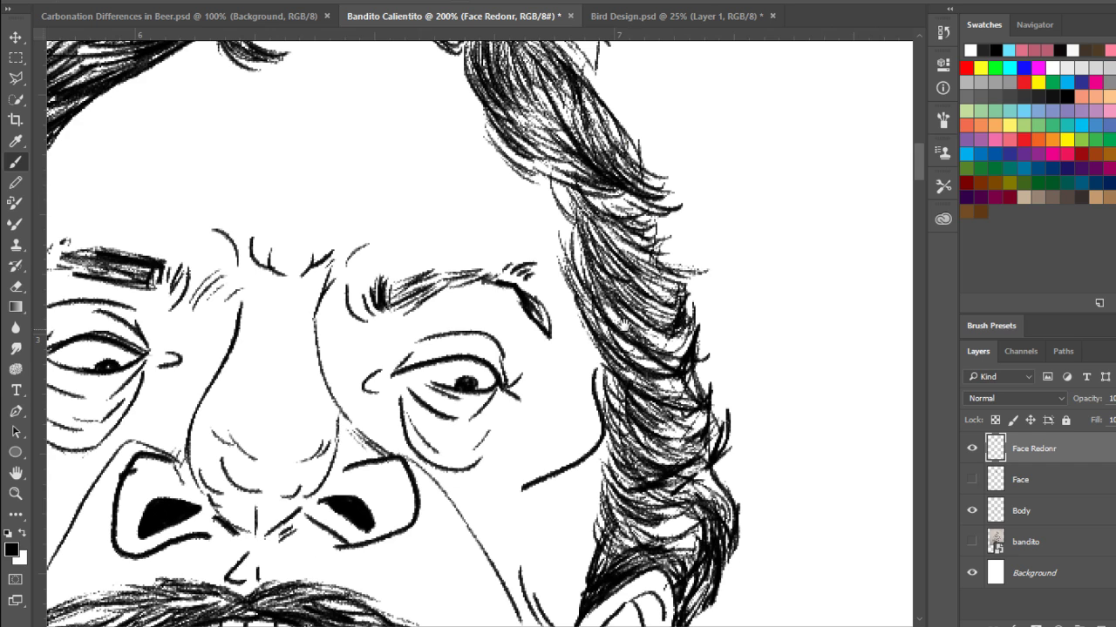
pyautogui.moveTo(670, 358); pyautogui.dragTo(597, 285)
pyautogui.moveTo(514, 214); pyautogui.dragTo(578, 315)
pyautogui.moveTo(533, 252)
pyautogui.mouseDown()
pyautogui.moveTo(602, 297)
pyautogui.moveTo(625, 259)
pyautogui.moveTo(552, 237)
pyautogui.moveTo(575, 244)
pyautogui.mouseUp()
pyautogui.moveTo(528, 202)
pyautogui.mouseDown()
pyautogui.moveTo(558, 253)
pyautogui.moveTo(545, 251)
pyautogui.mouseUp()
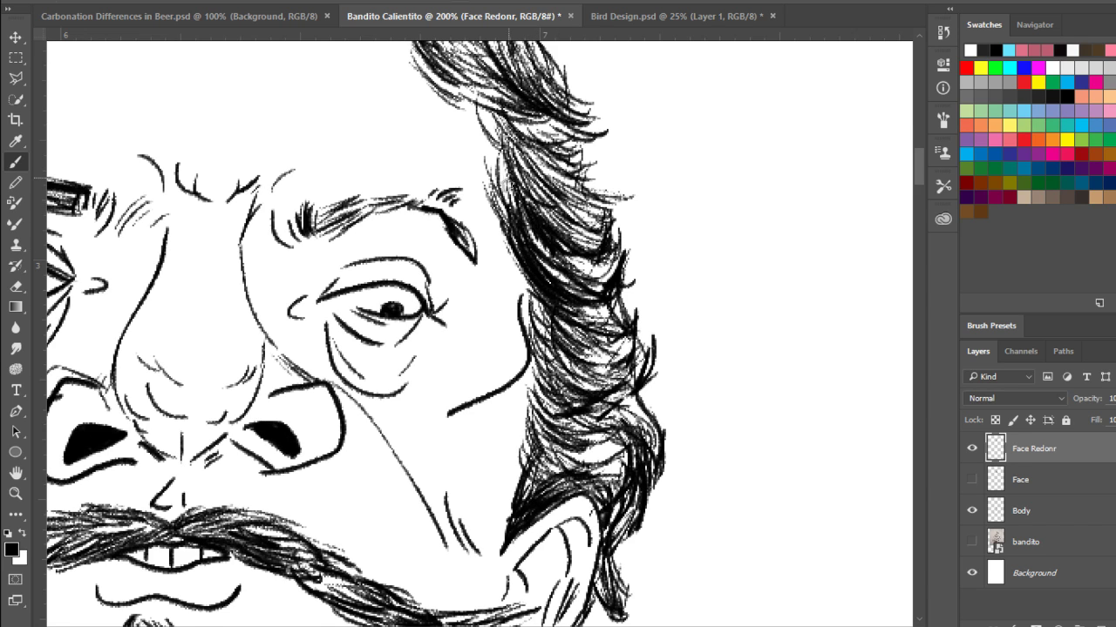
# - Thicken the side hair from the temple down past the cheek line with overlapping curved strands
pyautogui.moveTo(502, 176); pyautogui.dragTo(547, 255)
pyautogui.moveTo(511, 152); pyautogui.dragTo(537, 223)
pyautogui.moveTo(519, 172)
pyautogui.mouseDown()
pyautogui.moveTo(556, 233)
pyautogui.moveTo(603, 249)
pyautogui.mouseUp()
pyautogui.moveTo(528, 252); pyautogui.dragTo(570, 358)
pyautogui.moveTo(530, 299); pyautogui.dragTo(577, 370)
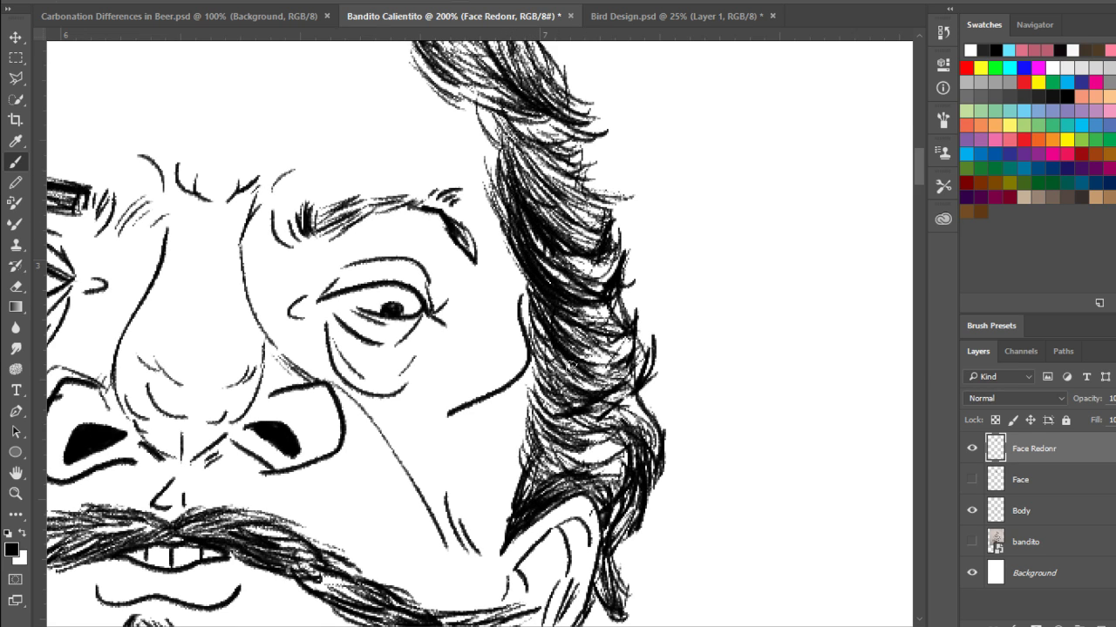
pyautogui.moveTo(631, 334)
pyautogui.mouseDown()
pyautogui.moveTo(579, 369)
pyautogui.moveTo(617, 364)
pyautogui.moveTo(539, 399)
pyautogui.mouseUp()
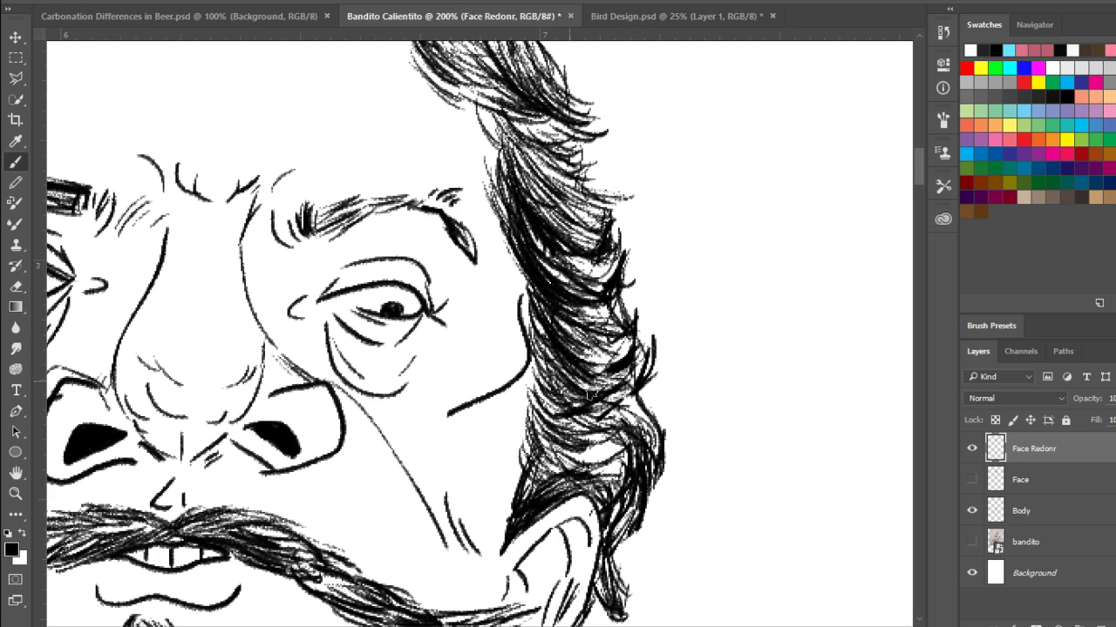
pyautogui.moveTo(586, 357); pyautogui.dragTo(532, 399)
# - Darken the hair above and behind the ear with long strands running down to the lowest lock
pyautogui.moveTo(575, 438)
pyautogui.mouseDown()
pyautogui.moveTo(518, 498)
pyautogui.moveTo(540, 479)
pyautogui.moveTo(537, 497)
pyautogui.mouseUp()
pyautogui.moveTo(617, 457); pyautogui.dragTo(560, 496)
pyautogui.moveTo(625, 477); pyautogui.dragTo(597, 575)
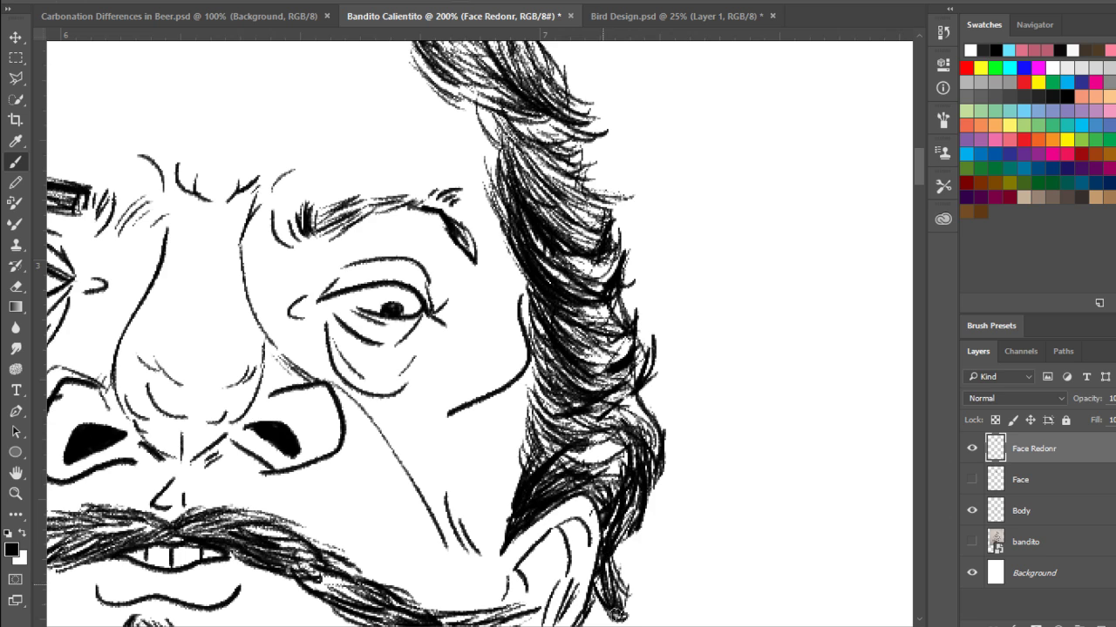
pyautogui.moveTo(638, 516); pyautogui.dragTo(612, 615)
pyautogui.moveTo(645, 434)
pyautogui.mouseDown()
pyautogui.moveTo(629, 548)
pyautogui.moveTo(558, 481)
pyautogui.mouseUp()
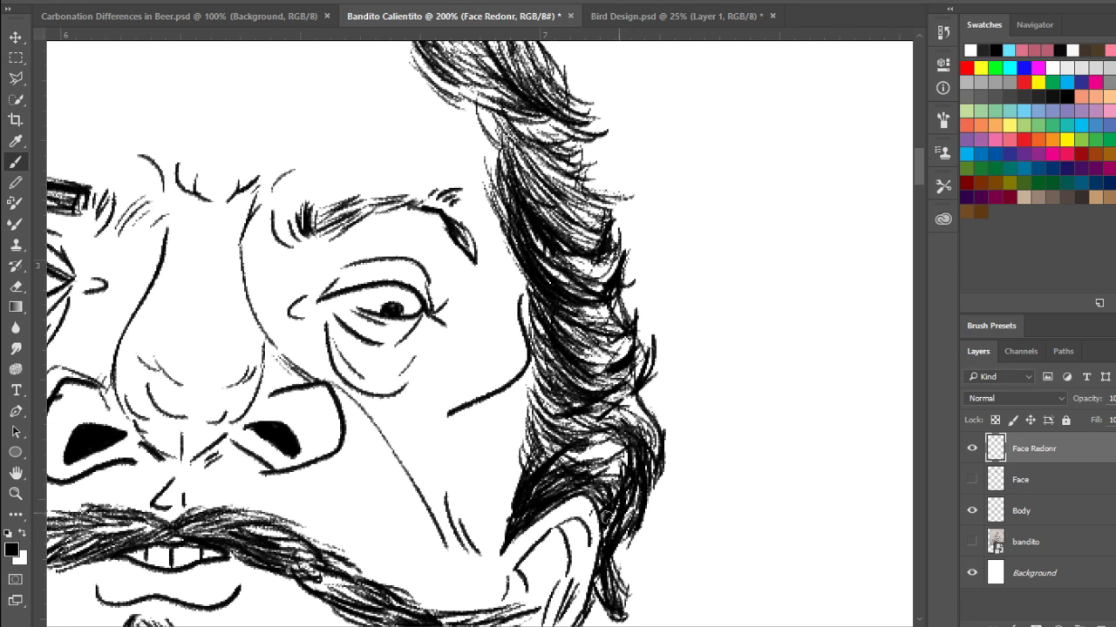
# - Fill the light gaps in the sideburn in front of the ear with short slanted strands
pyautogui.moveTo(577, 434); pyautogui.dragTo(529, 476)
pyautogui.moveTo(553, 412)
pyautogui.mouseDown()
pyautogui.moveTo(523, 459)
pyautogui.moveTo(563, 450)
pyautogui.moveTo(524, 458)
pyautogui.mouseUp()
pyautogui.moveTo(596, 430)
pyautogui.mouseDown()
pyautogui.moveTo(555, 435)
pyautogui.moveTo(525, 485)
pyautogui.mouseUp()
pyautogui.moveTo(551, 480)
pyautogui.mouseDown()
pyautogui.moveTo(521, 498)
pyautogui.moveTo(534, 509)
pyautogui.mouseUp()
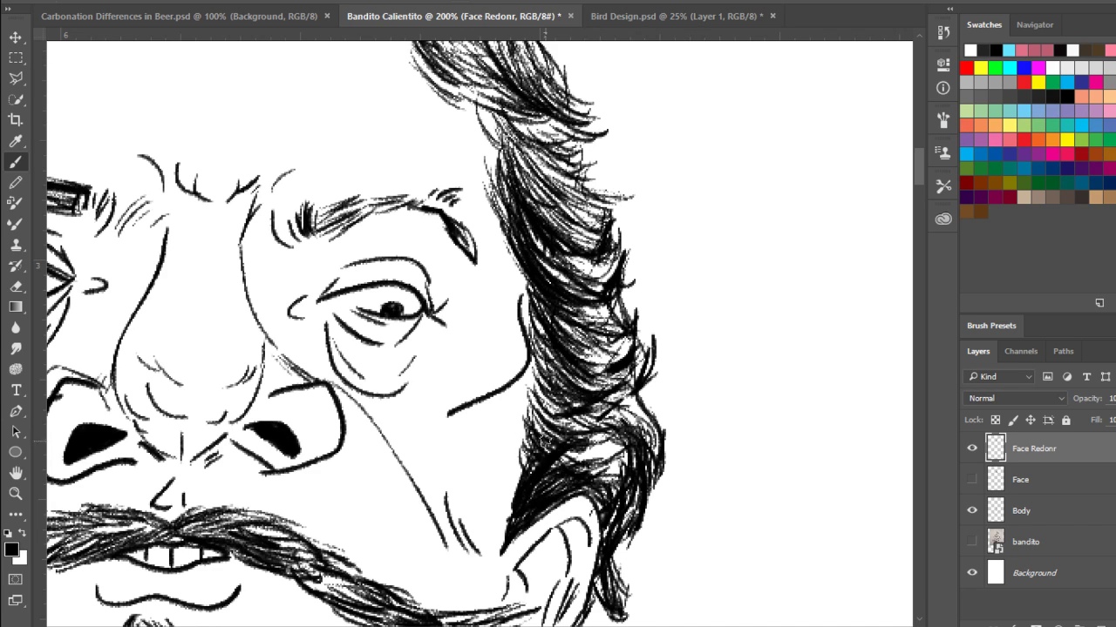
# - Fill the light gaps in the curls above the ear, from the outer edge back to the cheek side
pyautogui.moveTo(596, 434); pyautogui.dragTo(568, 443)
pyautogui.moveTo(613, 413); pyautogui.dragTo(559, 435)
pyautogui.moveTo(659, 422); pyautogui.dragTo(606, 417)
pyautogui.moveTo(648, 430)
pyautogui.mouseDown()
pyautogui.moveTo(616, 419)
pyautogui.moveTo(659, 444)
pyautogui.mouseUp()
pyautogui.moveTo(571, 417)
pyautogui.mouseDown()
pyautogui.moveTo(596, 432)
pyautogui.moveTo(619, 408)
pyautogui.mouseUp()
pyautogui.moveTo(548, 391); pyautogui.dragTo(573, 411)
pyautogui.moveTo(537, 385)
pyautogui.mouseDown()
pyautogui.moveTo(594, 419)
pyautogui.moveTo(563, 425)
pyautogui.mouseUp()
pyautogui.moveTo(555, 329); pyautogui.dragTo(558, 389)
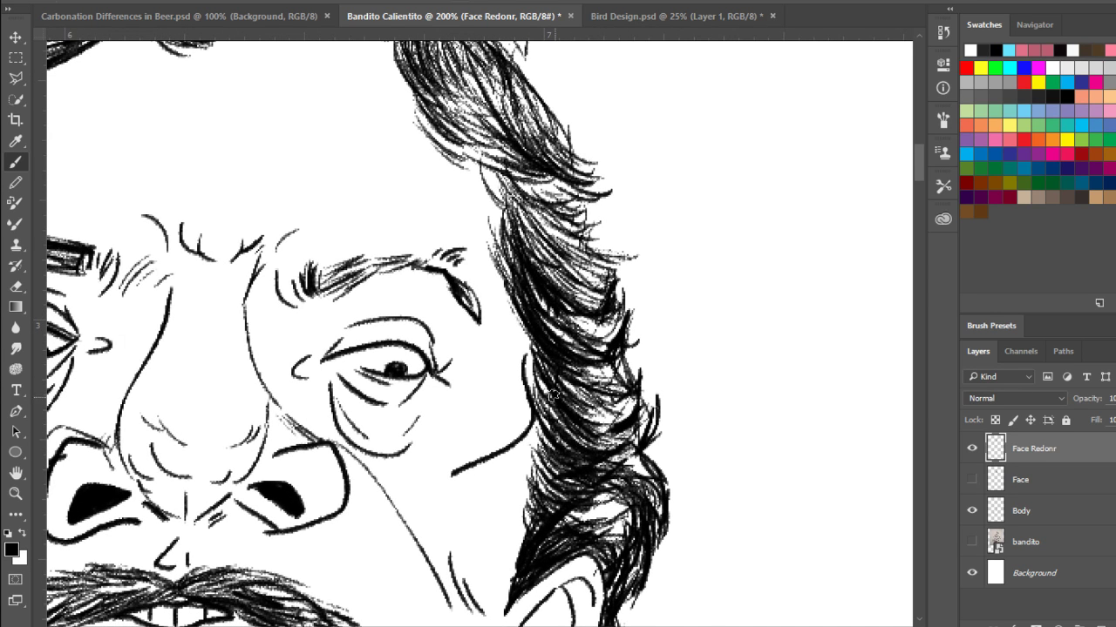
# - Darken the side hair beside the eye and the inner edge of the temple lock with curved strands
pyautogui.moveTo(596, 296); pyautogui.dragTo(628, 397)
pyautogui.moveTo(566, 335)
pyautogui.mouseDown()
pyautogui.moveTo(624, 342)
pyautogui.moveTo(599, 365)
pyautogui.moveTo(573, 364)
pyautogui.moveTo(607, 387)
pyautogui.mouseUp()
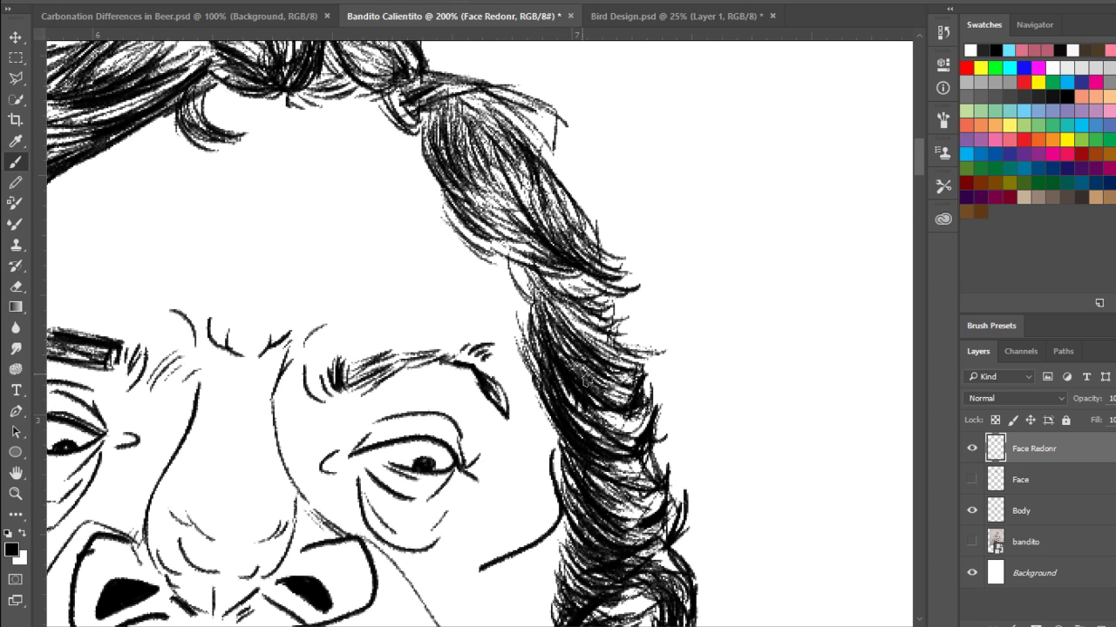
pyautogui.moveTo(562, 251); pyautogui.dragTo(594, 322)
pyautogui.moveTo(463, 187); pyautogui.dragTo(480, 279)
pyautogui.moveTo(460, 201)
pyautogui.mouseDown()
pyautogui.moveTo(491, 292)
pyautogui.moveTo(511, 303)
pyautogui.mouseUp()
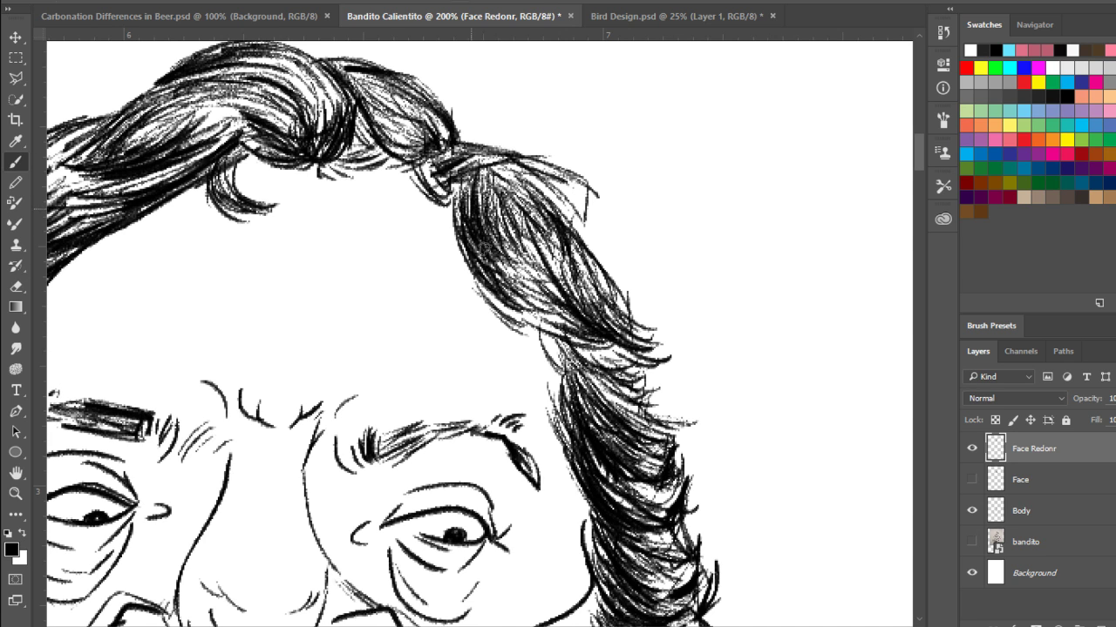
pyautogui.moveTo(433, 103)
pyautogui.mouseDown()
pyautogui.moveTo(458, 201)
pyautogui.moveTo(428, 260)
pyautogui.mouseUp()
pyautogui.moveTo(434, 207); pyautogui.dragTo(441, 260)
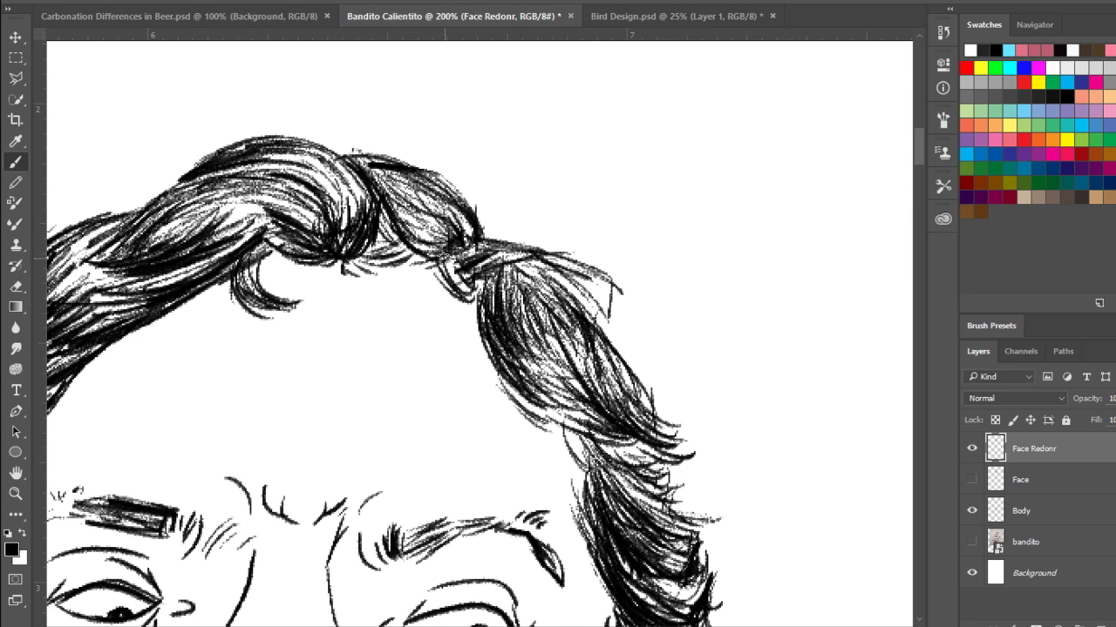
# - Fill the tuft between the central curl and the temple lock with dark strands following its curve
pyautogui.press('ctrl')
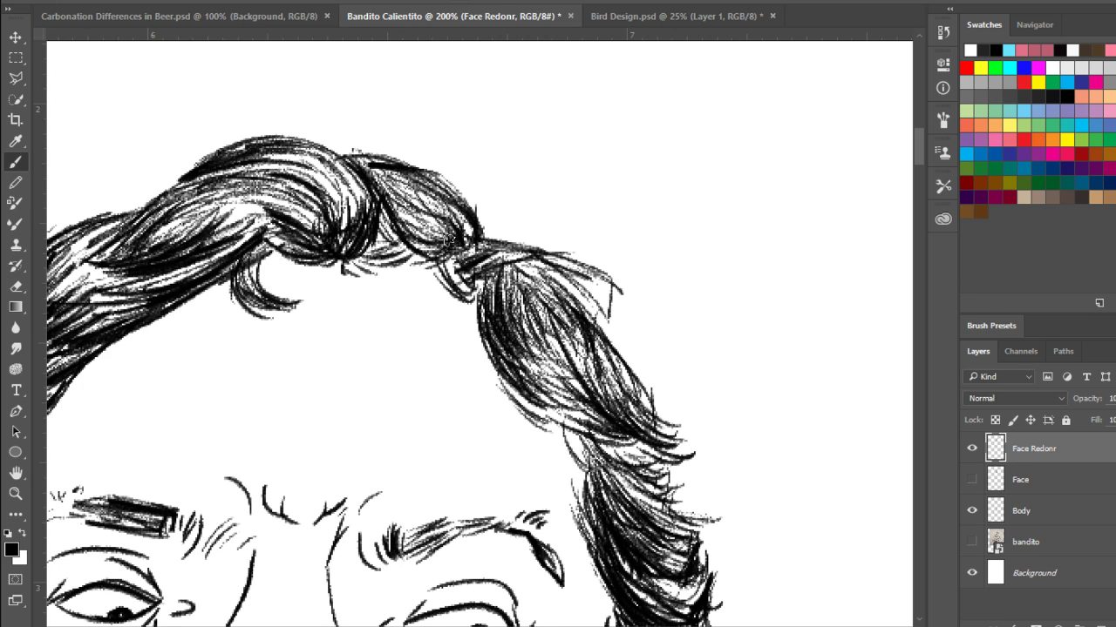
pyautogui.moveTo(427, 184)
pyautogui.mouseDown()
pyautogui.moveTo(465, 235)
pyautogui.moveTo(481, 220)
pyautogui.mouseUp()
pyautogui.moveTo(411, 222)
pyautogui.mouseDown()
pyautogui.moveTo(427, 202)
pyautogui.moveTo(411, 223)
pyautogui.moveTo(422, 212)
pyautogui.moveTo(466, 233)
pyautogui.mouseUp()
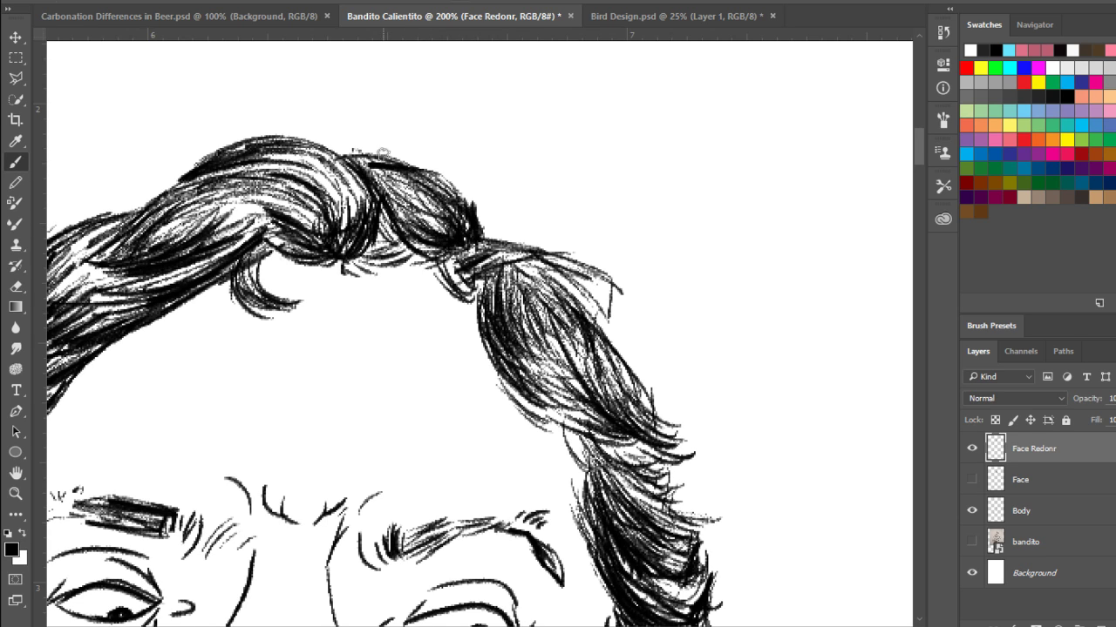
pyautogui.moveTo(387, 175)
pyautogui.mouseDown()
pyautogui.moveTo(415, 207)
pyautogui.moveTo(388, 192)
pyautogui.mouseUp()
pyautogui.moveTo(441, 228)
pyautogui.mouseDown()
pyautogui.moveTo(410, 191)
pyautogui.moveTo(398, 197)
pyautogui.moveTo(443, 194)
pyautogui.moveTo(432, 206)
pyautogui.moveTo(426, 197)
pyautogui.mouseUp()
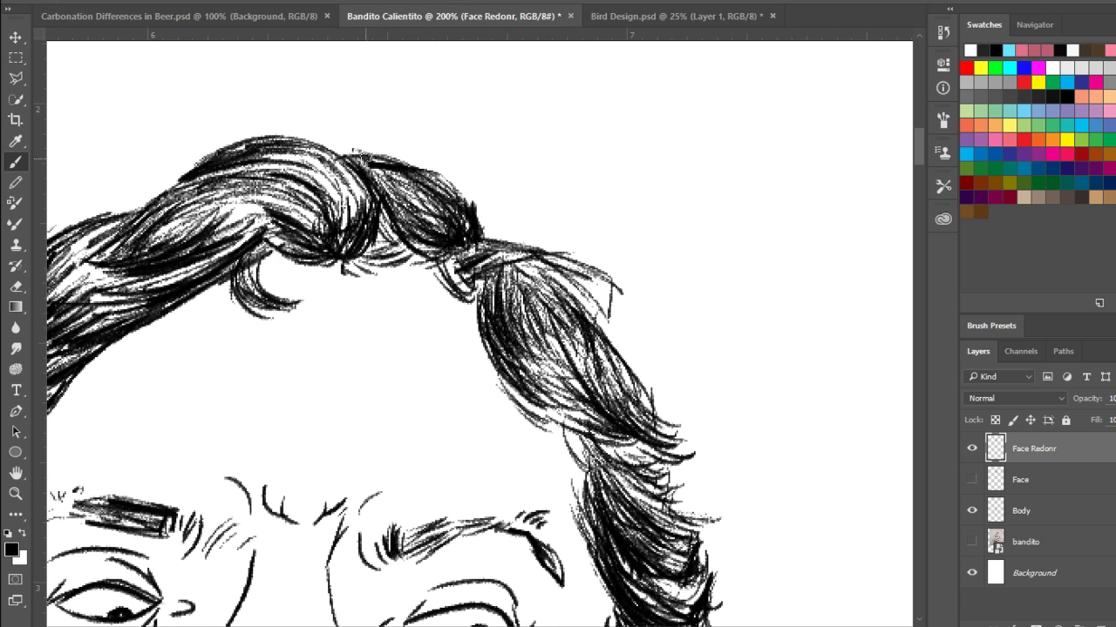
pyautogui.moveTo(353, 154); pyautogui.dragTo(430, 226)
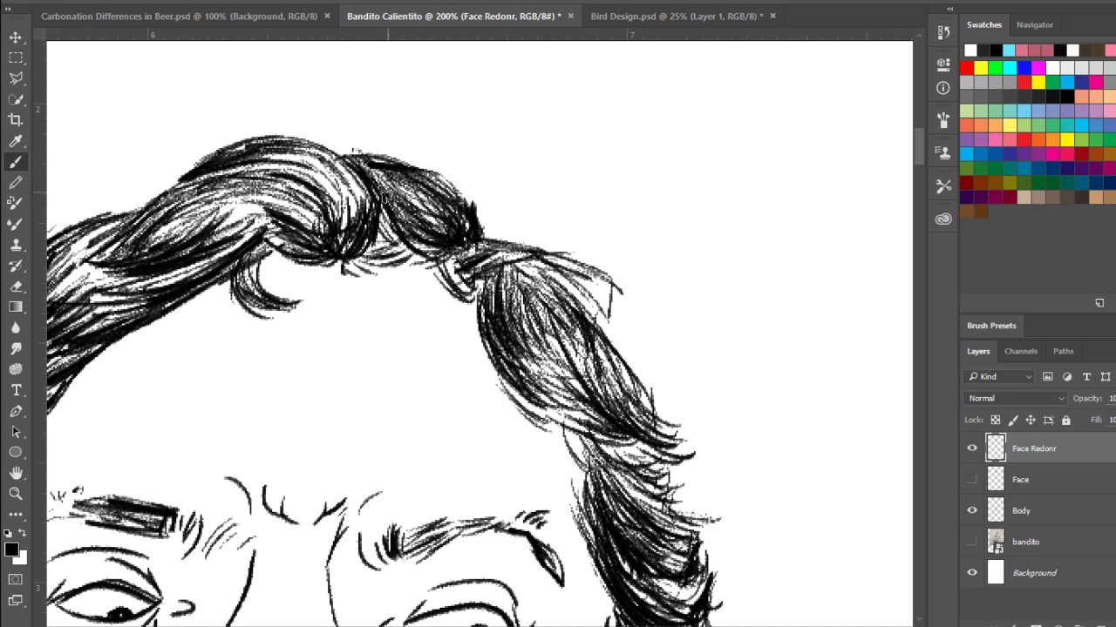
pyautogui.moveTo(385, 196); pyautogui.dragTo(402, 212)
pyautogui.moveTo(333, 146); pyautogui.dragTo(383, 198)
pyautogui.hotkey('ctrl', 'alt', 'z')
pyautogui.moveTo(317, 141)
pyautogui.mouseDown()
pyautogui.moveTo(380, 218)
pyautogui.moveTo(531, 259)
pyautogui.moveTo(471, 279)
pyautogui.mouseUp()
# - Darken the temple lock along its inner edge and lower tips with long curved strands
pyautogui.moveTo(493, 268)
pyautogui.mouseDown()
pyautogui.moveTo(486, 302)
pyautogui.moveTo(506, 374)
pyautogui.mouseUp()
pyautogui.moveTo(485, 328)
pyautogui.mouseDown()
pyautogui.moveTo(505, 288)
pyautogui.moveTo(550, 340)
pyautogui.moveTo(509, 277)
pyautogui.moveTo(515, 255)
pyautogui.moveTo(549, 292)
pyautogui.moveTo(523, 271)
pyautogui.moveTo(499, 272)
pyautogui.moveTo(557, 310)
pyautogui.moveTo(535, 271)
pyautogui.moveTo(577, 399)
pyautogui.moveTo(613, 431)
pyautogui.moveTo(536, 402)
pyautogui.moveTo(643, 408)
pyautogui.moveTo(629, 379)
pyautogui.moveTo(638, 365)
pyautogui.moveTo(652, 414)
pyautogui.mouseUp()
pyautogui.moveTo(581, 391); pyautogui.dragTo(614, 421)
pyautogui.moveTo(546, 388); pyautogui.dragTo(613, 430)
pyautogui.moveTo(544, 407); pyautogui.dragTo(587, 434)
# - Fill the light gaps in the temple lock and the top of the side hair beneath it with short strands
pyautogui.moveTo(601, 462)
pyautogui.mouseDown()
pyautogui.moveTo(532, 278)
pyautogui.moveTo(539, 297)
pyautogui.mouseUp()
pyautogui.moveTo(524, 245)
pyautogui.mouseDown()
pyautogui.moveTo(569, 287)
pyautogui.moveTo(563, 272)
pyautogui.mouseUp()
pyautogui.moveTo(532, 270); pyautogui.dragTo(586, 308)
pyautogui.moveTo(548, 287)
pyautogui.mouseDown()
pyautogui.moveTo(601, 319)
pyautogui.moveTo(598, 329)
pyautogui.mouseUp()
pyautogui.moveTo(579, 322)
pyautogui.mouseDown()
pyautogui.moveTo(624, 333)
pyautogui.moveTo(558, 297)
pyautogui.moveTo(609, 347)
pyautogui.moveTo(614, 340)
pyautogui.moveTo(593, 345)
pyautogui.moveTo(607, 375)
pyautogui.mouseUp()
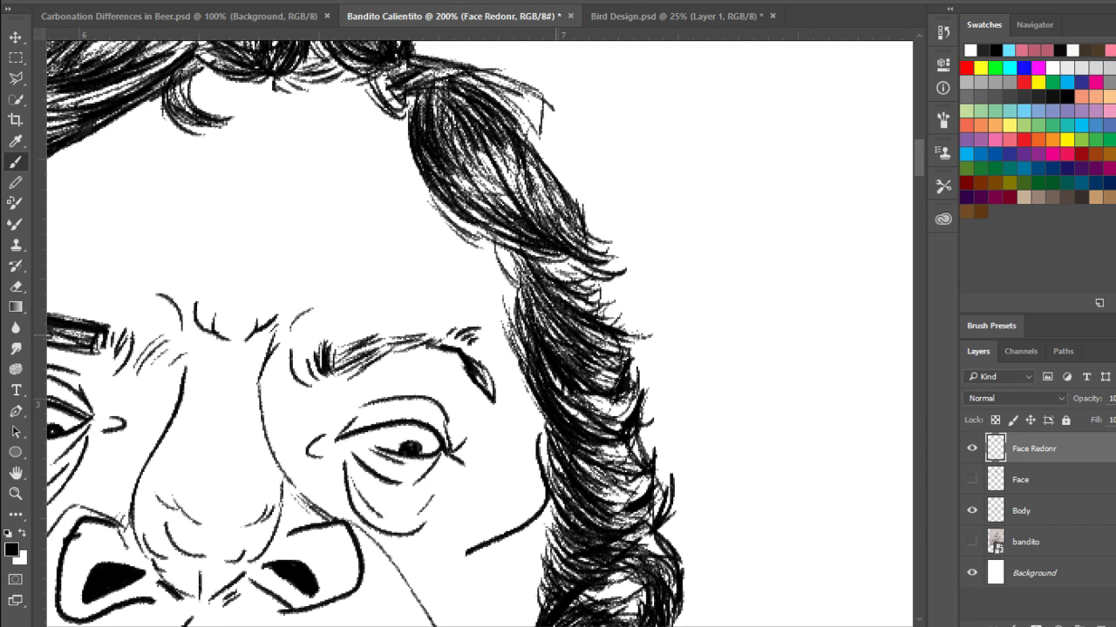
pyautogui.moveTo(533, 302); pyautogui.dragTo(547, 330)
# - Add short flicked strands along the outer edge of the side hair from eye level down towards the ear
pyautogui.moveTo(627, 409); pyautogui.dragTo(645, 388)
pyautogui.moveTo(639, 427)
pyautogui.mouseDown()
pyautogui.moveTo(588, 453)
pyautogui.moveTo(626, 484)
pyautogui.moveTo(603, 495)
pyautogui.moveTo(634, 484)
pyautogui.moveTo(664, 498)
pyautogui.mouseUp()
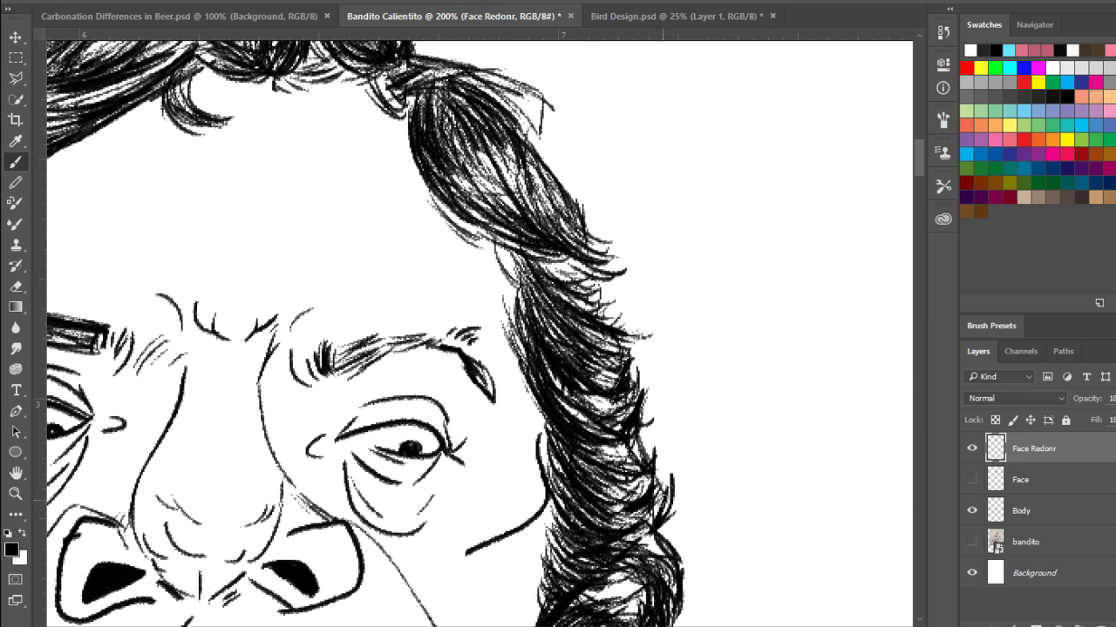
pyautogui.moveTo(595, 459)
pyautogui.mouseDown()
pyautogui.moveTo(629, 453)
pyautogui.moveTo(624, 432)
pyautogui.mouseUp()
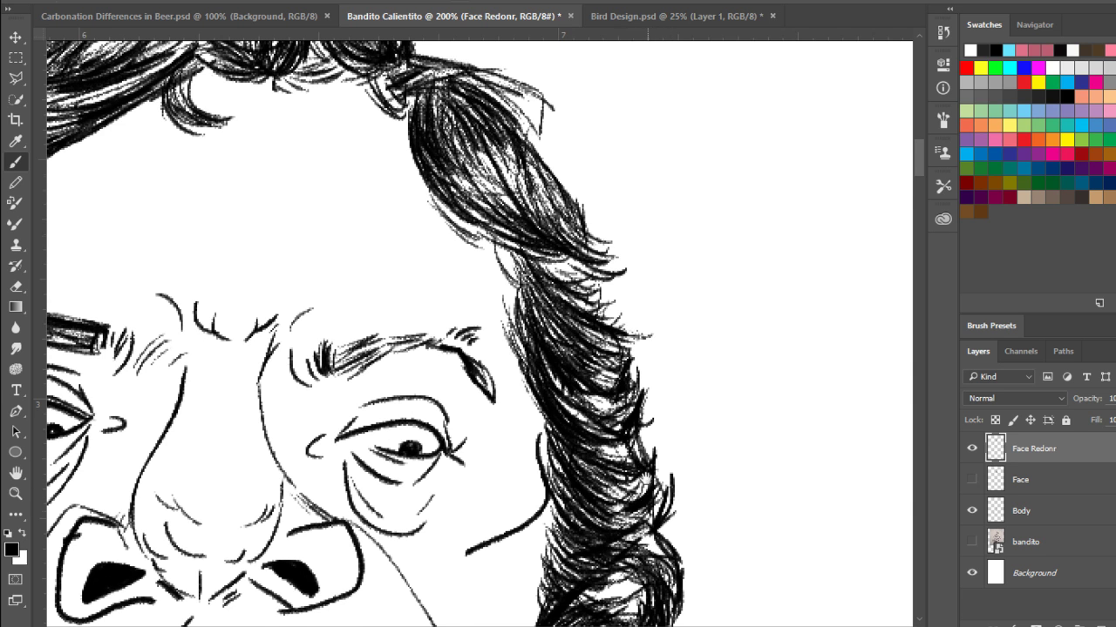
pyautogui.moveTo(647, 471); pyautogui.dragTo(657, 369)
pyautogui.moveTo(665, 320)
pyautogui.mouseDown()
pyautogui.moveTo(643, 332)
pyautogui.moveTo(666, 383)
pyautogui.moveTo(667, 454)
pyautogui.moveTo(600, 447)
pyautogui.mouseUp()
pyautogui.moveTo(644, 480)
pyautogui.mouseDown()
pyautogui.moveTo(594, 492)
pyautogui.moveTo(603, 498)
pyautogui.moveTo(613, 484)
pyautogui.moveTo(688, 297)
pyautogui.mouseUp()
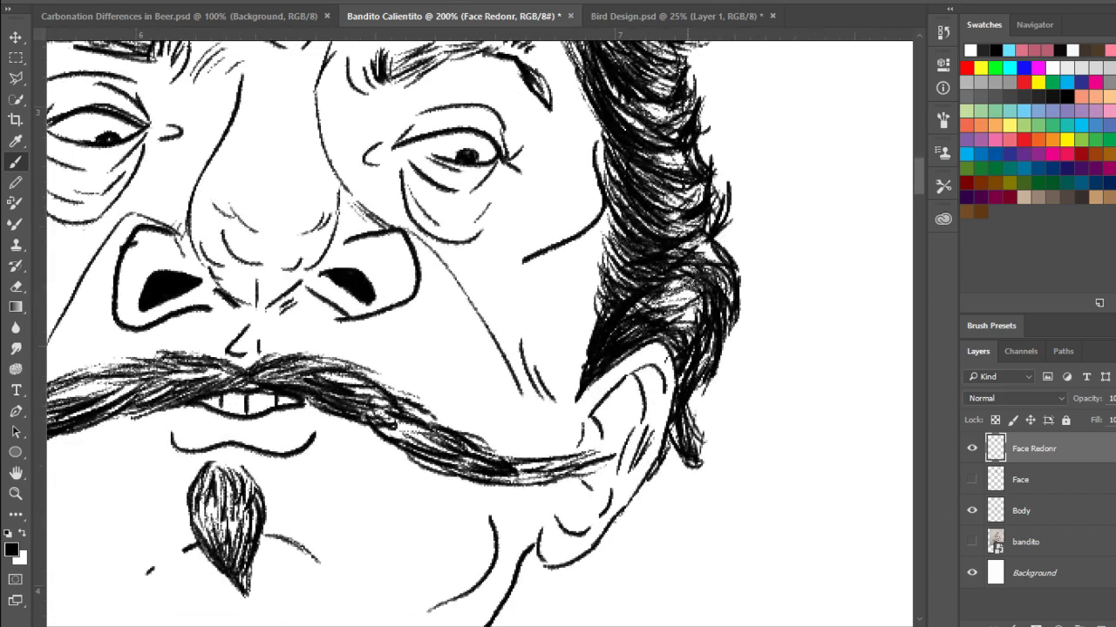
# - Join the temple lock to the side hair with overlapping curved strands along the forehead edge and outer contour
pyautogui.moveTo(670, 233); pyautogui.dragTo(749, 402)
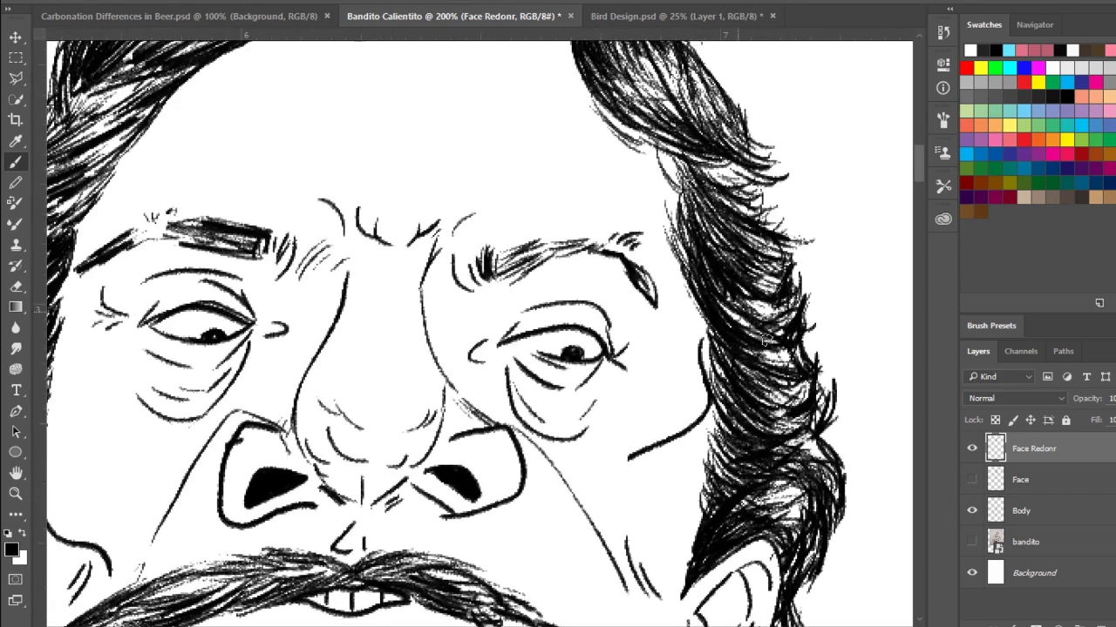
pyautogui.moveTo(662, 205); pyautogui.dragTo(829, 392)
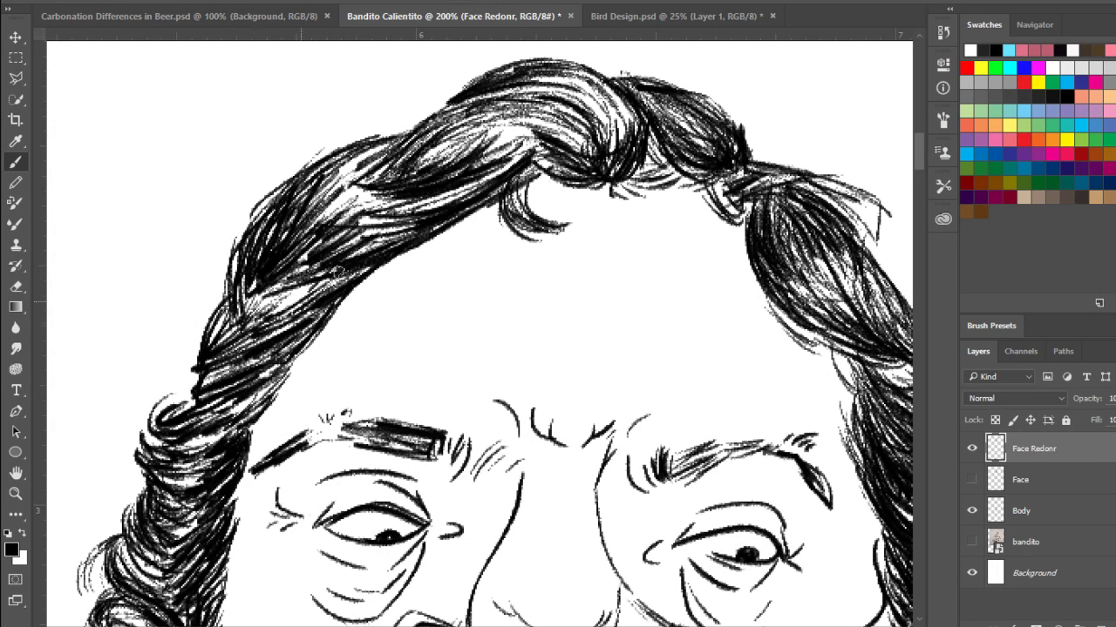
pyautogui.moveTo(729, 464)
pyautogui.mouseDown()
pyautogui.moveTo(671, 431)
pyautogui.moveTo(399, 416)
pyautogui.mouseUp()
pyautogui.moveTo(482, 284); pyautogui.dragTo(533, 342)
pyautogui.moveTo(503, 303); pyautogui.dragTo(528, 340)
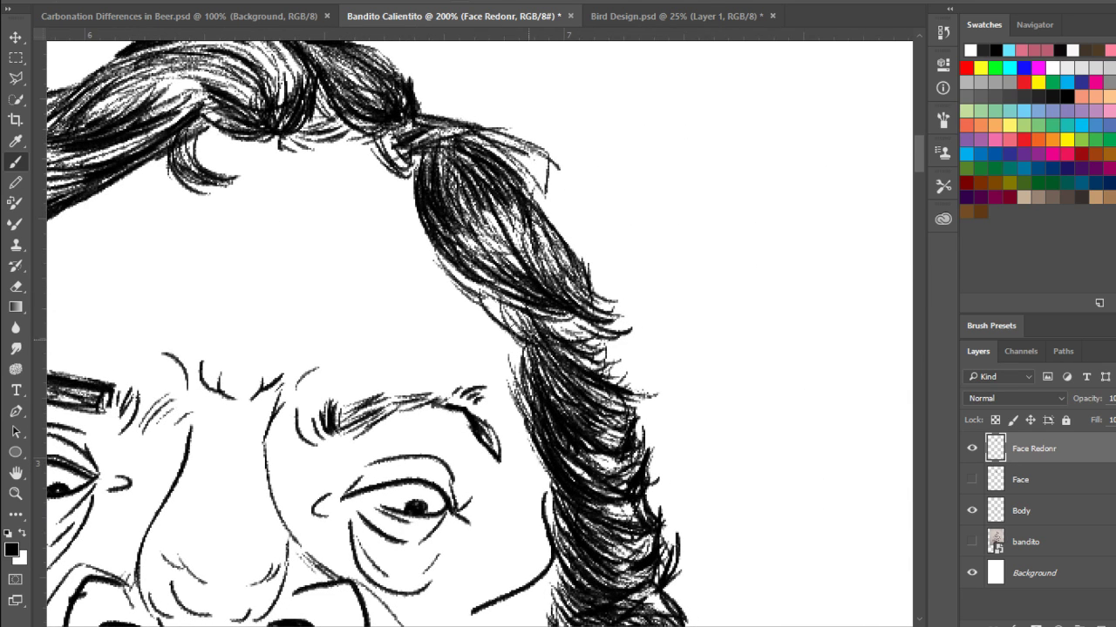
pyautogui.moveTo(481, 287)
pyautogui.mouseDown()
pyautogui.moveTo(527, 347)
pyautogui.moveTo(537, 338)
pyautogui.moveTo(518, 335)
pyautogui.mouseUp()
pyautogui.moveTo(484, 286); pyautogui.dragTo(538, 340)
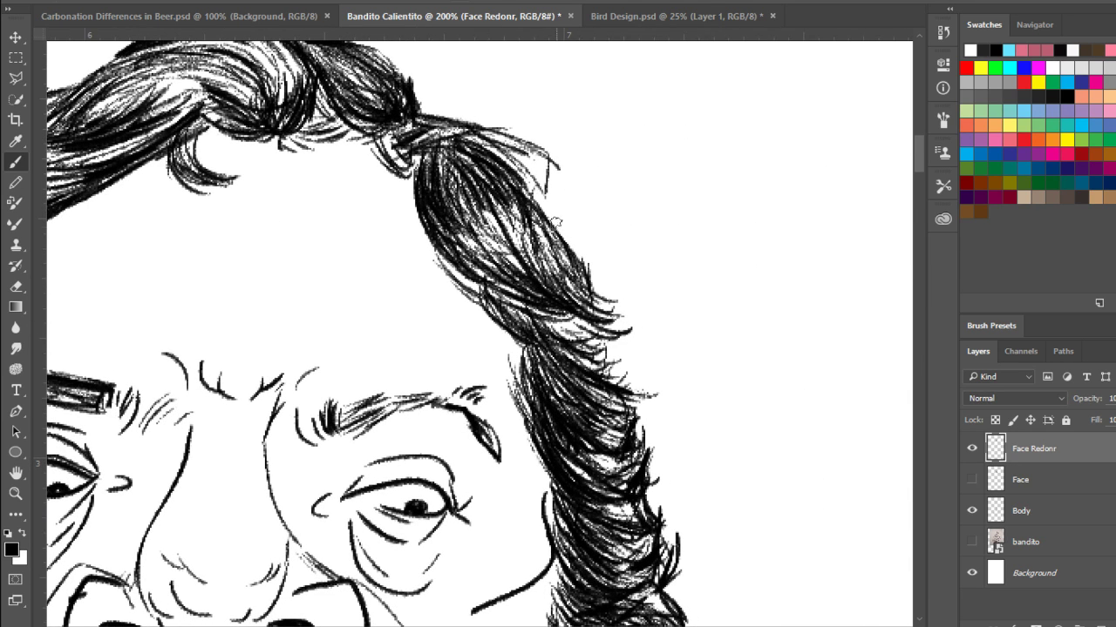
pyautogui.moveTo(558, 229); pyautogui.dragTo(616, 333)
pyautogui.moveTo(550, 315)
pyautogui.mouseDown()
pyautogui.moveTo(613, 334)
pyautogui.moveTo(611, 384)
pyautogui.mouseUp()
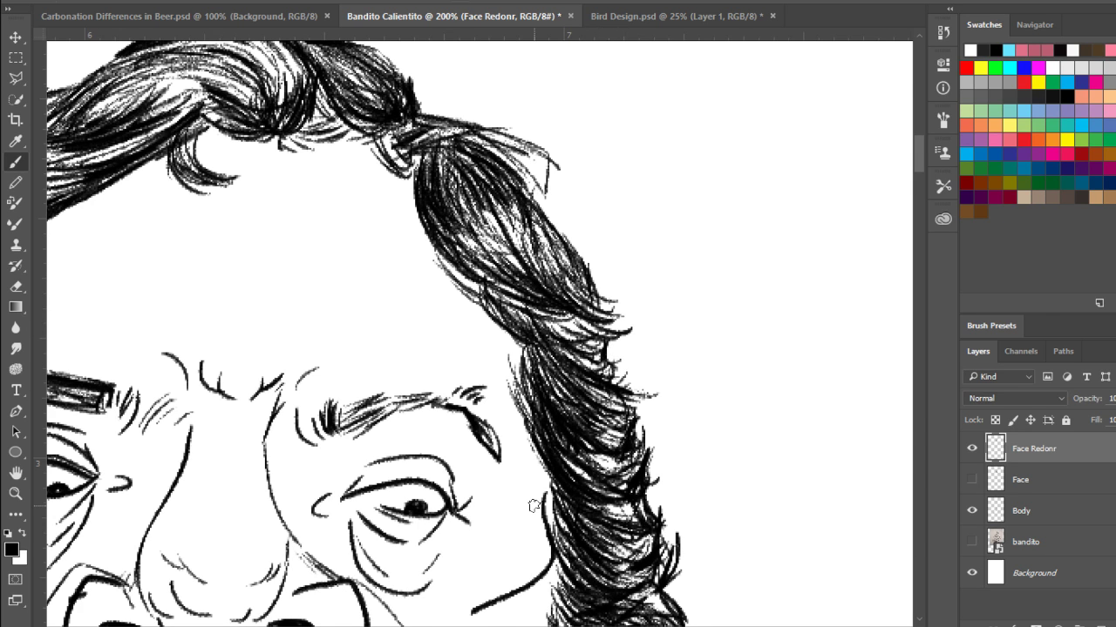
# - Examine the inked hair and face close up and against the whole figure
pyautogui.scroll(-3, 535, 513)
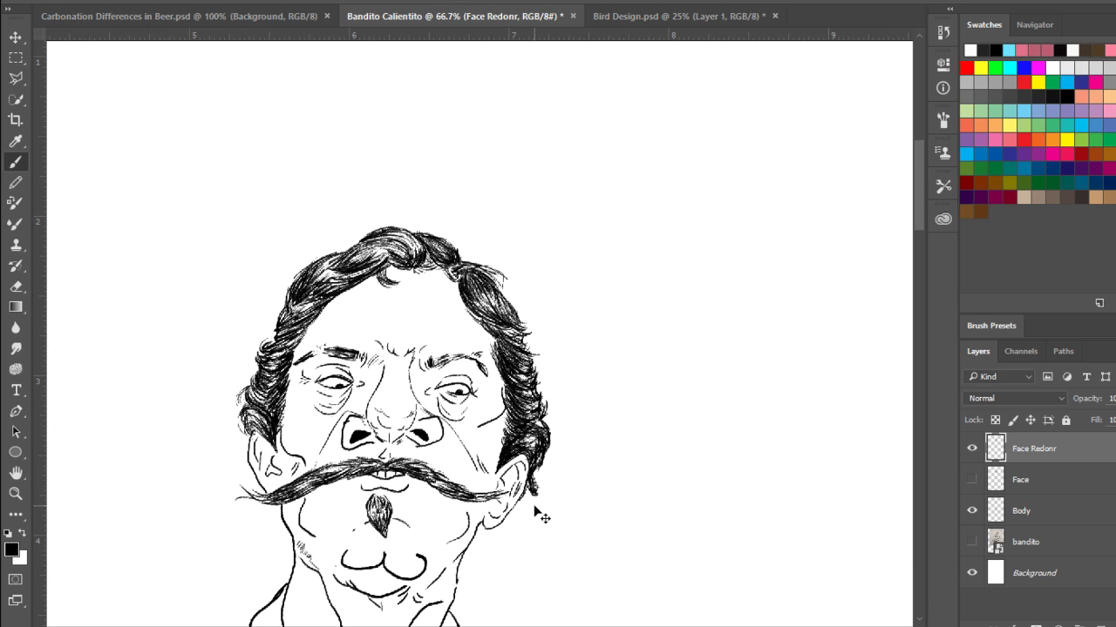
pyautogui.hotkey('ctrl', '+')
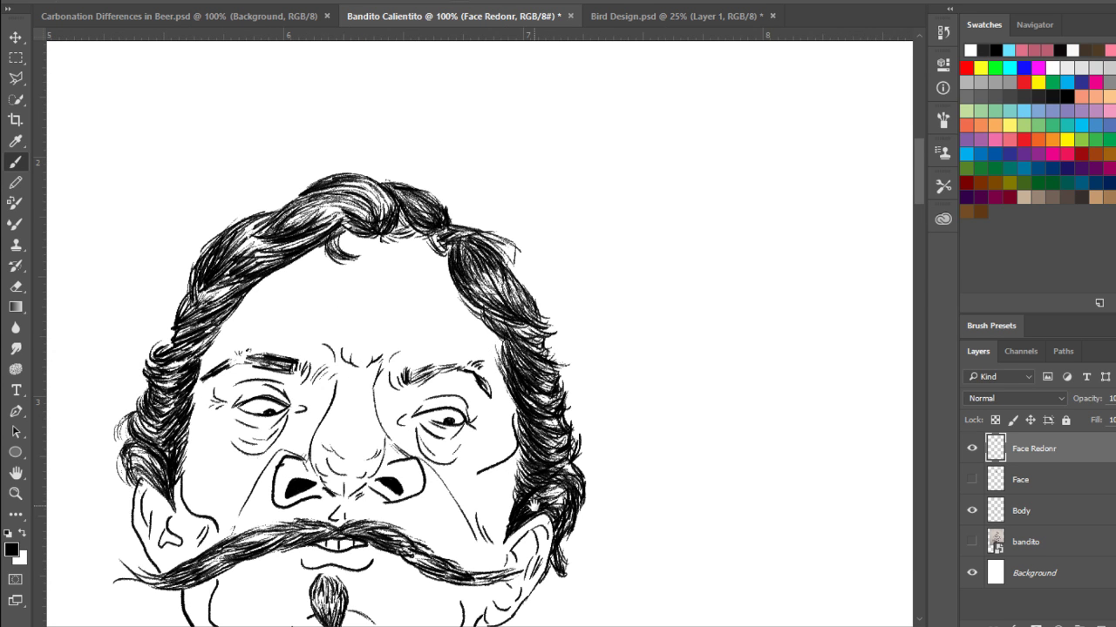
pyautogui.moveTo(479, 562); pyautogui.dragTo(538, 434)
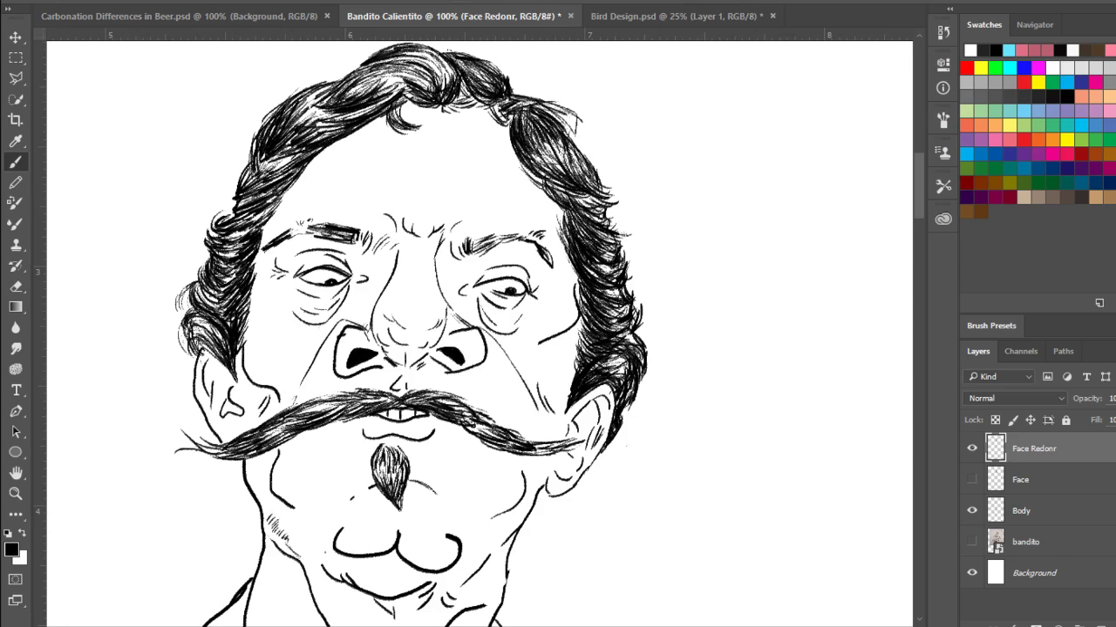
pyautogui.moveTo(383, 358); pyautogui.dragTo(544, 103)
pyautogui.hotkey('ctrl', '-')
pyautogui.hotkey('ctrl', '-')
pyautogui.hotkey('ctrl', '-')
pyautogui.hotkey('ctrl', '-')
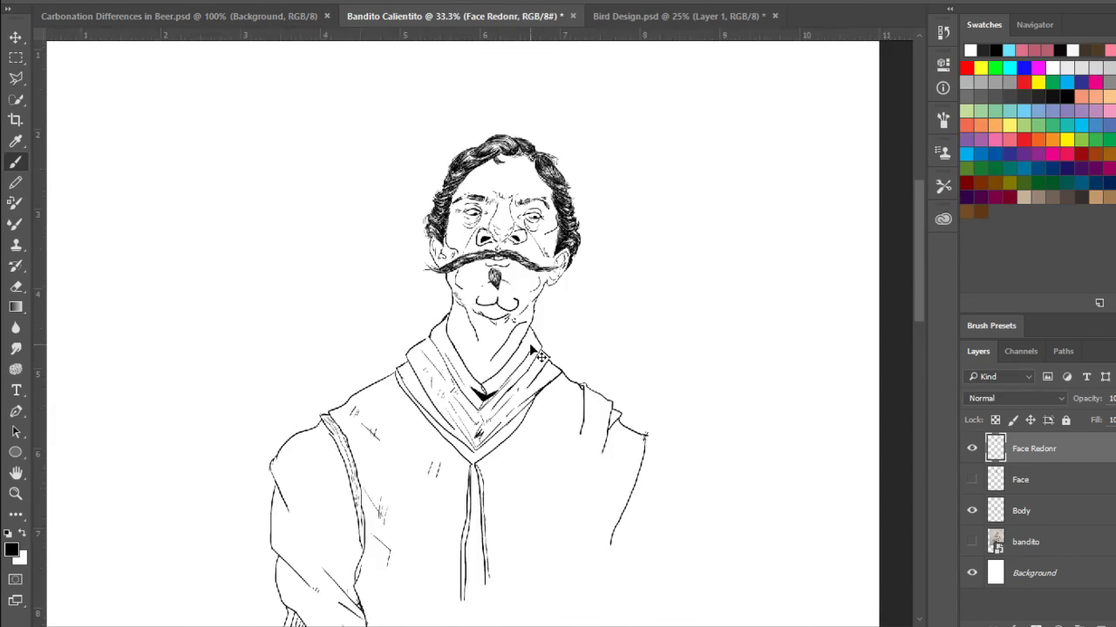
pyautogui.hotkey('ctrl', '-')
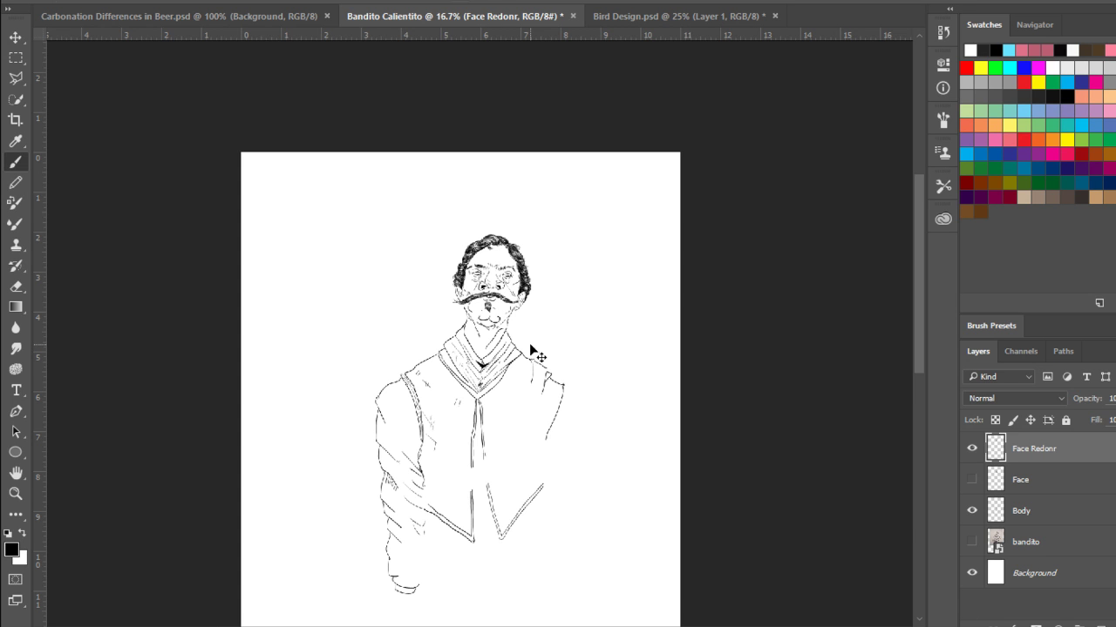
# - Erase the small crease marks directly beneath the chin on the Body layer
pyautogui.hotkey('ctrl', '+')
pyautogui.hotkey('ctrl', '+')
pyautogui.hotkey('ctrl', '+')
pyautogui.hotkey('ctrl', '+')
pyautogui.hotkey('ctrl', '+')
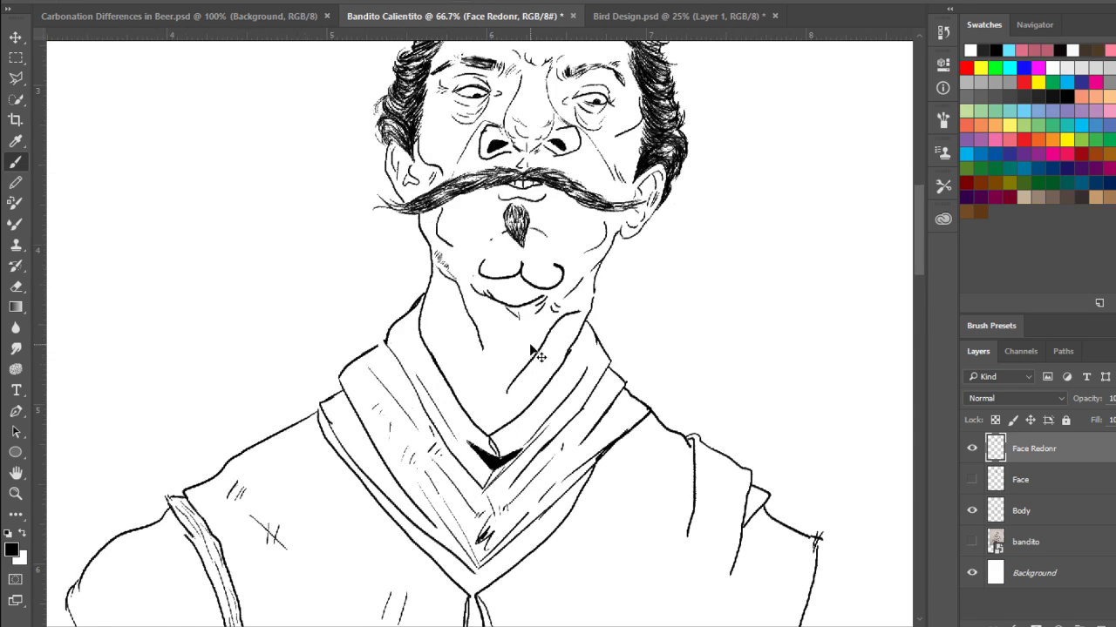
pyautogui.hotkey('ctrl', '+')
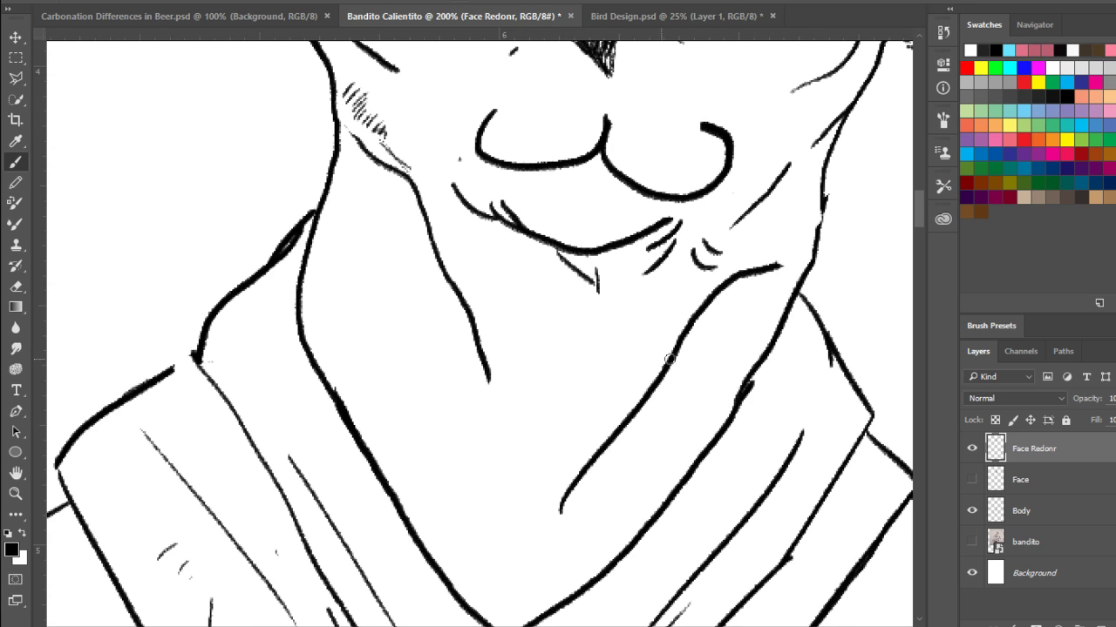
pyautogui.click(1011, 511)
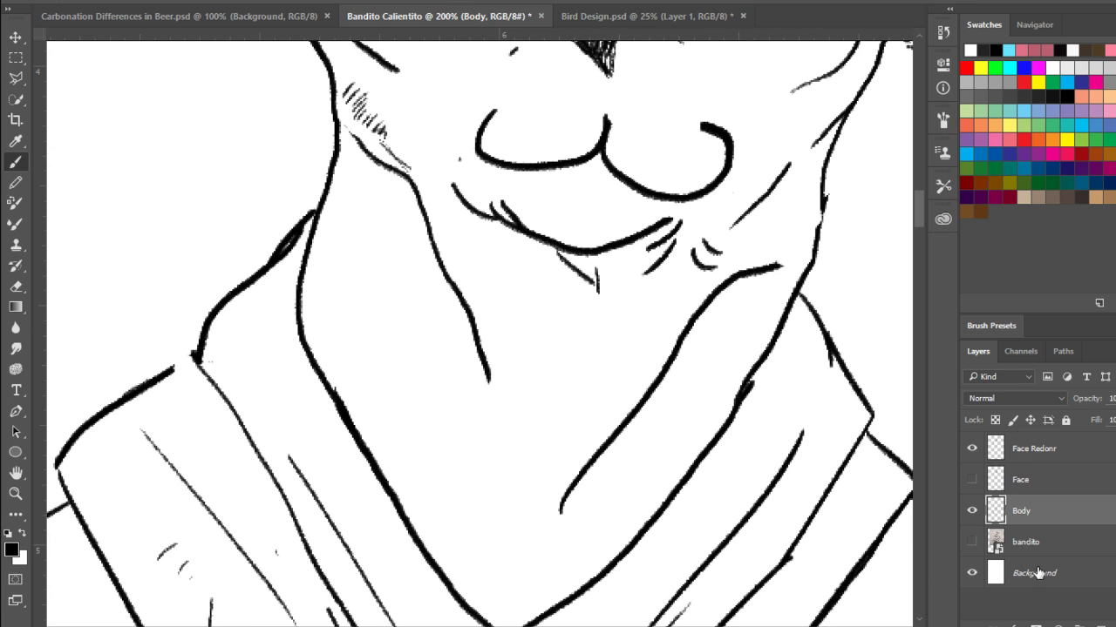
pyautogui.moveTo(593, 277)
pyautogui.mouseDown()
pyautogui.moveTo(593, 300)
pyautogui.moveTo(560, 265)
pyautogui.mouseUp()
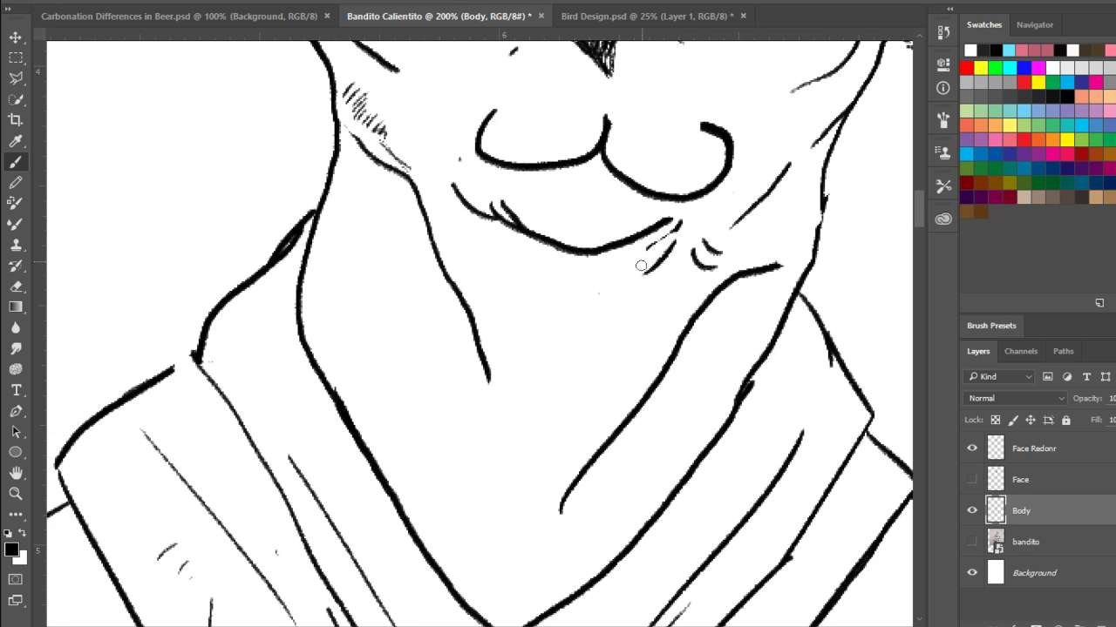
pyautogui.moveTo(641, 265); pyautogui.dragTo(677, 228)
pyautogui.hotkey('ctrl', 'z')
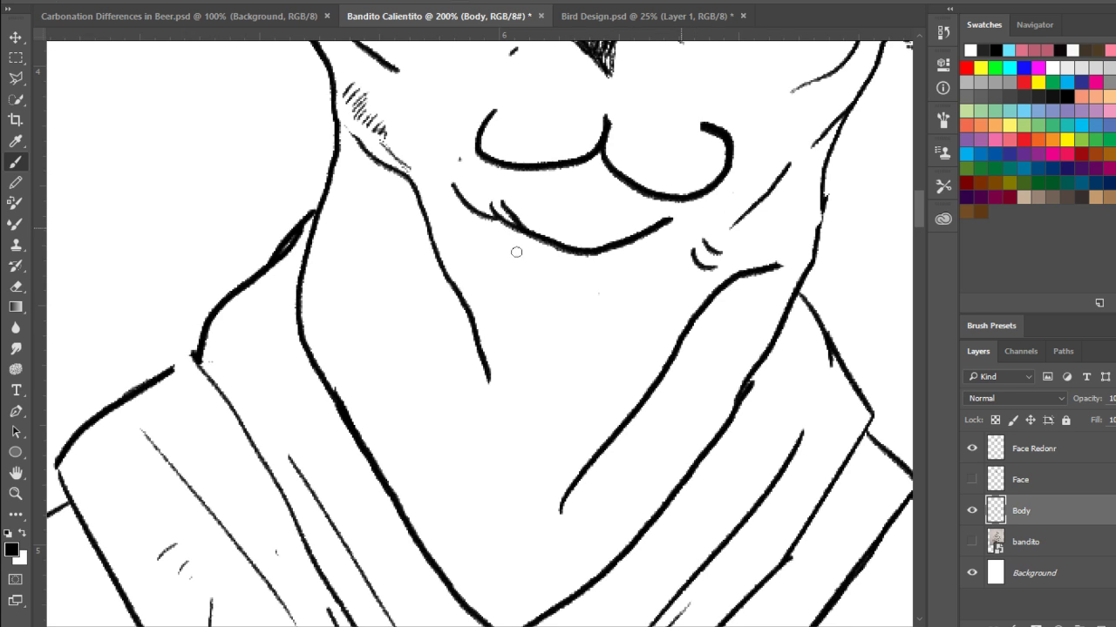
# - Erase the two long tendon lines running down either side of the neck
pyautogui.moveTo(421, 191); pyautogui.dragTo(362, 142)
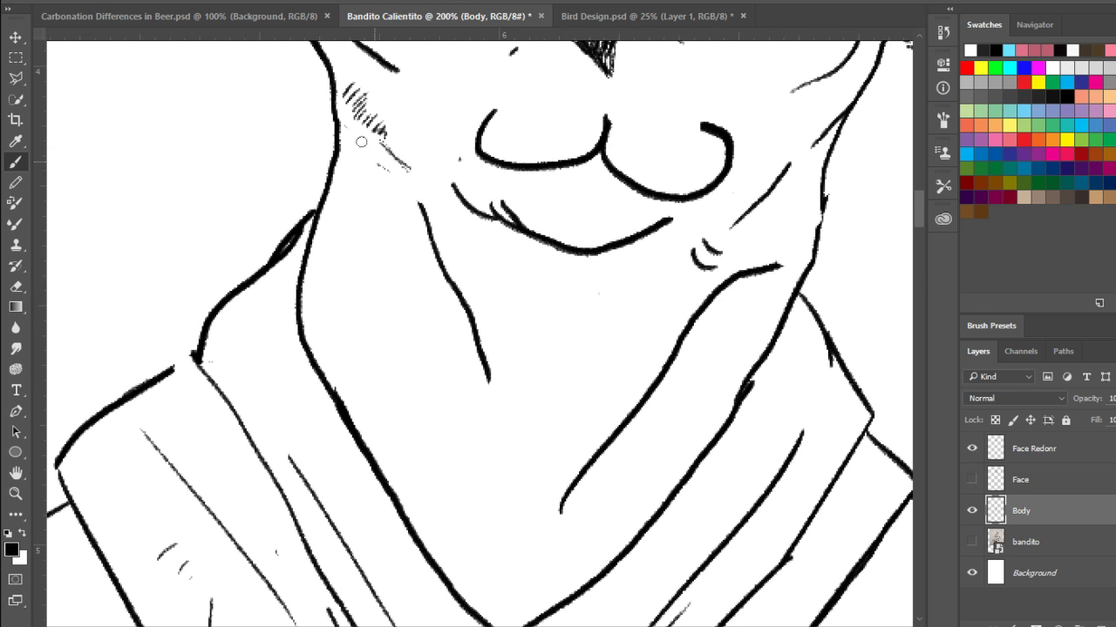
pyautogui.moveTo(416, 205); pyautogui.dragTo(485, 357)
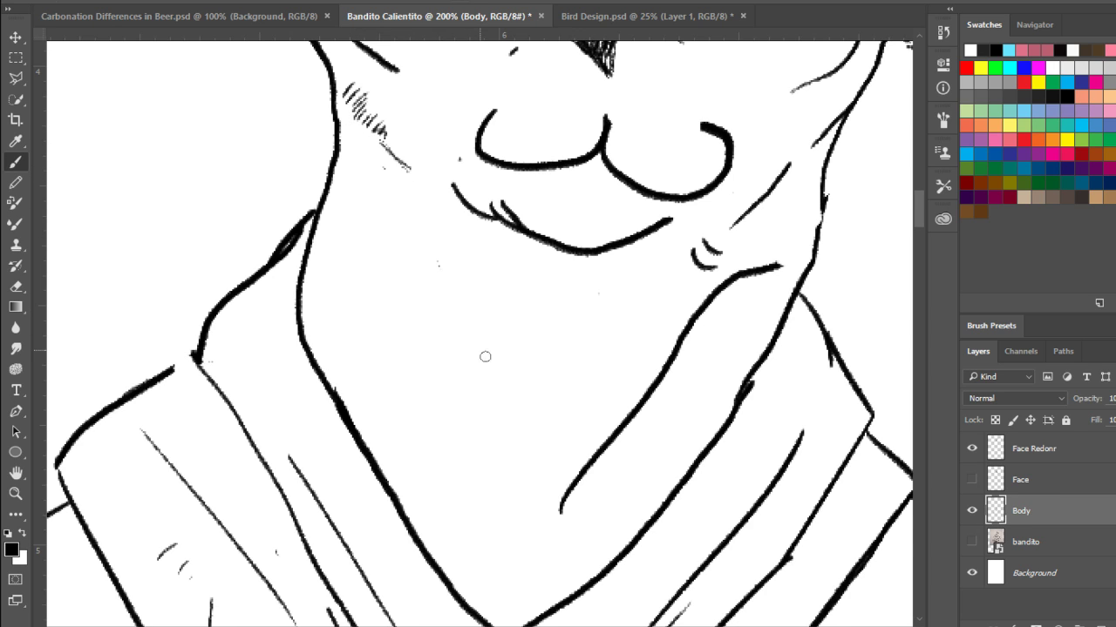
pyautogui.moveTo(547, 428)
pyautogui.mouseDown()
pyautogui.moveTo(613, 455)
pyautogui.moveTo(574, 508)
pyautogui.mouseUp()
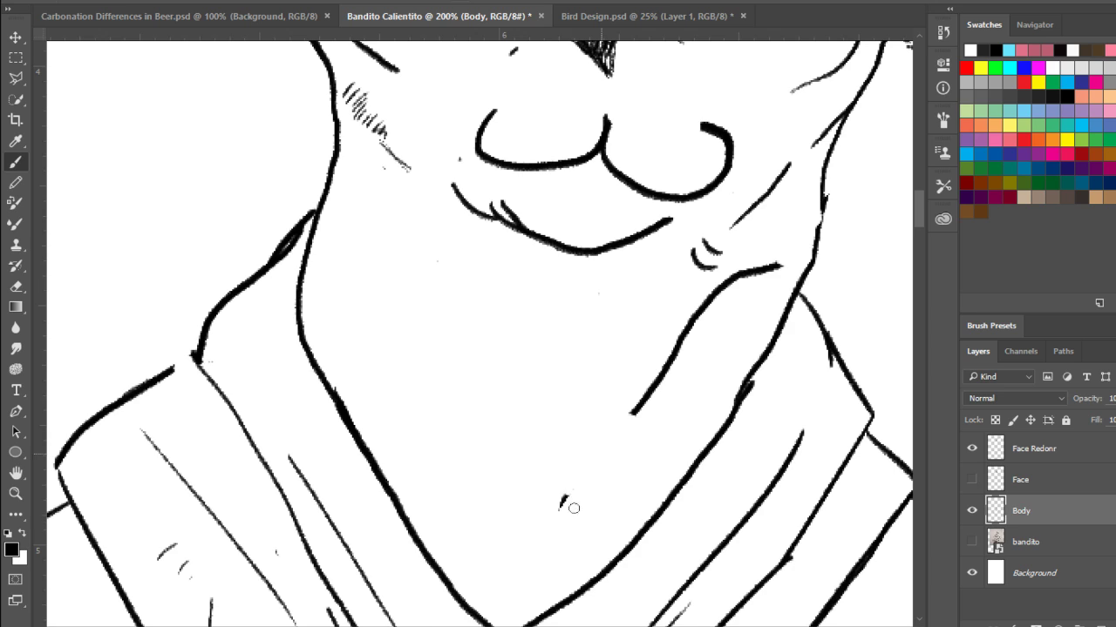
pyautogui.moveTo(598, 449)
pyautogui.mouseDown()
pyautogui.moveTo(692, 335)
pyautogui.moveTo(650, 368)
pyautogui.moveTo(754, 277)
pyautogui.moveTo(712, 308)
pyautogui.mouseUp()
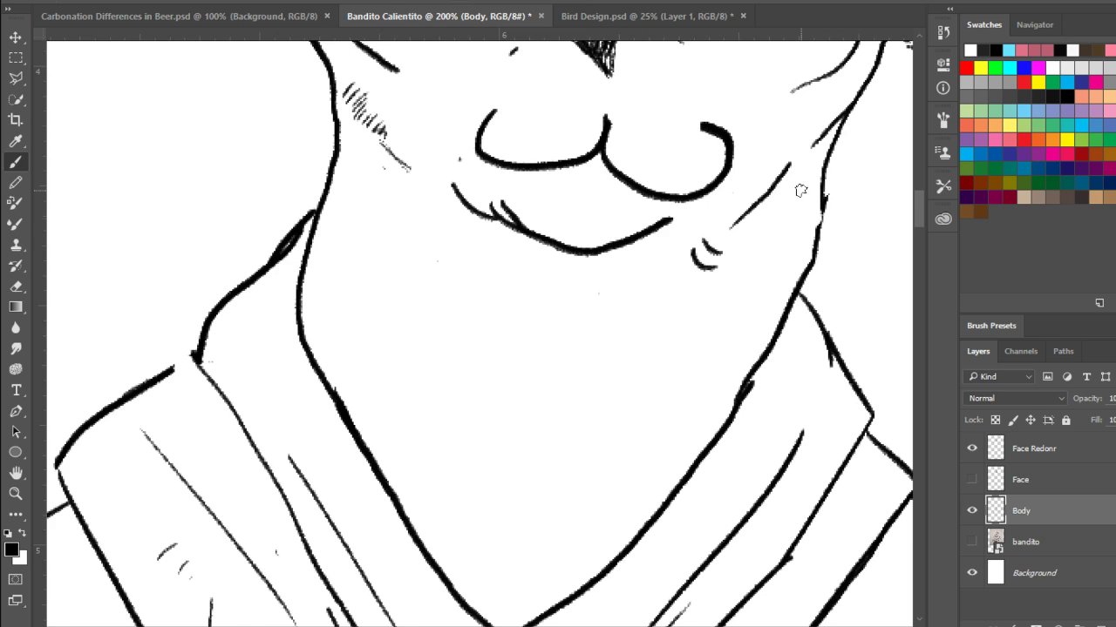
# - Try long slanted tendon lines down both sides of the neck with two short lines at the throat
pyautogui.moveTo(798, 192); pyautogui.dragTo(551, 502)
pyautogui.moveTo(353, 192); pyautogui.dragTo(504, 428)
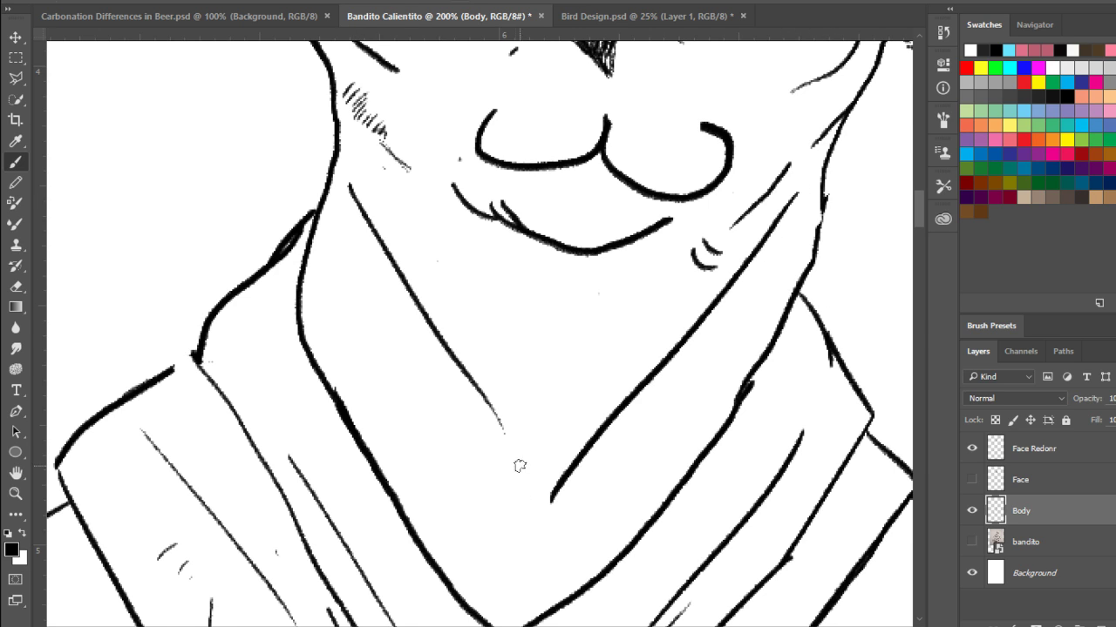
pyautogui.hotkey('ctrl', 'z')
pyautogui.moveTo(357, 162); pyautogui.dragTo(520, 443)
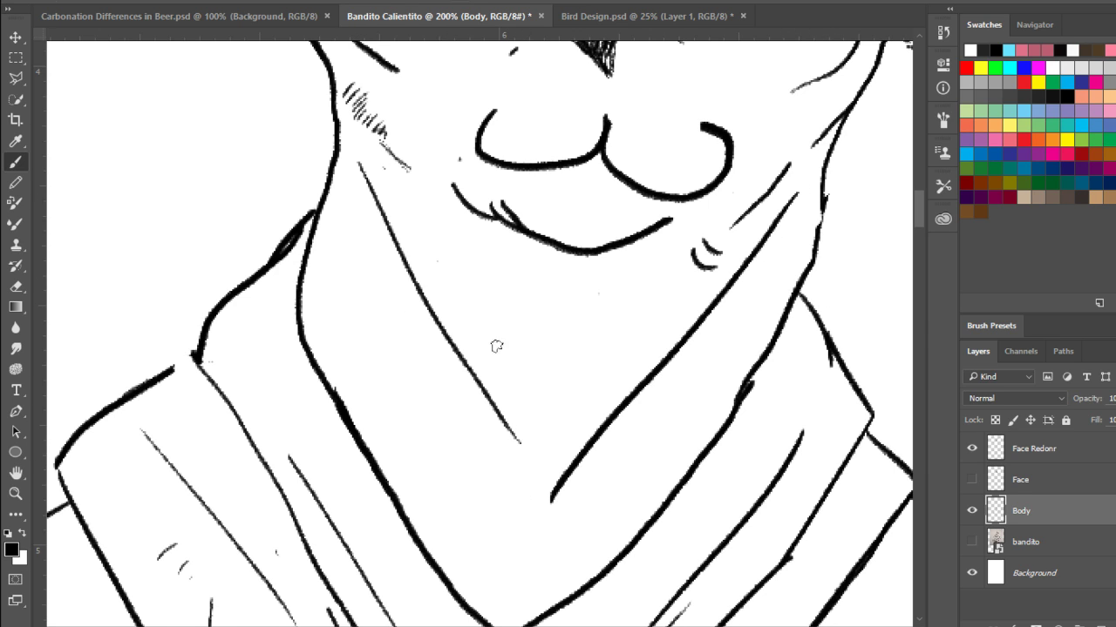
pyautogui.moveTo(598, 277); pyautogui.dragTo(562, 359)
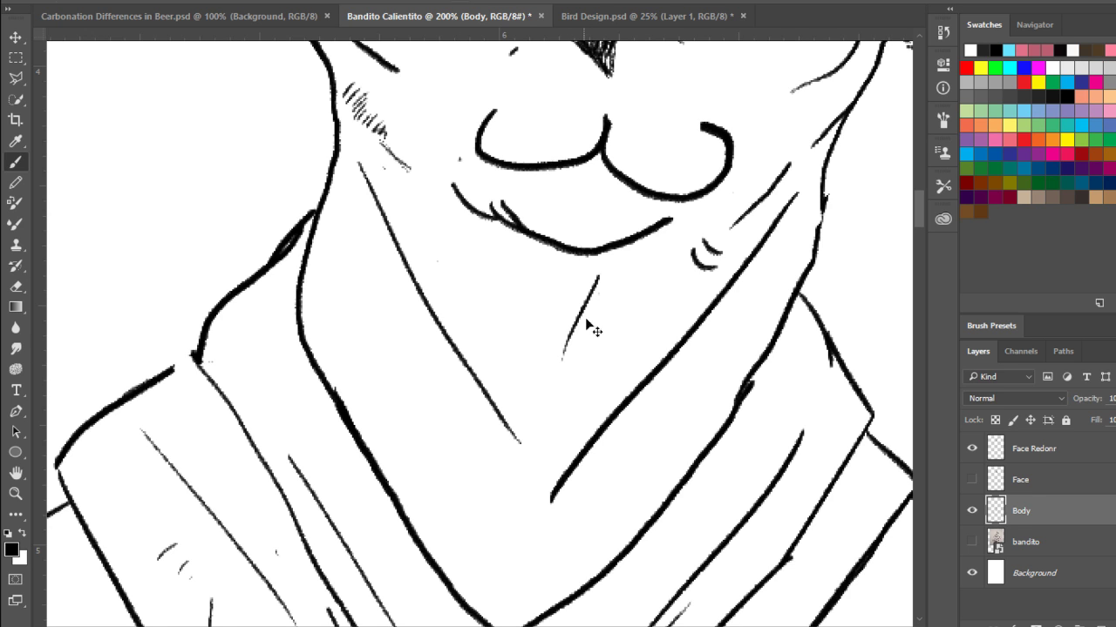
pyautogui.moveTo(526, 282); pyautogui.dragTo(547, 350)
# - Undo the newly drawn neck tendon lines after checking them against the head and scarf
pyautogui.hotkey('ctrl', '-')
pyautogui.hotkey('ctrl', '-')
pyautogui.hotkey('ctrl', '-')
pyautogui.hotkey('ctrl', '+')
pyautogui.hotkey('ctrl', '+')
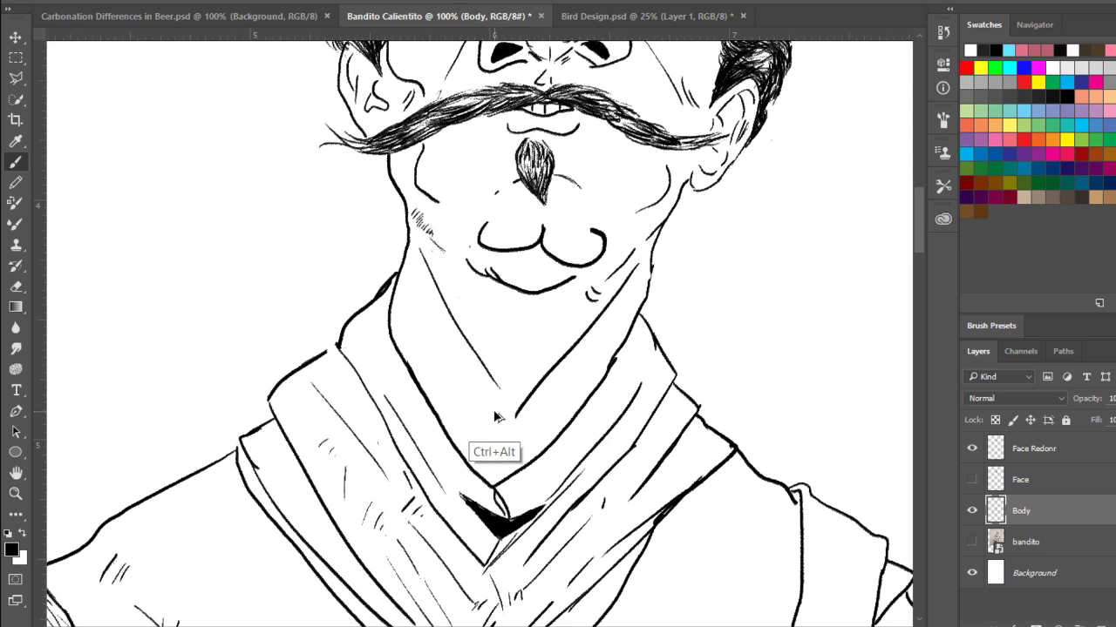
pyautogui.hotkey('ctrl', 'alt', 'z')
pyautogui.hotkey('ctrl', 'alt', 'z')
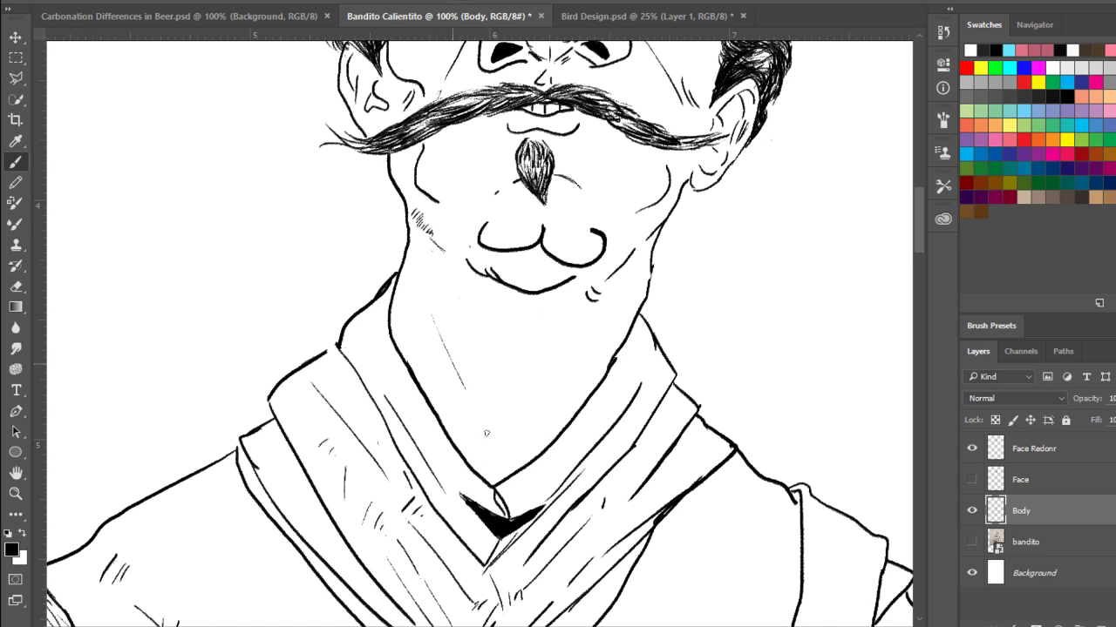
# - Draw a long slanted tendon line down the left side of the neck, ending at the scarf's V opening
pyautogui.moveTo(428, 309); pyautogui.dragTo(482, 436)
pyautogui.hotkey('ctrl', 'alt', 'z')
pyautogui.moveTo(487, 461); pyautogui.dragTo(498, 484)
# - Add short broken tendon strokes on the right side of the neck and a slanted crease line beneath the chin
pyautogui.moveTo(586, 310); pyautogui.dragTo(546, 386)
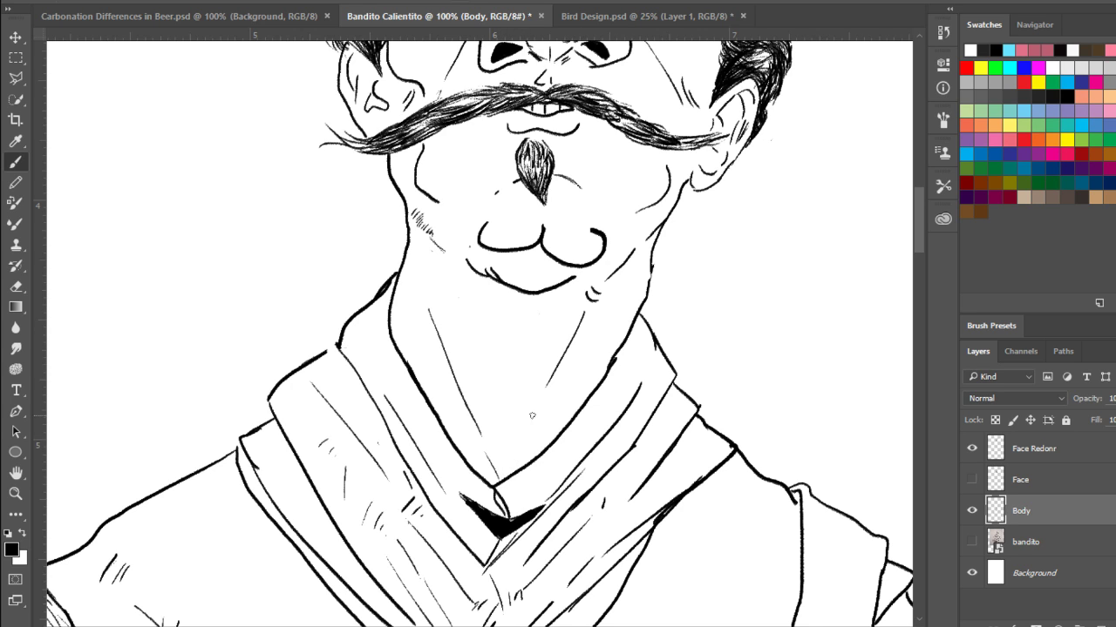
pyautogui.hotkey('ctrl', 'alt', 'z')
pyautogui.moveTo(587, 325); pyautogui.dragTo(529, 425)
pyautogui.hotkey('ctrl', 'alt', 'z')
pyautogui.moveTo(454, 314); pyautogui.dragTo(511, 358)
pyautogui.hotkey('ctrl', 'alt', 'z')
pyautogui.moveTo(452, 304); pyautogui.dragTo(521, 357)
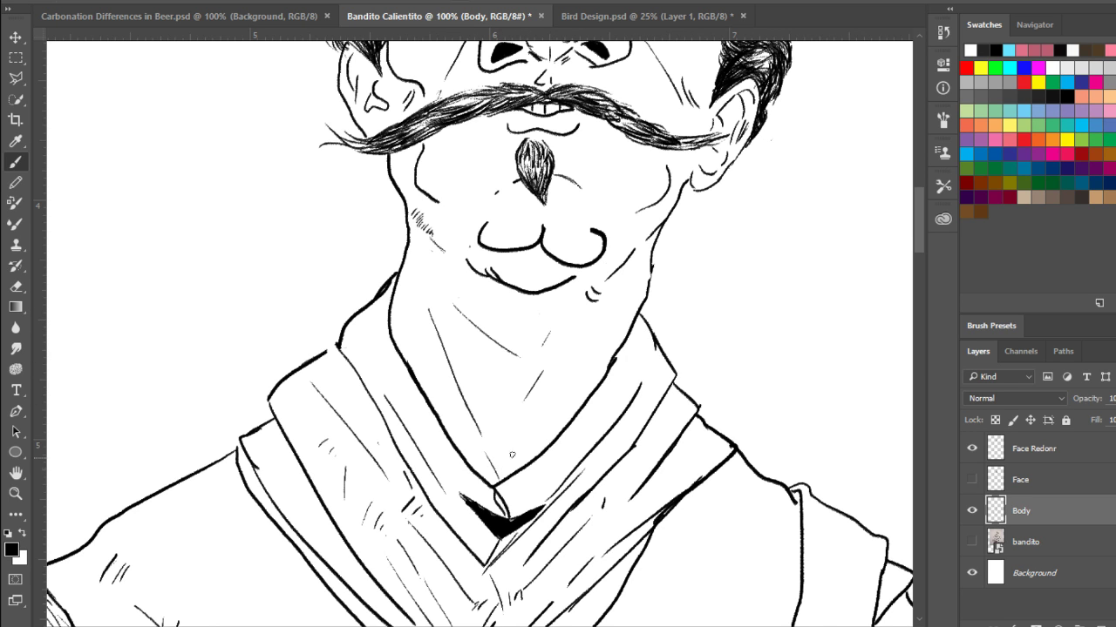
pyautogui.scroll(-2, 489, 438)
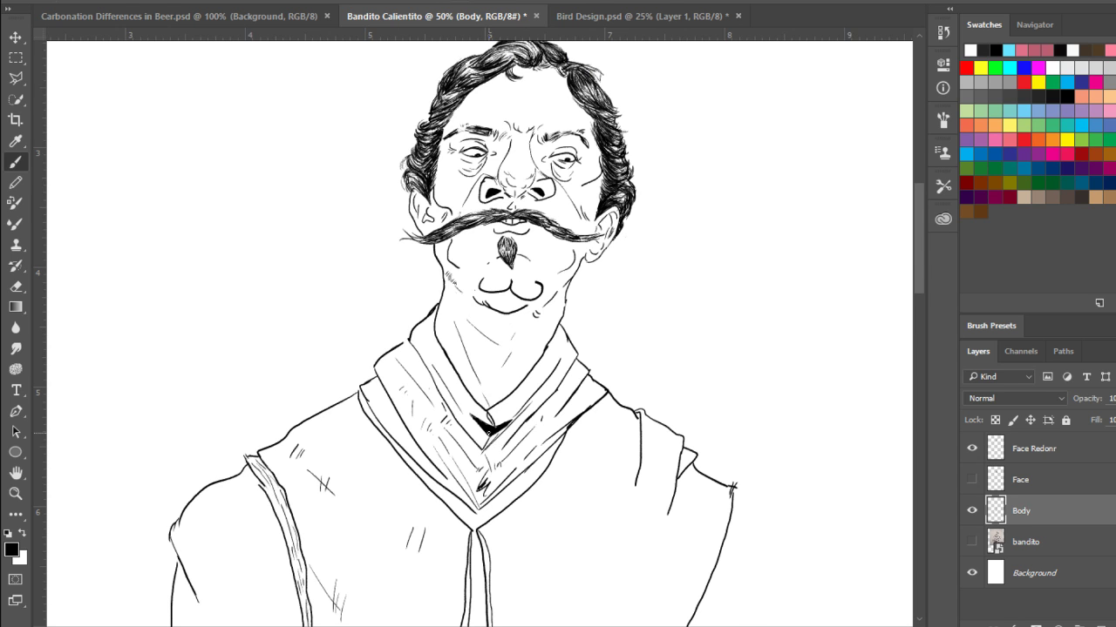
pyautogui.hotkey('ctrl', '+')
pyautogui.hotkey('ctrl', '+')
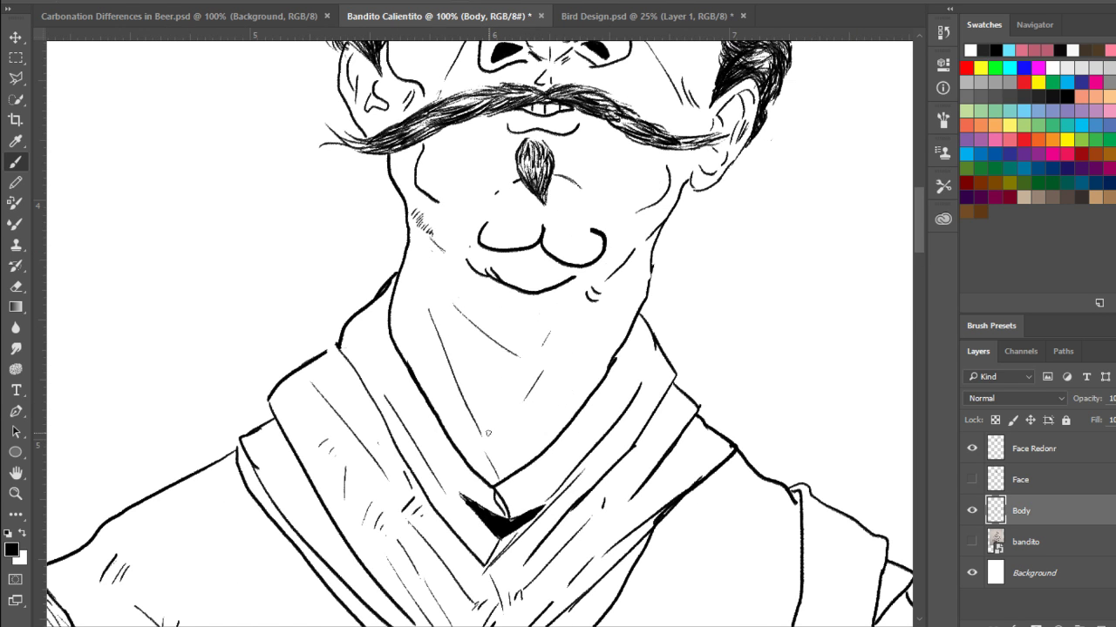
# - Bring the face into view and make the Face Redonr layer active
pyautogui.moveTo(489, 214); pyautogui.dragTo(487, 611)
pyautogui.moveTo(626, 562); pyautogui.dragTo(430, 480)
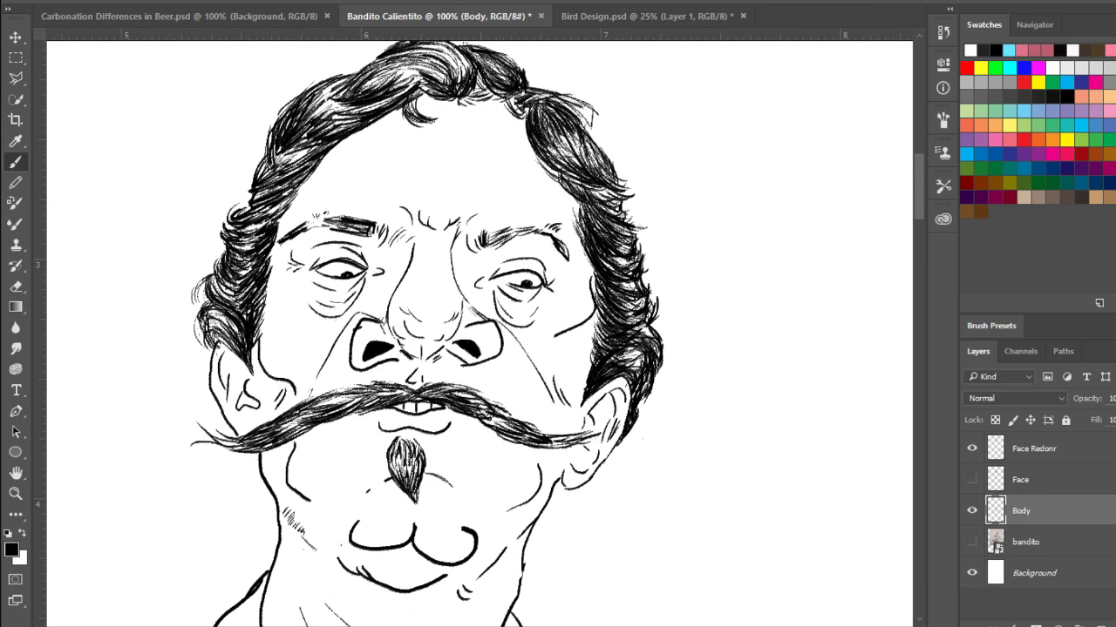
pyautogui.click(1002, 452)
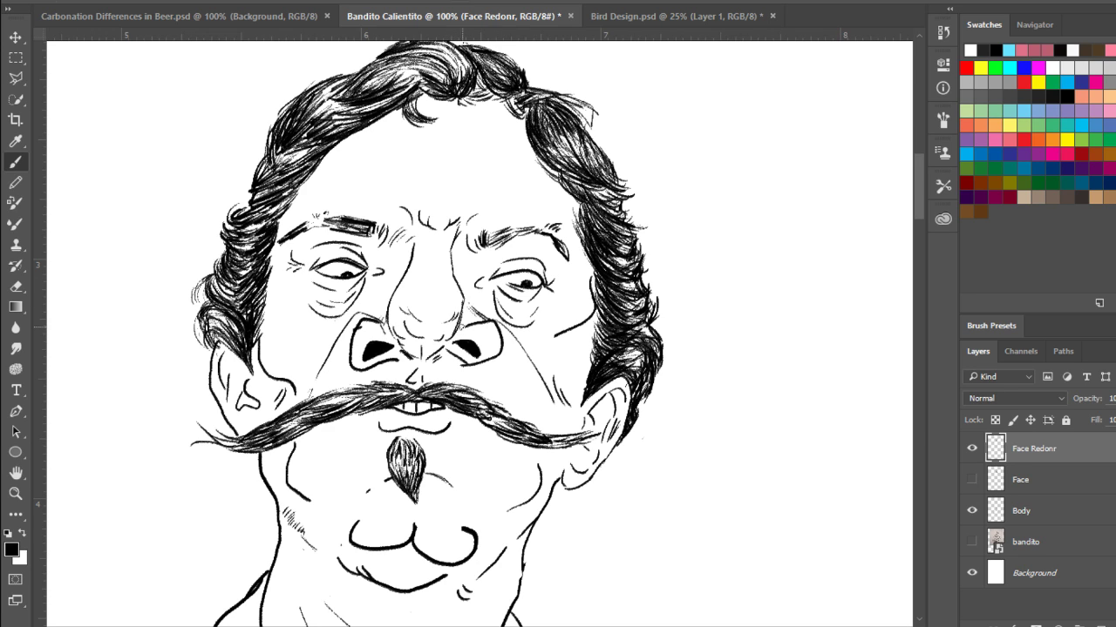
# - Try replacing the nostrils and lower nose with a pointed nose outline ending in a V-shaped tip
pyautogui.hotkey('ctrl', 'alt', 'z')
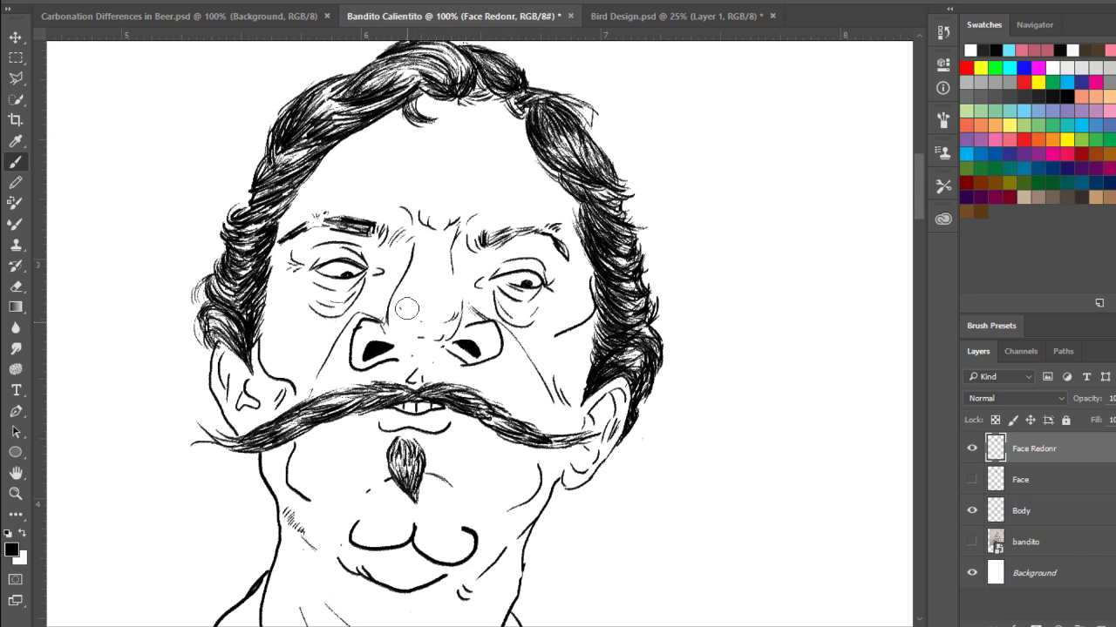
pyautogui.moveTo(452, 320)
pyautogui.mouseDown()
pyautogui.moveTo(472, 315)
pyautogui.moveTo(461, 309)
pyautogui.moveTo(489, 335)
pyautogui.moveTo(451, 352)
pyautogui.moveTo(361, 353)
pyautogui.moveTo(362, 330)
pyautogui.moveTo(379, 342)
pyautogui.mouseUp()
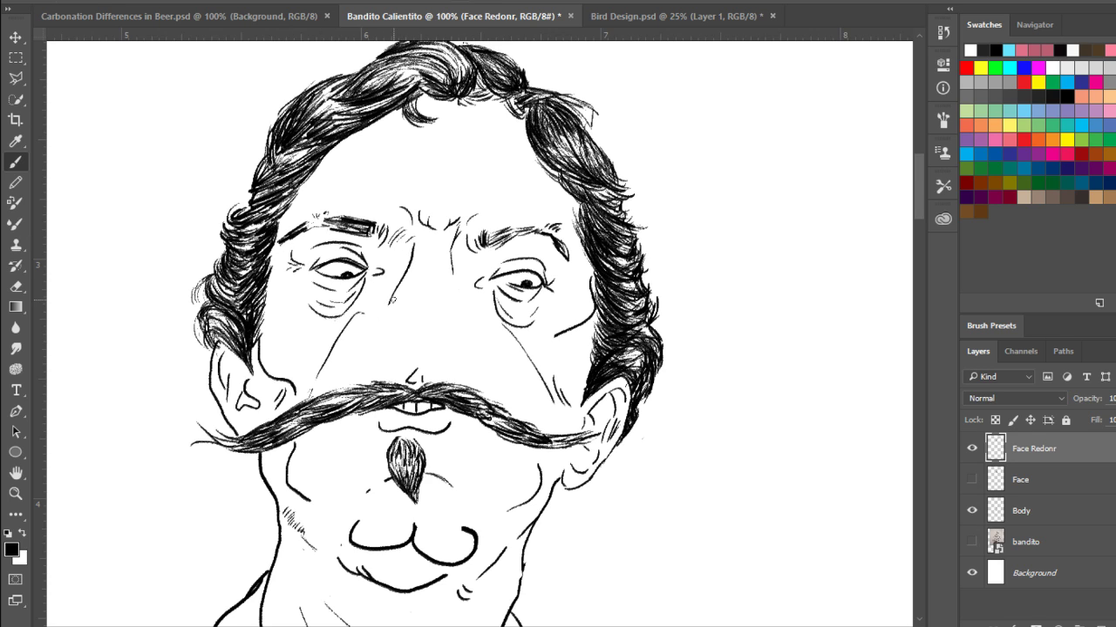
pyautogui.moveTo(387, 311)
pyautogui.mouseDown()
pyautogui.moveTo(408, 338)
pyautogui.moveTo(435, 336)
pyautogui.mouseUp()
pyautogui.hotkey('ctrl', 'alt', 'z')
pyautogui.hotkey('ctrl', 'alt', 'z')
pyautogui.moveTo(404, 262)
pyautogui.mouseDown()
pyautogui.moveTo(420, 324)
pyautogui.moveTo(474, 351)
pyautogui.moveTo(456, 263)
pyautogui.mouseUp()
pyautogui.hotkey('ctrl', 'alt', 'z')
pyautogui.moveTo(394, 294)
pyautogui.mouseDown()
pyautogui.moveTo(406, 336)
pyautogui.moveTo(406, 320)
pyautogui.moveTo(454, 320)
pyautogui.mouseUp()
pyautogui.hotkey('ctrl', 'alt', 'z')
pyautogui.moveTo(417, 352); pyautogui.dragTo(398, 331)
pyautogui.hotkey('ctrl', 'alt', 'z')
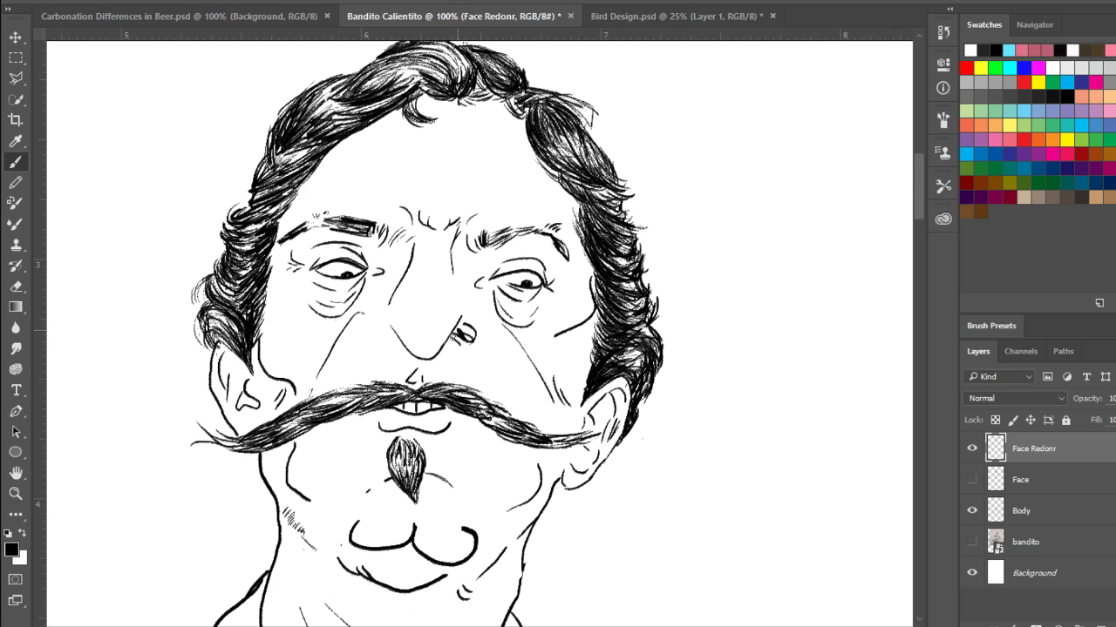
pyautogui.hotkey('ctrl', 'alt', 'z')
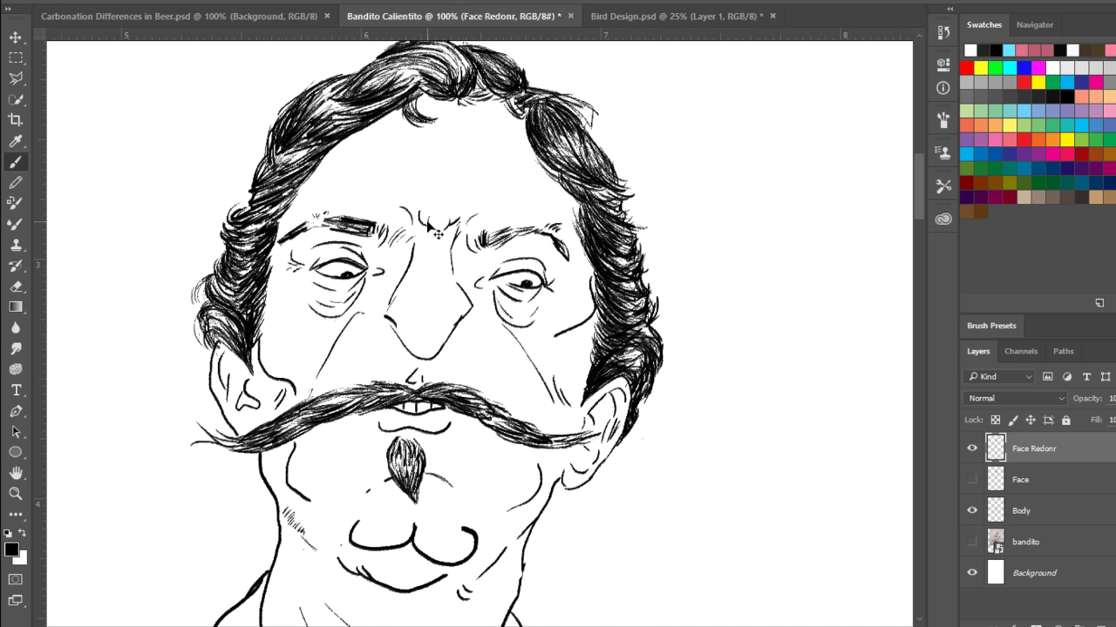
# - Undo the pointed nose redraw after checking it against the whole head, restoring the original nostrils and nose lines
pyautogui.hotkey('ctrl', '-')
pyautogui.hotkey('ctrl', '-')
pyautogui.hotkey('ctrl', '-')
pyautogui.hotkey('ctrl', '+')
pyautogui.hotkey('ctrl', '+')
pyautogui.hotkey('ctrl', '+')
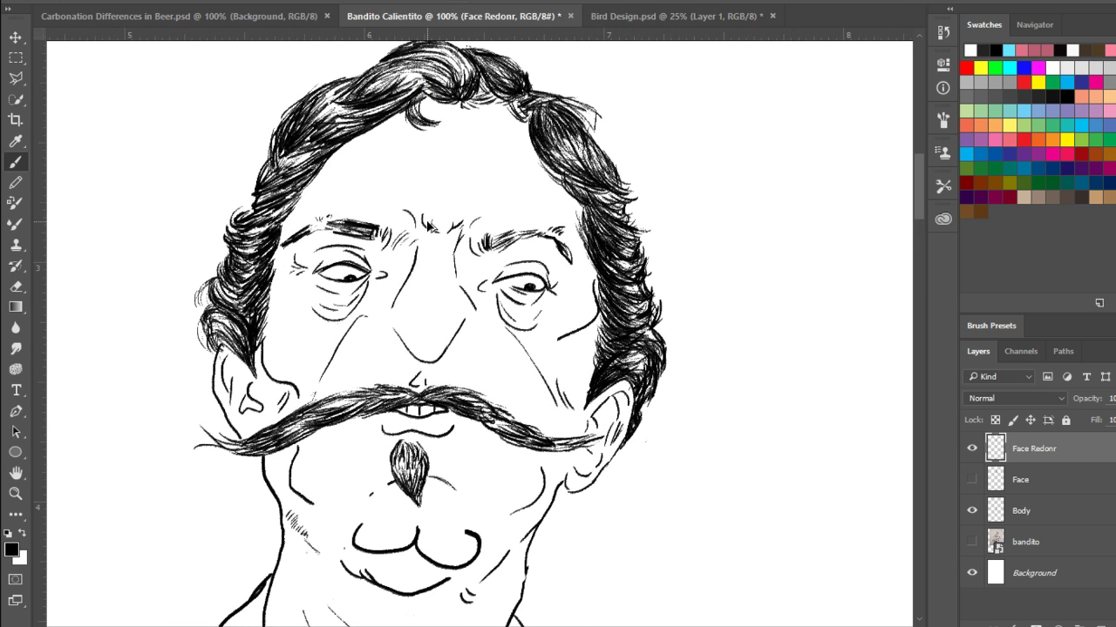
pyautogui.hotkey('ctrl', 'alt', 'z')
pyautogui.hotkey('ctrl', 'alt', 'z')
pyautogui.hotkey('ctrl', 'alt', 'z')
pyautogui.hotkey('ctrl', 'alt', 'z')
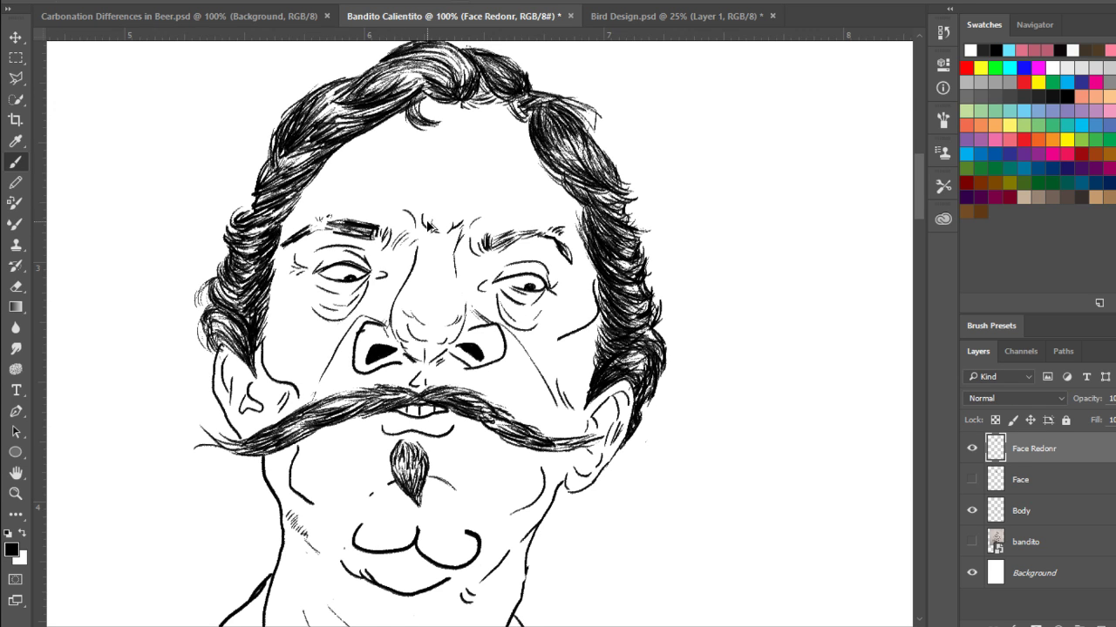
# - Try erasing both nostrils and most of the lower nose lines on the Face Redonr layer
pyautogui.scroll(2, 438, 234)
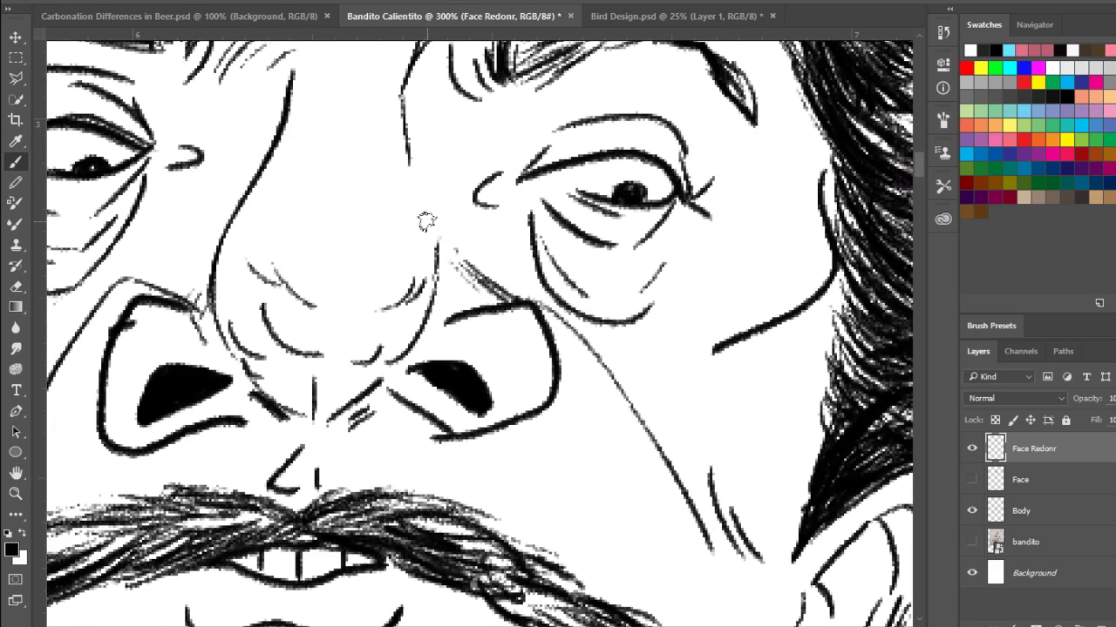
pyautogui.moveTo(419, 403)
pyautogui.mouseDown()
pyautogui.moveTo(468, 415)
pyautogui.moveTo(477, 382)
pyautogui.moveTo(504, 405)
pyautogui.moveTo(573, 353)
pyautogui.moveTo(604, 347)
pyautogui.moveTo(578, 291)
pyautogui.moveTo(539, 287)
pyautogui.moveTo(556, 269)
pyautogui.moveTo(570, 285)
pyautogui.moveTo(547, 278)
pyautogui.moveTo(531, 219)
pyautogui.moveTo(512, 293)
pyautogui.moveTo(508, 215)
pyautogui.moveTo(462, 304)
pyautogui.moveTo(529, 379)
pyautogui.mouseUp()
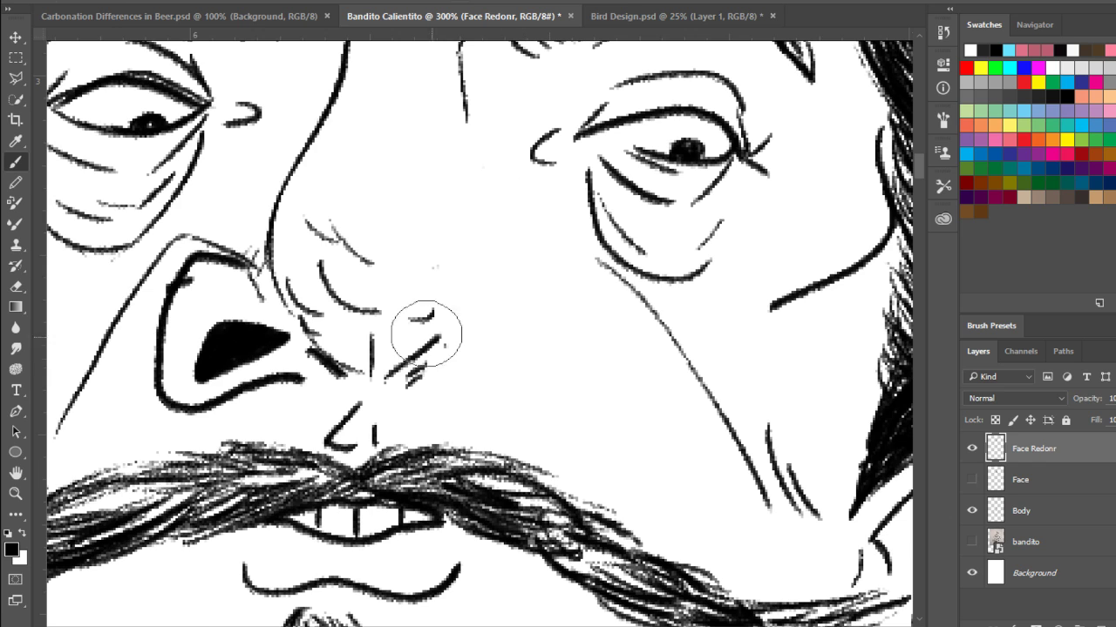
pyautogui.moveTo(264, 373)
pyautogui.mouseDown()
pyautogui.moveTo(189, 357)
pyautogui.moveTo(211, 392)
pyautogui.moveTo(183, 389)
pyautogui.moveTo(187, 288)
pyautogui.moveTo(201, 313)
pyautogui.moveTo(227, 293)
pyautogui.moveTo(234, 319)
pyautogui.moveTo(241, 278)
pyautogui.moveTo(266, 365)
pyautogui.moveTo(325, 398)
pyautogui.moveTo(426, 334)
pyautogui.moveTo(264, 318)
pyautogui.moveTo(257, 287)
pyautogui.moveTo(231, 335)
pyautogui.mouseUp()
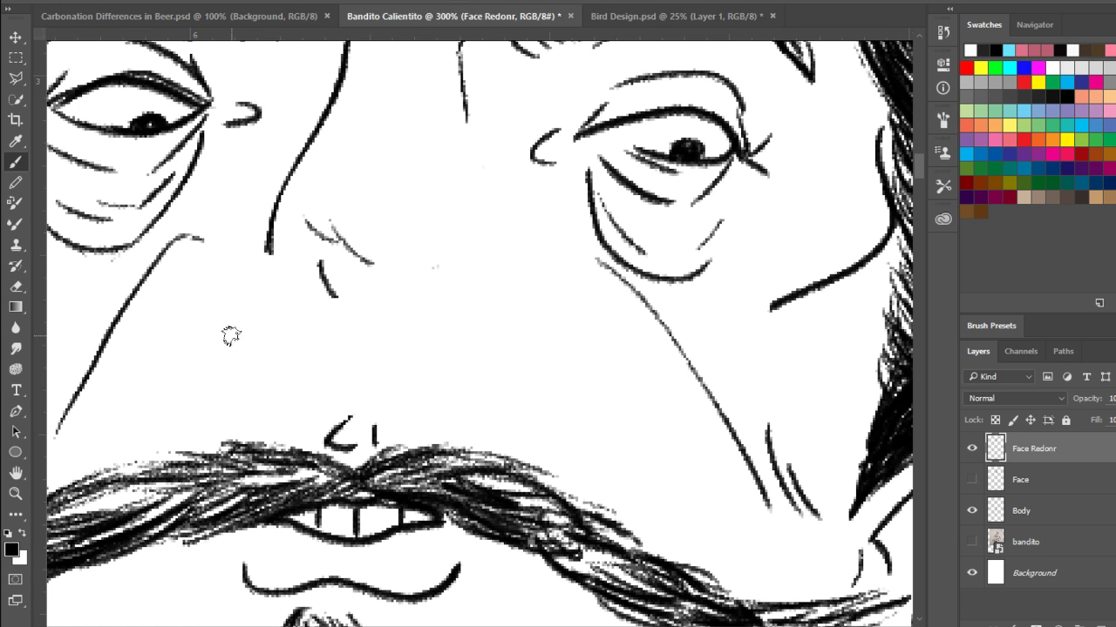
# - Show the bandito sketch layer as a guide and try a curved line for the right side of the nose
pyautogui.click(972, 542)
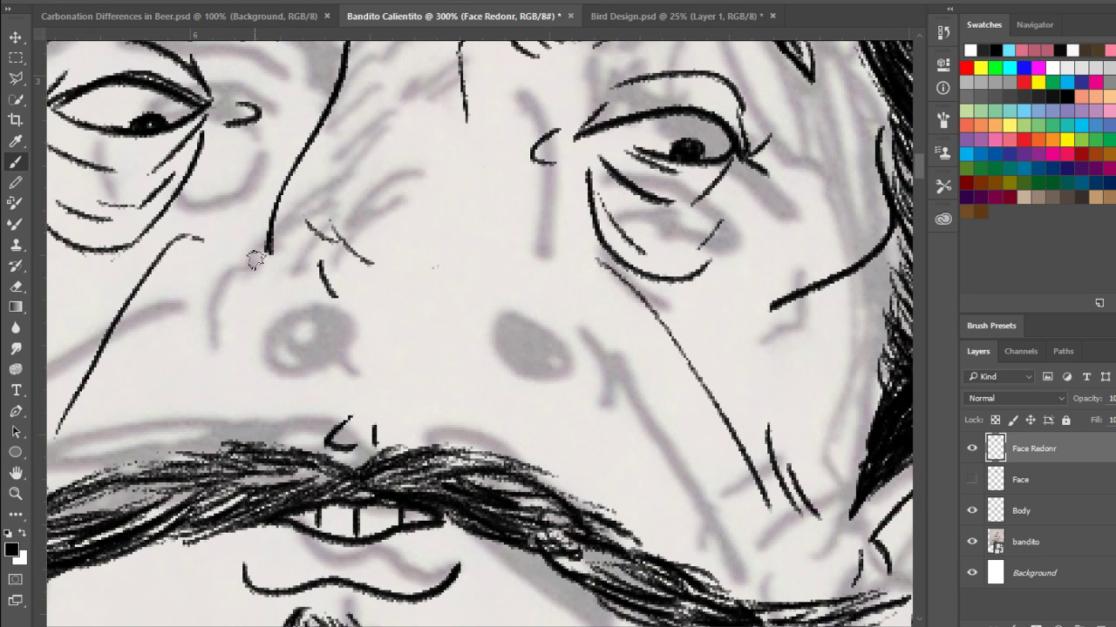
pyautogui.moveTo(258, 259); pyautogui.dragTo(231, 329)
pyautogui.hotkey('ctrl', 'z')
pyautogui.moveTo(538, 141)
pyautogui.mouseDown()
pyautogui.moveTo(486, 299)
pyautogui.moveTo(515, 378)
pyautogui.moveTo(480, 500)
pyautogui.moveTo(541, 317)
pyautogui.mouseUp()
pyautogui.hotkey('ctrl', 'z')
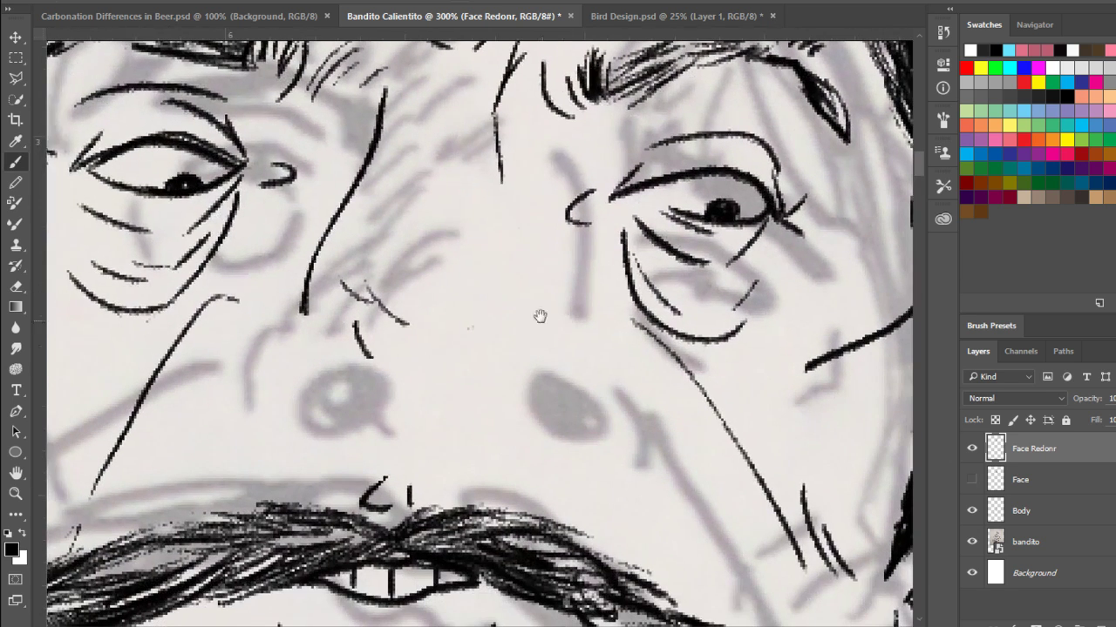
pyautogui.moveTo(491, 249); pyautogui.dragTo(517, 399)
pyautogui.hotkey('ctrl', 'z')
pyautogui.moveTo(519, 225); pyautogui.dragTo(532, 370)
pyautogui.hotkey('ctrl', 'z')
pyautogui.moveTo(515, 224); pyautogui.dragTo(529, 370)
# - Try solid black slanted nostrils framed by broken wing outlines, then revert to the original nose
pyautogui.moveTo(578, 400)
pyautogui.mouseDown()
pyautogui.moveTo(545, 390)
pyautogui.moveTo(543, 416)
pyautogui.mouseUp()
pyautogui.moveTo(276, 373)
pyautogui.mouseDown()
pyautogui.moveTo(247, 395)
pyautogui.moveTo(291, 376)
pyautogui.mouseUp()
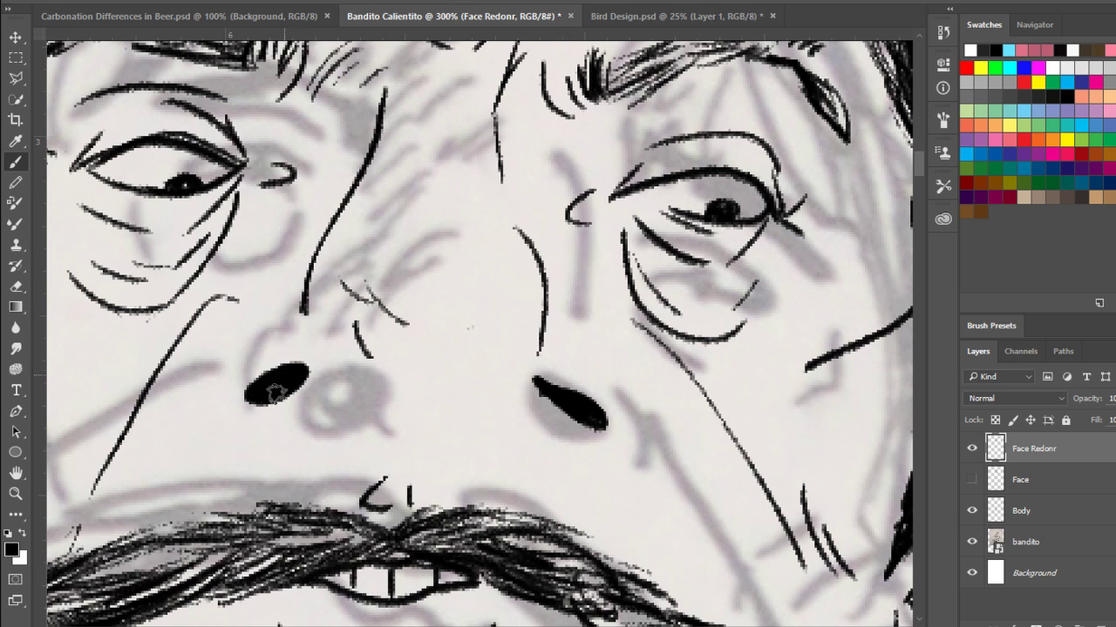
pyautogui.moveTo(244, 346)
pyautogui.mouseDown()
pyautogui.moveTo(209, 373)
pyautogui.moveTo(241, 428)
pyautogui.moveTo(301, 419)
pyautogui.mouseUp()
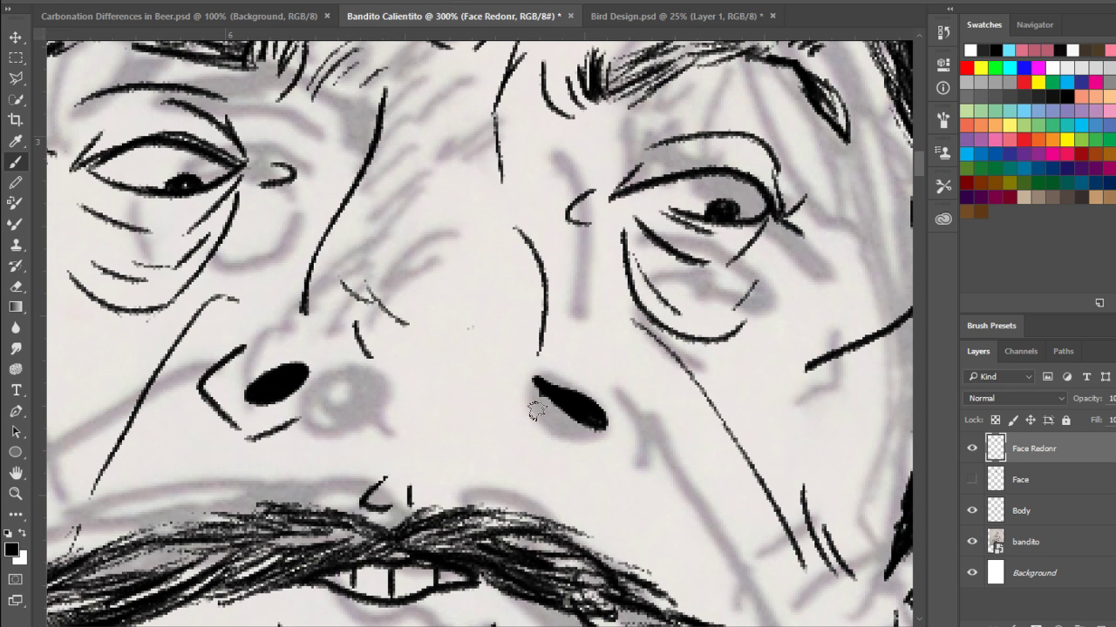
pyautogui.moveTo(525, 432); pyautogui.dragTo(619, 447)
pyautogui.hotkey('ctrl', 'z')
pyautogui.moveTo(531, 448)
pyautogui.mouseDown()
pyautogui.moveTo(618, 474)
pyautogui.moveTo(648, 415)
pyautogui.mouseUp()
pyautogui.moveTo(636, 399); pyautogui.dragTo(566, 361)
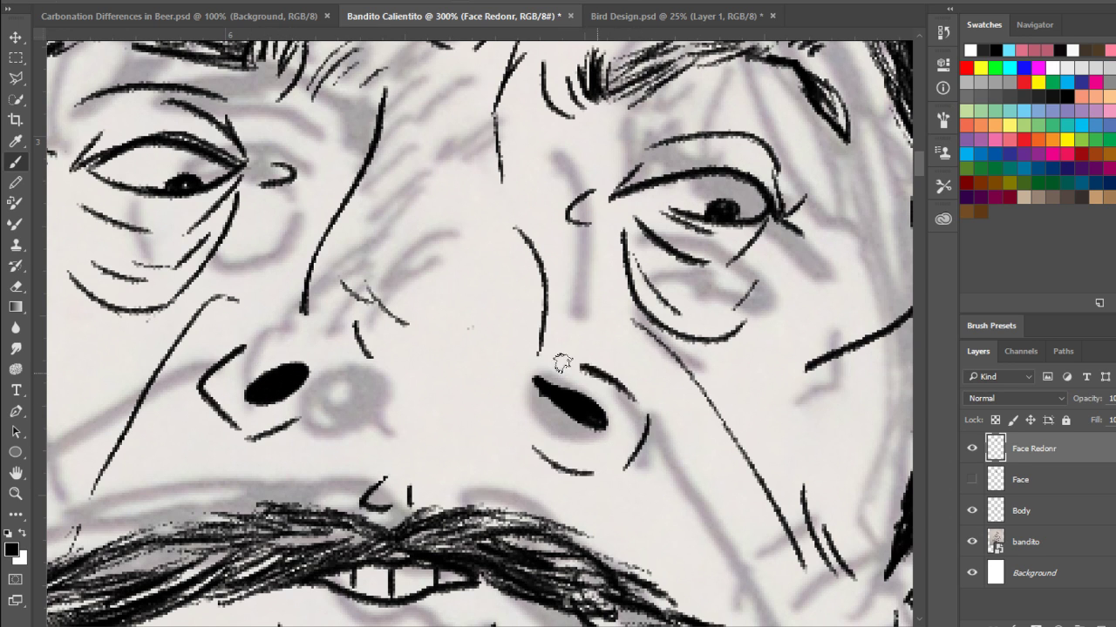
pyautogui.hotkey('ctrl', '-')
pyautogui.hotkey('ctrl', '-')
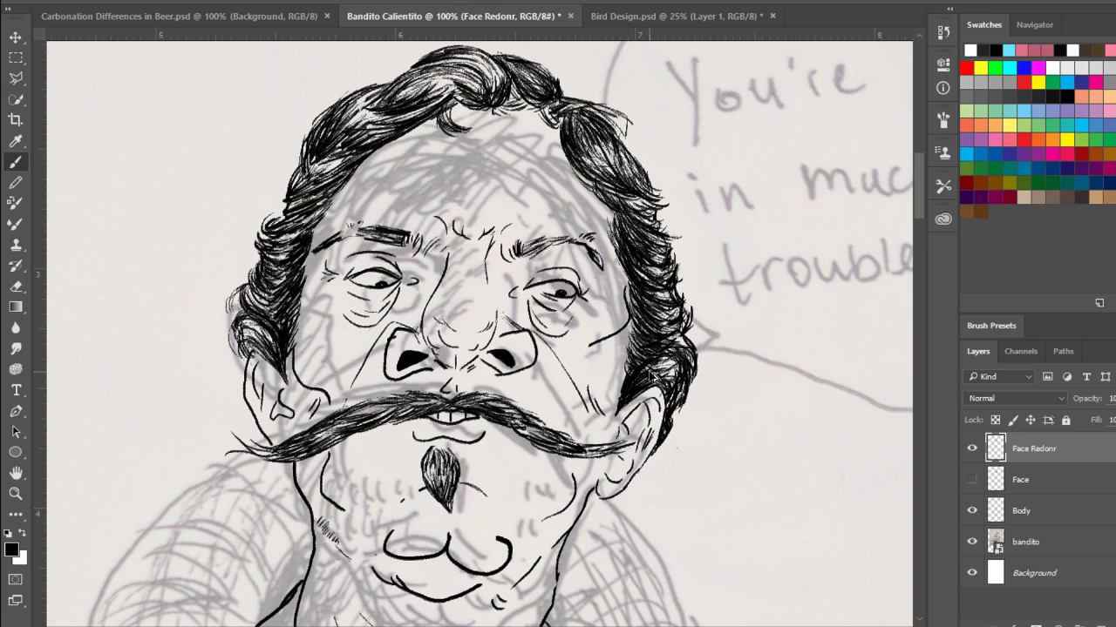
# - Erase the left nostril and its outline, and draw a smaller curved wing beside the nose in its place
pyautogui.hotkey('ctrl', '+')
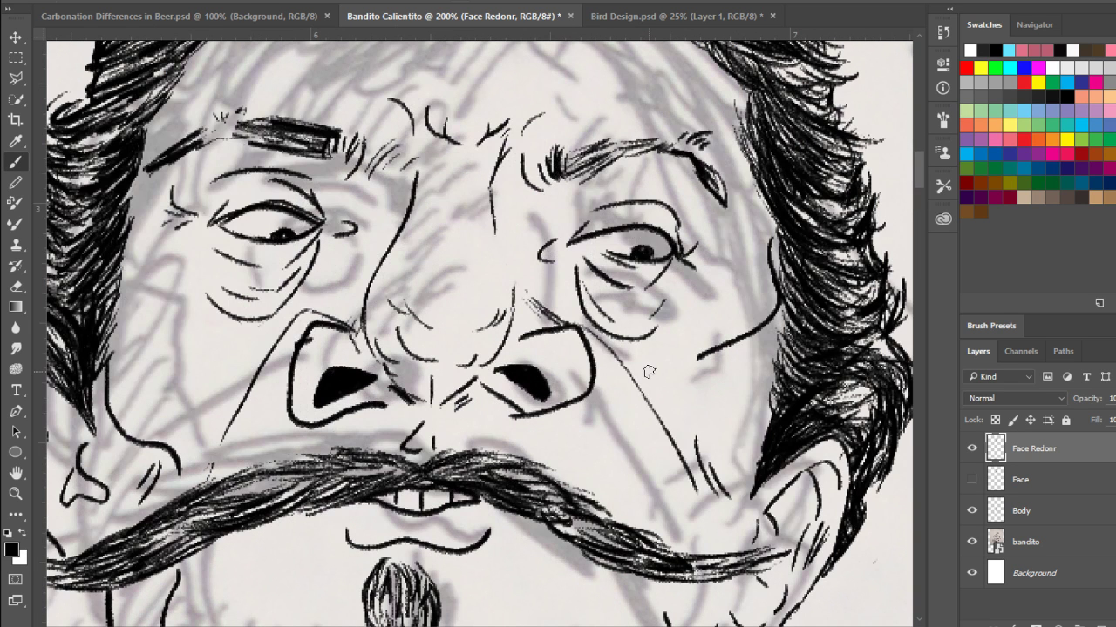
pyautogui.moveTo(377, 411)
pyautogui.mouseDown()
pyautogui.moveTo(336, 371)
pyautogui.moveTo(309, 415)
pyautogui.moveTo(292, 407)
pyautogui.moveTo(315, 349)
pyautogui.moveTo(328, 352)
pyautogui.moveTo(315, 342)
pyautogui.moveTo(340, 348)
pyautogui.moveTo(371, 384)
pyautogui.moveTo(371, 367)
pyautogui.moveTo(392, 411)
pyautogui.moveTo(351, 359)
pyautogui.mouseUp()
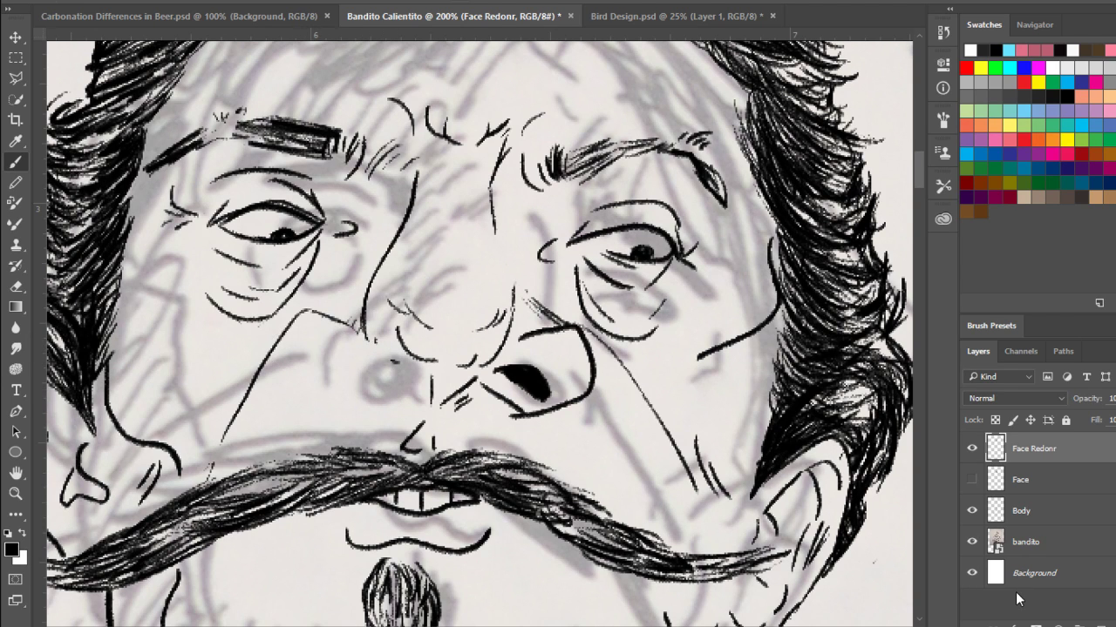
pyautogui.moveTo(359, 329); pyautogui.dragTo(327, 366)
pyautogui.hotkey('ctrl', 'z')
pyautogui.moveTo(357, 325); pyautogui.dragTo(332, 363)
pyautogui.hotkey('ctrl', 'z')
pyautogui.moveTo(359, 328); pyautogui.dragTo(322, 373)
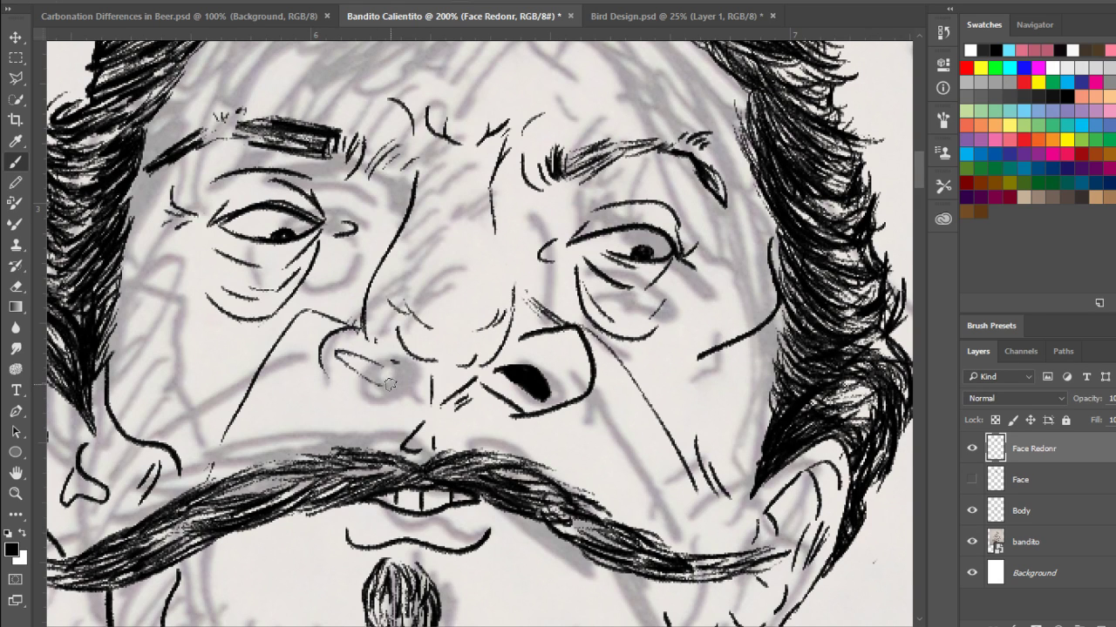
# - Draw a small slanted nostril opening inside the left wing, filled solid black with a thin line above it
pyautogui.moveTo(361, 361)
pyautogui.mouseDown()
pyautogui.moveTo(383, 383)
pyautogui.moveTo(343, 367)
pyautogui.moveTo(377, 378)
pyautogui.moveTo(373, 366)
pyautogui.moveTo(416, 390)
pyautogui.mouseUp()
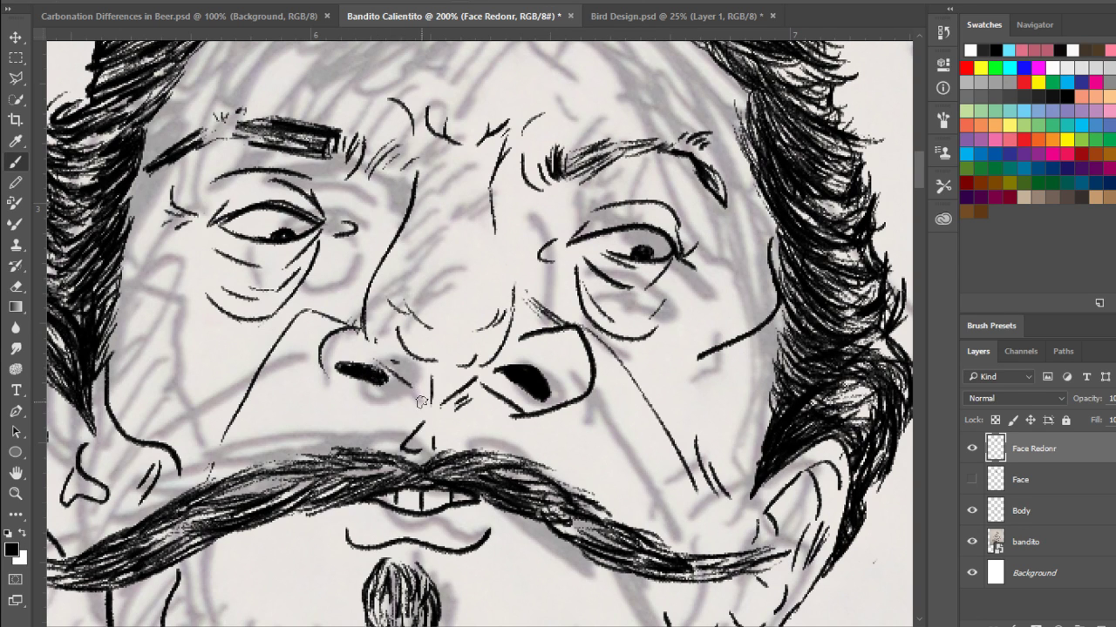
pyautogui.hotkey('ctrl', 'z')
pyautogui.moveTo(370, 348); pyautogui.dragTo(408, 374)
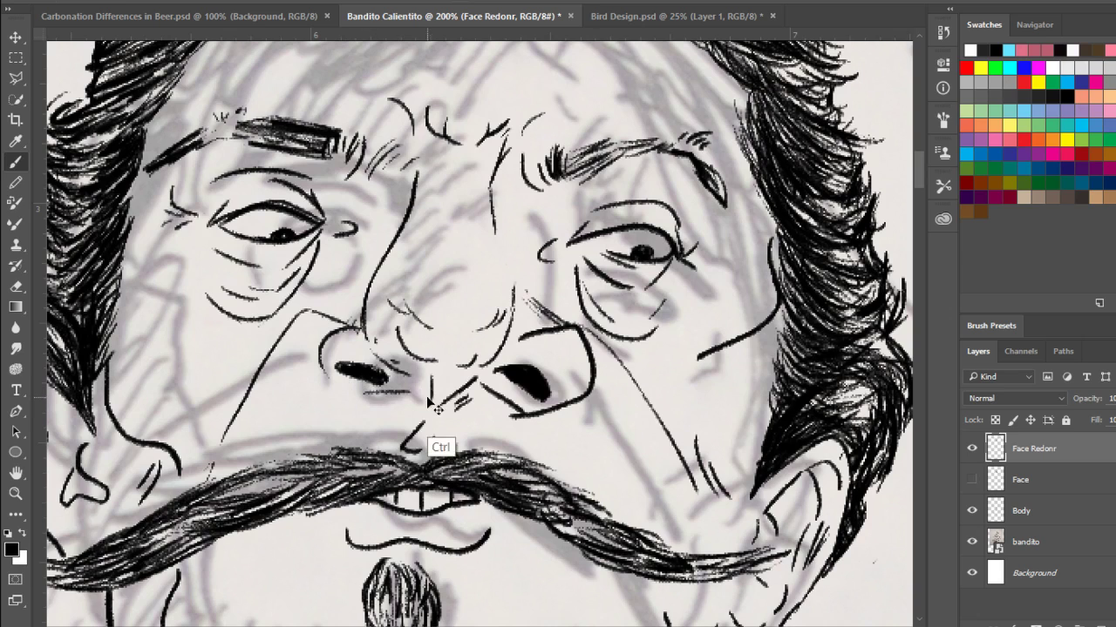
# - Add a crease from the left nostril toward the nose base and a thin curved edge beneath the nostril
pyautogui.moveTo(394, 384); pyautogui.dragTo(431, 411)
pyautogui.moveTo(349, 395); pyautogui.dragTo(400, 388)
pyautogui.hotkey('ctrl', 'z')
pyautogui.moveTo(323, 376)
pyautogui.mouseDown()
pyautogui.moveTo(374, 393)
pyautogui.moveTo(356, 393)
pyautogui.moveTo(336, 384)
pyautogui.moveTo(378, 387)
pyautogui.moveTo(357, 392)
pyautogui.moveTo(396, 380)
pyautogui.mouseUp()
pyautogui.hotkey('ctrl', 'z')
pyautogui.hotkey('ctrl', 'z')
pyautogui.hotkey('ctrl', 'z')
pyautogui.hotkey('ctrl', 'z')
pyautogui.hotkey('ctrl', 'z')
pyautogui.hotkey('ctrl', 'z')
pyautogui.hotkey('ctrl', 'z')
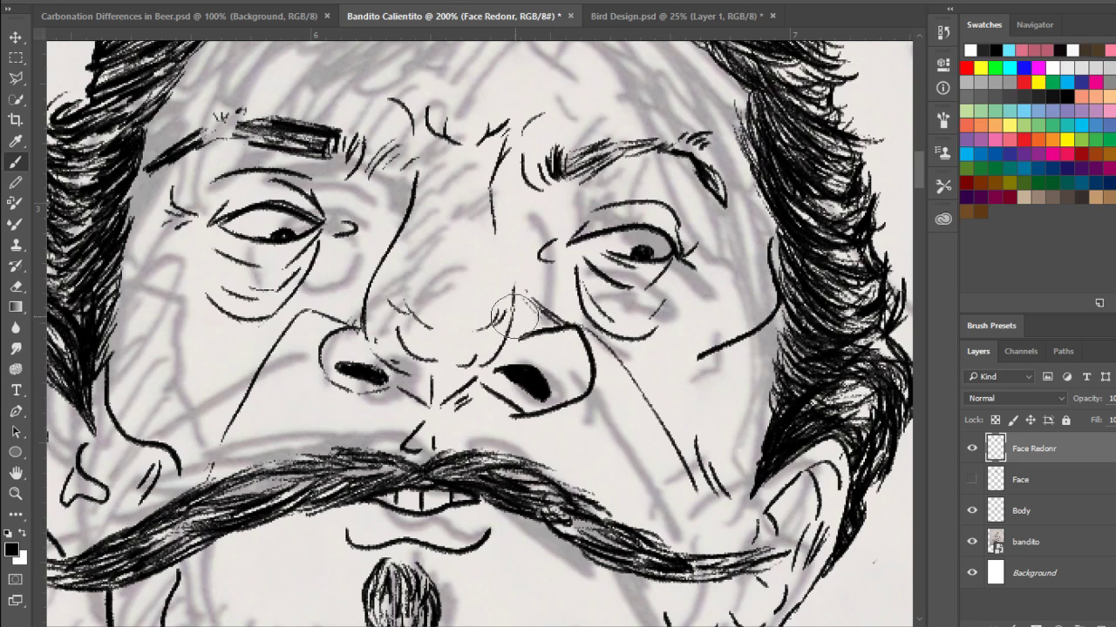
# - Erase the right nostril and its surrounding nose lines, and draw a small flat black nostril opening in its place
pyautogui.moveTo(494, 350)
pyautogui.mouseDown()
pyautogui.moveTo(513, 404)
pyautogui.moveTo(500, 388)
pyautogui.moveTo(520, 381)
pyautogui.moveTo(534, 407)
pyautogui.moveTo(565, 398)
pyautogui.moveTo(572, 411)
pyautogui.moveTo(587, 380)
pyautogui.moveTo(563, 339)
pyautogui.moveTo(579, 355)
pyautogui.moveTo(501, 315)
pyautogui.mouseUp()
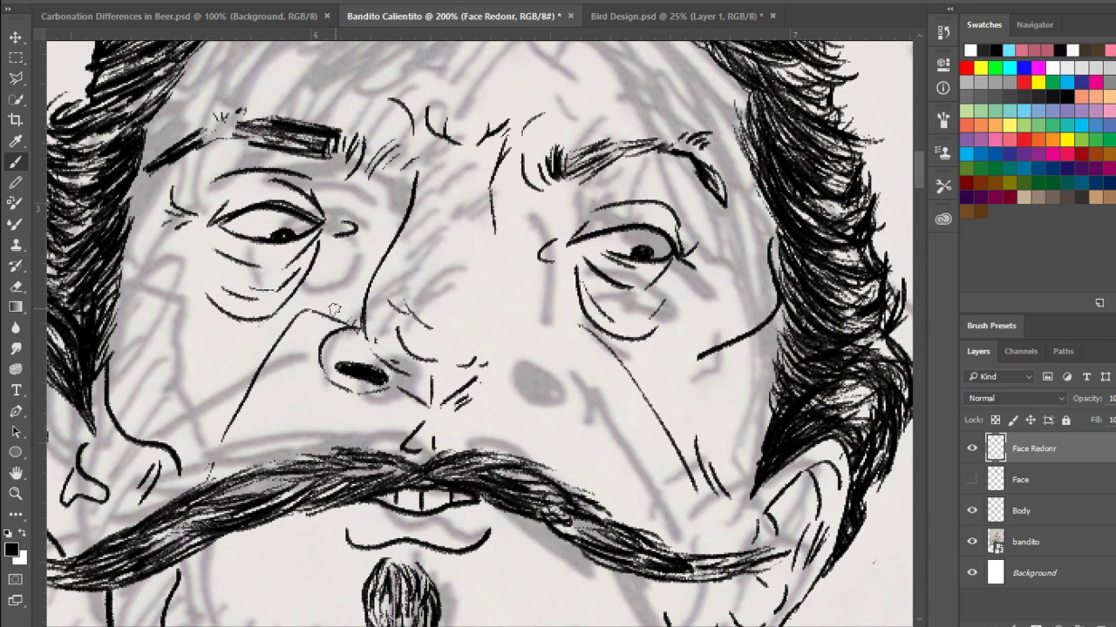
pyautogui.moveTo(486, 374)
pyautogui.mouseDown()
pyautogui.moveTo(516, 375)
pyautogui.moveTo(518, 407)
pyautogui.moveTo(510, 397)
pyautogui.moveTo(523, 405)
pyautogui.moveTo(514, 403)
pyautogui.moveTo(554, 372)
pyautogui.mouseUp()
pyautogui.hotkey('ctrl', 'alt', 'z')
pyautogui.hotkey('ctrl', 'alt', 'z')
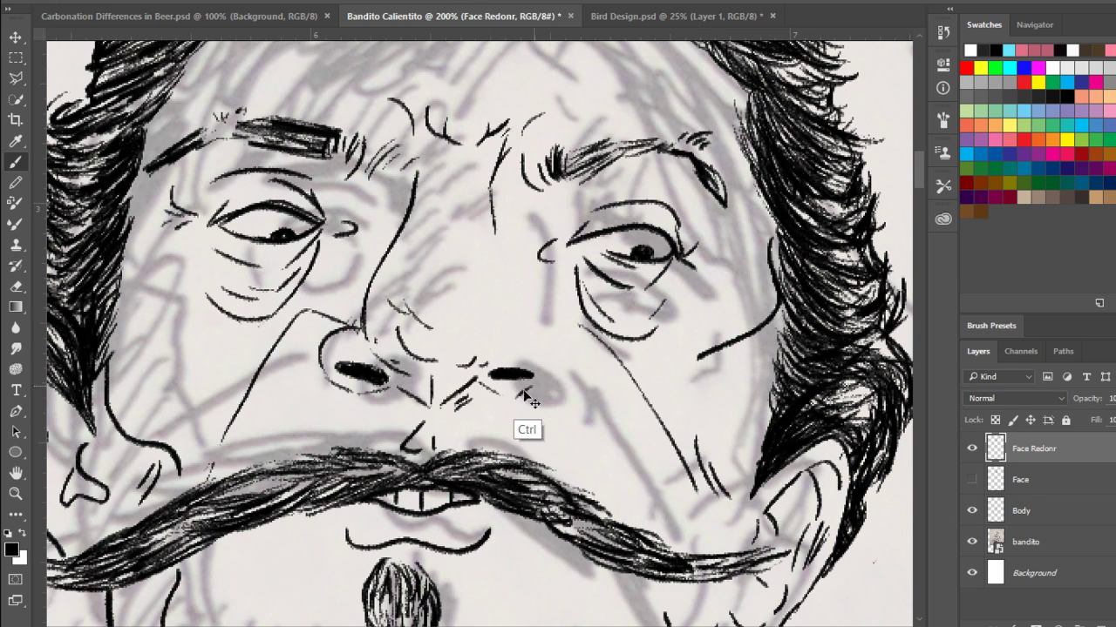
pyautogui.hotkey('ctrl', 'alt', 'z')
pyautogui.moveTo(504, 398); pyautogui.dragTo(554, 372)
pyautogui.hotkey('ctrl', 'alt', 'z')
pyautogui.moveTo(502, 401); pyautogui.dragTo(558, 377)
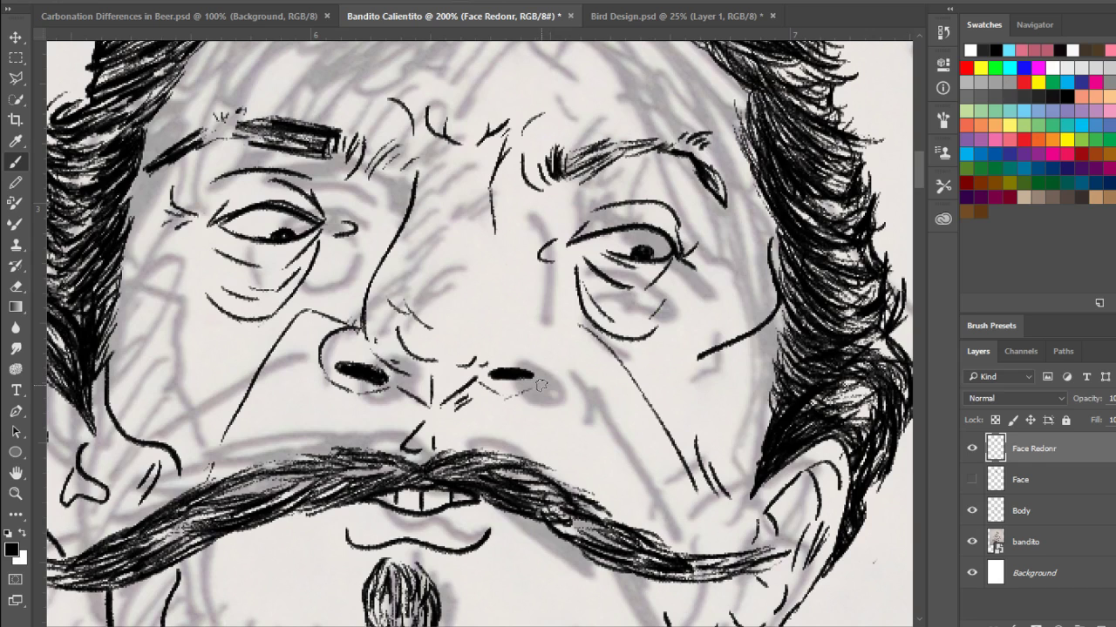
pyautogui.hotkey('ctrl', 'alt', 'z')
# - Draw the curved right nose wing, a thin line along the nose's right side and short hatch strokes on the bridge
pyautogui.moveTo(515, 327)
pyautogui.mouseDown()
pyautogui.moveTo(547, 339)
pyautogui.moveTo(553, 361)
pyautogui.mouseUp()
pyautogui.hotkey('ctrl', 'alt', 'z')
pyautogui.hotkey('ctrl', 'alt', 'z')
pyautogui.moveTo(484, 361); pyautogui.dragTo(510, 327)
pyautogui.hotkey('ctrl', 'alt', 'z')
pyautogui.moveTo(495, 232); pyautogui.dragTo(506, 284)
pyautogui.hotkey('ctrl', 'alt', 'z')
pyautogui.moveTo(495, 231)
pyautogui.mouseDown()
pyautogui.moveTo(503, 278)
pyautogui.moveTo(483, 257)
pyautogui.moveTo(513, 274)
pyautogui.moveTo(482, 234)
pyautogui.moveTo(509, 285)
pyautogui.mouseUp()
pyautogui.hotkey('ctrl', 'alt', 'z')
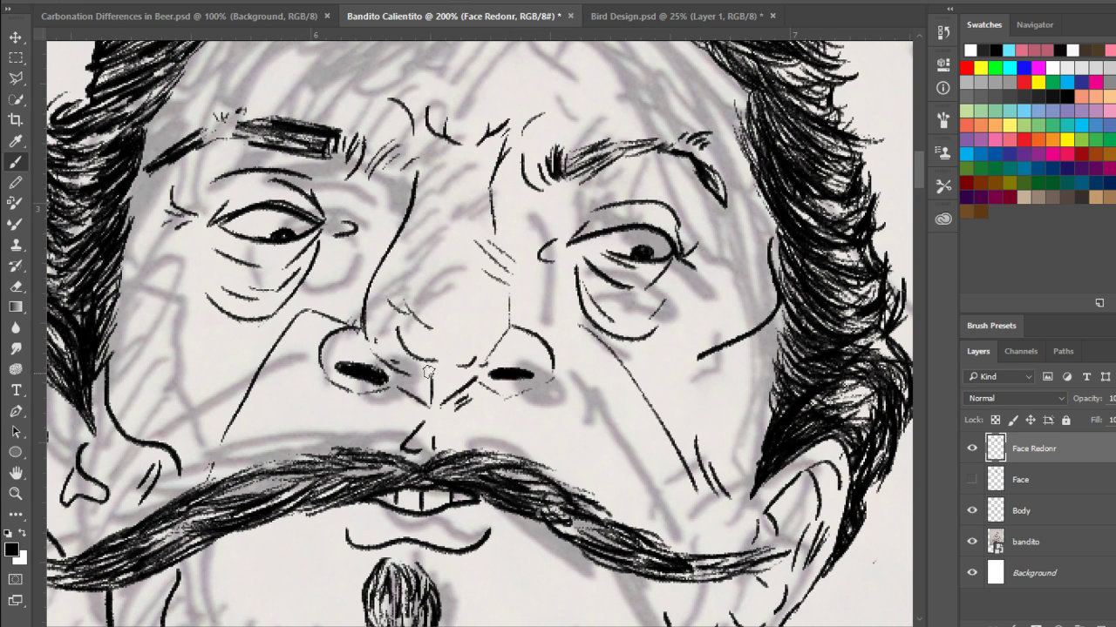
# - Hide the bandito sketch layer and check the inked face and neck
pyautogui.hotkey('ctrl', '-')
pyautogui.hotkey('ctrl', '-')
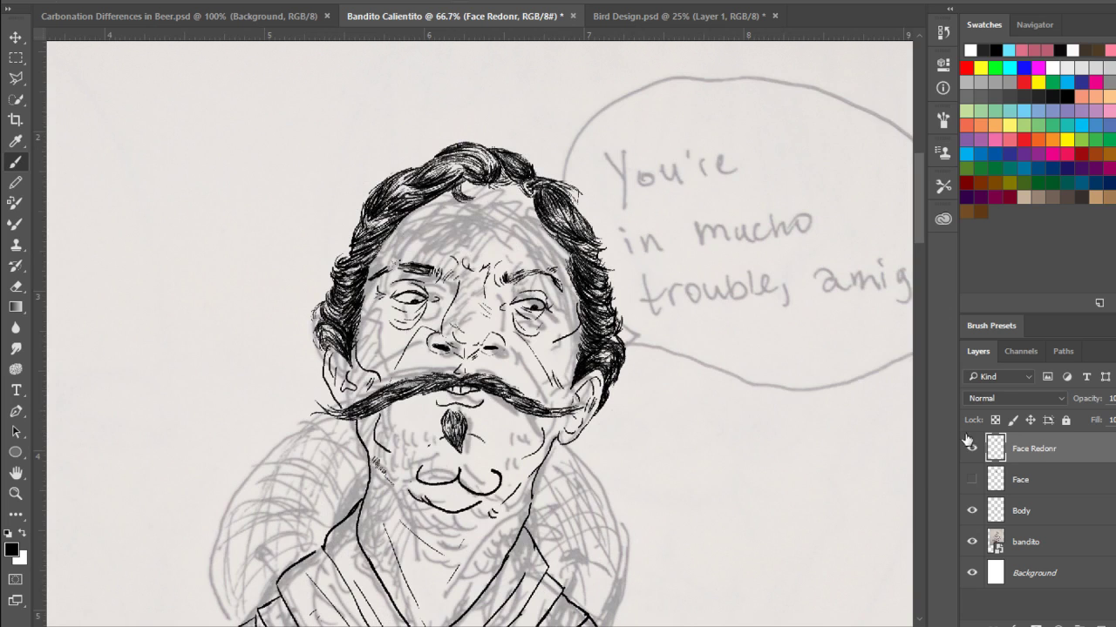
pyautogui.click(971, 542)
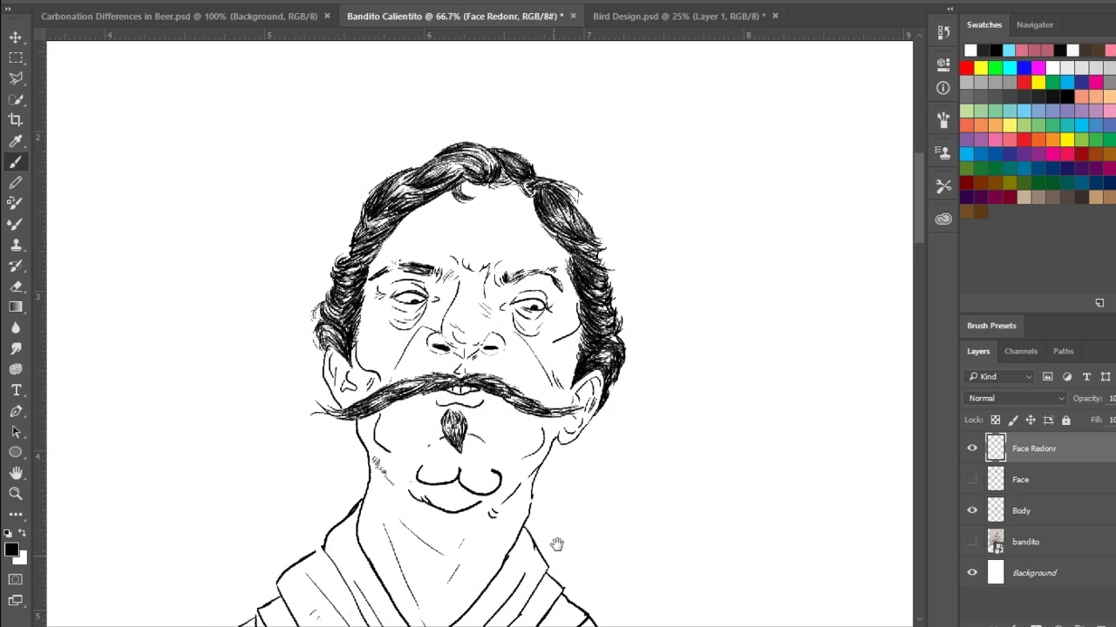
pyautogui.moveTo(557, 544); pyautogui.dragTo(563, 371)
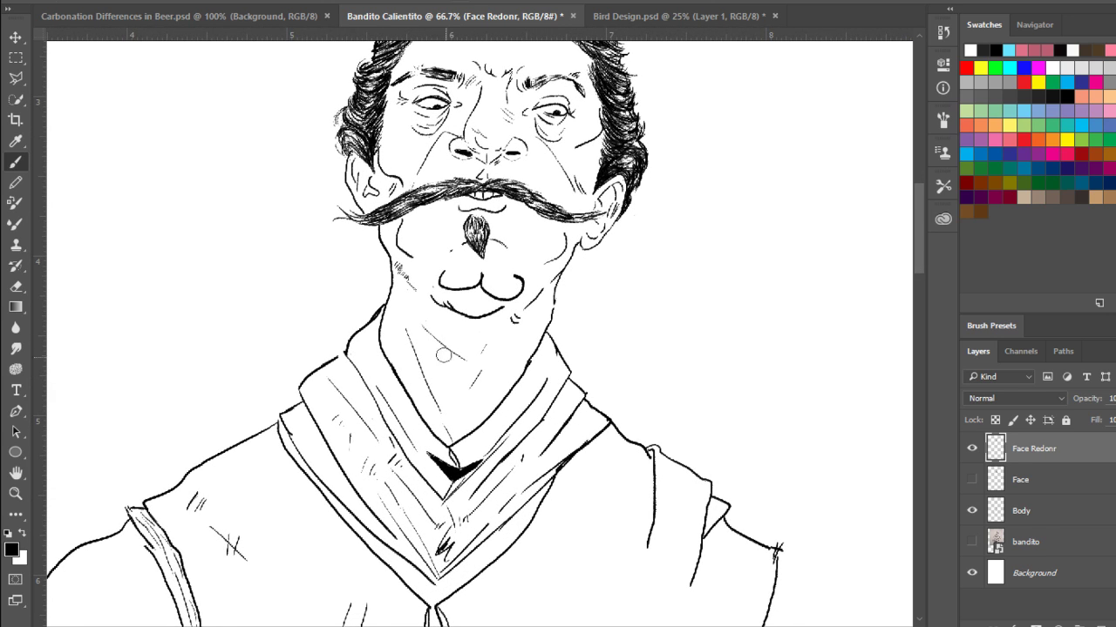
pyautogui.hotkey('ctrl', '+')
pyautogui.hotkey('ctrl', '+')
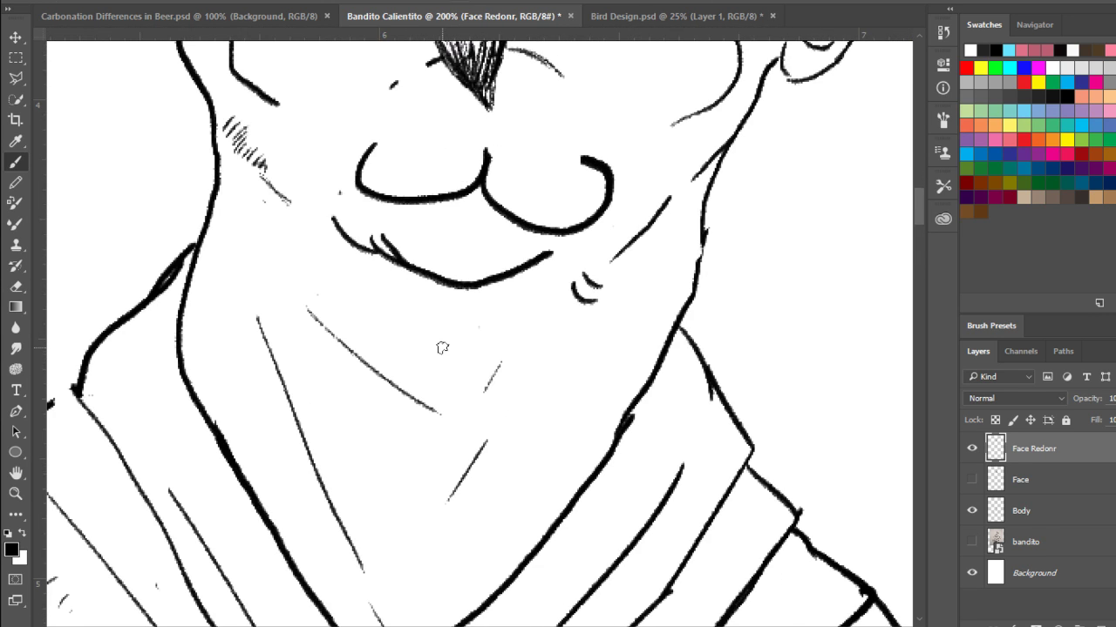
# - Remove the thick rounded chin curves below the goatee and show the bandito sketch layer again
pyautogui.moveTo(369, 170)
pyautogui.mouseDown()
pyautogui.moveTo(343, 165)
pyautogui.moveTo(368, 193)
pyautogui.moveTo(341, 178)
pyautogui.moveTo(473, 189)
pyautogui.moveTo(526, 169)
pyautogui.moveTo(528, 199)
pyautogui.moveTo(593, 216)
pyautogui.moveTo(560, 152)
pyautogui.mouseUp()
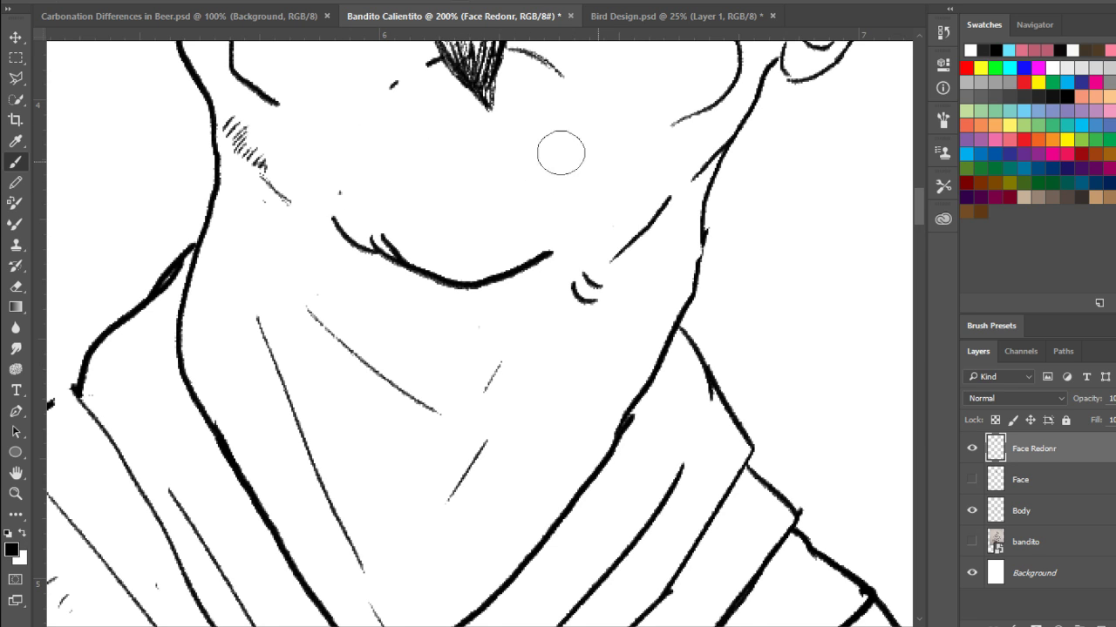
pyautogui.click(971, 542)
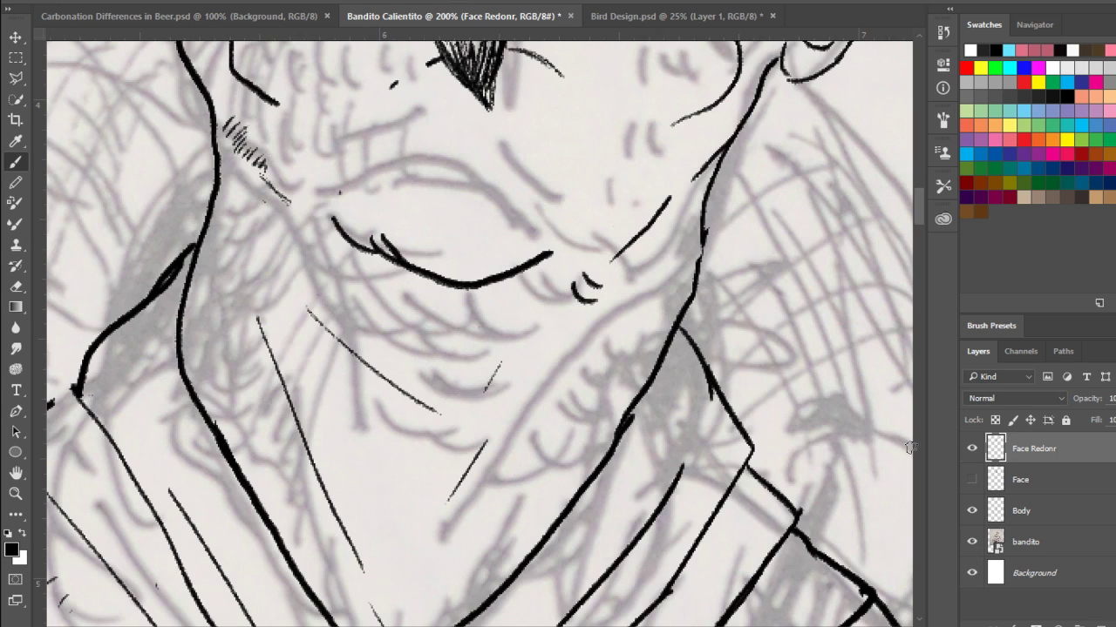
pyautogui.moveTo(394, 164); pyautogui.dragTo(421, 138)
pyautogui.hotkey('ctrl', 'z')
pyautogui.moveTo(368, 187)
pyautogui.mouseDown()
pyautogui.moveTo(426, 157)
pyautogui.moveTo(488, 162)
pyautogui.moveTo(536, 197)
pyautogui.mouseUp()
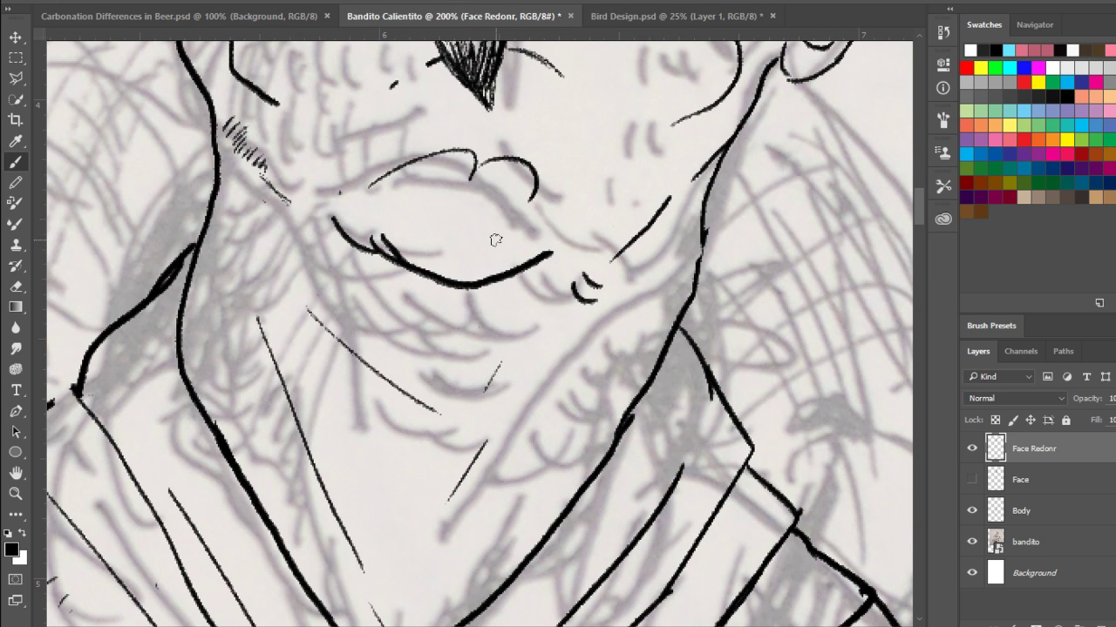
pyautogui.hotkey('ctrl', '-')
pyautogui.hotkey('ctrl', 'z')
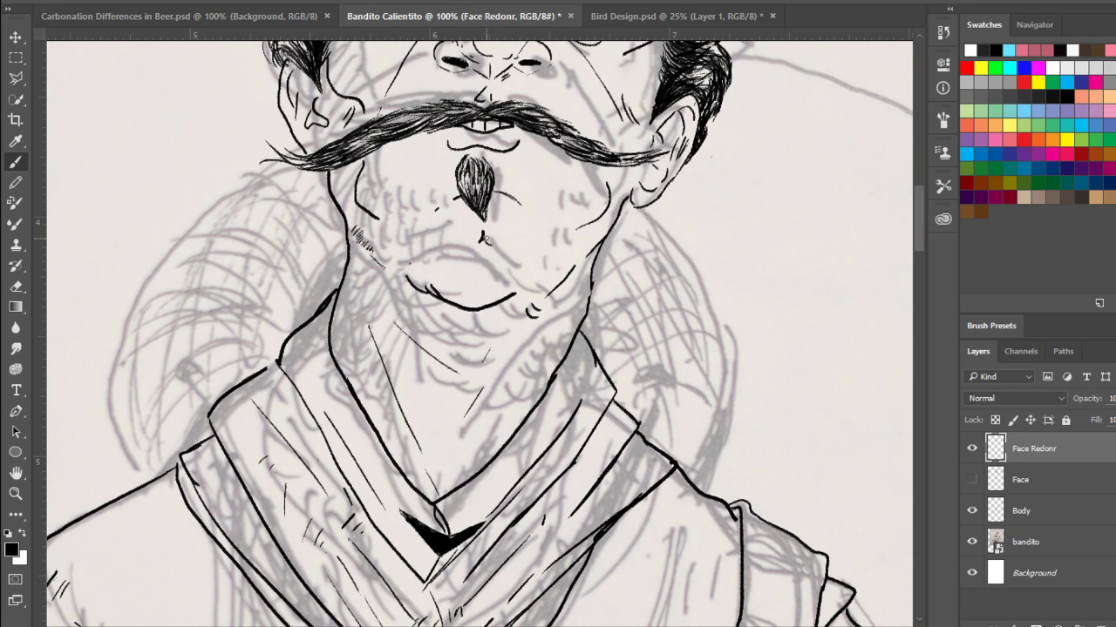
# - Draw two thin shallow curves meeting beneath the goatee to form the cleft chin
pyautogui.moveTo(483, 236)
pyautogui.mouseDown()
pyautogui.moveTo(493, 245)
pyautogui.moveTo(474, 248)
pyautogui.moveTo(504, 247)
pyautogui.mouseUp()
pyautogui.hotkey('ctrl', 'alt', 'z')
pyautogui.hotkey('ctrl', 'alt', 'z')
pyautogui.hotkey('ctrl', 'alt', 'z')
pyautogui.moveTo(456, 244)
pyautogui.mouseDown()
pyautogui.moveTo(410, 234)
pyautogui.moveTo(524, 258)
pyautogui.mouseUp()
pyautogui.hotkey('ctrl', 'alt', 'z')
pyautogui.moveTo(472, 224); pyautogui.dragTo(525, 257)
pyautogui.hotkey('ctrl', 'alt', 'z')
pyautogui.moveTo(472, 231); pyautogui.dragTo(548, 256)
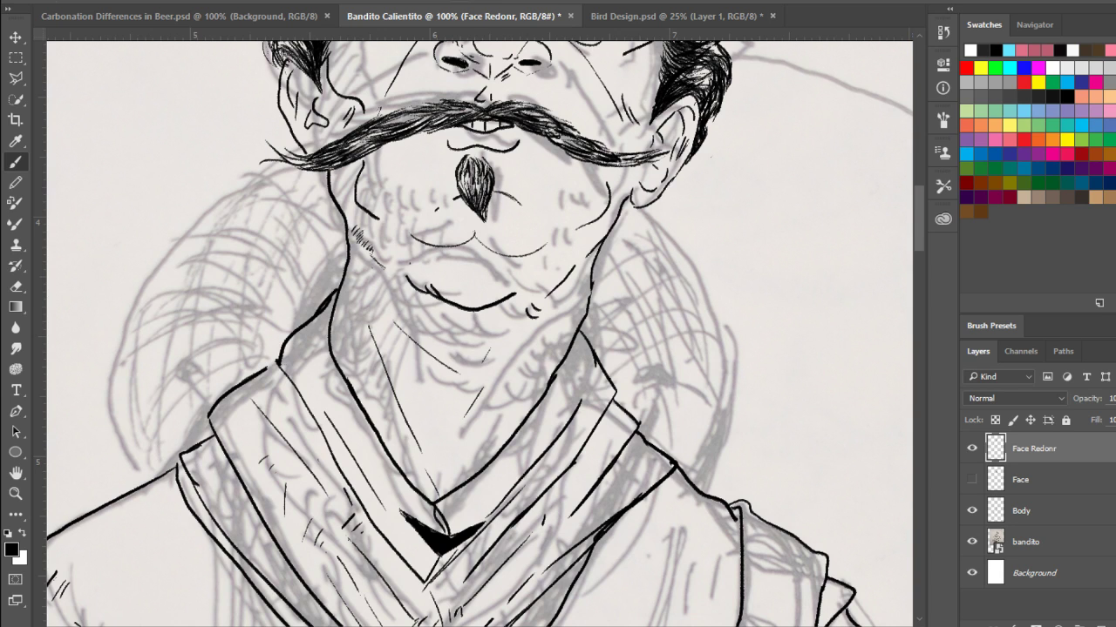
# - Erase most of the thick line under the chin and draw a thin arched fold line just above it
pyautogui.moveTo(420, 287); pyautogui.dragTo(468, 314)
pyautogui.hotkey('ctrl', 'alt', 'z')
pyautogui.moveTo(424, 265); pyautogui.dragTo(479, 290)
pyautogui.hotkey('ctrl', 'alt', 'z')
pyautogui.moveTo(340, 214); pyautogui.dragTo(373, 235)
pyautogui.hotkey('ctrl', 'alt', 'z')
pyautogui.moveTo(482, 261)
pyautogui.mouseDown()
pyautogui.moveTo(429, 266)
pyautogui.moveTo(526, 261)
pyautogui.mouseUp()
pyautogui.hotkey('ctrl', 'alt', 'z')
pyautogui.hotkey('ctrl', 'alt', 'z')
pyautogui.hotkey('ctrl', 'alt', 'z')
pyautogui.moveTo(427, 265); pyautogui.dragTo(517, 261)
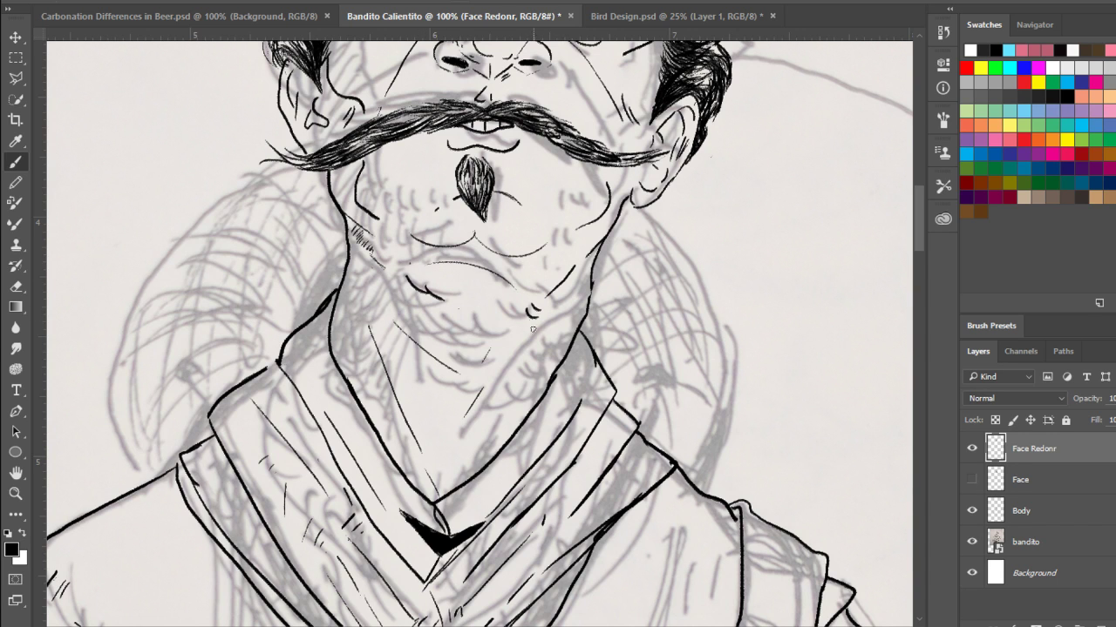
pyautogui.hotkey('ctrl', 'alt', 'z')
pyautogui.moveTo(425, 263); pyautogui.dragTo(542, 253)
pyautogui.hotkey('ctrl', 'alt', 'z')
pyautogui.hotkey('ctrl', 'alt', 'z')
# - On the Body layer, ink the bandolier's upper edge with small loop bumps from the armhole to the vest opening
pyautogui.hotkey('ctrl', '-')
pyautogui.hotkey('ctrl', '-')
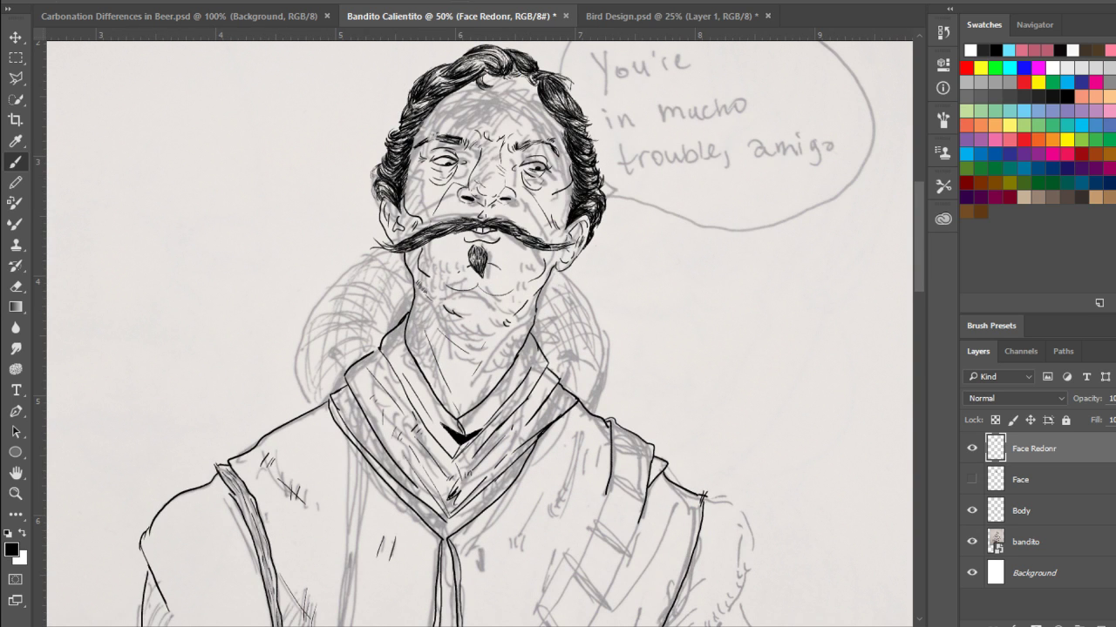
pyautogui.moveTo(673, 548); pyautogui.dragTo(743, 362)
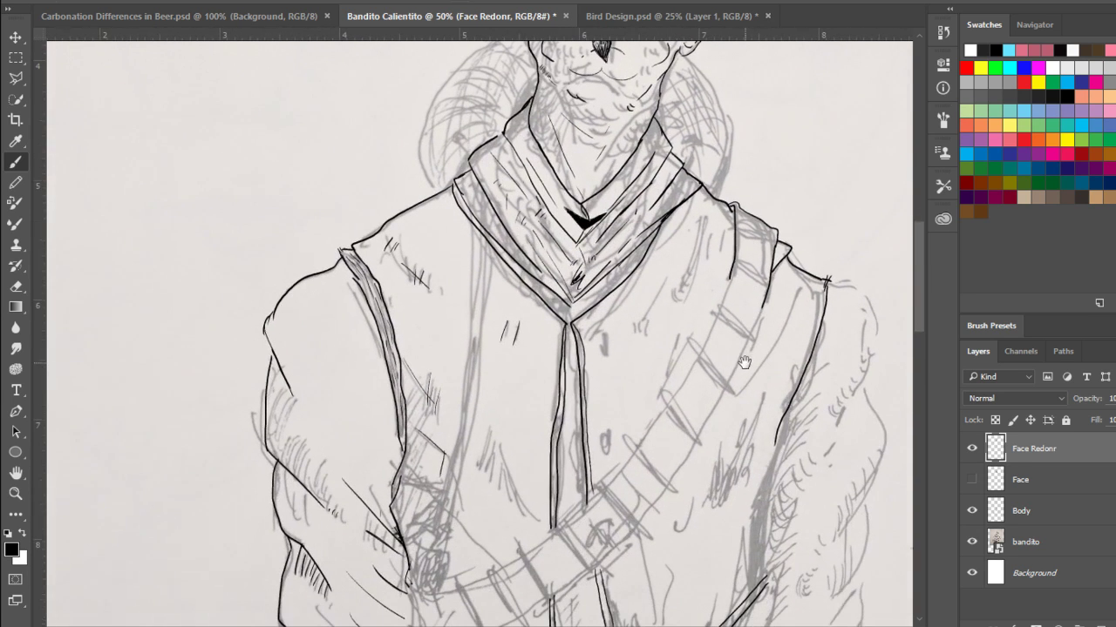
pyautogui.click(1065, 421)
pyautogui.click(1031, 515)
pyautogui.moveTo(662, 516); pyautogui.dragTo(667, 364)
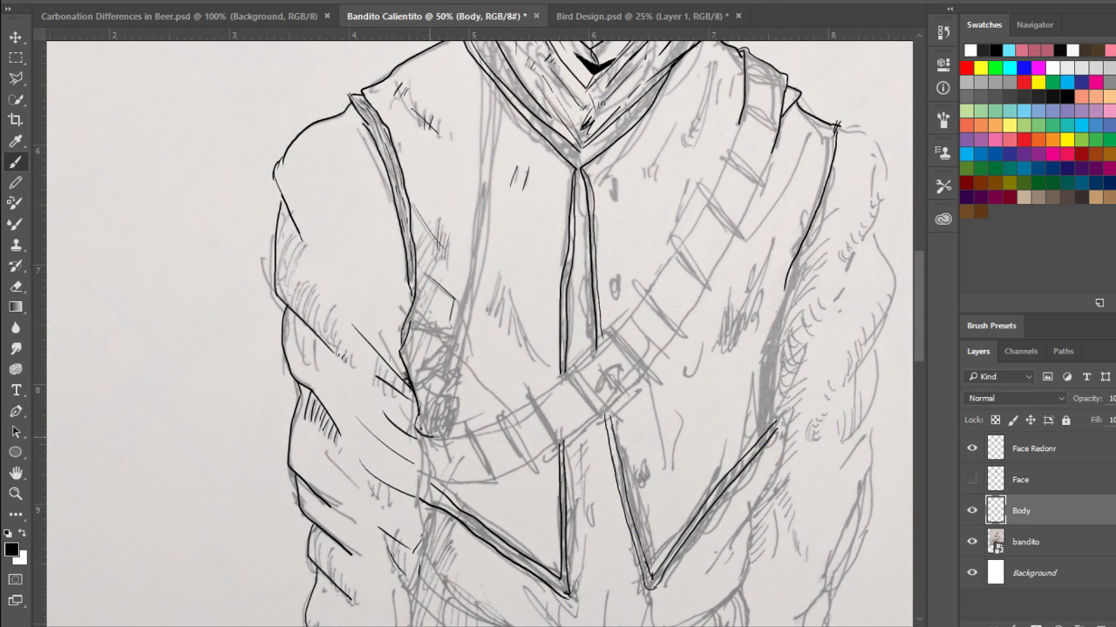
pyautogui.hotkey('ctrl', 'alt', 'z')
pyautogui.moveTo(448, 440); pyautogui.dragTo(467, 432)
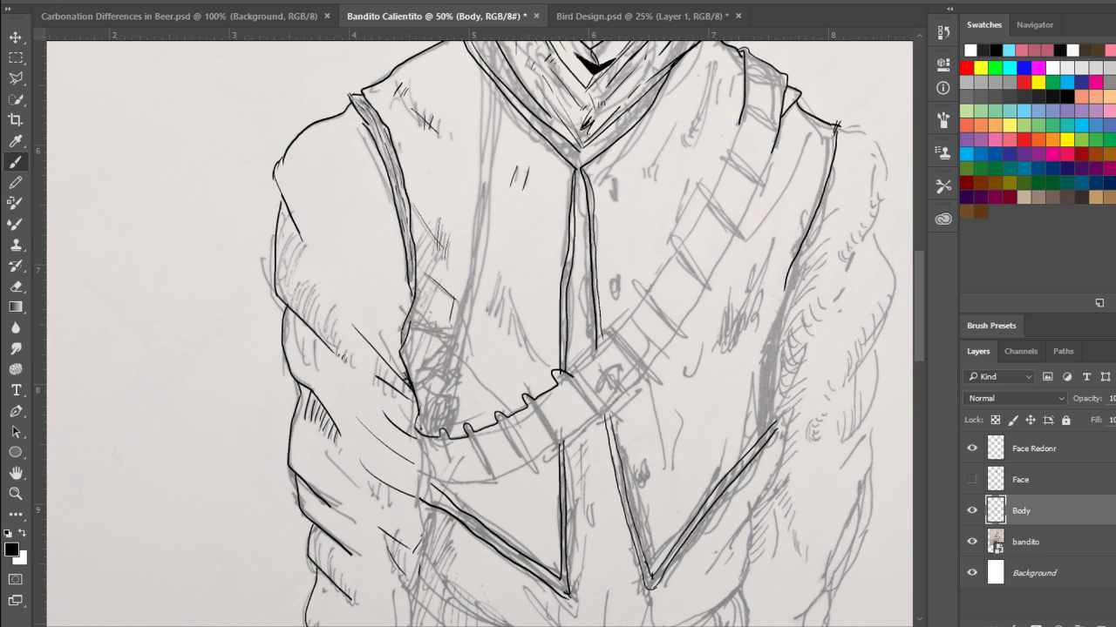
# - Redraw the bandolier loop at the vest opening and continue the edge across the opening with another loop
pyautogui.hotkey('ctrl', '1')
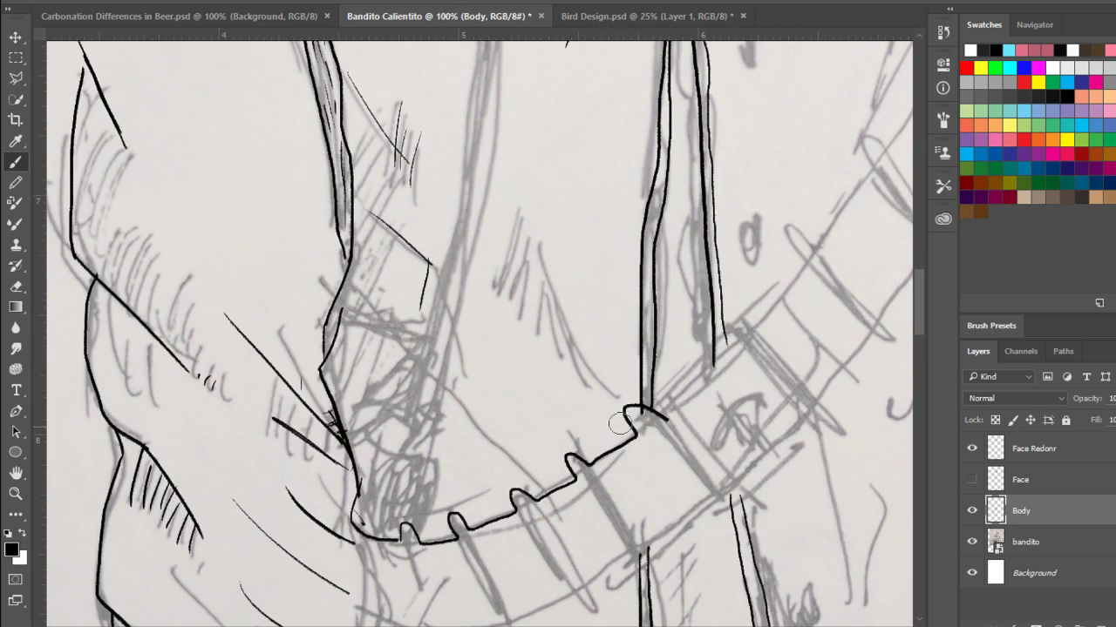
pyautogui.moveTo(620, 422)
pyautogui.mouseDown()
pyautogui.moveTo(660, 421)
pyautogui.moveTo(628, 420)
pyautogui.moveTo(648, 424)
pyautogui.moveTo(638, 434)
pyautogui.moveTo(638, 418)
pyautogui.moveTo(678, 406)
pyautogui.moveTo(680, 392)
pyautogui.mouseUp()
pyautogui.hotkey('ctrl', 'alt', 'z')
pyautogui.hotkey('ctrl', 'alt', 'z')
pyautogui.hotkey('ctrl', 'alt', 'z')
pyautogui.hotkey('ctrl', 'alt', 'z')
pyautogui.hotkey('ctrl', 'alt', 'z')
pyautogui.hotkey('ctrl', 'alt', 'z')
pyautogui.moveTo(645, 424); pyautogui.dragTo(685, 373)
pyautogui.hotkey('ctrl', 'alt', 'z')
pyautogui.moveTo(647, 426); pyautogui.dragTo(678, 385)
pyautogui.hotkey('ctrl', 'alt', 'z')
pyautogui.moveTo(647, 425)
pyautogui.mouseDown()
pyautogui.moveTo(680, 388)
pyautogui.moveTo(693, 405)
pyautogui.moveTo(680, 396)
pyautogui.moveTo(710, 364)
pyautogui.moveTo(710, 342)
pyautogui.moveTo(728, 356)
pyautogui.moveTo(756, 304)
pyautogui.mouseUp()
pyautogui.hotkey('ctrl', 'alt', 'z')
pyautogui.hotkey('ctrl', 'alt', 'z')
pyautogui.hotkey('ctrl', 'alt', 'z')
pyautogui.hotkey('ctrl', 'alt', 'z')
pyautogui.hotkey('ctrl', 'z')
pyautogui.hotkey('ctrl', 'z')
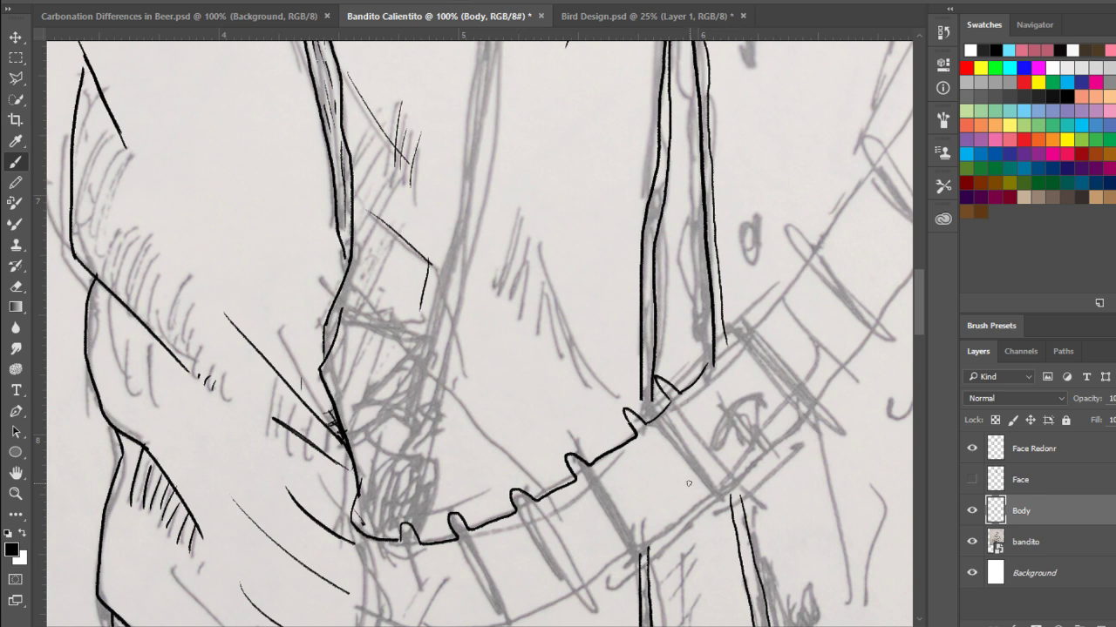
# - Add a bandolier loop just past the vest opening and ink the edge segment up to the next sketched loop
pyautogui.moveTo(776, 337)
pyautogui.mouseDown()
pyautogui.moveTo(664, 372)
pyautogui.moveTo(644, 359)
pyautogui.moveTo(640, 369)
pyautogui.moveTo(686, 305)
pyautogui.mouseUp()
pyautogui.hotkey('ctrl', 'alt', 'z')
pyautogui.hscroll(3, 779, 258)
pyautogui.scroll(2, 778, 258)
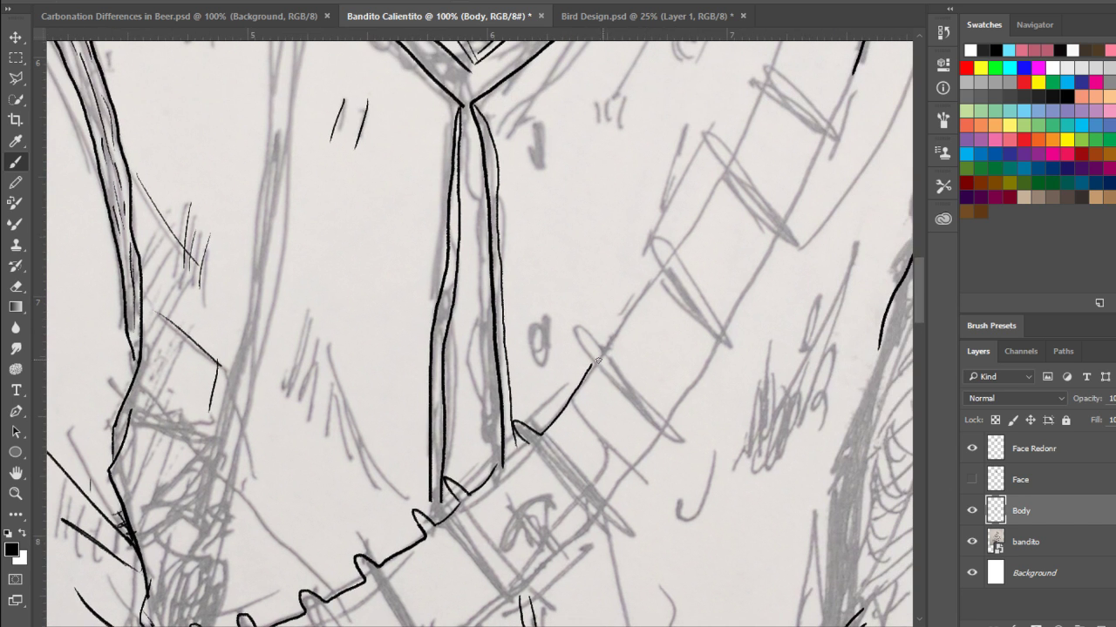
# - Draw two more pointed loops up the chest, joined by straight segments of the bandolier's upper edge
pyautogui.moveTo(591, 364)
pyautogui.mouseDown()
pyautogui.moveTo(571, 327)
pyautogui.moveTo(604, 354)
pyautogui.moveTo(656, 267)
pyautogui.moveTo(653, 238)
pyautogui.moveTo(676, 257)
pyautogui.moveTo(647, 237)
pyautogui.moveTo(648, 250)
pyautogui.moveTo(651, 234)
pyautogui.moveTo(678, 251)
pyautogui.mouseUp()
pyautogui.hotkey('ctrl', 'alt', 'z')
pyautogui.hotkey('ctrl', 'alt', 'z')
pyautogui.hotkey('ctrl', 'alt', 'z')
pyautogui.hotkey('ctrl', 'alt', 'z')
pyautogui.hotkey('ctrl', 'alt', 'z')
pyautogui.hotkey('ctrl', 'alt', 'z')
pyautogui.hotkey('ctrl', 'alt', 'z')
# - Extend the bandolier's upper edge farther up the chest with one more pointed loop
pyautogui.moveTo(693, 214); pyautogui.dragTo(645, 340)
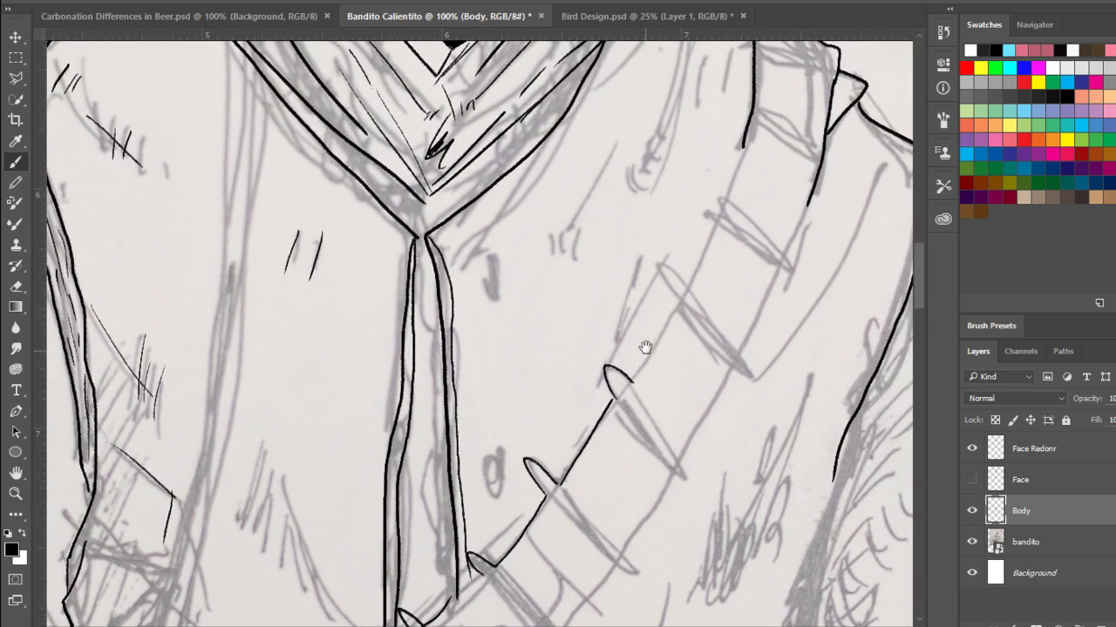
pyautogui.moveTo(634, 380)
pyautogui.mouseDown()
pyautogui.moveTo(674, 308)
pyautogui.moveTo(658, 288)
pyautogui.moveTo(677, 283)
pyautogui.moveTo(660, 401)
pyautogui.moveTo(685, 356)
pyautogui.mouseUp()
pyautogui.hotkey('ctrl', 'alt', 'z')
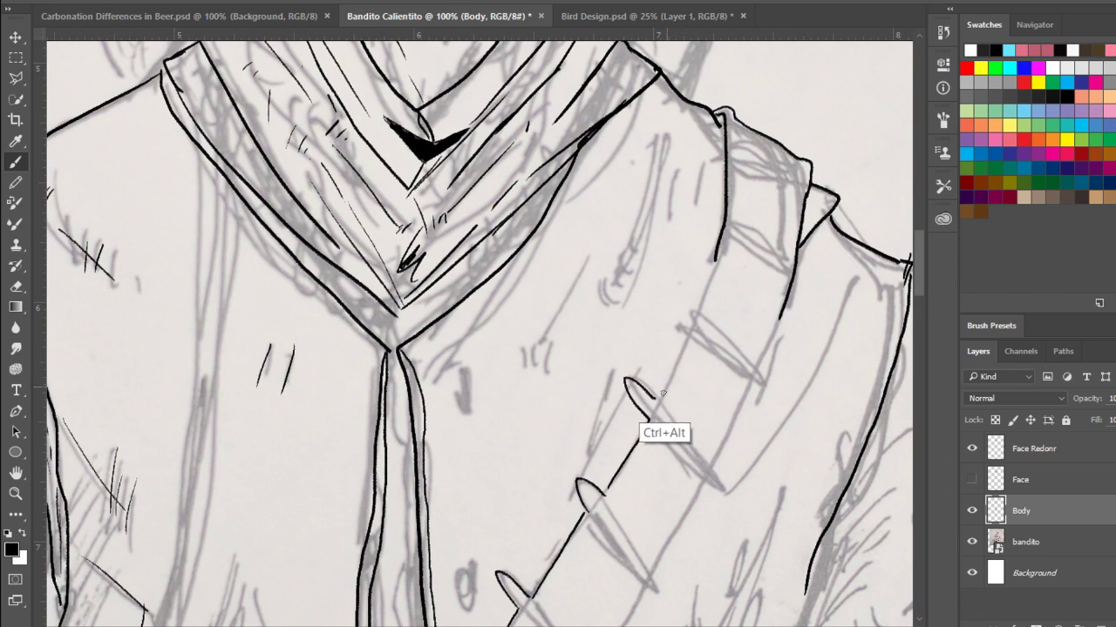
pyautogui.moveTo(656, 402)
pyautogui.mouseDown()
pyautogui.moveTo(684, 337)
pyautogui.moveTo(666, 319)
pyautogui.moveTo(698, 322)
pyautogui.mouseUp()
pyautogui.hotkey('ctrl', 'alt', 'z')
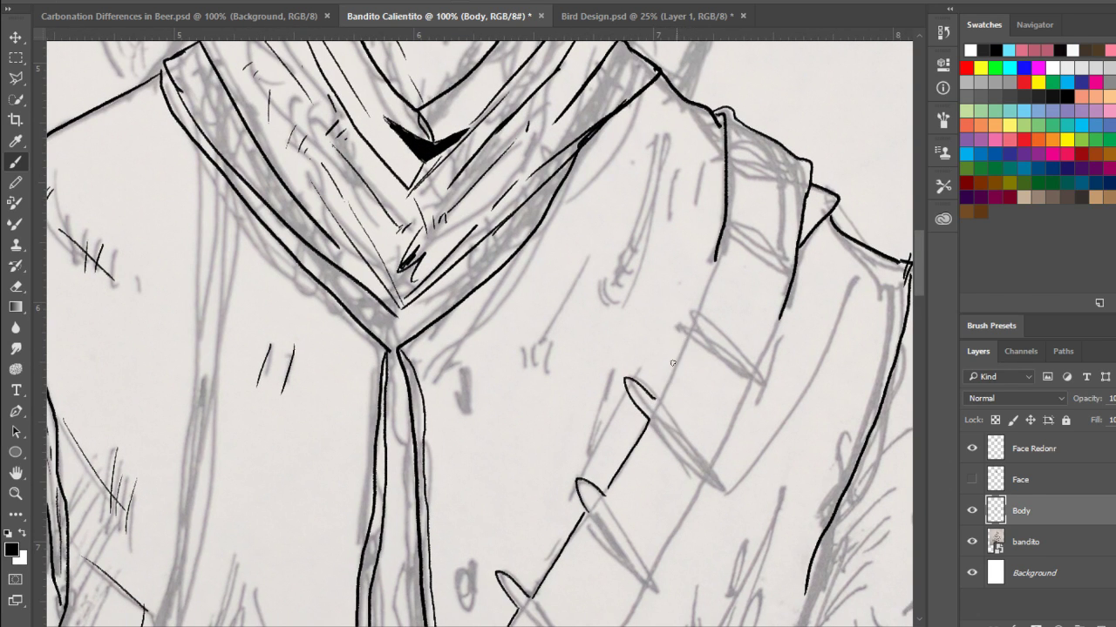
# - Draw two further loops and connect the bandolier's upper edge to the strap line below the shoulder
pyautogui.moveTo(659, 399); pyautogui.dragTo(686, 339)
pyautogui.hotkey('ctrl', 'alt', 'z')
pyautogui.moveTo(657, 401)
pyautogui.mouseDown()
pyautogui.moveTo(723, 256)
pyautogui.moveTo(710, 288)
pyautogui.moveTo(678, 258)
pyautogui.moveTo(724, 266)
pyautogui.mouseUp()
pyautogui.hotkey('ctrl', 'alt', 'z')
pyautogui.hotkey('ctrl', 'alt', 'z')
pyautogui.moveTo(698, 317); pyautogui.dragTo(709, 287)
pyautogui.hotkey('ctrl', 'alt', 'z')
pyautogui.moveTo(708, 285)
pyautogui.mouseDown()
pyautogui.moveTo(689, 274)
pyautogui.moveTo(721, 268)
pyautogui.moveTo(685, 249)
pyautogui.moveTo(720, 261)
pyautogui.moveTo(677, 253)
pyautogui.moveTo(723, 262)
pyautogui.moveTo(673, 257)
pyautogui.moveTo(716, 261)
pyautogui.moveTo(719, 240)
pyautogui.mouseUp()
pyautogui.hotkey('ctrl', 'alt', 'z')
pyautogui.hotkey('ctrl', 'alt', 'z')
pyautogui.hotkey('ctrl', 'alt', 'z')
pyautogui.hotkey('ctrl', 'alt', 'z')
# - Remove the uppermost bandolier loop, redraw it smaller and closer to the shoulder, and rejoin the edge to the strap line
pyautogui.moveTo(730, 180)
pyautogui.mouseDown()
pyautogui.moveTo(687, 199)
pyautogui.moveTo(559, 211)
pyautogui.mouseUp()
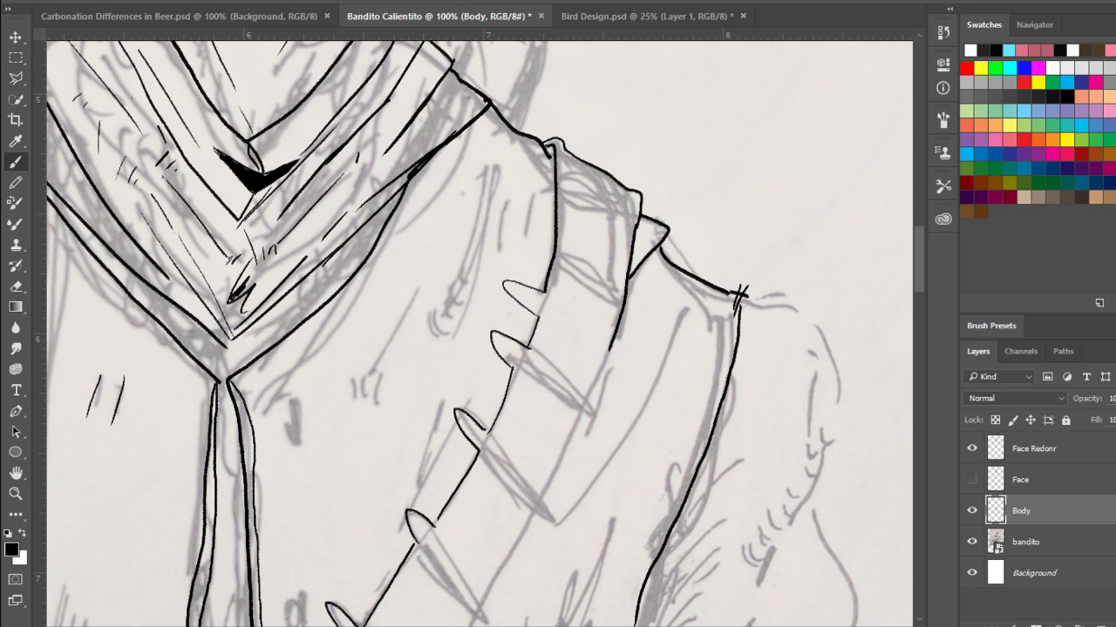
pyautogui.hotkey('ctrl', 'alt', 'z')
pyautogui.hotkey('ctrl', 'alt', 'z')
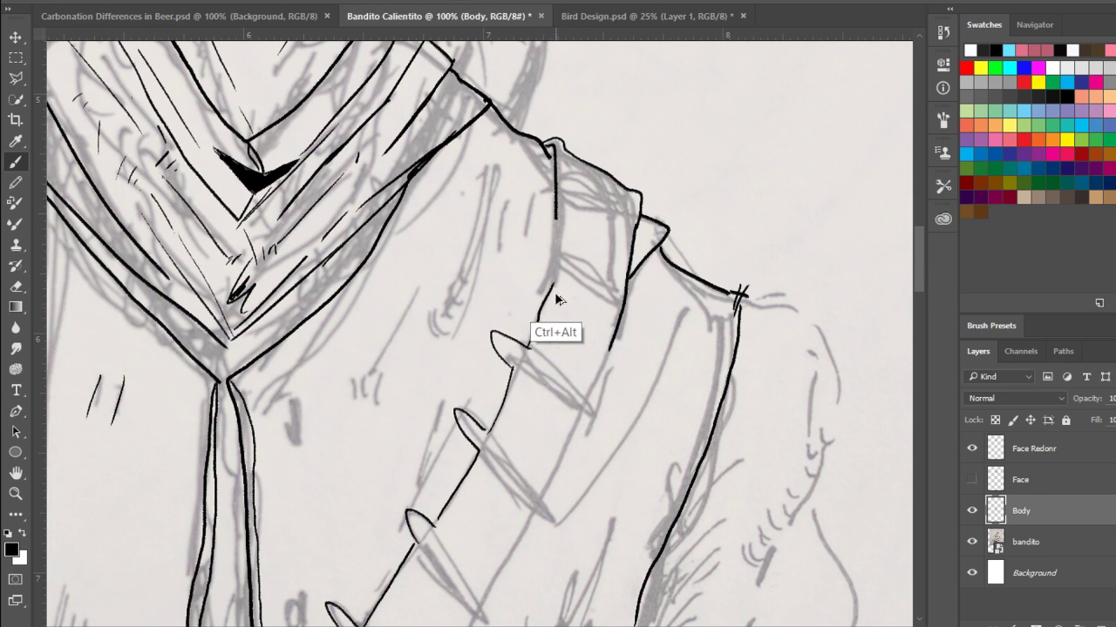
pyautogui.moveTo(539, 310); pyautogui.dragTo(551, 279)
pyautogui.hotkey('ctrl', 'alt', 'z')
pyautogui.moveTo(530, 348)
pyautogui.mouseDown()
pyautogui.moveTo(550, 282)
pyautogui.moveTo(542, 252)
pyautogui.moveTo(568, 261)
pyautogui.moveTo(555, 265)
pyautogui.moveTo(566, 263)
pyautogui.moveTo(548, 292)
pyautogui.moveTo(555, 209)
pyautogui.moveTo(554, 252)
pyautogui.mouseUp()
pyautogui.hotkey('ctrl', 'alt', 'z')
pyautogui.hotkey('ctrl', 'alt', 'z')
pyautogui.hotkey('ctrl', 'alt', 'z')
pyautogui.hotkey('ctrl', 'alt', 'z')
pyautogui.hotkey('ctrl', 'alt', 'z')
pyautogui.hotkey('ctrl', 'alt', 'z')
pyautogui.hotkey('ctrl', 'alt', 'z')
pyautogui.hotkey('ctrl', 'alt', 'z')
pyautogui.hotkey('ctrl', 'alt', 'z')
pyautogui.hotkey('ctrl', 'alt', 'z')
pyautogui.hotkey('ctrl', 'alt', 'z')
pyautogui.hotkey('ctrl', 'alt', 'z')
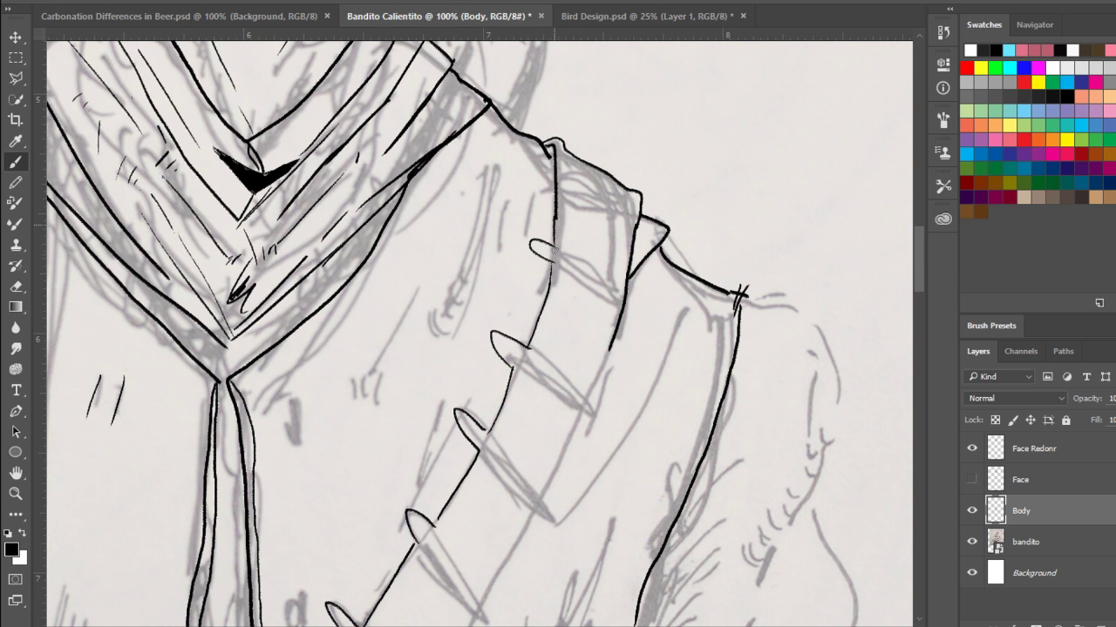
# - Erase the bandolier loops and edge line that cross the vest opening
pyautogui.moveTo(538, 558); pyautogui.dragTo(579, 222)
pyautogui.moveTo(520, 465)
pyautogui.mouseDown()
pyautogui.moveTo(720, 211)
pyautogui.moveTo(703, 221)
pyautogui.mouseUp()
pyautogui.moveTo(492, 236)
pyautogui.mouseDown()
pyautogui.moveTo(459, 328)
pyautogui.moveTo(453, 319)
pyautogui.mouseUp()
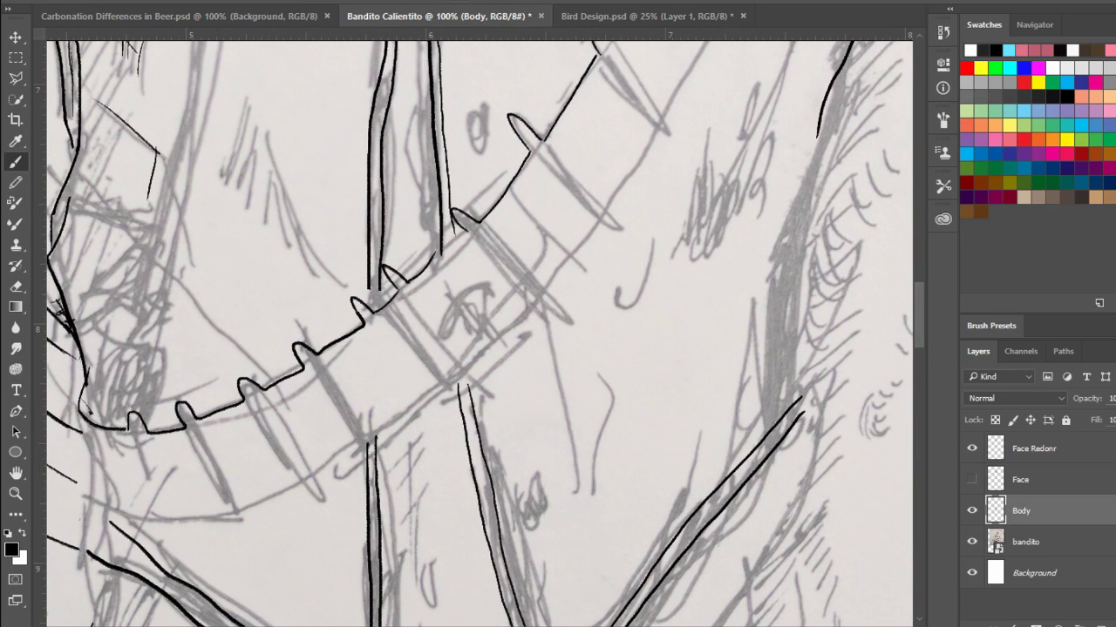
pyautogui.moveTo(375, 272)
pyautogui.mouseDown()
pyautogui.moveTo(392, 276)
pyautogui.moveTo(394, 260)
pyautogui.moveTo(397, 295)
pyautogui.moveTo(451, 253)
pyautogui.moveTo(459, 213)
pyautogui.moveTo(460, 237)
pyautogui.mouseUp()
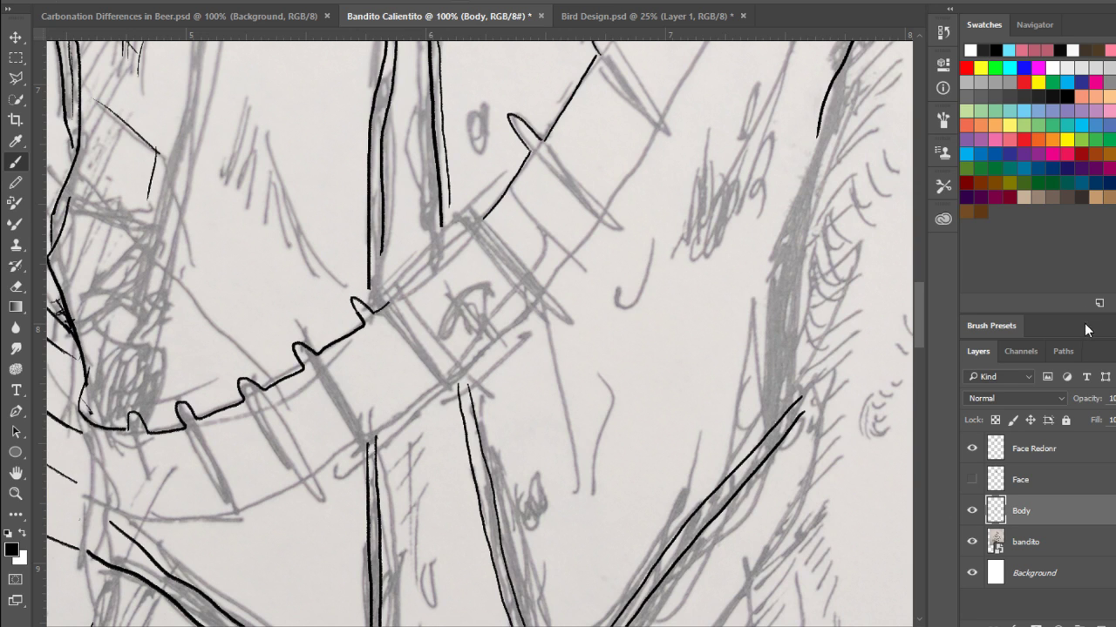
# - Hide the bandito sketch layer and check the inked figure from head to vest
pyautogui.press('v')
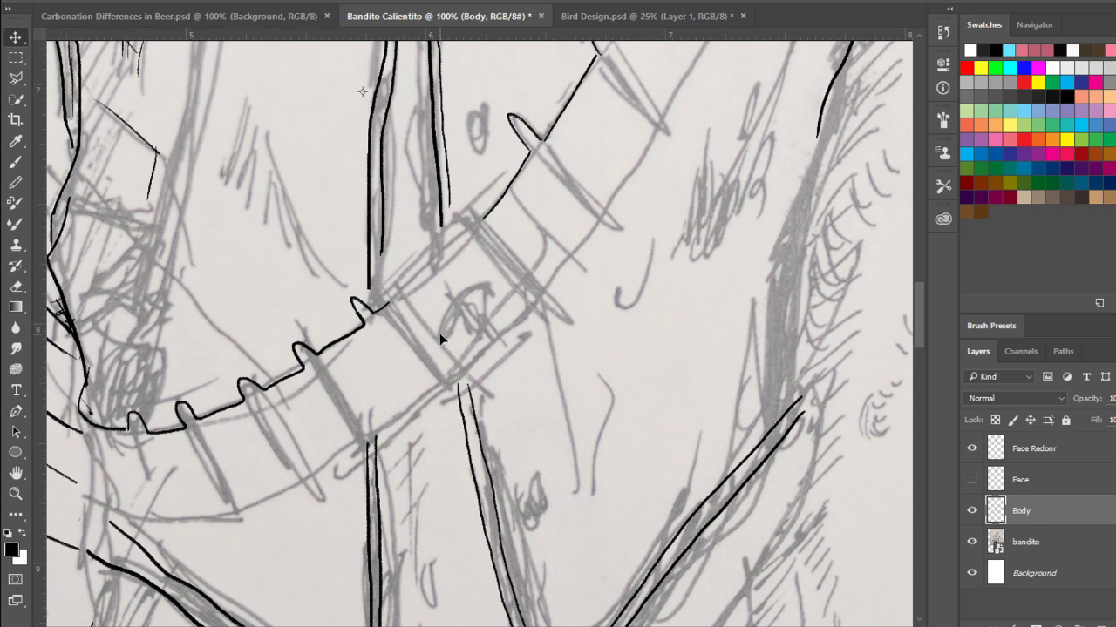
pyautogui.scroll(-4, 442, 340)
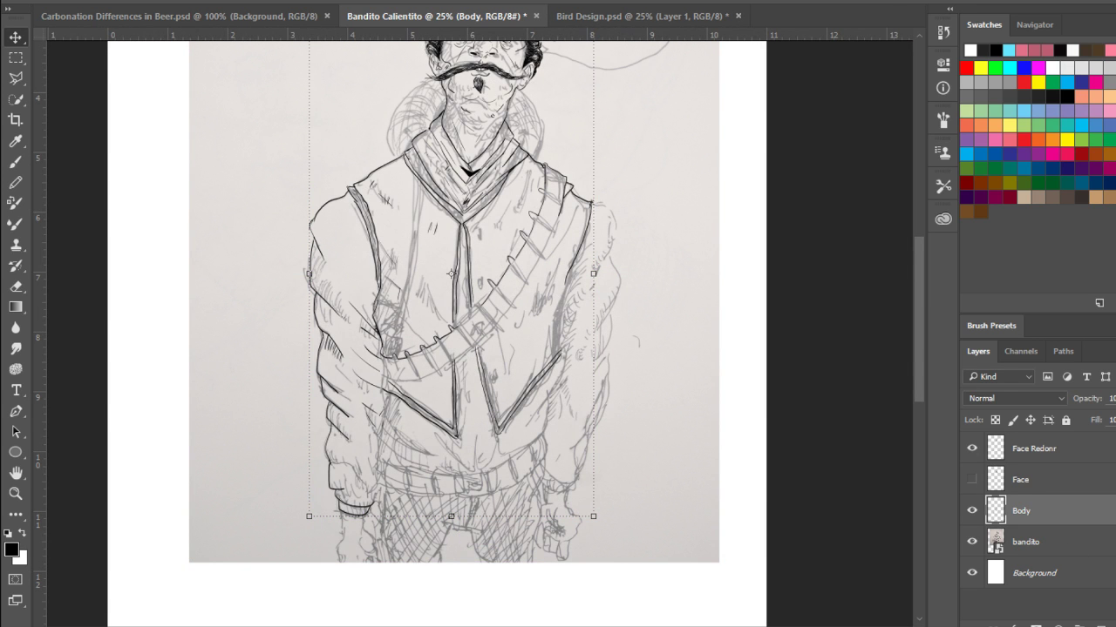
pyautogui.click(972, 543)
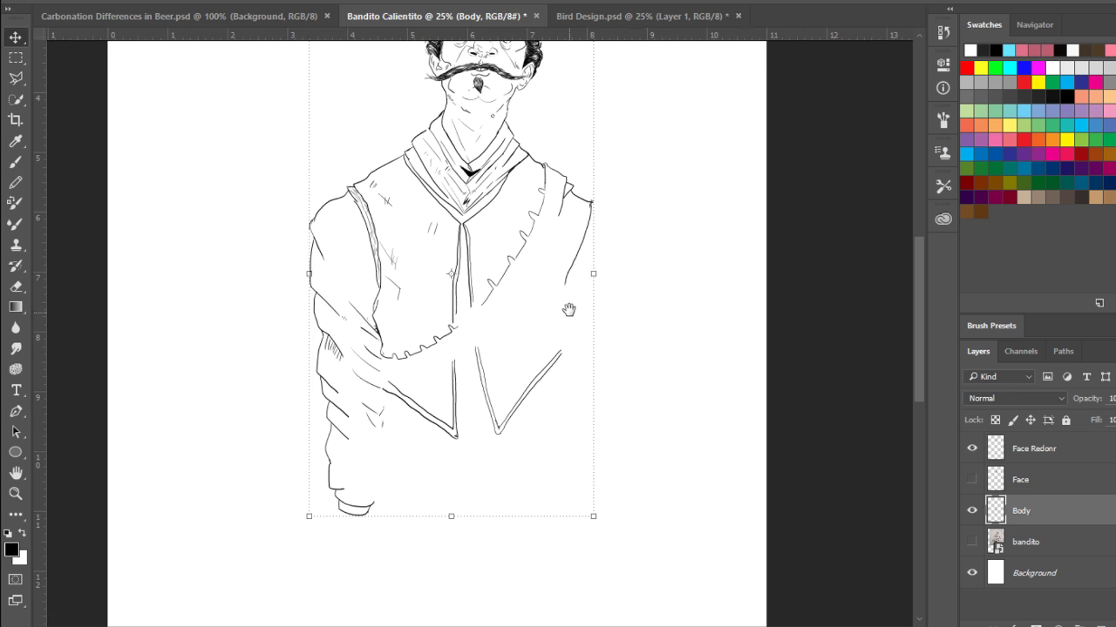
pyautogui.moveTo(570, 306); pyautogui.dragTo(567, 448)
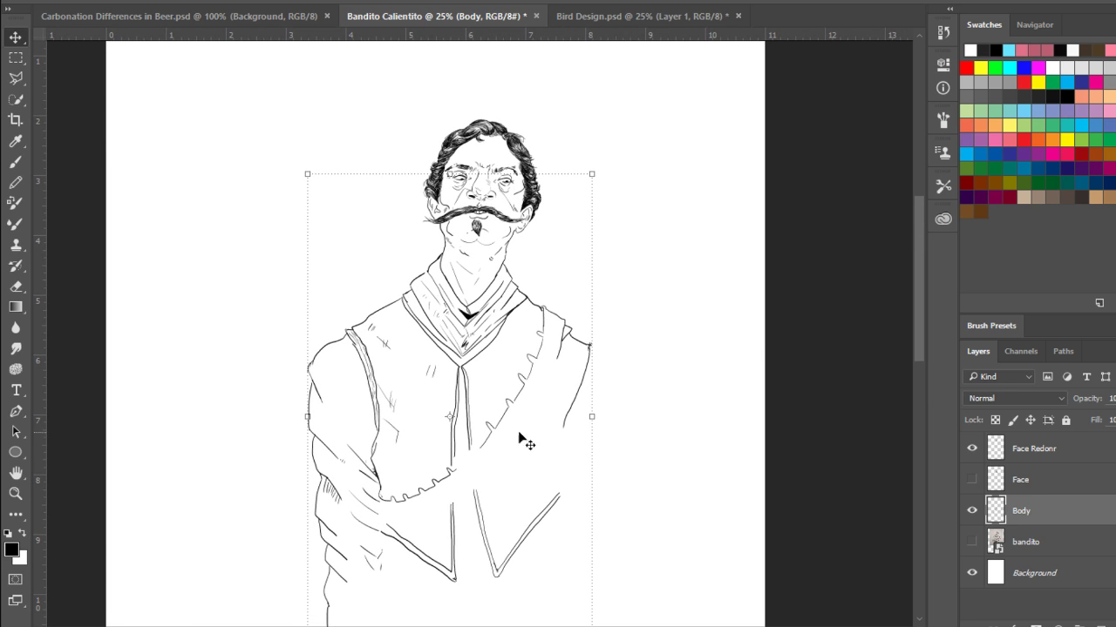